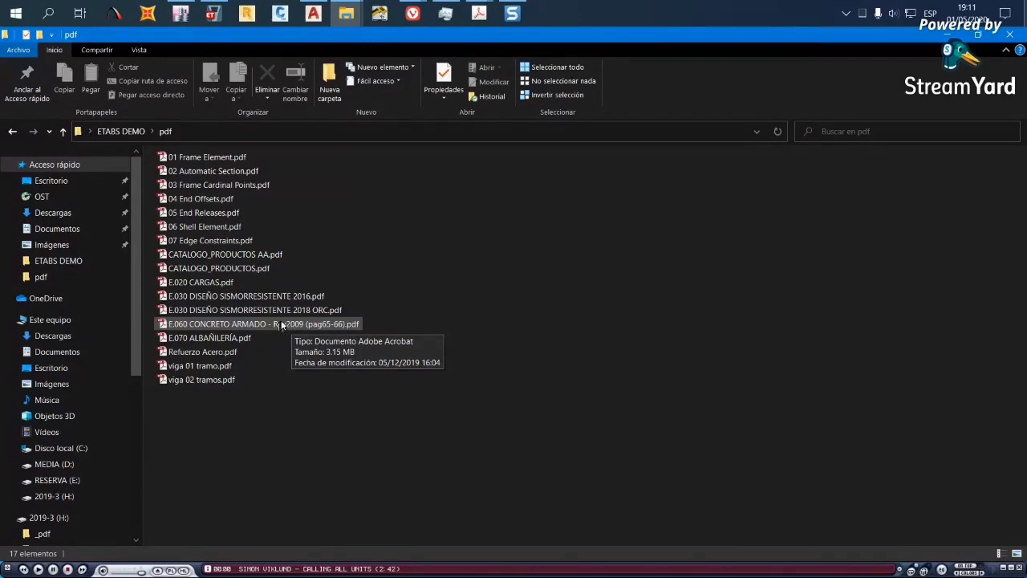
Open E.060 CONCRETO ARMADO - Rev2009 (pag65-66).pdf and examine the standard's title and publication year on the cover
{"action": "double_click", "coordinate": [284, 324]}
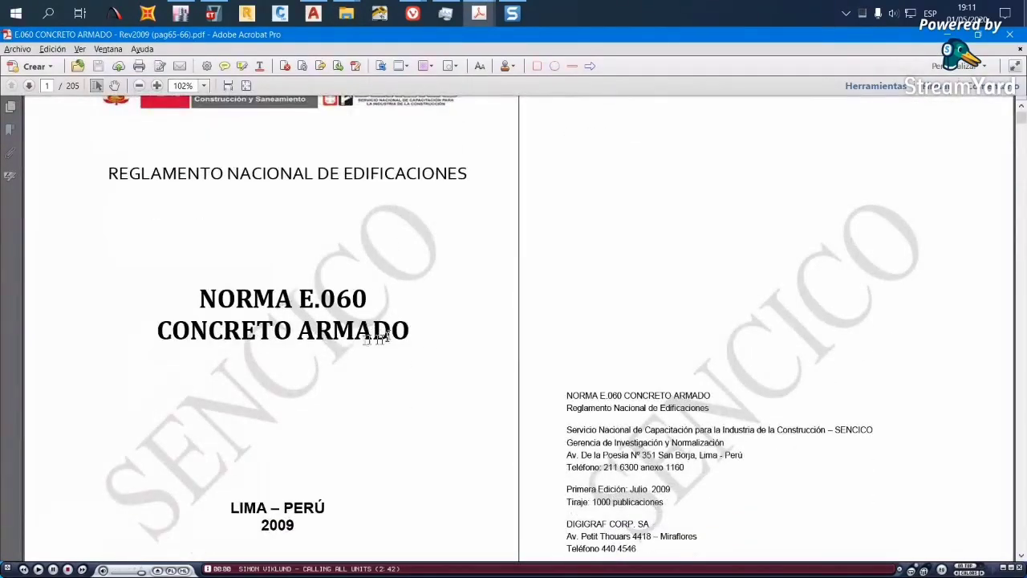
{"action": "left_click_drag", "start_coordinate": [305, 348], "coordinate": [321, 366]}
{"action": "scroll", "coordinate": [377, 377], "scroll_direction": "down", "scroll_amount": 2}
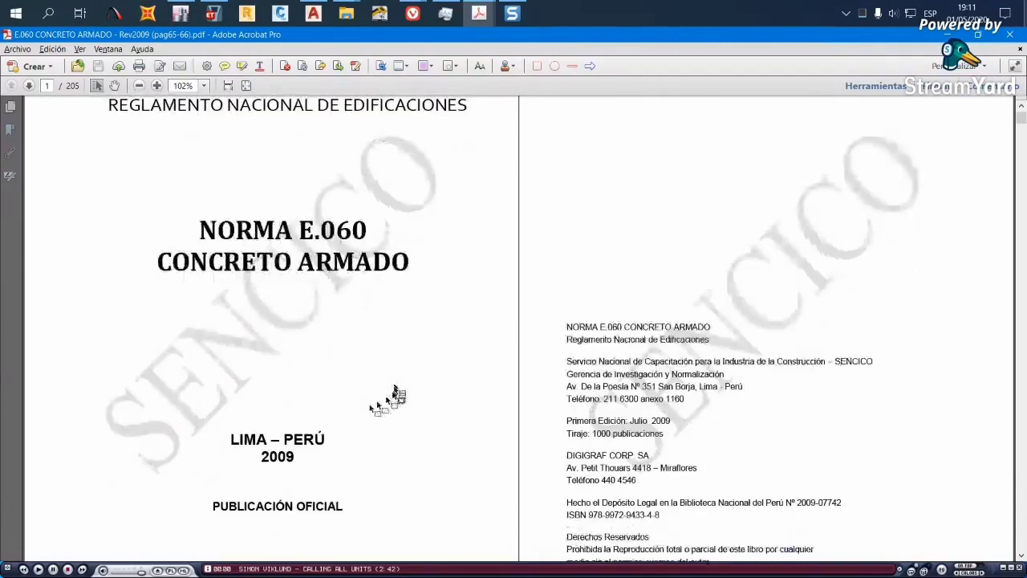
{"action": "left_click_drag", "start_coordinate": [261, 456], "coordinate": [277, 456]}
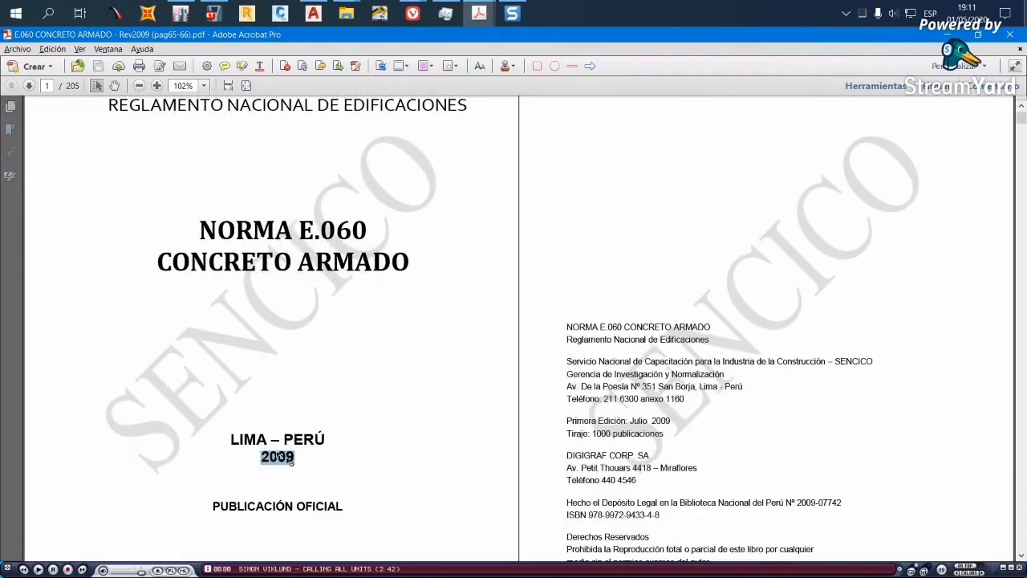
{"action": "scroll", "coordinate": [290, 440], "scroll_direction": "up", "scroll_amount": 1}
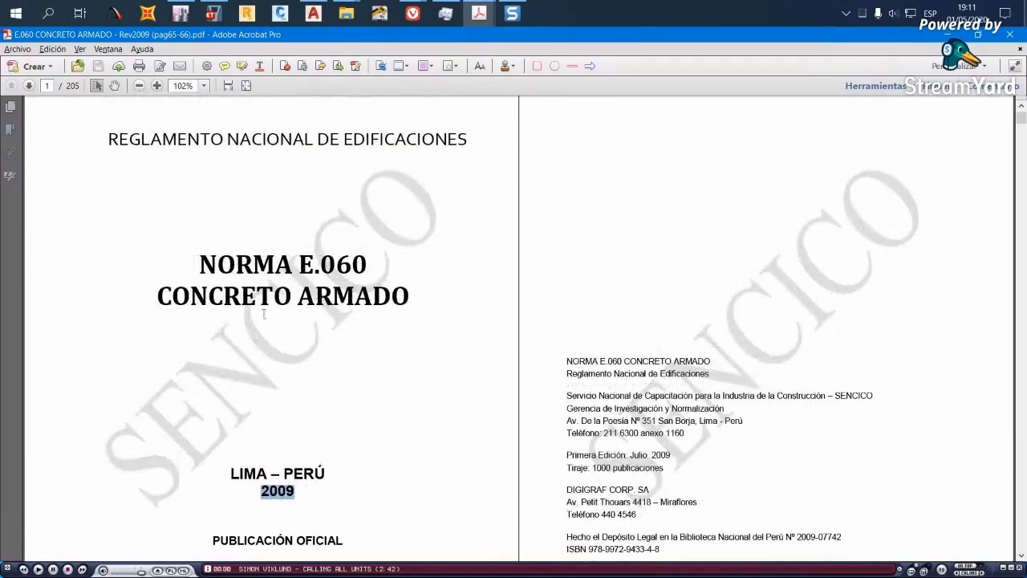
{"action": "left_click_drag", "start_coordinate": [199, 266], "coordinate": [342, 263]}
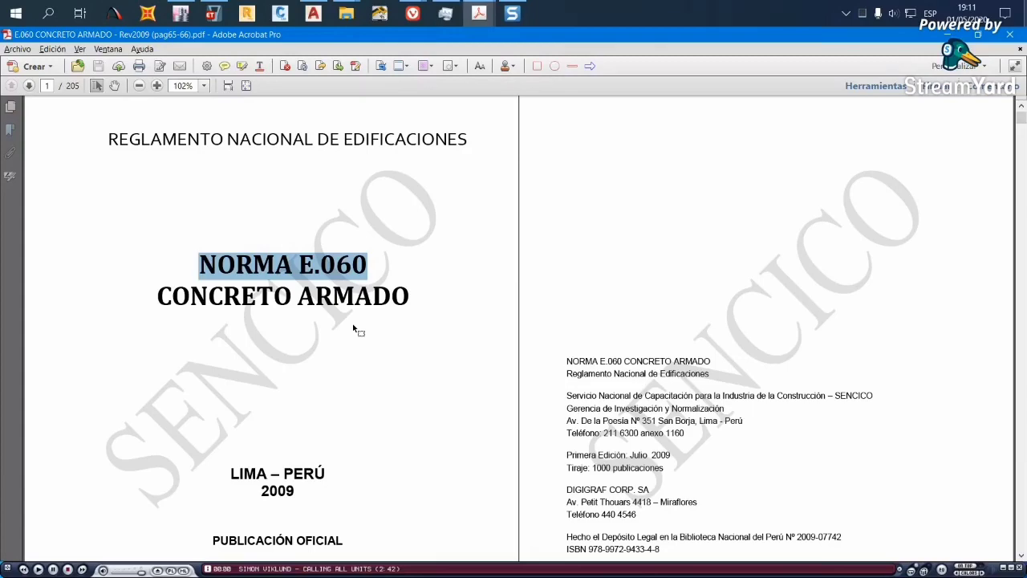
Switch to ETABS, open the Concrete Frame Design preferences and choose ACI 318-14 as the design code
{"action": "left_click", "coordinate": [213, 14]}
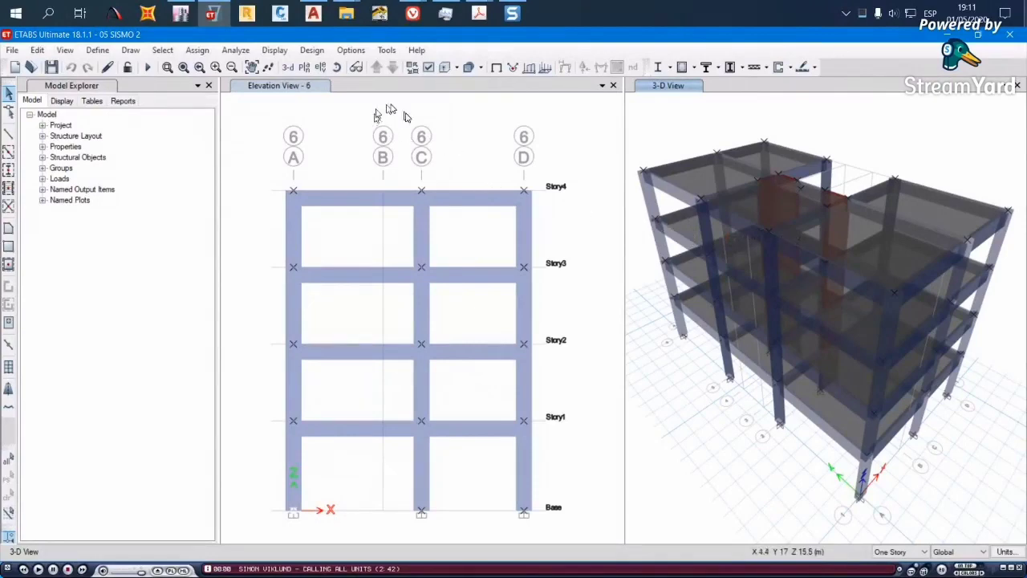
{"action": "left_click", "coordinate": [309, 50]}
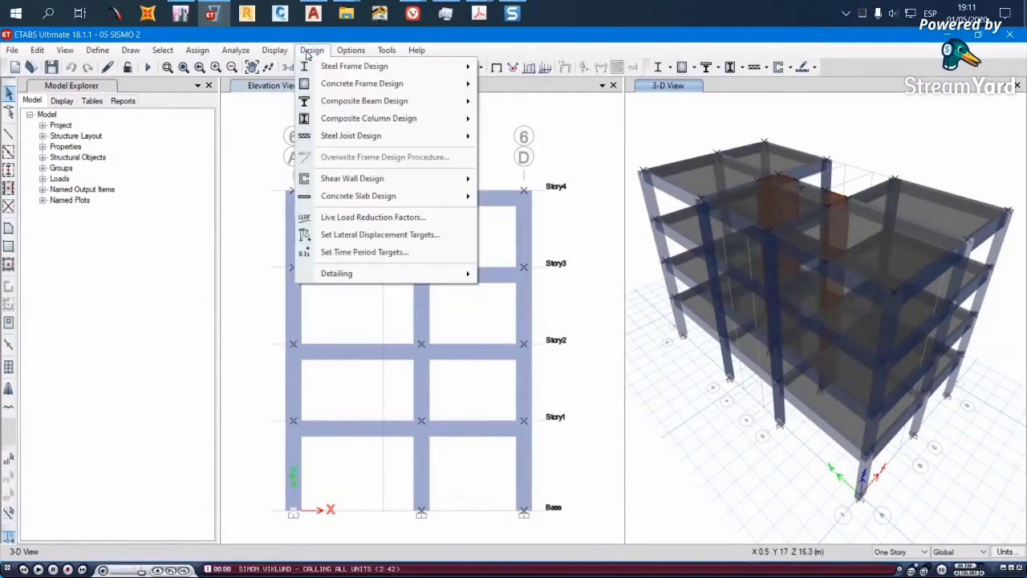
{"action": "mouse_move", "coordinate": [325, 87]}
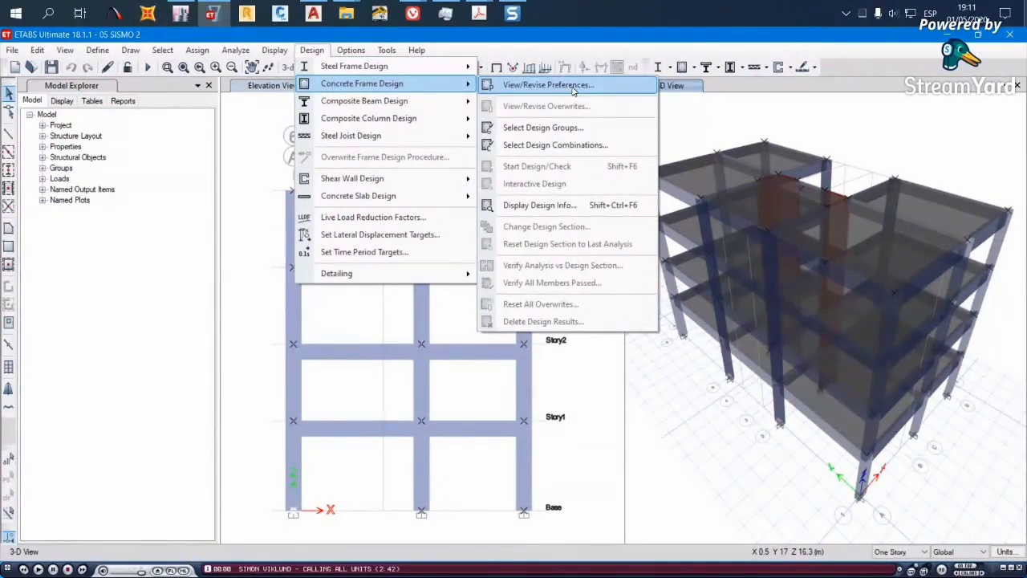
{"action": "left_click", "coordinate": [573, 89]}
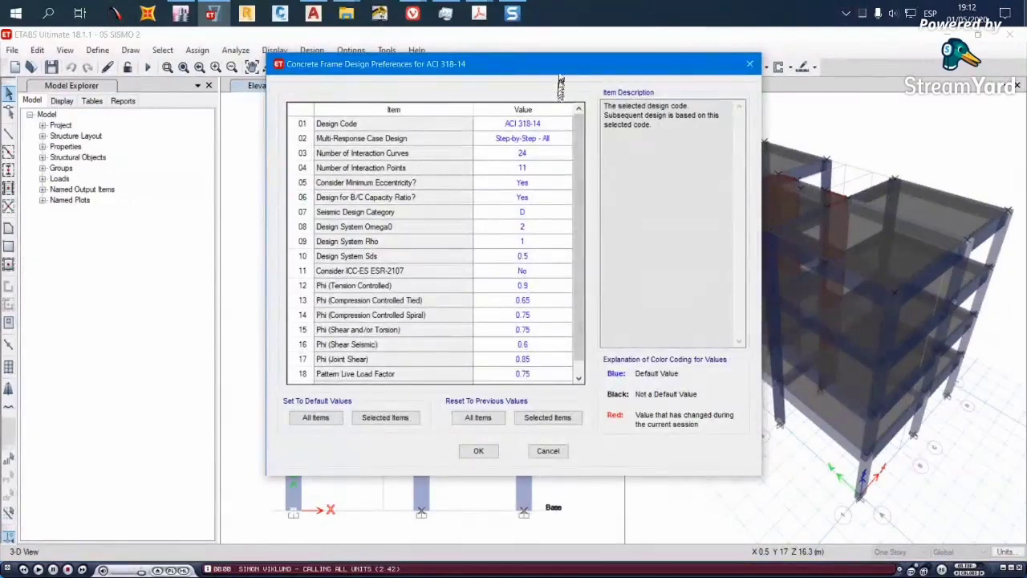
{"action": "left_click", "coordinate": [609, 136]}
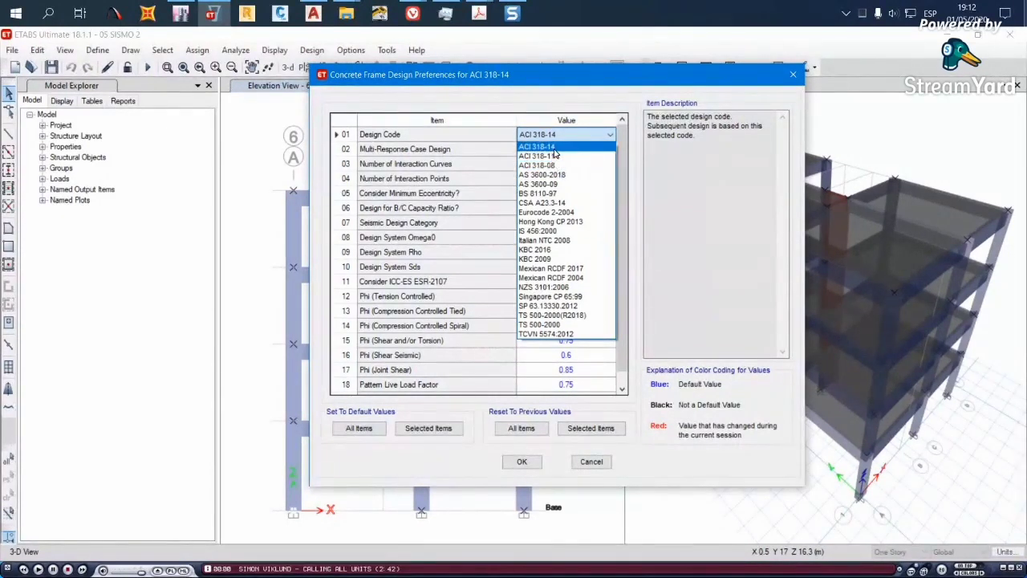
{"action": "left_click", "coordinate": [545, 147]}
{"action": "left_click_drag", "start_coordinate": [585, 78], "coordinate": [596, 65]}
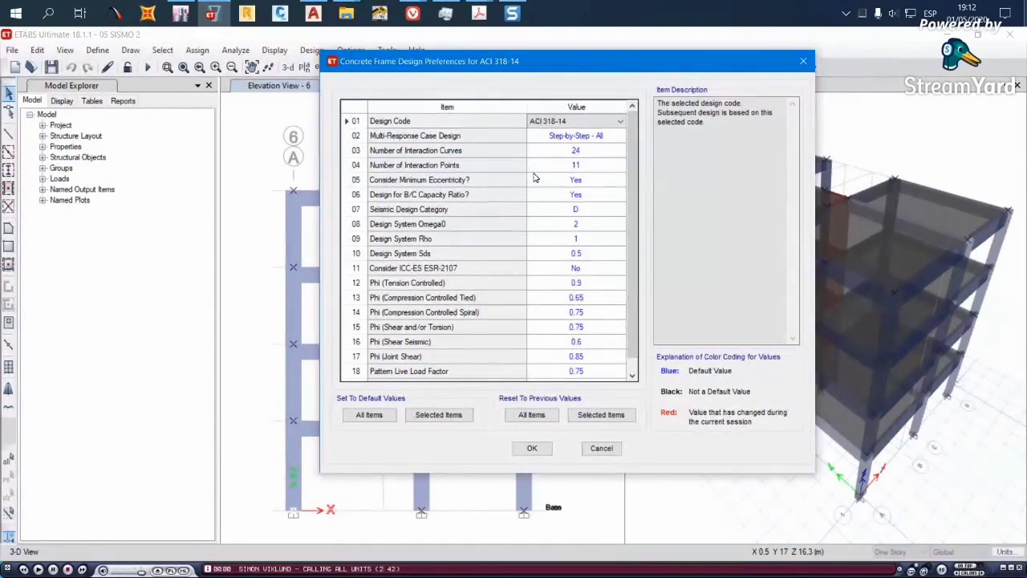
{"action": "left_click_drag", "start_coordinate": [527, 61], "coordinate": [520, 86]}
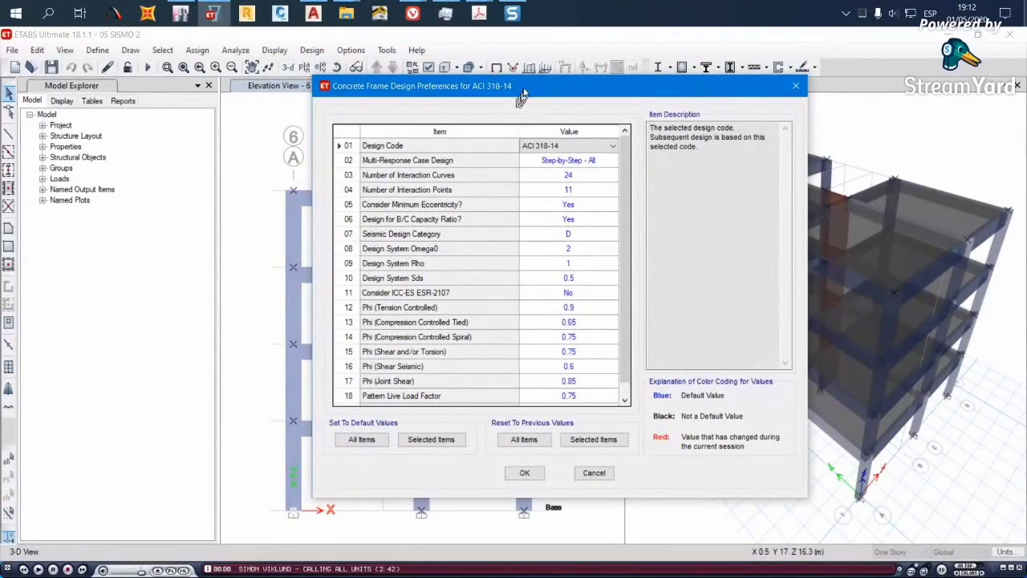
Switch to the E.030 DISEÑO SISMORRESISTENTE 2018 PDF in Acrobat and highlight "E.030" in the cover title
{"action": "mouse_move", "coordinate": [478, 15]}
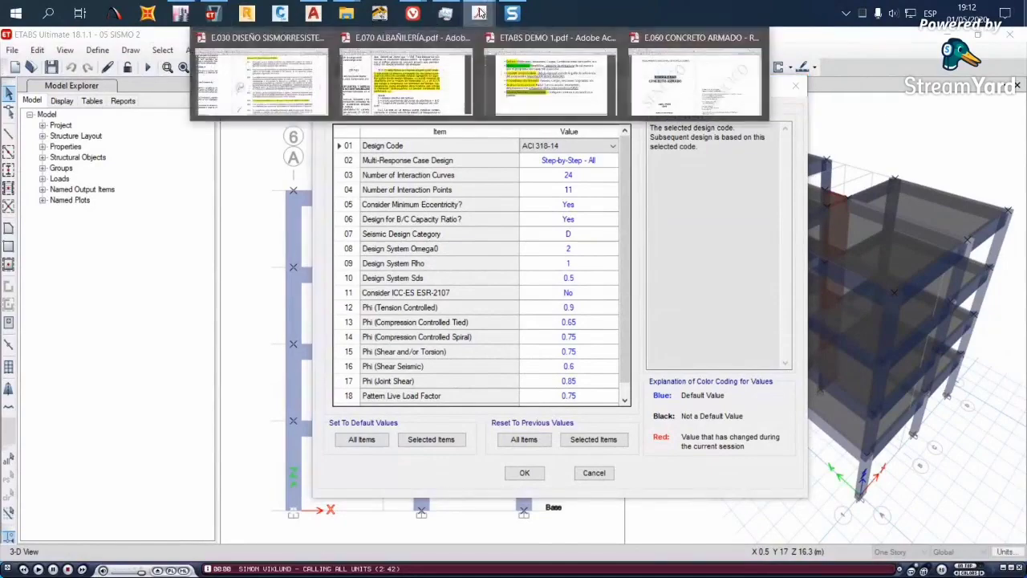
{"action": "left_click", "coordinate": [249, 76]}
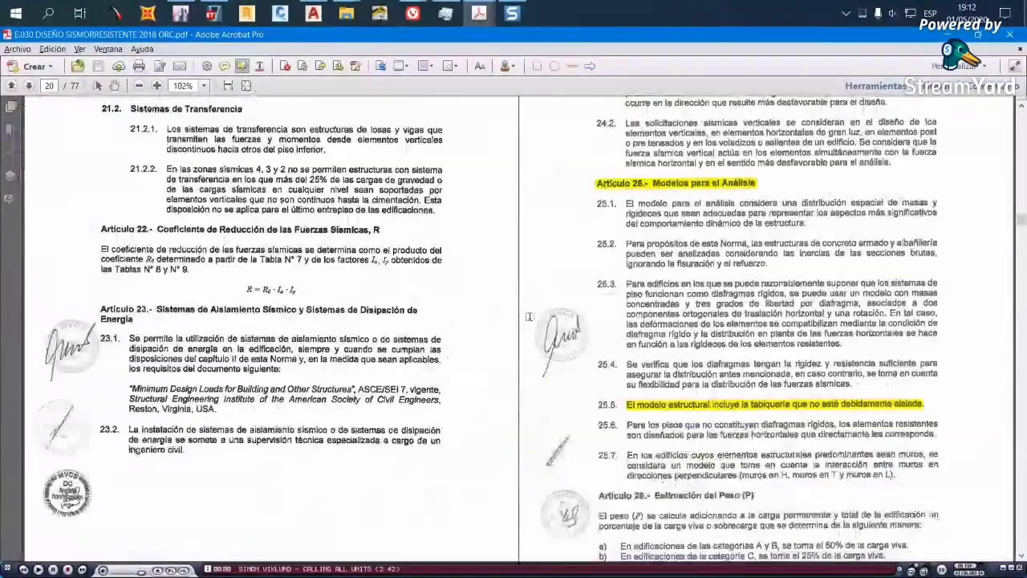
{"action": "key", "text": "Home"}
{"action": "scroll", "coordinate": [427, 286], "scroll_direction": "down", "scroll_amount": 2}
{"action": "scroll", "coordinate": [419, 288], "scroll_direction": "down", "scroll_amount": 3}
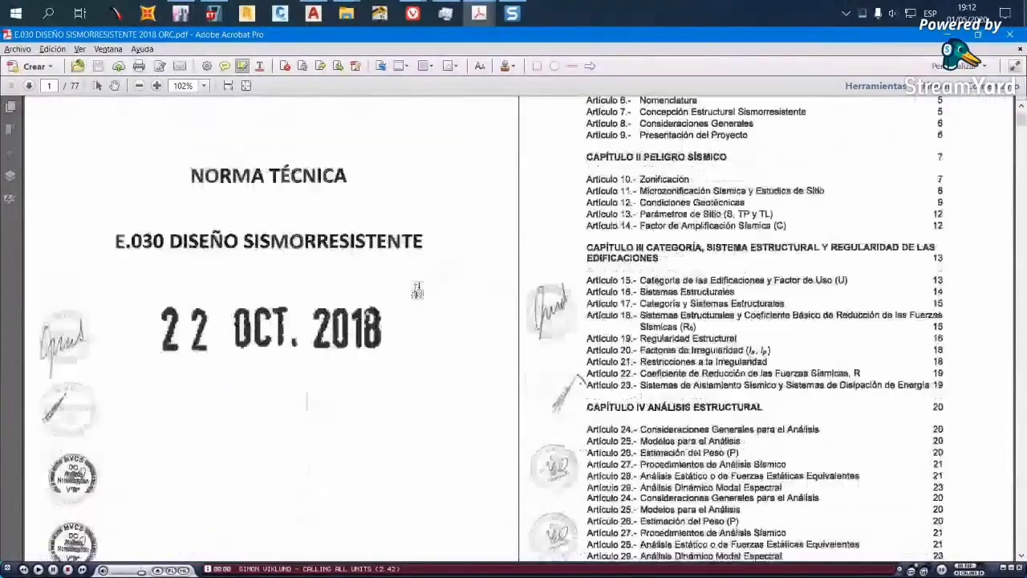
{"action": "scroll", "coordinate": [415, 289], "scroll_direction": "up", "scroll_amount": 1}
{"action": "left_click_drag", "start_coordinate": [112, 276], "coordinate": [167, 277]}
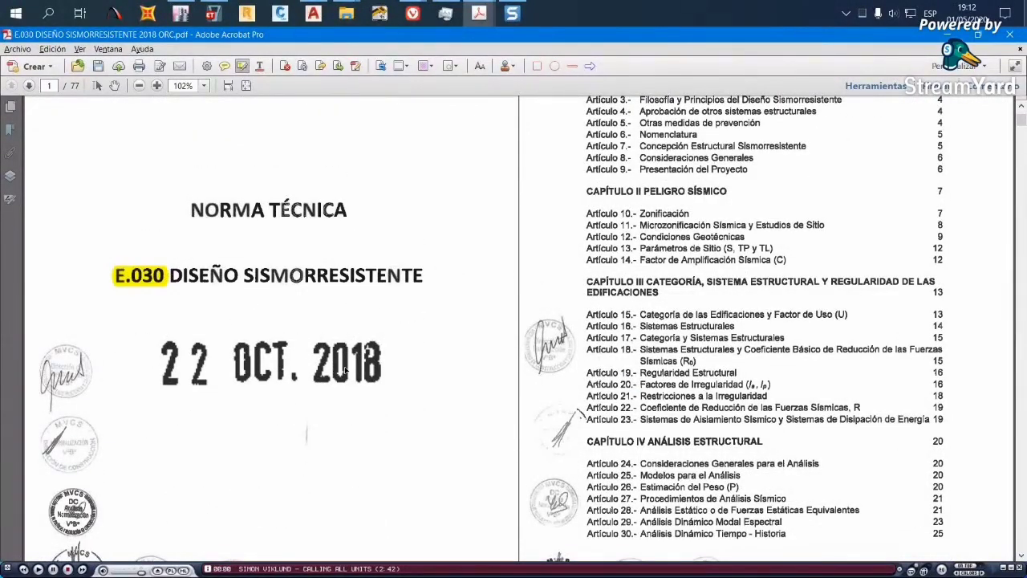
Go to Tabla N° 5 on page 13 and highlight "Edificaciones" in the category A cell
{"action": "key", "text": "ctrl+0"}
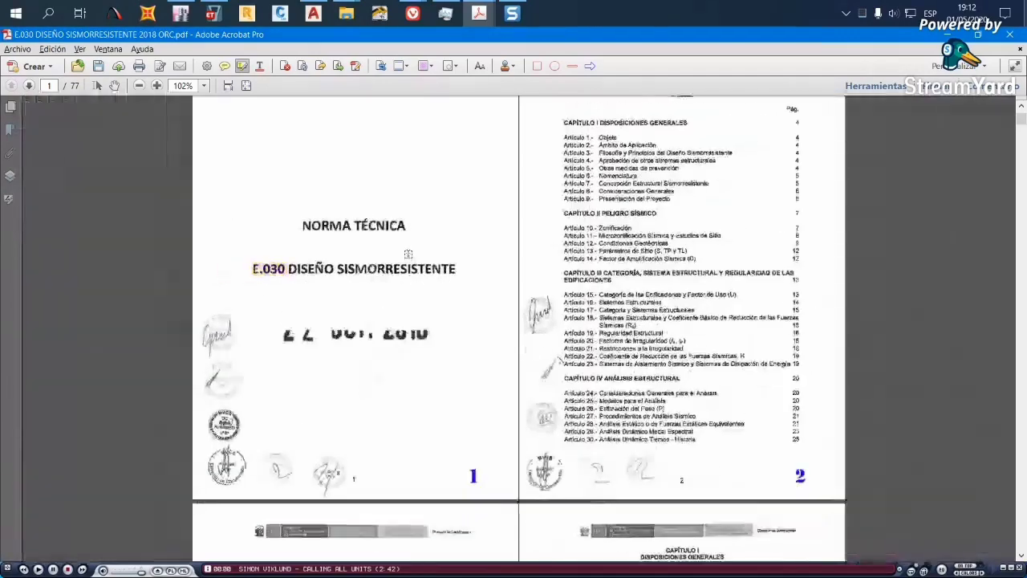
{"action": "scroll", "coordinate": [401, 272], "scroll_direction": "down", "scroll_amount": 5}
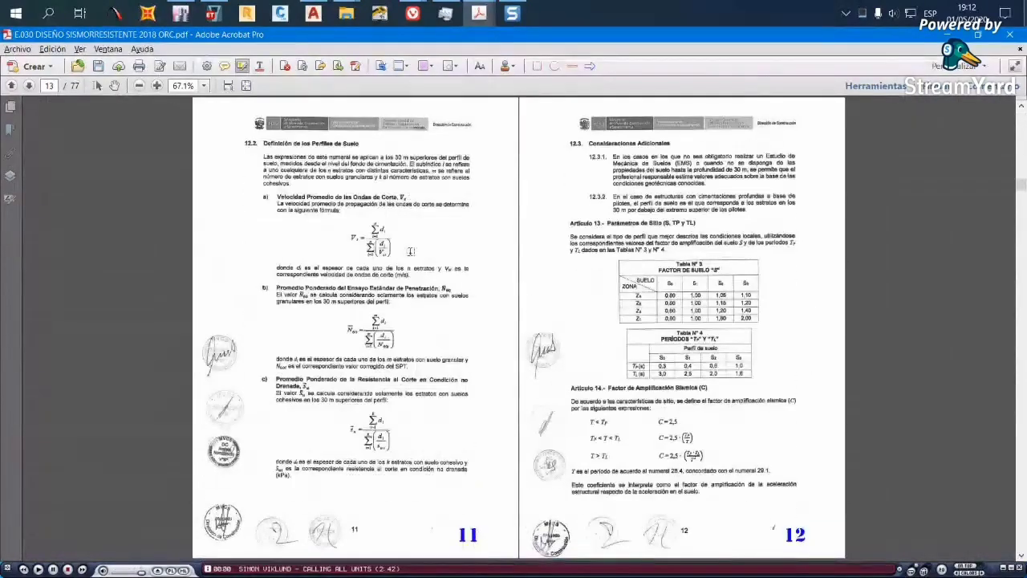
{"action": "scroll", "coordinate": [410, 251], "scroll_direction": "down", "scroll_amount": 2}
{"action": "scroll", "coordinate": [483, 265], "scroll_direction": "up", "scroll_amount": 3}
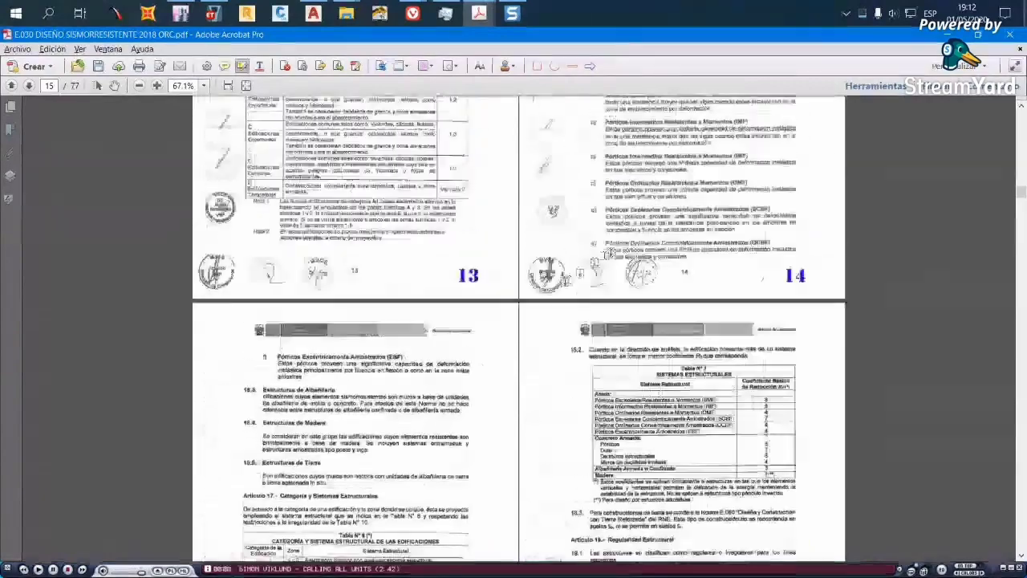
{"action": "scroll", "coordinate": [304, 386], "scroll_direction": "up", "scroll_amount": 3, "text": "ctrl"}
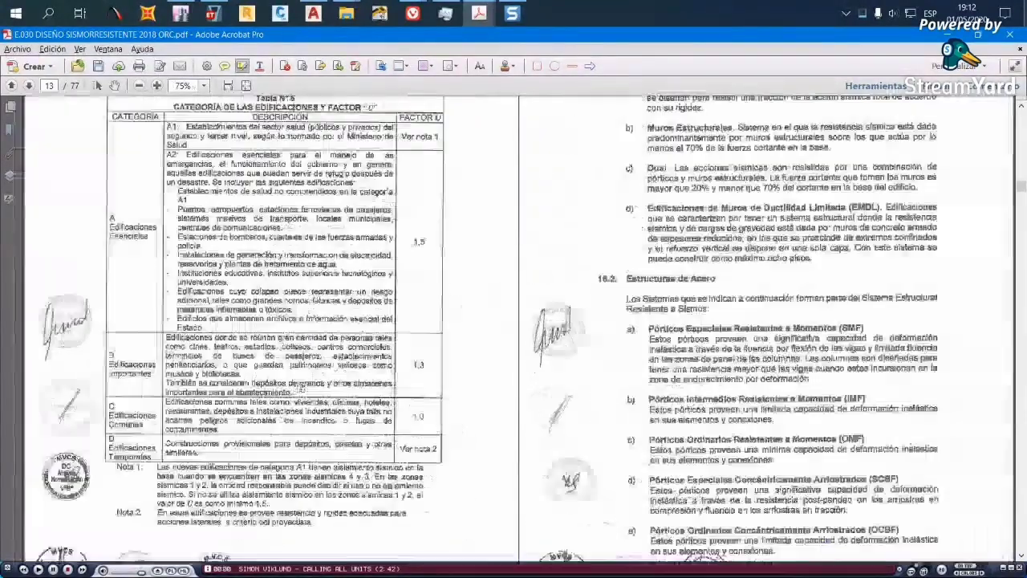
{"action": "scroll", "coordinate": [248, 354], "scroll_direction": "up", "scroll_amount": 1}
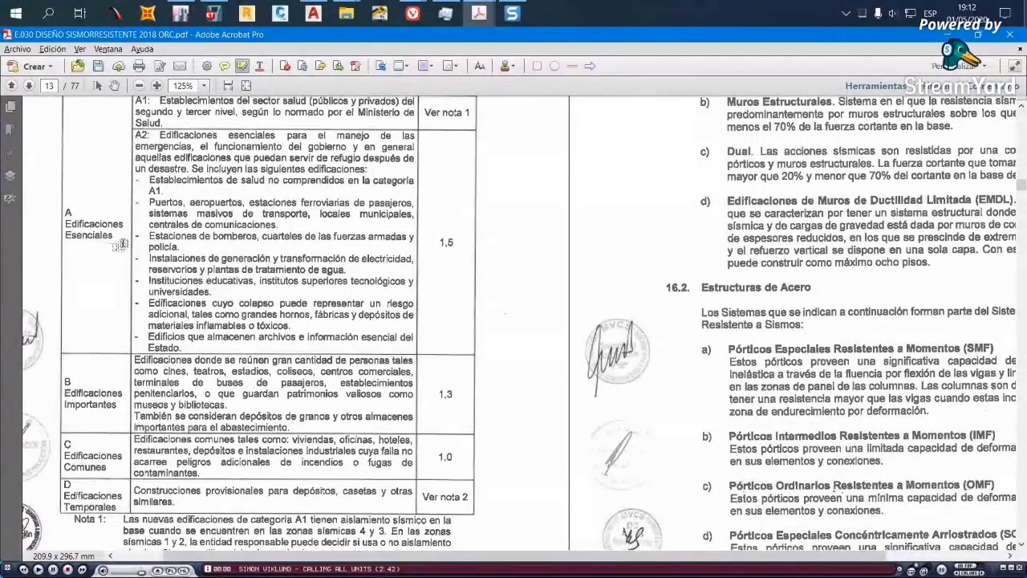
{"action": "left_click_drag", "start_coordinate": [123, 229], "coordinate": [65, 224]}
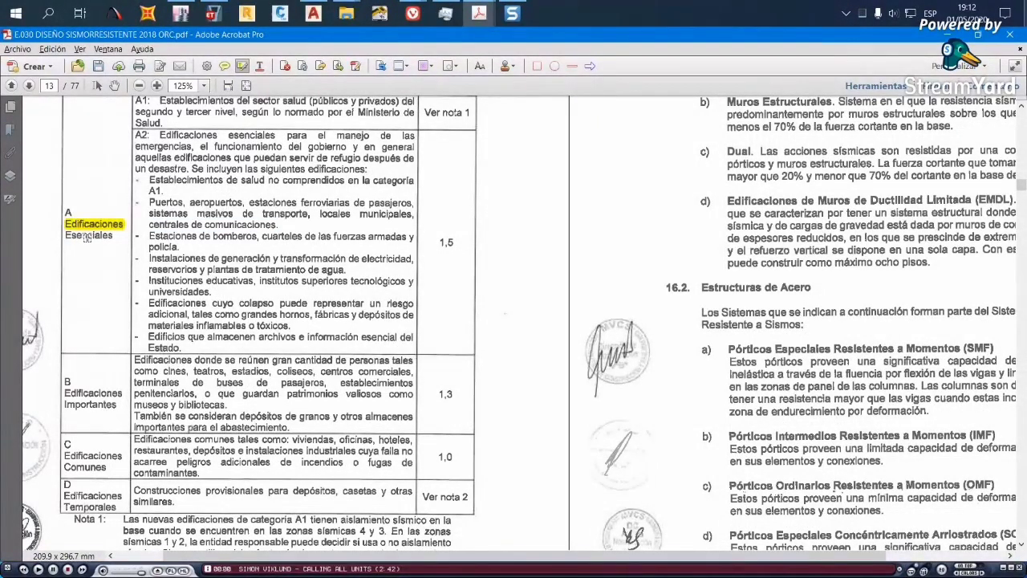
Review building categories A to D and their U factors in Tabla N° 5
{"action": "scroll", "coordinate": [87, 249], "scroll_direction": "up", "scroll_amount": 1}
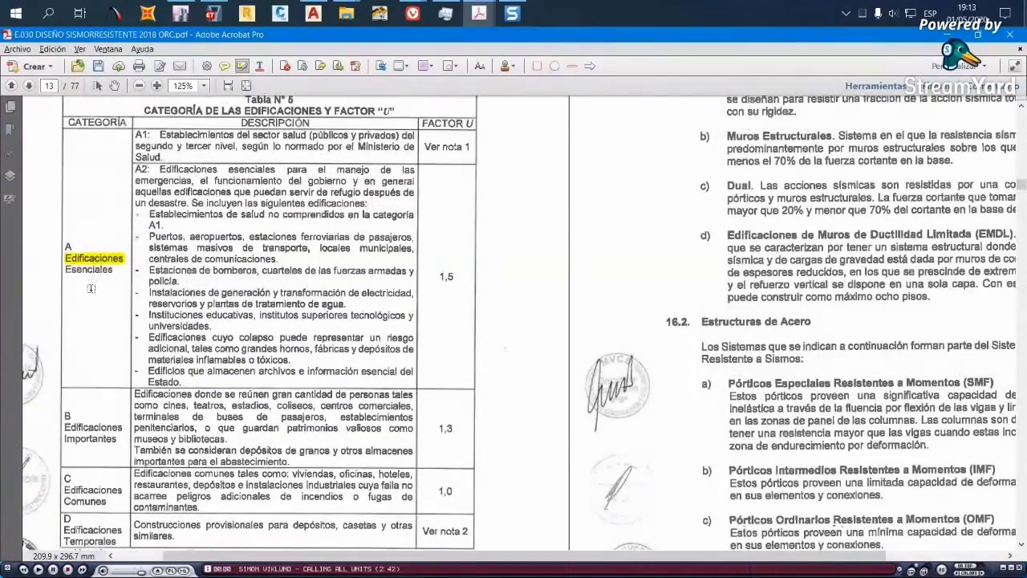
{"action": "scroll", "coordinate": [91, 288], "scroll_direction": "down", "scroll_amount": 1}
{"action": "scroll", "coordinate": [180, 335], "scroll_direction": "down", "scroll_amount": 1}
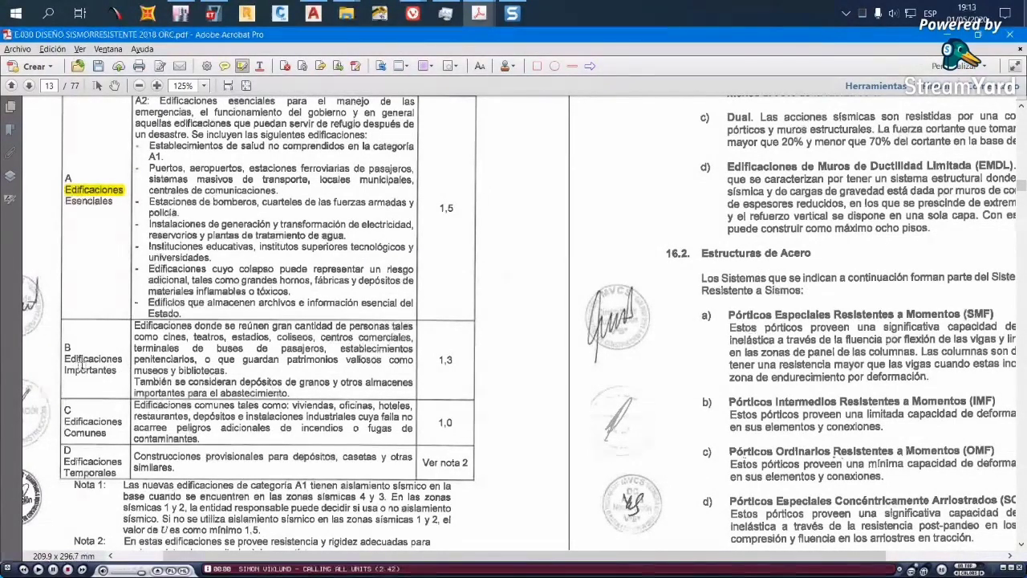
{"action": "scroll", "coordinate": [80, 365], "scroll_direction": "down", "scroll_amount": 1}
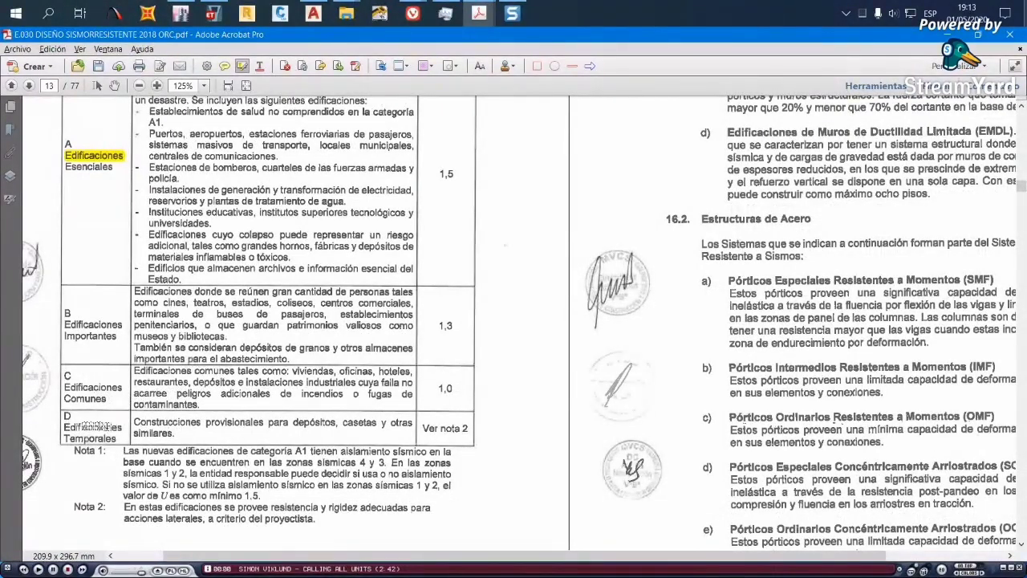
{"action": "scroll", "coordinate": [69, 197], "scroll_direction": "up", "scroll_amount": 1}
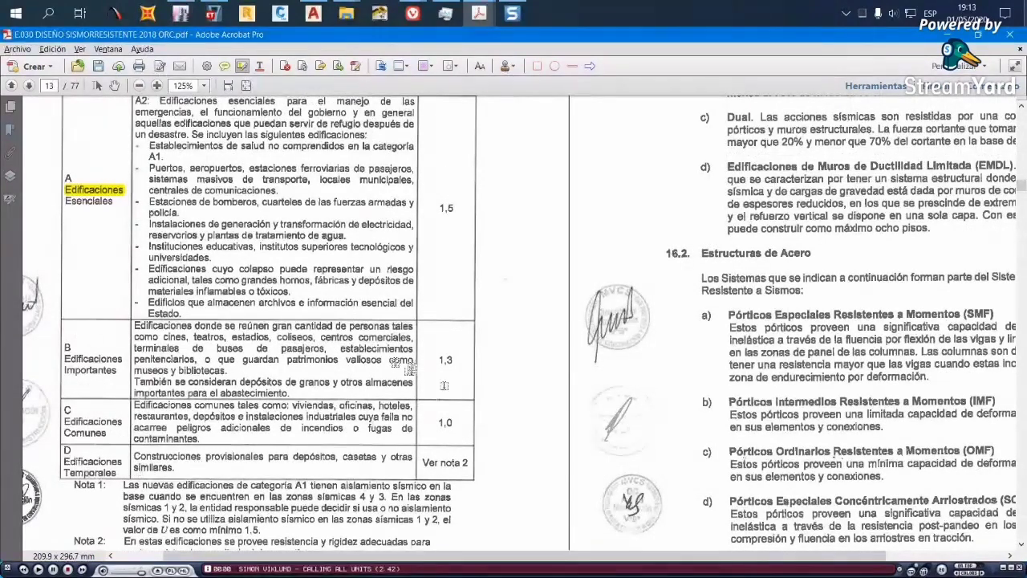
Return to ETABS and check the available Seismic Design Category options, keeping D
{"action": "left_click", "coordinate": [213, 16]}
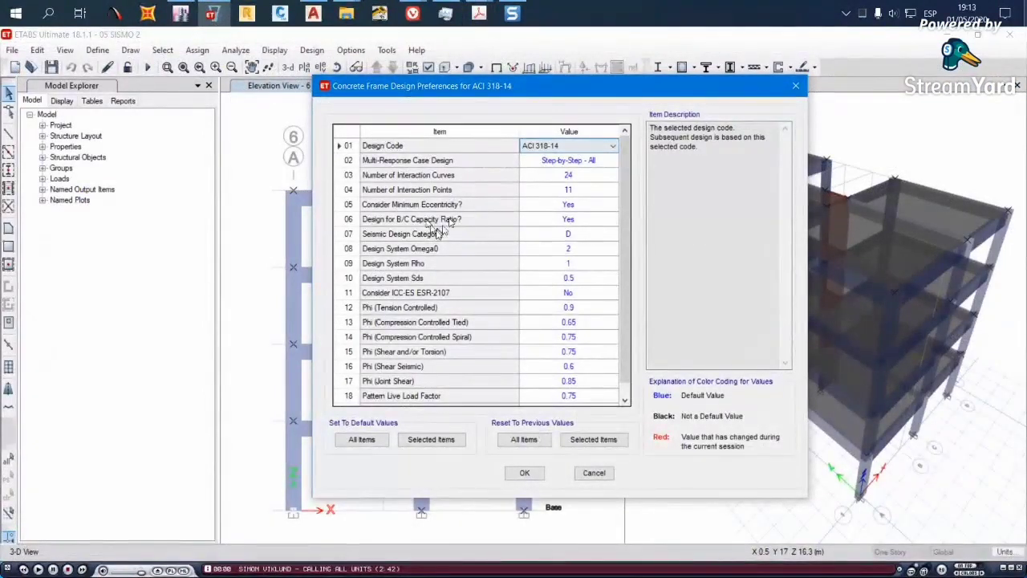
{"action": "left_click", "coordinate": [565, 234]}
{"action": "left_click", "coordinate": [566, 234]}
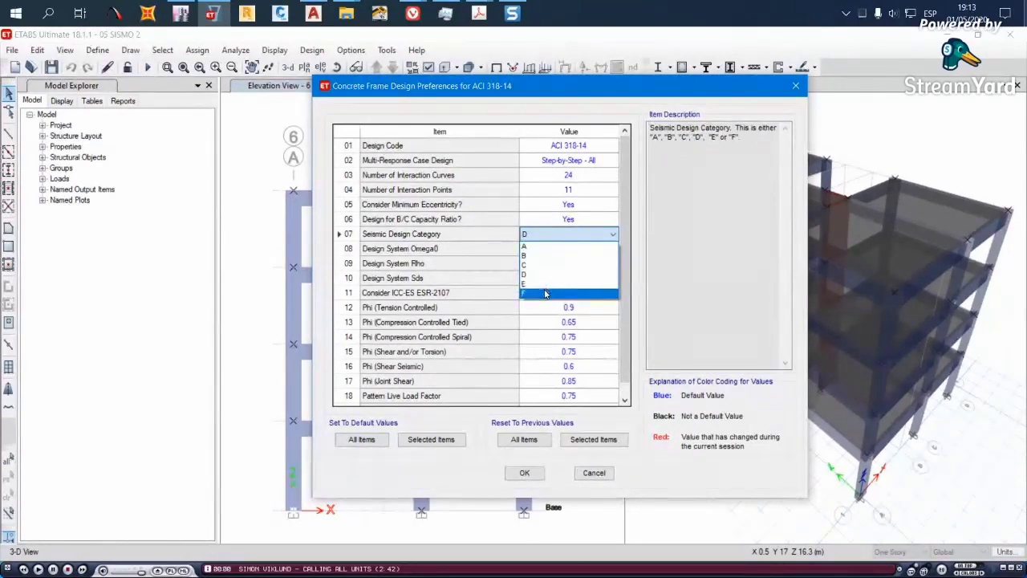
{"action": "left_click", "coordinate": [503, 237]}
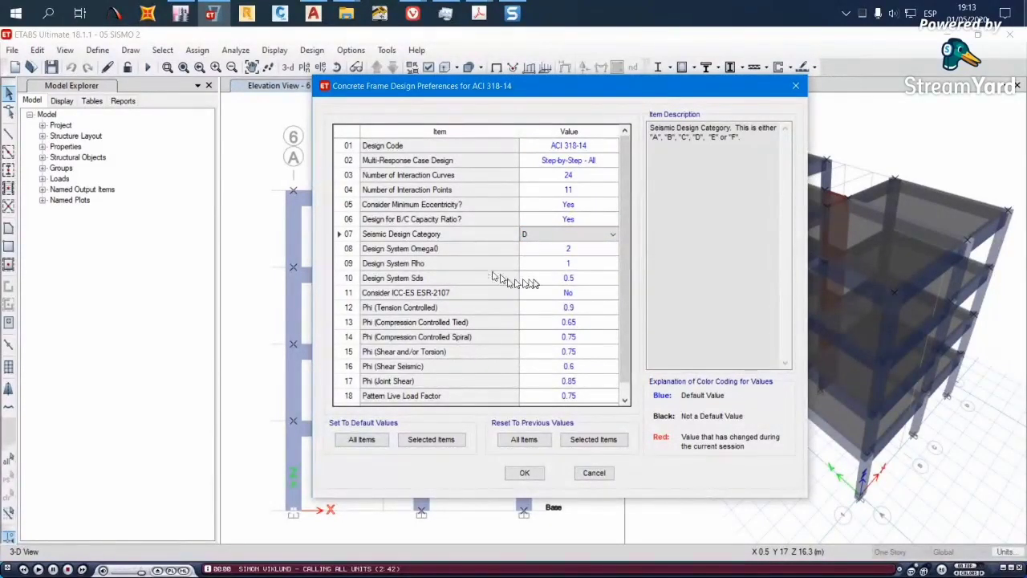
Read the item descriptions of Design System Omega0, Design System Rho and Phi (Shear and/or Torsion)
{"action": "left_click", "coordinate": [576, 250]}
{"action": "left_click", "coordinate": [576, 249]}
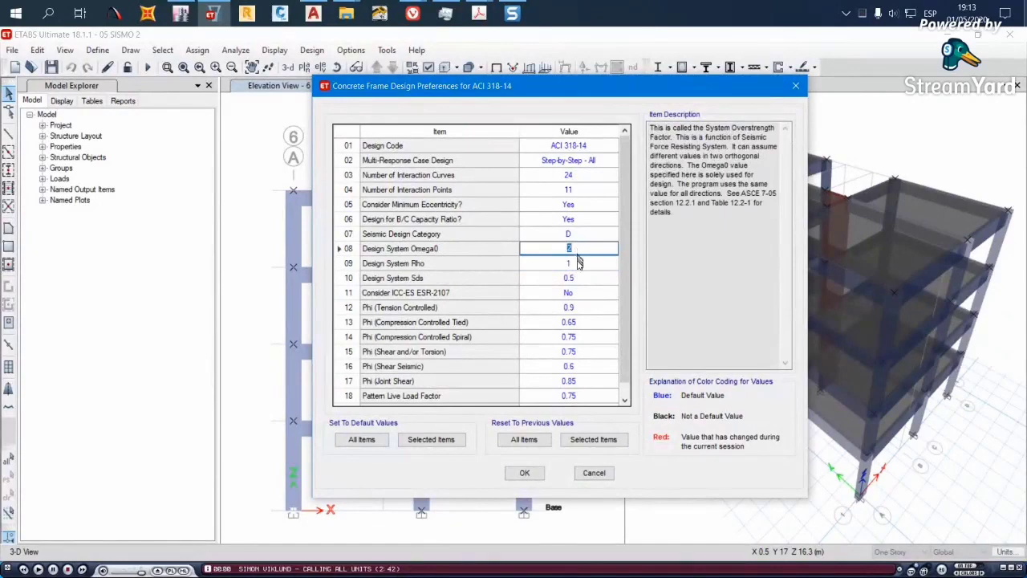
{"action": "left_click", "coordinate": [579, 262]}
{"action": "left_click", "coordinate": [583, 251]}
{"action": "left_click", "coordinate": [582, 264]}
{"action": "left_click", "coordinate": [584, 250]}
{"action": "left_click", "coordinate": [584, 263]}
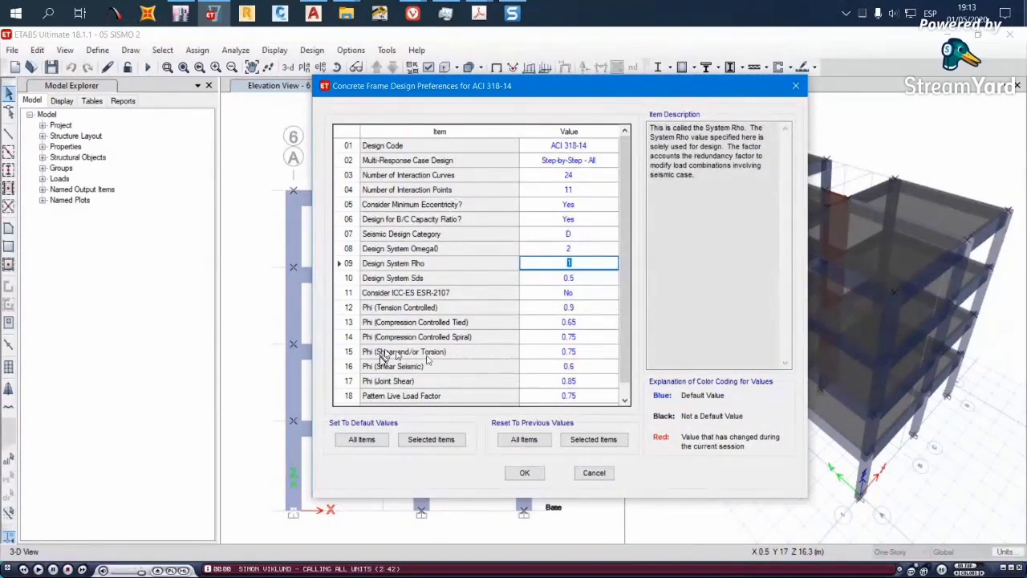
{"action": "left_click", "coordinate": [586, 353]}
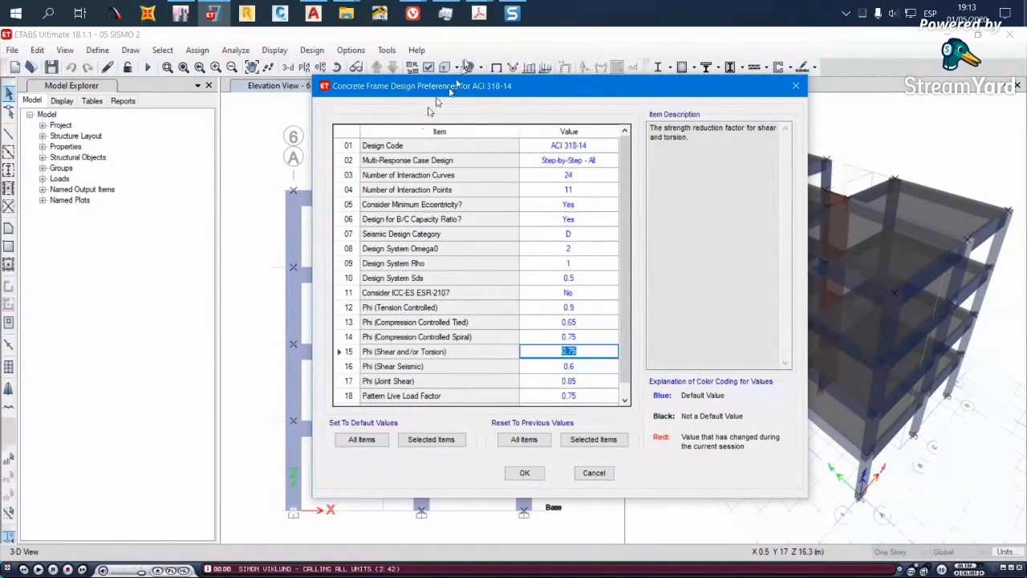
Switch to the E.060 PDF in Acrobat and view the strength reduction factors of section 9.3 on page 66 at page width
{"action": "left_click", "coordinate": [478, 13]}
{"action": "left_click", "coordinate": [691, 92]}
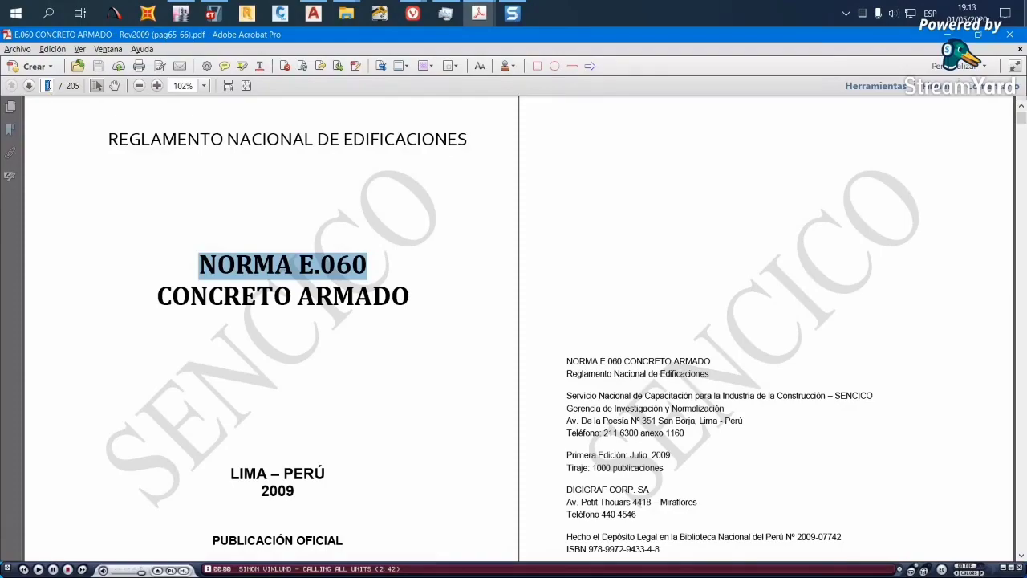
{"action": "key", "text": "Return"}
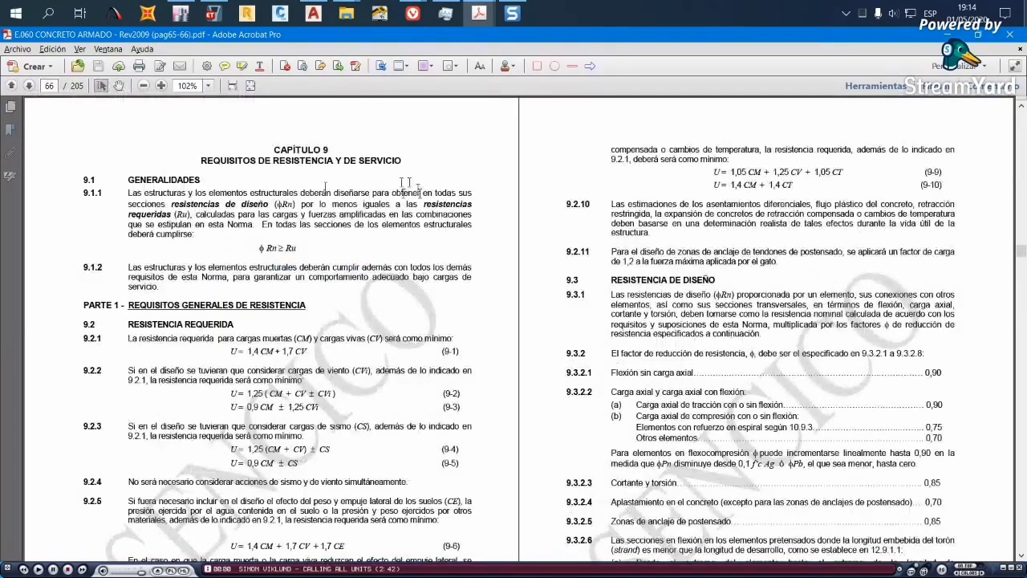
{"action": "scroll", "coordinate": [259, 98], "scroll_direction": "down", "scroll_amount": 1}
{"action": "left_click", "coordinate": [233, 86]}
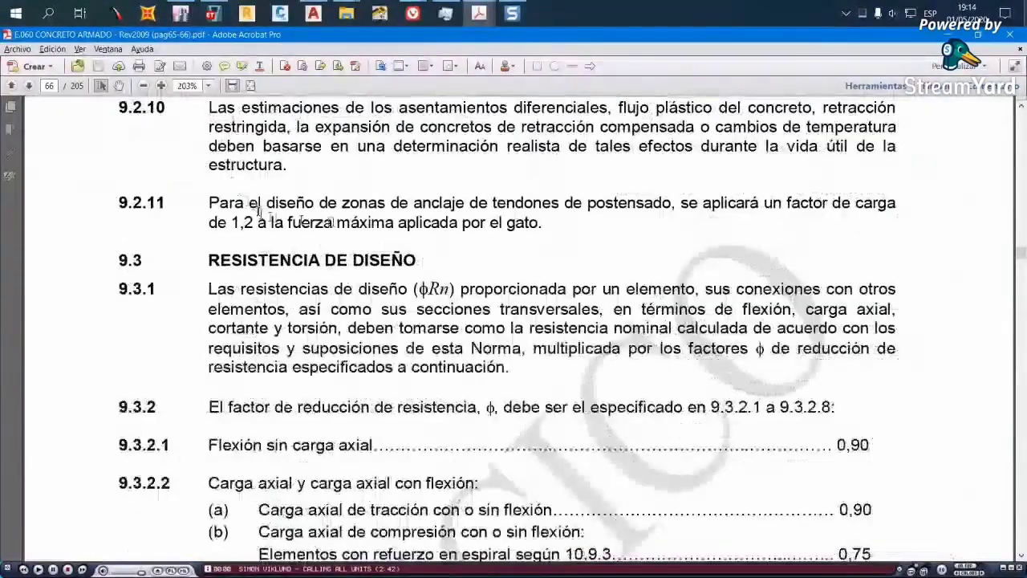
Highlight the 9.3.2.3 Cortante y torsión line with its 0,85 factor in the E.060 PDF
{"action": "scroll", "coordinate": [355, 246], "scroll_direction": "down", "scroll_amount": 6}
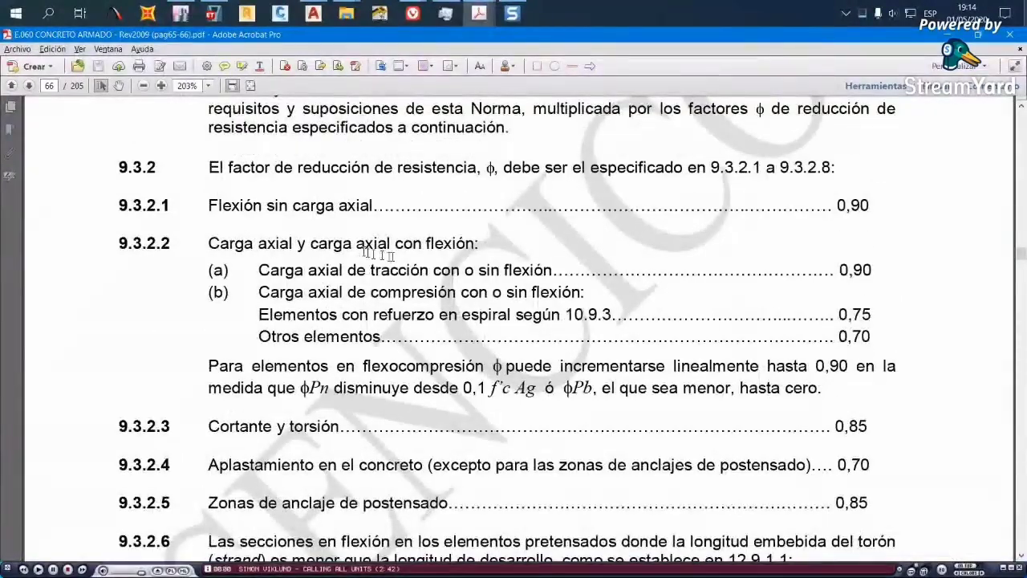
{"action": "scroll", "coordinate": [389, 255], "scroll_direction": "down", "scroll_amount": 1}
{"action": "left_click_drag", "start_coordinate": [208, 391], "coordinate": [487, 393]}
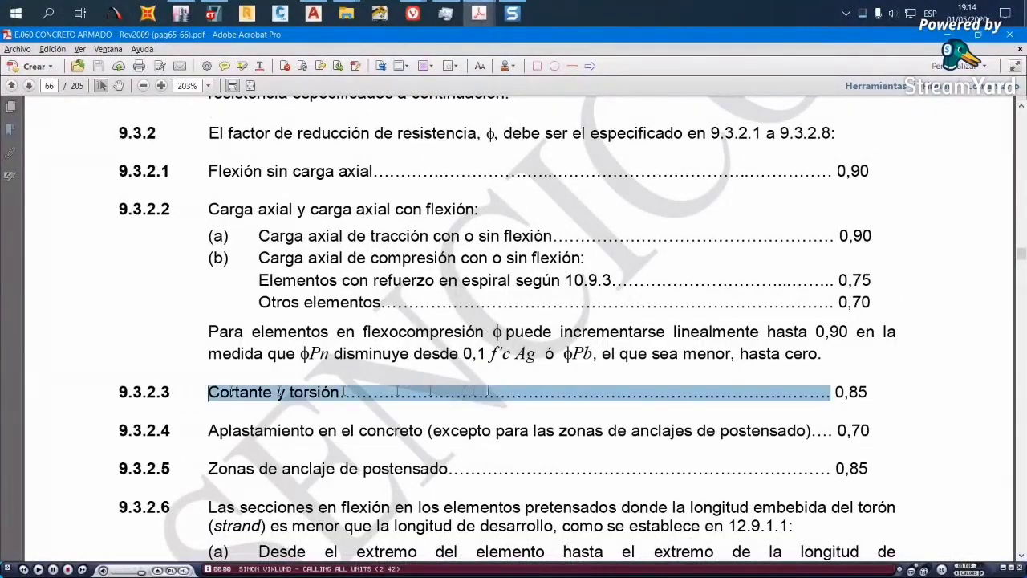
{"action": "left_click_drag", "start_coordinate": [748, 390], "coordinate": [876, 396]}
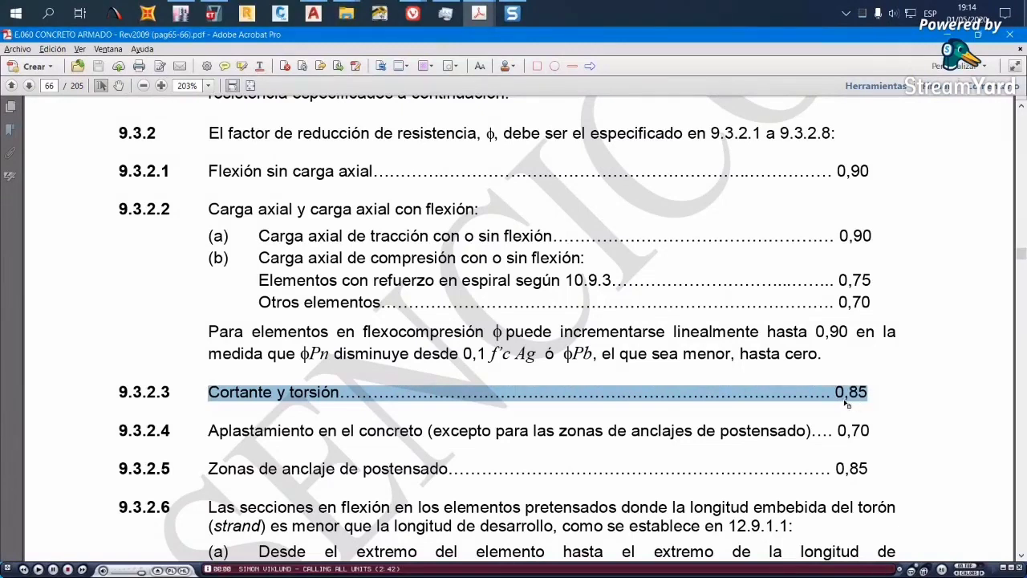
{"action": "left_click", "coordinate": [241, 66]}
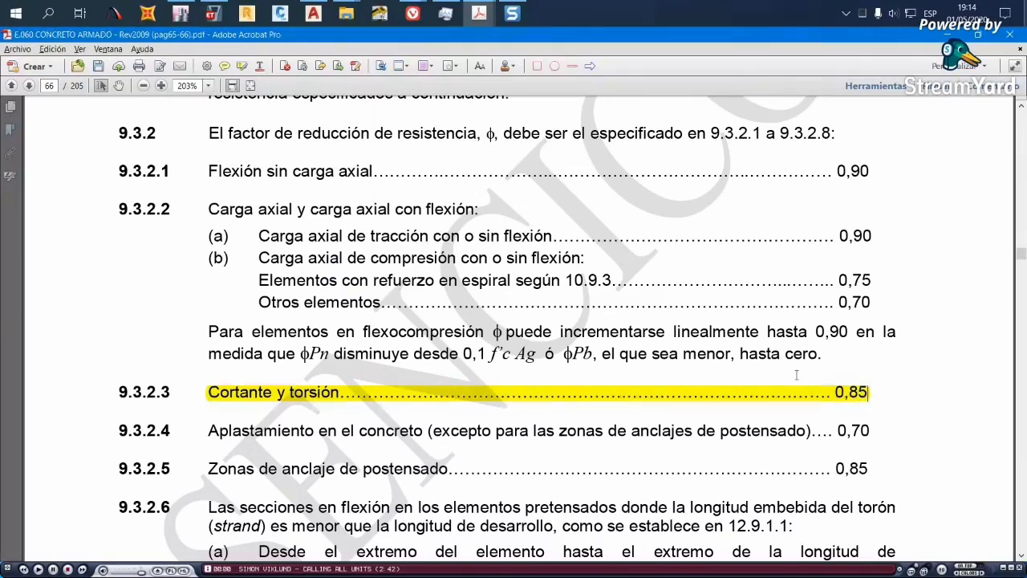
Return to ETABS and try setting Phi (Shear and/or Torsion) to 0.85, leaving the design preferences without saving
{"action": "left_click", "coordinate": [211, 14]}
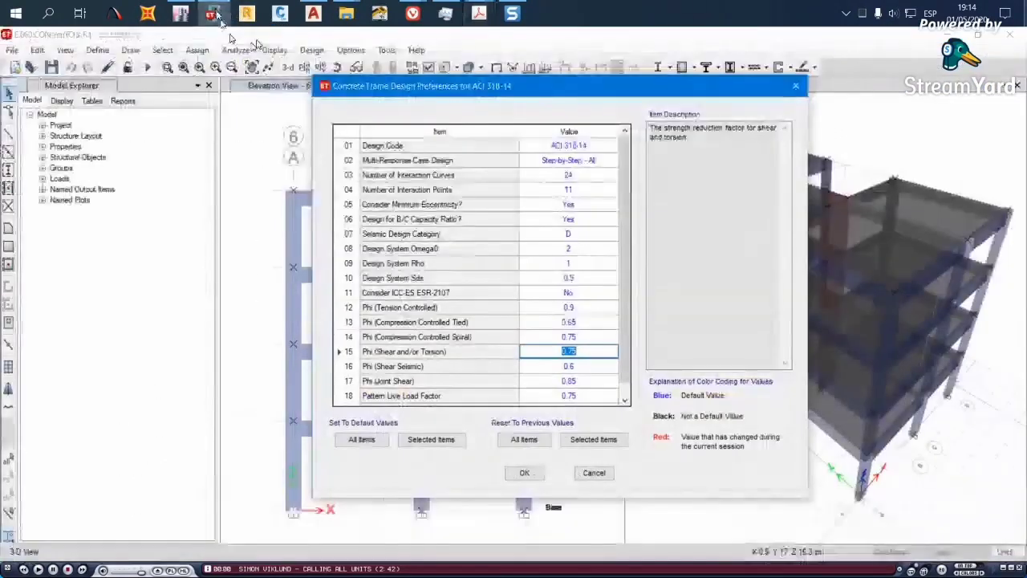
{"action": "type", "text": "0"}
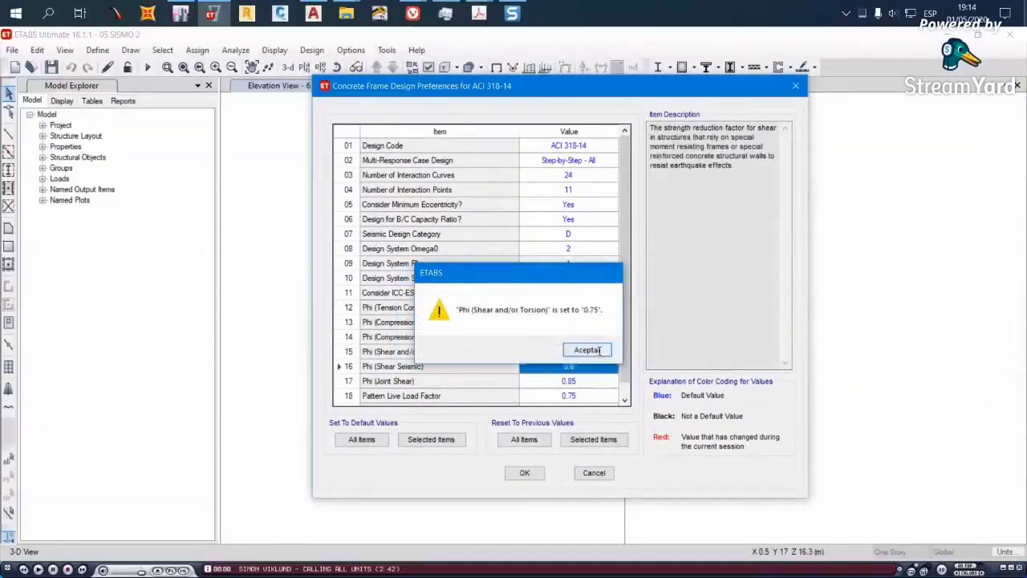
{"action": "left_click", "coordinate": [596, 350]}
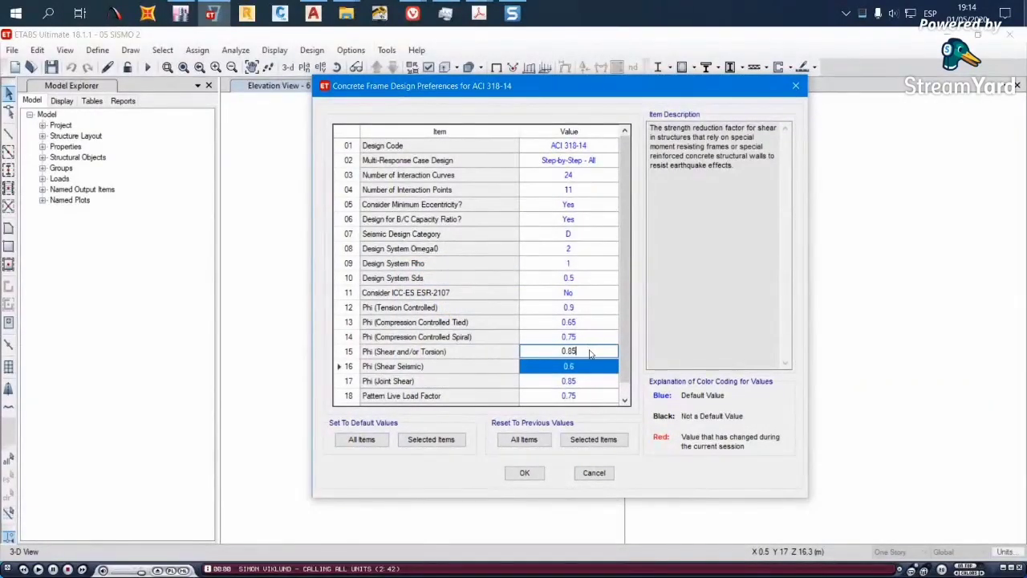
{"action": "left_click", "coordinate": [587, 338]}
{"action": "left_click", "coordinate": [589, 350]}
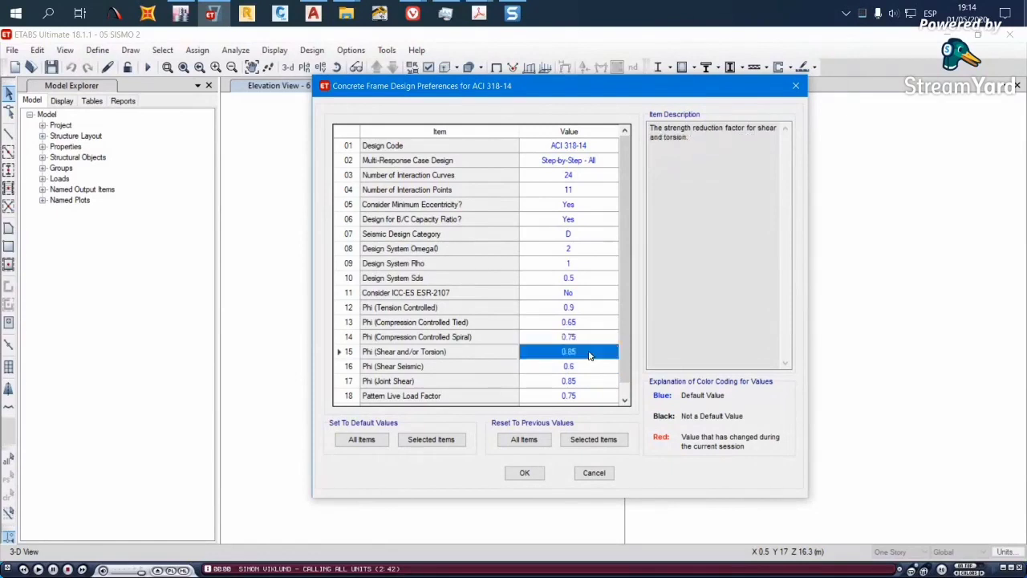
{"action": "left_click", "coordinate": [589, 350]}
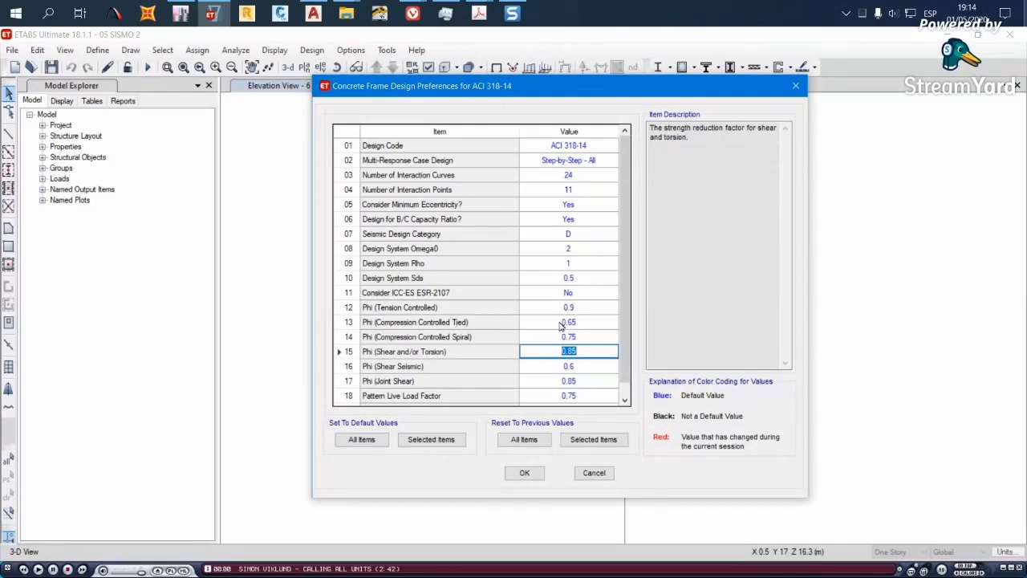
{"action": "left_click", "coordinate": [594, 473]}
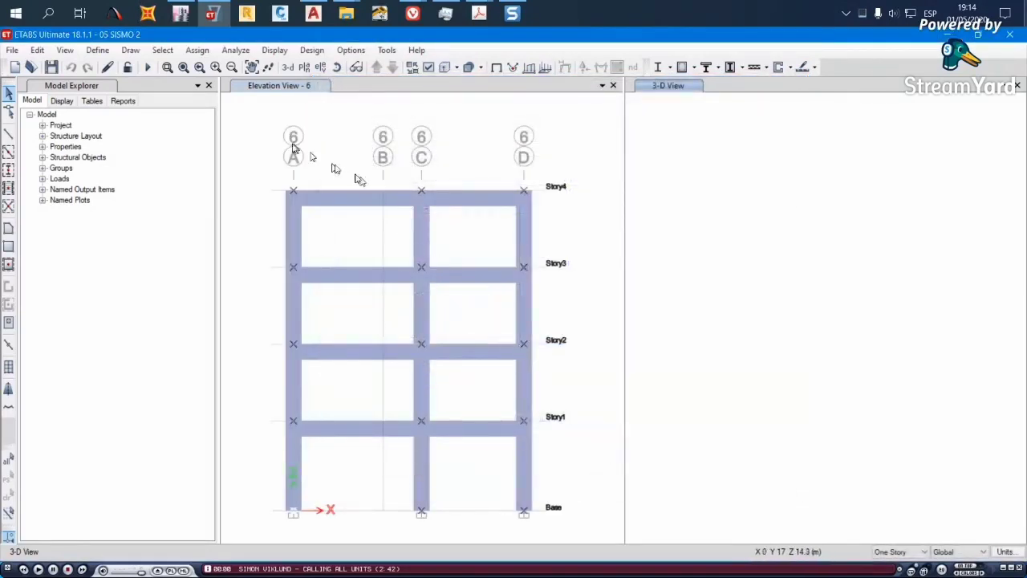
Add the default load combinations for Concrete Frame Design, converted to editable user combinations
{"action": "left_click", "coordinate": [100, 50]}
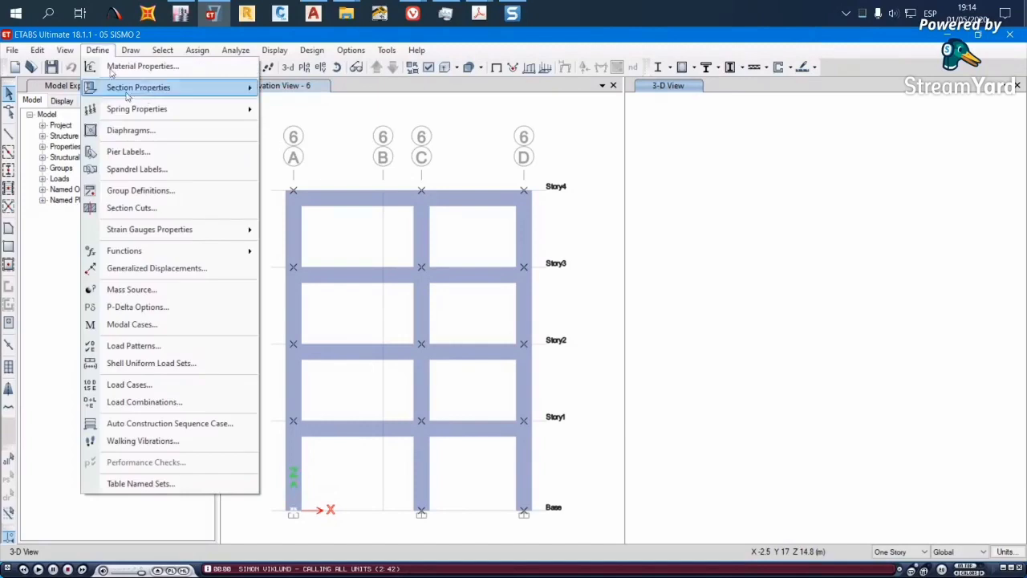
{"action": "left_click", "coordinate": [158, 405]}
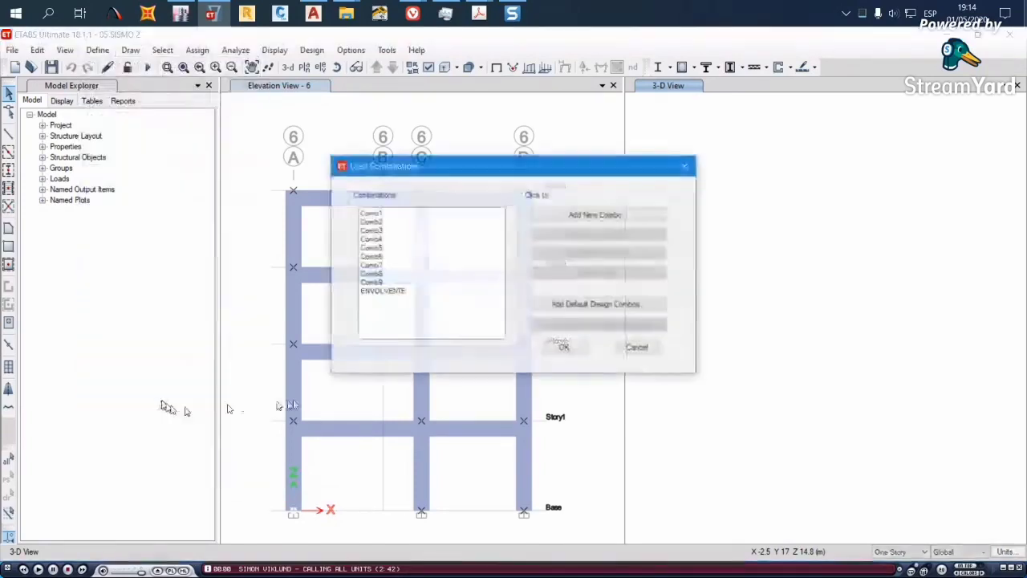
{"action": "left_click_drag", "start_coordinate": [506, 173], "coordinate": [465, 131]}
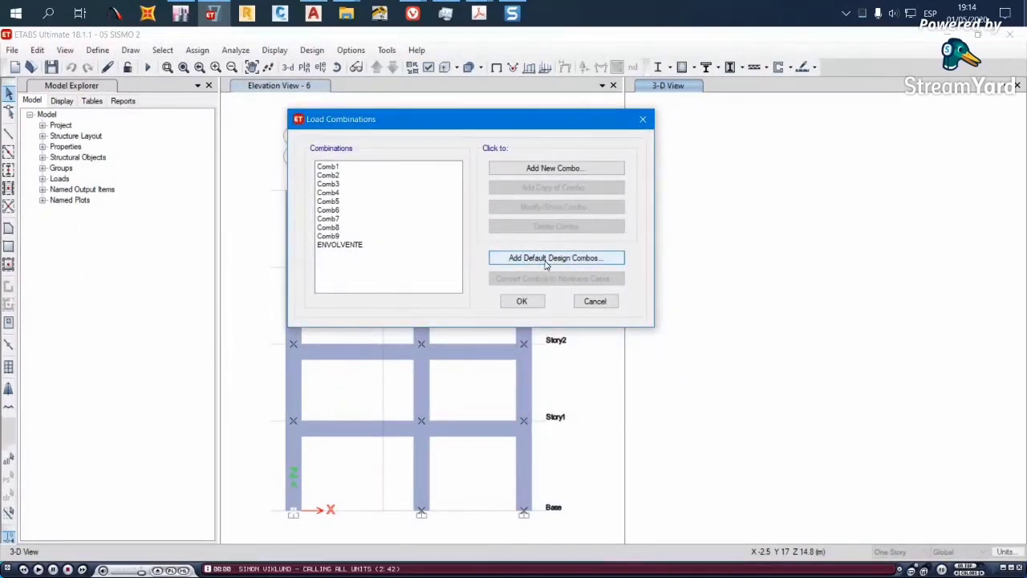
{"action": "left_click", "coordinate": [552, 258]}
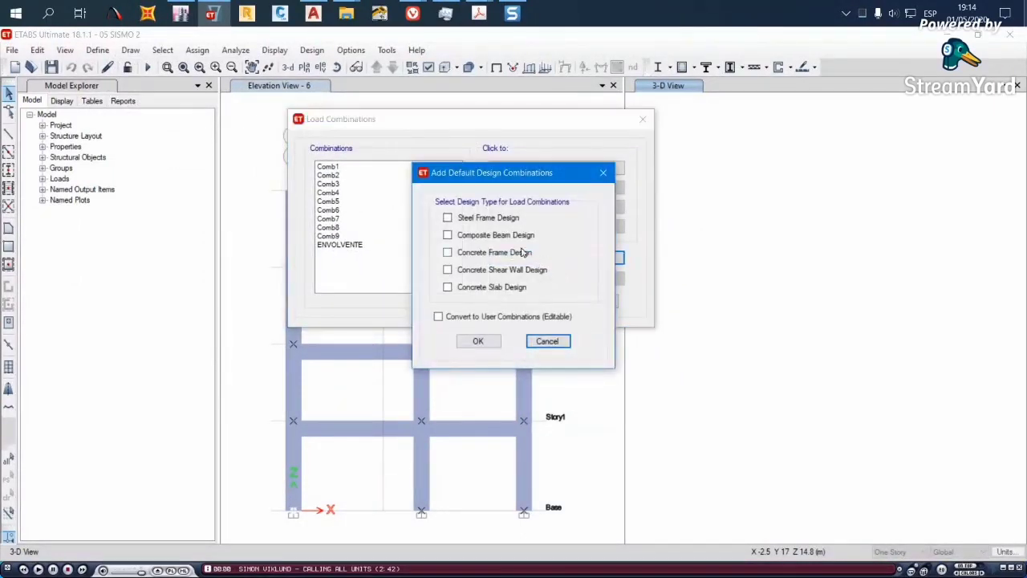
{"action": "left_click", "coordinate": [464, 252]}
{"action": "left_click", "coordinate": [456, 318]}
{"action": "left_click", "coordinate": [480, 341]}
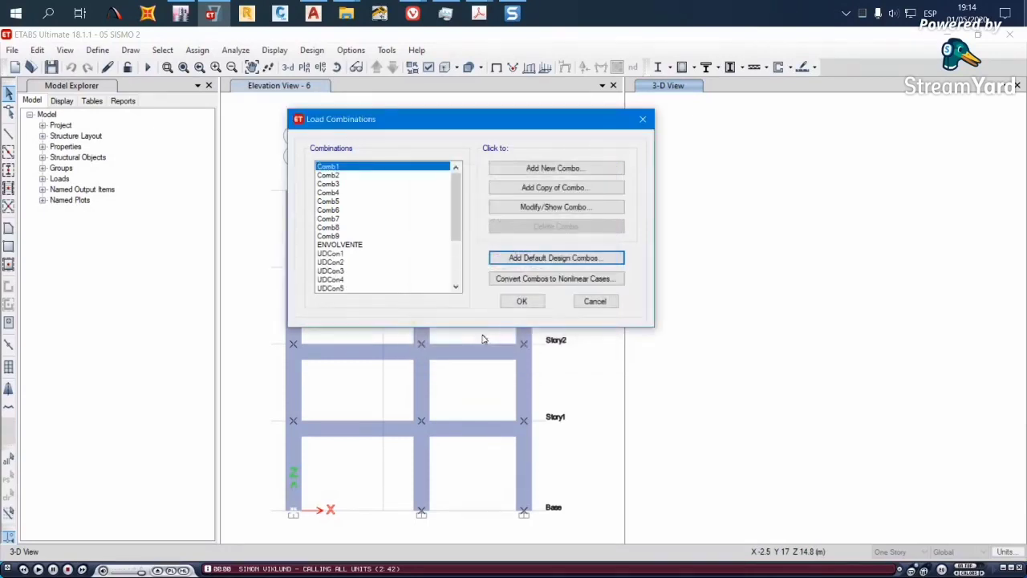
Look through the added UDCon load combinations in the combinations list
{"action": "left_click_drag", "start_coordinate": [457, 221], "coordinate": [458, 240]}
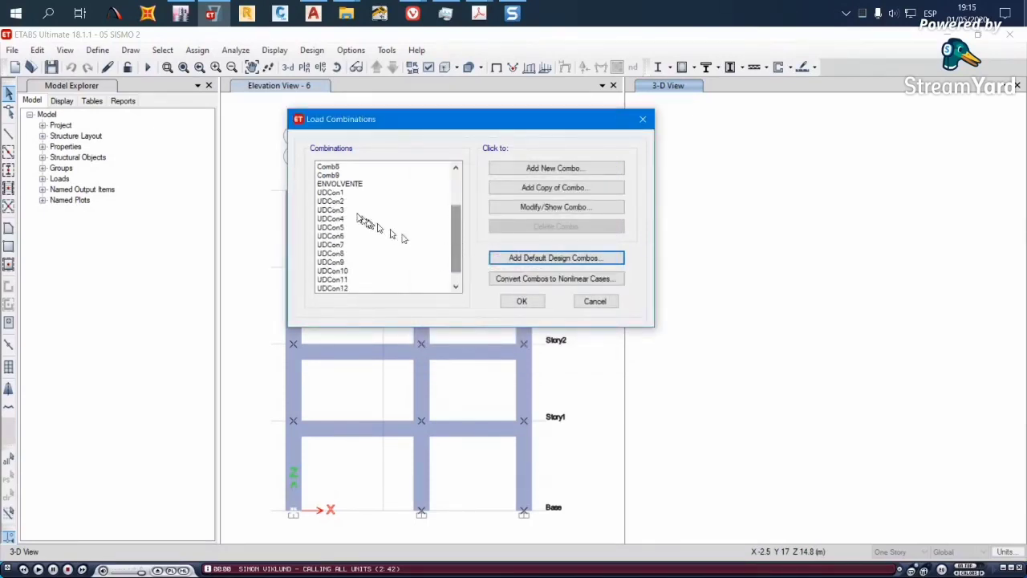
{"action": "left_click", "coordinate": [338, 194]}
{"action": "left_click", "coordinate": [340, 202]}
{"action": "left_click", "coordinate": [340, 218]}
{"action": "left_click", "coordinate": [340, 228]}
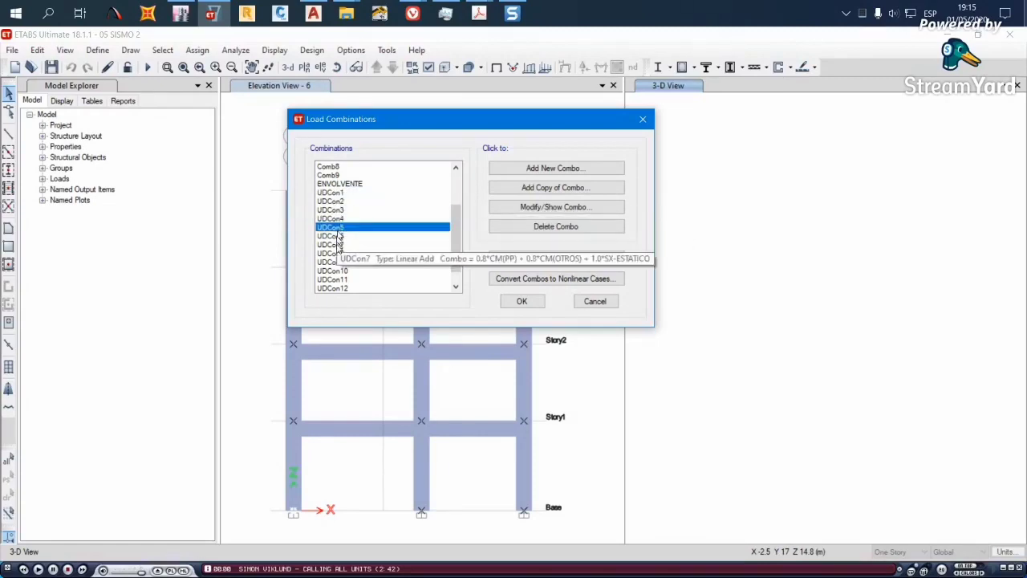
Switch to the E.060 PDF in Acrobat and view section 9.2 Resistencia Requerida on page 65 at 300%
{"action": "left_click", "coordinate": [479, 14]}
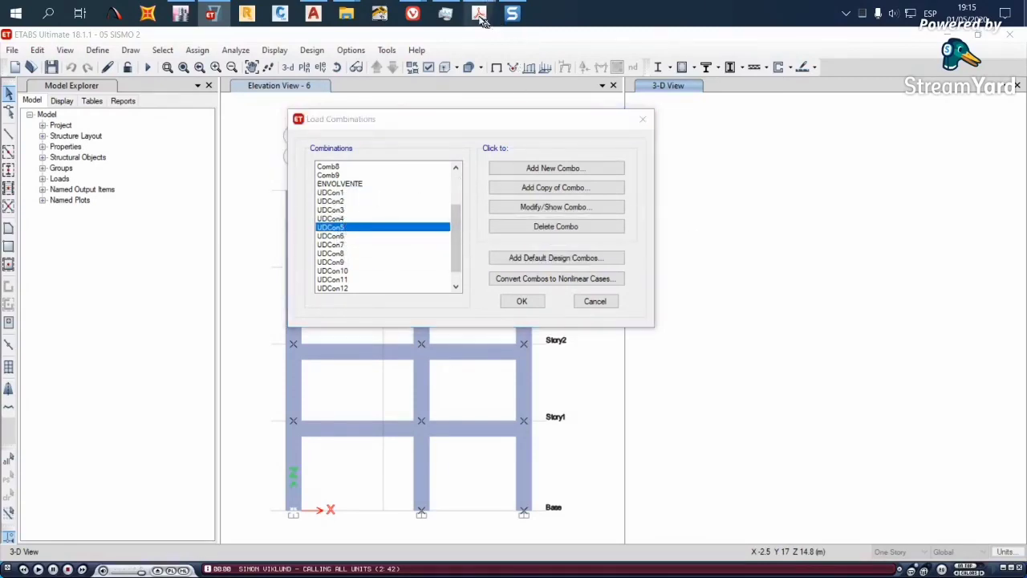
{"action": "left_click", "coordinate": [554, 72]}
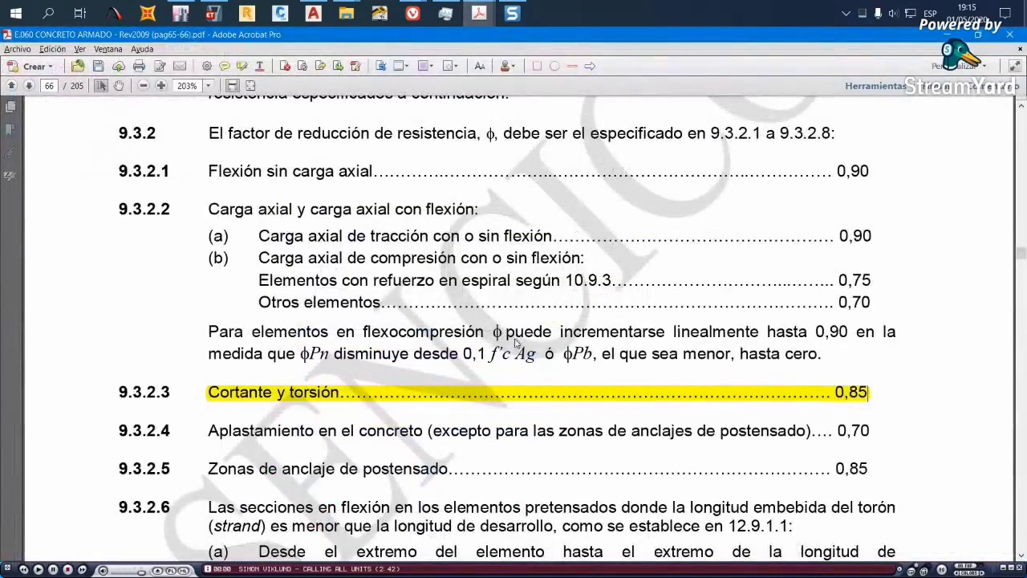
{"action": "scroll", "coordinate": [514, 337], "scroll_direction": "down", "scroll_amount": 3, "text": "ctrl"}
{"action": "scroll", "coordinate": [497, 334], "scroll_direction": "up", "scroll_amount": 5}
{"action": "scroll", "coordinate": [497, 334], "scroll_direction": "up", "scroll_amount": 6}
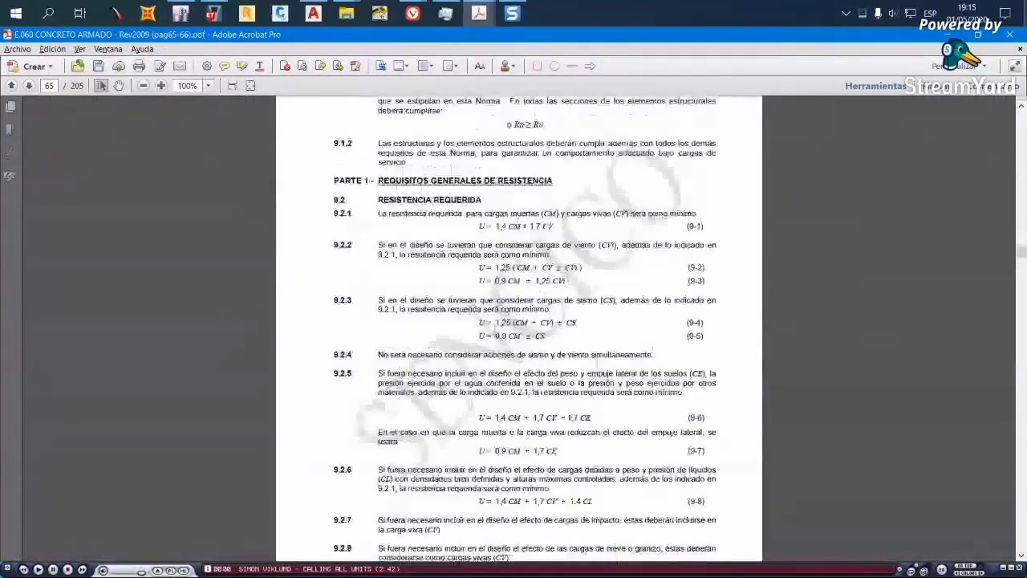
{"action": "scroll", "coordinate": [519, 278], "scroll_direction": "up", "scroll_amount": 1, "text": "ctrl"}
{"action": "scroll", "coordinate": [520, 278], "scroll_direction": "up", "scroll_amount": 4, "text": "ctrl"}
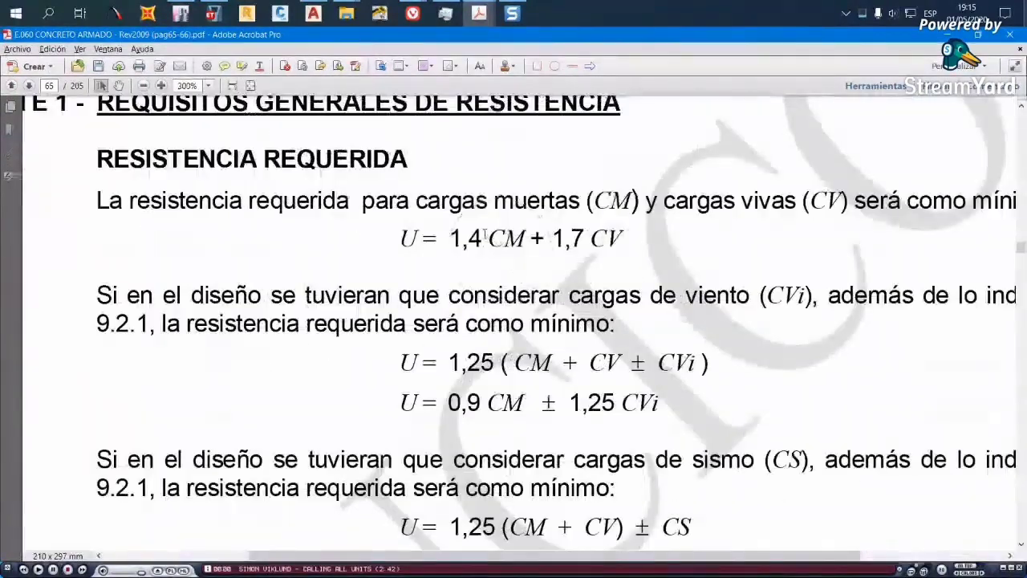
Examine the dead, live, wind and seismic load factors in the E.060 required strength equations
{"action": "left_click_drag", "start_coordinate": [450, 238], "coordinate": [487, 238]}
{"action": "left_click_drag", "start_coordinate": [586, 239], "coordinate": [551, 238]}
{"action": "scroll", "coordinate": [552, 241], "scroll_direction": "down", "scroll_amount": 1}
{"action": "left_click_drag", "start_coordinate": [493, 295], "coordinate": [456, 296]}
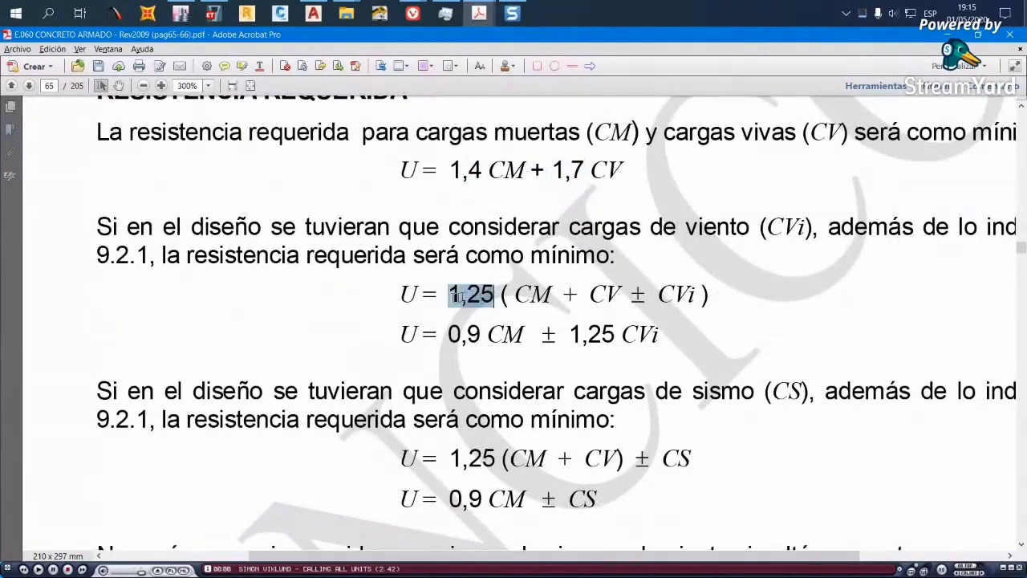
{"action": "scroll", "coordinate": [480, 267], "scroll_direction": "down", "scroll_amount": 1}
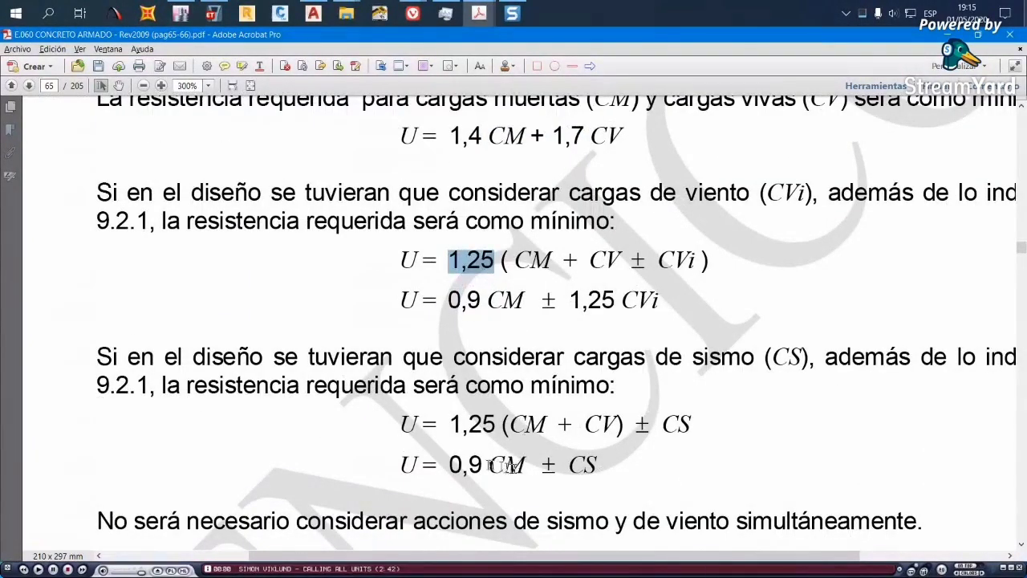
{"action": "left_click_drag", "start_coordinate": [488, 466], "coordinate": [448, 464]}
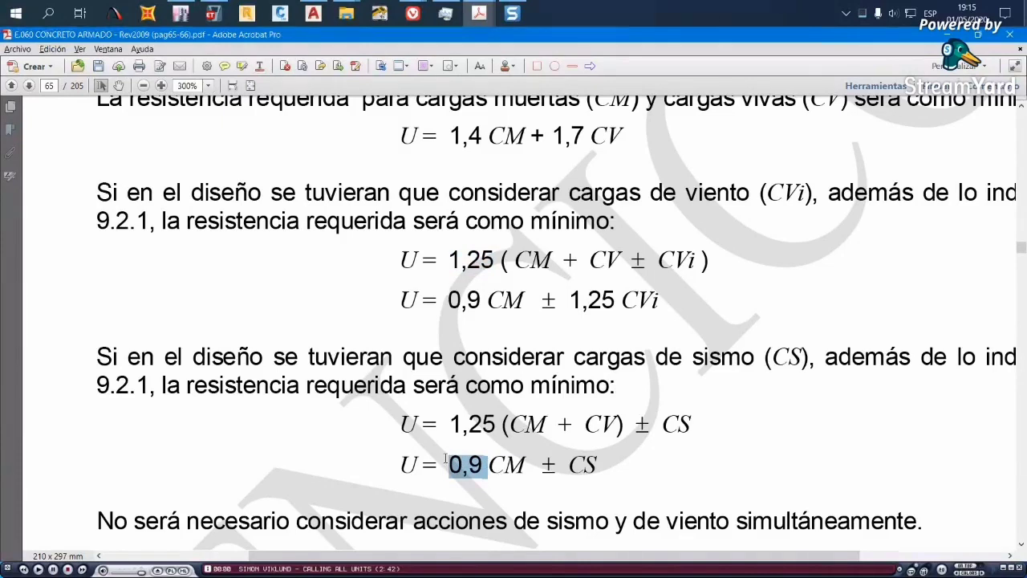
Return to ETABS and check the dead and live load scale factors of combination UDCon2 without changing them
{"action": "left_click", "coordinate": [212, 13]}
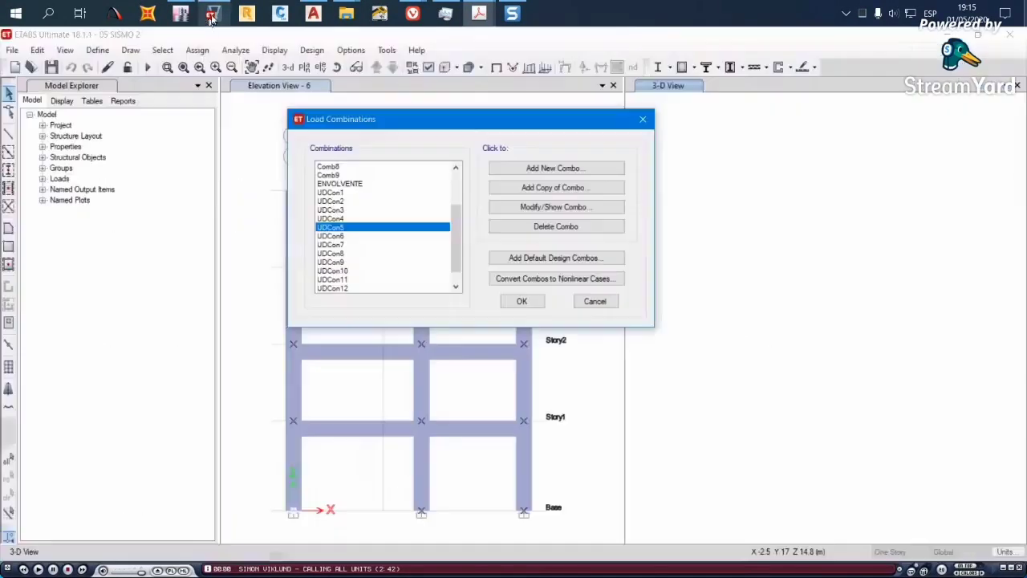
{"action": "left_click", "coordinate": [345, 201]}
{"action": "left_click", "coordinate": [536, 207]}
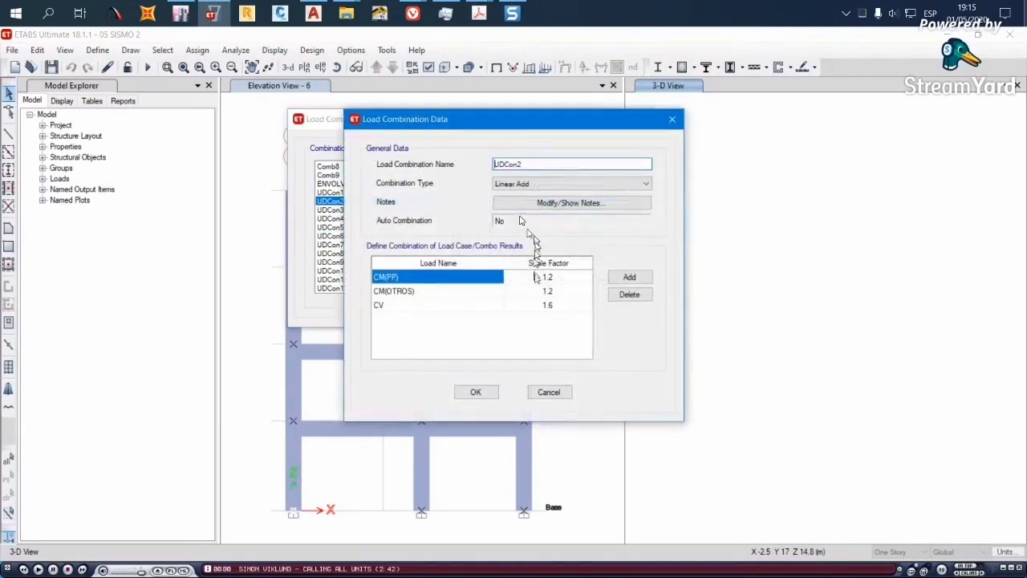
{"action": "left_click", "coordinate": [563, 279]}
{"action": "left_click", "coordinate": [565, 291]}
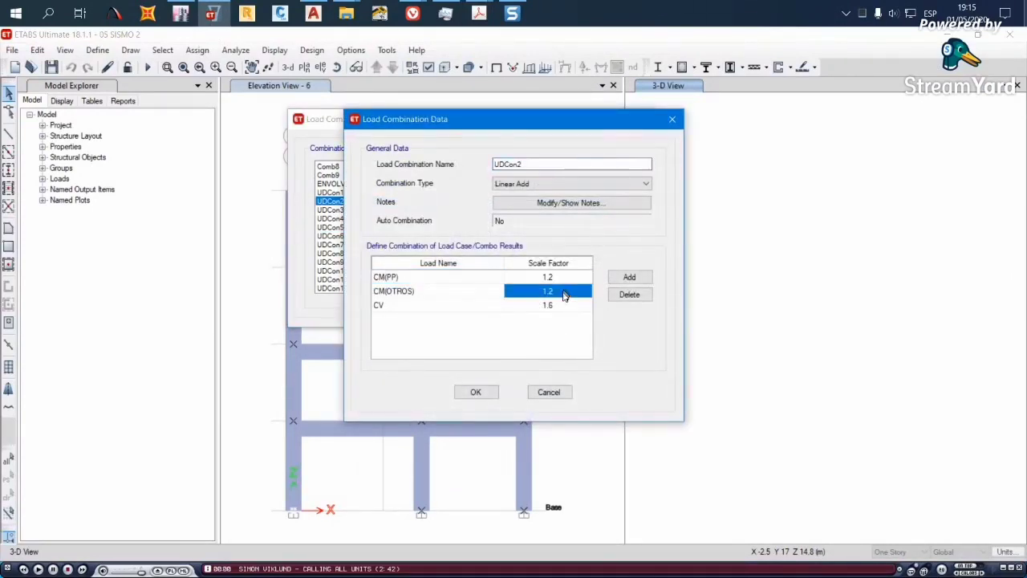
{"action": "left_click", "coordinate": [563, 305]}
{"action": "left_click", "coordinate": [560, 279]}
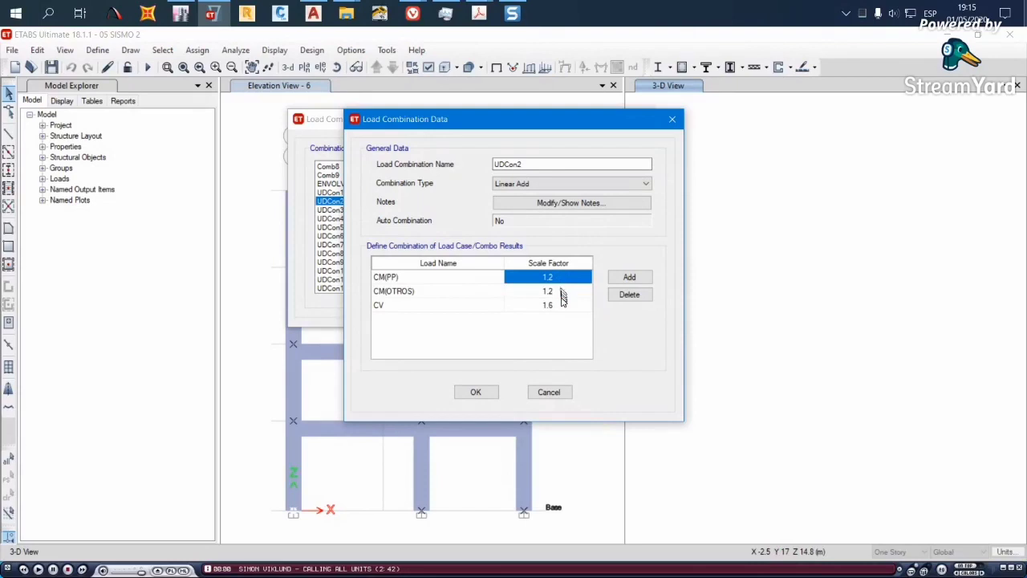
{"action": "left_click", "coordinate": [560, 305]}
{"action": "left_click", "coordinate": [549, 391]}
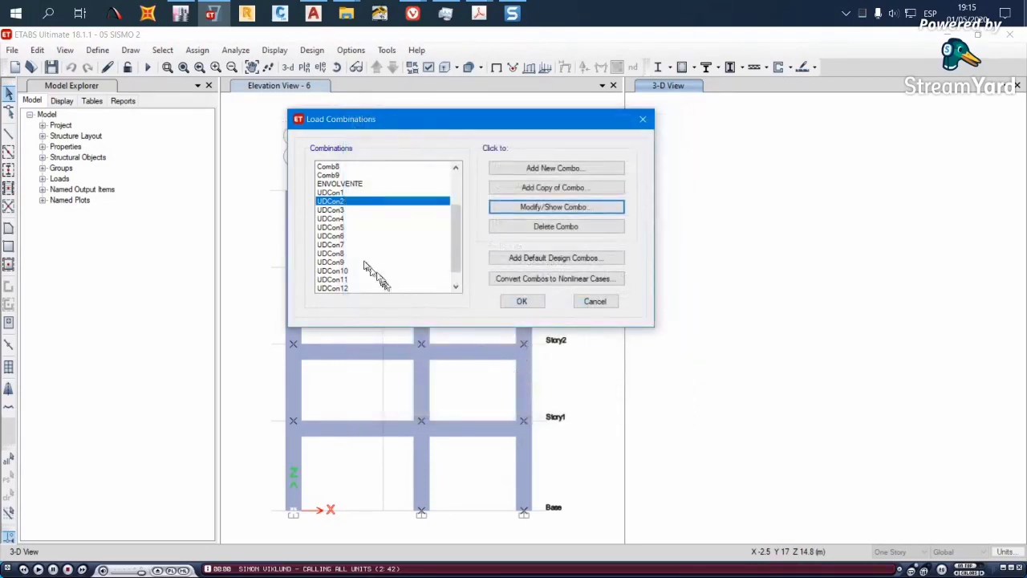
Check the dead, live and SX-ESTATICO scale factors of combination UDCon4 without changing them
{"action": "left_click", "coordinate": [335, 220]}
{"action": "left_click", "coordinate": [502, 207]}
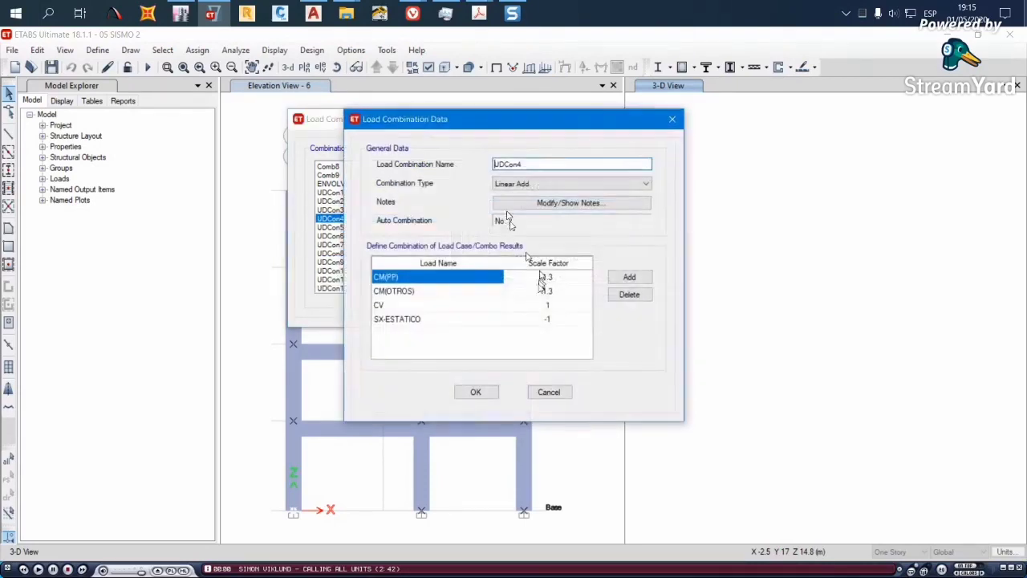
{"action": "left_click", "coordinate": [569, 279]}
{"action": "left_click", "coordinate": [566, 306]}
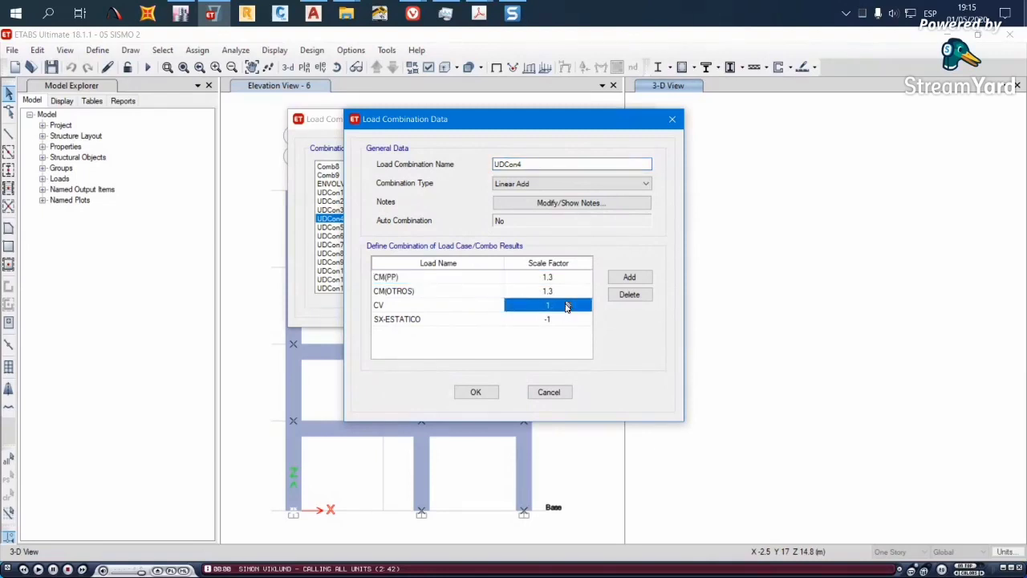
{"action": "left_click", "coordinate": [565, 320]}
{"action": "left_click", "coordinate": [566, 291]}
{"action": "left_click", "coordinate": [567, 277]}
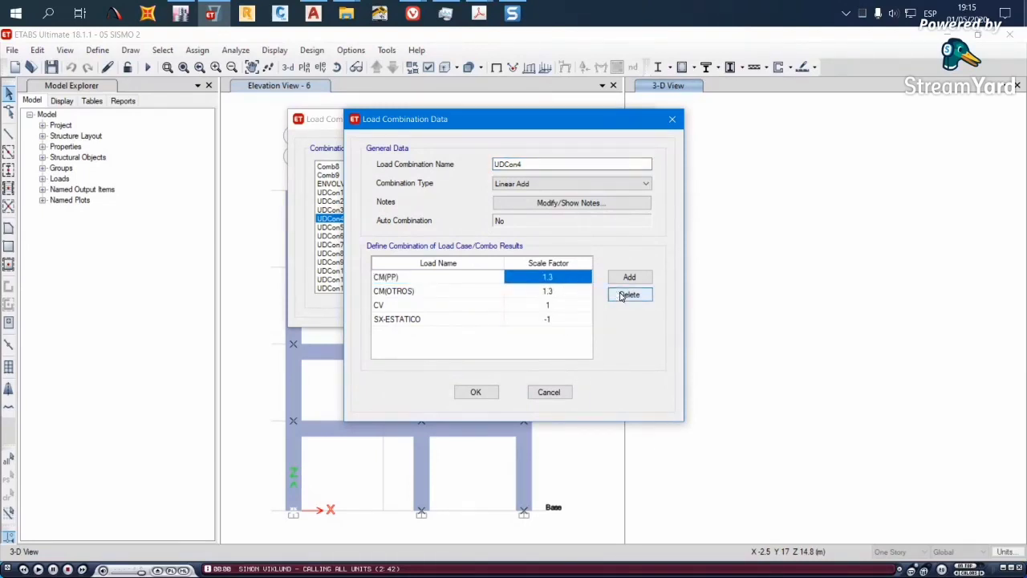
{"action": "left_click", "coordinate": [549, 392]}
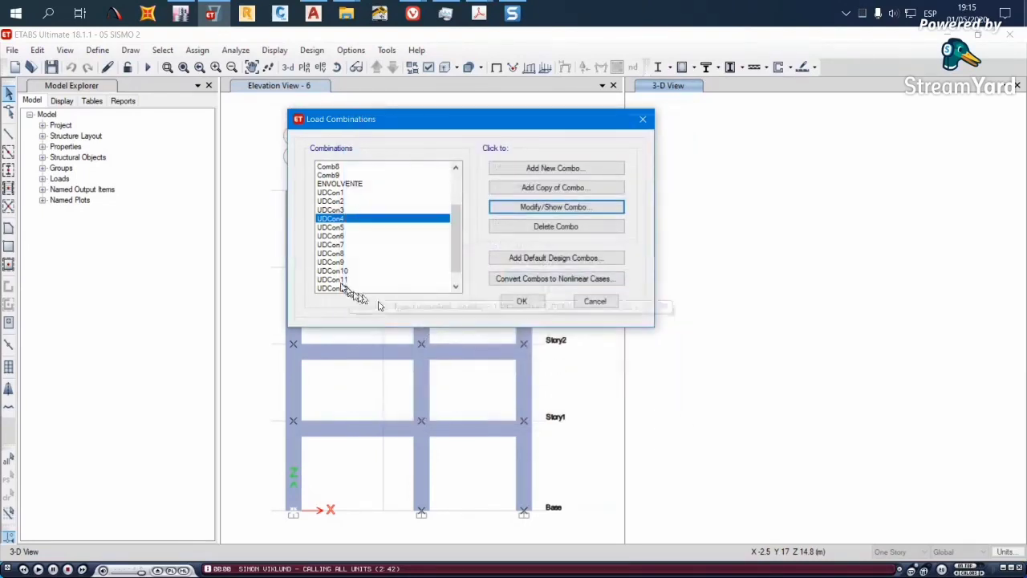
Select combination UDCon8, and switch to the ETABS DEMO 1 PDF in Acrobat
{"action": "left_click", "coordinate": [334, 253]}
{"action": "mouse_move", "coordinate": [479, 16]}
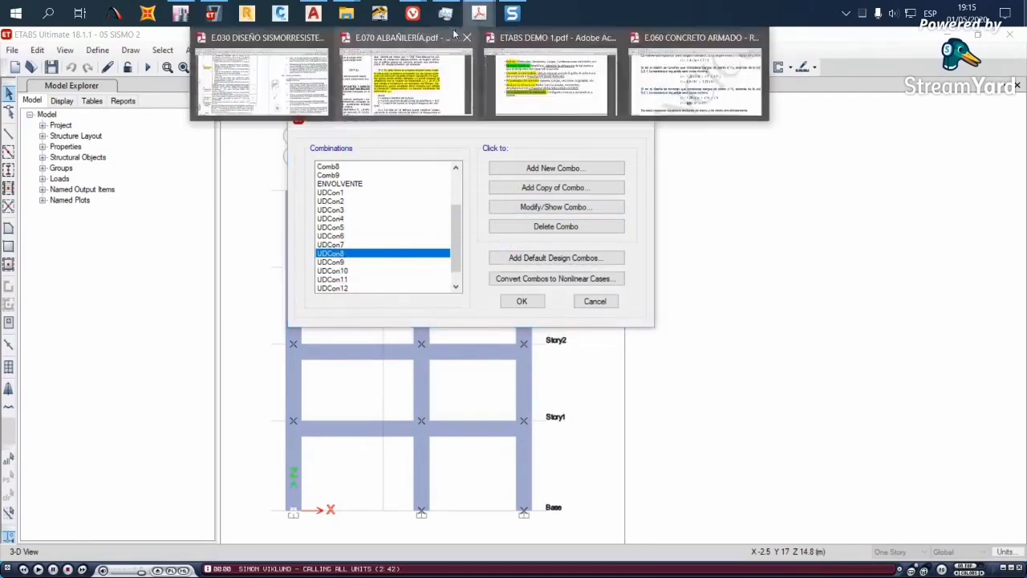
{"action": "left_click", "coordinate": [526, 93]}
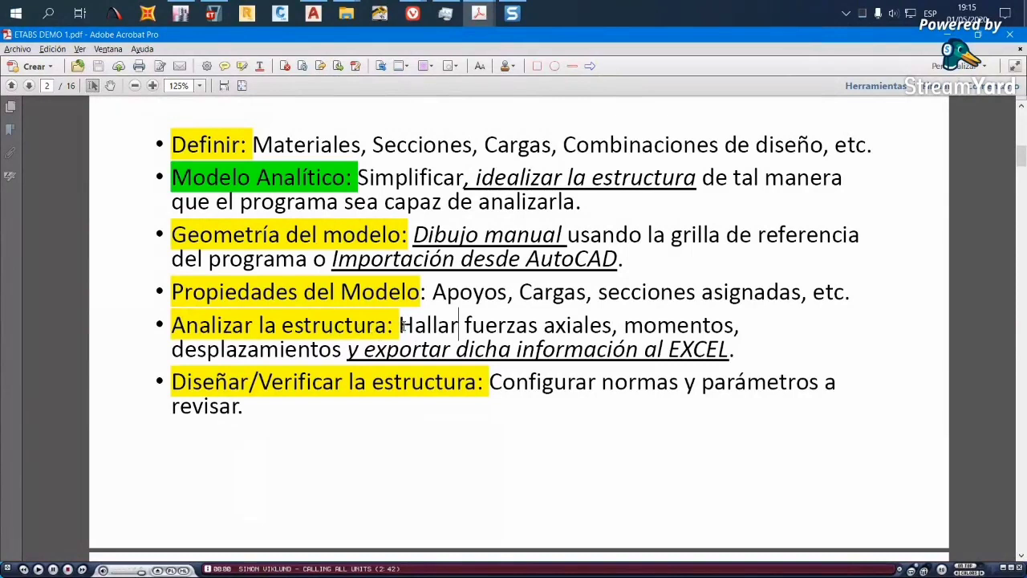
Highlight the "Analizar la estructura" item in the PDF, and return to the ETABS load combinations to select Comb1
{"action": "left_click_drag", "start_coordinate": [402, 325], "coordinate": [214, 326]}
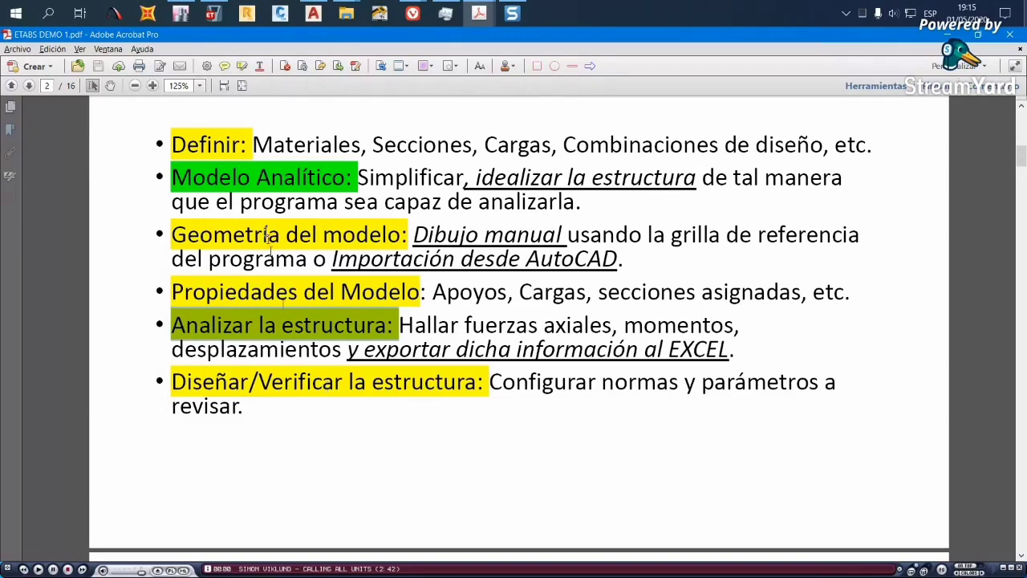
{"action": "left_click", "coordinate": [212, 13]}
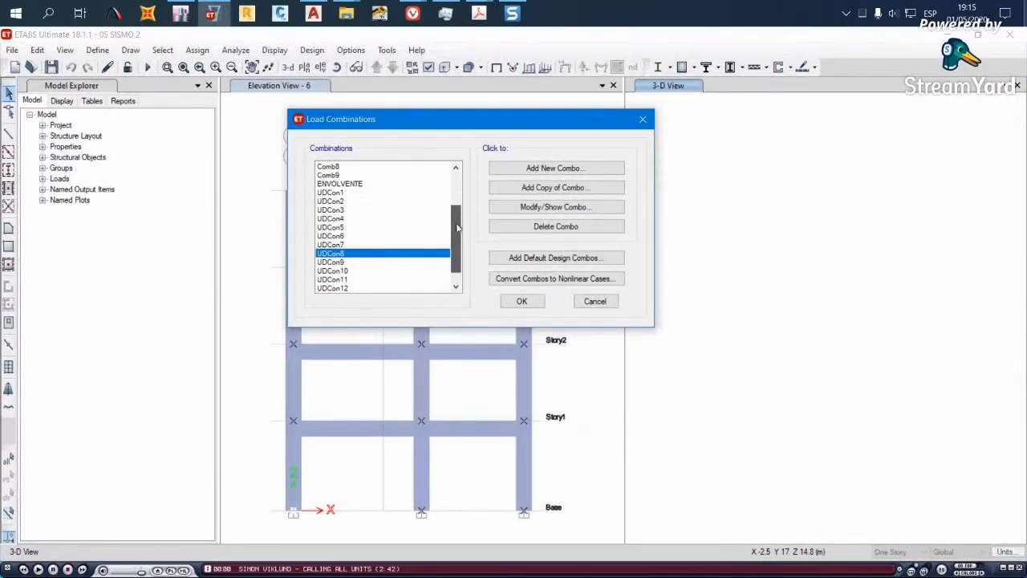
{"action": "left_click_drag", "start_coordinate": [455, 225], "coordinate": [468, 180]}
{"action": "left_click", "coordinate": [360, 168]}
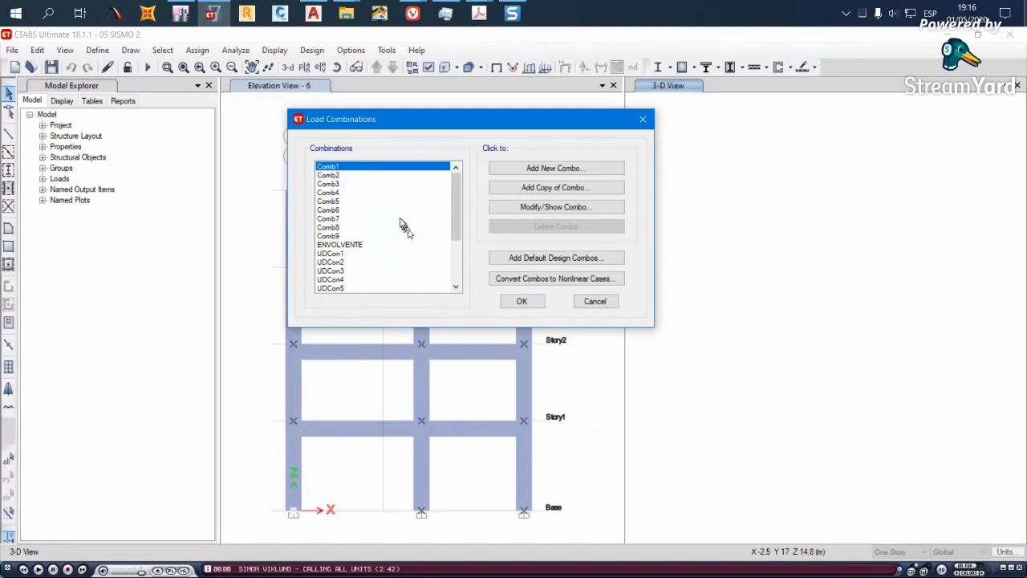
Check the CM(PP), CM(OTROS), CV and SDX scale factors of combination Comb2 without changing them
{"action": "left_click", "coordinate": [331, 176]}
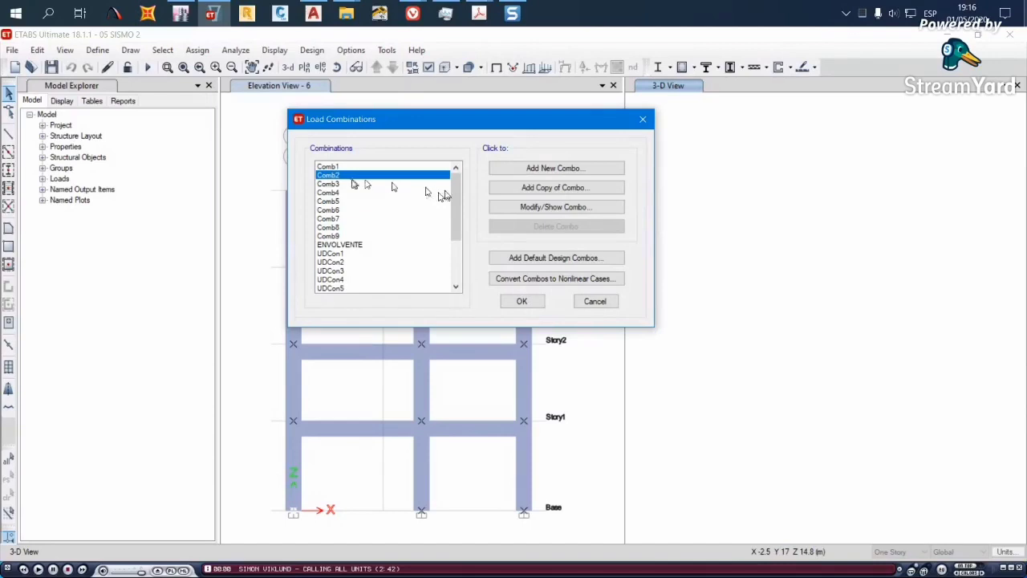
{"action": "left_click", "coordinate": [520, 207]}
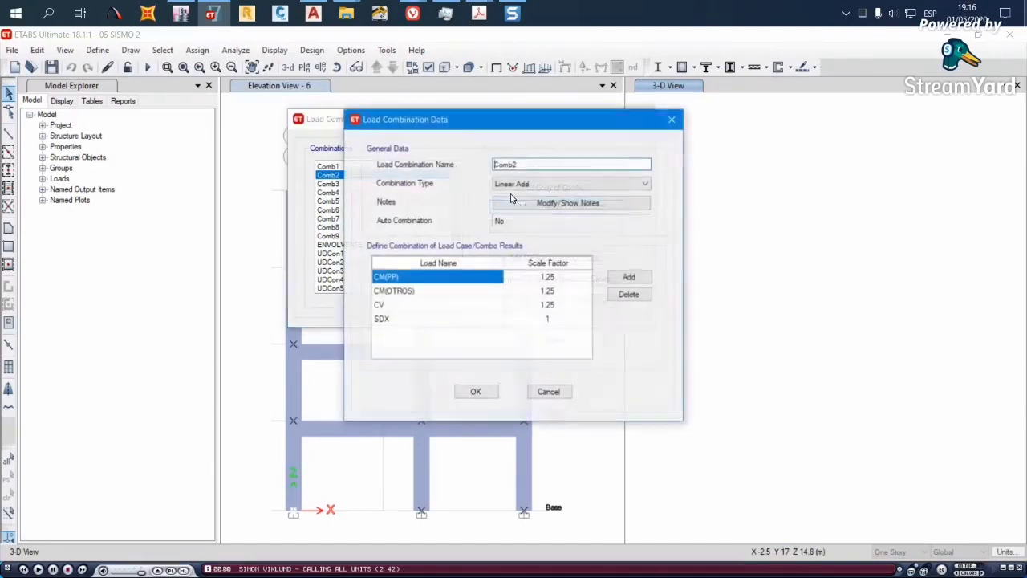
{"action": "left_click", "coordinate": [548, 277]}
{"action": "left_click", "coordinate": [556, 291]}
{"action": "left_click", "coordinate": [557, 306]}
{"action": "left_click", "coordinate": [559, 319]}
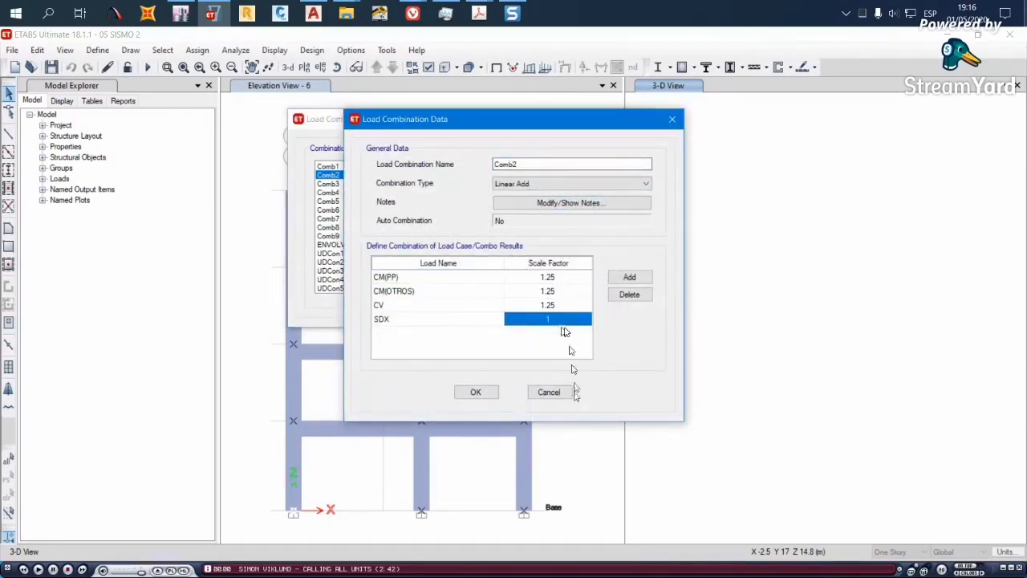
{"action": "left_click", "coordinate": [553, 398]}
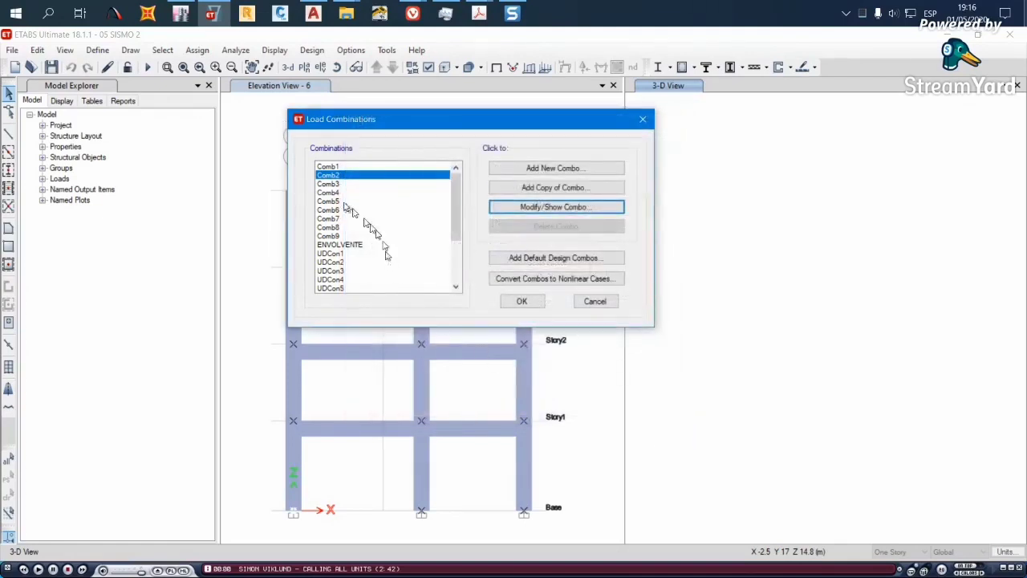
Check the load scale factors of combination Comb4 without changing them, and leave the load combinations
{"action": "left_click", "coordinate": [383, 193]}
{"action": "left_click", "coordinate": [534, 207]}
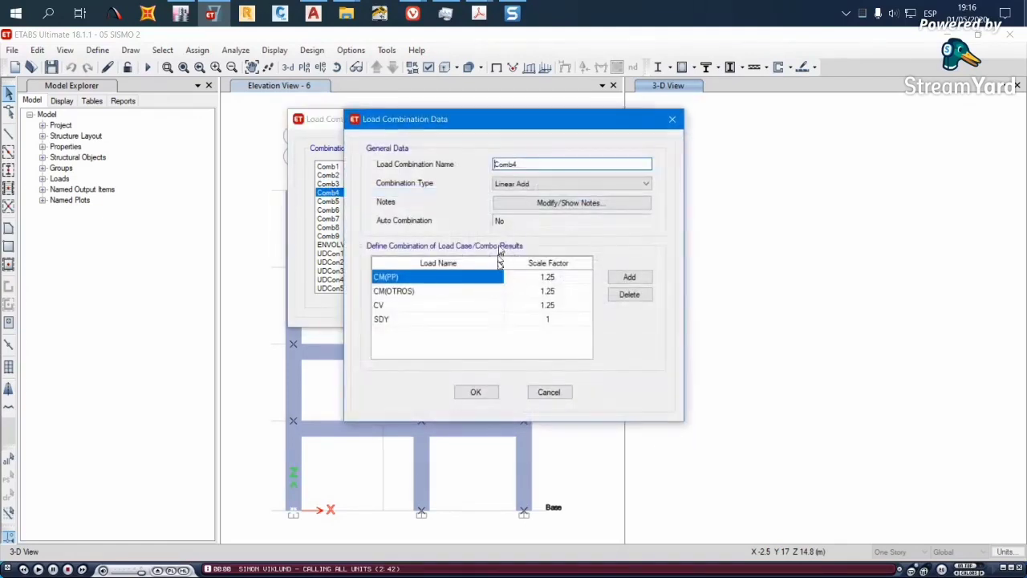
{"action": "key", "text": "Escape"}
{"action": "key", "text": "Escape"}
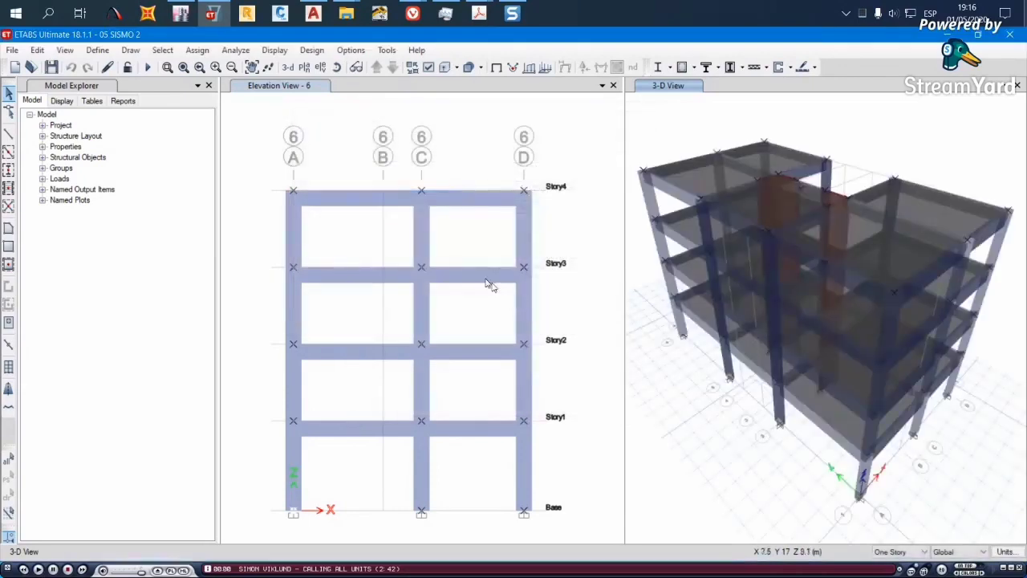
Try adding the ENVOLVENTE combination to the strength design combinations for concrete frame design
{"action": "left_click", "coordinate": [315, 50]}
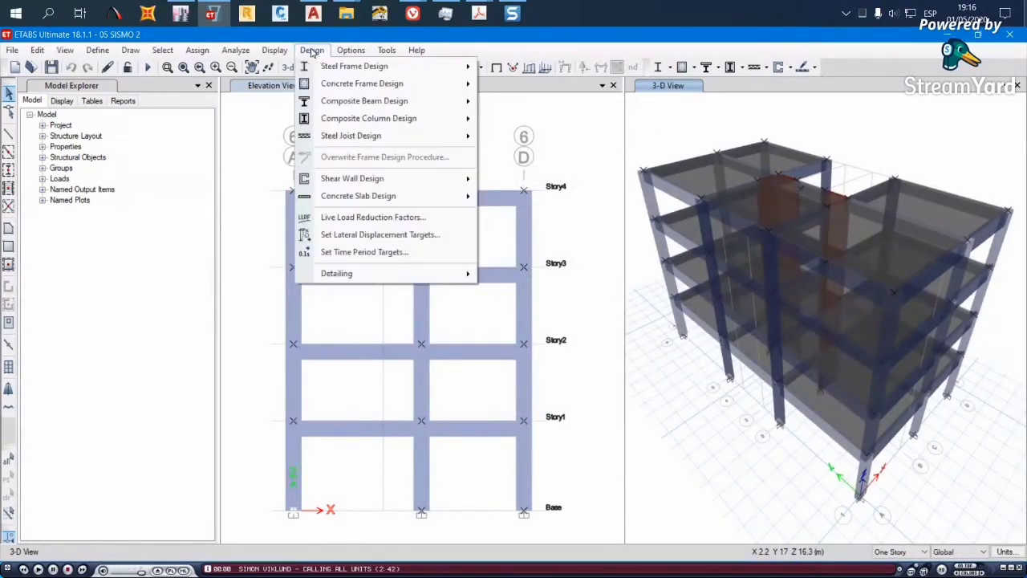
{"action": "mouse_move", "coordinate": [334, 86]}
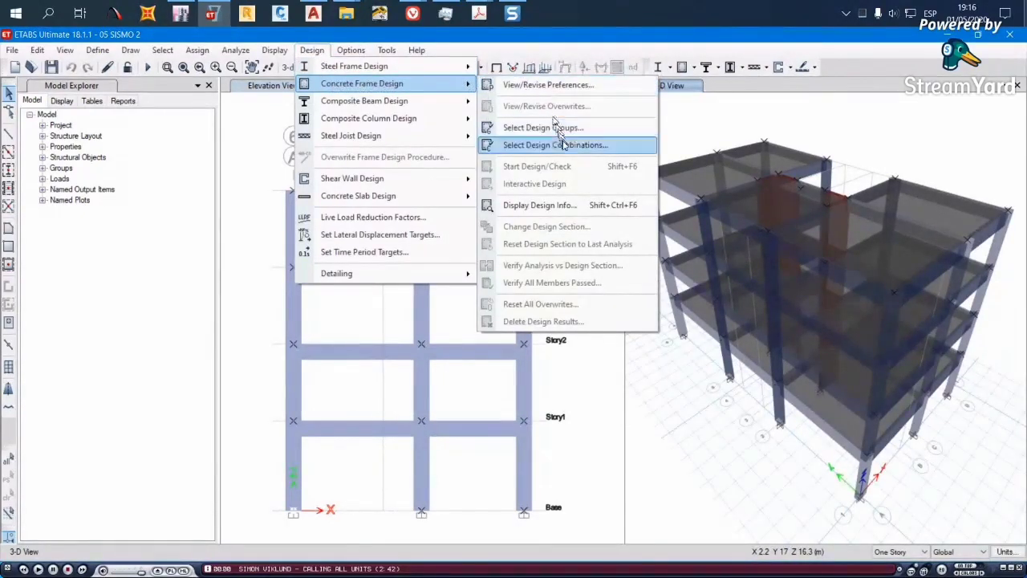
{"action": "left_click", "coordinate": [530, 145]}
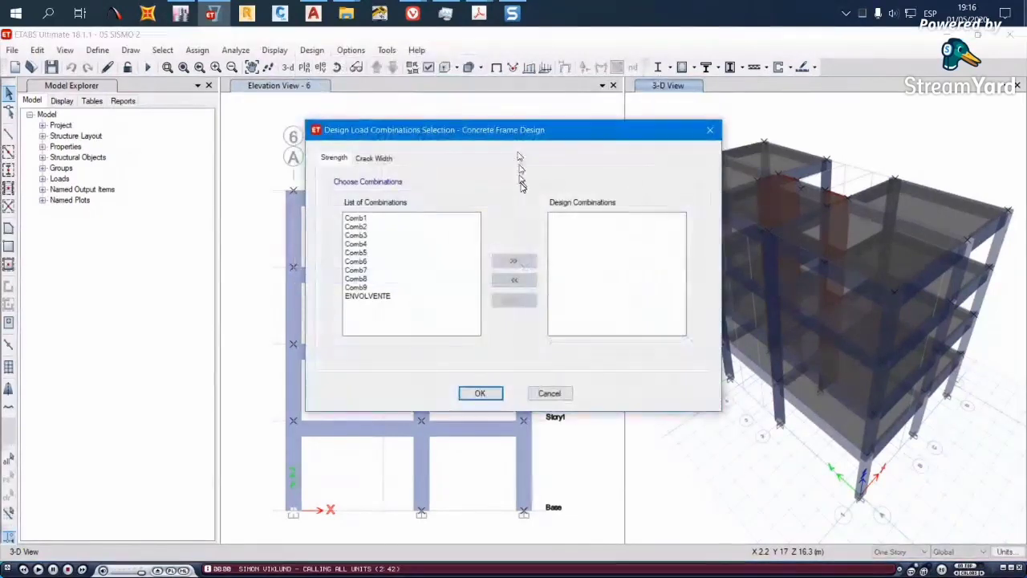
{"action": "left_click", "coordinate": [355, 217]}
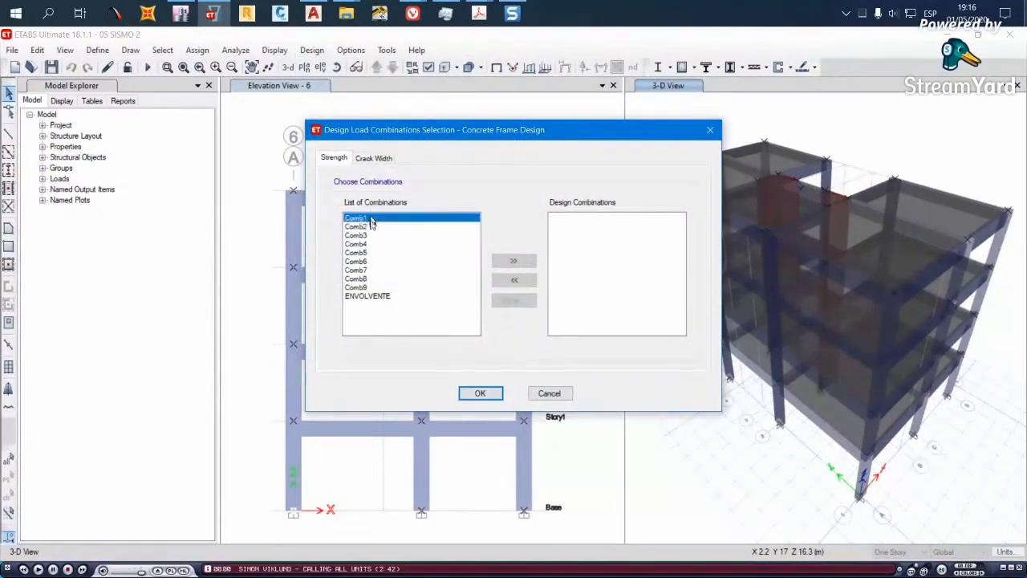
{"action": "left_click", "coordinate": [374, 279], "text": "shift"}
{"action": "left_click", "coordinate": [372, 298]}
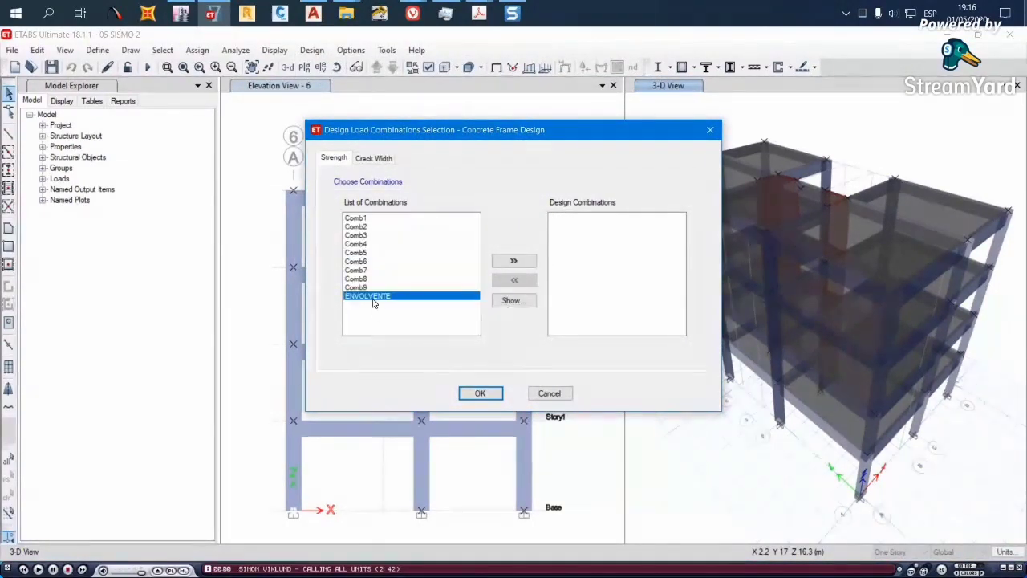
{"action": "left_click", "coordinate": [513, 261]}
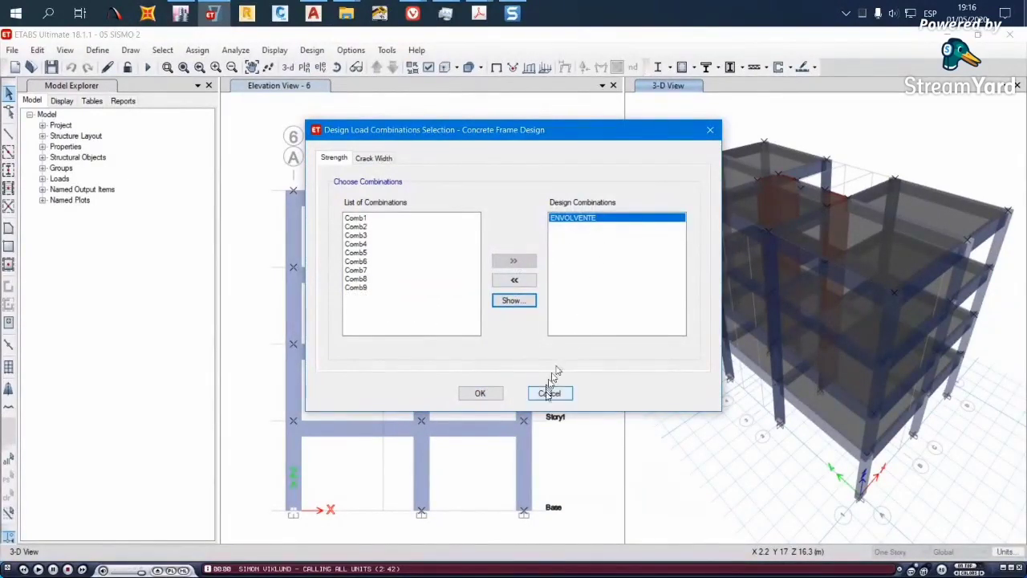
{"action": "left_click", "coordinate": [549, 393]}
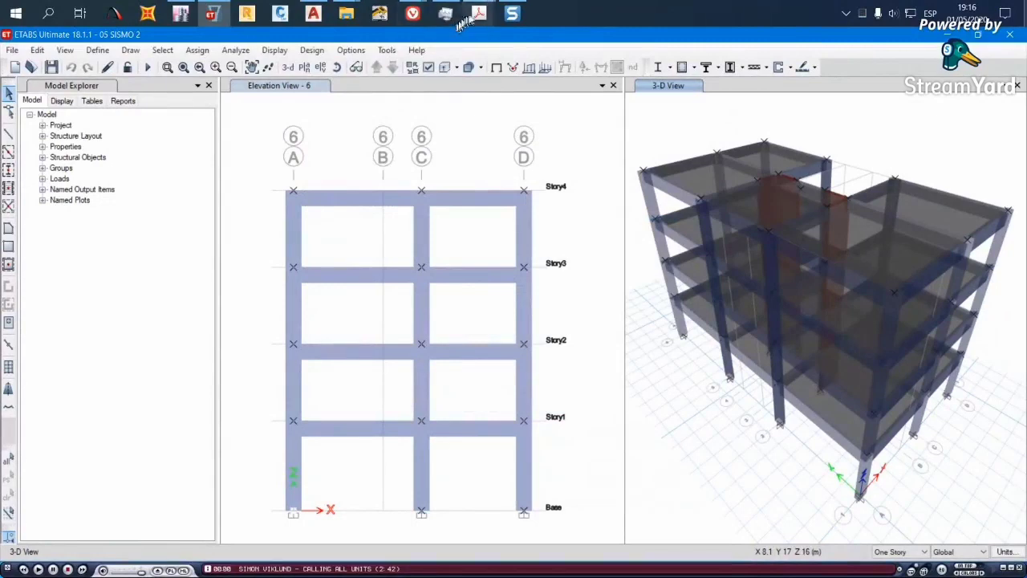
Switch to the ETABS DEMO 1 PDF in Acrobat and review the structure analysis, Excel export and design/verification items
{"action": "mouse_move", "coordinate": [479, 14]}
{"action": "left_click", "coordinate": [411, 84]}
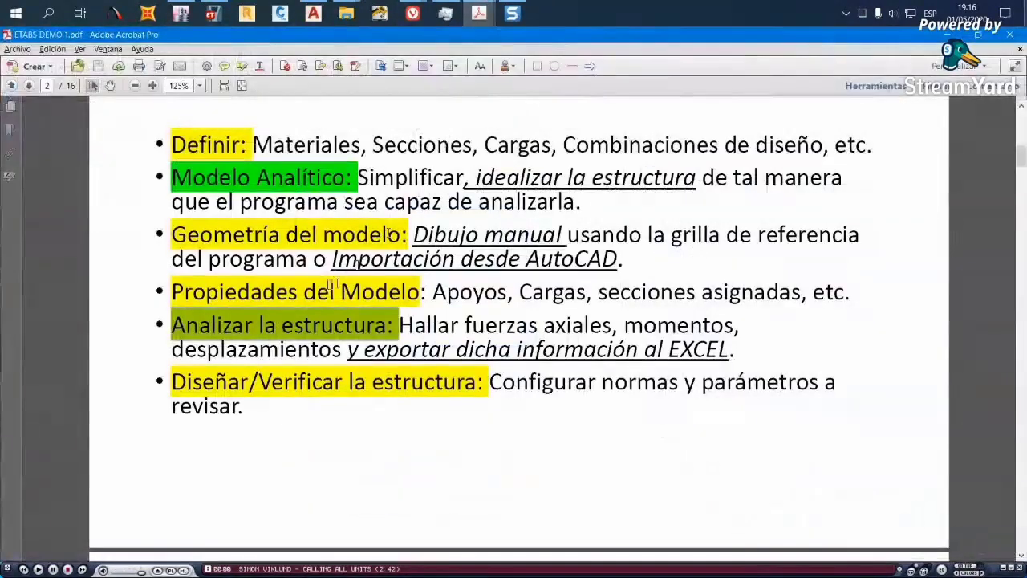
{"action": "left_click", "coordinate": [390, 332]}
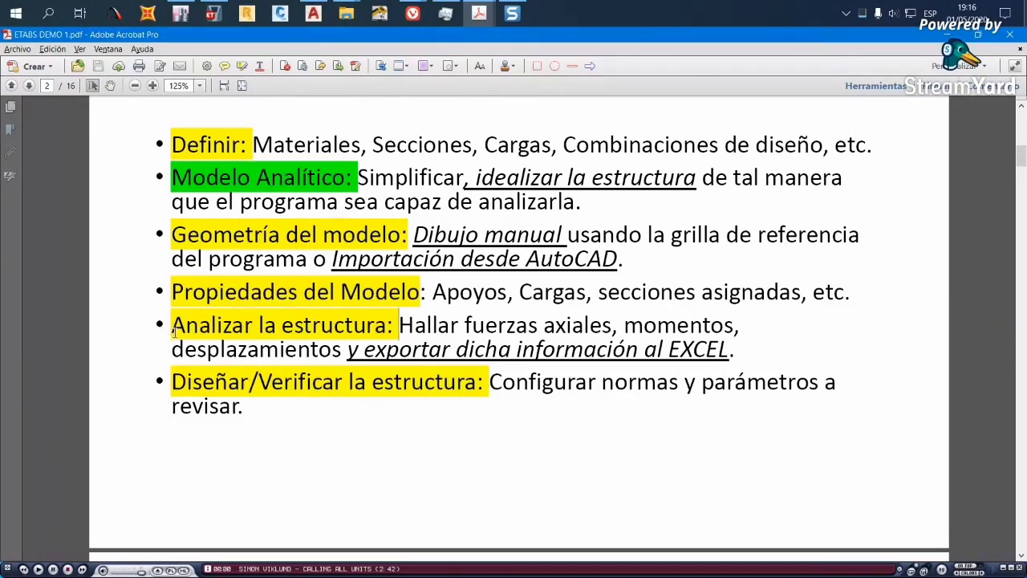
{"action": "left_click_drag", "start_coordinate": [169, 383], "coordinate": [443, 385]}
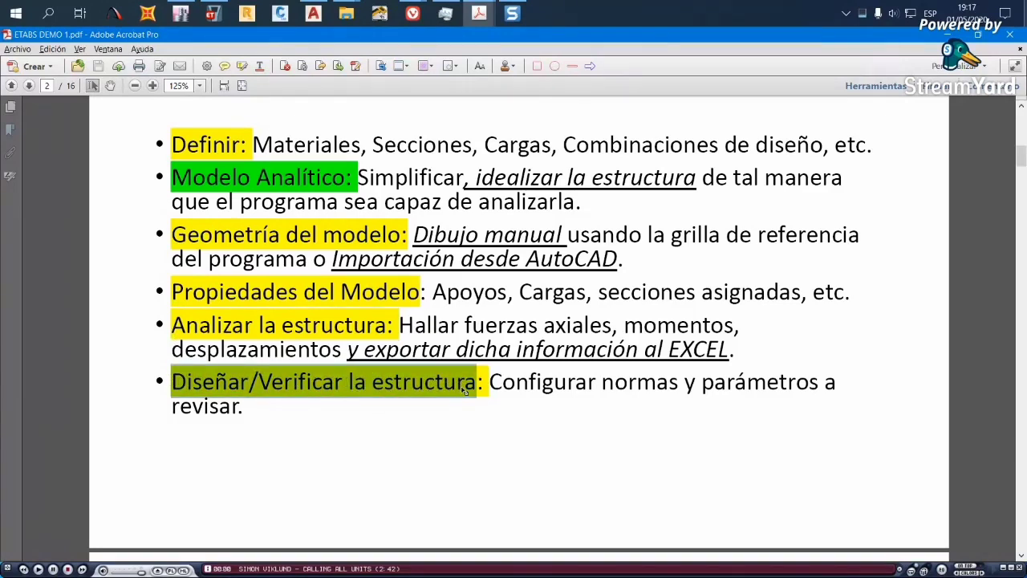
{"action": "left_click_drag", "start_coordinate": [645, 350], "coordinate": [719, 350]}
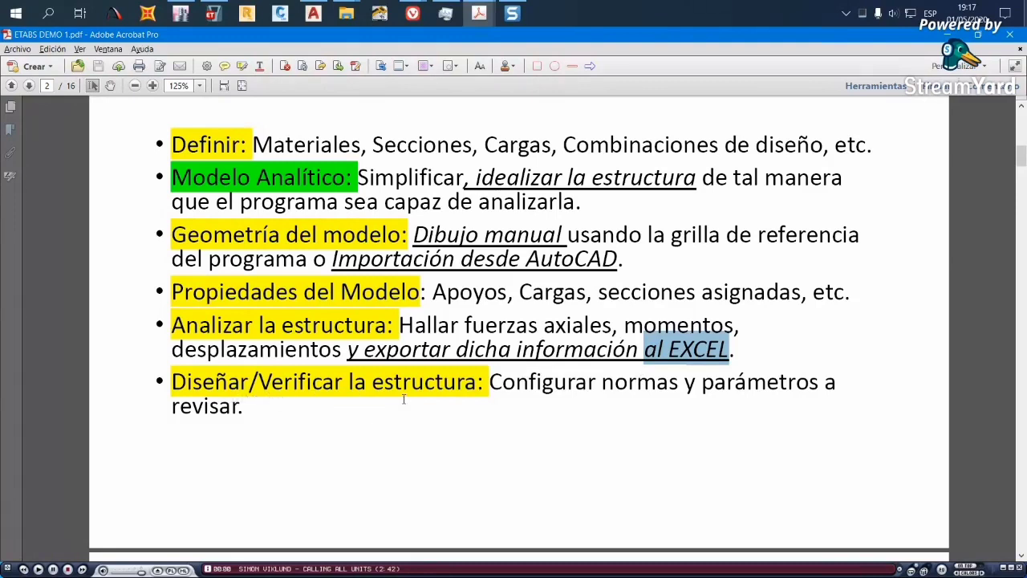
{"action": "left_click", "coordinate": [507, 388]}
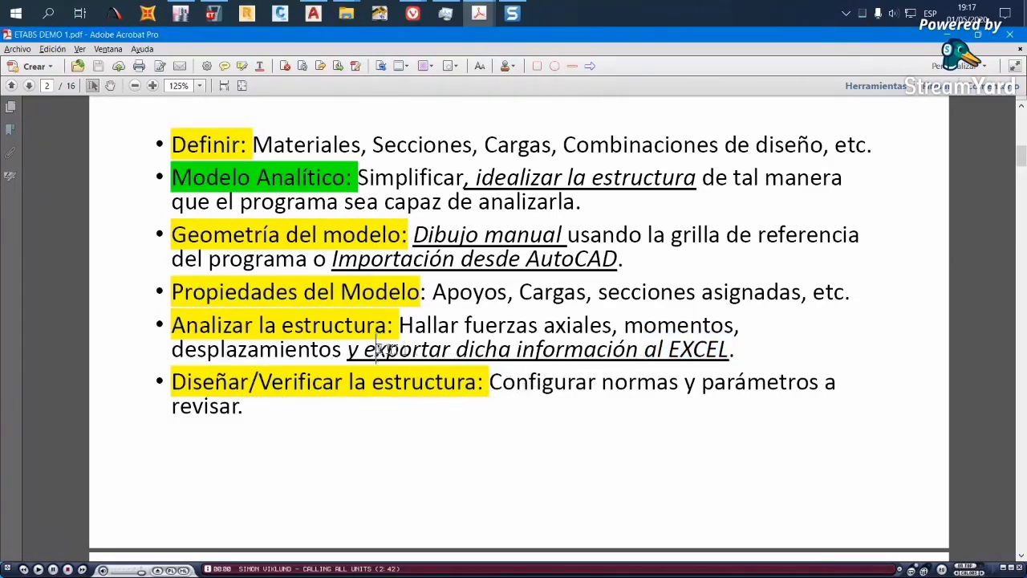
{"action": "left_click_drag", "start_coordinate": [376, 350], "coordinate": [689, 356]}
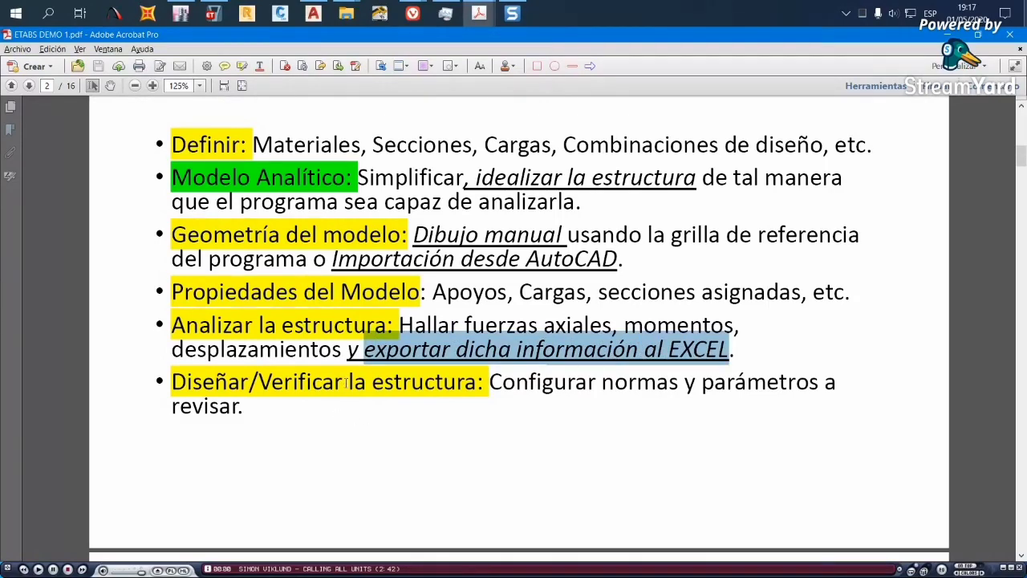
Advance the PDF to page 3 on creating a new file, and launch another ETABS 18 window
{"action": "scroll", "coordinate": [346, 384], "scroll_direction": "down", "scroll_amount": 10}
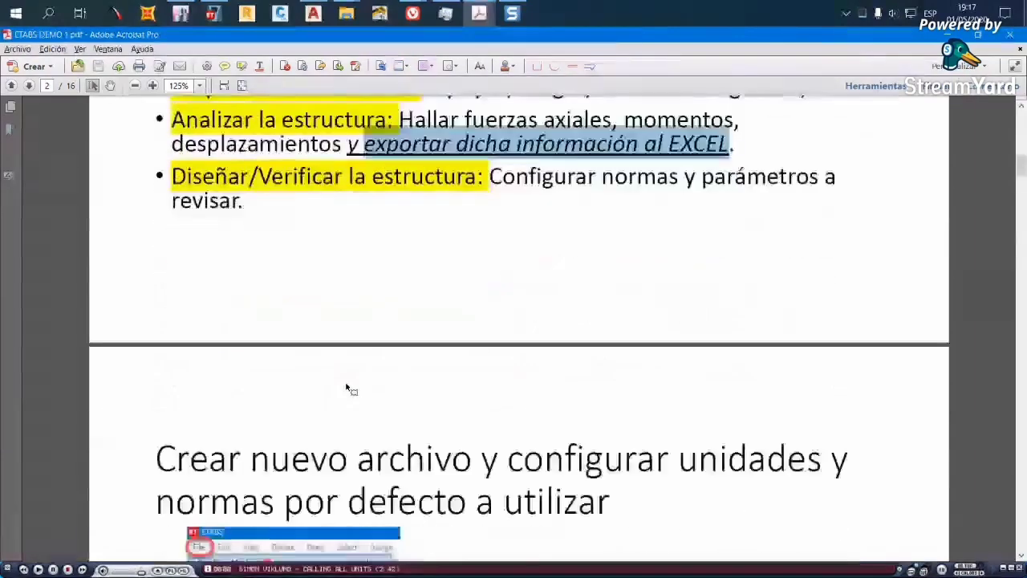
{"action": "scroll", "coordinate": [362, 382], "scroll_direction": "down", "scroll_amount": 2}
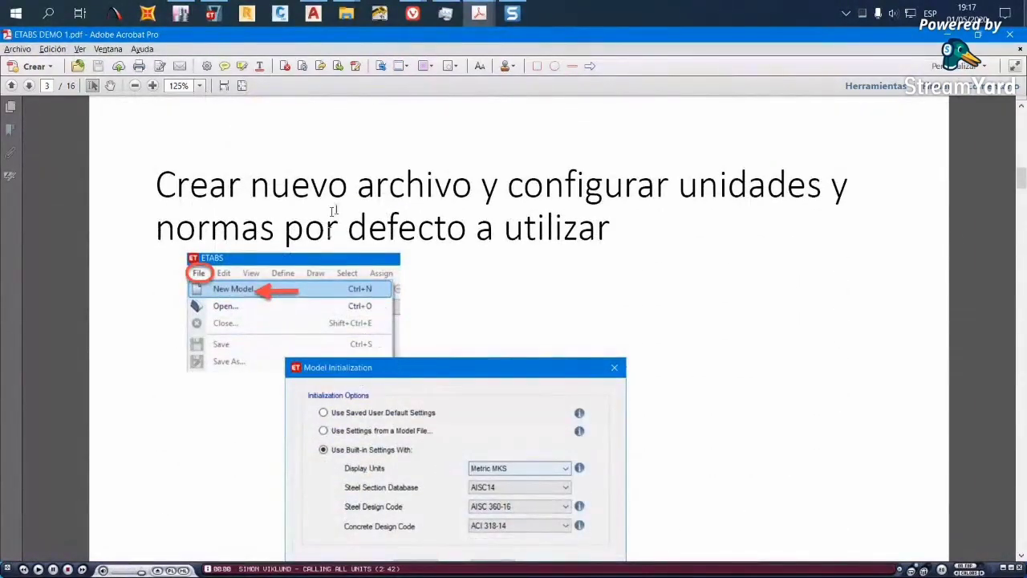
{"action": "right_click", "coordinate": [210, 11]}
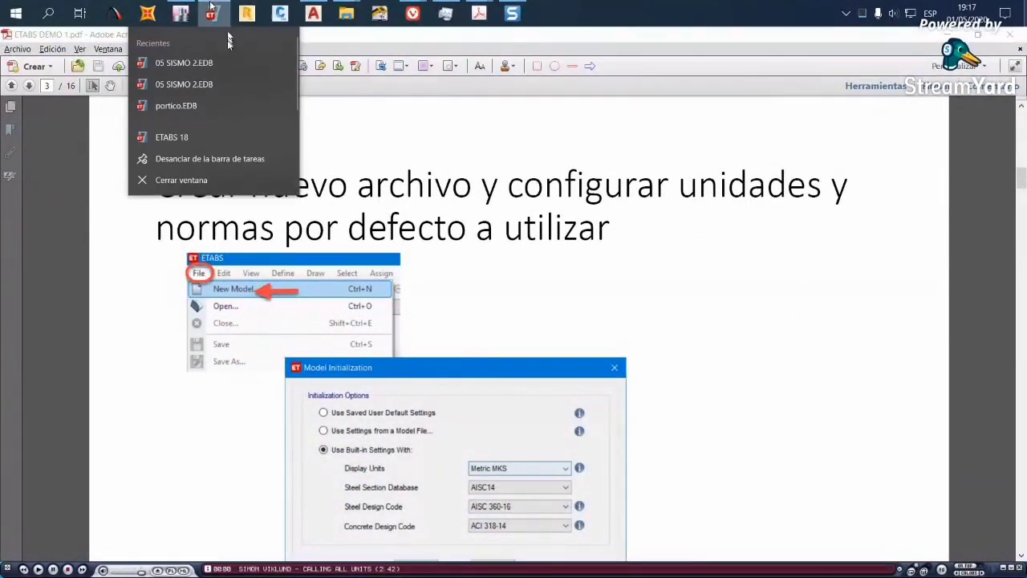
{"action": "left_click", "coordinate": [188, 140]}
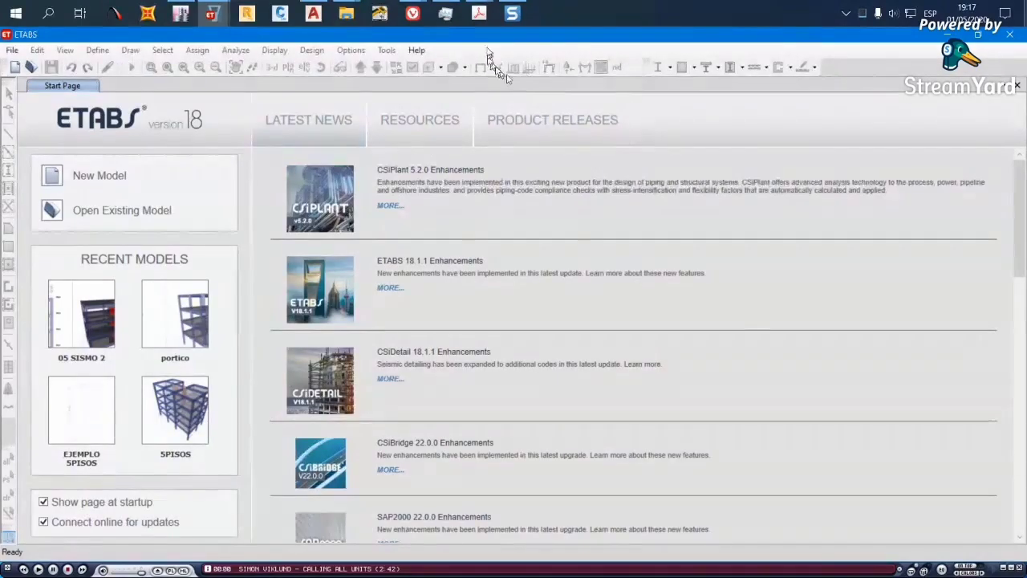
Return to the ETABS DEMO 1 PDF and examine the page 3 instructions on creating a file with default units and codes
{"action": "mouse_move", "coordinate": [480, 15]}
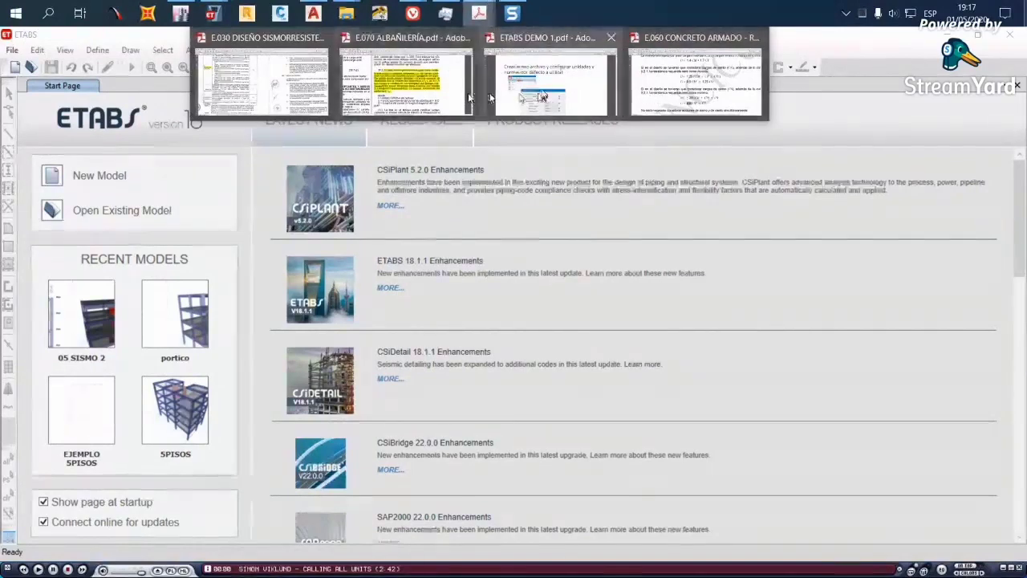
{"action": "left_click", "coordinate": [530, 80]}
{"action": "scroll", "coordinate": [222, 231], "scroll_direction": "down", "scroll_amount": 1}
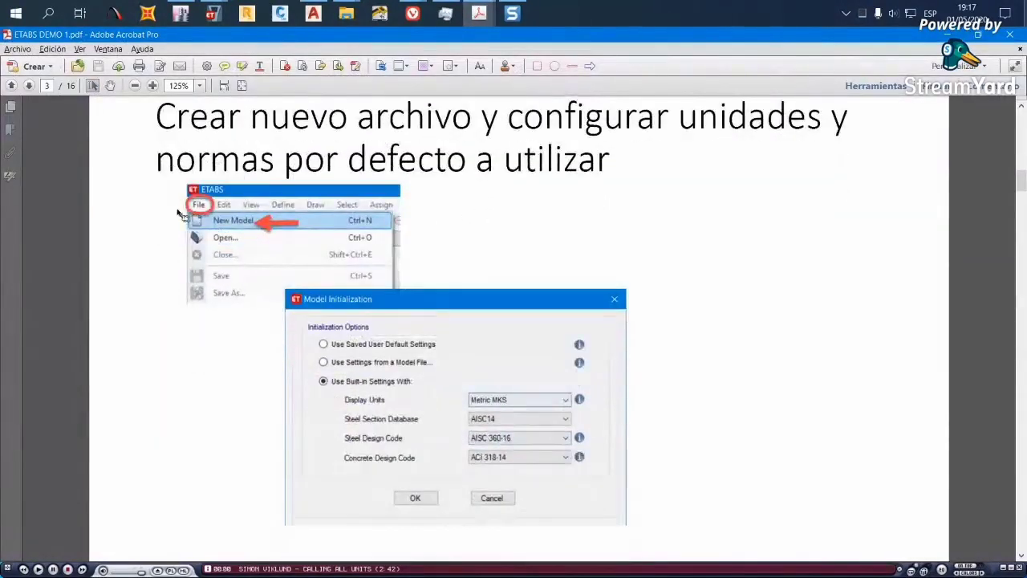
{"action": "left_click_drag", "start_coordinate": [241, 120], "coordinate": [269, 228]}
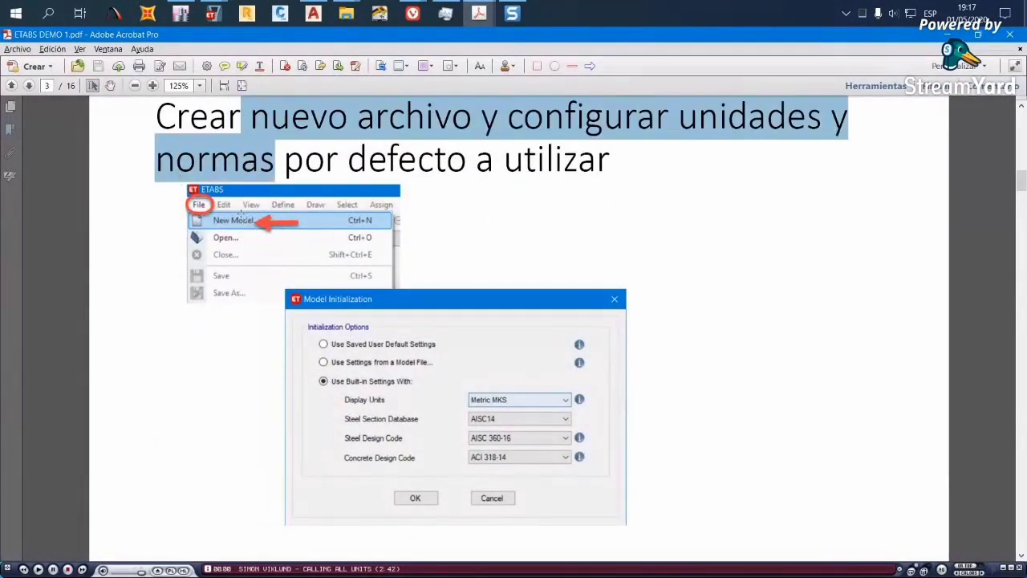
{"action": "scroll", "coordinate": [324, 241], "scroll_direction": "down", "scroll_amount": 1}
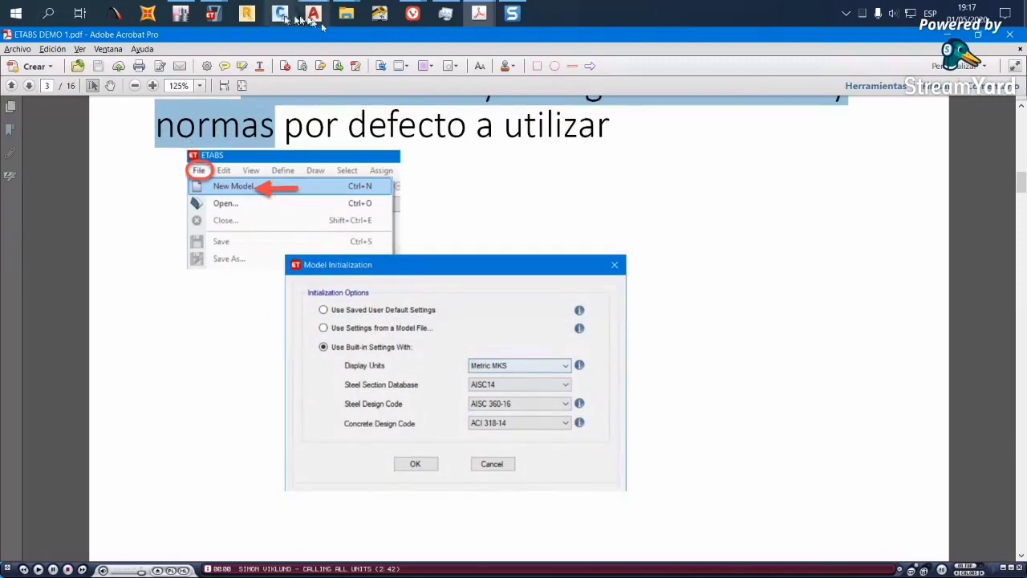
Switch to the new ETABS window and start a new model, moving the Model Initialization dialog higher
{"action": "left_click", "coordinate": [219, 16]}
{"action": "left_click", "coordinate": [311, 85]}
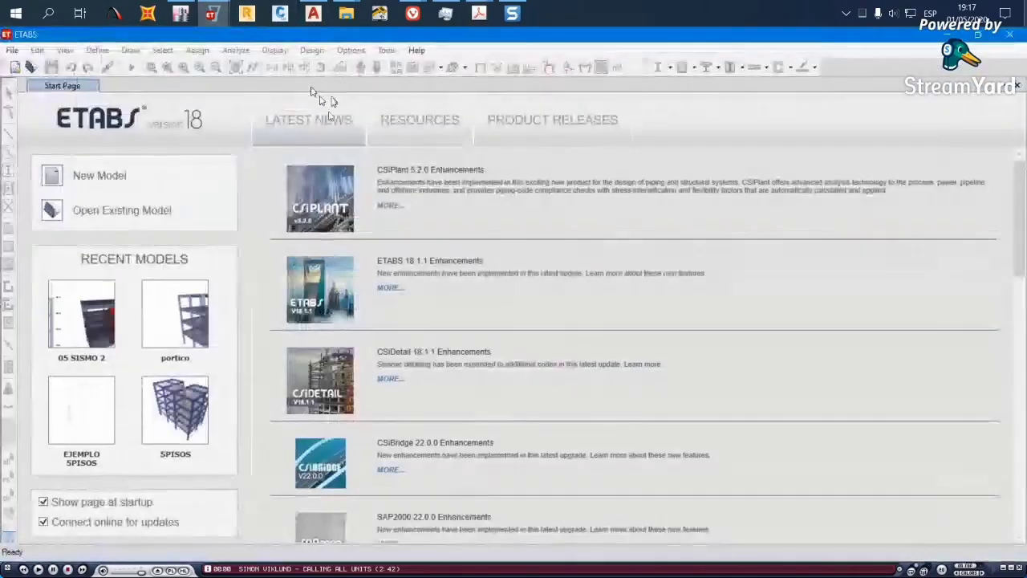
{"action": "left_click", "coordinate": [12, 50]}
{"action": "left_click", "coordinate": [32, 66]}
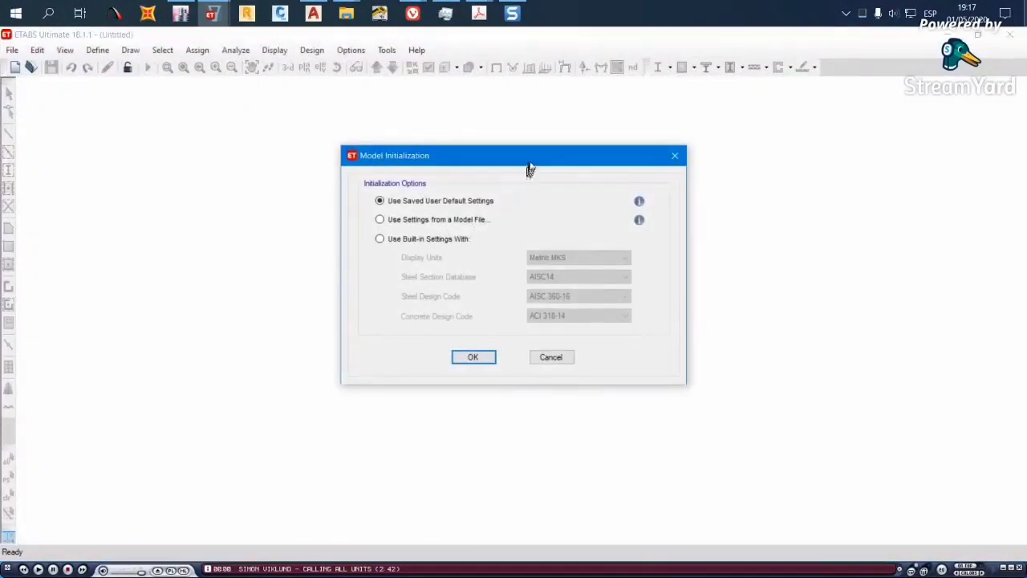
{"action": "left_click_drag", "start_coordinate": [531, 164], "coordinate": [560, 129]}
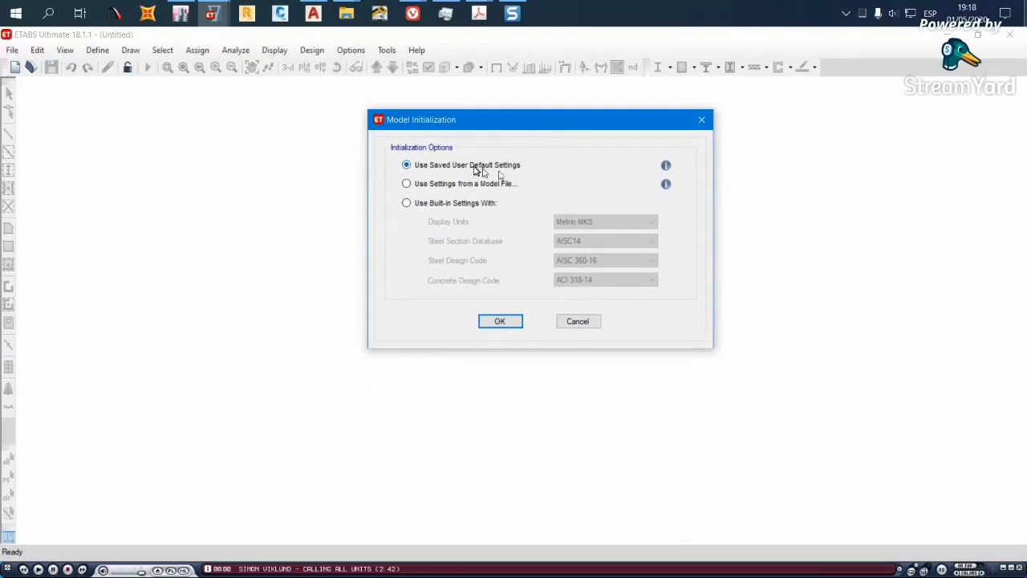
Choose built-in settings for the new model, check the Metric SI unit list, and set the display units to Metric MKS
{"action": "mouse_move", "coordinate": [667, 167]}
{"action": "left_click", "coordinate": [408, 184]}
{"action": "left_click", "coordinate": [417, 206]}
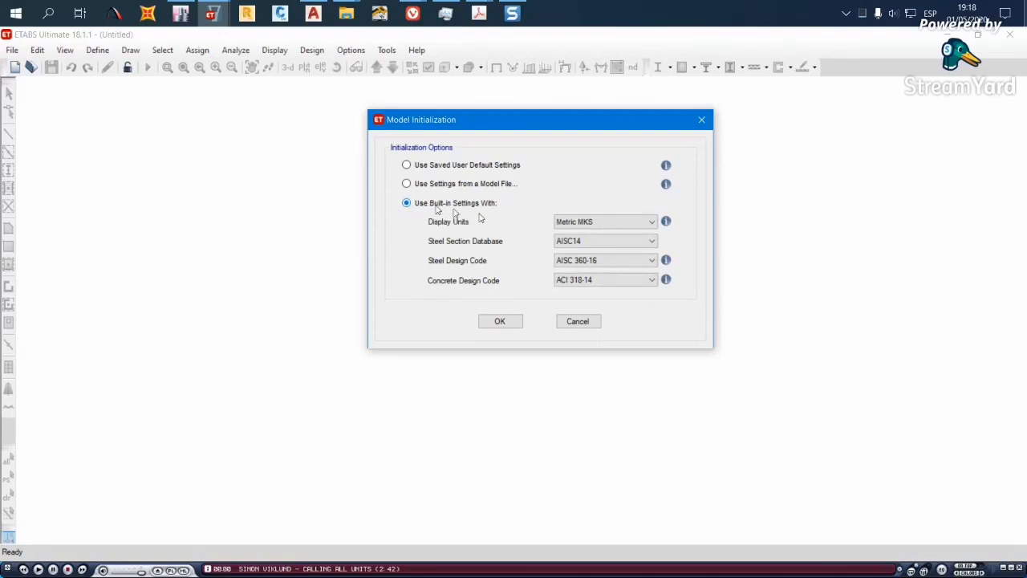
{"action": "left_click", "coordinate": [586, 224]}
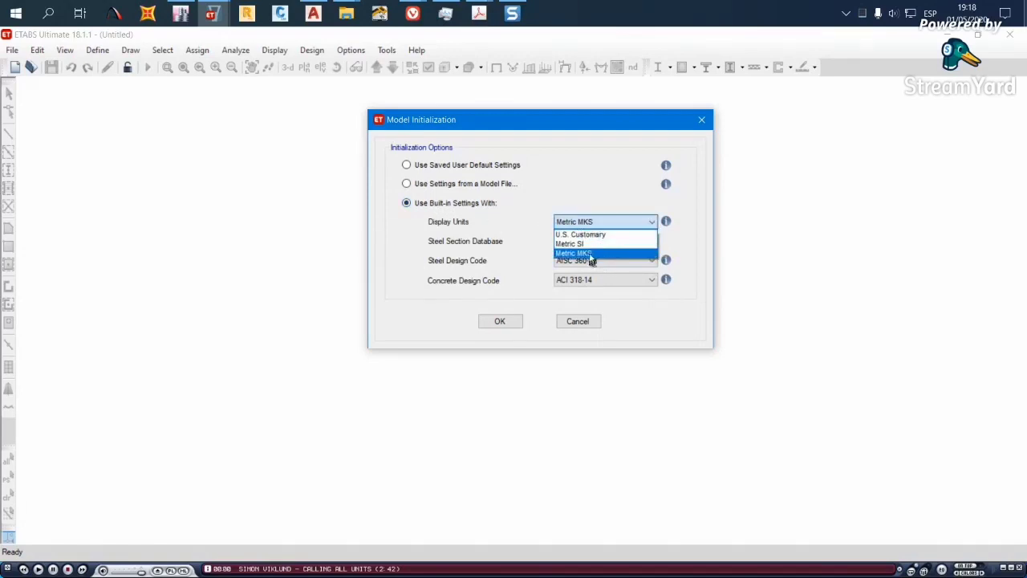
{"action": "left_click", "coordinate": [586, 243]}
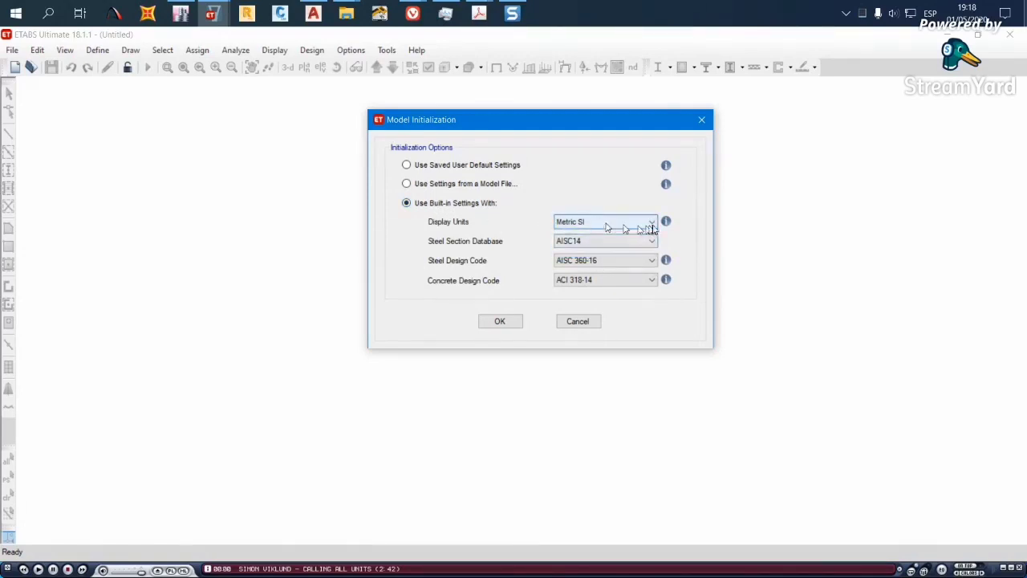
{"action": "mouse_move", "coordinate": [665, 224]}
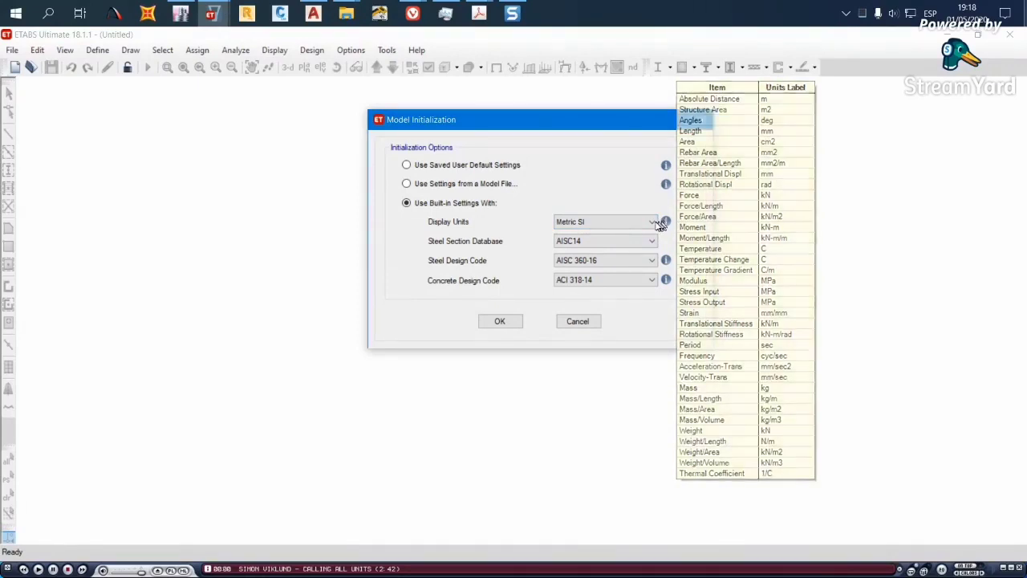
{"action": "left_click", "coordinate": [638, 222]}
{"action": "left_click", "coordinate": [602, 254]}
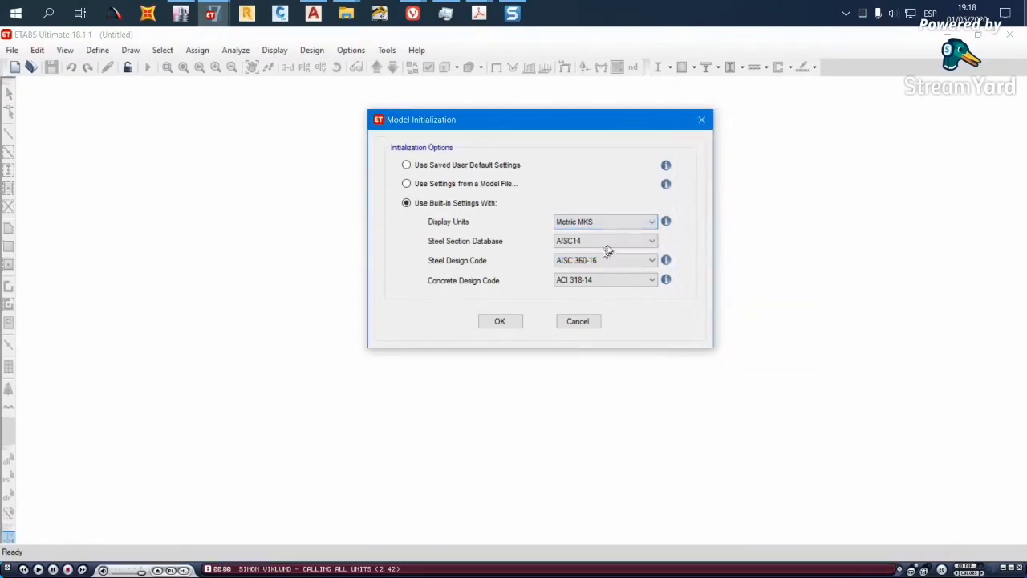
Check the available concrete design codes and accept the model initialization, moving the New Model Quick Templates dialog slightly lower
{"action": "mouse_move", "coordinate": [666, 222]}
{"action": "left_click", "coordinate": [568, 285]}
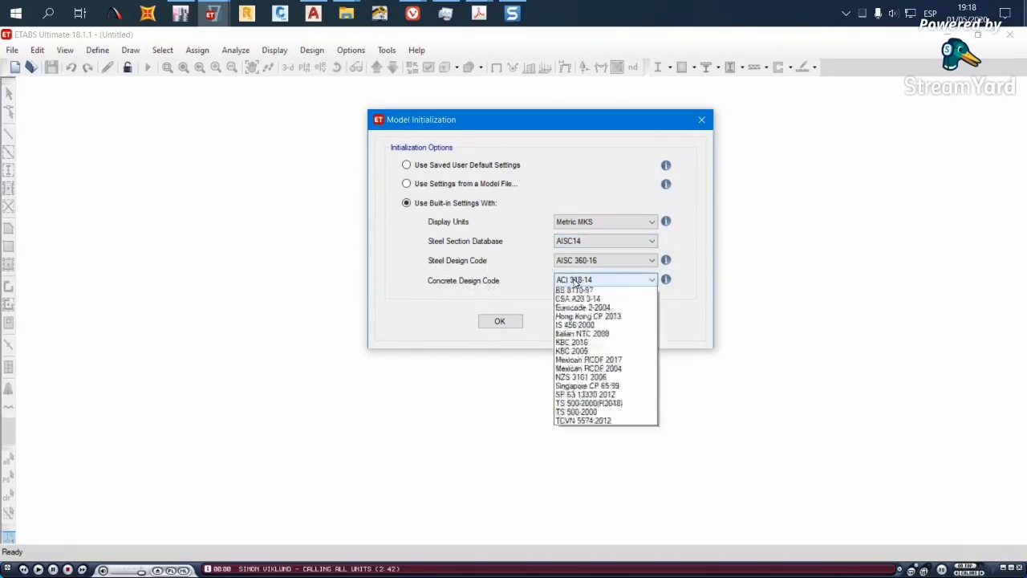
{"action": "left_click", "coordinate": [572, 291]}
{"action": "left_click", "coordinate": [500, 321]}
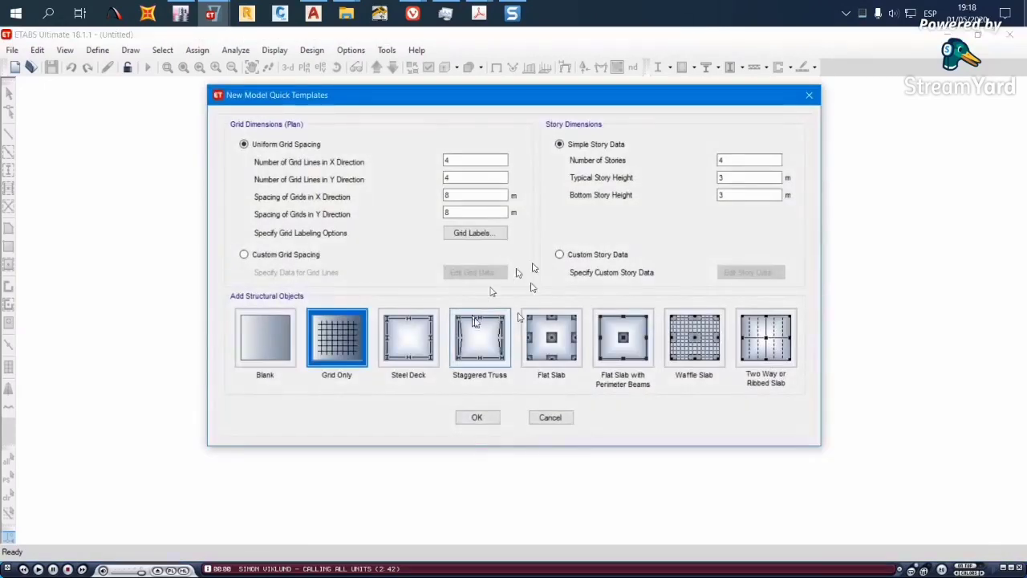
{"action": "left_click_drag", "start_coordinate": [556, 106], "coordinate": [566, 126]}
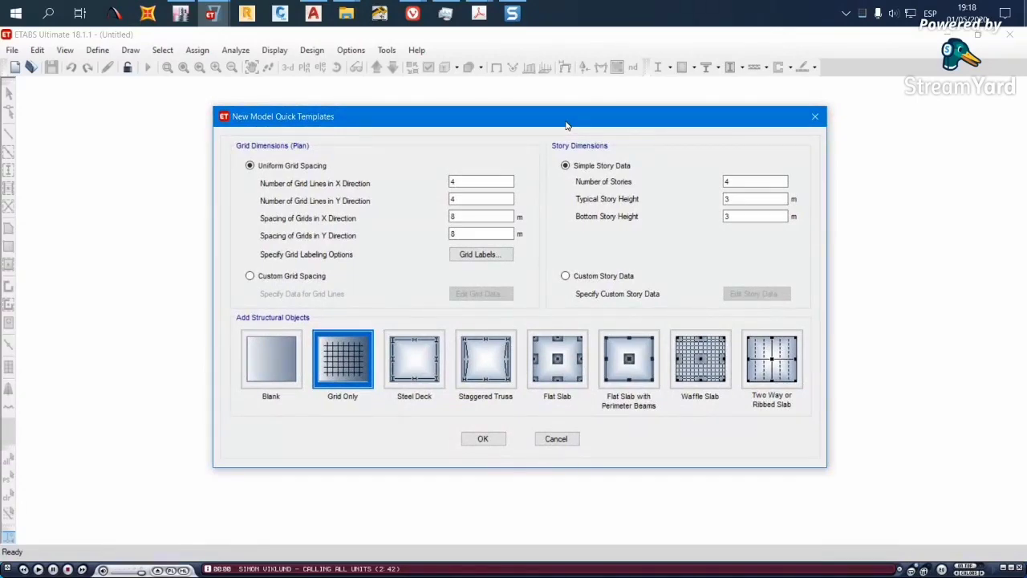
Switch to the ETABS DEMO 1 PDF in Acrobat and mark the model geometry text about drawing with the reference grid on page 2
{"action": "mouse_move", "coordinate": [478, 14]}
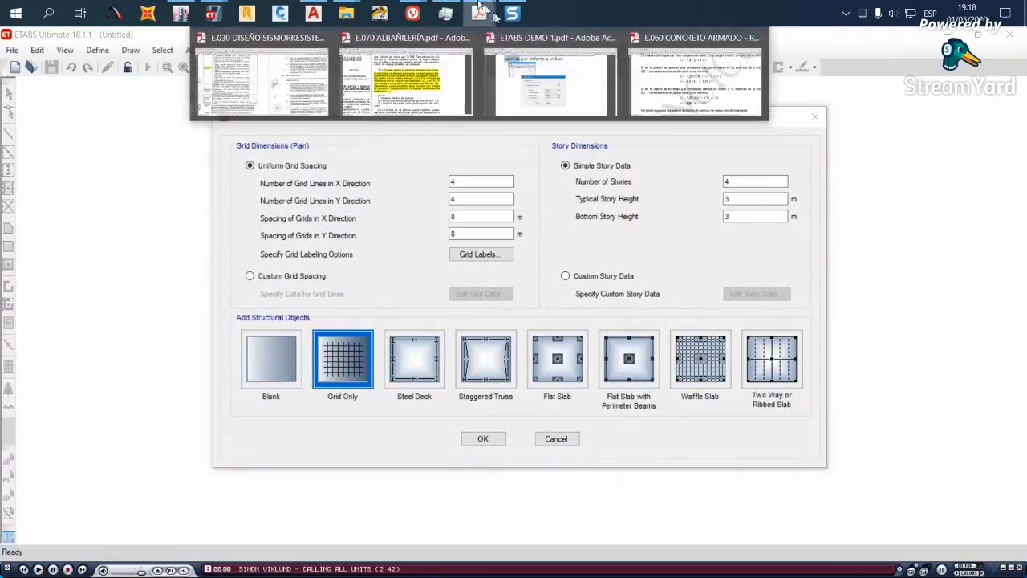
{"action": "left_click", "coordinate": [424, 93]}
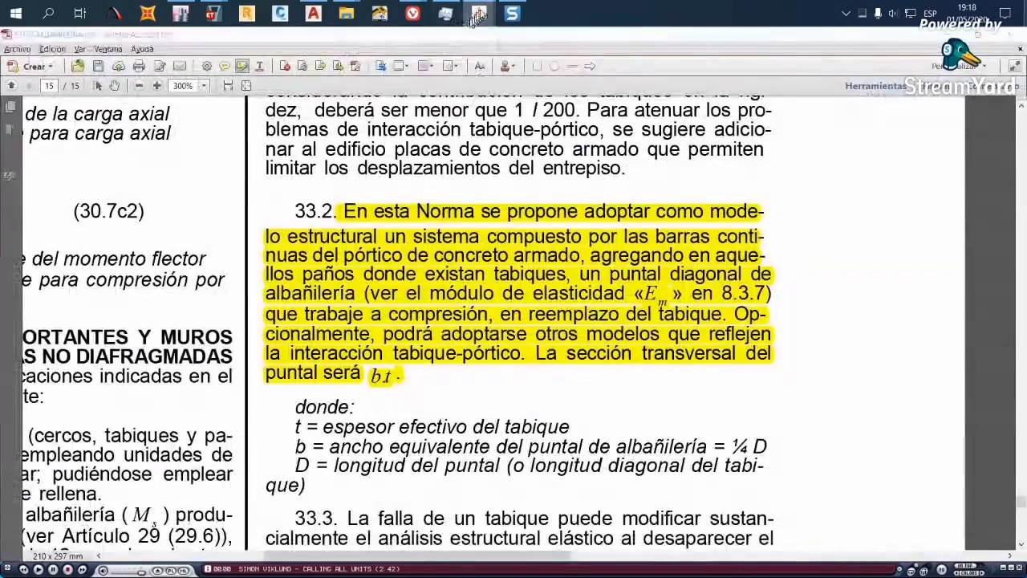
{"action": "left_click", "coordinate": [550, 80]}
{"action": "scroll", "coordinate": [409, 272], "scroll_direction": "up", "scroll_amount": 10}
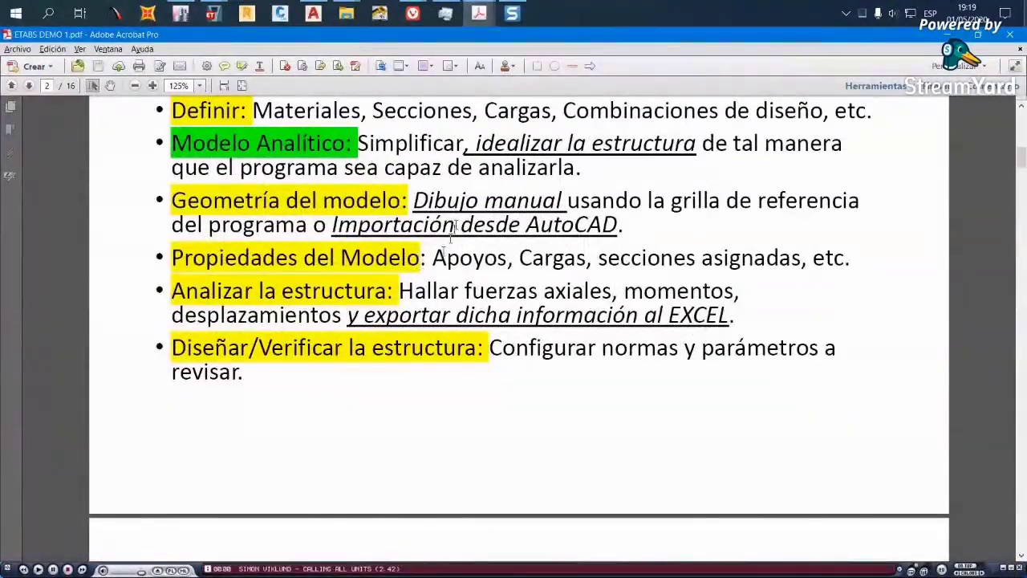
{"action": "left_click_drag", "start_coordinate": [416, 199], "coordinate": [825, 203]}
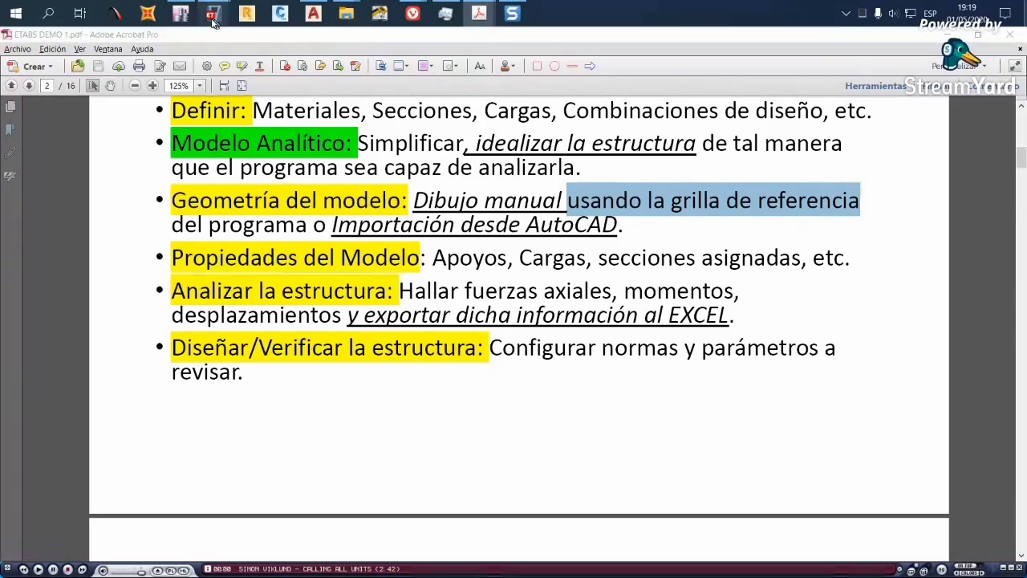
Return to the new ETABS model, look over the grid and story fields, and create the model from the Blank template
{"action": "mouse_move", "coordinate": [211, 14]}
{"action": "left_click", "coordinate": [277, 80]}
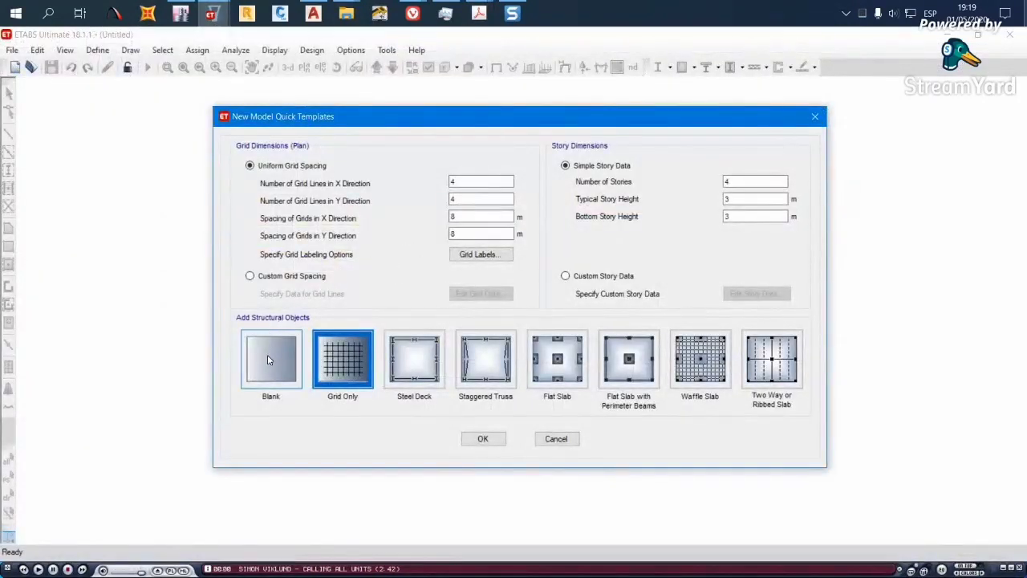
{"action": "left_click", "coordinate": [755, 183]}
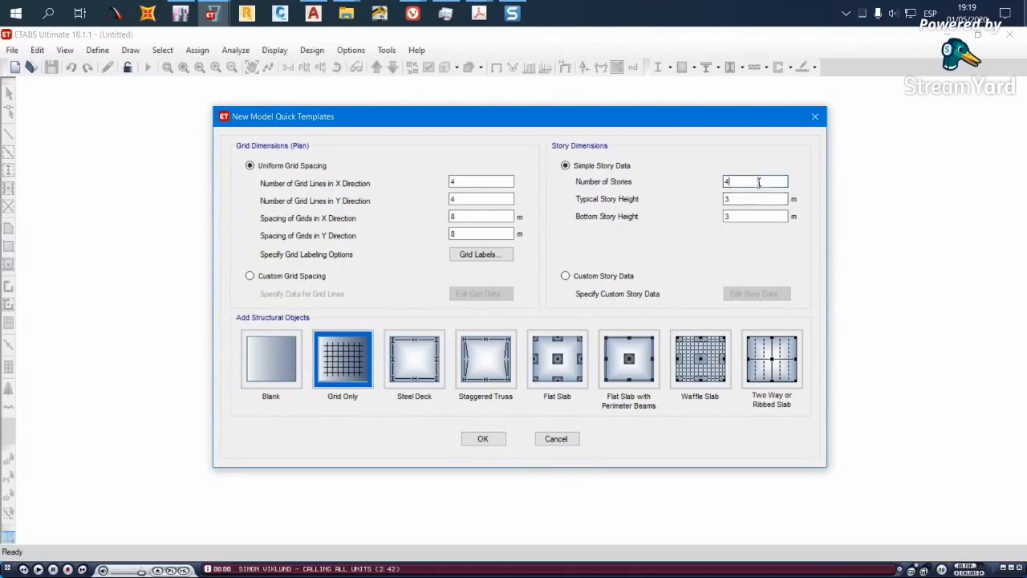
{"action": "left_click", "coordinate": [507, 200]}
{"action": "left_click", "coordinate": [271, 374]}
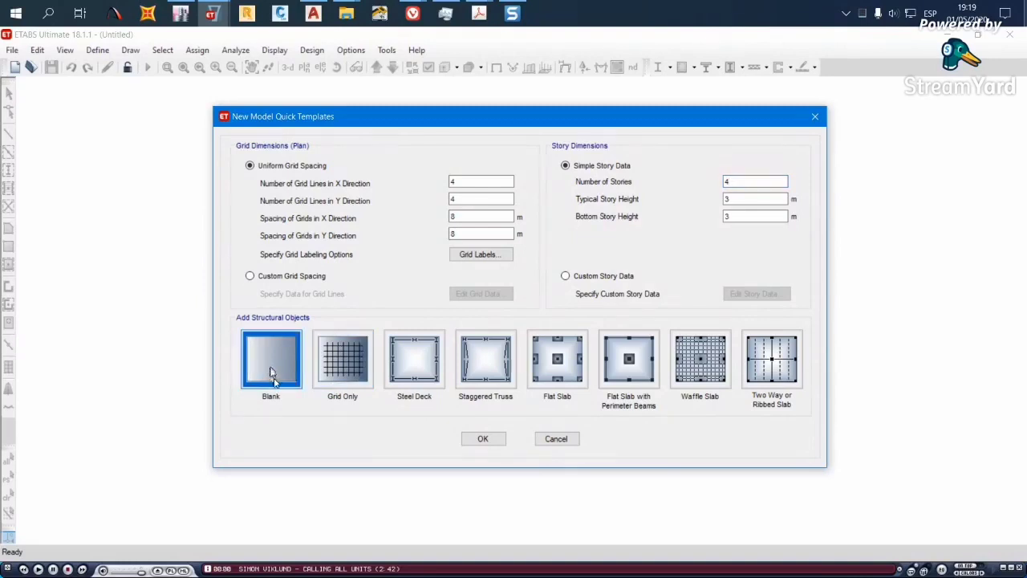
{"action": "left_click", "coordinate": [480, 438]}
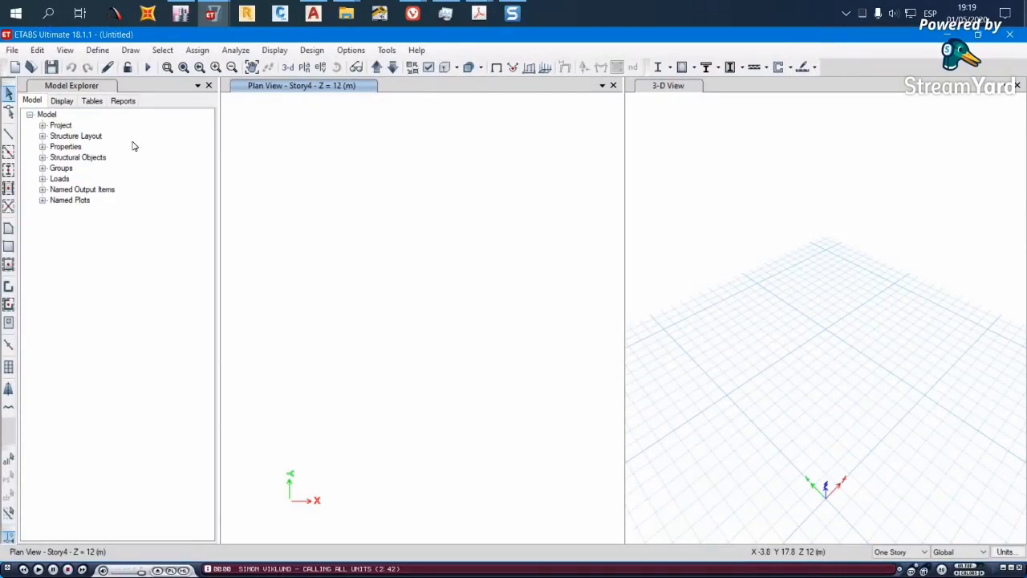
Expand Properties and Materials in the model tree and examine the default materials, selecting 4000Psi
{"action": "left_click", "coordinate": [42, 147]}
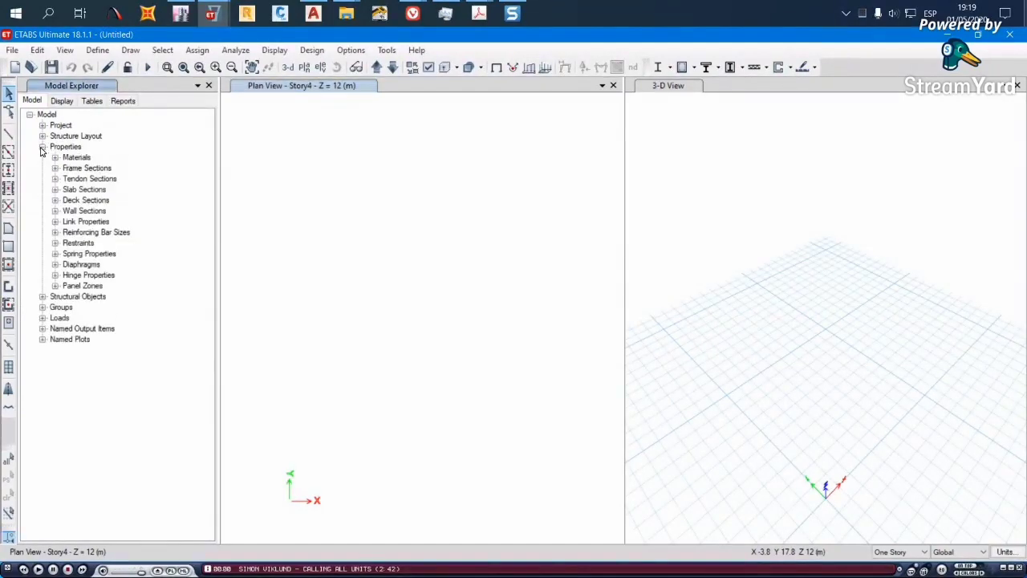
{"action": "left_click", "coordinate": [77, 158]}
{"action": "left_click", "coordinate": [56, 158]}
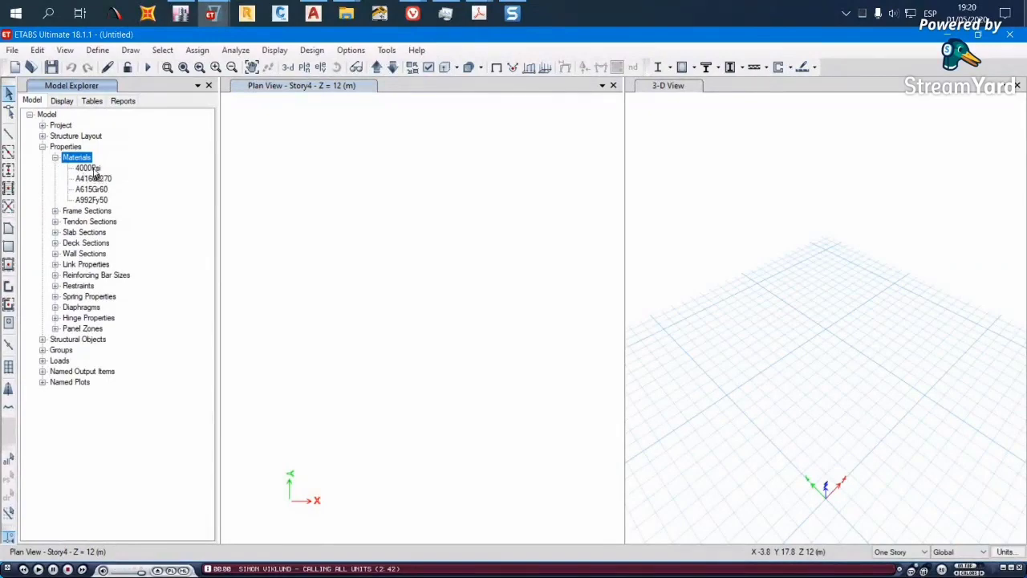
{"action": "left_click", "coordinate": [92, 169]}
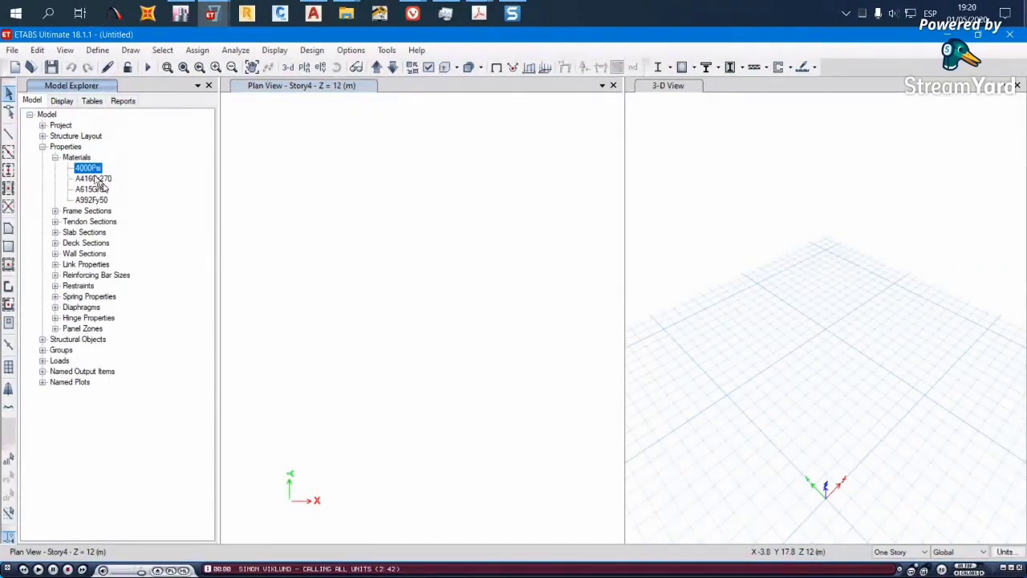
Start adding a new material property with the United States region and the Concrete material type
{"action": "right_click", "coordinate": [89, 159]}
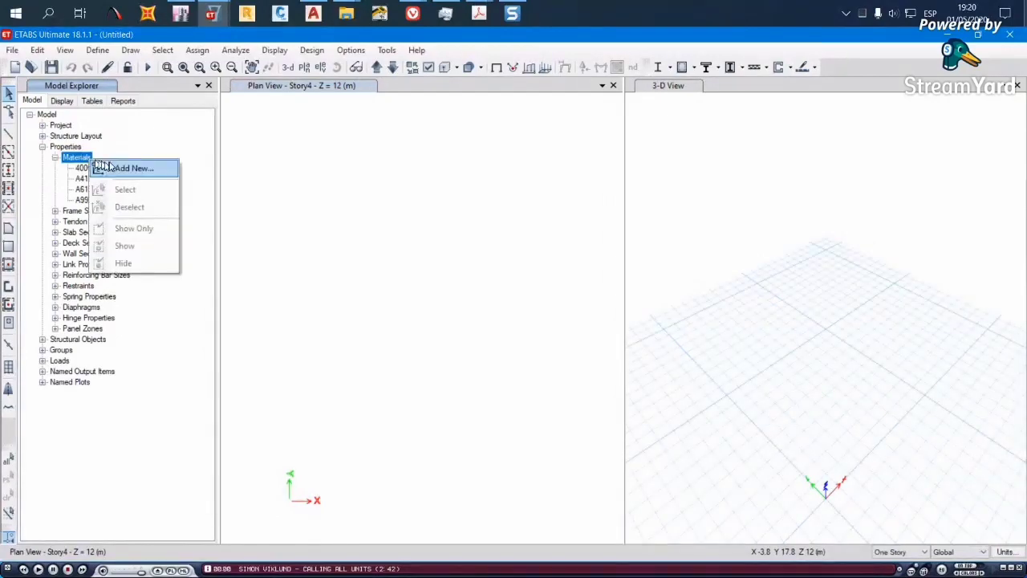
{"action": "left_click", "coordinate": [128, 170]}
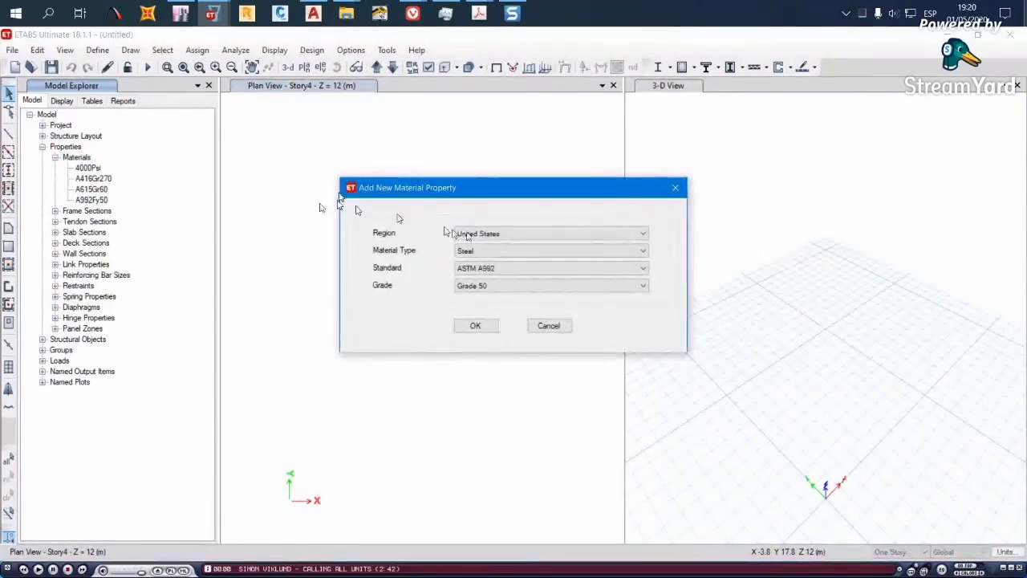
{"action": "left_click", "coordinate": [486, 235]}
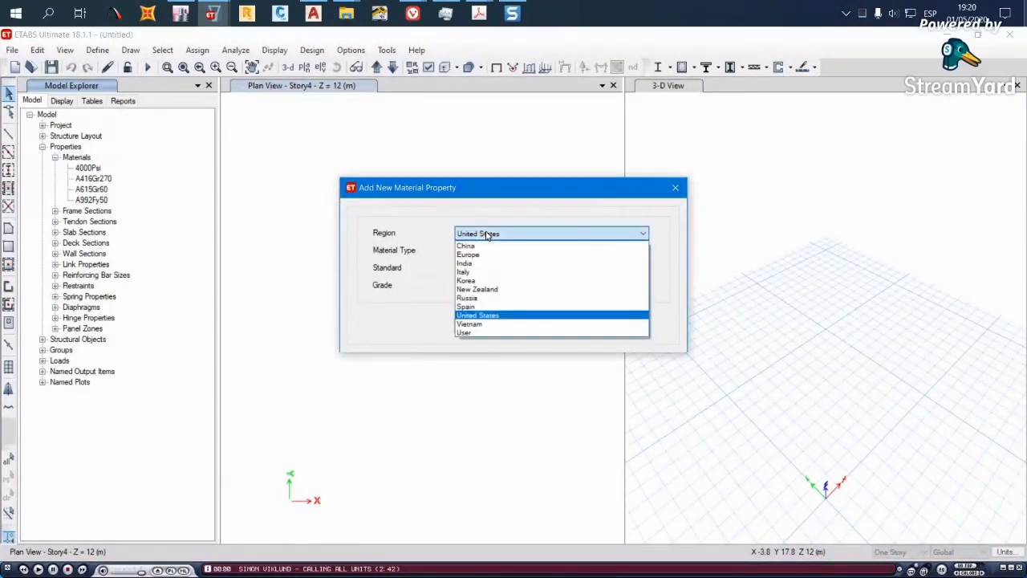
{"action": "left_click", "coordinate": [496, 316]}
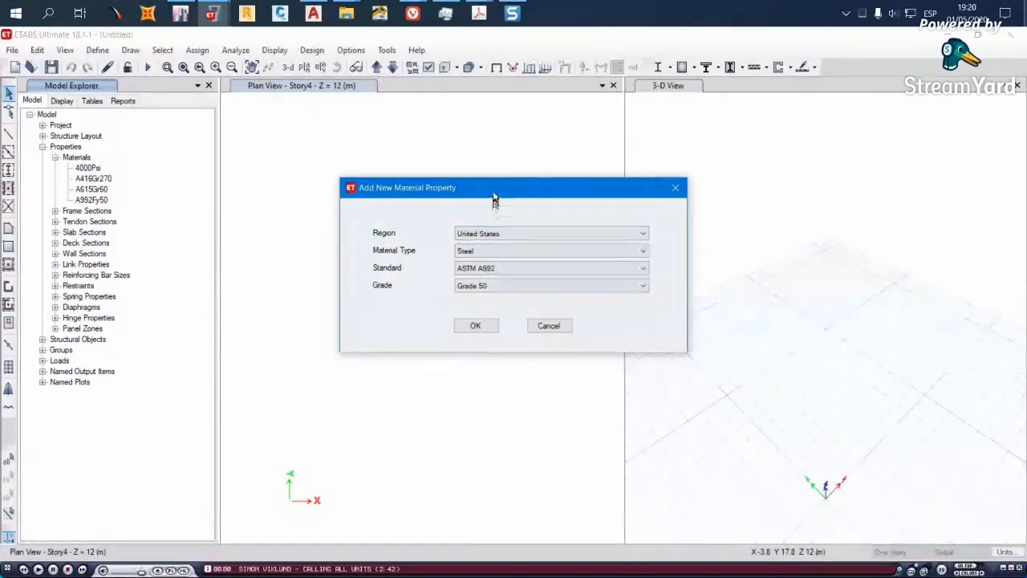
{"action": "left_click_drag", "start_coordinate": [493, 187], "coordinate": [471, 123]}
{"action": "left_click", "coordinate": [454, 185]}
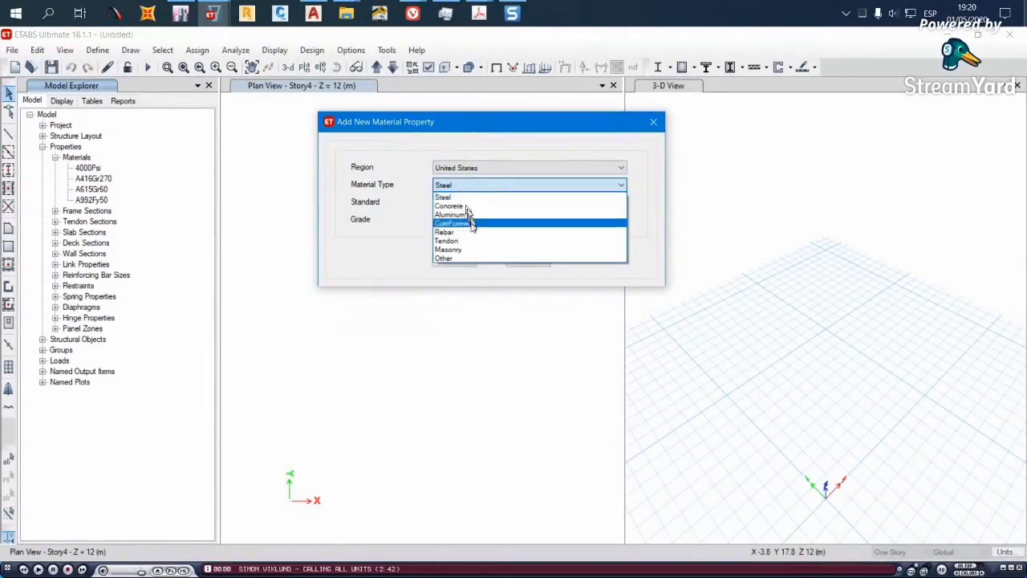
{"action": "left_click", "coordinate": [469, 208]}
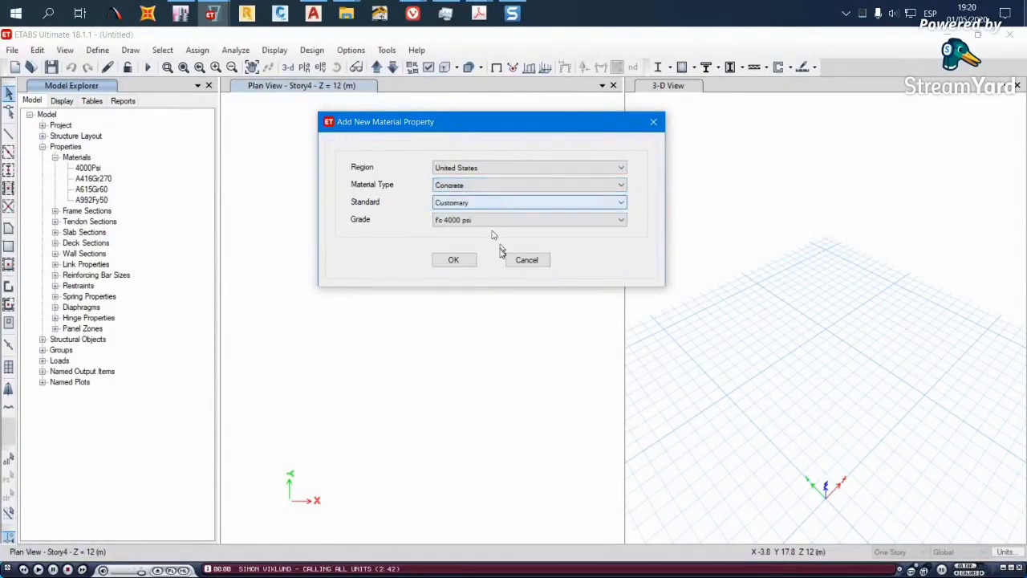
Set the concrete grade to f'c 3000 psi and open its Material Property Data, moving the dialog fully into view
{"action": "left_click", "coordinate": [471, 222]}
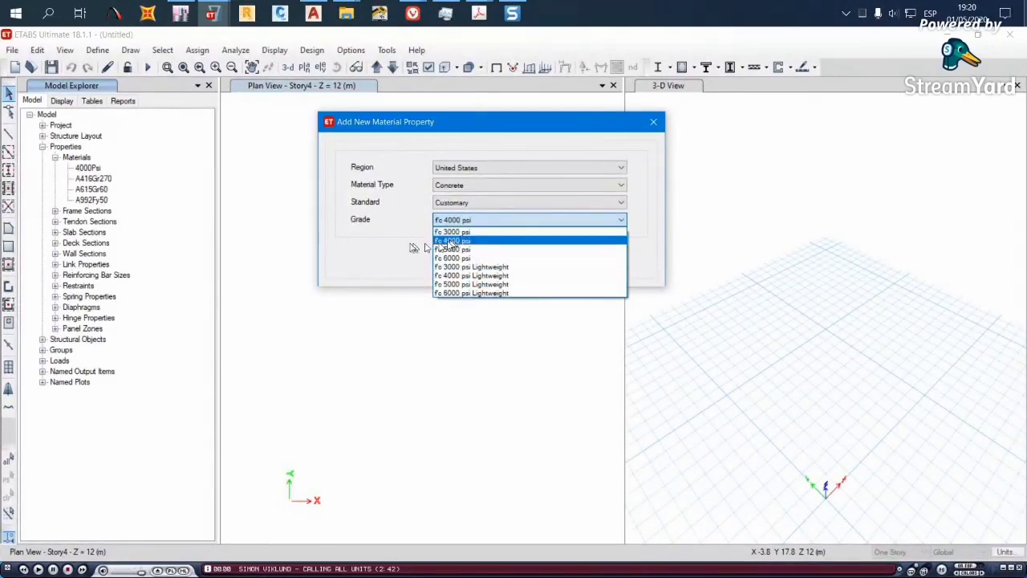
{"action": "left_click", "coordinate": [458, 233]}
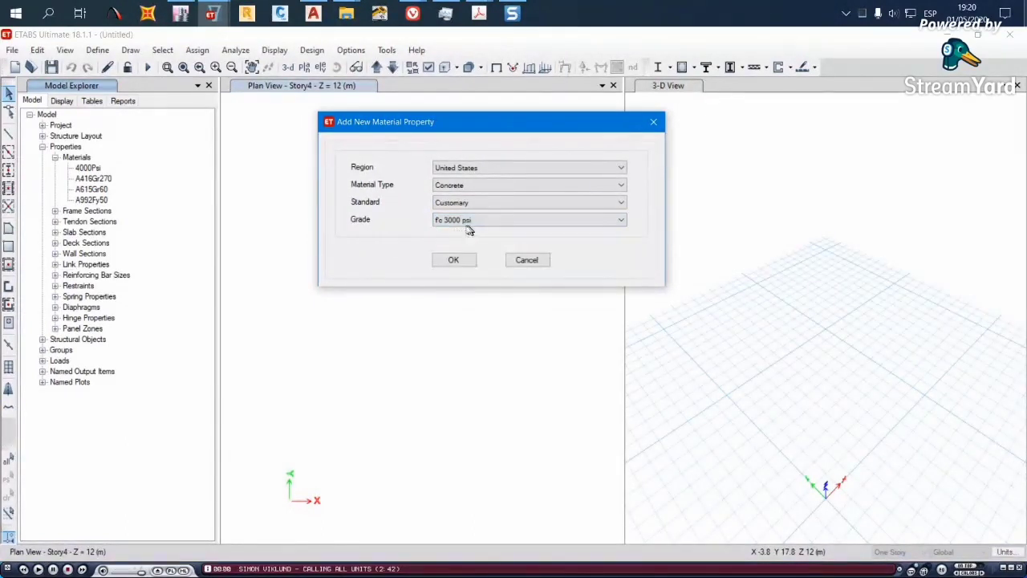
{"action": "left_click", "coordinate": [453, 260]}
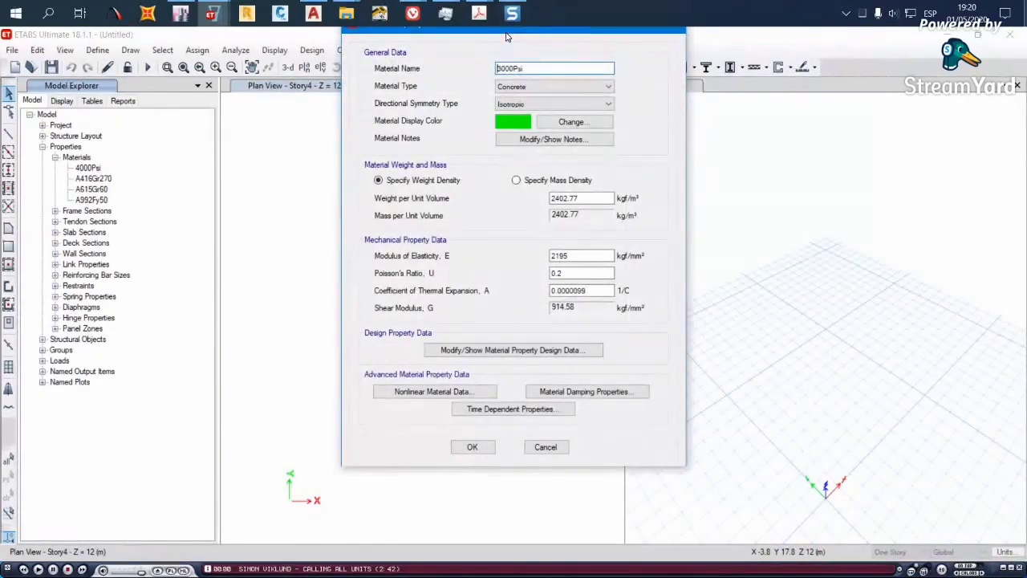
{"action": "left_click_drag", "start_coordinate": [507, 35], "coordinate": [462, 107]}
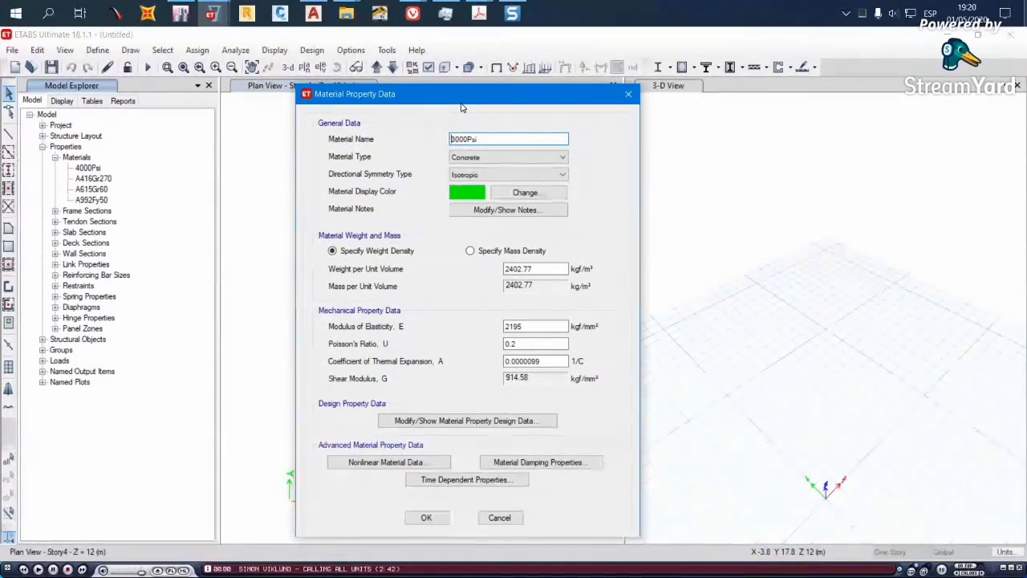
{"action": "left_click_drag", "start_coordinate": [461, 107], "coordinate": [476, 87]}
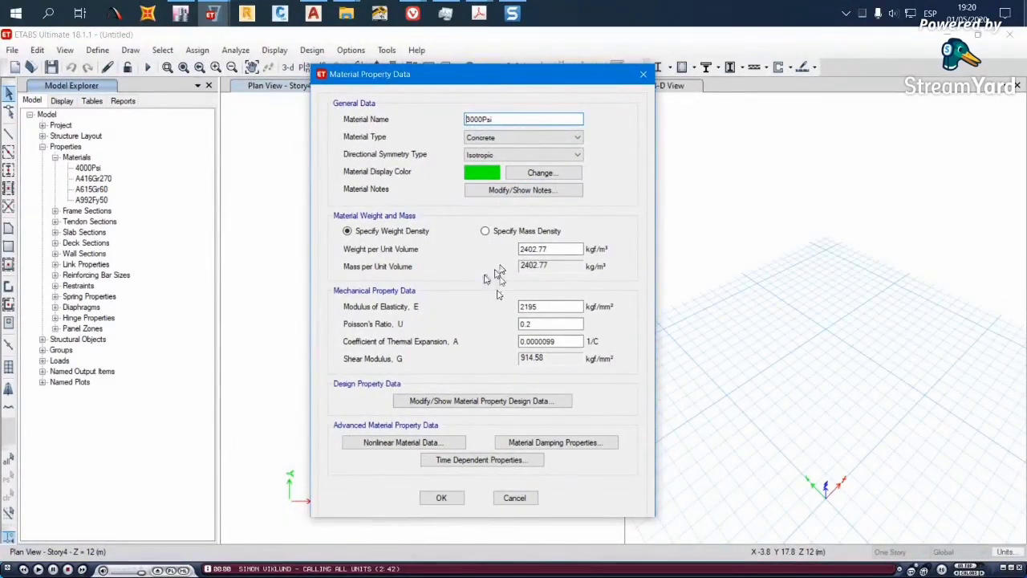
Convert the concrete's weight per unit volume to tonf and m in the calculator, then close it without applying
{"action": "left_click", "coordinate": [563, 251]}
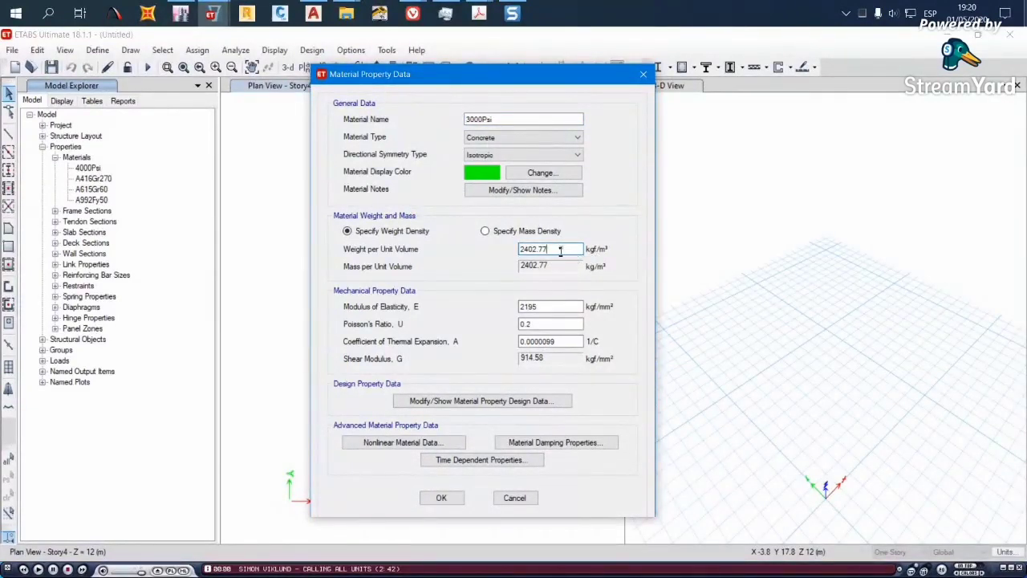
{"action": "double_click", "coordinate": [560, 251], "text": "shift"}
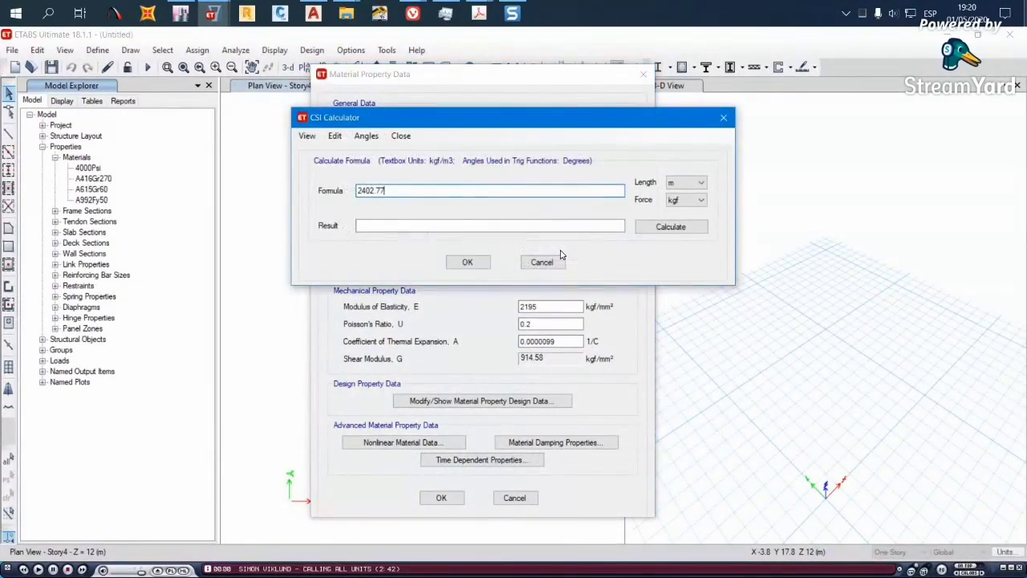
{"action": "left_click", "coordinate": [687, 183]}
{"action": "left_click", "coordinate": [680, 229]}
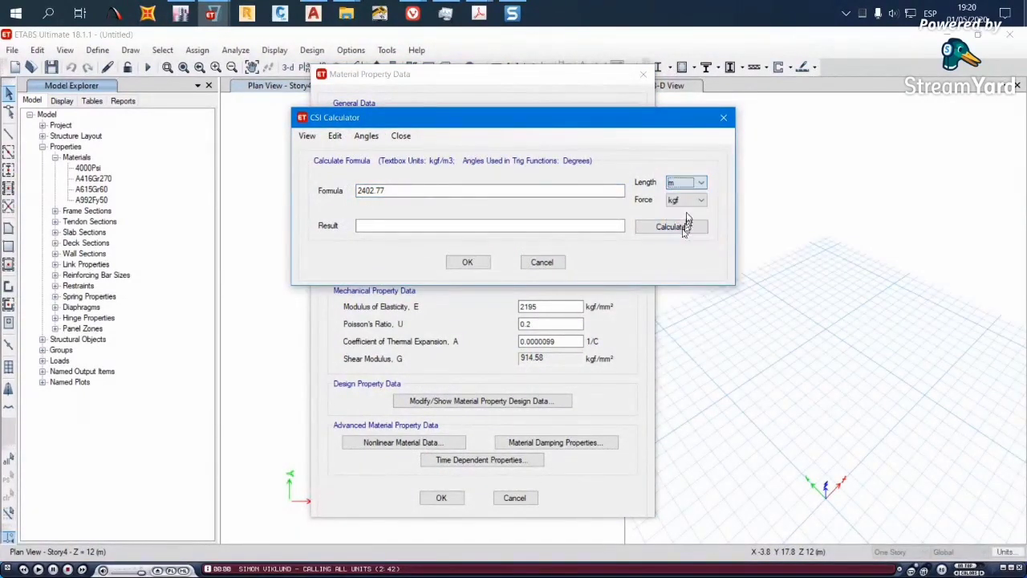
{"action": "left_click", "coordinate": [689, 201]}
{"action": "left_click", "coordinate": [682, 252]}
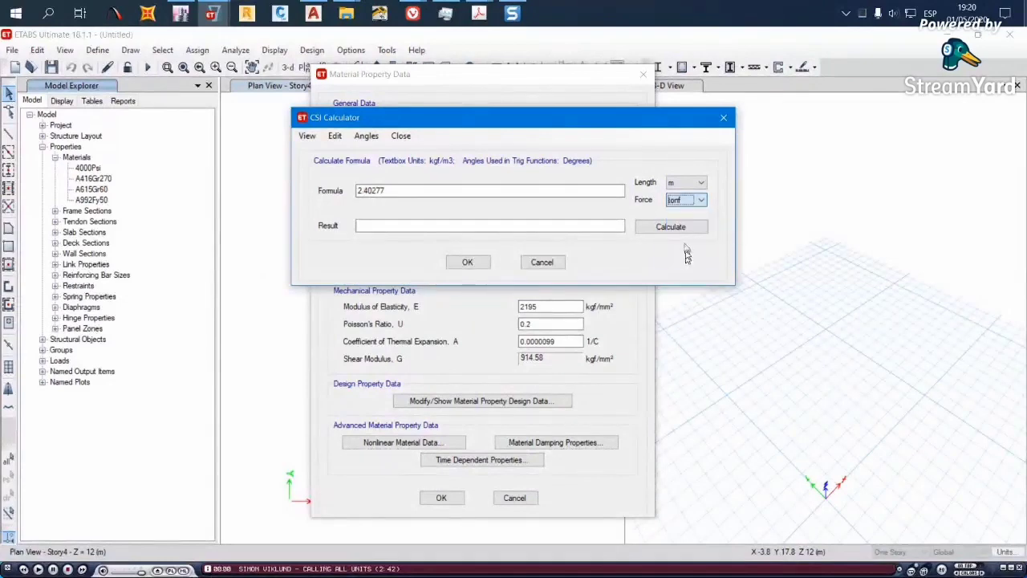
{"action": "left_click", "coordinate": [671, 227]}
{"action": "double_click", "coordinate": [404, 226]}
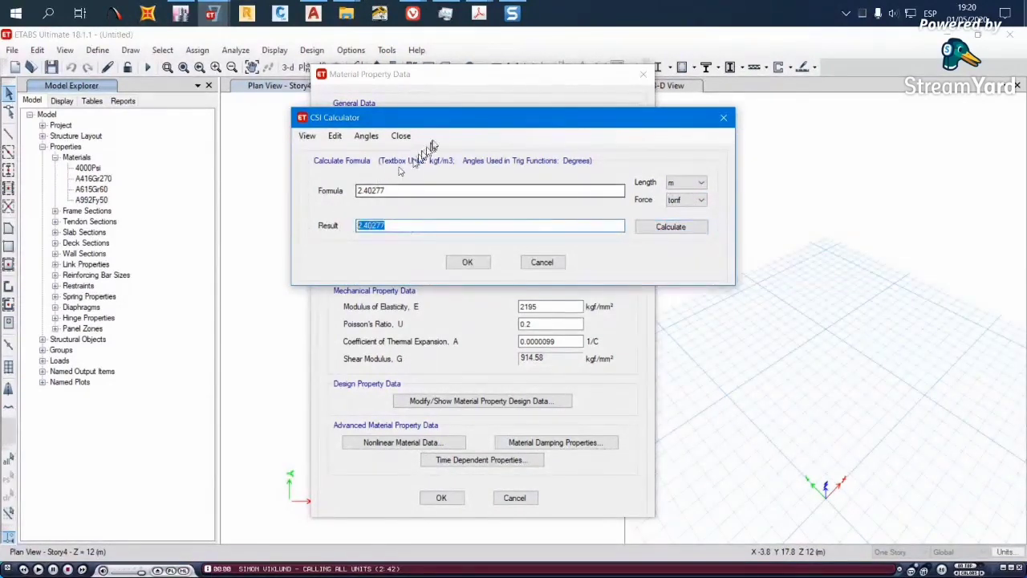
{"action": "left_click_drag", "start_coordinate": [444, 119], "coordinate": [659, 122]}
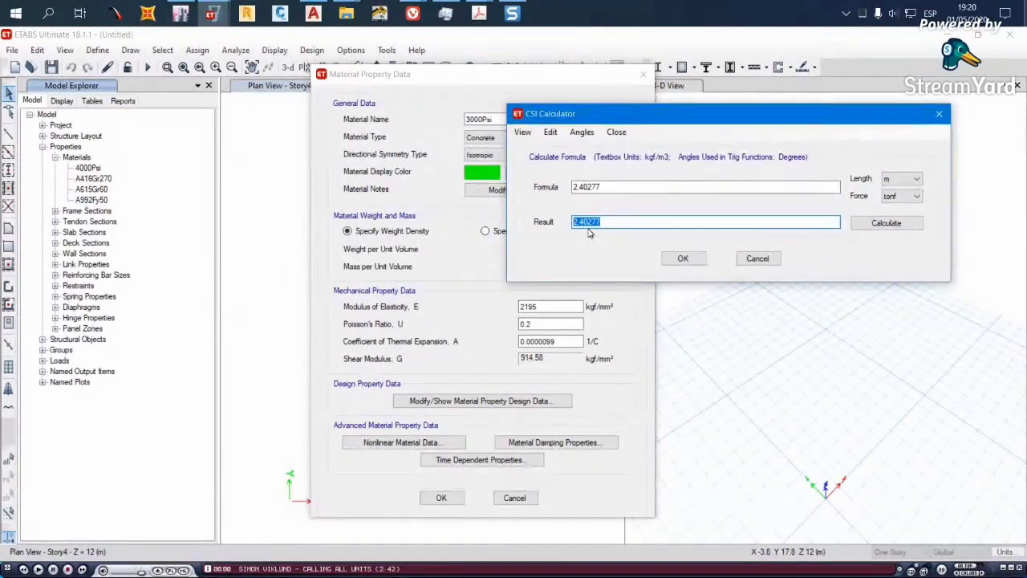
{"action": "left_click", "coordinate": [758, 259]}
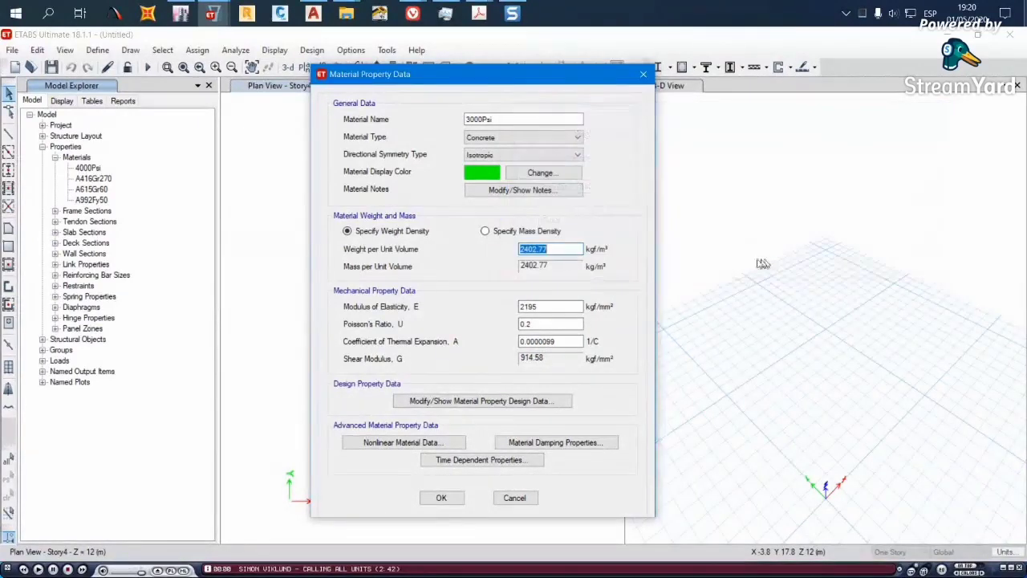
Check the specified compressive strength f'c in kgf and cm through the material's design data, and cancel the new material
{"action": "left_click", "coordinate": [461, 403]}
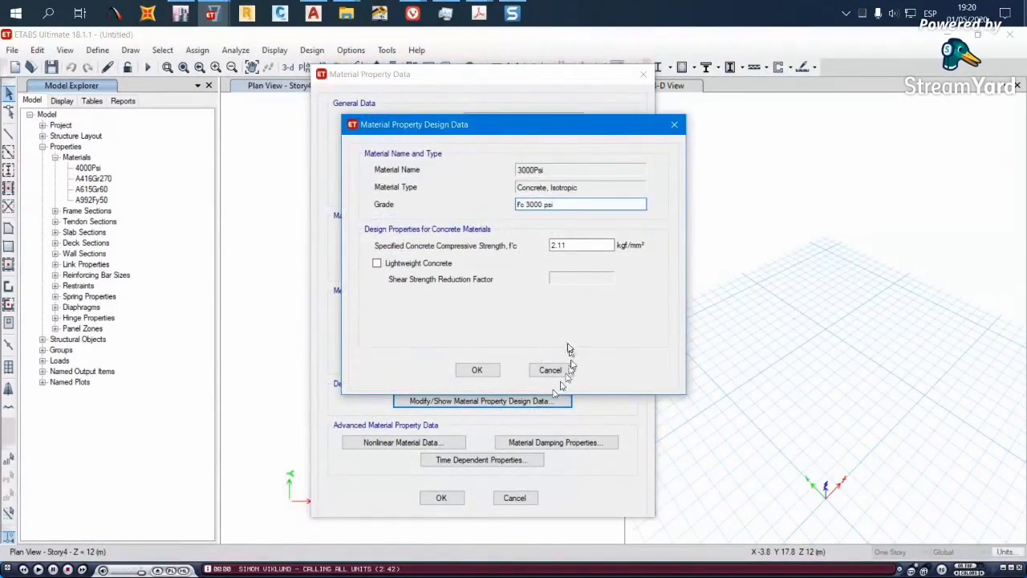
{"action": "left_click", "coordinate": [590, 249]}
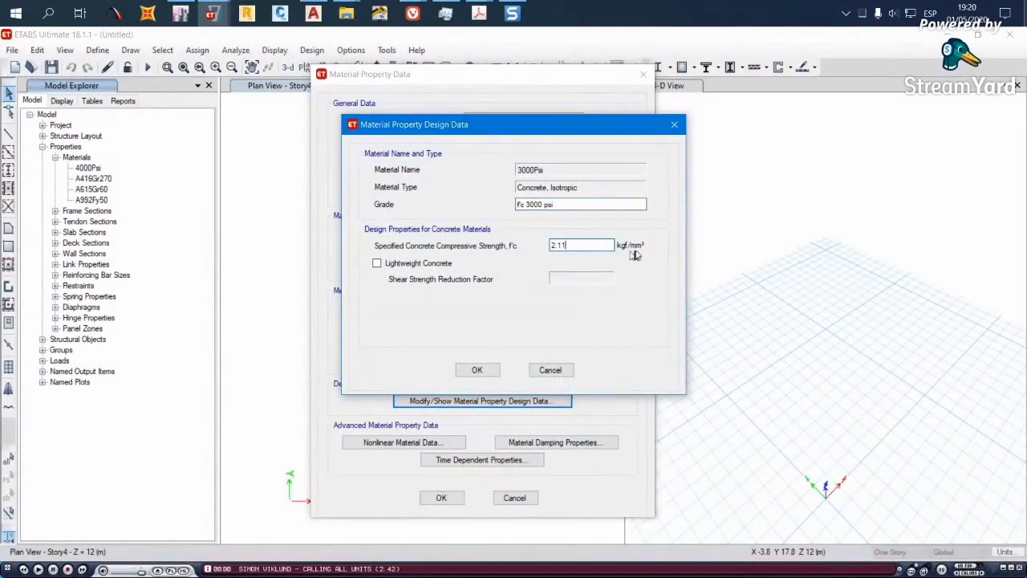
{"action": "double_click", "coordinate": [588, 245], "text": "shift"}
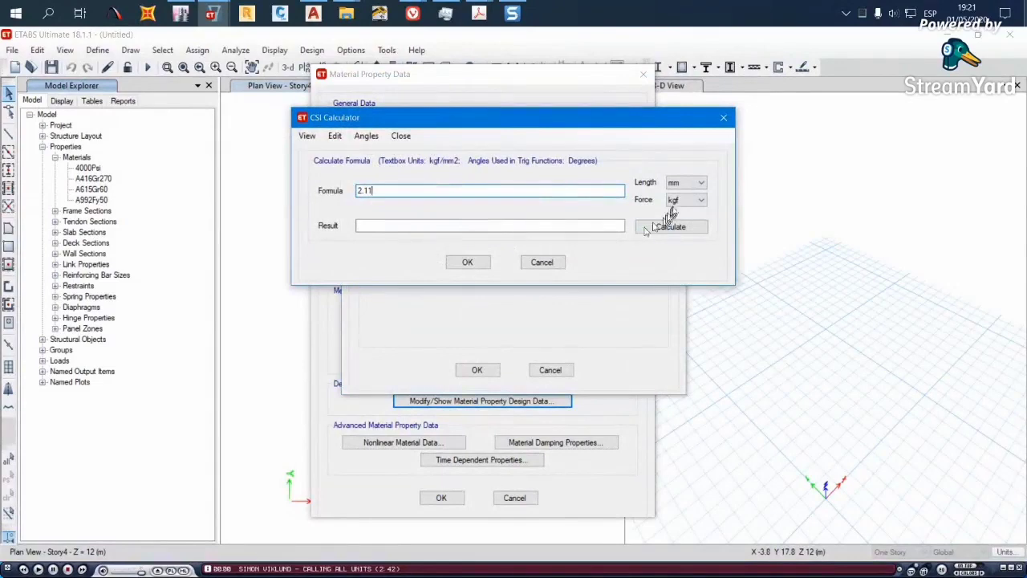
{"action": "left_click", "coordinate": [682, 184]}
{"action": "left_click", "coordinate": [683, 207]}
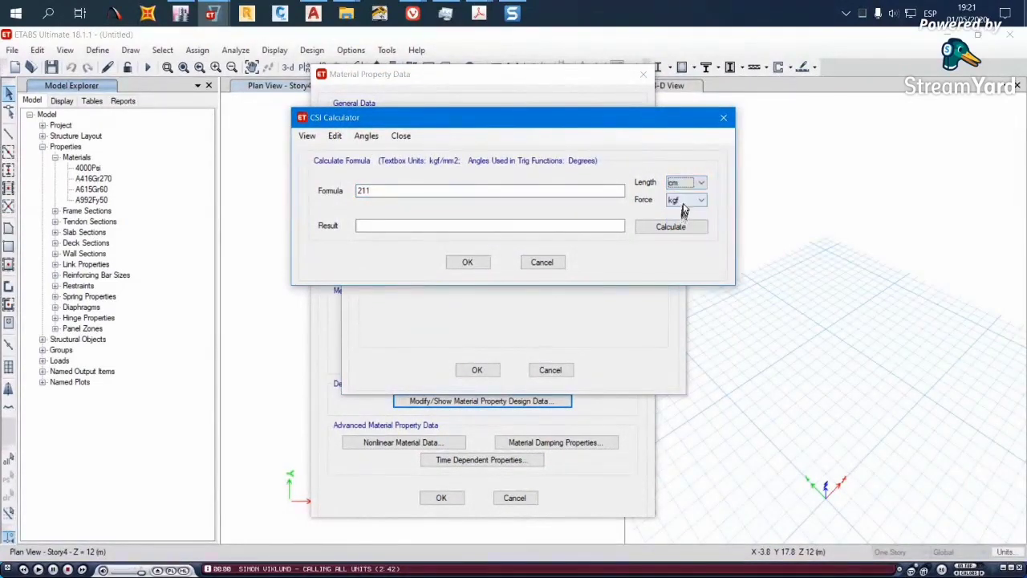
{"action": "left_click", "coordinate": [671, 226]}
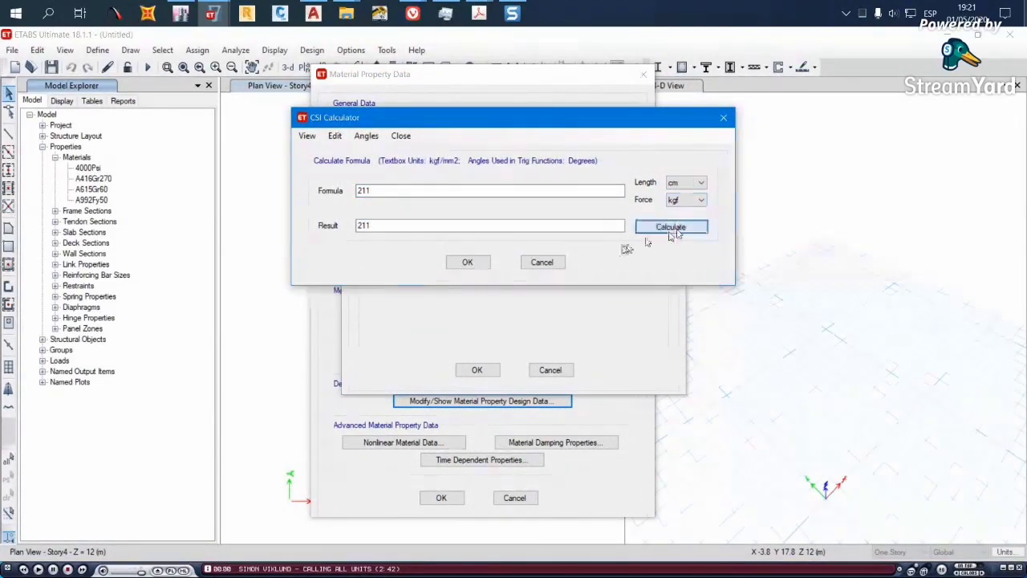
{"action": "double_click", "coordinate": [393, 228]}
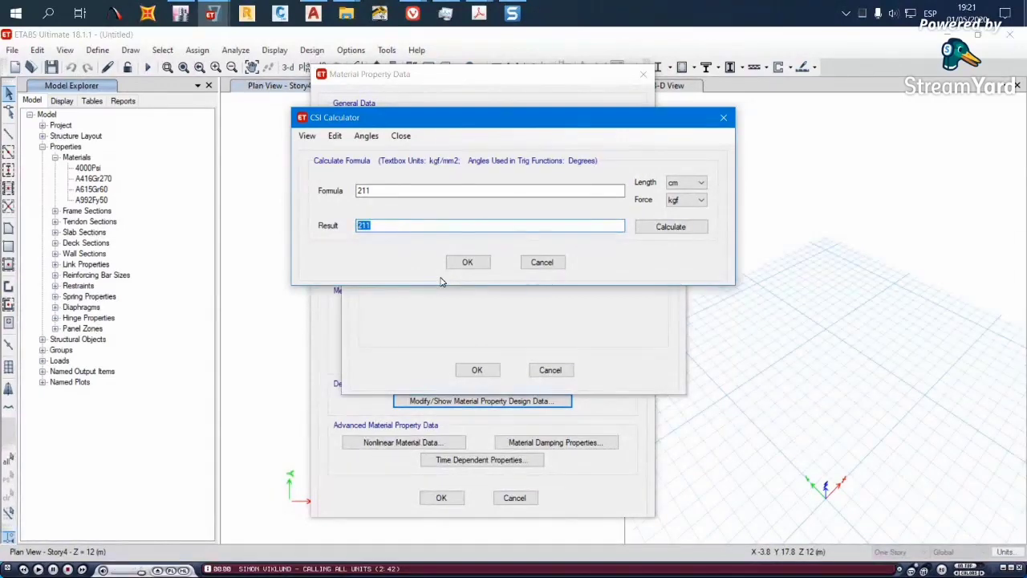
{"action": "key", "text": "Return"}
{"action": "key", "text": "Return"}
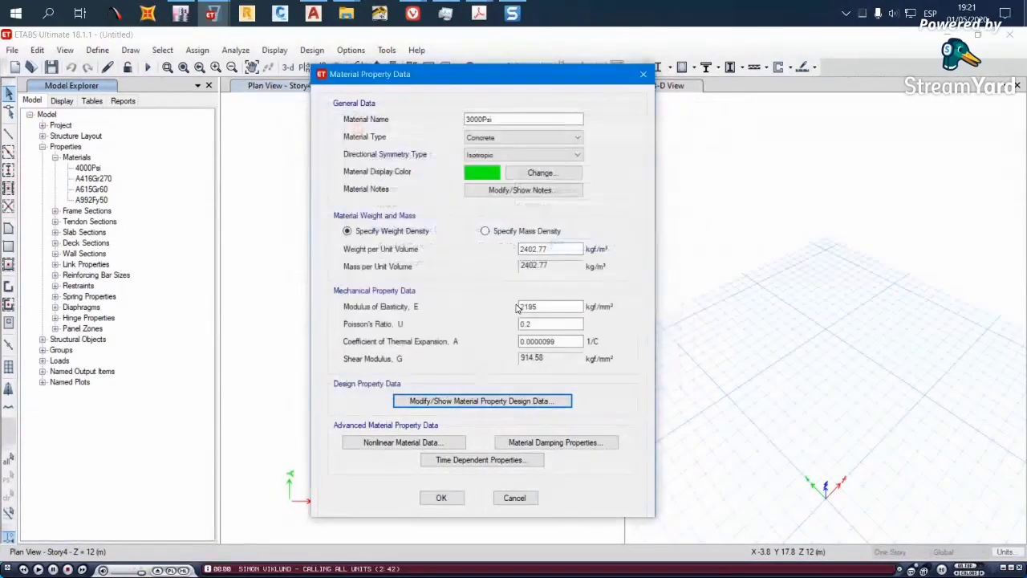
{"action": "key", "text": "Escape"}
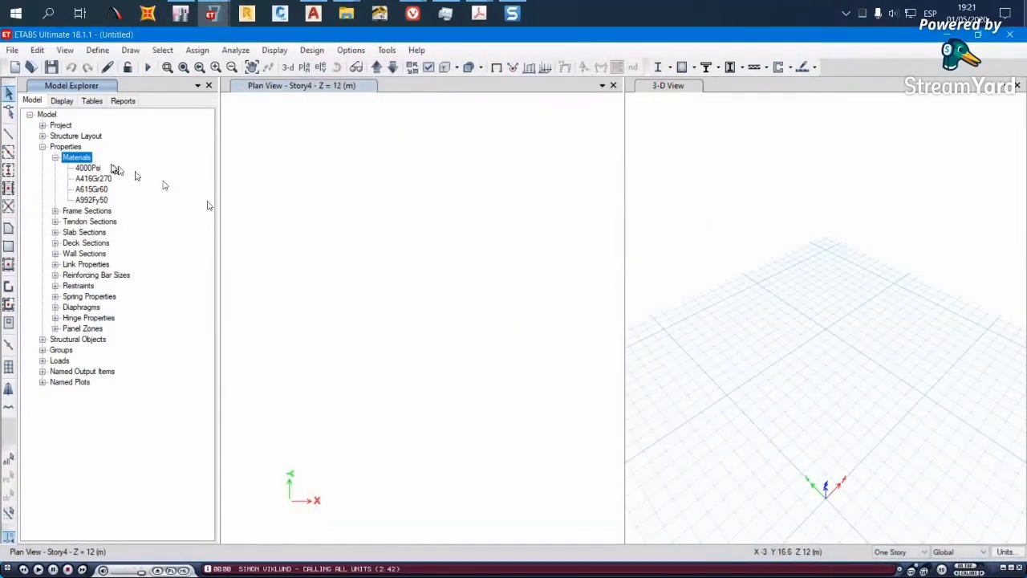
Add another United States concrete material with grade f'c 3000 psi and open its property data
{"action": "right_click", "coordinate": [85, 160]}
{"action": "left_click", "coordinate": [121, 170]}
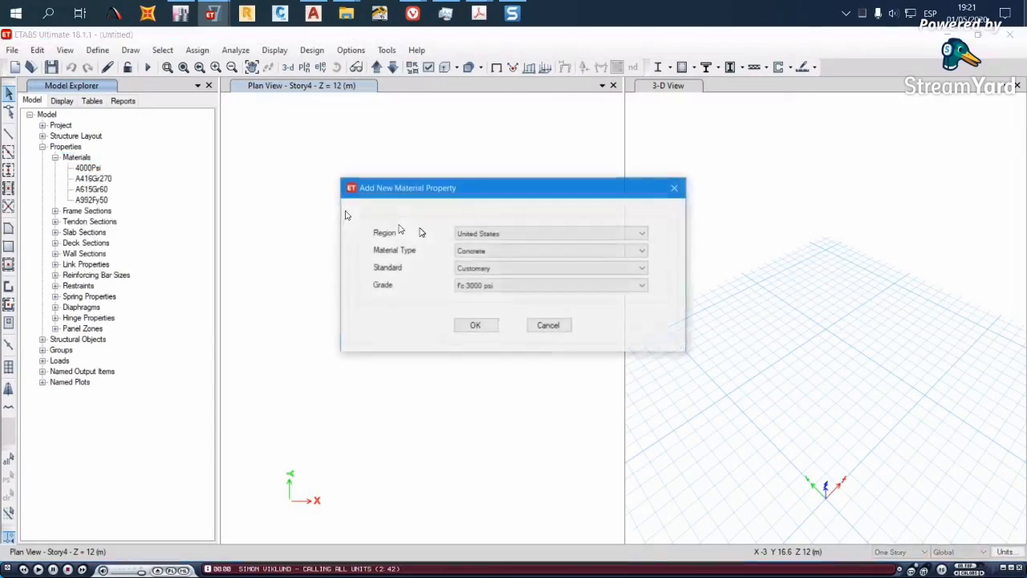
{"action": "left_click", "coordinate": [489, 288]}
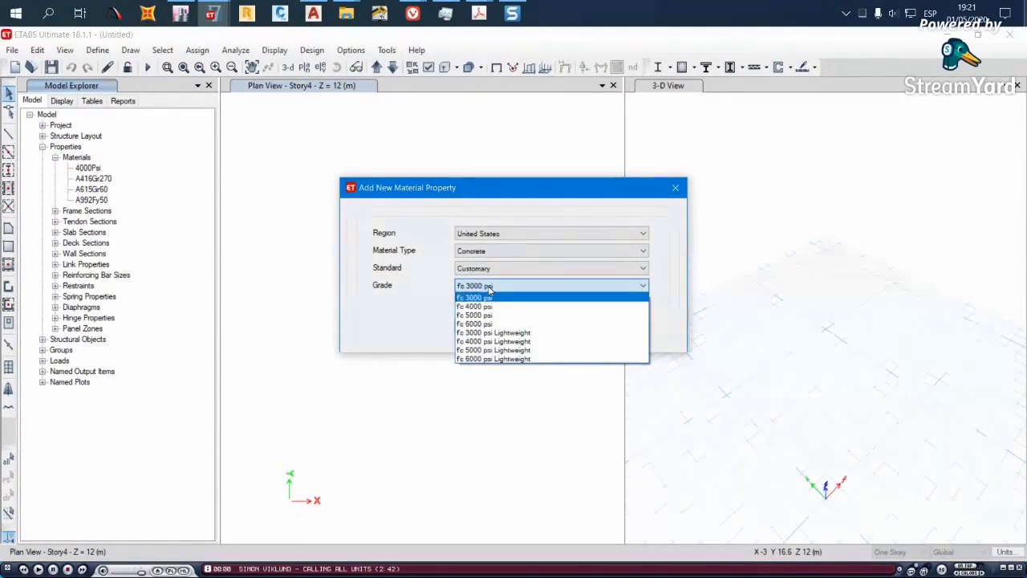
{"action": "left_click", "coordinate": [486, 298]}
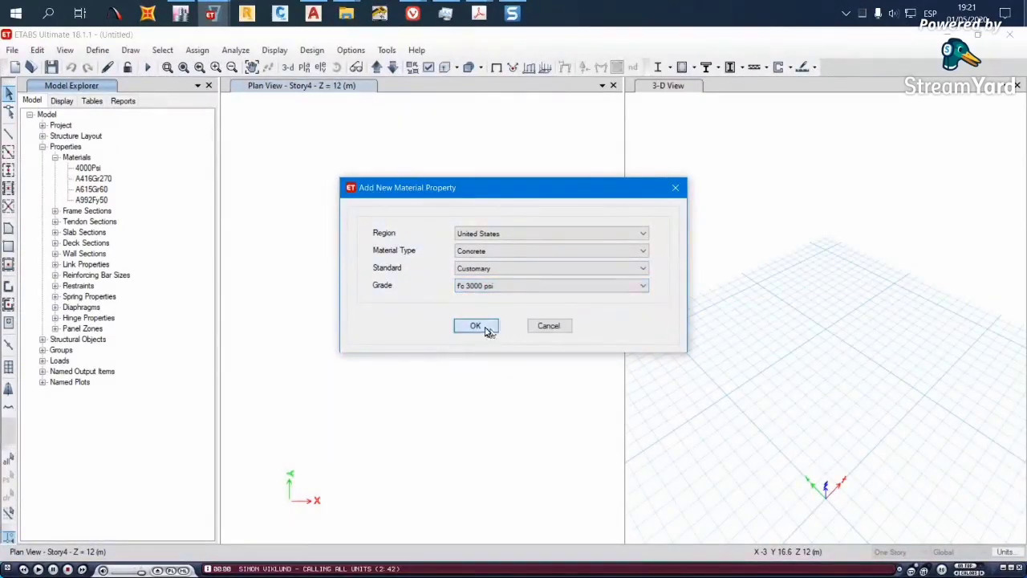
{"action": "left_click", "coordinate": [476, 326]}
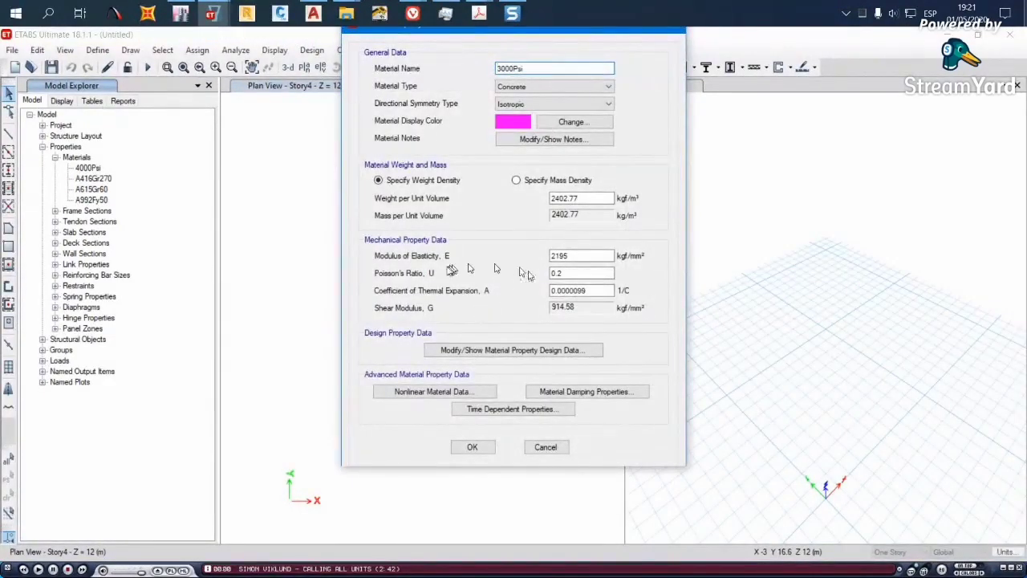
View the modulus of elasticity E in kgf and cm using the calculator
{"action": "double_click", "coordinate": [580, 254], "text": "shift"}
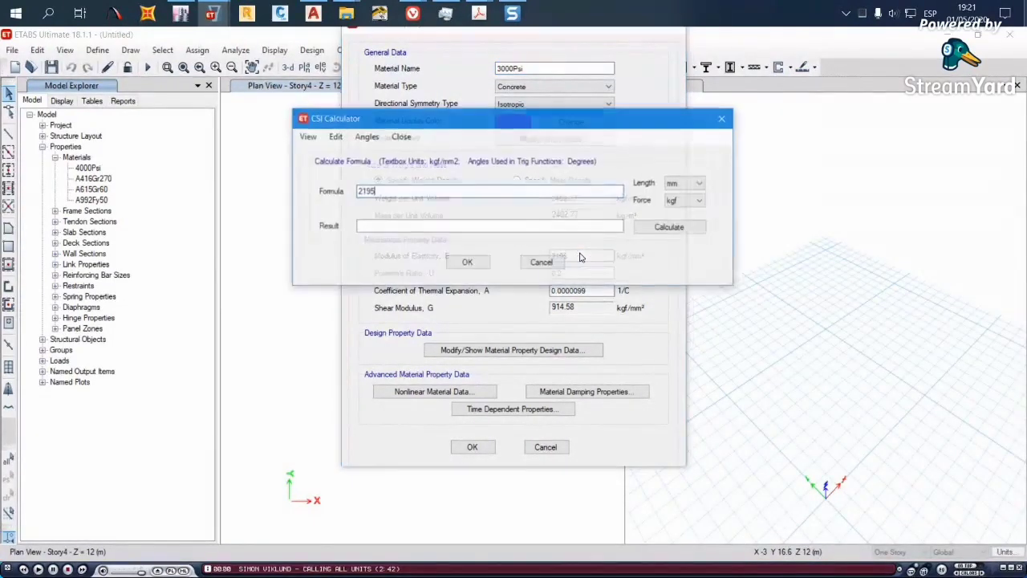
{"action": "left_click_drag", "start_coordinate": [618, 119], "coordinate": [679, 113]}
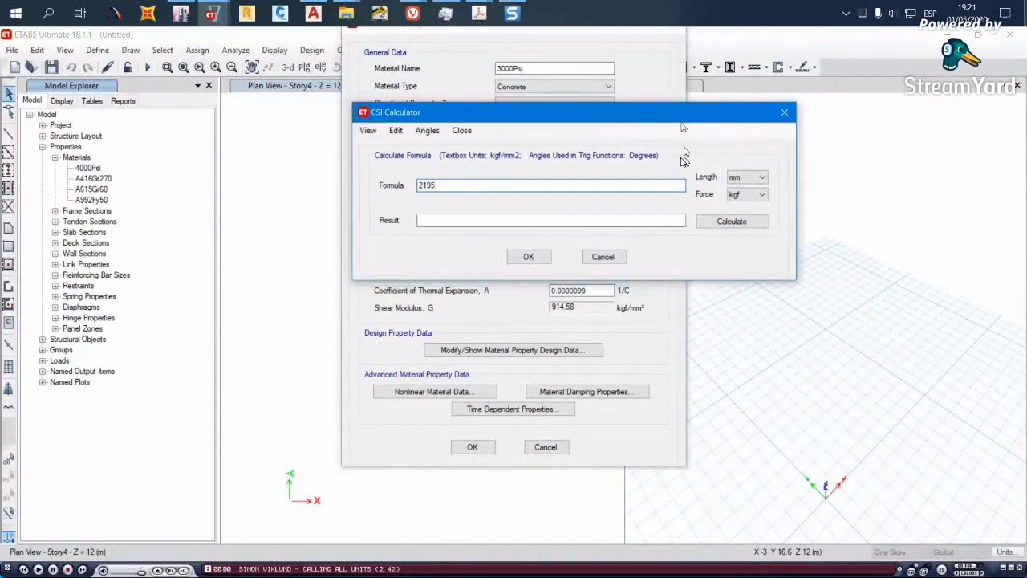
{"action": "left_click", "coordinate": [750, 178]}
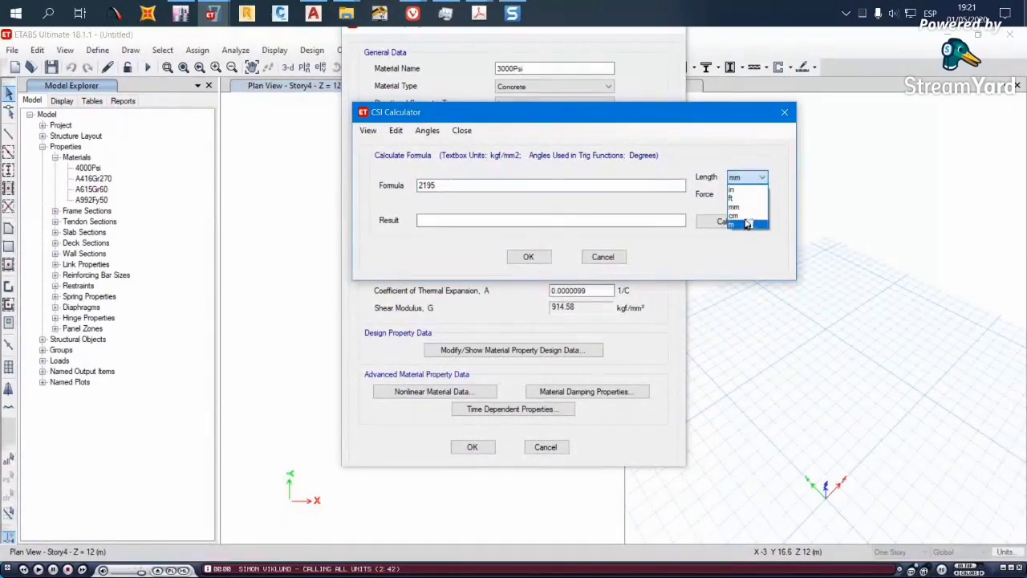
{"action": "left_click", "coordinate": [751, 215]}
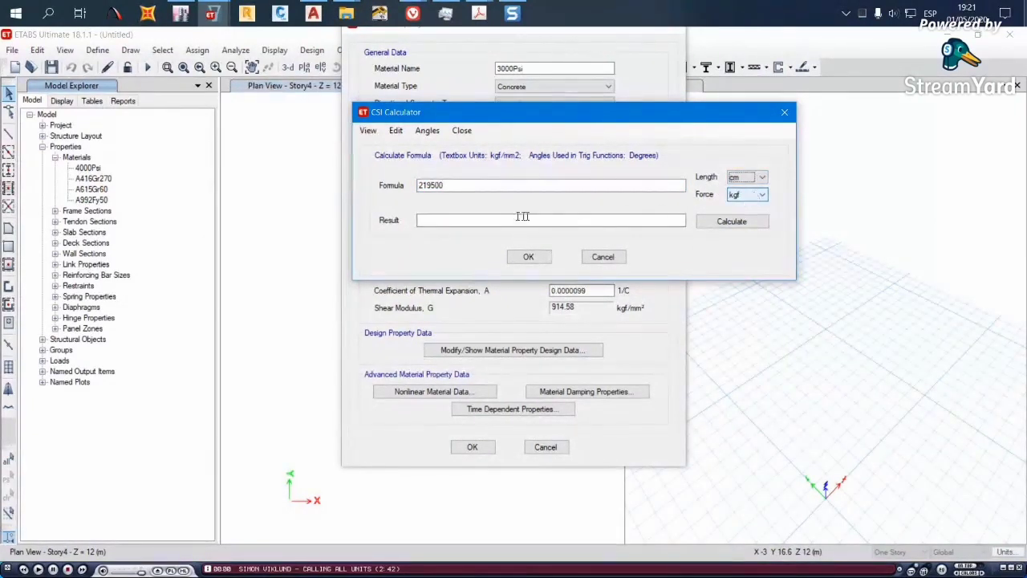
Evaluate 15000*SQR(210) using the calculator's functions, then discard both the result and the new material
{"action": "left_click", "coordinate": [368, 131]}
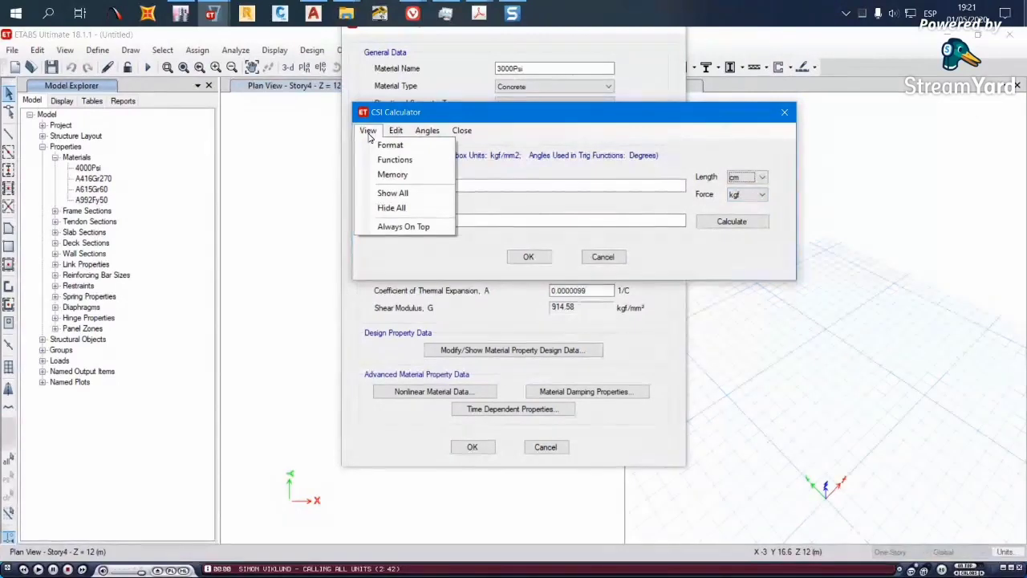
{"action": "left_click", "coordinate": [385, 160]}
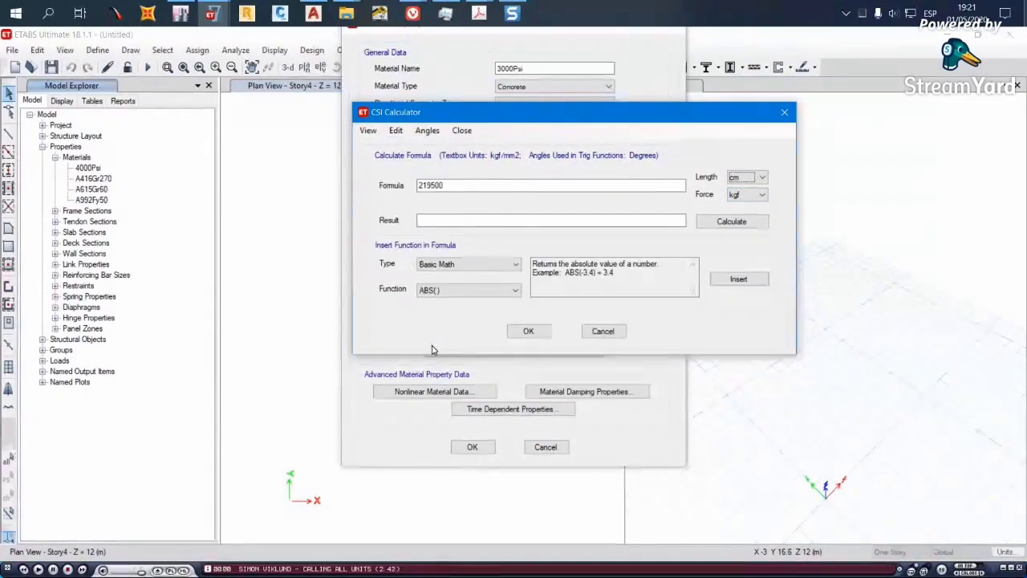
{"action": "double_click", "coordinate": [442, 189]}
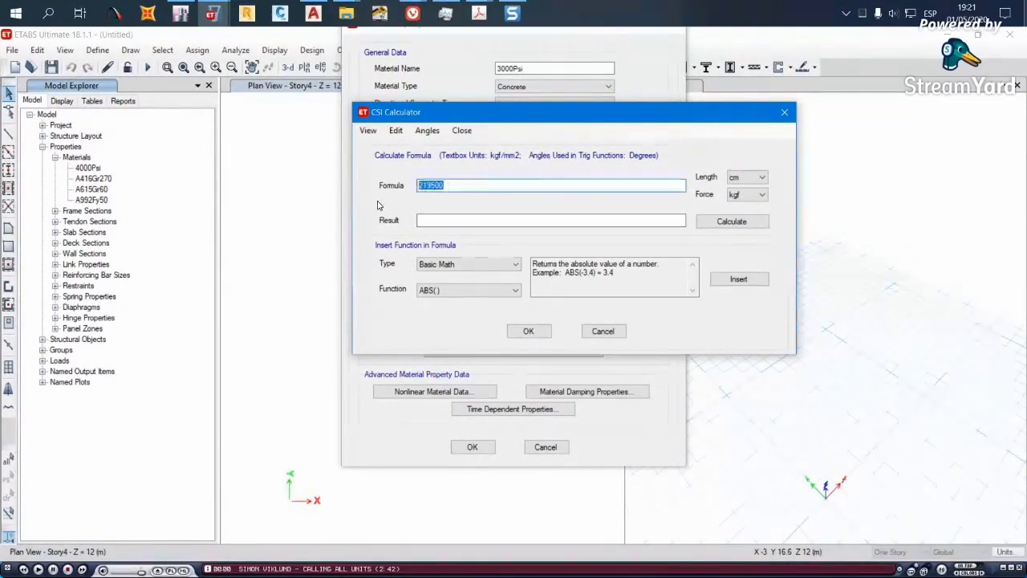
{"action": "key", "text": "BackSpace"}
{"action": "left_click", "coordinate": [447, 289]}
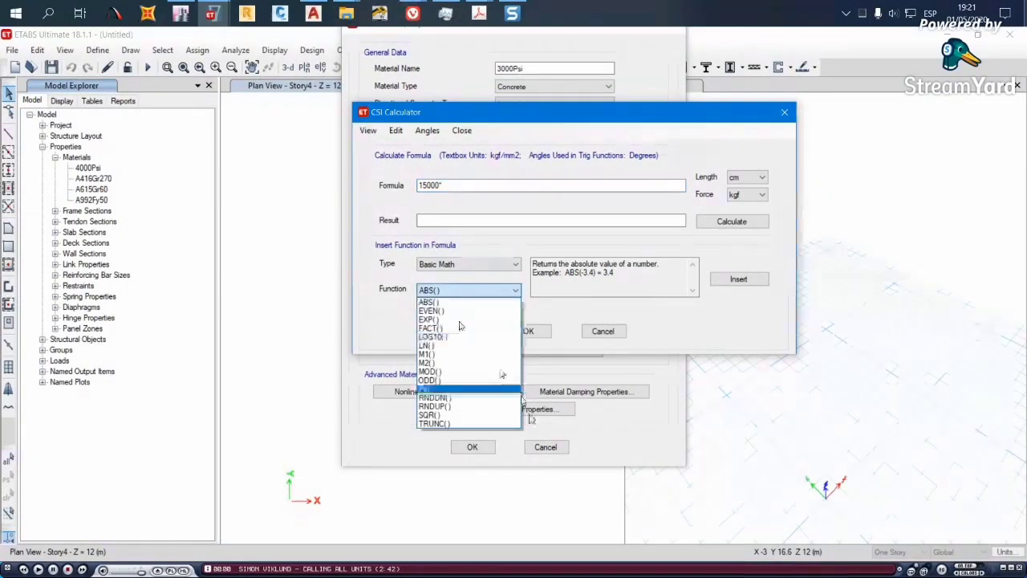
{"action": "left_click", "coordinate": [446, 417]}
{"action": "left_click", "coordinate": [732, 280]}
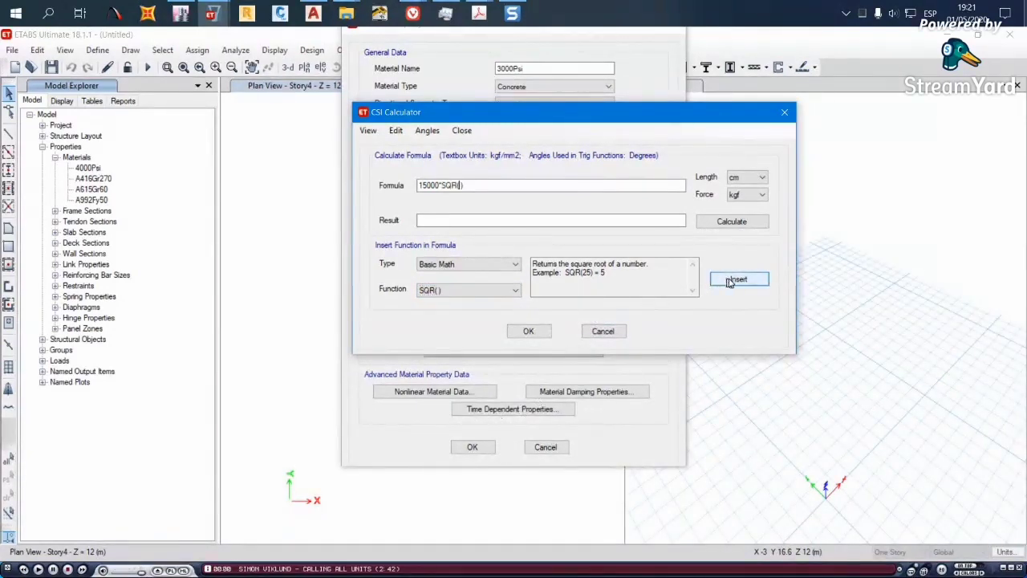
{"action": "type", "text": "210"}
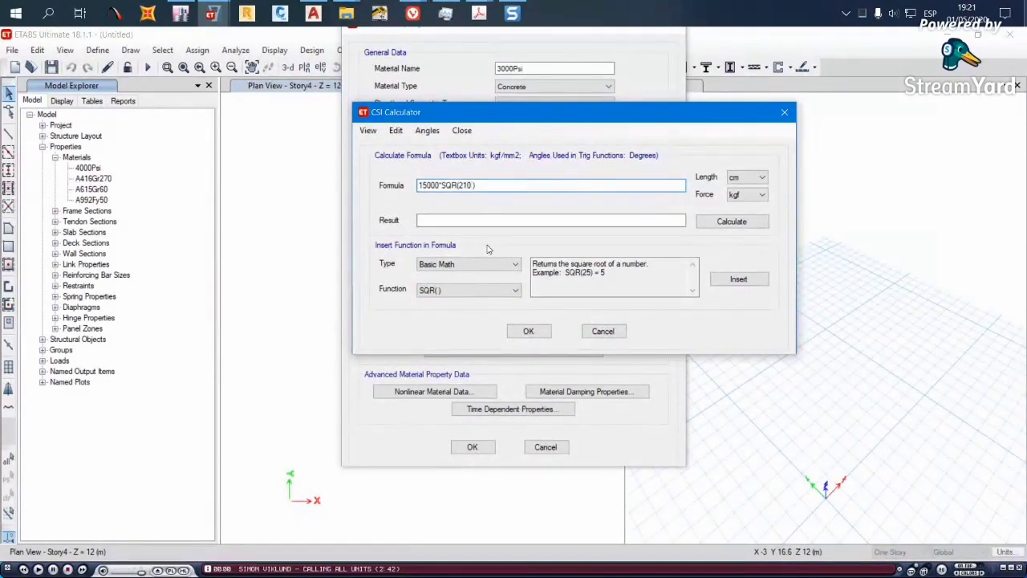
{"action": "left_click", "coordinate": [726, 221]}
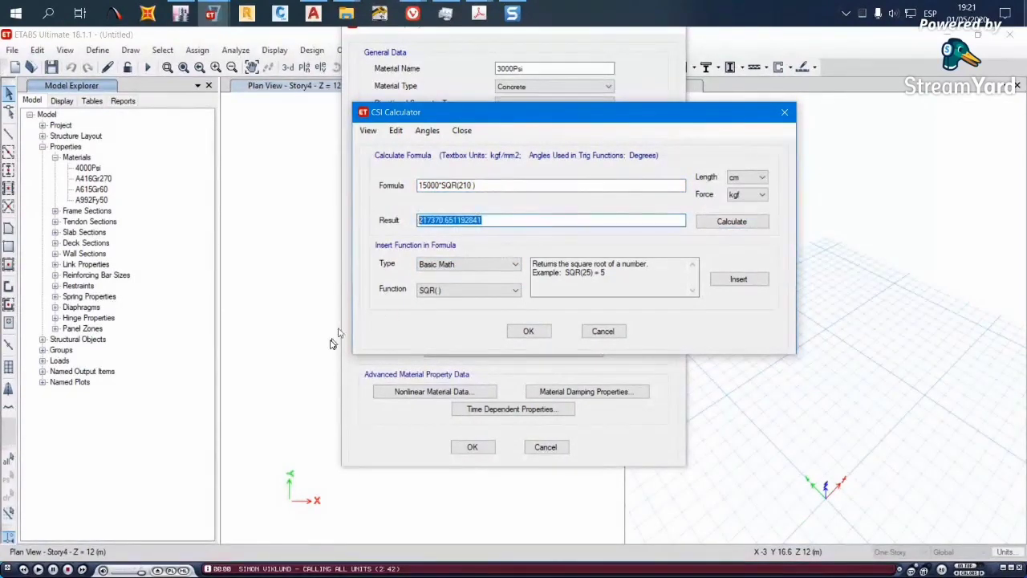
{"action": "left_click_drag", "start_coordinate": [512, 112], "coordinate": [666, 125]}
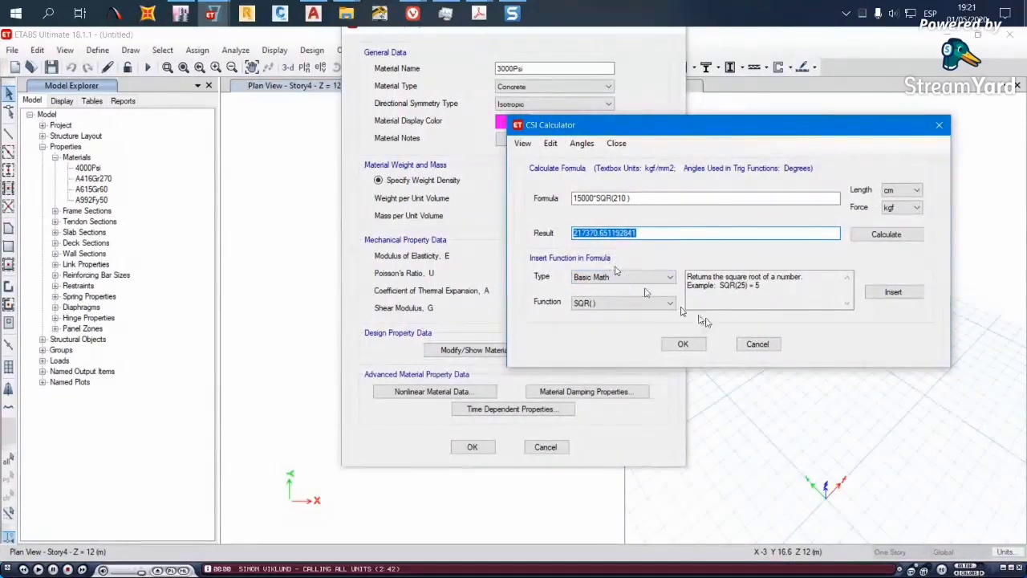
{"action": "left_click", "coordinate": [757, 343]}
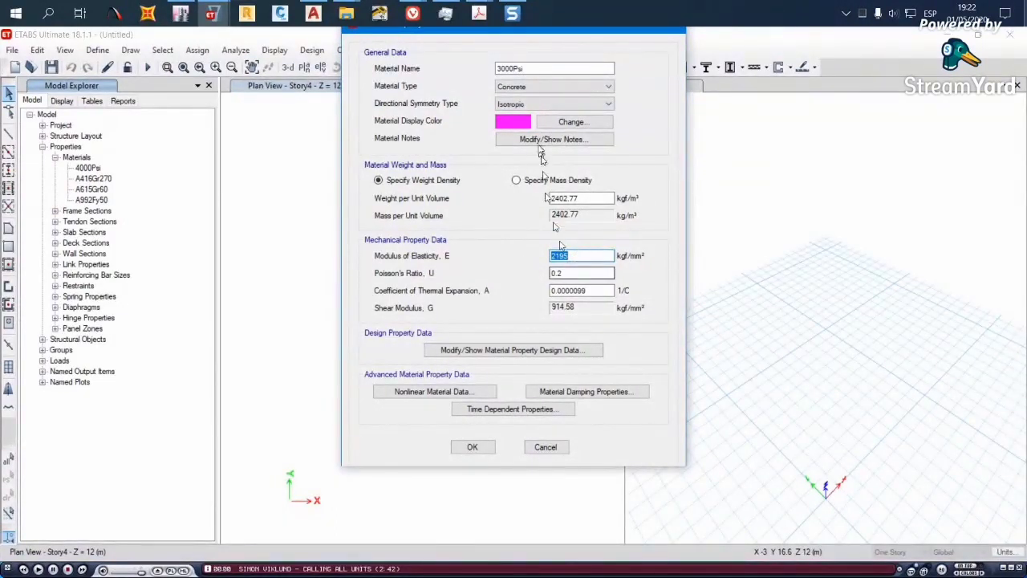
{"action": "left_click", "coordinate": [546, 446]}
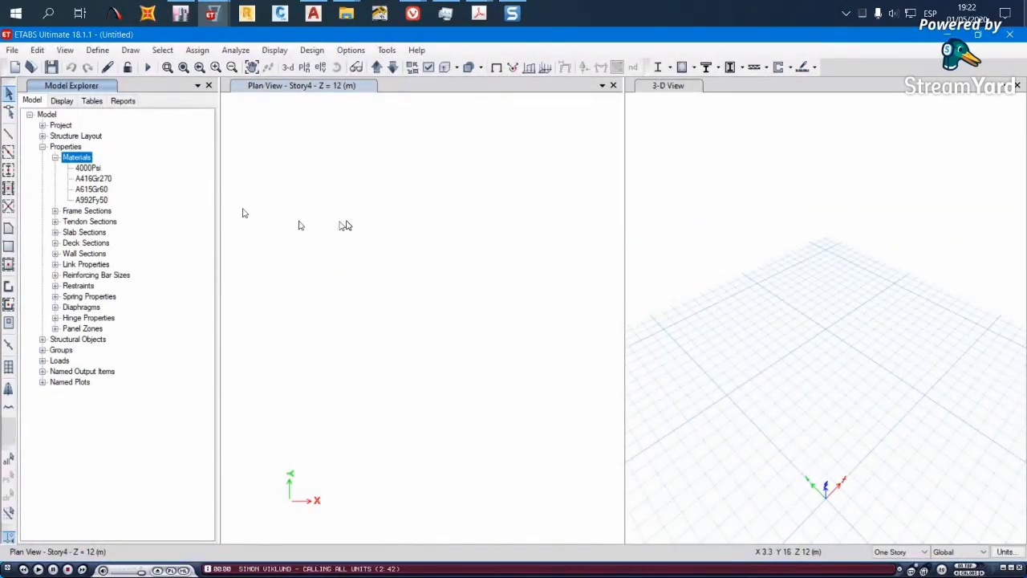
Open the reinforcing bar sizes definition and examine the bars 10, 12 and 14 in the current bar set
{"action": "left_click", "coordinate": [96, 50]}
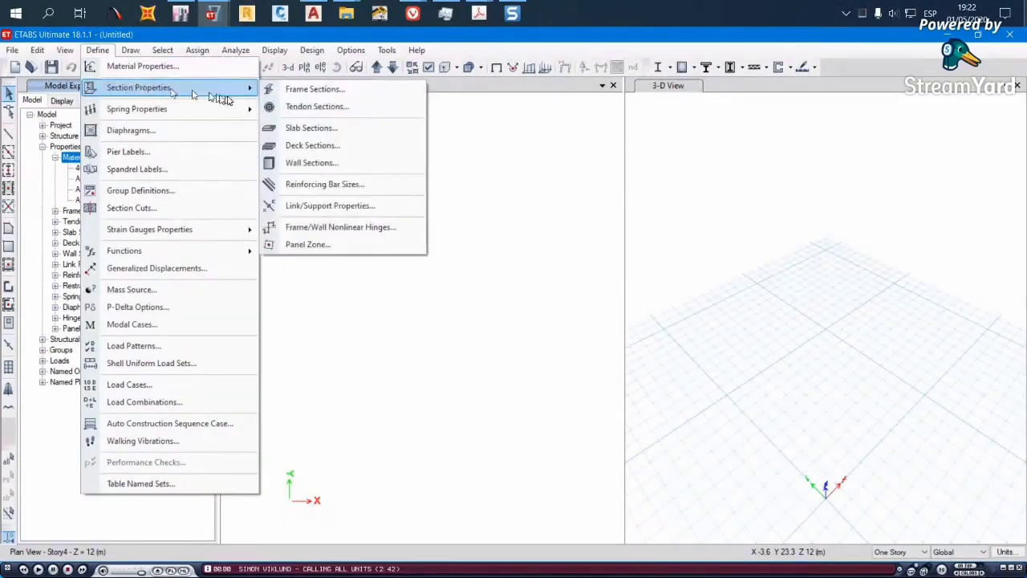
{"action": "mouse_move", "coordinate": [193, 88]}
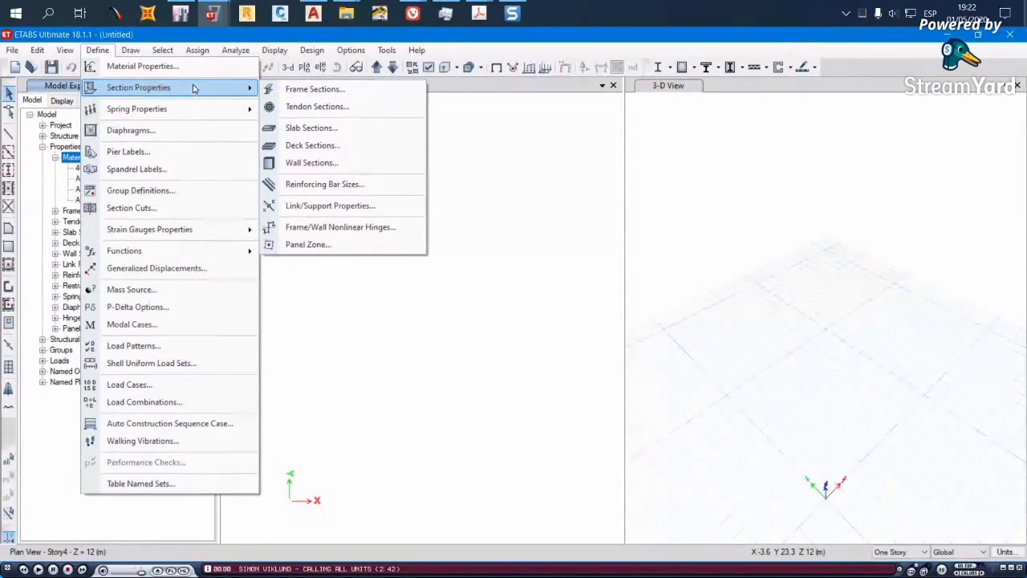
{"action": "left_click", "coordinate": [351, 187]}
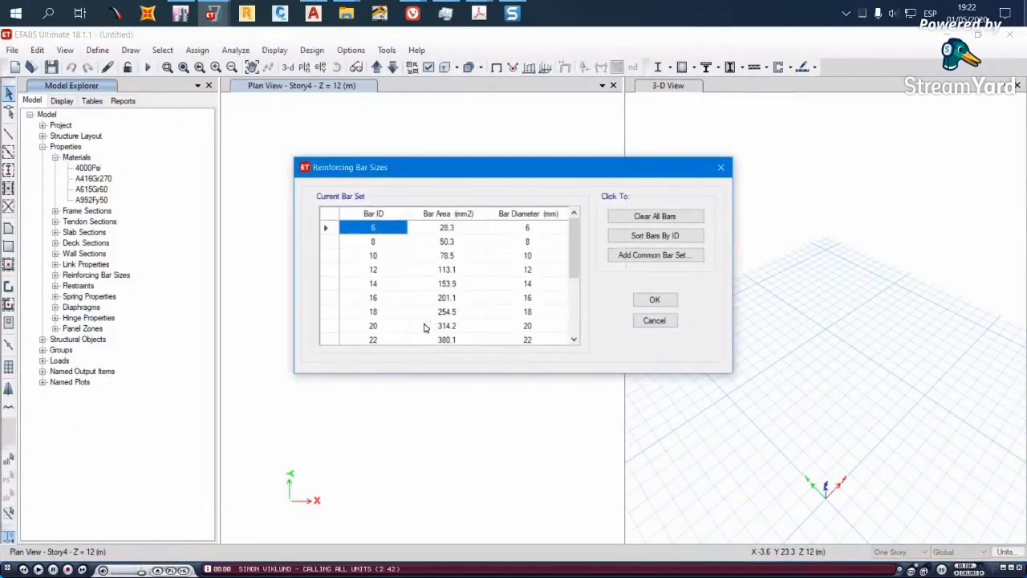
{"action": "left_click", "coordinate": [395, 257]}
{"action": "left_click", "coordinate": [388, 273]}
{"action": "left_click", "coordinate": [386, 285]}
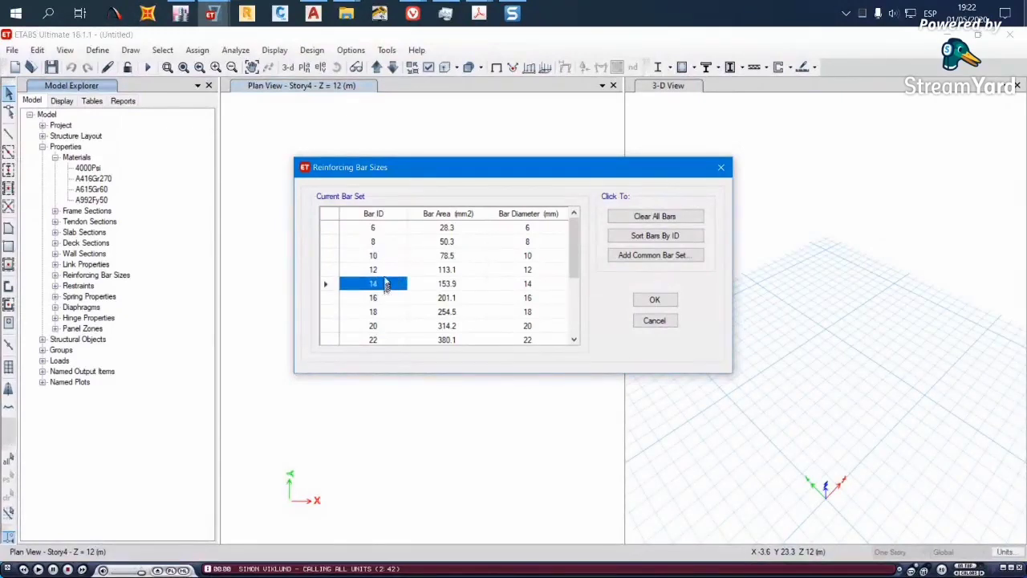
{"action": "left_click", "coordinate": [385, 270]}
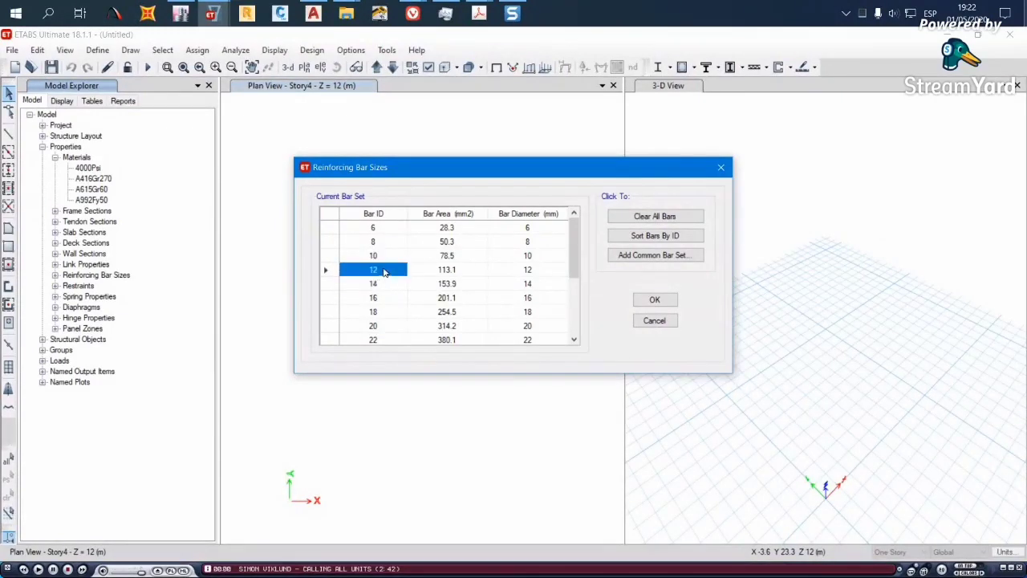
Clear all reinforcing bars and add the U.S. Customary common bar set
{"action": "left_click", "coordinate": [654, 215]}
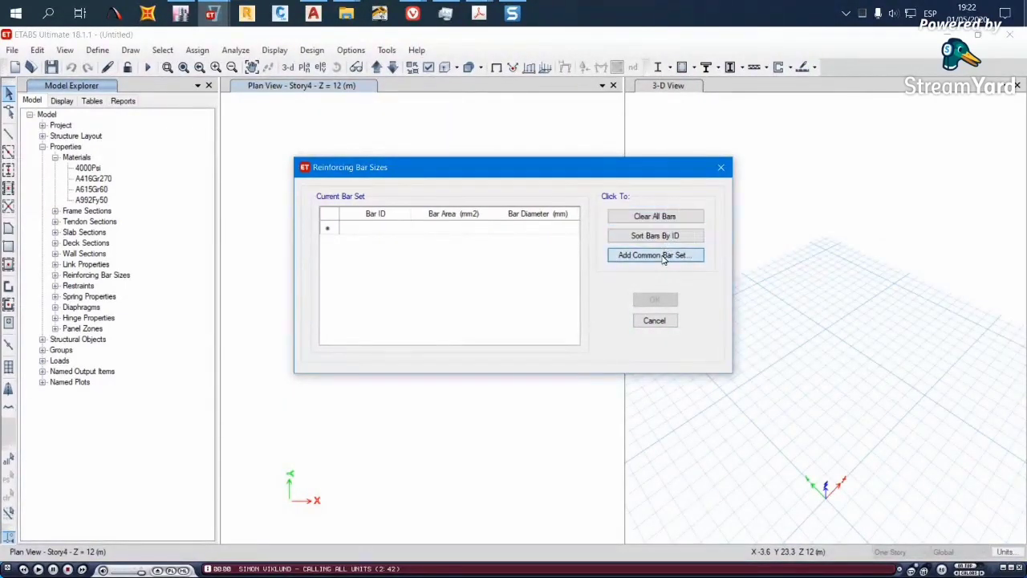
{"action": "left_click", "coordinate": [662, 256]}
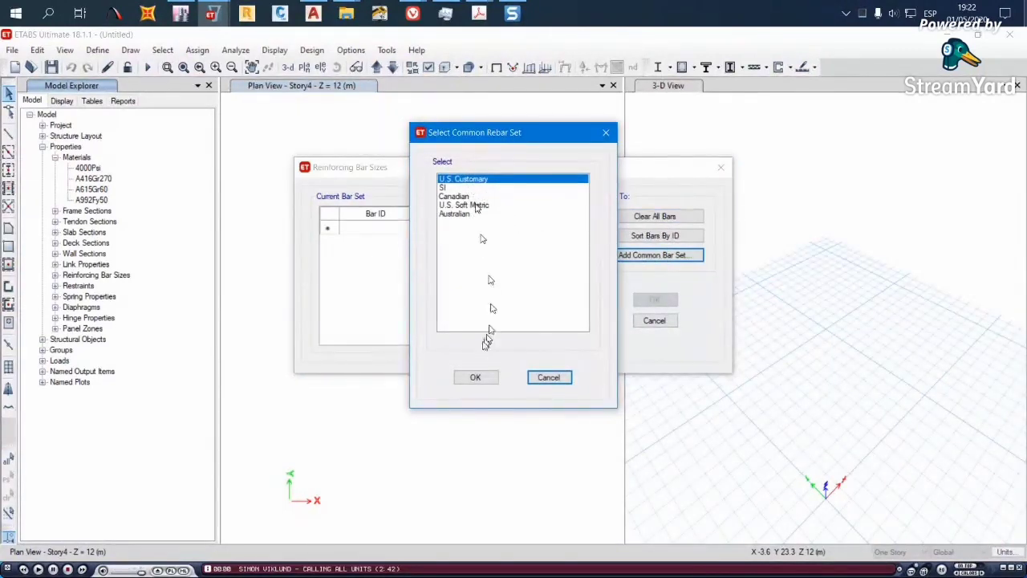
{"action": "left_click", "coordinate": [473, 378]}
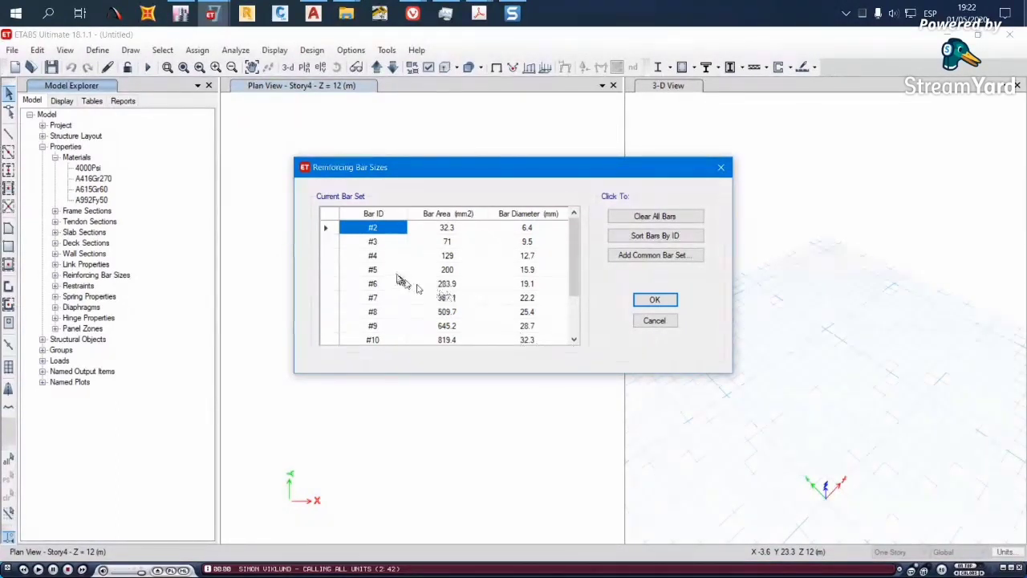
Examine the areas and diameters of bars #4, #5, #6 and #8, then discard the bar set change
{"action": "left_click", "coordinate": [375, 257]}
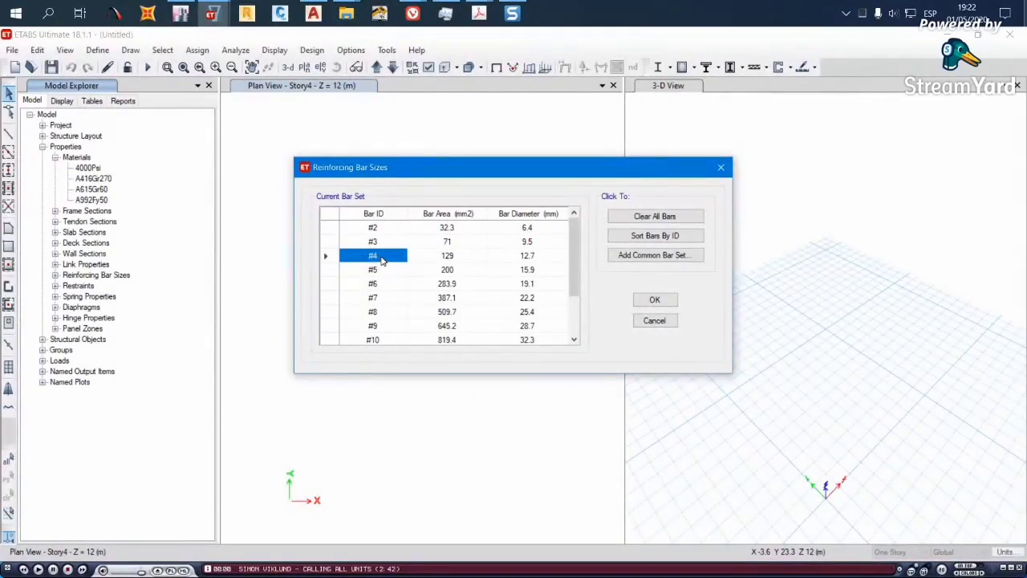
{"action": "left_click", "coordinate": [381, 271]}
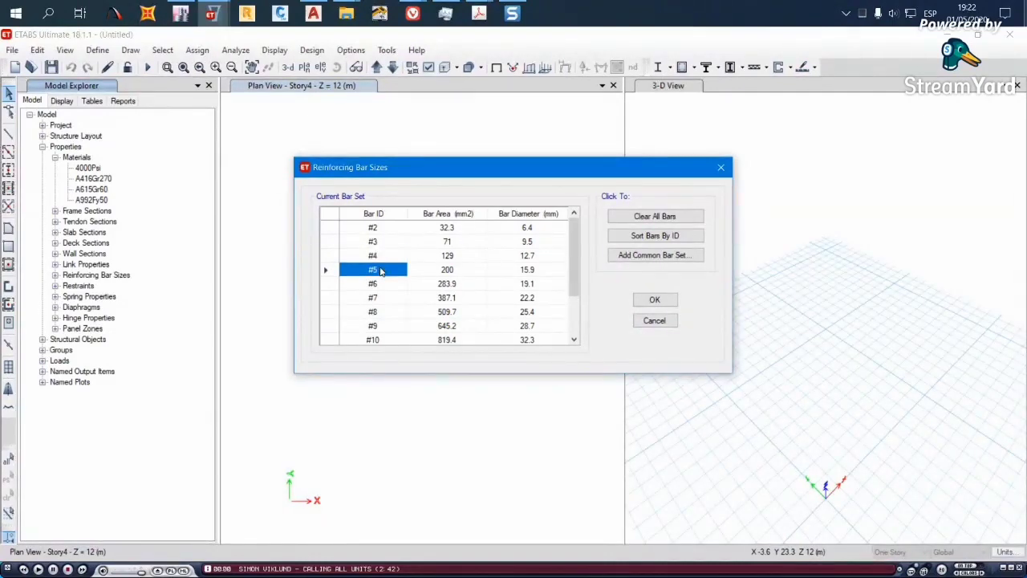
{"action": "left_click", "coordinate": [380, 285]}
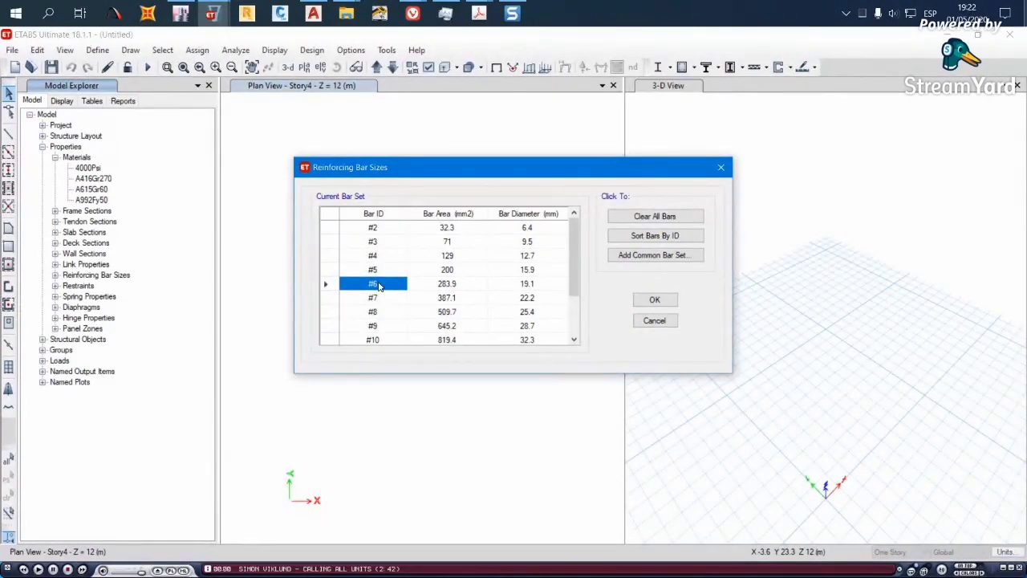
{"action": "left_click", "coordinate": [380, 312]}
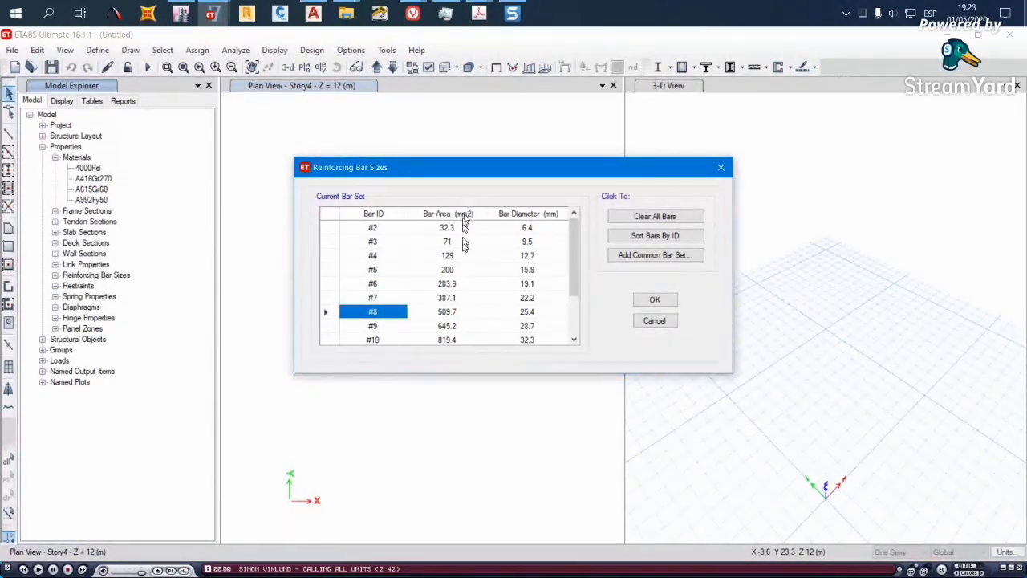
{"action": "left_click", "coordinate": [654, 320]}
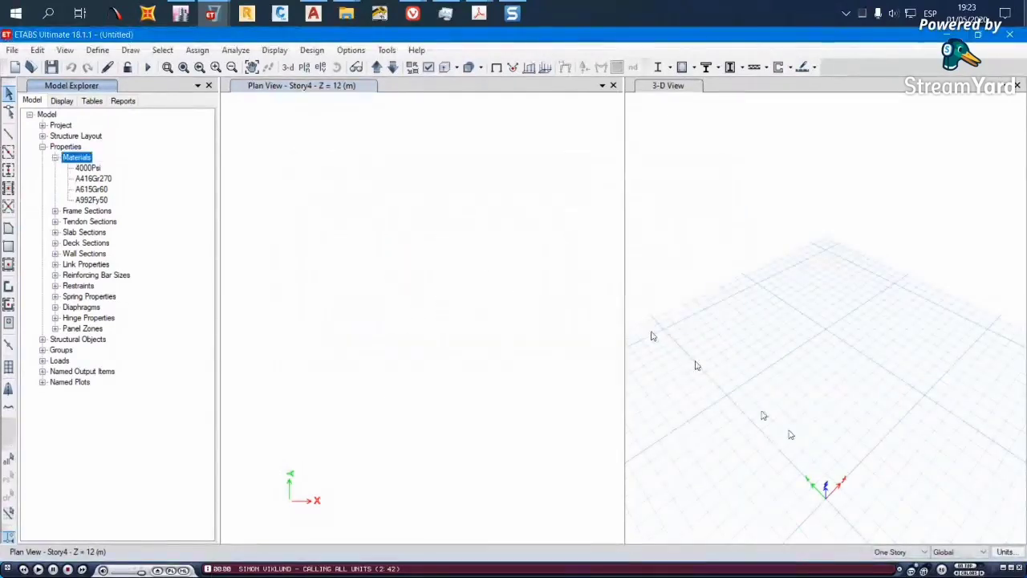
Set the model's consistent units to cm for length and kgf for force
{"action": "mouse_move", "coordinate": [1006, 553]}
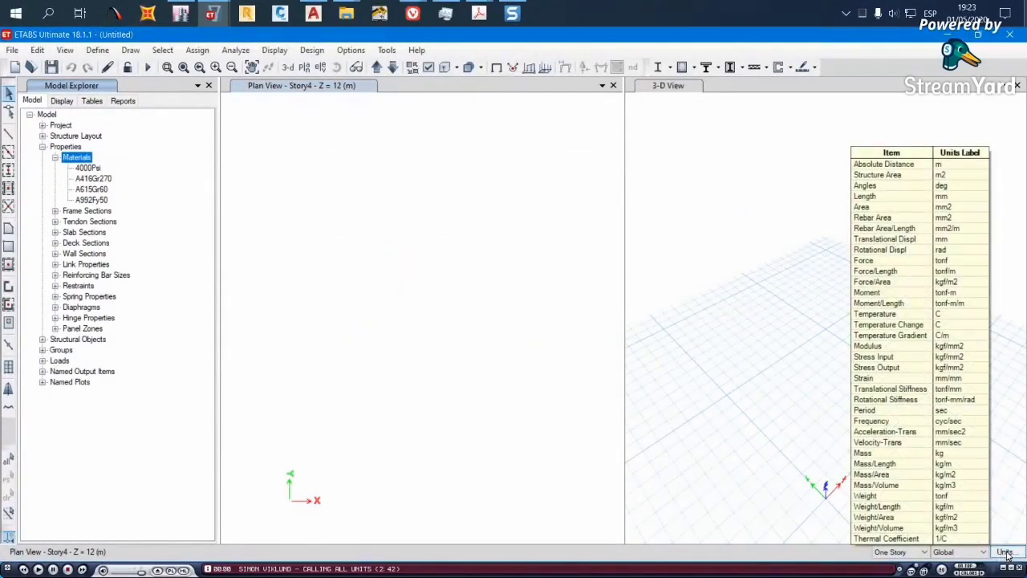
{"action": "left_click", "coordinate": [1006, 553]}
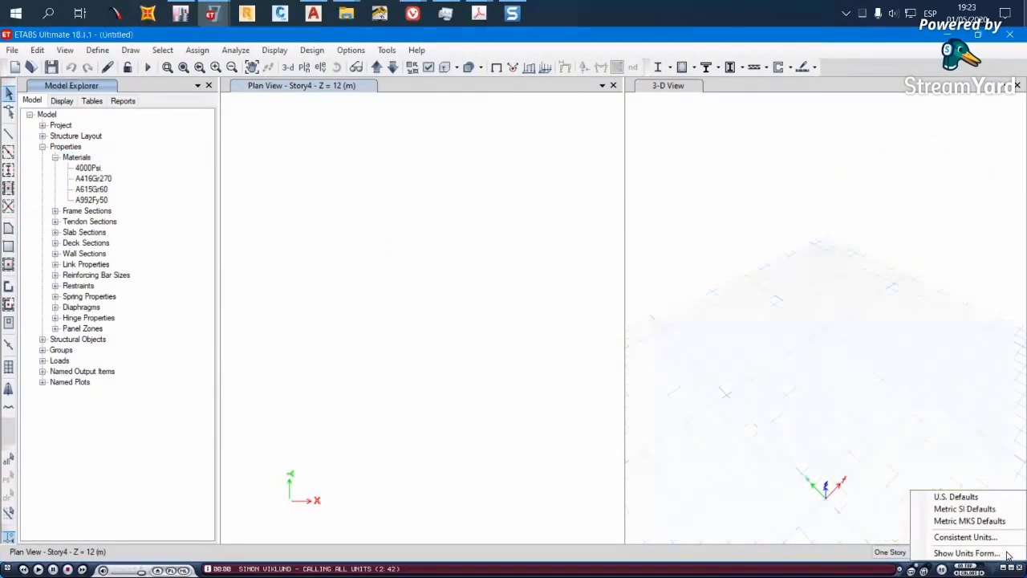
{"action": "left_click", "coordinate": [965, 537]}
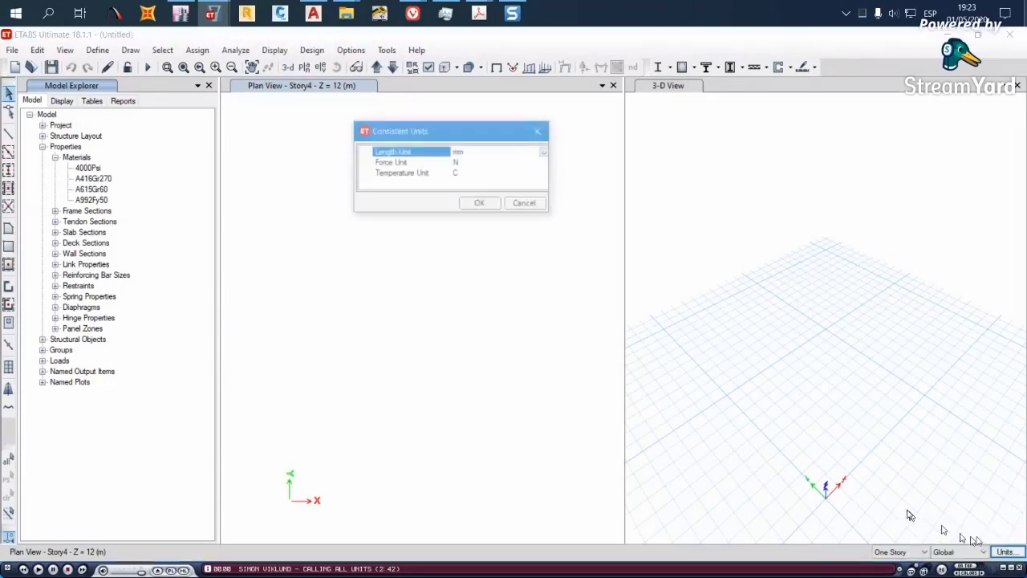
{"action": "left_click", "coordinate": [546, 152]}
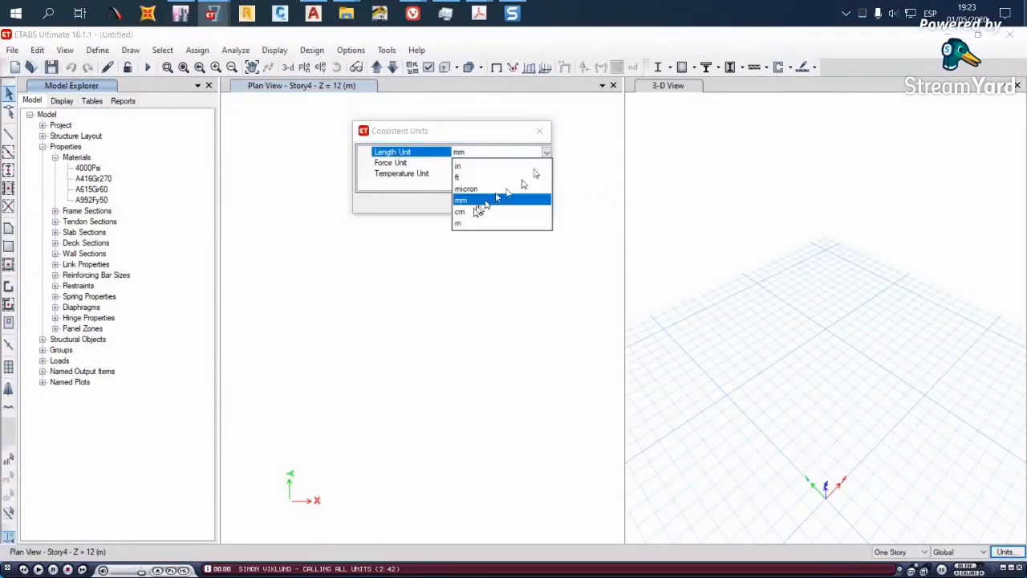
{"action": "left_click", "coordinate": [482, 197]}
{"action": "left_click", "coordinate": [545, 163]}
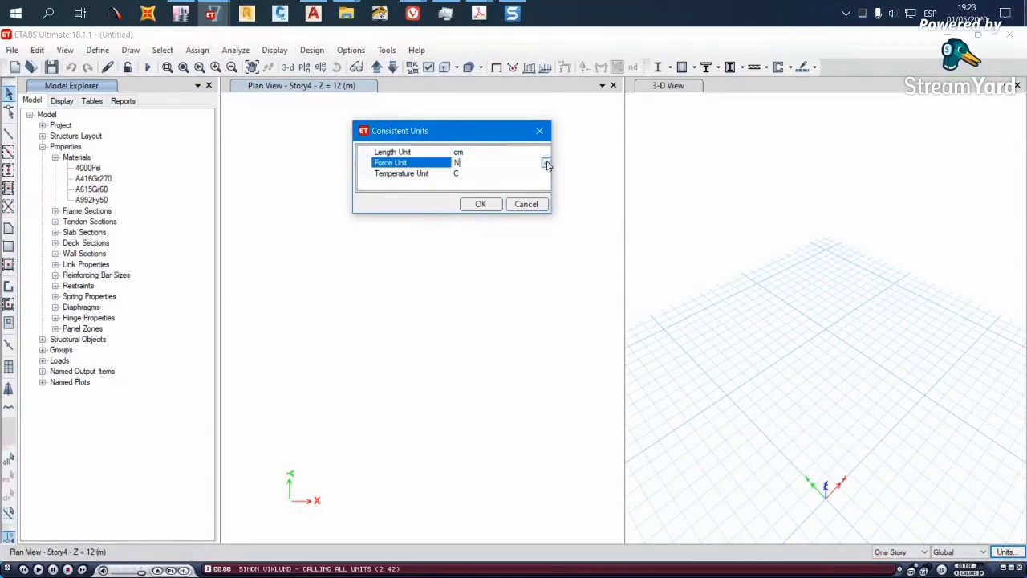
{"action": "left_click", "coordinate": [546, 163]}
{"action": "left_click", "coordinate": [476, 199]}
{"action": "left_click", "coordinate": [478, 204]}
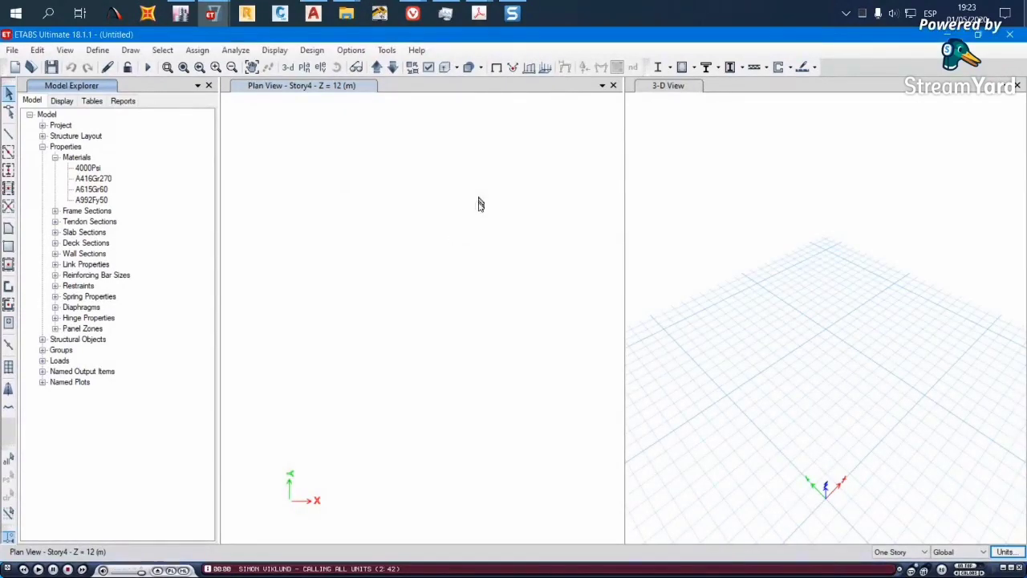
Replace the current reinforcing bar sizes with the U.S. Customary common bar set
{"action": "left_click", "coordinate": [100, 51]}
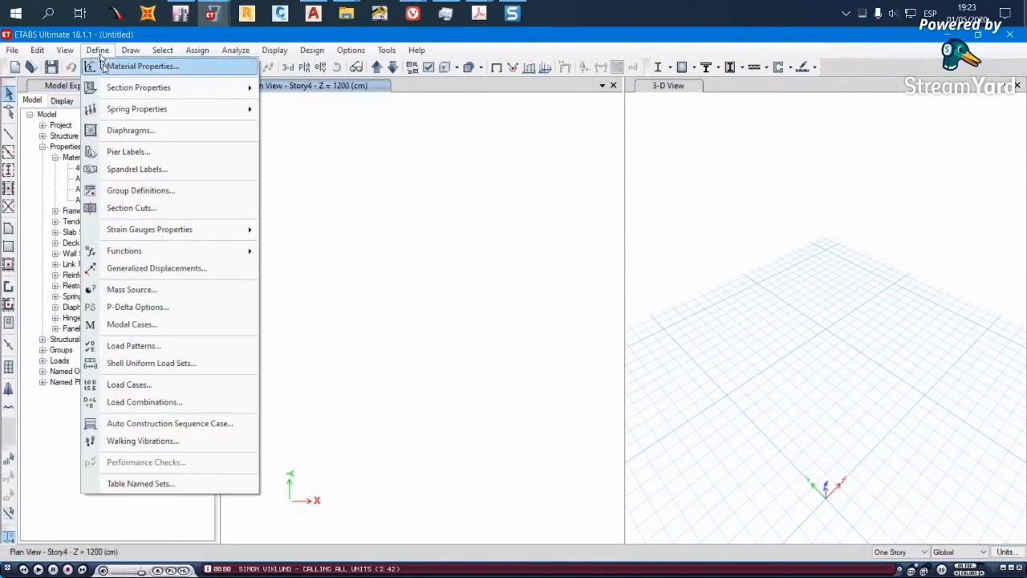
{"action": "mouse_move", "coordinate": [120, 87]}
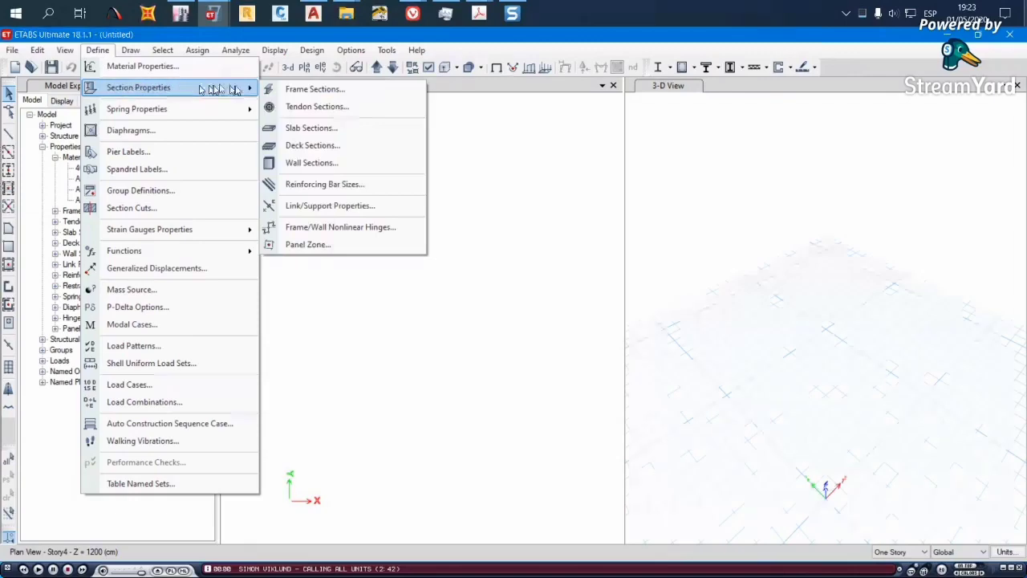
{"action": "left_click", "coordinate": [329, 186]}
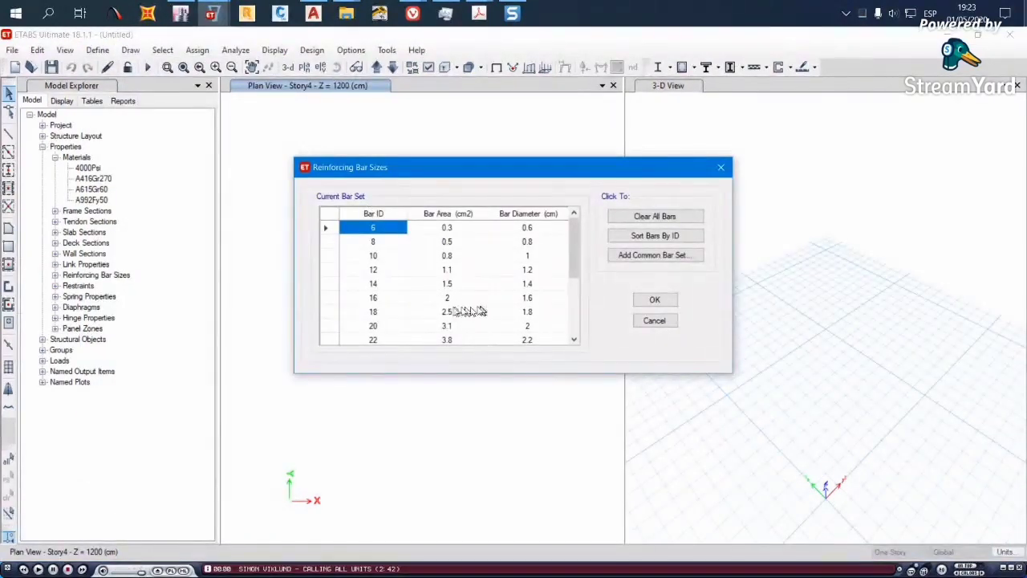
{"action": "left_click", "coordinate": [656, 216]}
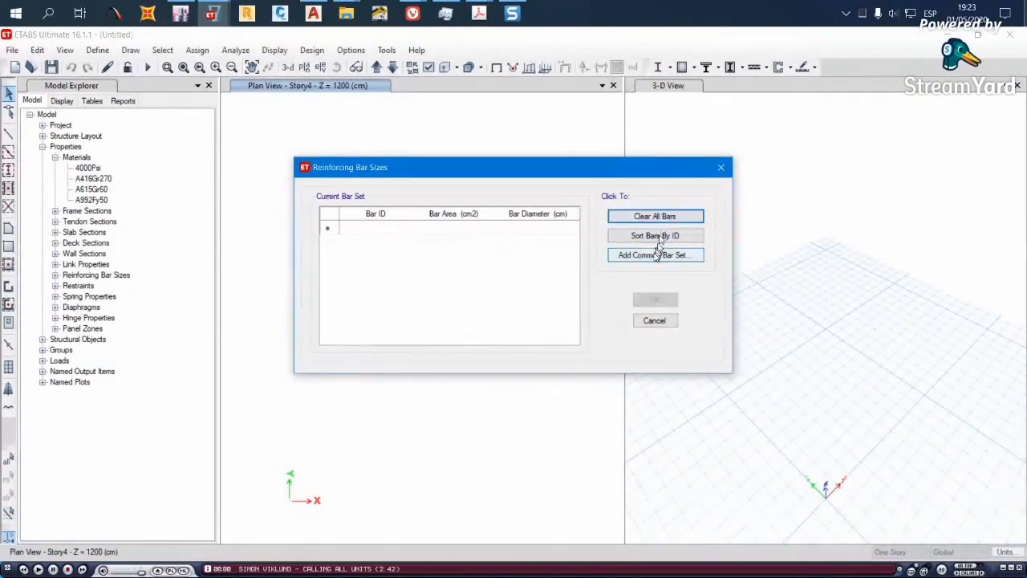
{"action": "left_click", "coordinate": [657, 255]}
{"action": "left_click", "coordinate": [476, 376]}
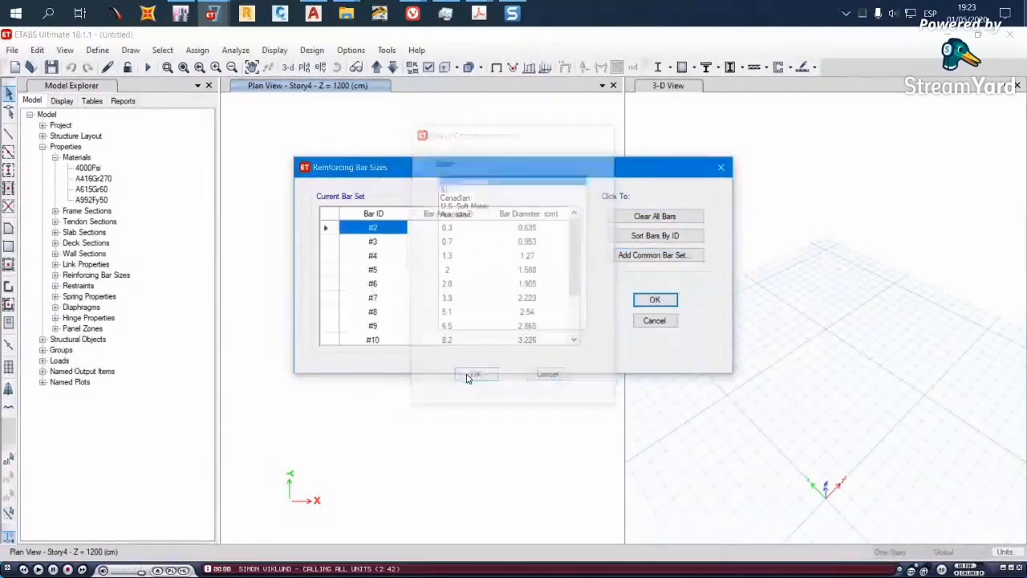
Check the areas of bars #4 and #6 in cm2, then close the bar sizes without saving
{"action": "left_click", "coordinate": [382, 256]}
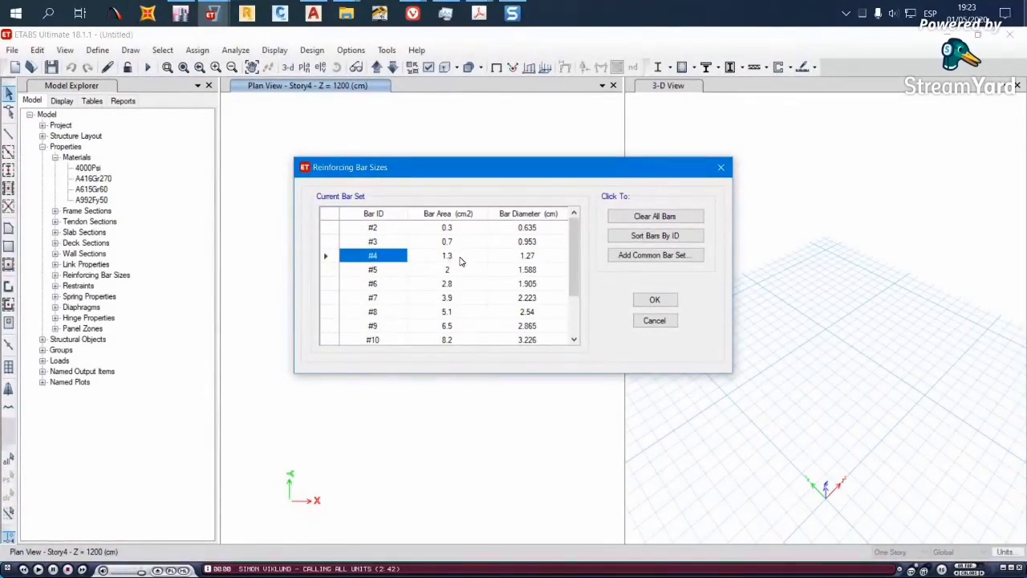
{"action": "left_click", "coordinate": [373, 285]}
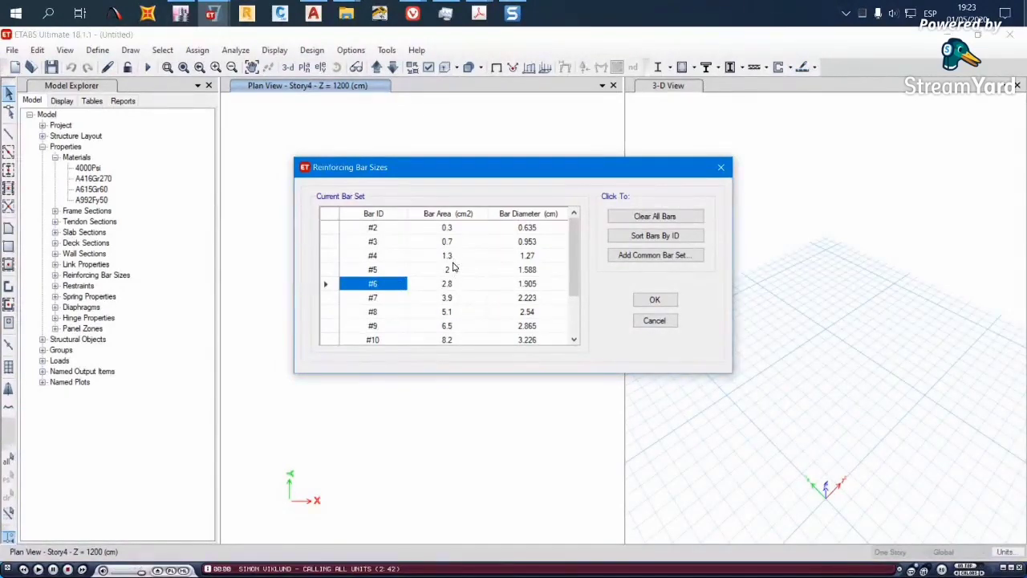
{"action": "key", "text": "Escape"}
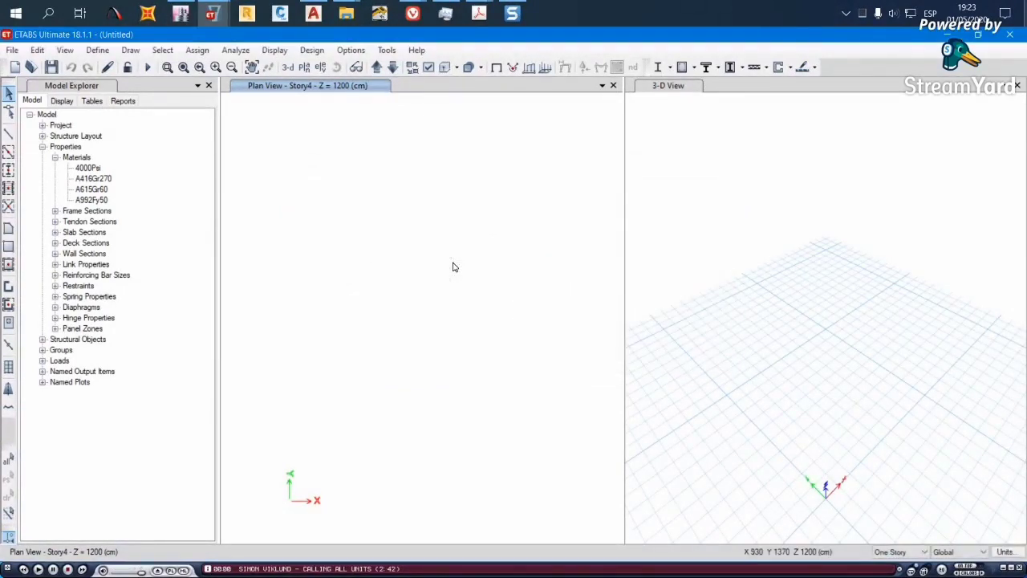
Set the decimal places of the section dimension Area to 2 in the display units, and reopen the units to check it
{"action": "key", "text": "shift+u"}
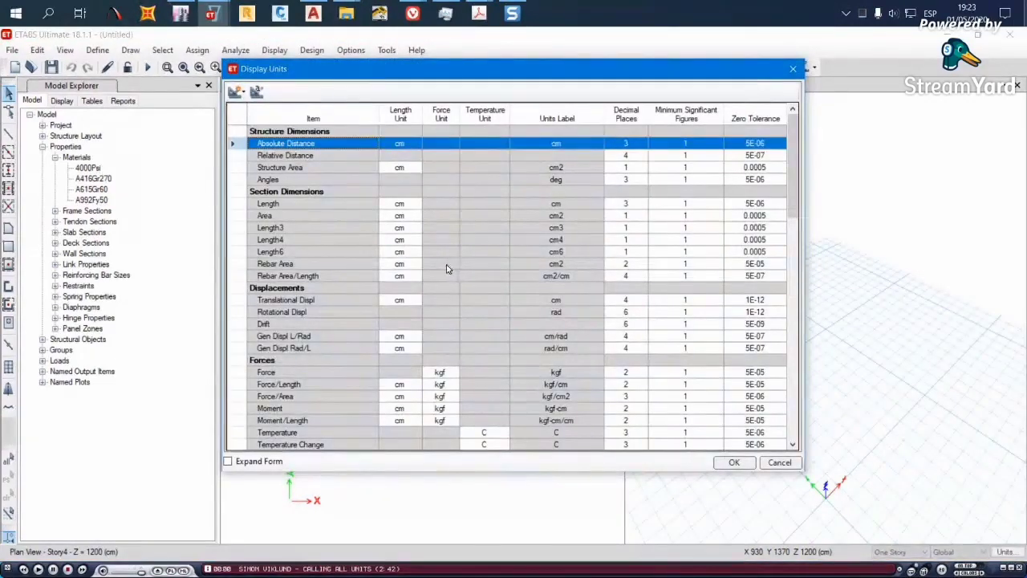
{"action": "left_click", "coordinate": [294, 216]}
{"action": "left_click", "coordinate": [629, 216]}
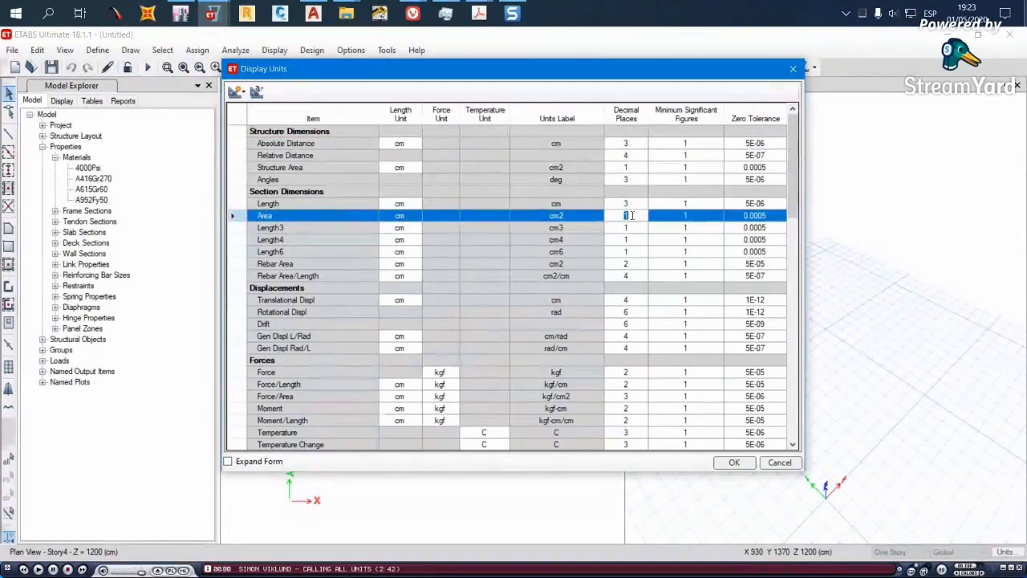
{"action": "type", "text": "2"}
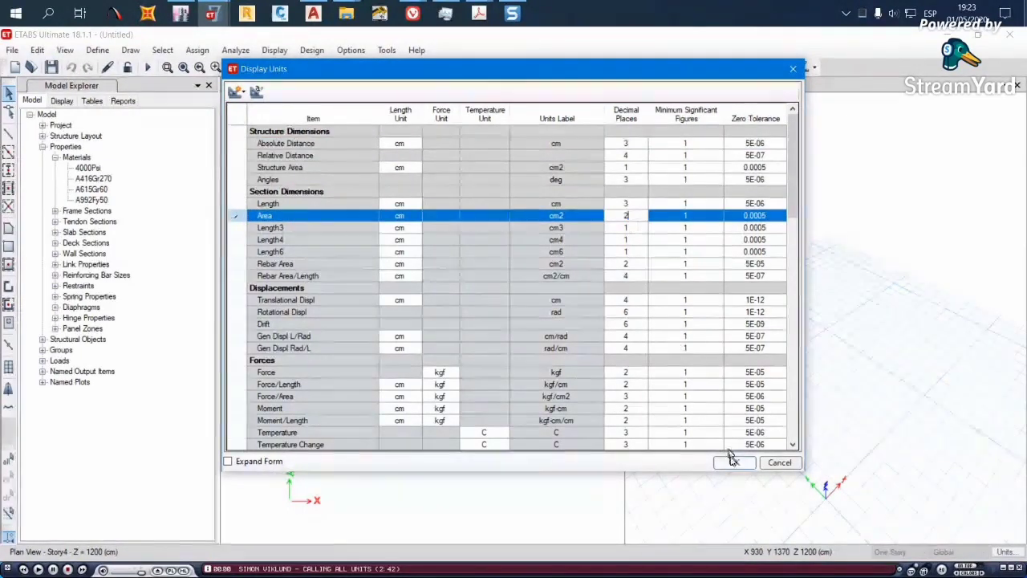
{"action": "left_click", "coordinate": [734, 462]}
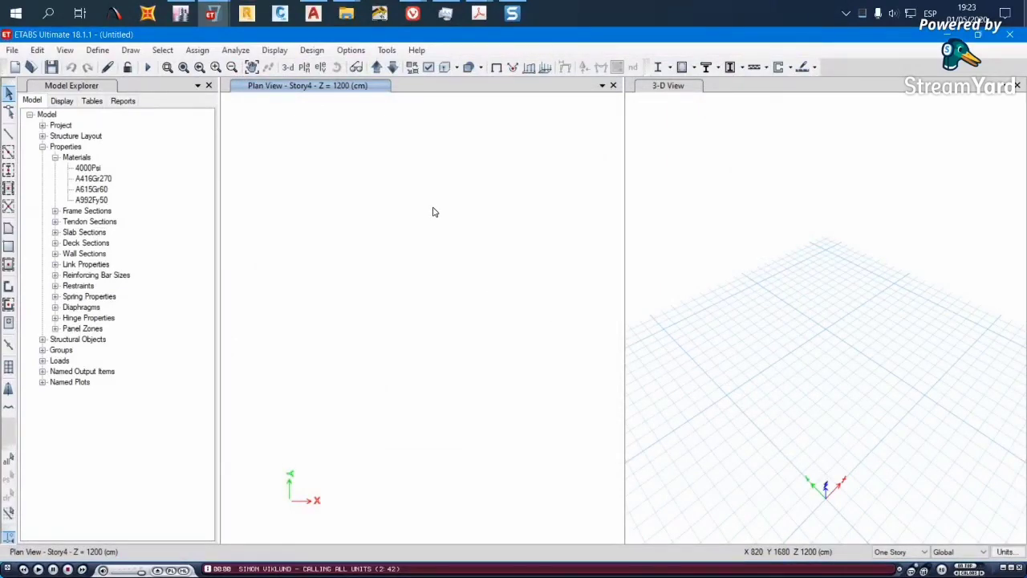
{"action": "key", "text": "shift+u"}
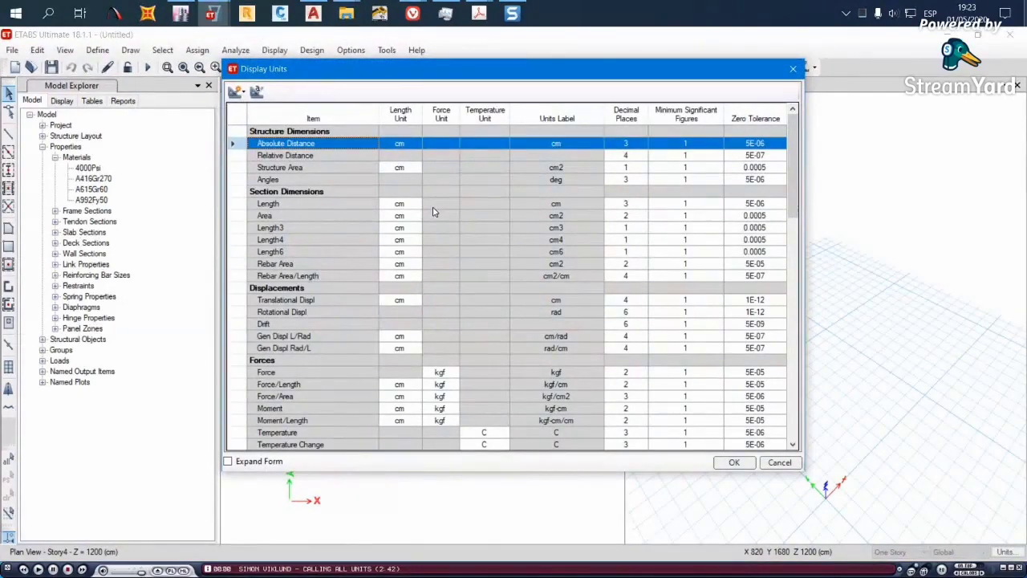
{"action": "left_click", "coordinate": [733, 463]}
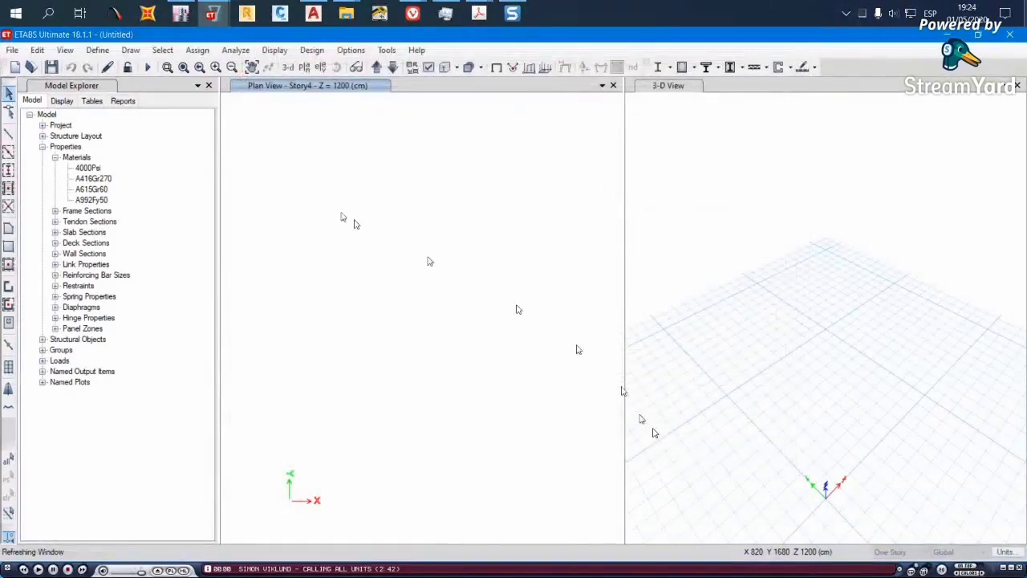
Clear all current reinforcing bar sizes and add the U.S. Customary common bar set in their place
{"action": "left_click", "coordinate": [98, 51]}
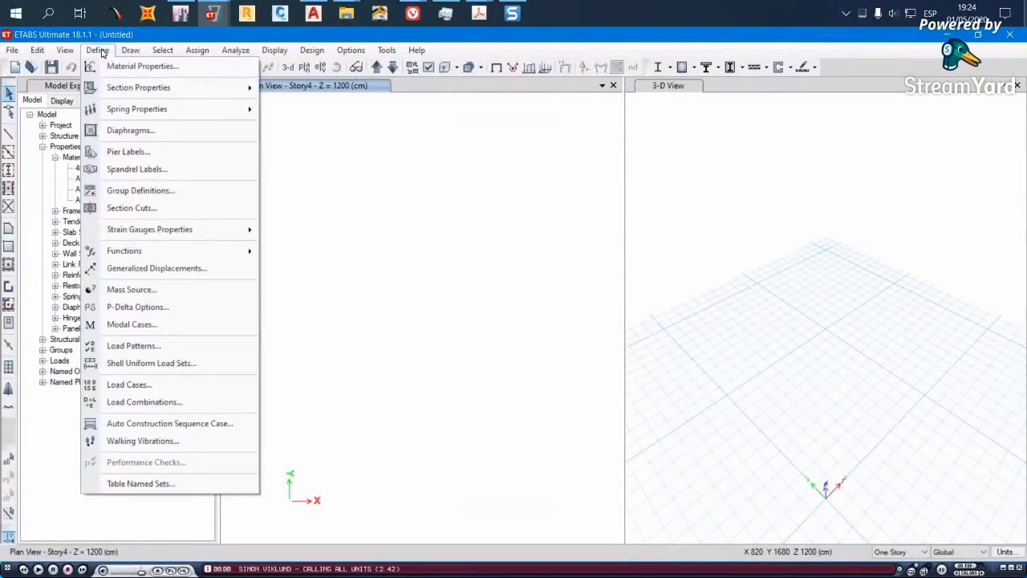
{"action": "mouse_move", "coordinate": [168, 87]}
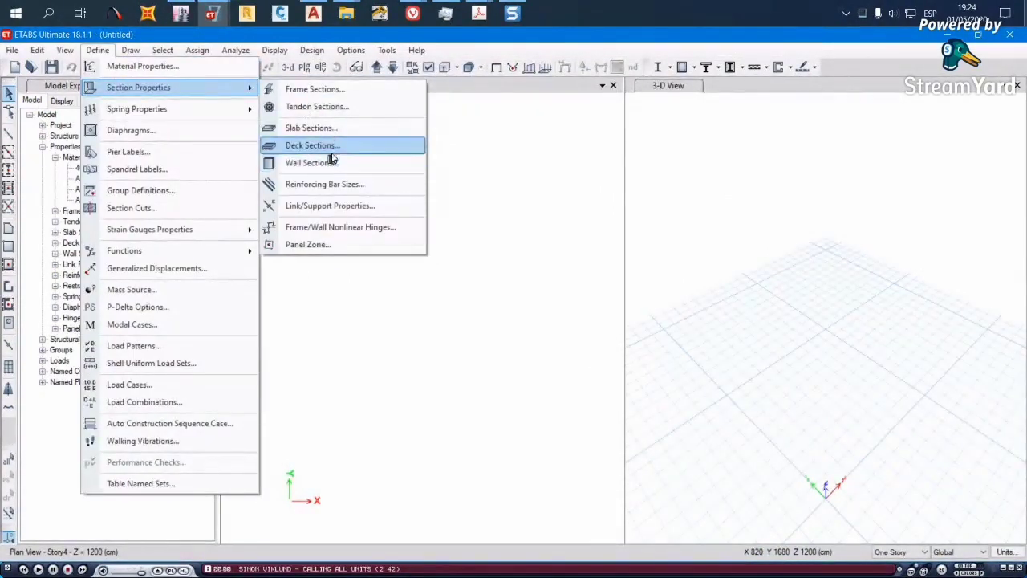
{"action": "left_click", "coordinate": [345, 184]}
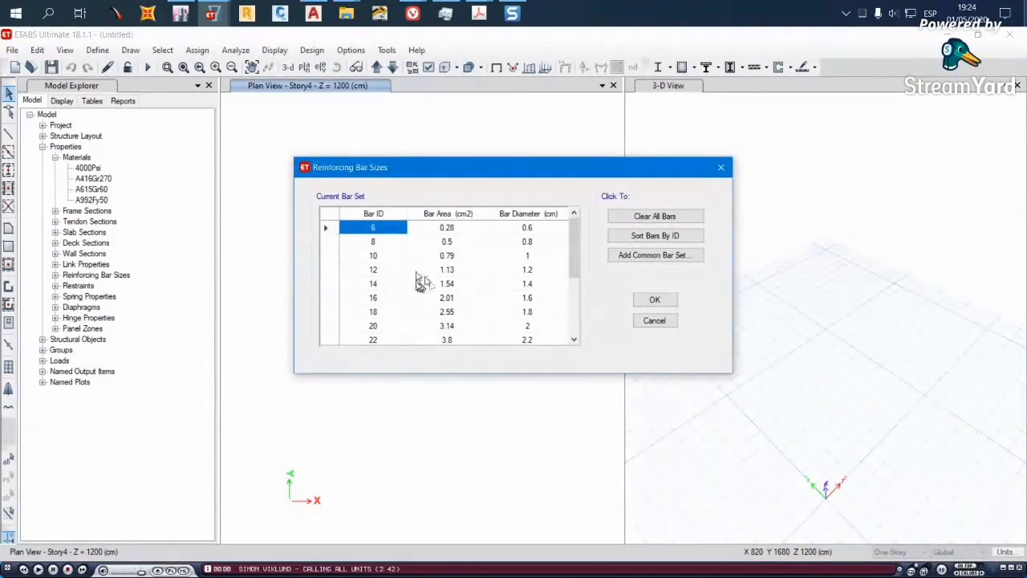
{"action": "left_click", "coordinate": [663, 216]}
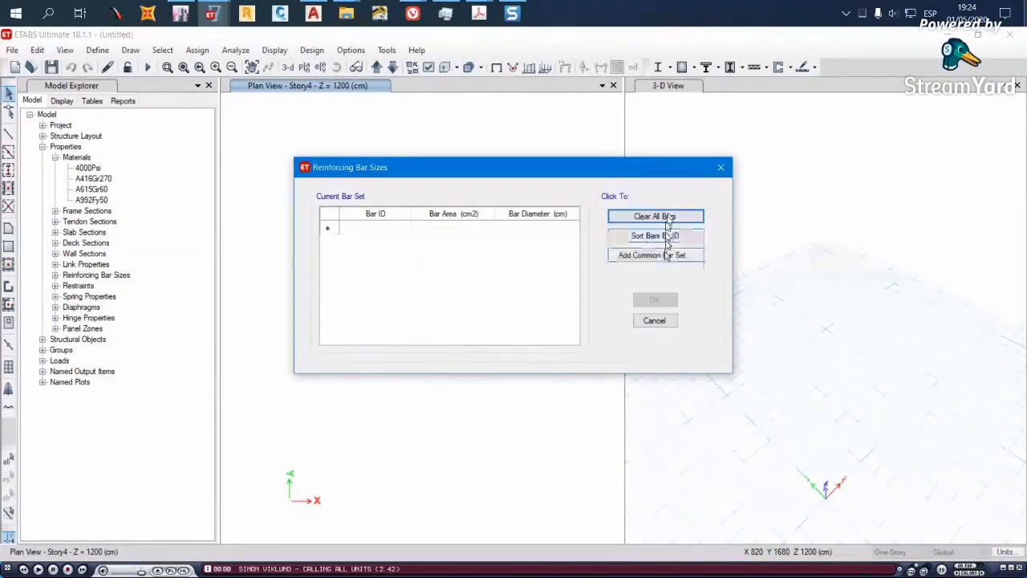
{"action": "left_click", "coordinate": [665, 255]}
{"action": "left_click", "coordinate": [476, 374]}
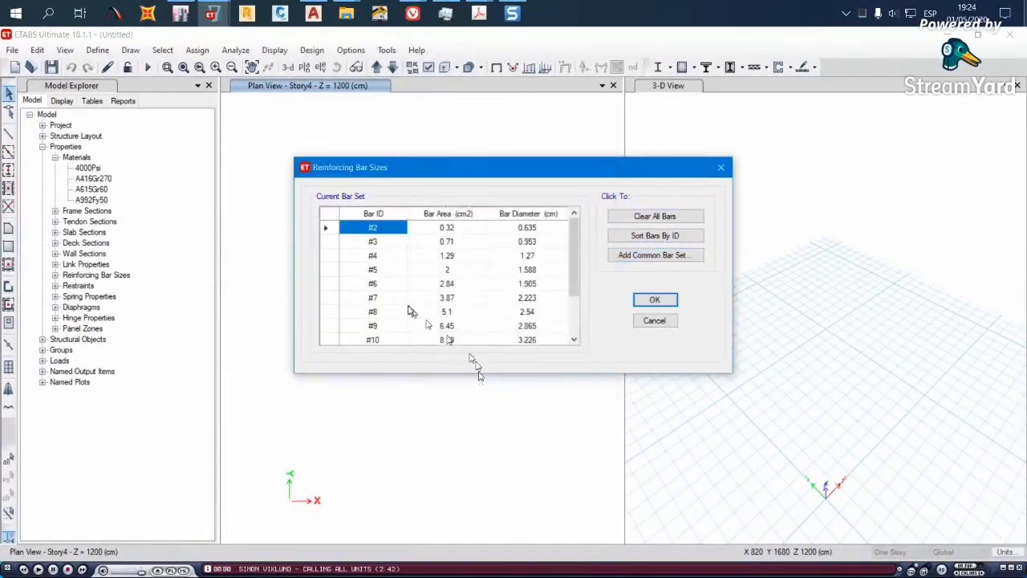
Check the areas of bars #4 and #6 in cm2 and save the new bar set
{"action": "left_click", "coordinate": [384, 257]}
{"action": "left_click", "coordinate": [454, 257]}
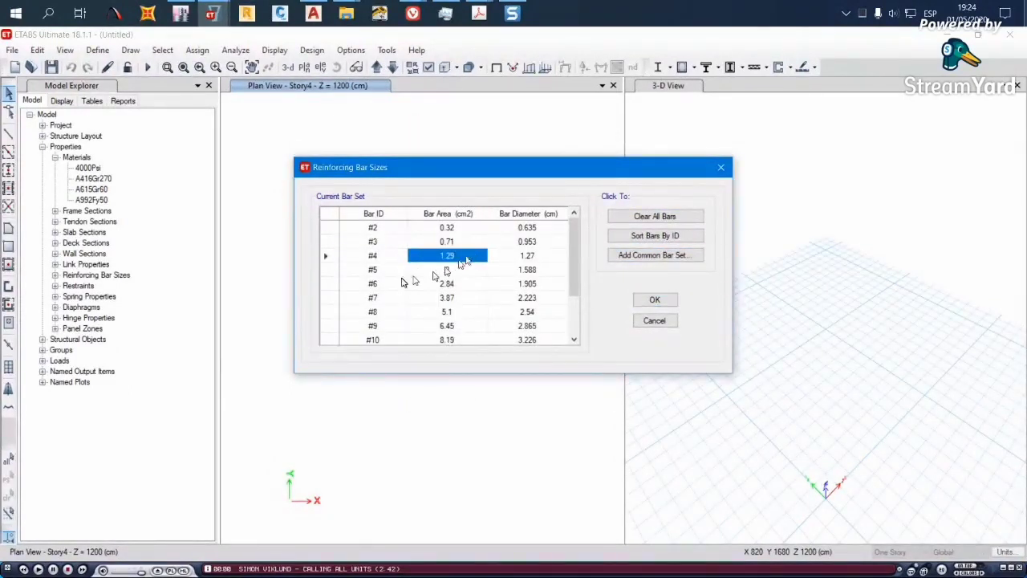
{"action": "left_click", "coordinate": [399, 284]}
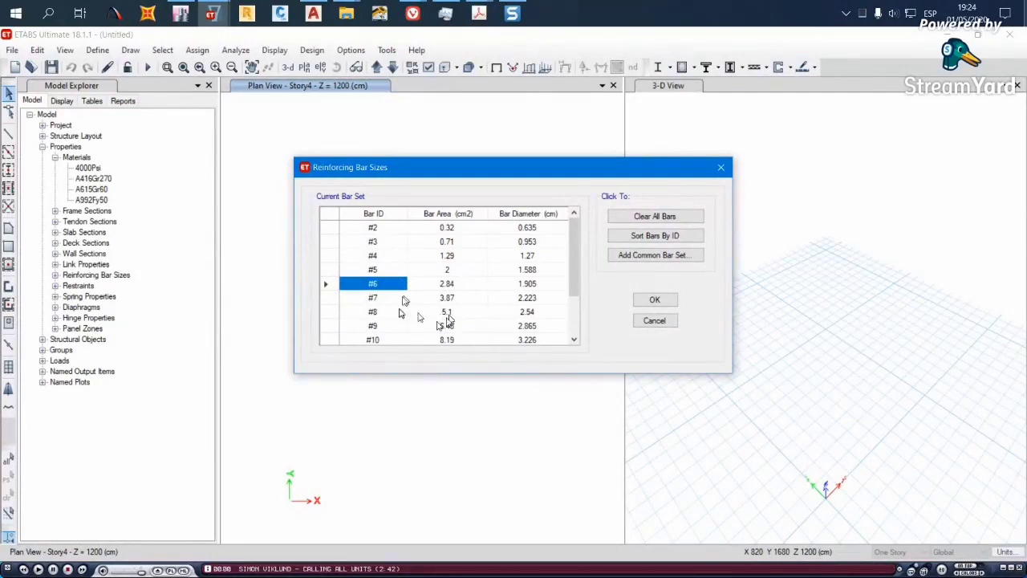
{"action": "left_click", "coordinate": [654, 300]}
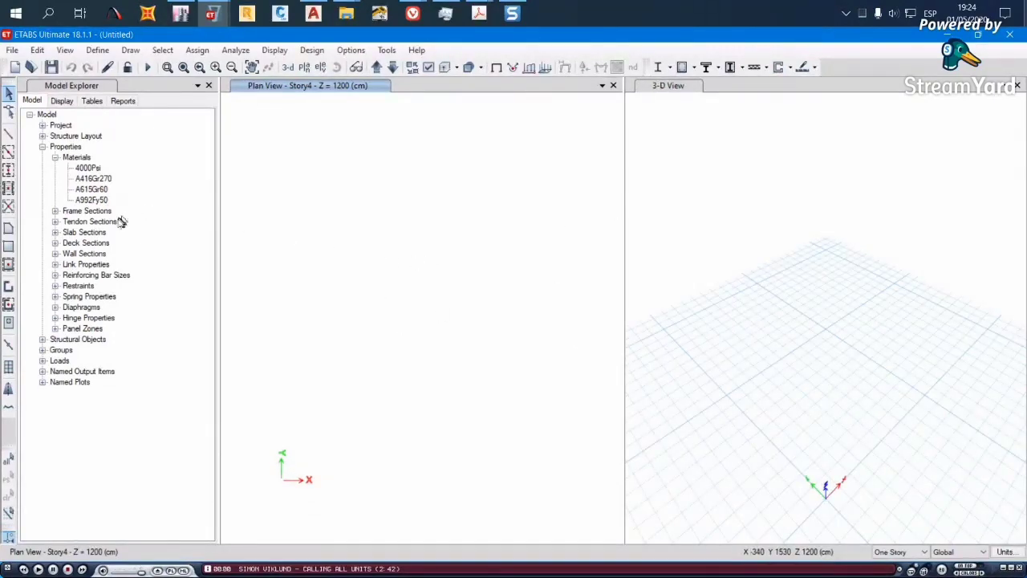
Switch to the ETABS DEMO 1 PDF in Acrobat and review the point about creating the model geometry
{"action": "left_click", "coordinate": [80, 211]}
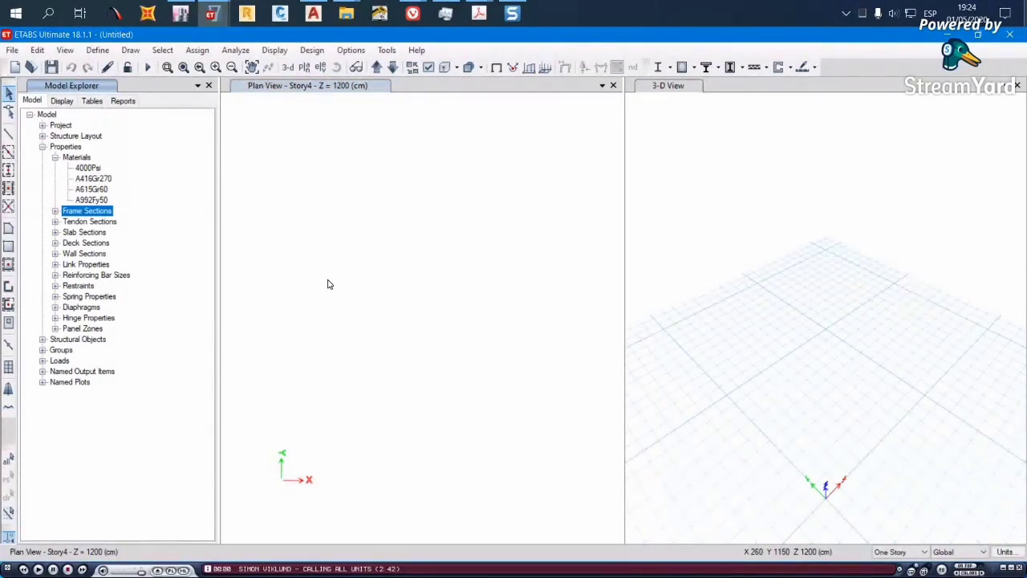
{"action": "left_click", "coordinate": [478, 13]}
{"action": "left_click", "coordinate": [486, 63]}
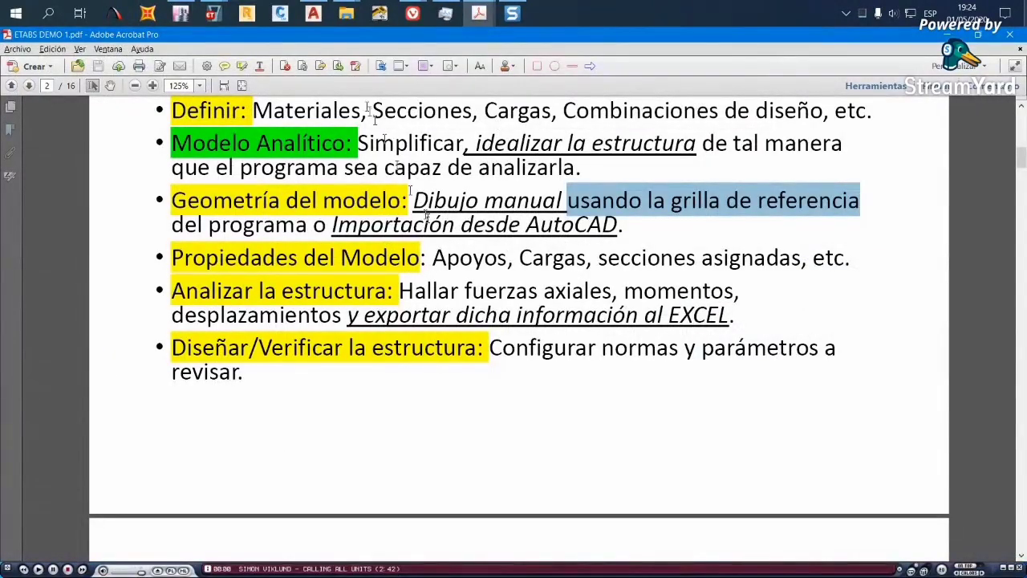
Switch to AutoCAD and open the drawing PORTICO 3D+MUROS.dwg from the dwg folder of ETABS DEMO
{"action": "left_click", "coordinate": [313, 14]}
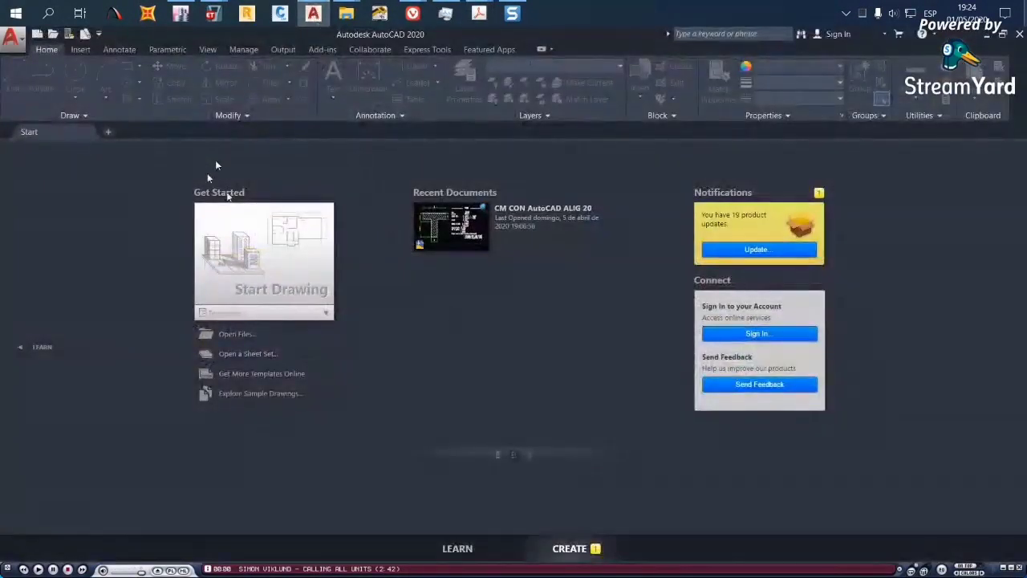
{"action": "left_click", "coordinate": [54, 35]}
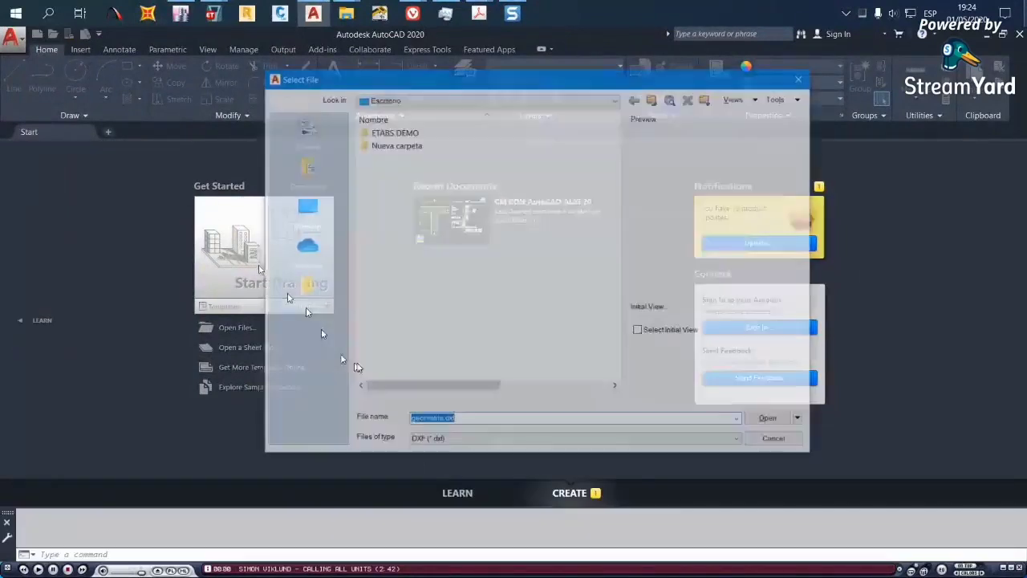
{"action": "double_click", "coordinate": [402, 133]}
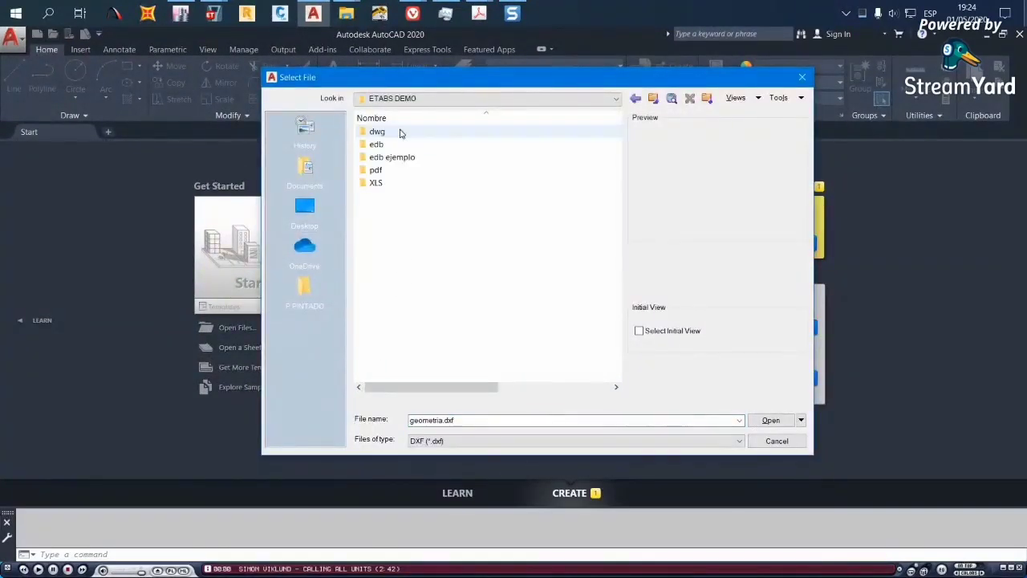
{"action": "double_click", "coordinate": [377, 131]}
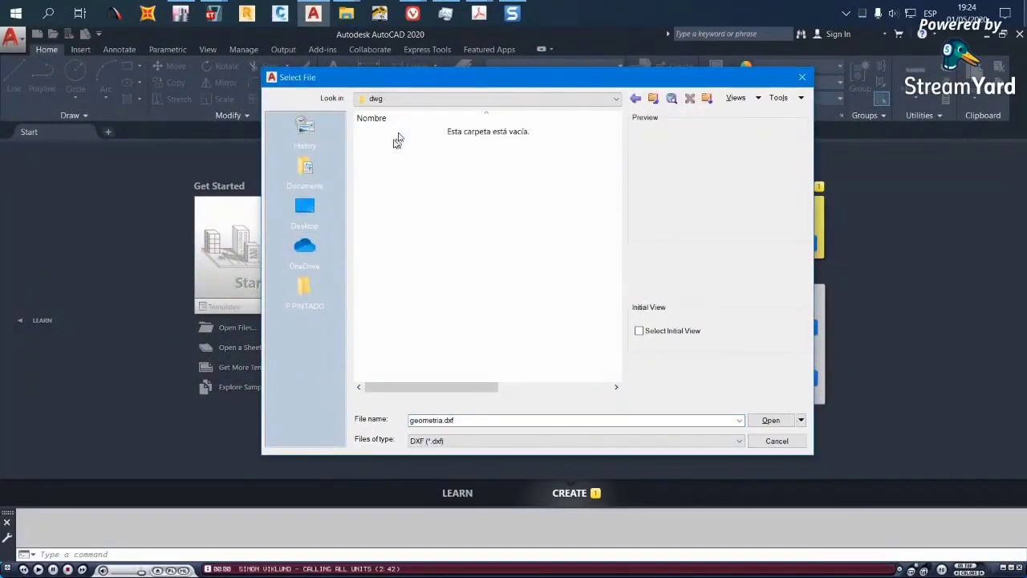
{"action": "left_click", "coordinate": [454, 441]}
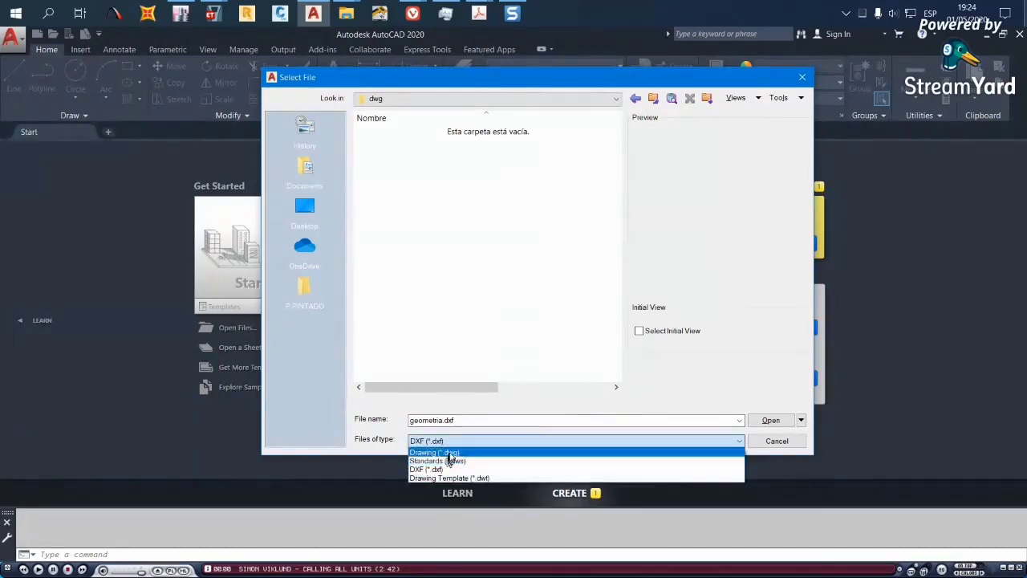
{"action": "left_click", "coordinate": [452, 459]}
{"action": "left_click", "coordinate": [425, 183]}
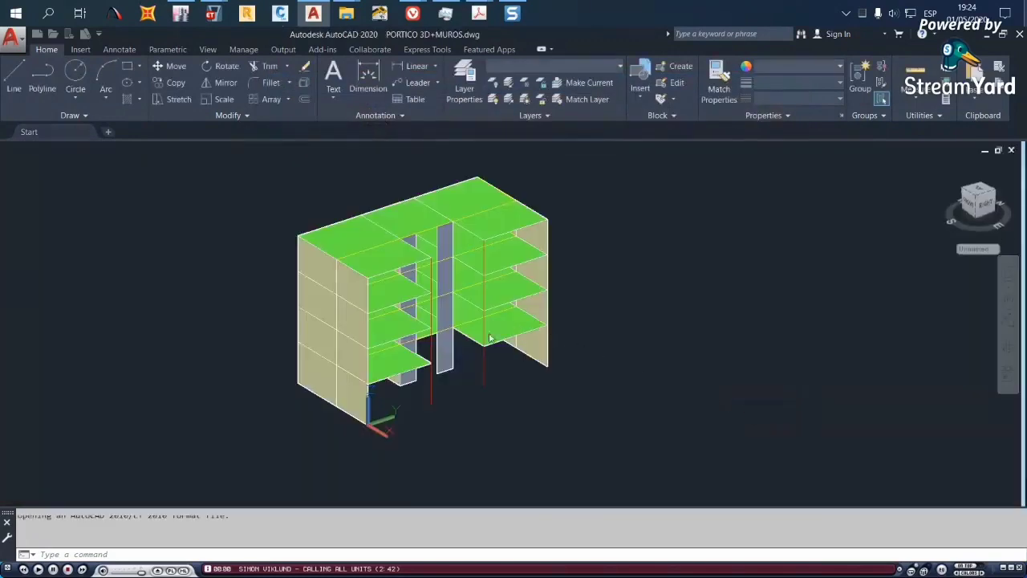
{"action": "mouse_move", "coordinate": [443, 361]}
{"action": "middle_mouse_down", "text": "shift"}
{"action": "mouse_move", "coordinate": [514, 354]}
{"action": "mouse_move", "coordinate": [456, 348]}
{"action": "mouse_move", "coordinate": [425, 325]}
{"action": "mouse_move", "coordinate": [551, 371]}
{"action": "mouse_move", "coordinate": [454, 394]}
{"action": "mouse_move", "coordinate": [347, 358]}
{"action": "mouse_move", "coordinate": [471, 366]}
{"action": "mouse_move", "coordinate": [425, 367]}
{"action": "mouse_move", "coordinate": [435, 371]}
{"action": "middle_mouse_up", "text": "shift"}
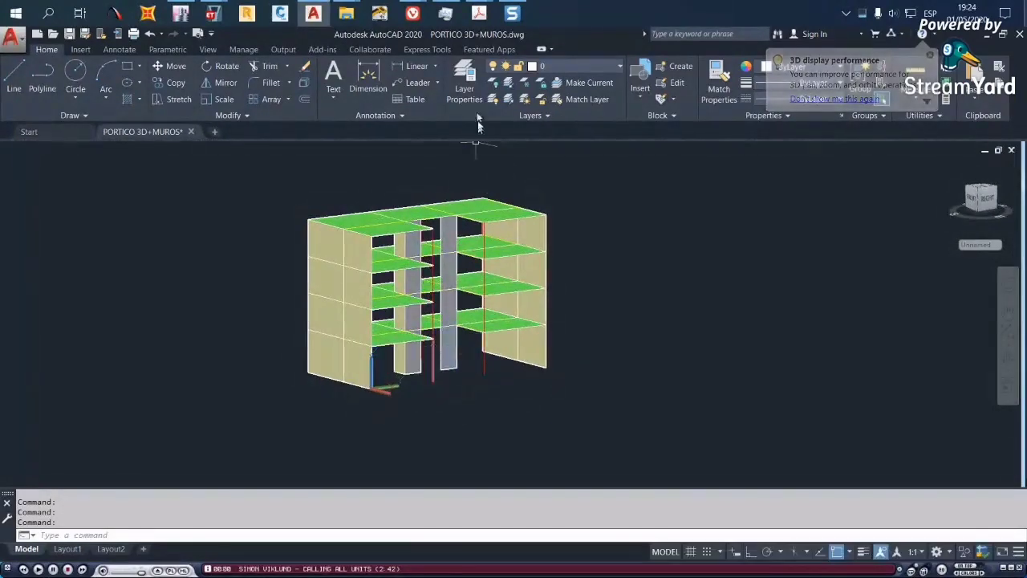
Switch back to the ETABS DEMO 1 PDF and find the page on requirements for importing from AutoCAD
{"action": "mouse_move", "coordinate": [479, 14]}
{"action": "left_click", "coordinate": [498, 98]}
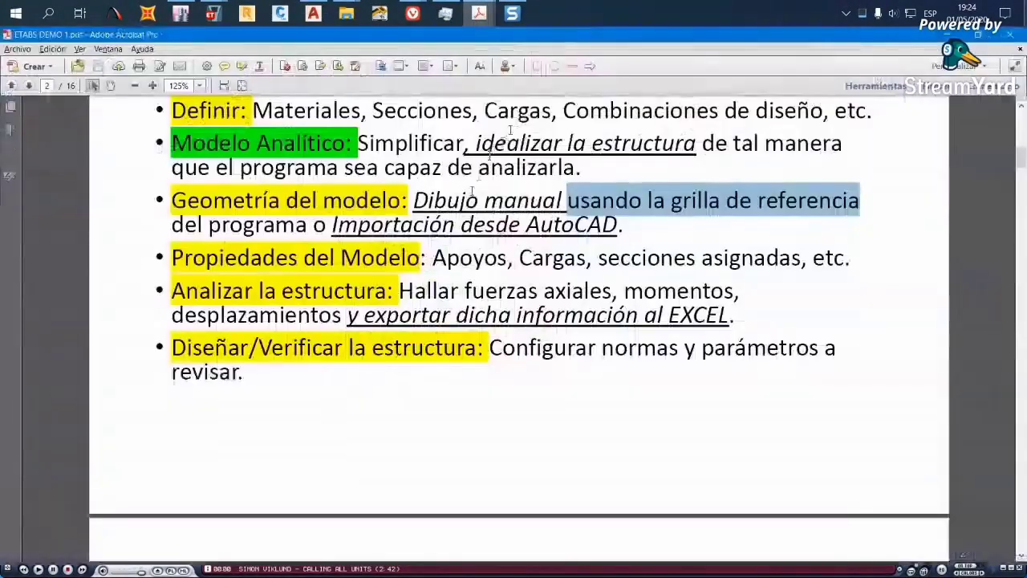
{"action": "scroll", "coordinate": [457, 277], "scroll_direction": "down", "scroll_amount": 10}
{"action": "scroll", "coordinate": [456, 281], "scroll_direction": "down", "scroll_amount": 15}
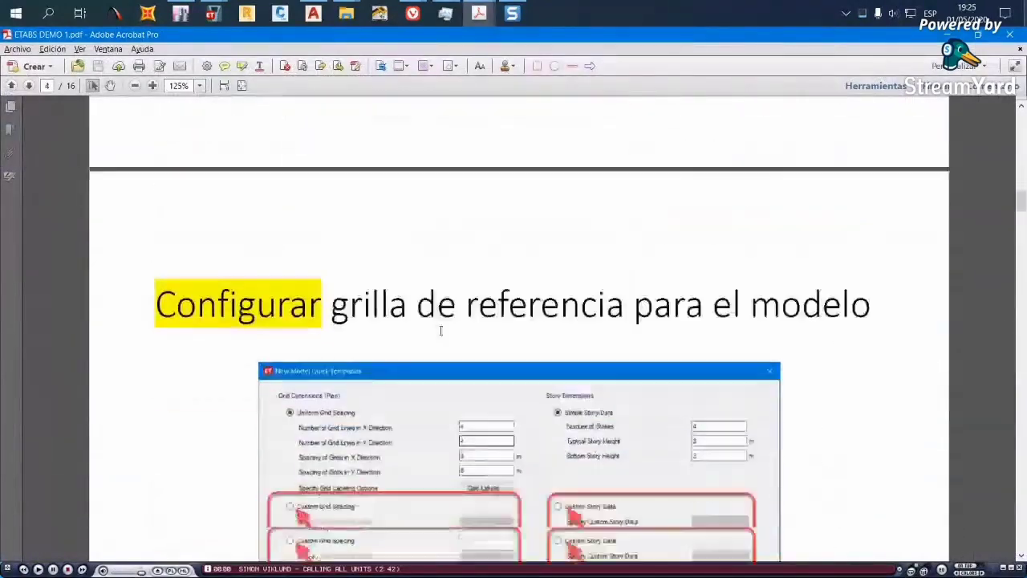
{"action": "scroll", "coordinate": [449, 317], "scroll_direction": "down", "scroll_amount": 8}
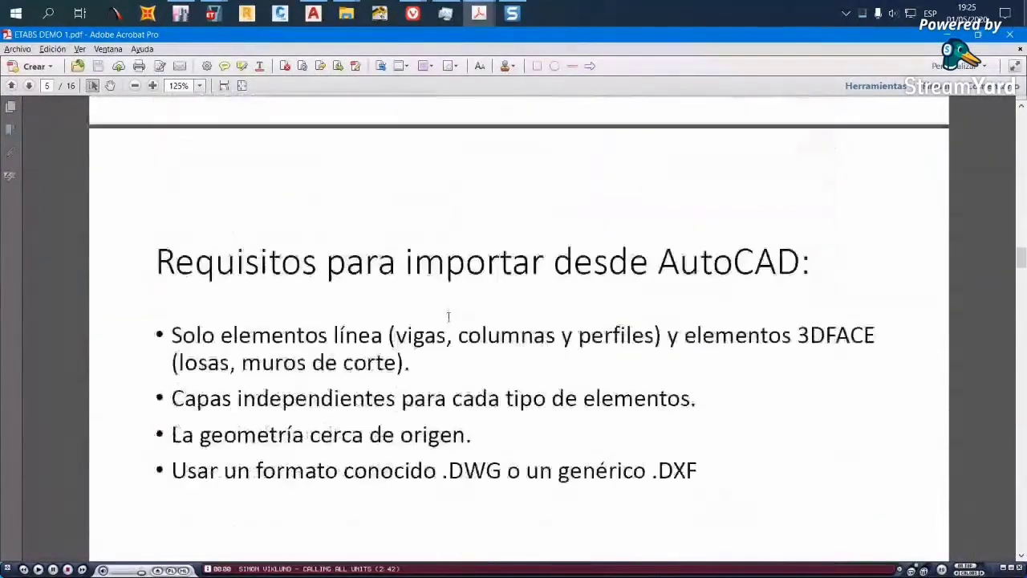
{"action": "scroll", "coordinate": [449, 319], "scroll_direction": "up", "scroll_amount": 1}
{"action": "scroll", "coordinate": [470, 300], "scroll_direction": "up", "scroll_amount": 1, "text": "ctrl"}
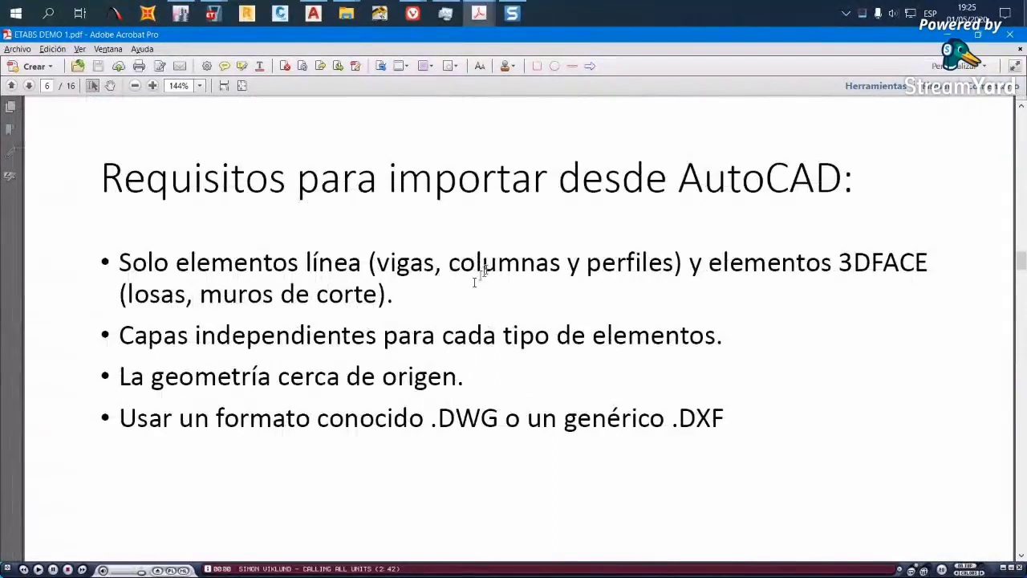
{"action": "scroll", "coordinate": [537, 232], "scroll_direction": "down", "scroll_amount": 1}
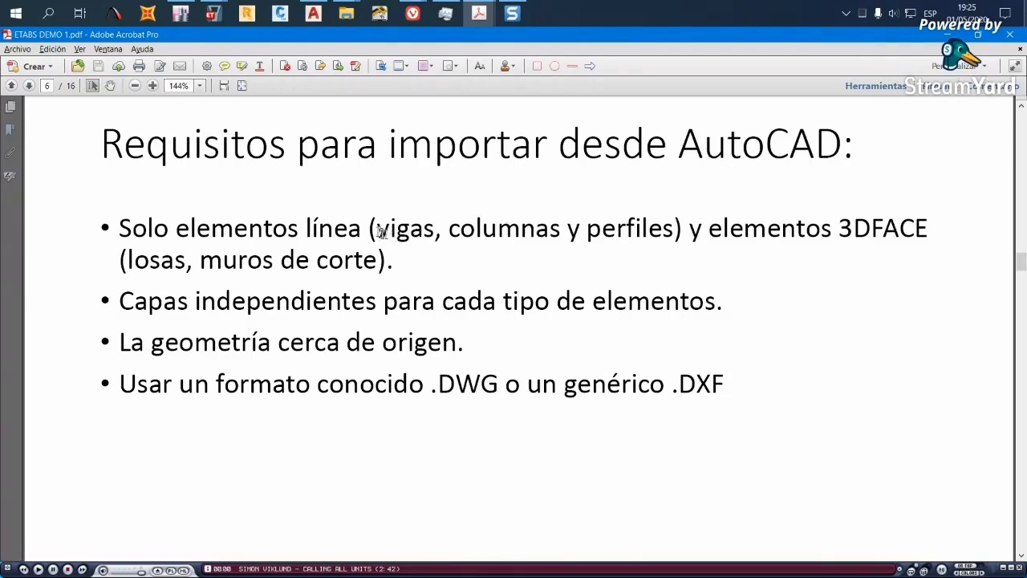
Highlight in the first requirement the line elements (beams, columns, profiles) and the 3DFACE elements (slabs, shear walls)
{"action": "left_click_drag", "start_coordinate": [371, 229], "coordinate": [633, 228]}
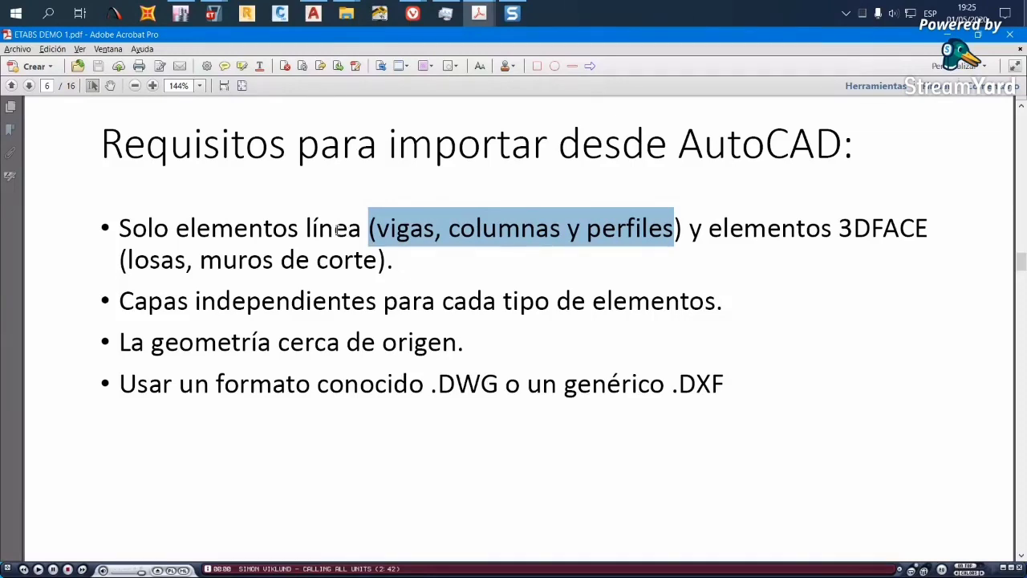
{"action": "left_click", "coordinate": [385, 243]}
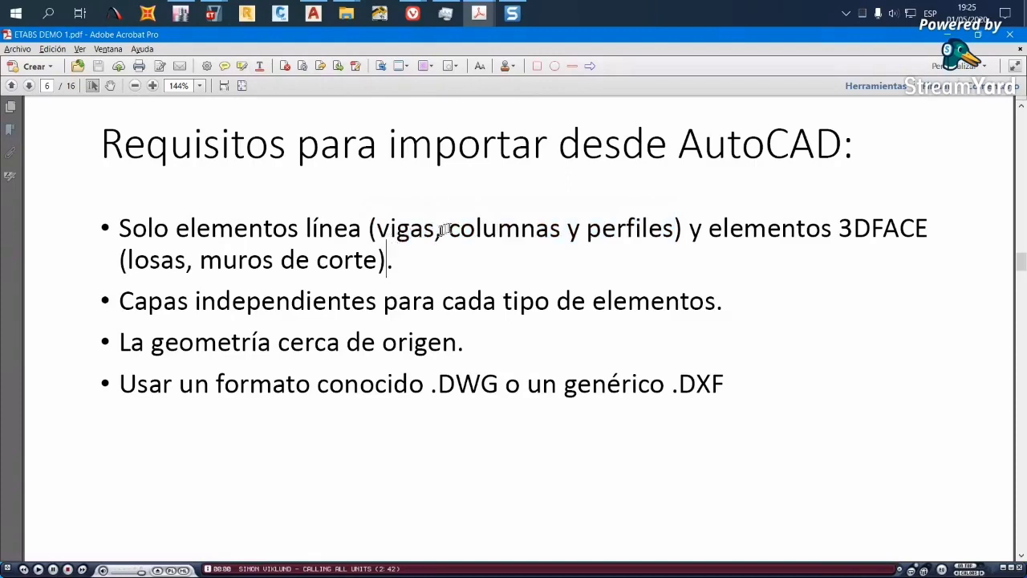
{"action": "double_click", "coordinate": [440, 230]}
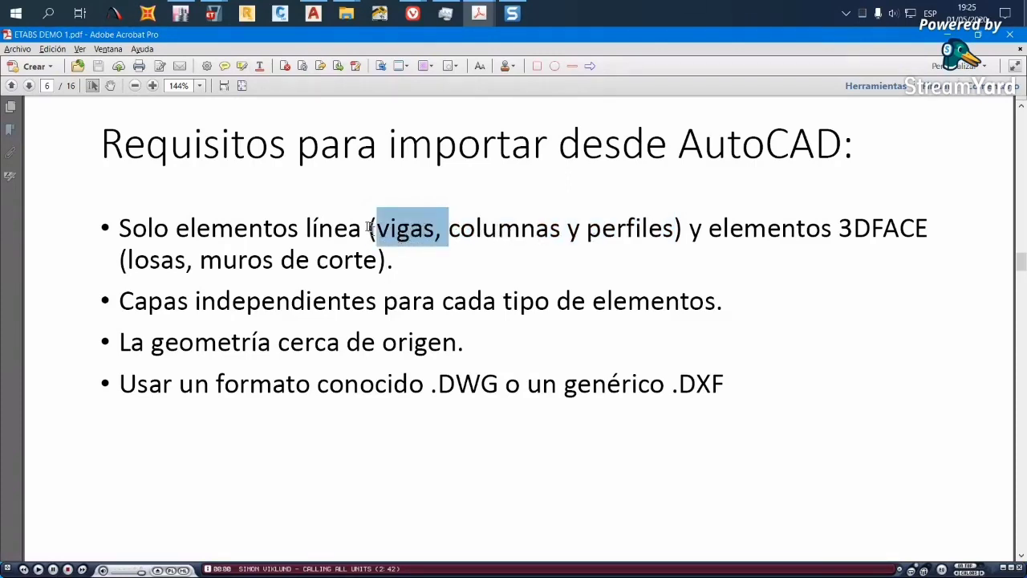
{"action": "left_click_drag", "start_coordinate": [366, 228], "coordinate": [305, 232]}
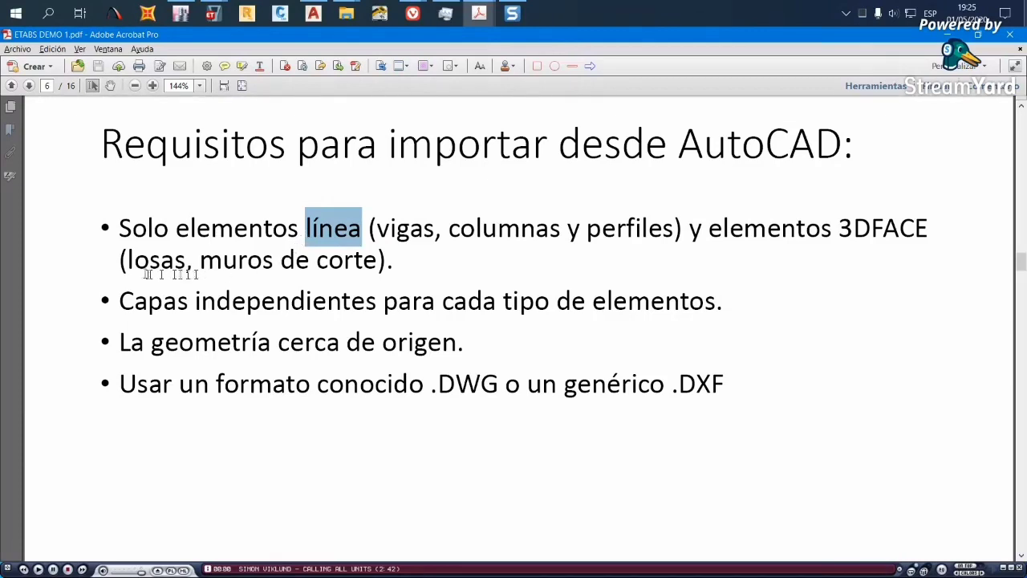
{"action": "left_click_drag", "start_coordinate": [128, 266], "coordinate": [351, 268]}
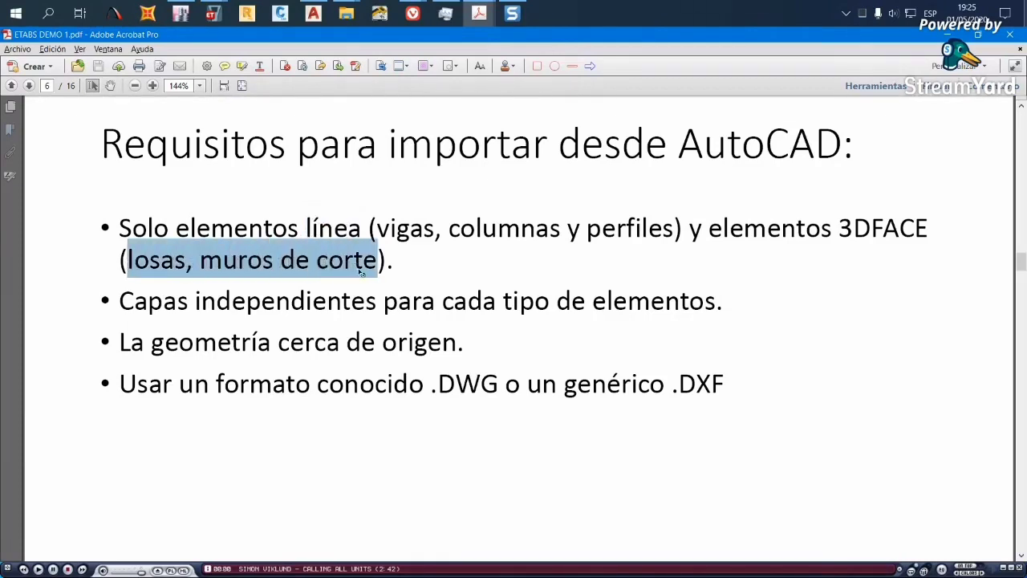
{"action": "left_click_drag", "start_coordinate": [835, 228], "coordinate": [929, 230]}
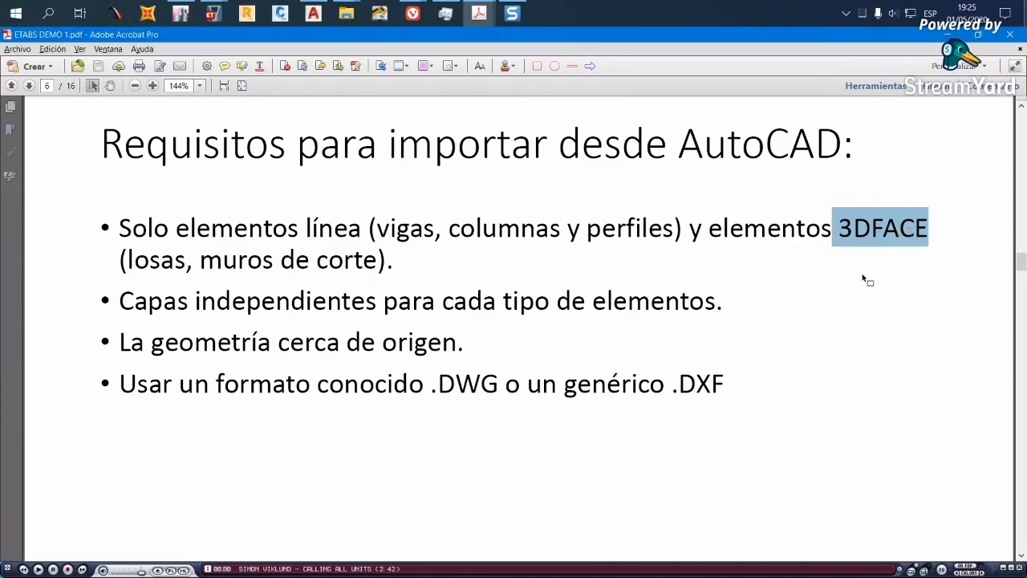
Switch to AutoCAD, list the properties of the lowest red column line beside the far wall, and close the listing
{"action": "left_click", "coordinate": [313, 14]}
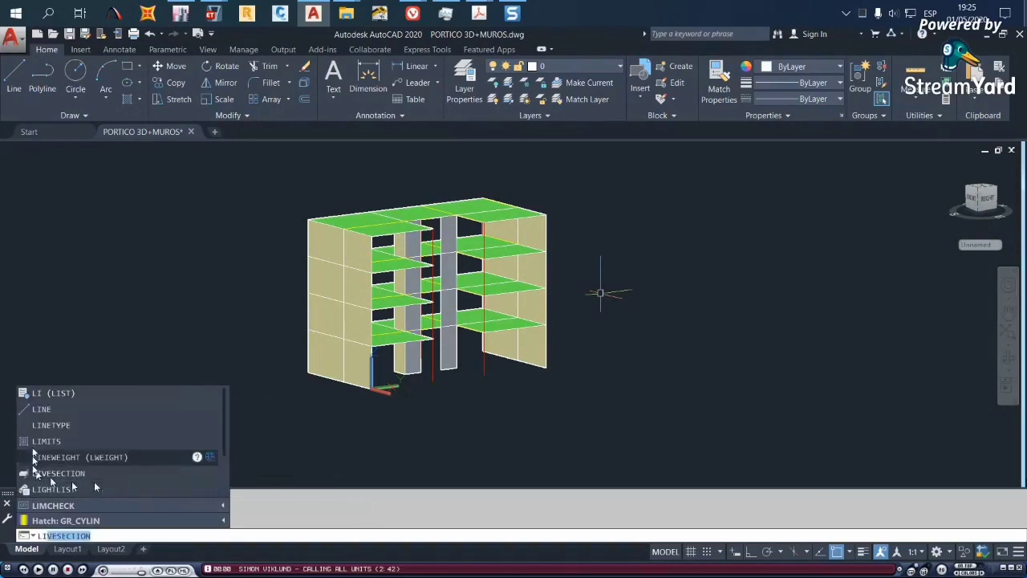
{"action": "left_click", "coordinate": [64, 394]}
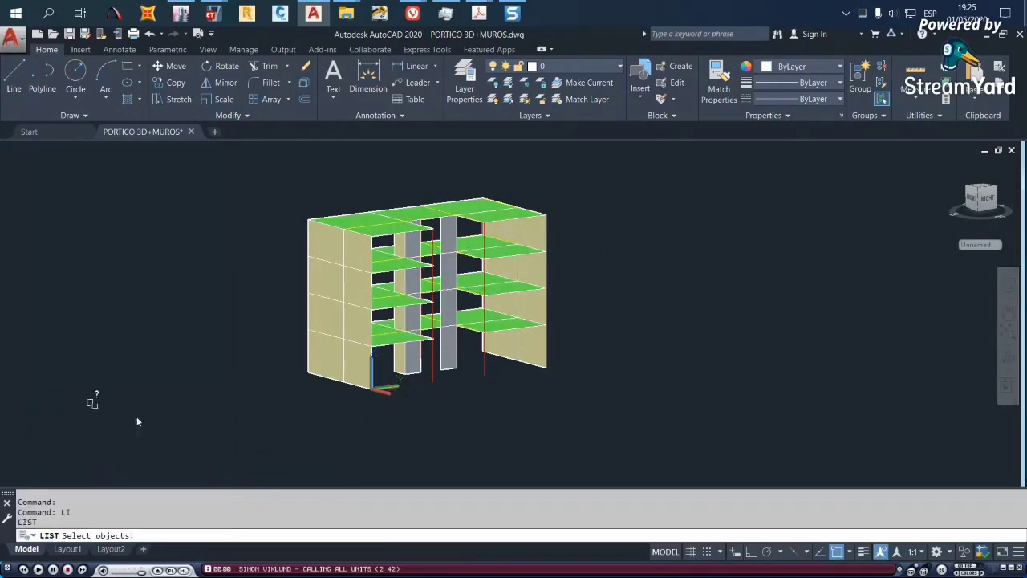
{"action": "scroll", "coordinate": [480, 401], "scroll_direction": "up", "scroll_amount": 2}
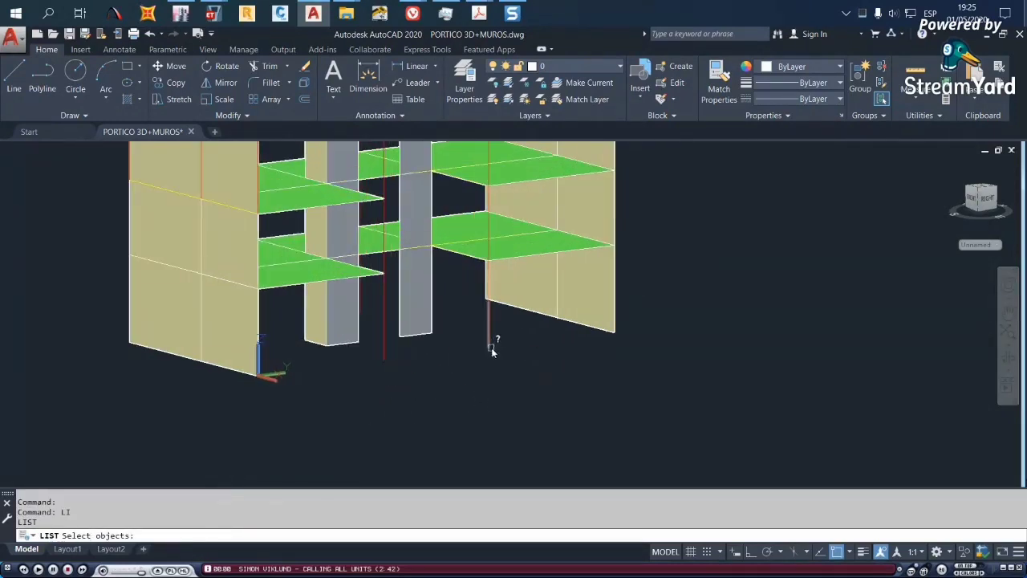
{"action": "scroll", "coordinate": [489, 345], "scroll_direction": "up", "scroll_amount": 1}
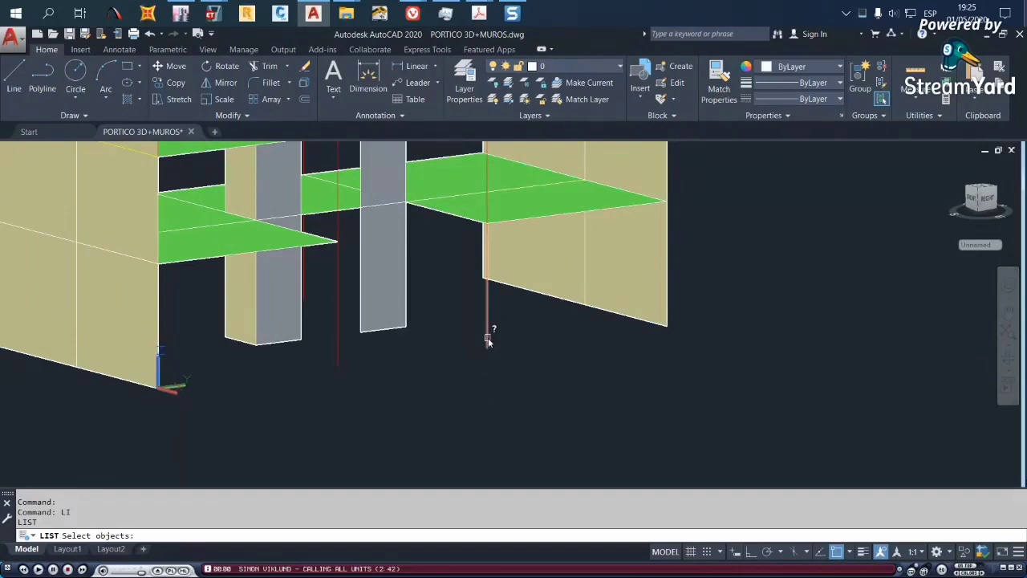
{"action": "left_click", "coordinate": [487, 337]}
{"action": "key", "text": "Return"}
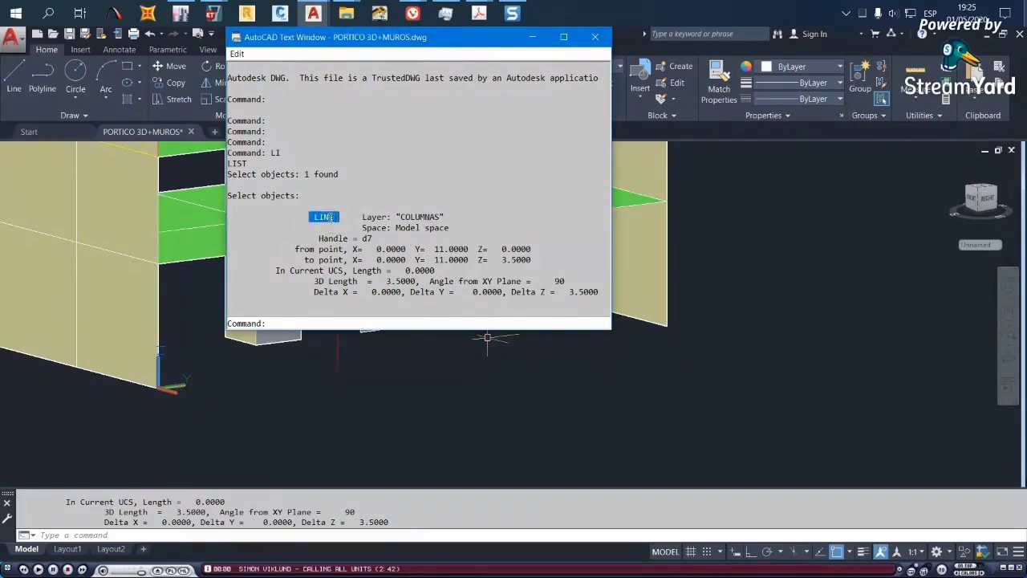
{"action": "key", "text": "Escape"}
{"action": "key", "text": "Escape"}
{"action": "key", "text": "Escape"}
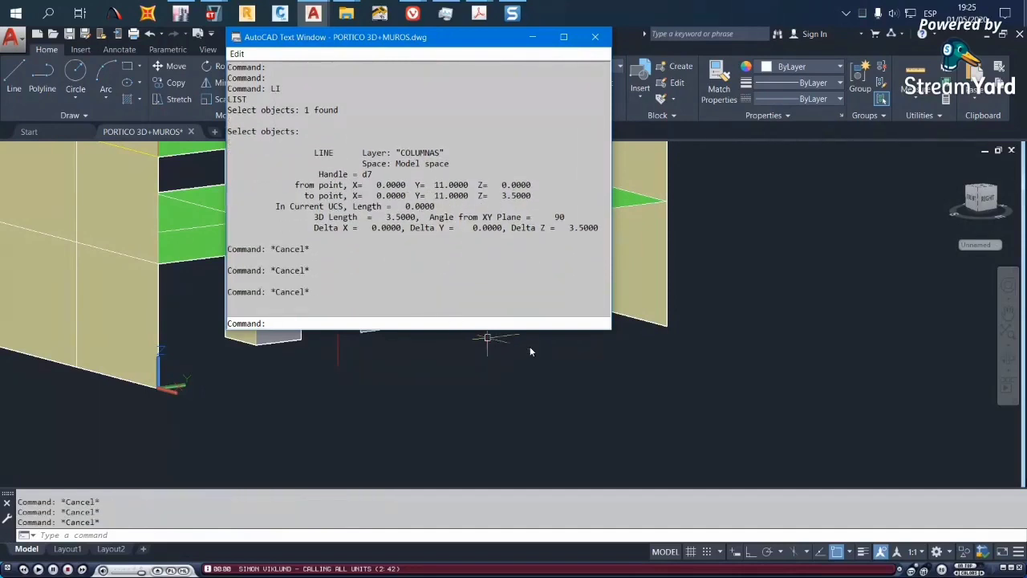
{"action": "key", "text": "F2"}
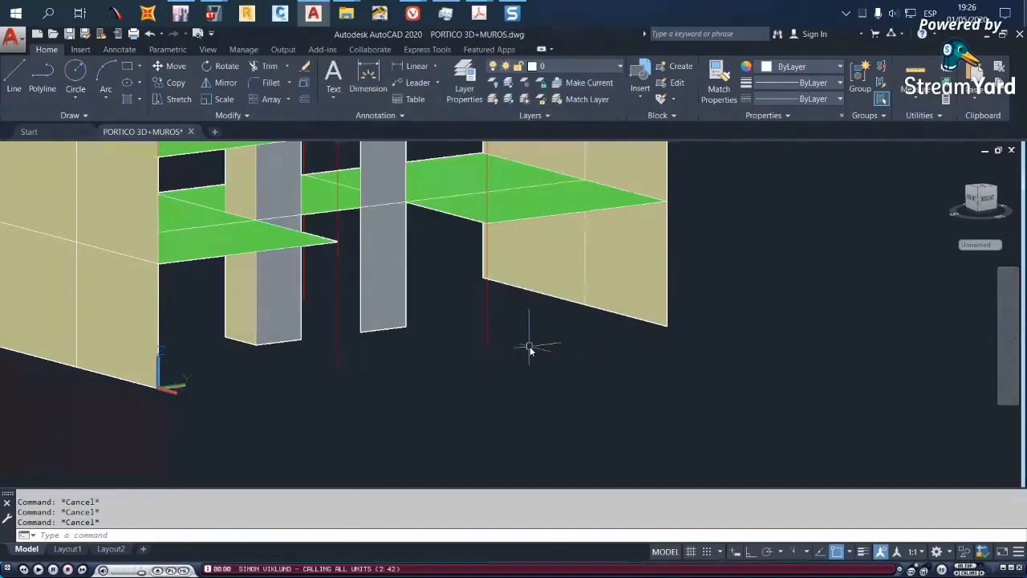
List the properties of the outer ground-floor panel of the end wall, highlight its 3D FACE type, and close the listing
{"action": "type", "text": "LI"}
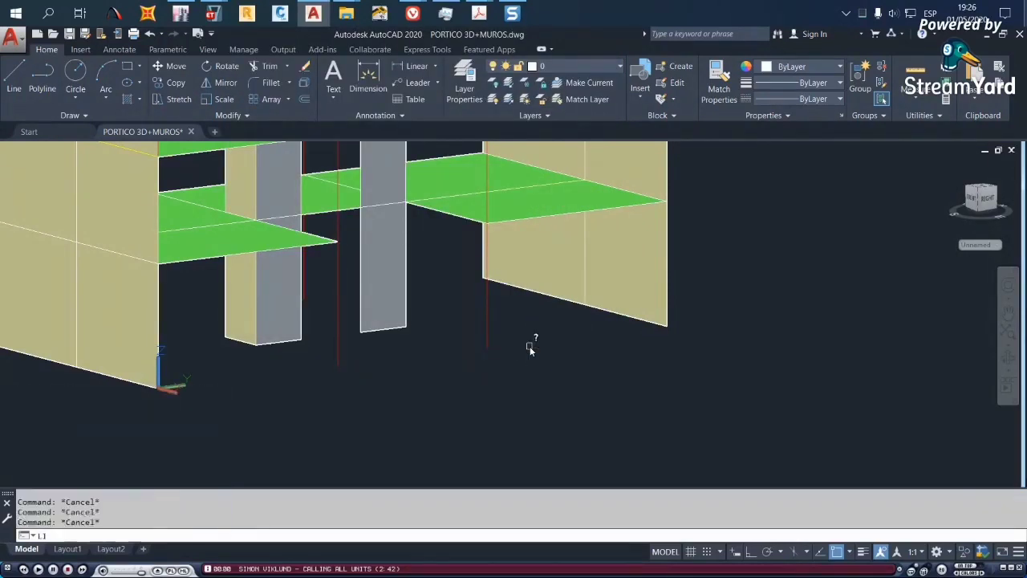
{"action": "key", "text": "Return"}
{"action": "middle_click_drag", "start_coordinate": [651, 383], "coordinate": [530, 390], "text": "shift"}
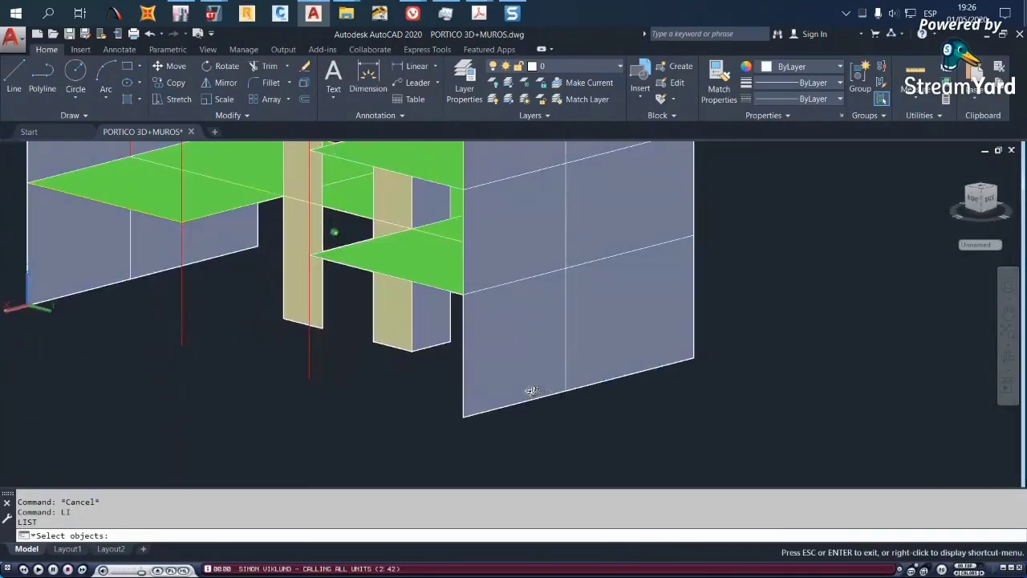
{"action": "left_click", "coordinate": [629, 333]}
{"action": "key", "text": "Return"}
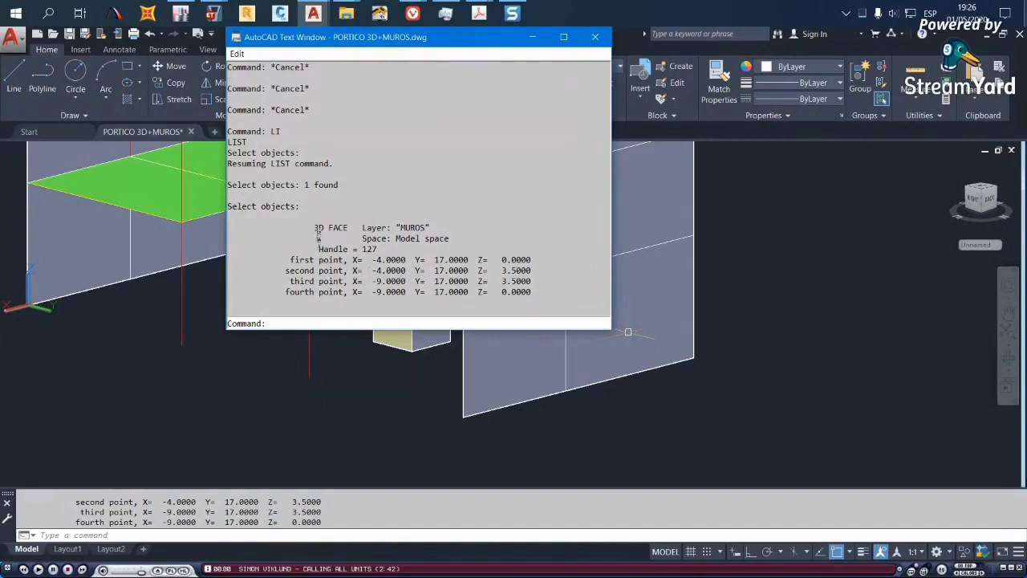
{"action": "left_click_drag", "start_coordinate": [314, 227], "coordinate": [350, 228]}
{"action": "key", "text": "Escape"}
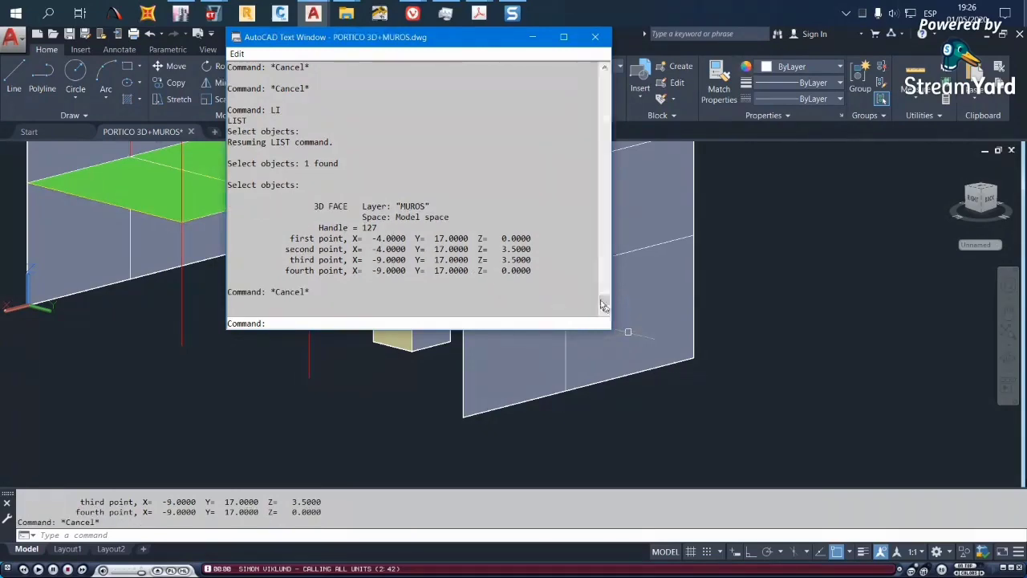
{"action": "left_click", "coordinate": [595, 37]}
Switch to the ETABS DEMO 1 PDF and highlight the second requirement, on independent layers for each element type
{"action": "scroll", "coordinate": [438, 382], "scroll_direction": "down", "scroll_amount": 3}
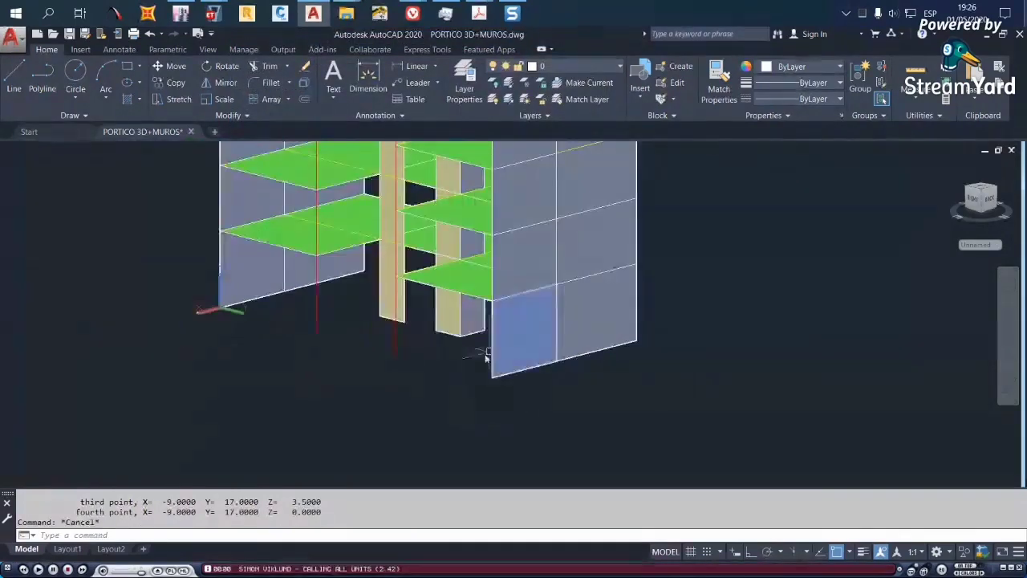
{"action": "middle_click_drag", "start_coordinate": [438, 383], "coordinate": [582, 392], "text": "shift"}
{"action": "mouse_move", "coordinate": [479, 14]}
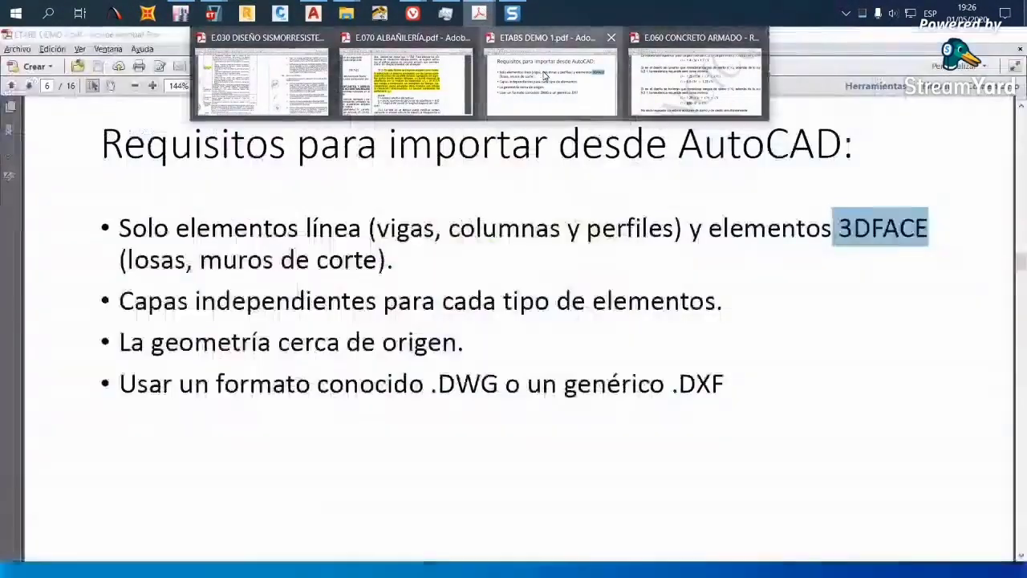
{"action": "left_click", "coordinate": [555, 85]}
{"action": "left_click_drag", "start_coordinate": [118, 300], "coordinate": [647, 301]}
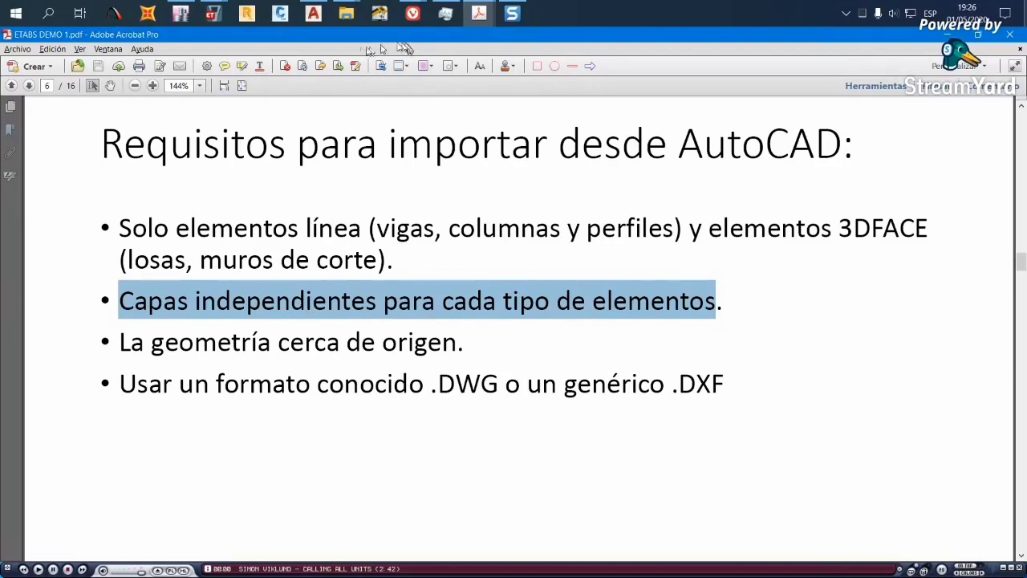
Switch to AutoCAD, open the layer manager and go through the COLUMNAS, LOSAS, MUROS and VIGAS layers
{"action": "left_click", "coordinate": [314, 12]}
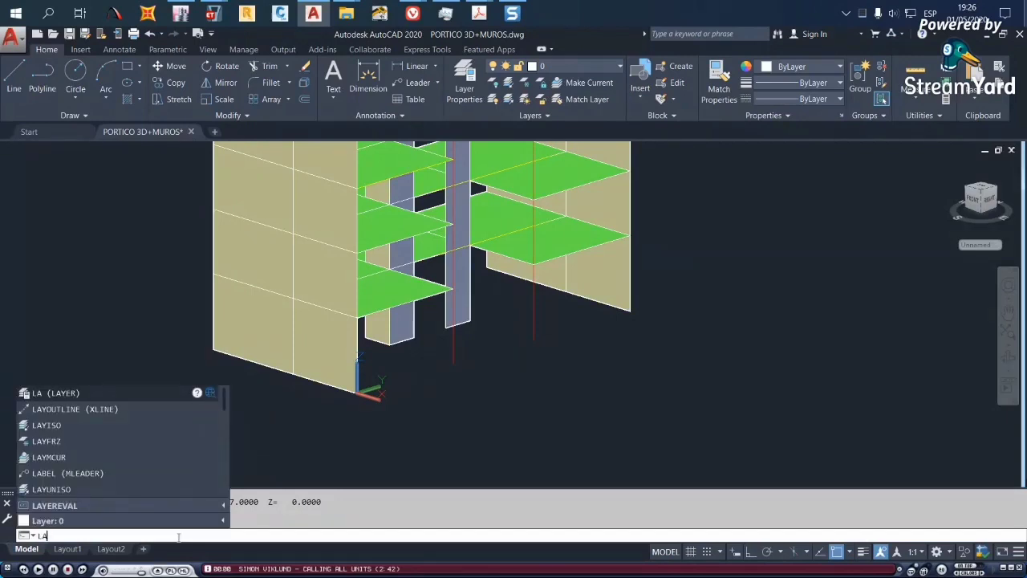
{"action": "key", "text": "Return"}
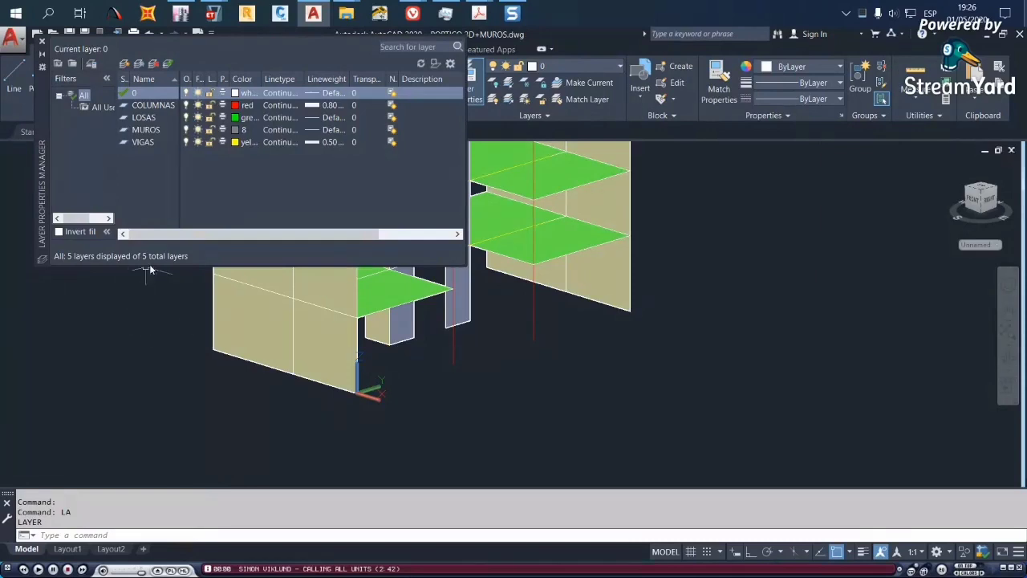
{"action": "left_click", "coordinate": [166, 106]}
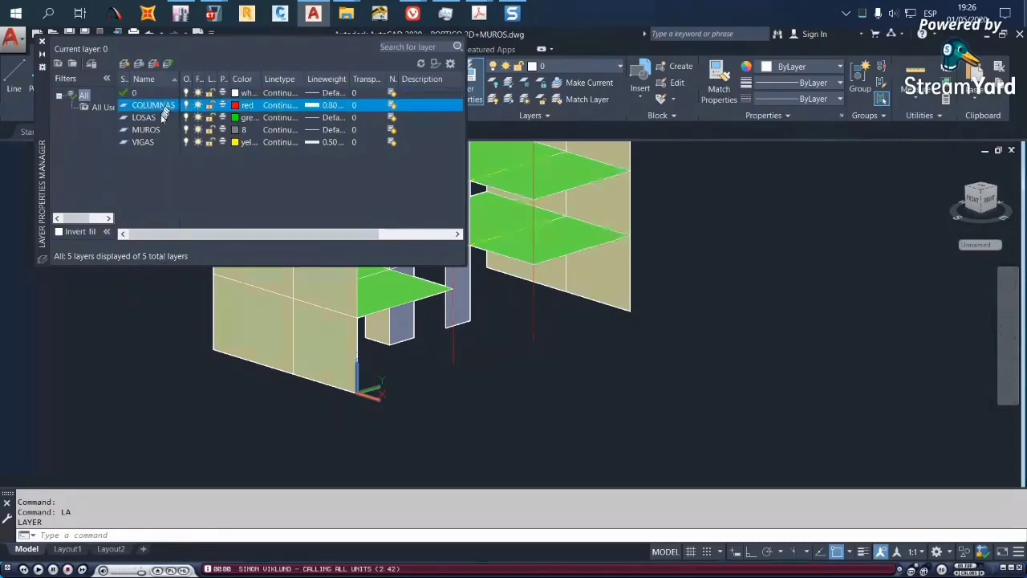
{"action": "left_click", "coordinate": [161, 121]}
{"action": "left_click", "coordinate": [155, 130]}
{"action": "left_click", "coordinate": [152, 143]}
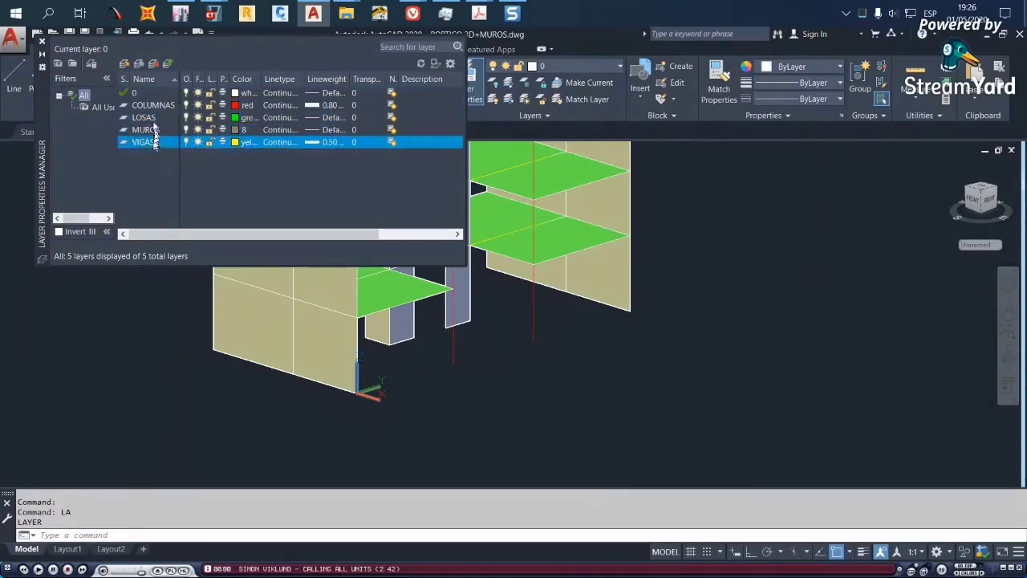
{"action": "left_click", "coordinate": [150, 106]}
{"action": "left_click", "coordinate": [151, 119]}
{"action": "left_click", "coordinate": [151, 130]}
{"action": "left_click", "coordinate": [150, 143]}
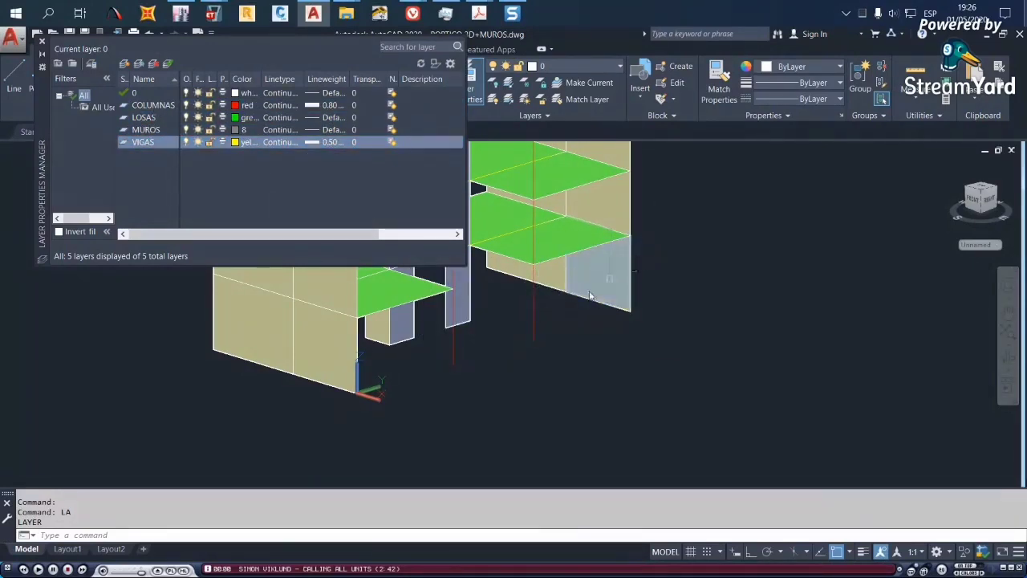
Check which layers the lowest slab panel and the adjacent ground-floor wall panel belong to
{"action": "middle_click_drag", "start_coordinate": [658, 298], "coordinate": [738, 329]}
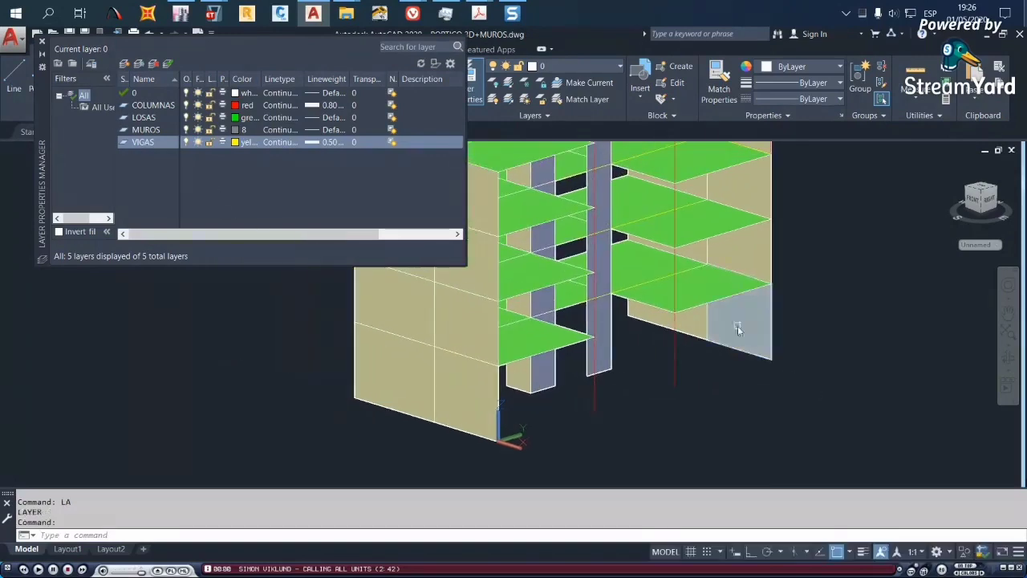
{"action": "mouse_move", "coordinate": [705, 302]}
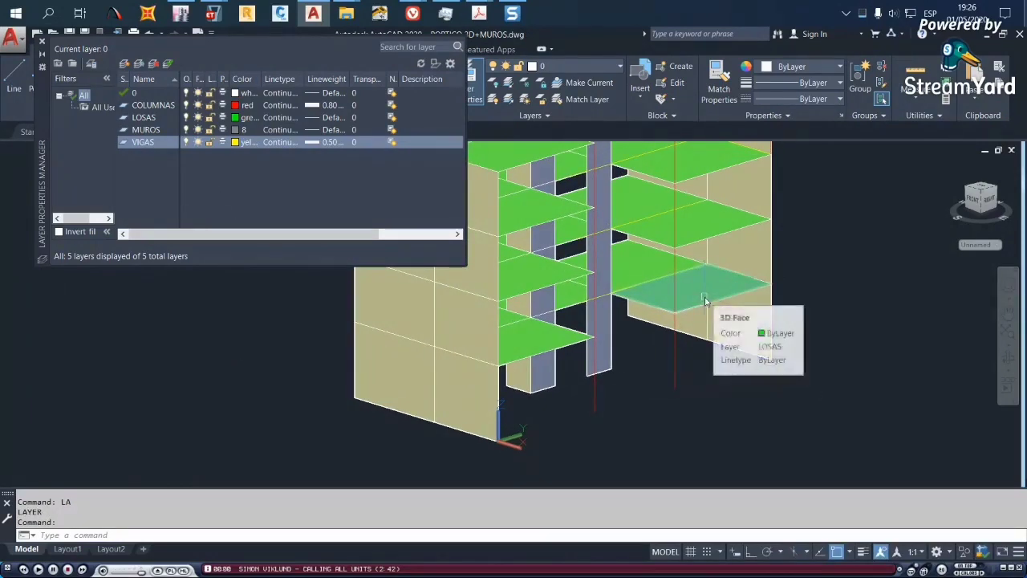
{"action": "mouse_move", "coordinate": [768, 321]}
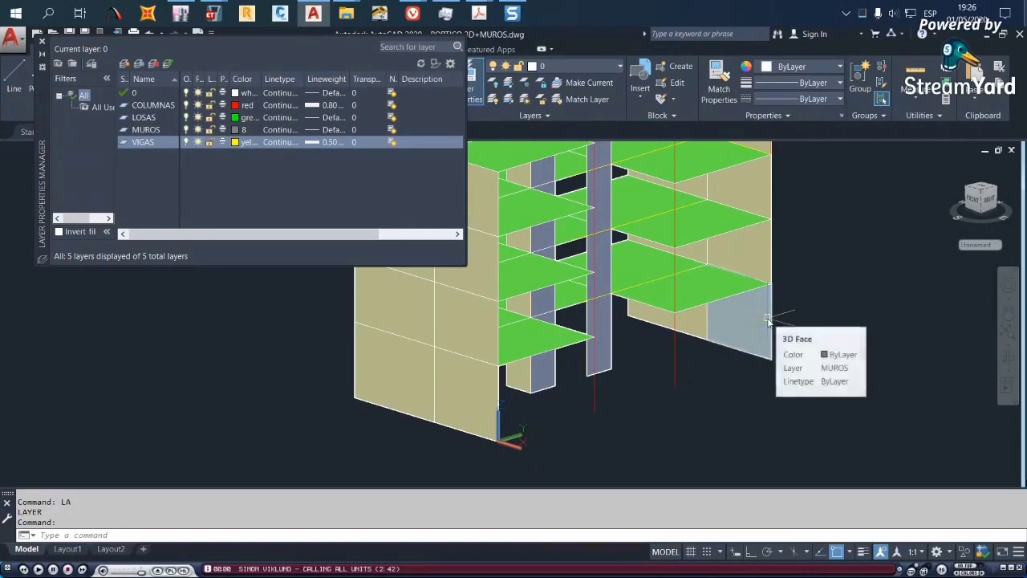
Turn off the LOSAS, MUROS, VIGAS and COLUMNAS layers one after another
{"action": "middle_click_drag", "start_coordinate": [640, 357], "coordinate": [758, 374]}
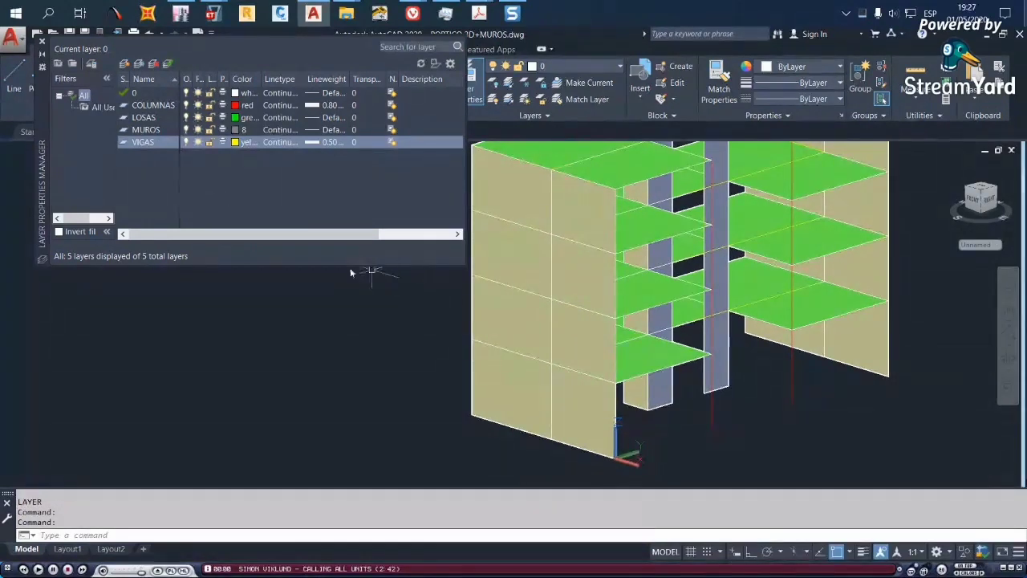
{"action": "left_click", "coordinate": [186, 118]}
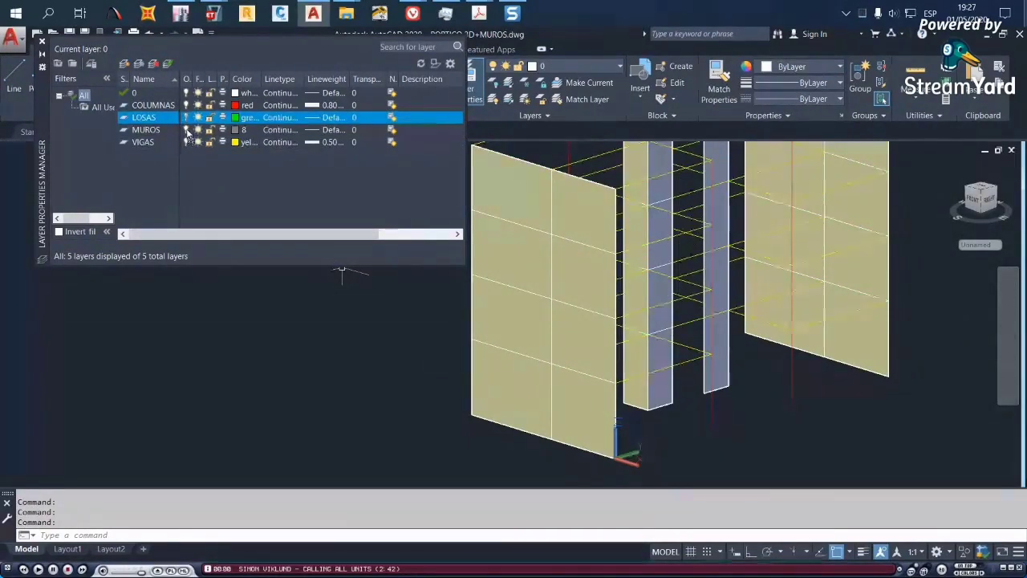
{"action": "left_click", "coordinate": [186, 130]}
{"action": "left_click", "coordinate": [186, 142]}
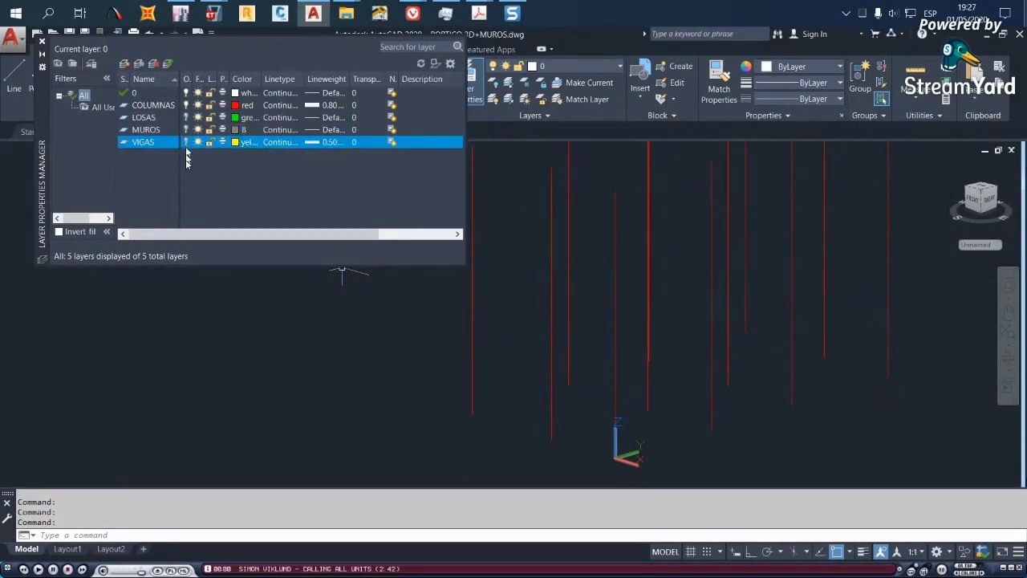
{"action": "left_click", "coordinate": [186, 105]}
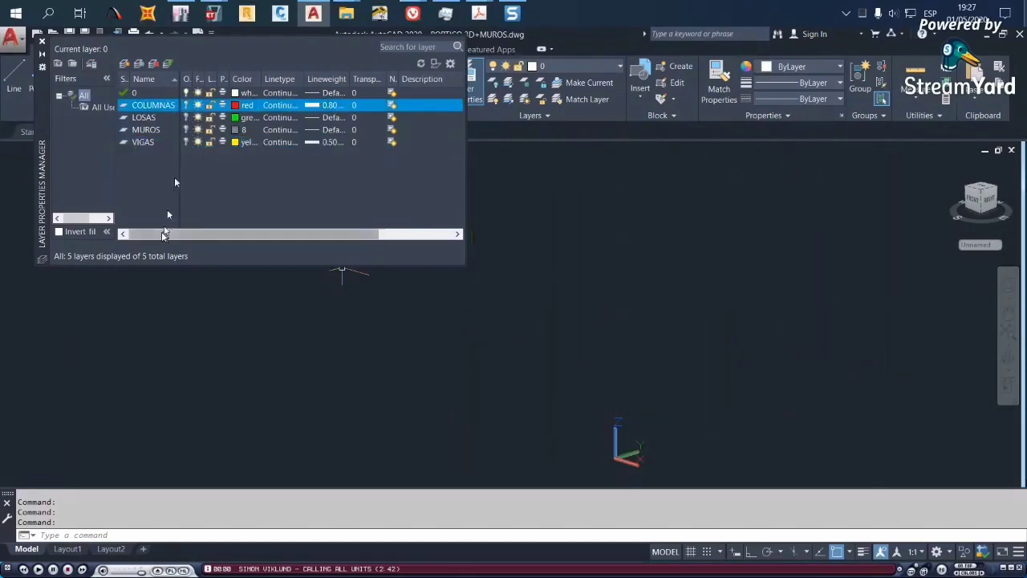
Turn the COLUMNAS, LOSAS, MUROS and VIGAS layers back on
{"action": "left_click", "coordinate": [186, 105]}
{"action": "left_click", "coordinate": [186, 117]}
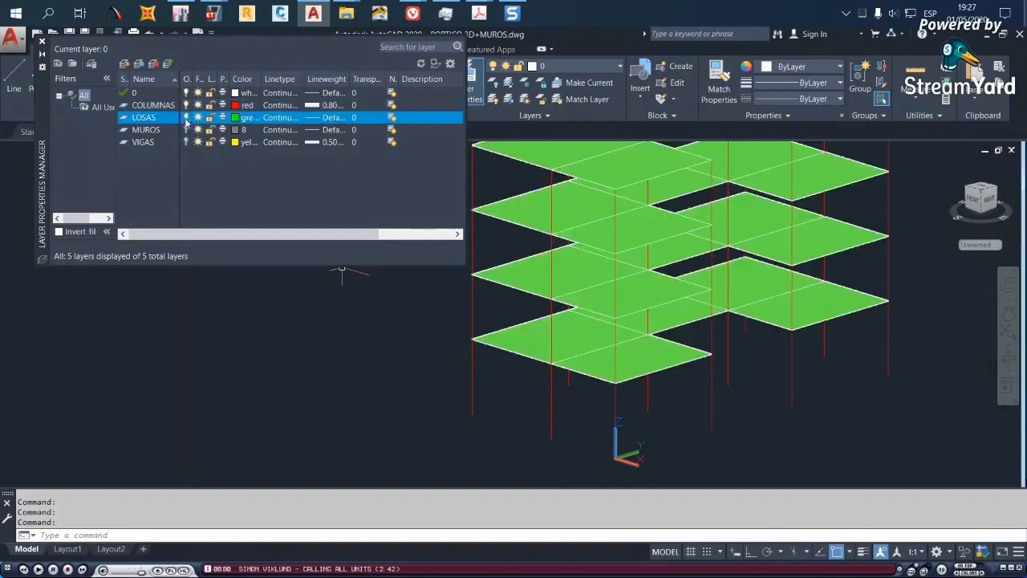
{"action": "left_click", "coordinate": [186, 129]}
{"action": "left_click", "coordinate": [186, 142]}
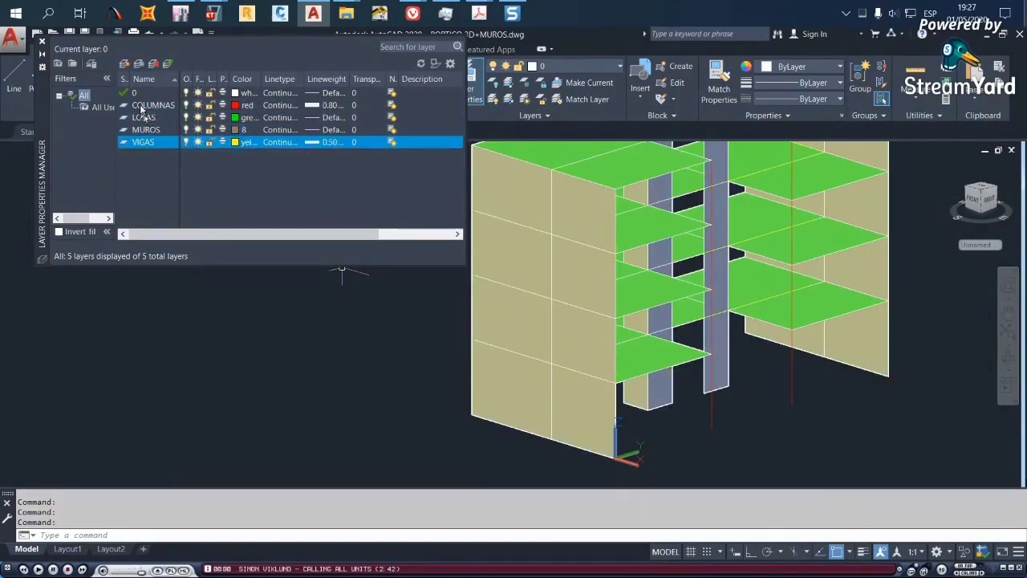
Point out the COLUMNAS and LOSAS layers once more and close the layer manager
{"action": "left_click", "coordinate": [142, 107]}
{"action": "left_click", "coordinate": [147, 117]}
{"action": "left_click", "coordinate": [148, 108]}
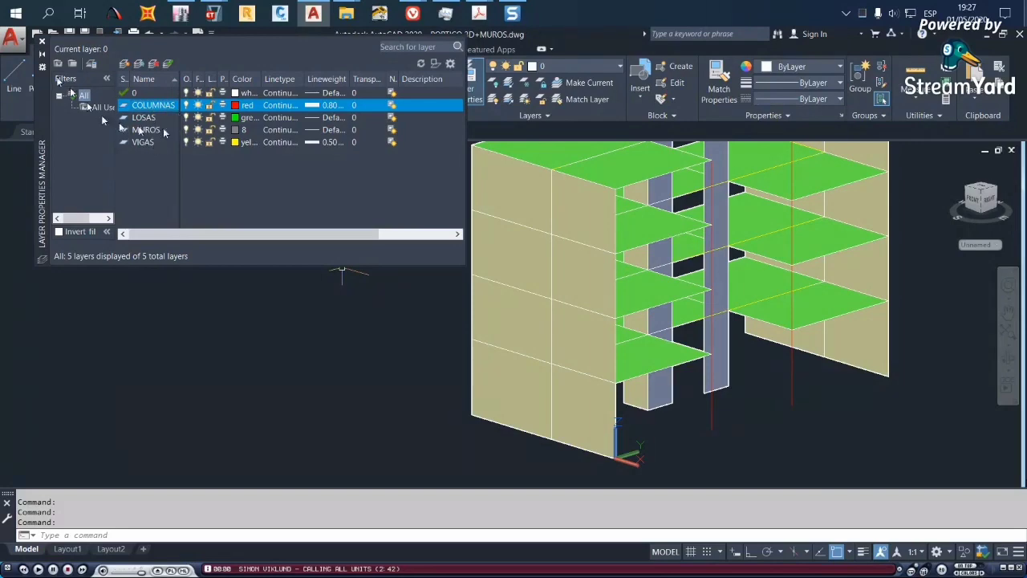
{"action": "left_click", "coordinate": [41, 44]}
Switch to the ETABS DEMO 1 PDF and highlight the third requirement, on keeping the geometry near the origin
{"action": "scroll", "coordinate": [233, 241], "scroll_direction": "down", "scroll_amount": 3}
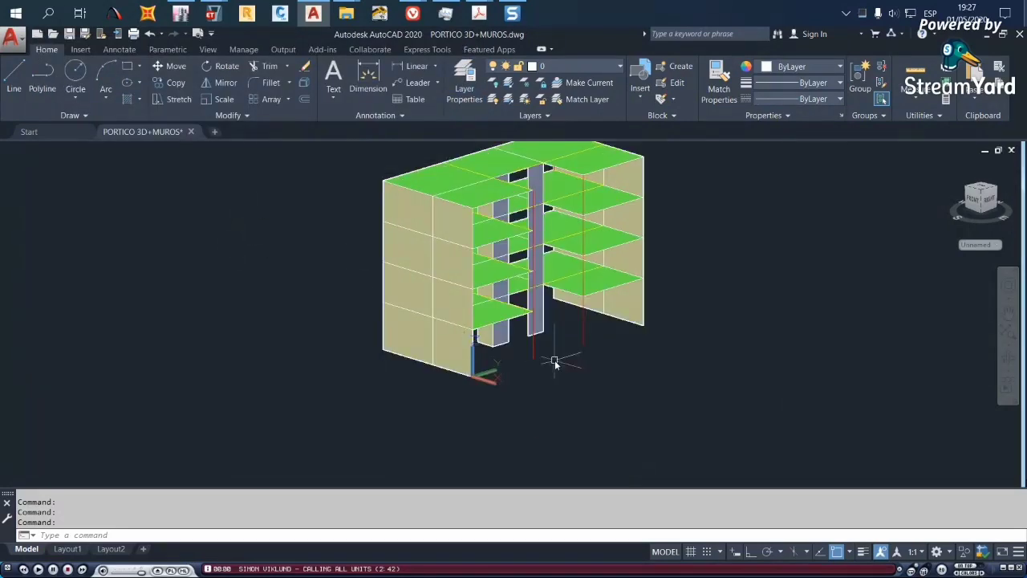
{"action": "middle_click_drag", "start_coordinate": [557, 356], "coordinate": [528, 359], "text": "shift"}
{"action": "mouse_move", "coordinate": [479, 14]}
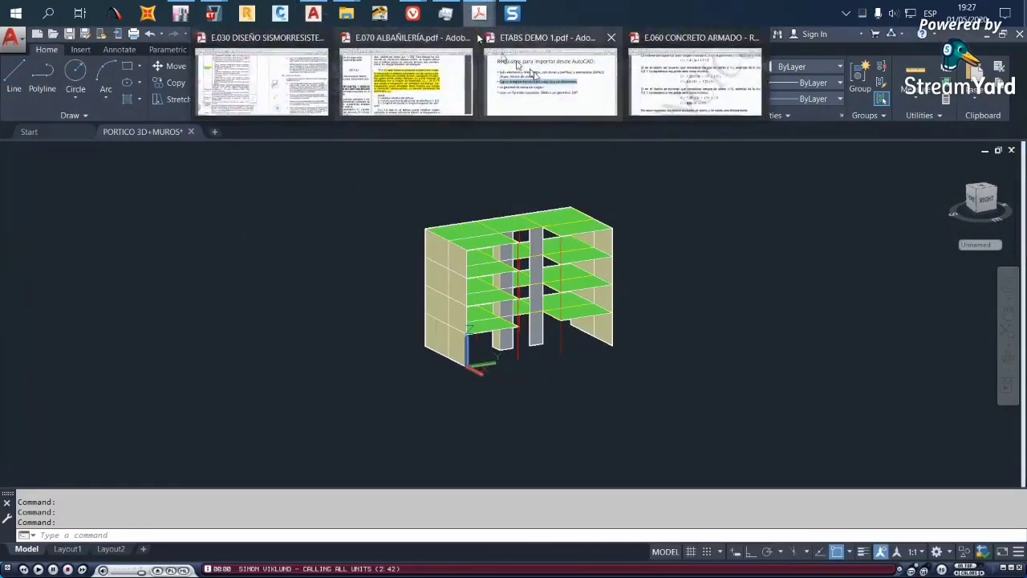
{"action": "left_click", "coordinate": [554, 88]}
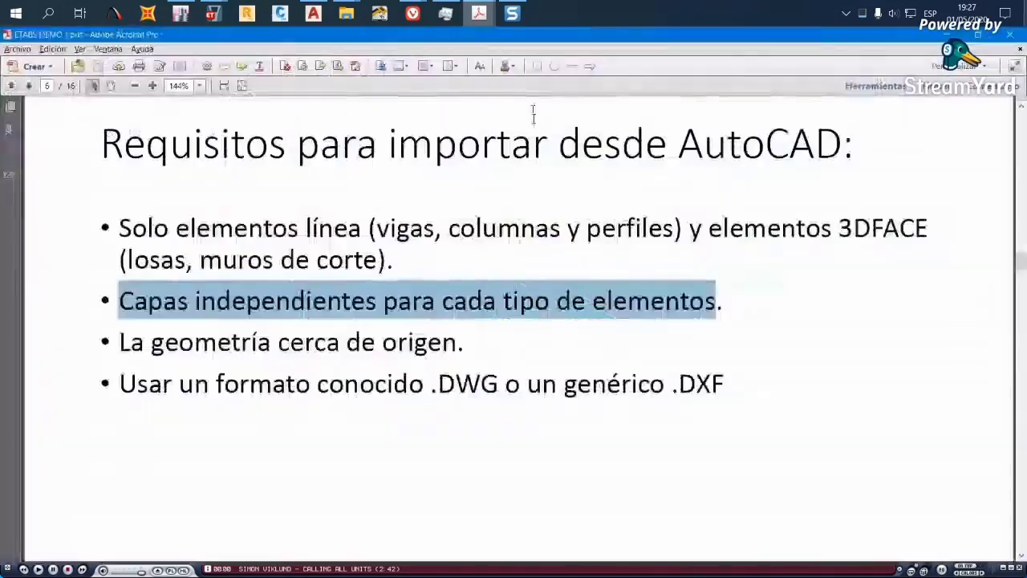
{"action": "triple_click", "coordinate": [322, 351]}
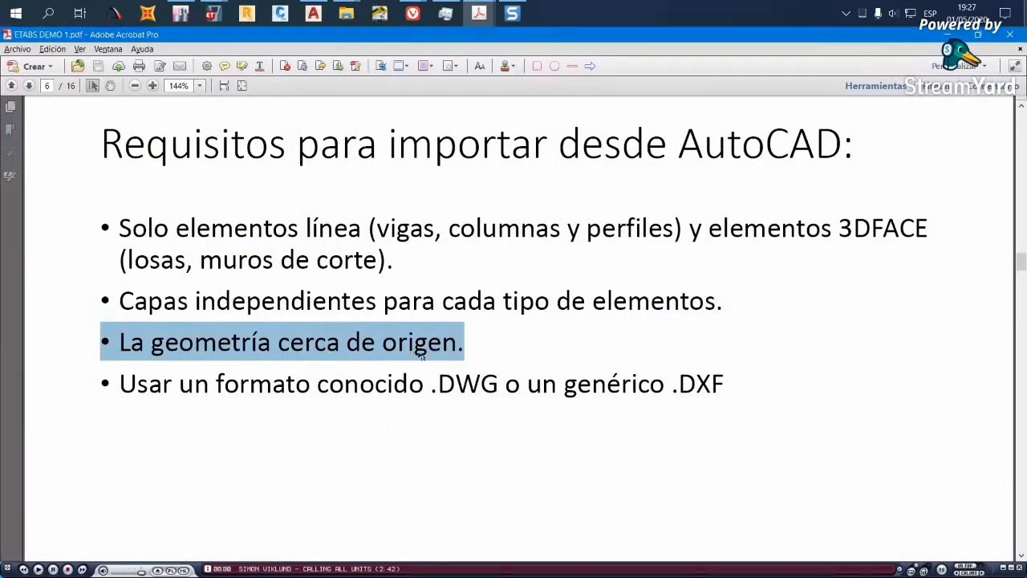
Switch to AutoCAD and move the whole building so the near wall's other base corner lies on the origin
{"action": "left_click", "coordinate": [313, 13]}
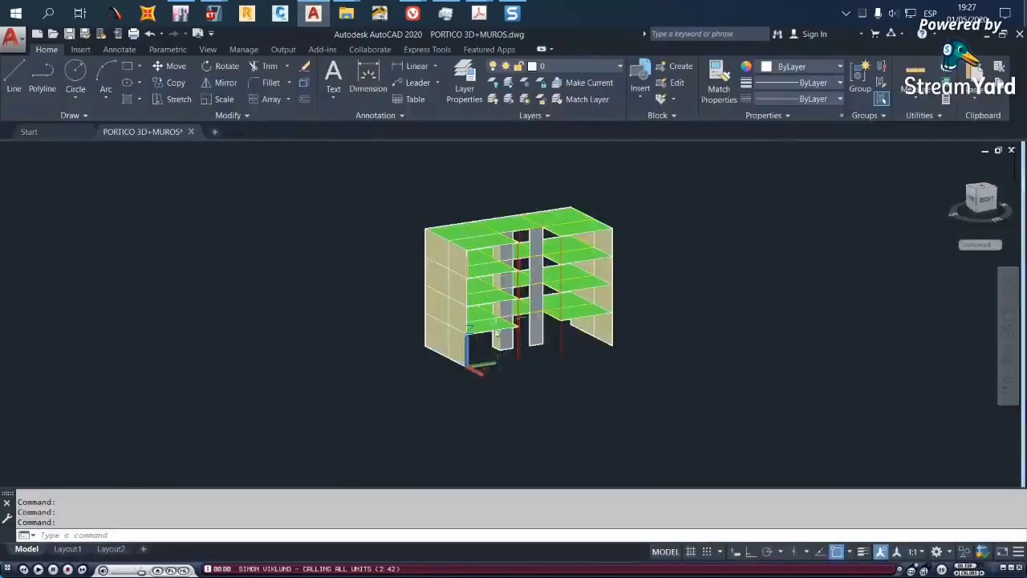
{"action": "scroll", "coordinate": [452, 379], "scroll_direction": "up", "scroll_amount": 4}
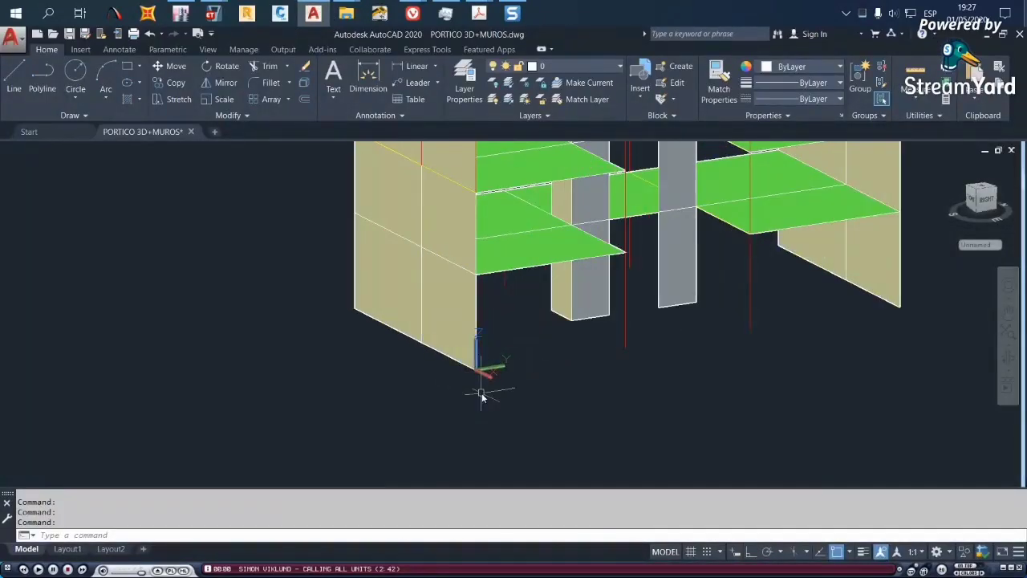
{"action": "scroll", "coordinate": [482, 395], "scroll_direction": "down", "scroll_amount": 5}
{"action": "type", "text": "m"}
{"action": "key", "text": "Return"}
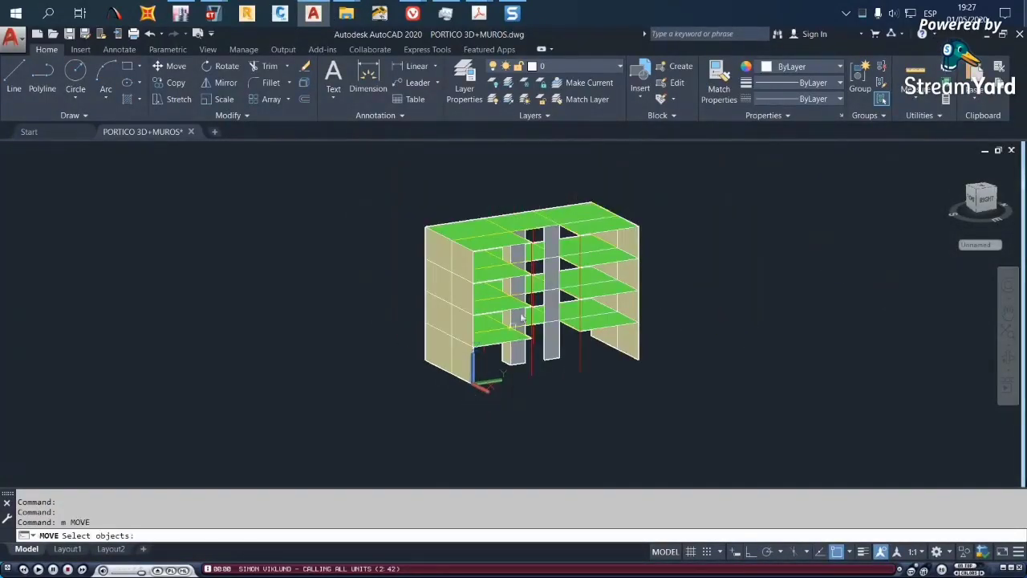
{"action": "left_click", "coordinate": [679, 180]}
{"action": "left_click", "coordinate": [353, 435]}
{"action": "key", "text": "Return"}
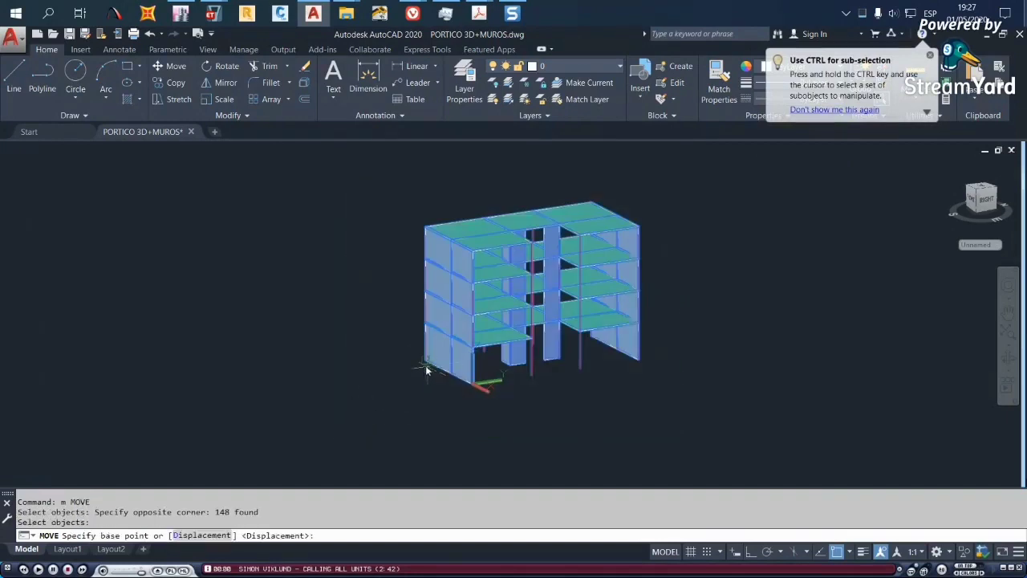
{"action": "left_click", "coordinate": [425, 366]}
{"action": "left_click", "coordinate": [472, 388]}
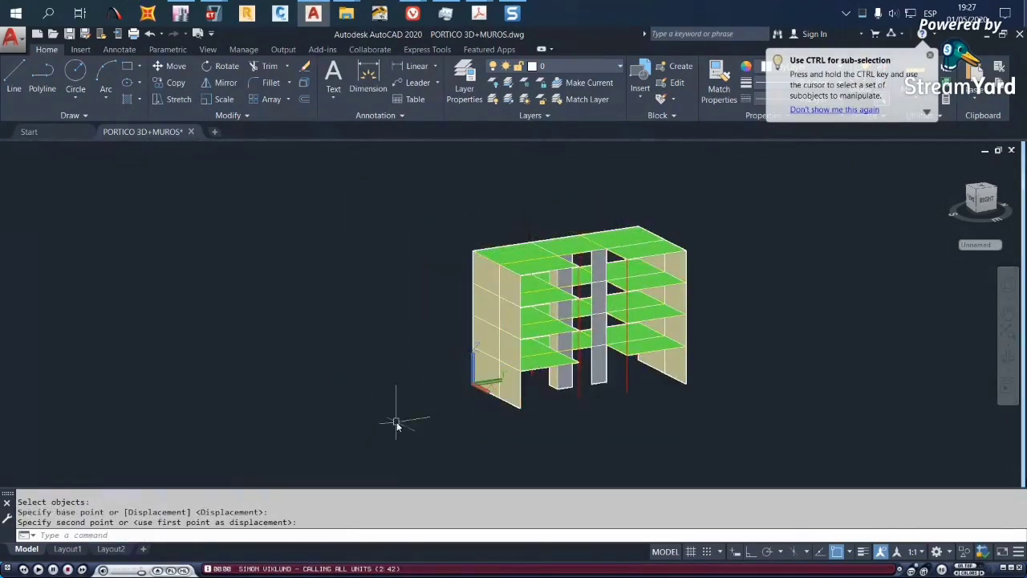
Move the whole building again so the far wall's outer base corner lies on the origin
{"action": "key", "text": "Return"}
{"action": "left_click", "coordinate": [392, 195]}
{"action": "left_click", "coordinate": [777, 426]}
{"action": "key", "text": "Return"}
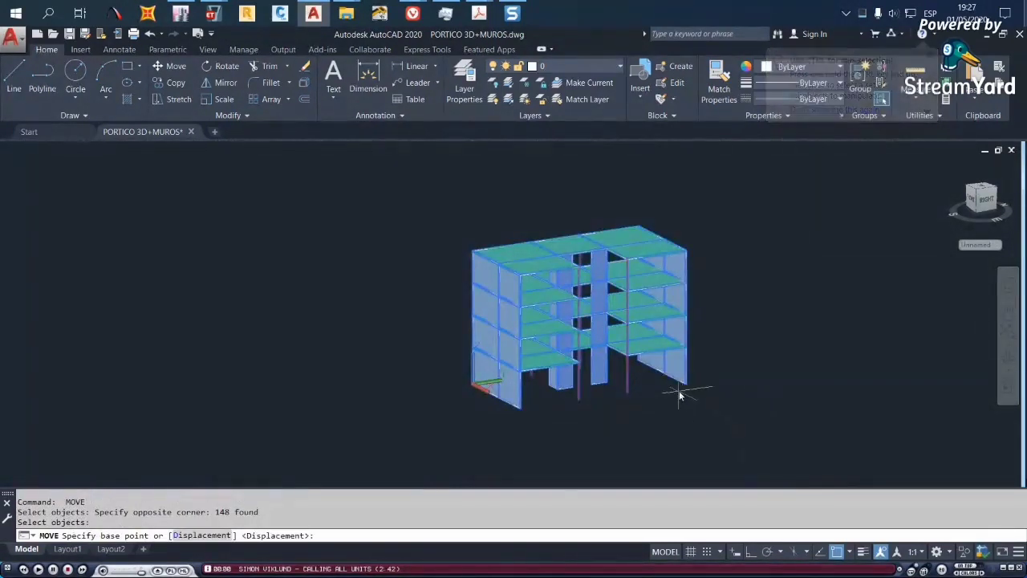
{"action": "left_click", "coordinate": [696, 376]}
{"action": "left_click", "coordinate": [482, 377]}
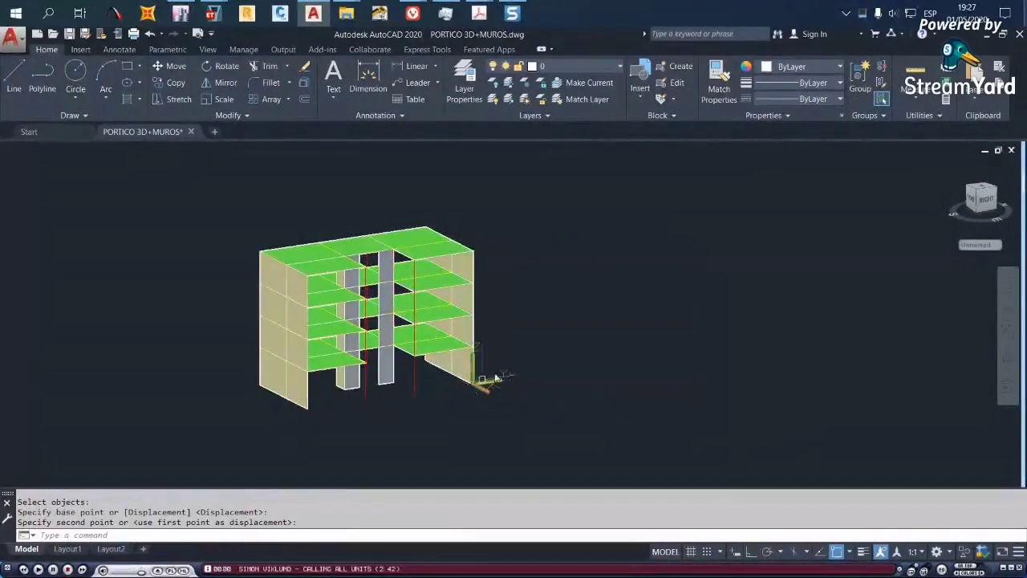
Try to move the whole building to a point very far from the origin
{"action": "scroll", "coordinate": [529, 365], "scroll_direction": "down", "scroll_amount": 5}
{"action": "scroll", "coordinate": [522, 367], "scroll_direction": "up", "scroll_amount": 4}
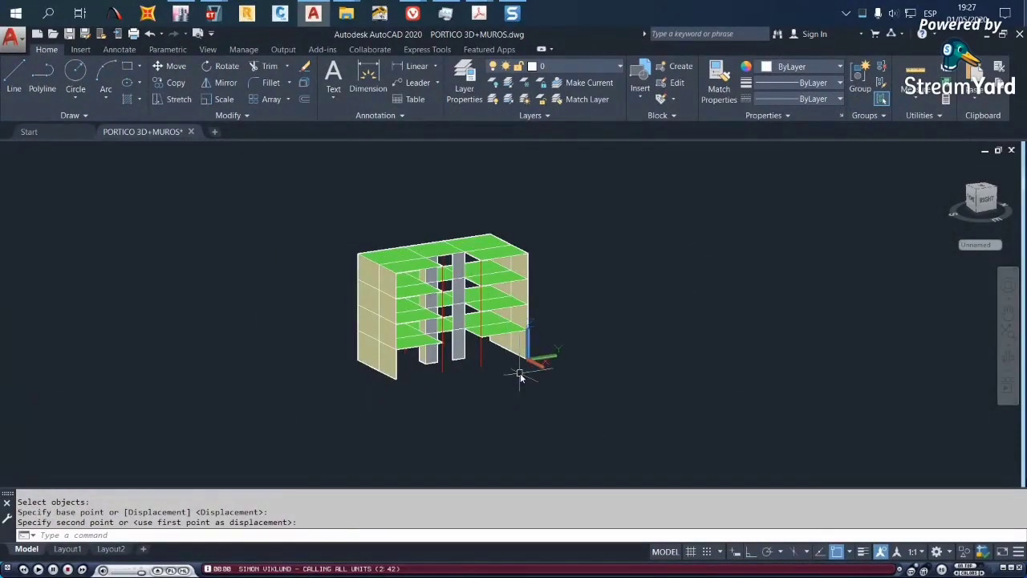
{"action": "scroll", "coordinate": [520, 376], "scroll_direction": "down", "scroll_amount": 4}
{"action": "type", "text": "m"}
{"action": "key", "text": "Return"}
{"action": "left_click", "coordinate": [523, 259]}
{"action": "left_click", "coordinate": [351, 394]}
{"action": "key", "text": "Return"}
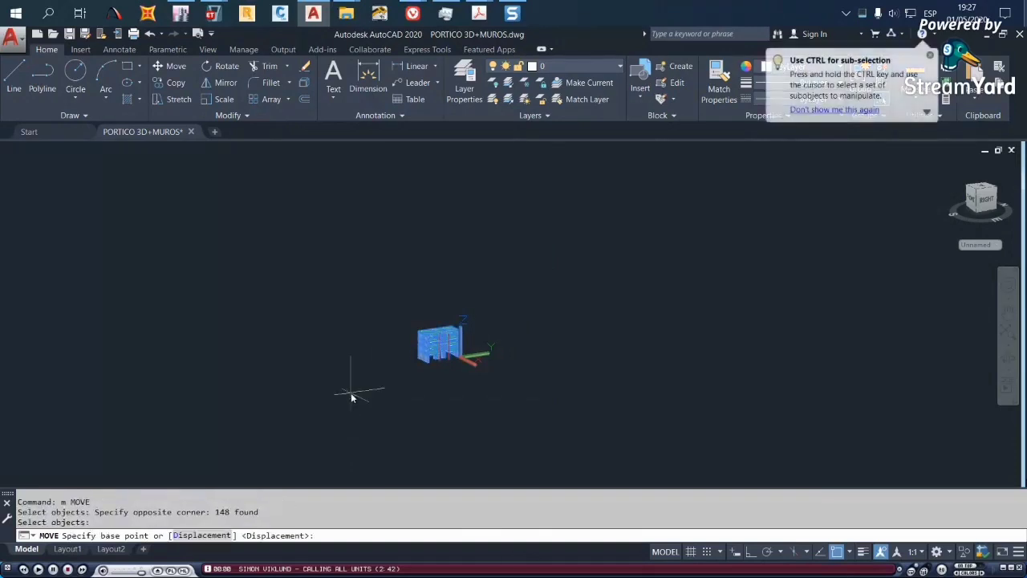
{"action": "scroll", "coordinate": [306, 390], "scroll_direction": "down", "scroll_amount": 5}
{"action": "left_click", "coordinate": [323, 374]}
{"action": "middle_click_drag", "start_coordinate": [360, 358], "coordinate": [502, 314]}
{"action": "middle_click_drag", "start_coordinate": [660, 239], "coordinate": [311, 354]}
{"action": "left_click", "coordinate": [875, 155]}
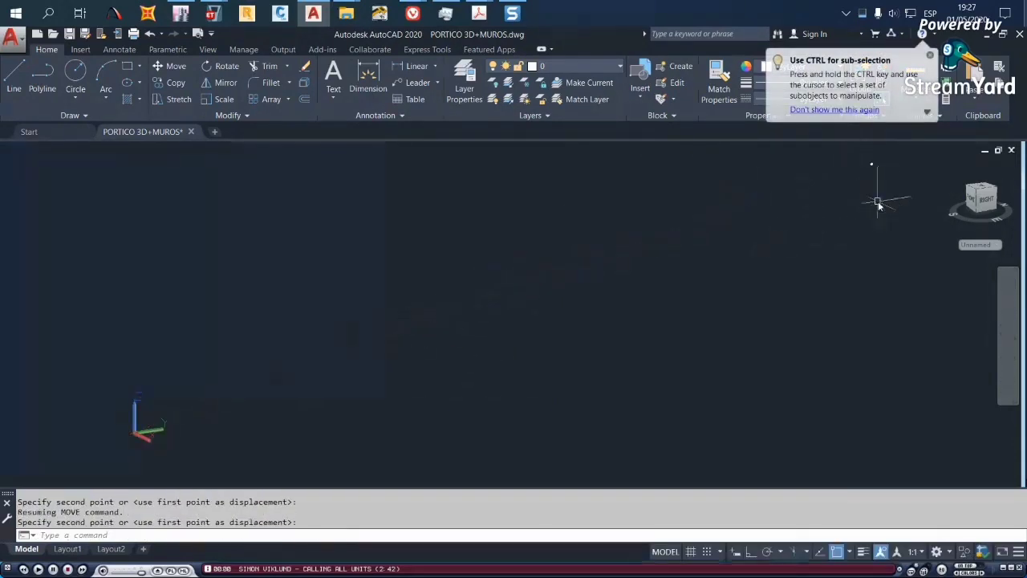
{"action": "middle_click_drag", "start_coordinate": [878, 202], "coordinate": [844, 223]}
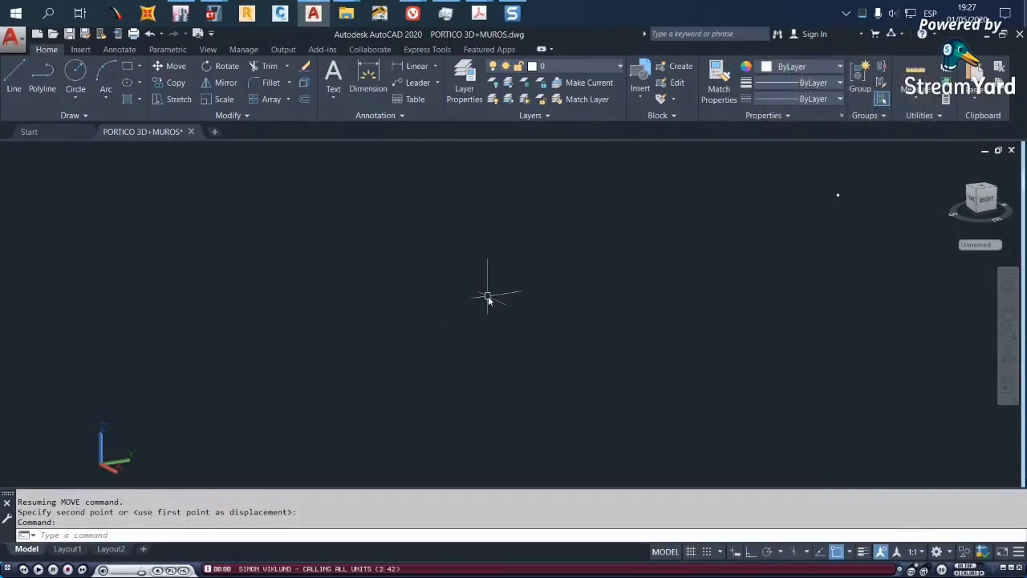
Undo the far move and the earlier demonstration moves of the building, restoring its original position at the origin
{"action": "key", "text": "ctrl+z"}
{"action": "key", "text": "ctrl+z"}
{"action": "key", "text": "ctrl+z"}
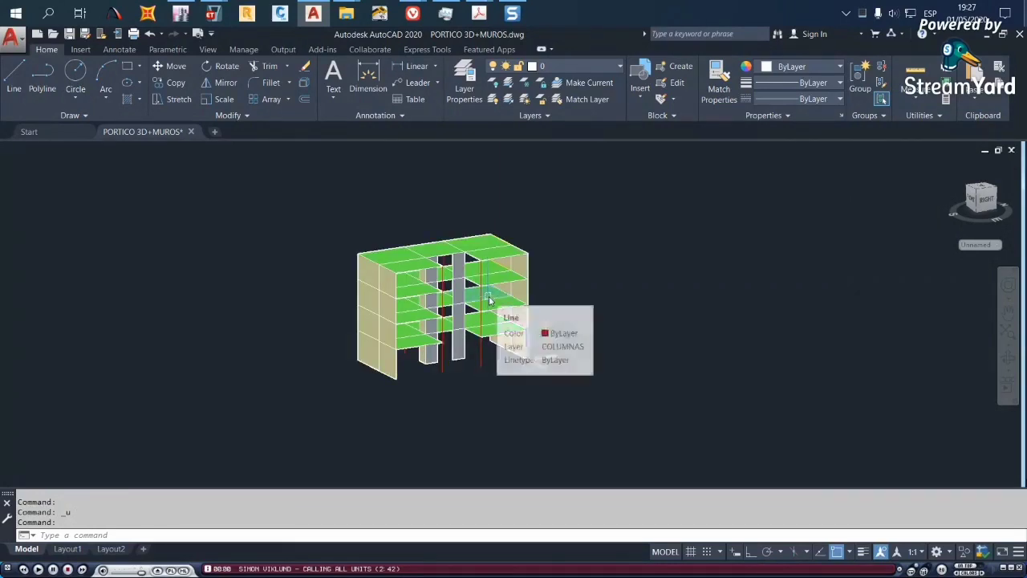
{"action": "key", "text": "ctrl+z"}
{"action": "key", "text": "ctrl+z"}
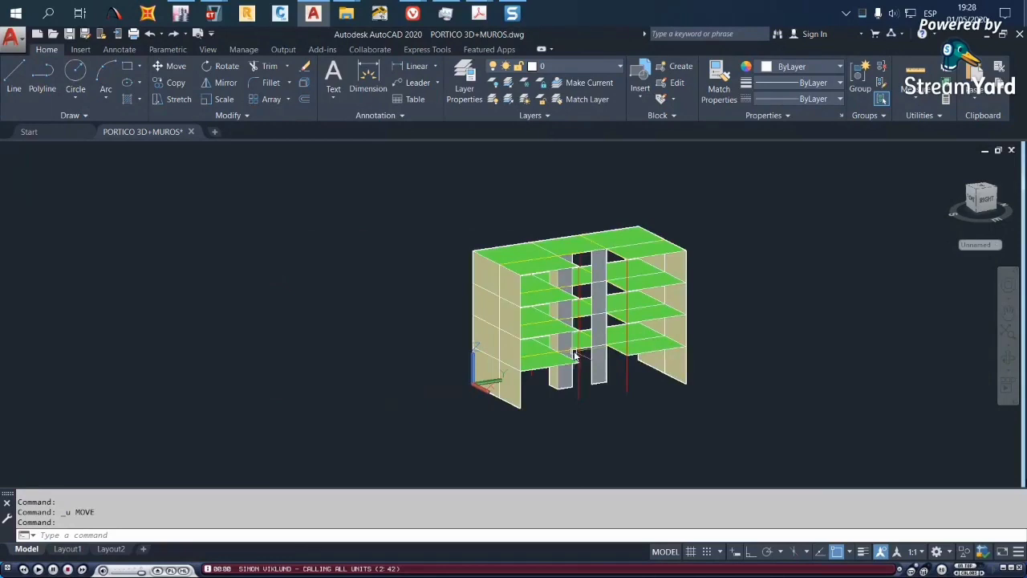
{"action": "key", "text": "ctrl+z"}
{"action": "scroll", "coordinate": [553, 332], "scroll_direction": "down", "scroll_amount": 5}
{"action": "middle_click_drag", "start_coordinate": [595, 334], "coordinate": [530, 363]}
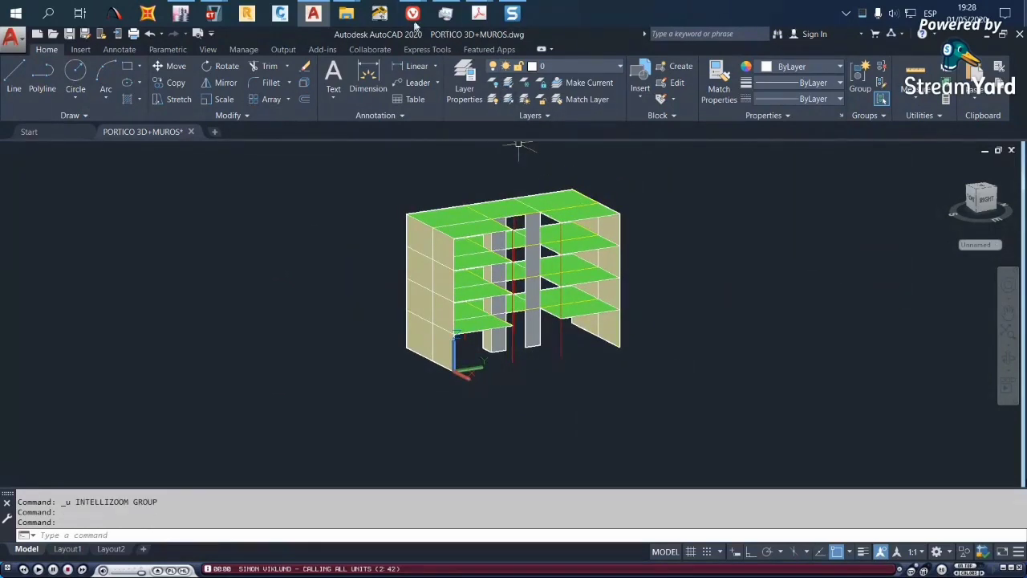
Switch to the ETABS DEMO 1 PDF and select the fourth requirement's text on the .DWG format, followed by DXF
{"action": "mouse_move", "coordinate": [478, 13]}
{"action": "left_click", "coordinate": [554, 80]}
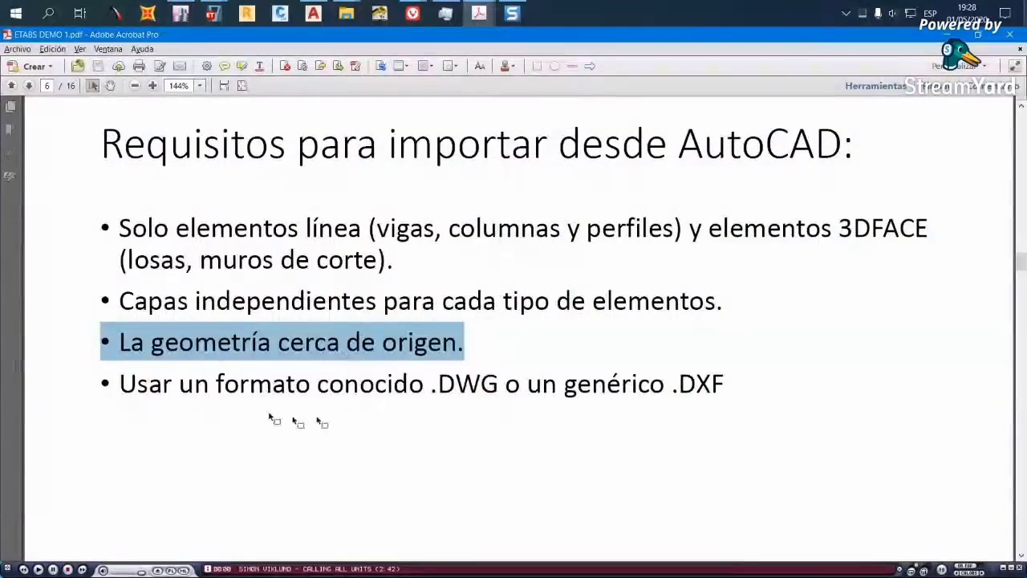
{"action": "left_click_drag", "start_coordinate": [197, 386], "coordinate": [433, 374]}
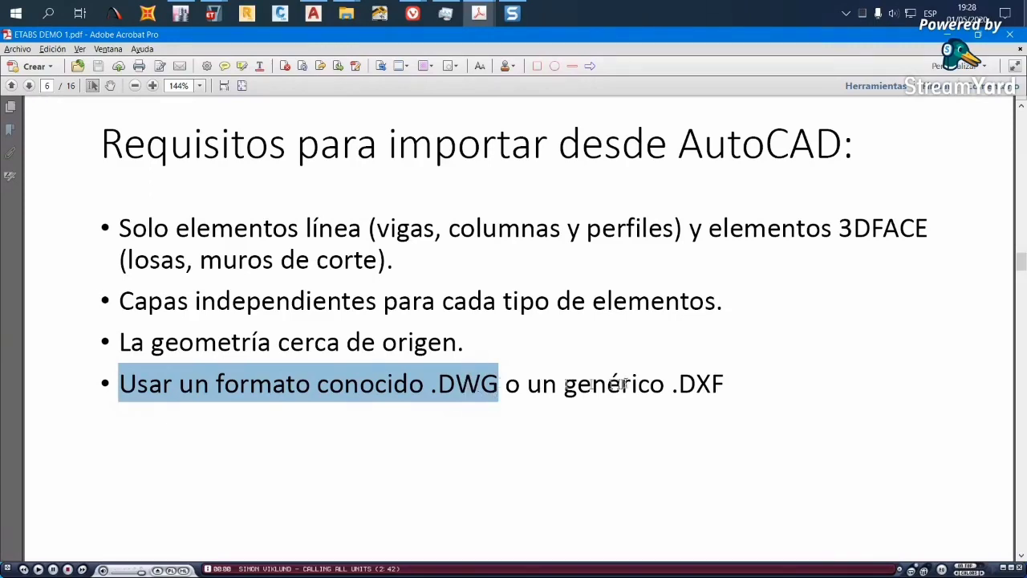
{"action": "left_click_drag", "start_coordinate": [676, 383], "coordinate": [725, 386]}
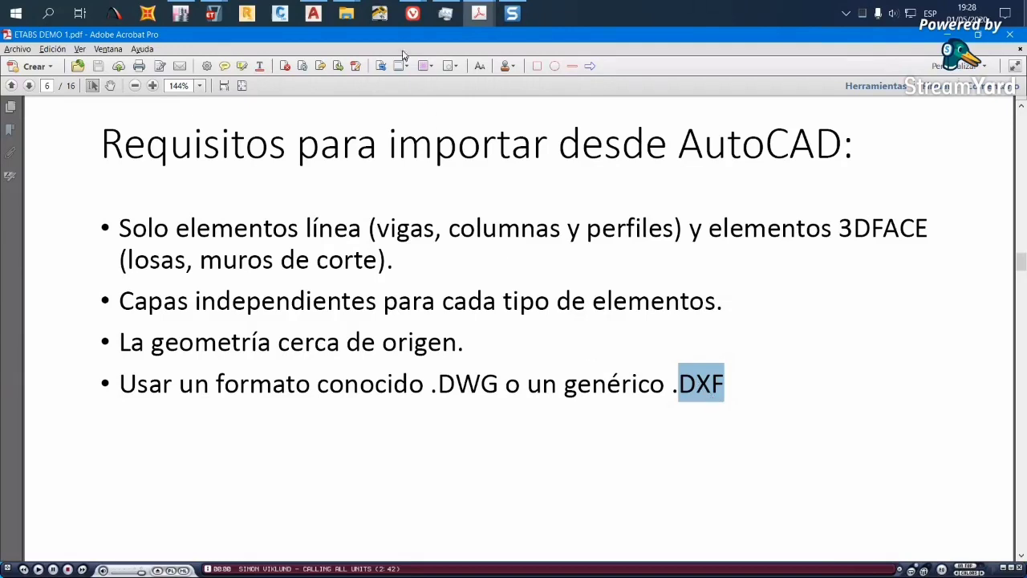
Switch to AutoCAD and save the drawing to the desktop as PORTICO 3D+MUROS.dxf in AutoCAD 2010/LT2010 DXF format
{"action": "left_click", "coordinate": [313, 13]}
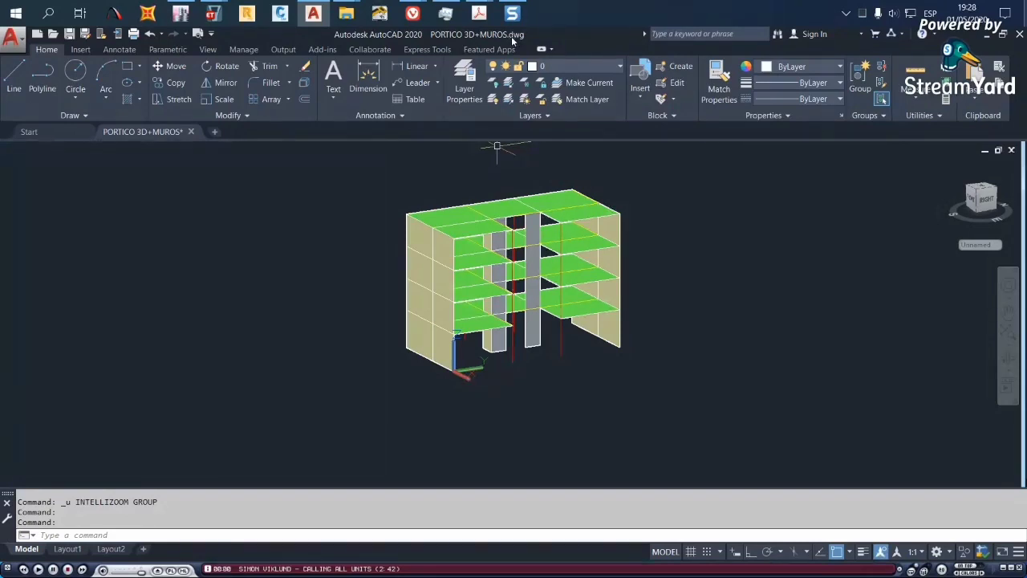
{"action": "middle_click_drag", "start_coordinate": [341, 239], "coordinate": [293, 242]}
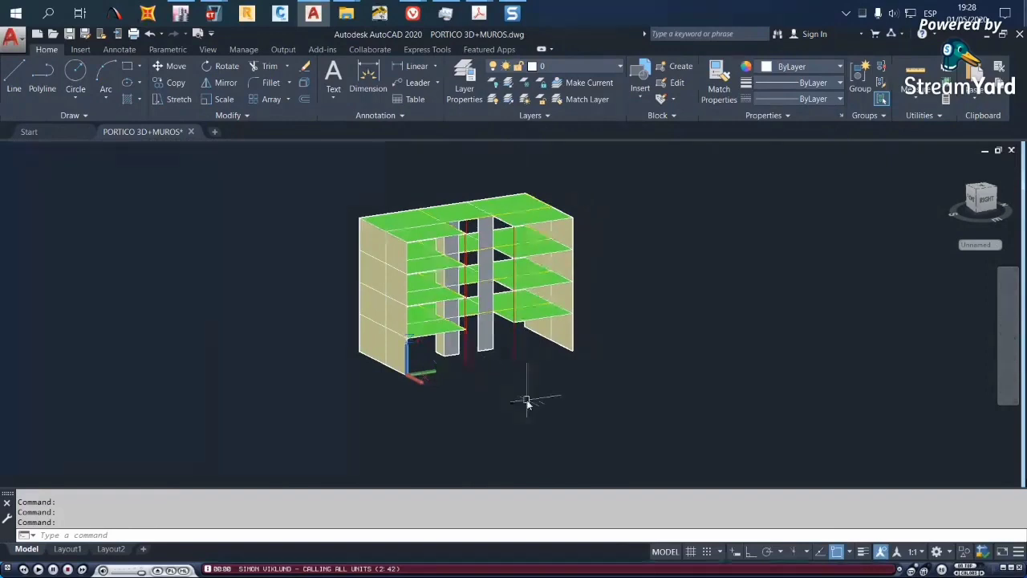
{"action": "middle_click_drag", "start_coordinate": [473, 386], "coordinate": [525, 399], "text": "shift"}
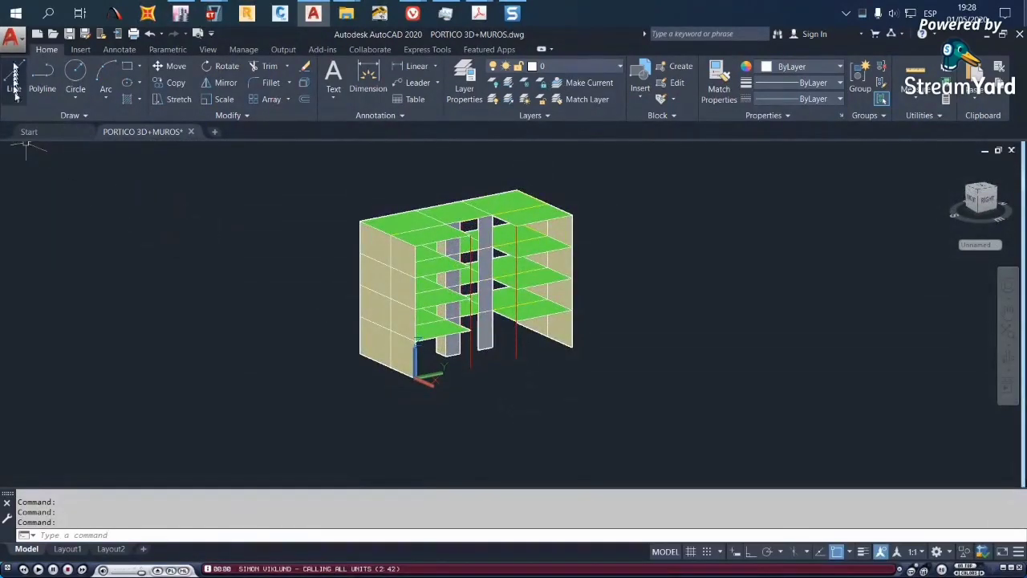
{"action": "left_click", "coordinate": [12, 37]}
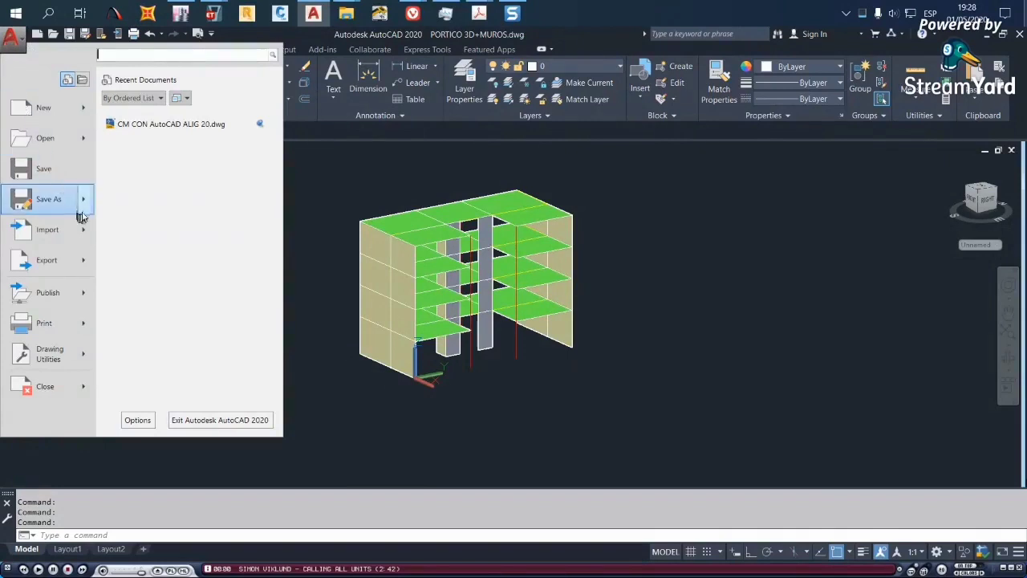
{"action": "mouse_move", "coordinate": [83, 213]}
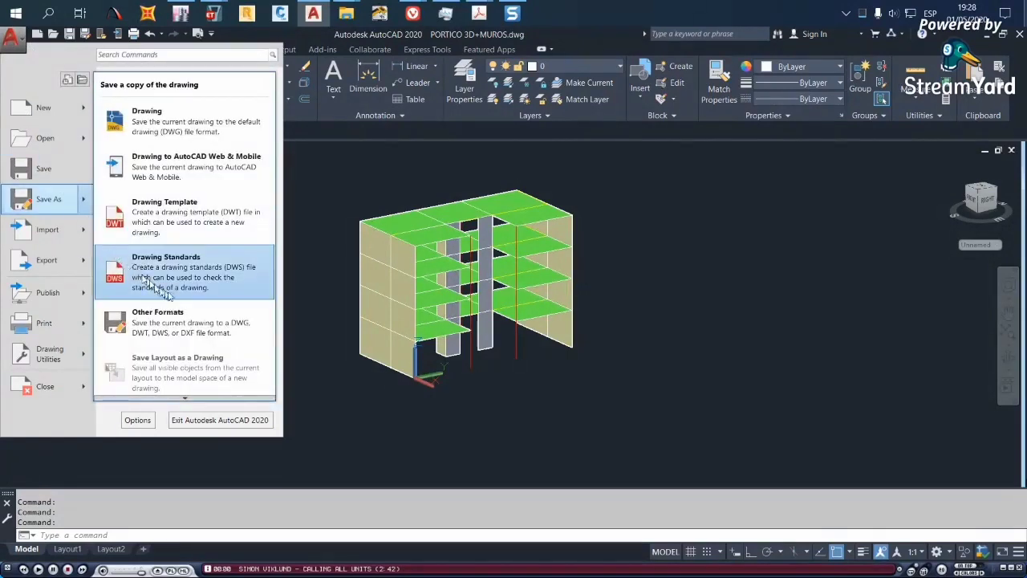
{"action": "left_click", "coordinate": [208, 326]}
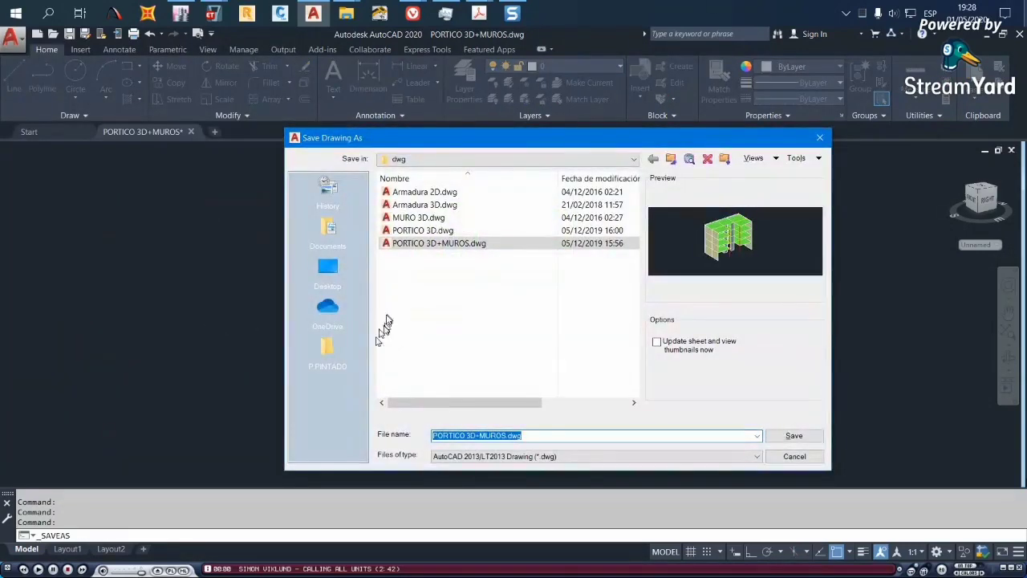
{"action": "left_click", "coordinate": [327, 270]}
{"action": "left_click", "coordinate": [575, 456]}
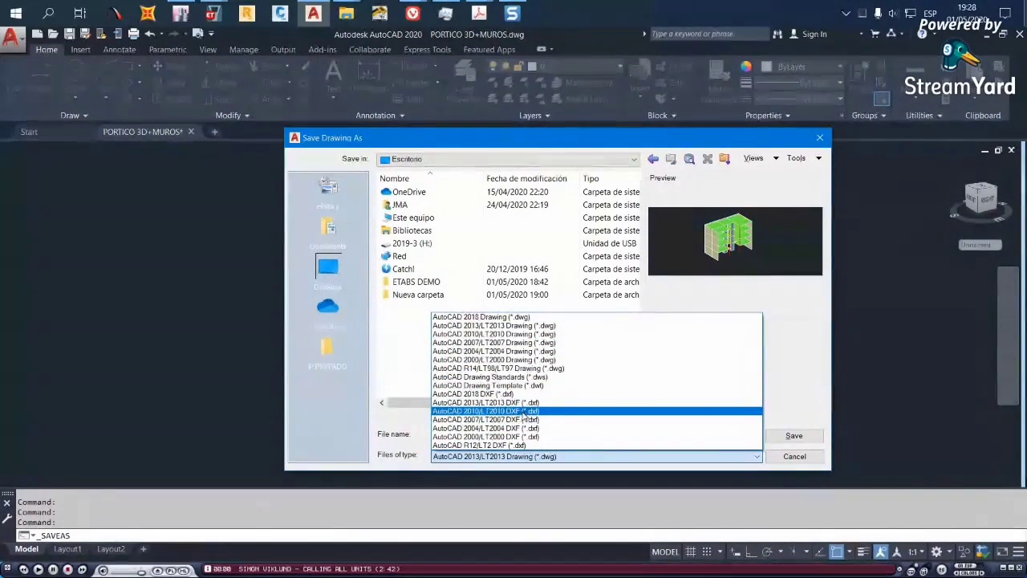
{"action": "left_click", "coordinate": [526, 412]}
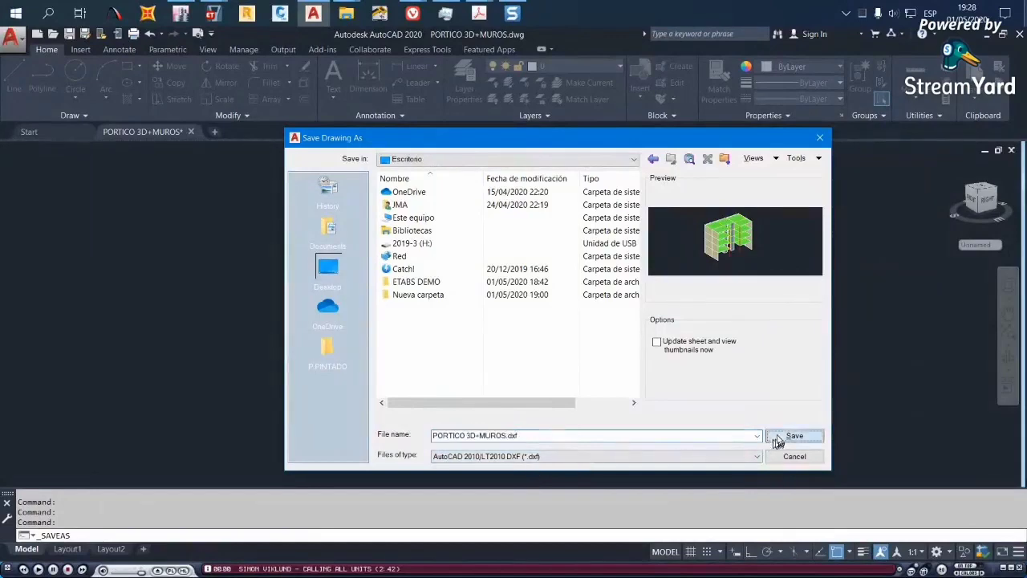
{"action": "left_click", "coordinate": [783, 435]}
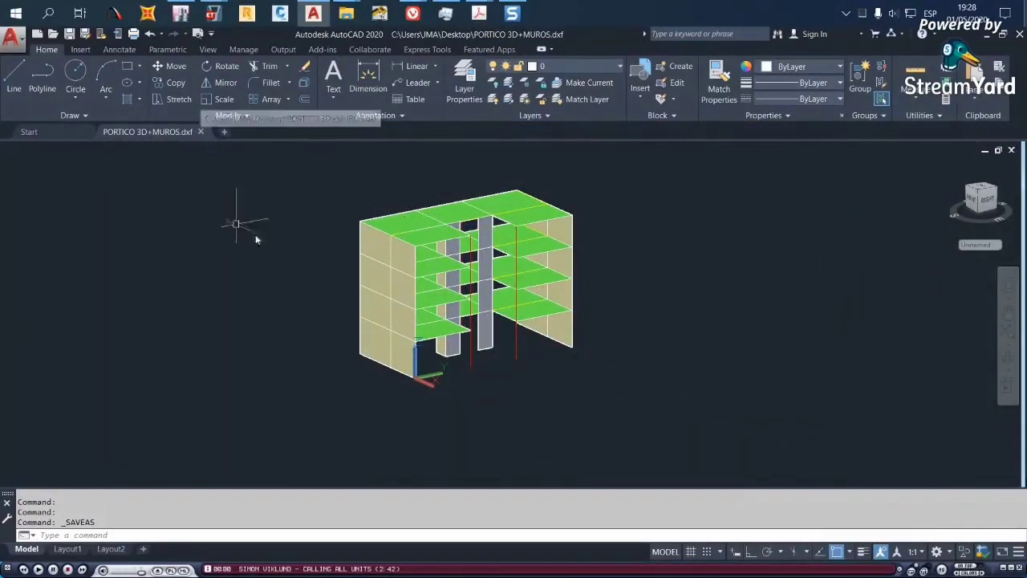
Close the PORTICO 3D+MUROS.dxf drawing and decline saving it in AutoCAD 2018 Drawing format
{"action": "left_click", "coordinate": [199, 133]}
{"action": "left_click_drag", "start_coordinate": [517, 245], "coordinate": [648, 231]}
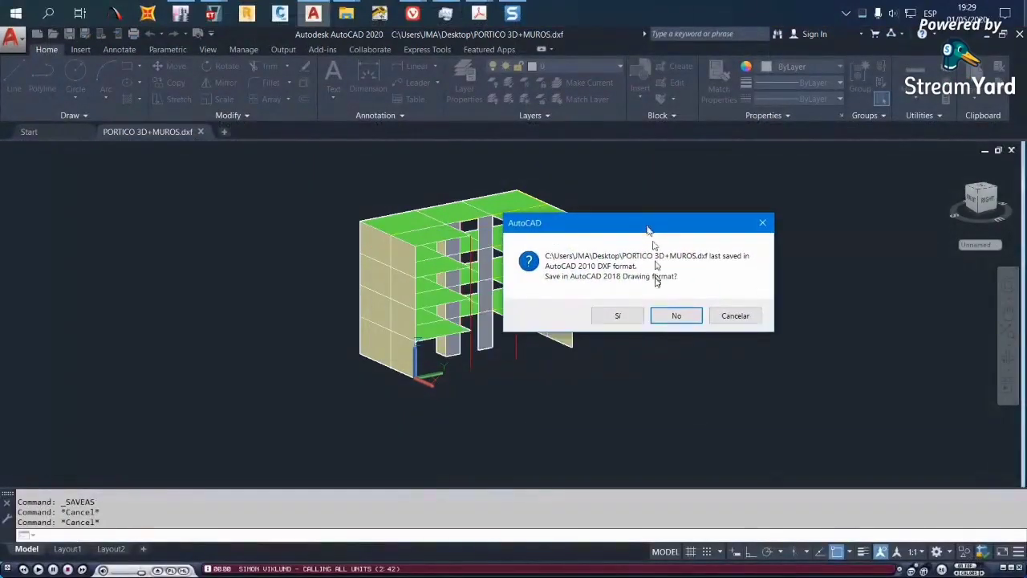
{"action": "left_click", "coordinate": [677, 315]}
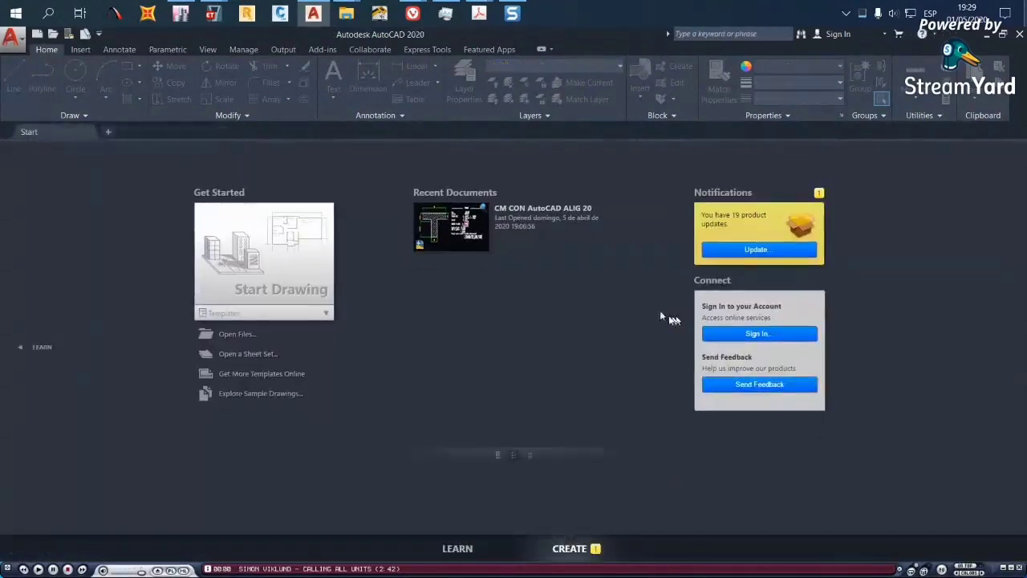
Switch to the ETABS DEMO 1 PDF and go to the Modelo analítico slide on page 8
{"action": "mouse_move", "coordinate": [480, 14]}
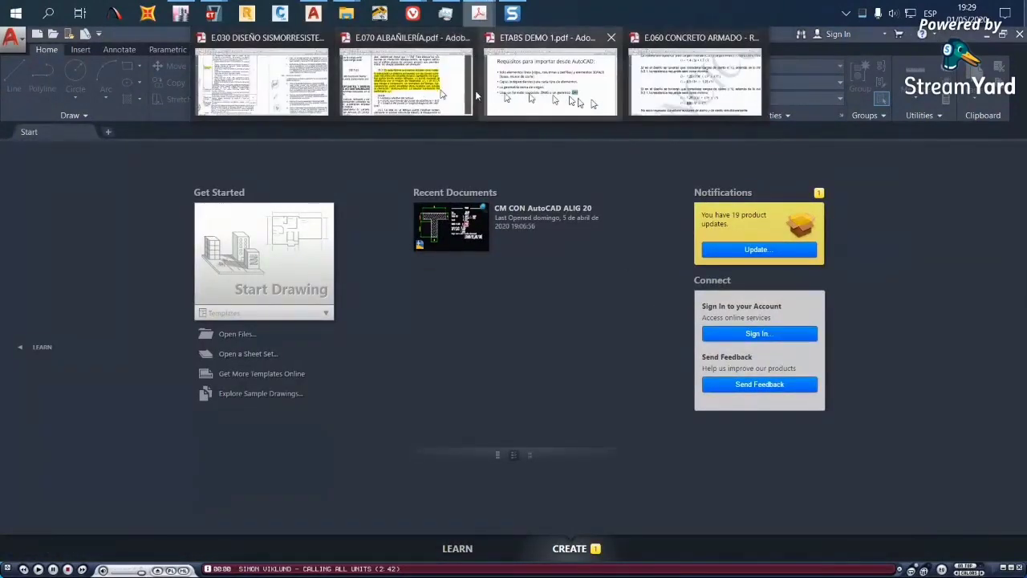
{"action": "left_click", "coordinate": [578, 100]}
{"action": "scroll", "coordinate": [378, 313], "scroll_direction": "down", "scroll_amount": 3}
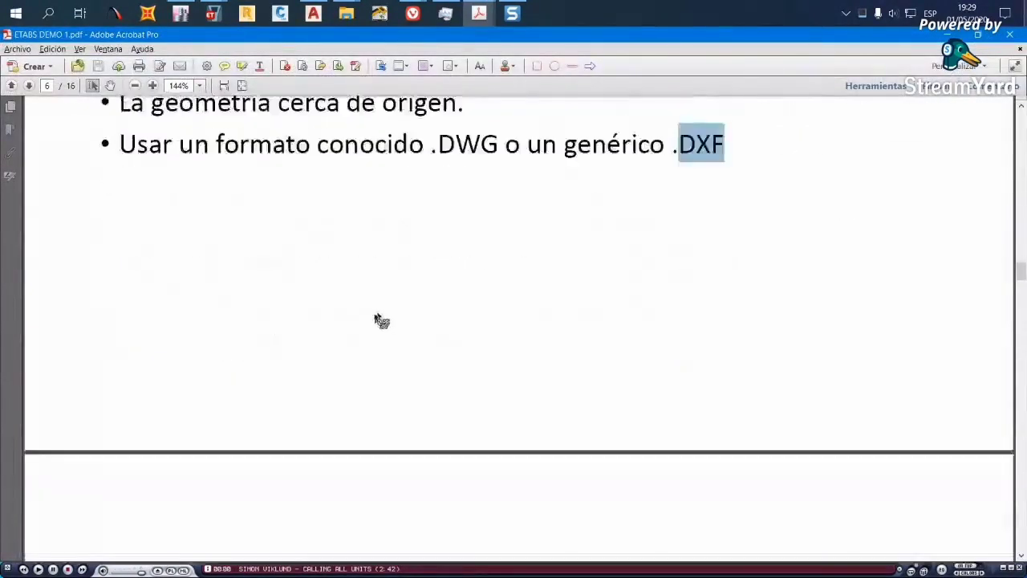
{"action": "scroll", "coordinate": [381, 321], "scroll_direction": "down", "scroll_amount": 15}
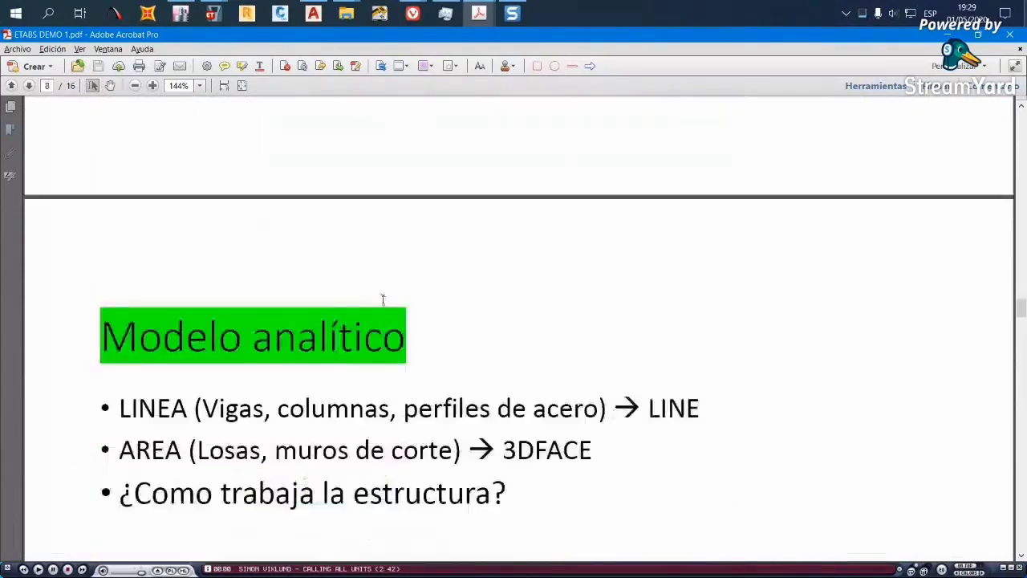
{"action": "scroll", "coordinate": [383, 301], "scroll_direction": "down", "scroll_amount": 3}
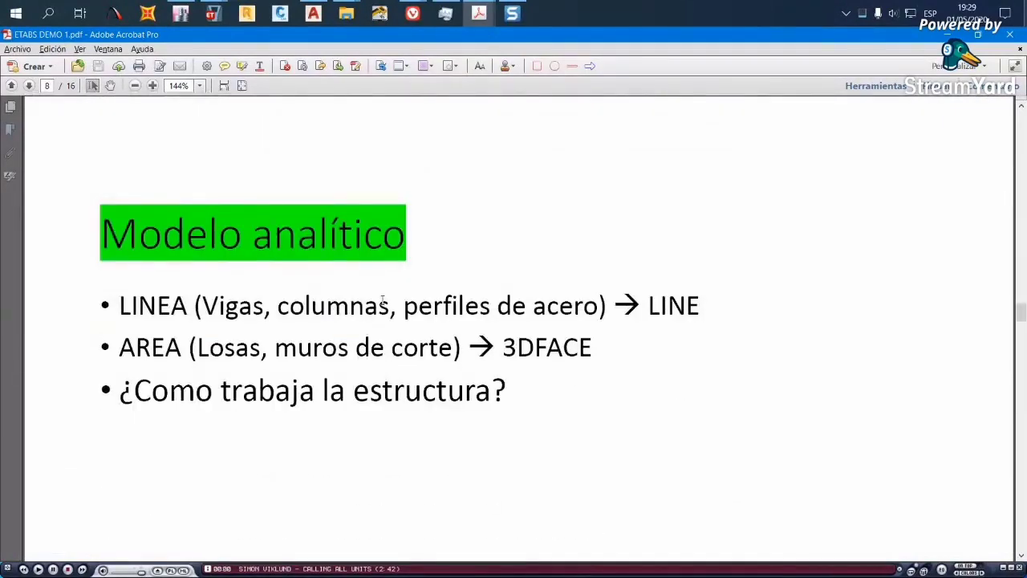
{"action": "scroll", "coordinate": [383, 302], "scroll_direction": "down", "scroll_amount": 1}
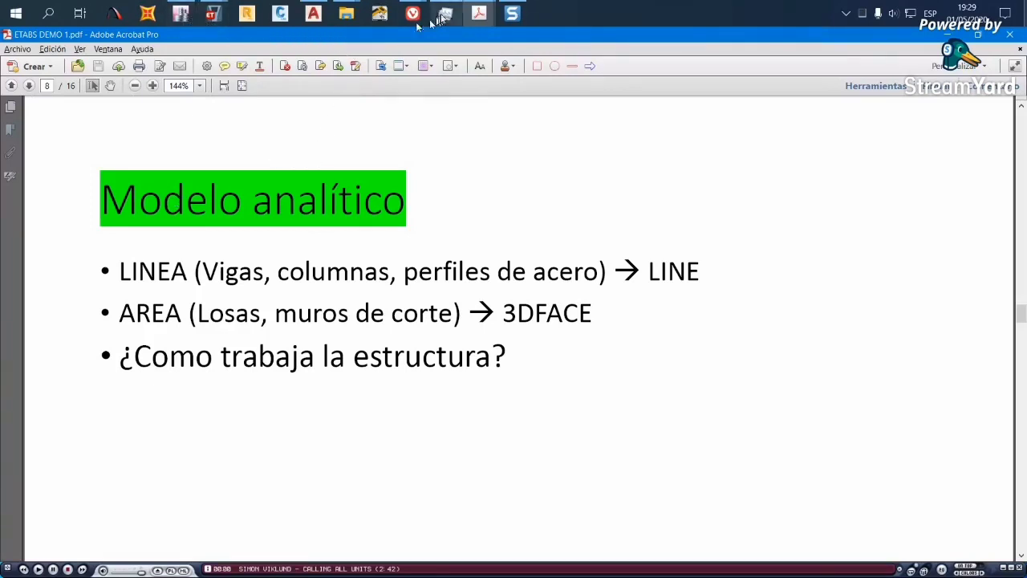
{"action": "mouse_move", "coordinate": [478, 16]}
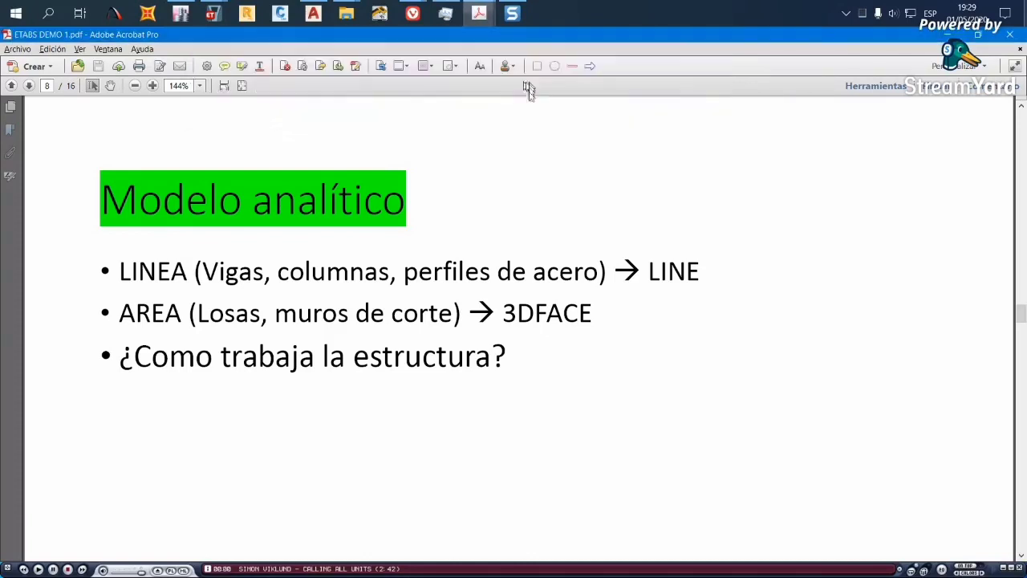
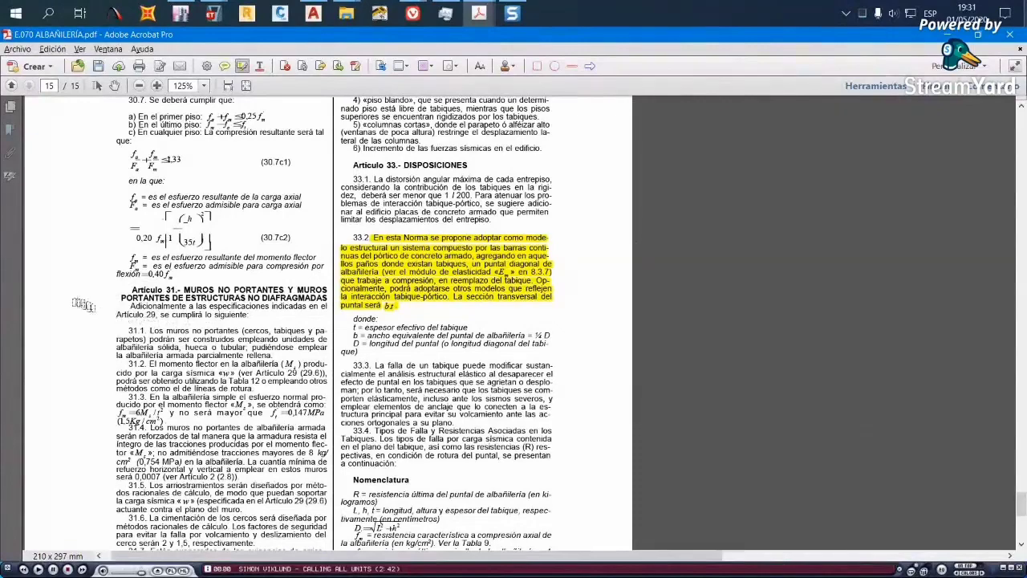
Enlarge page 15 of the E.070 ALBAÑILERÍA PDF to 300% and highlight the Artículo 31 heading in yellow
{"action": "scroll", "coordinate": [80, 305], "scroll_direction": "up", "scroll_amount": 3, "text": "ctrl"}
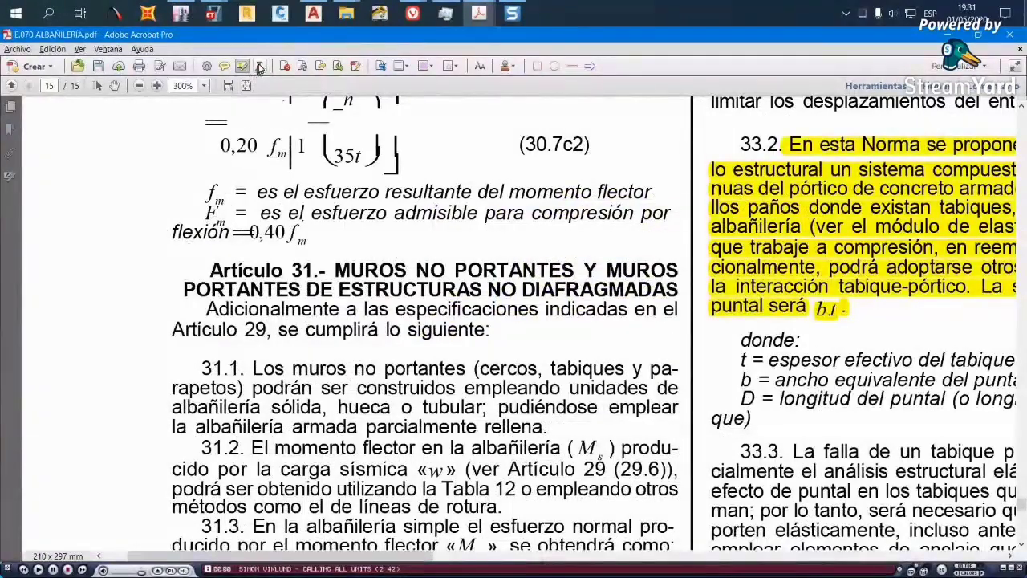
{"action": "left_click", "coordinate": [245, 67]}
{"action": "left_click_drag", "start_coordinate": [210, 270], "coordinate": [632, 290]}
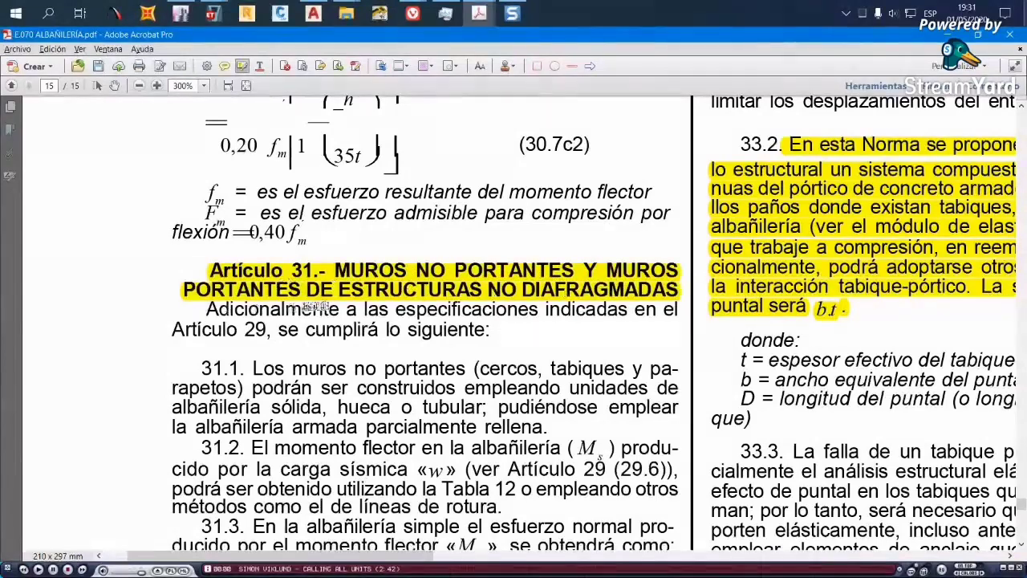
{"action": "scroll", "coordinate": [117, 321], "scroll_direction": "down", "scroll_amount": 1}
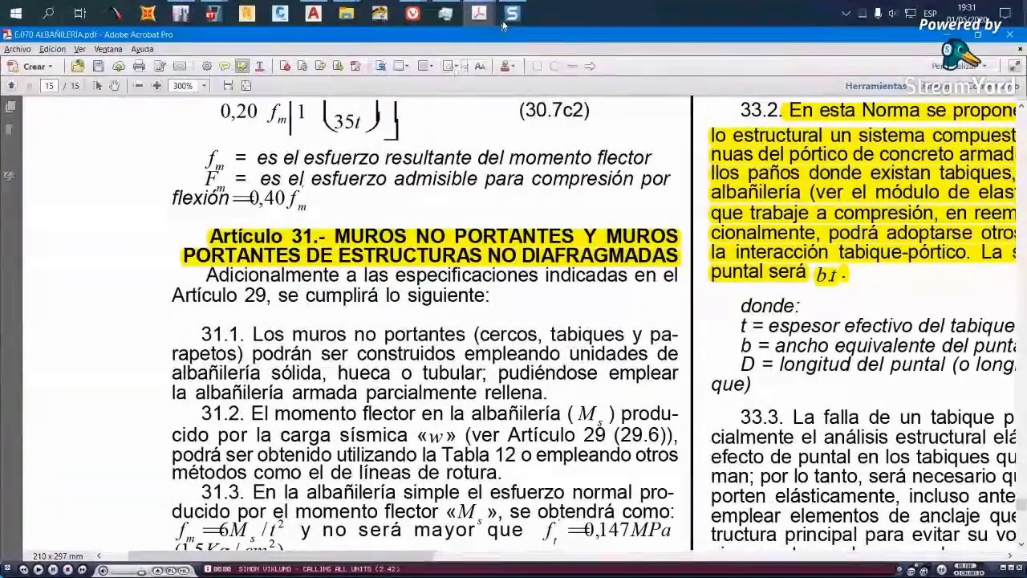
Switch to the ETABS DEMO 1 PDF and review the E.070 slide's article 33.2 and diagonal strut diagrams
{"action": "mouse_move", "coordinate": [481, 15]}
{"action": "left_click", "coordinate": [578, 77]}
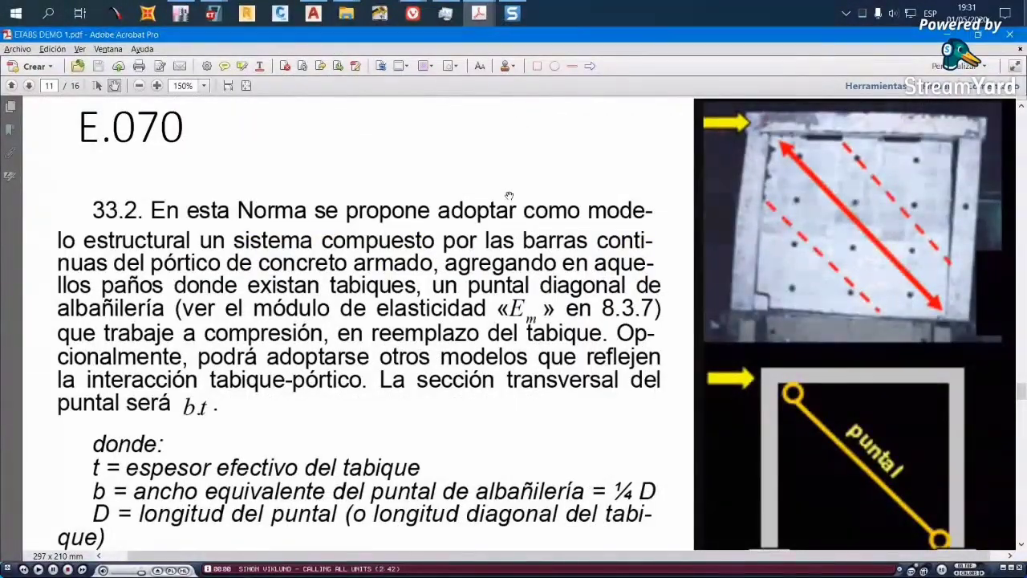
{"action": "scroll", "coordinate": [488, 237], "scroll_direction": "down", "scroll_amount": 1}
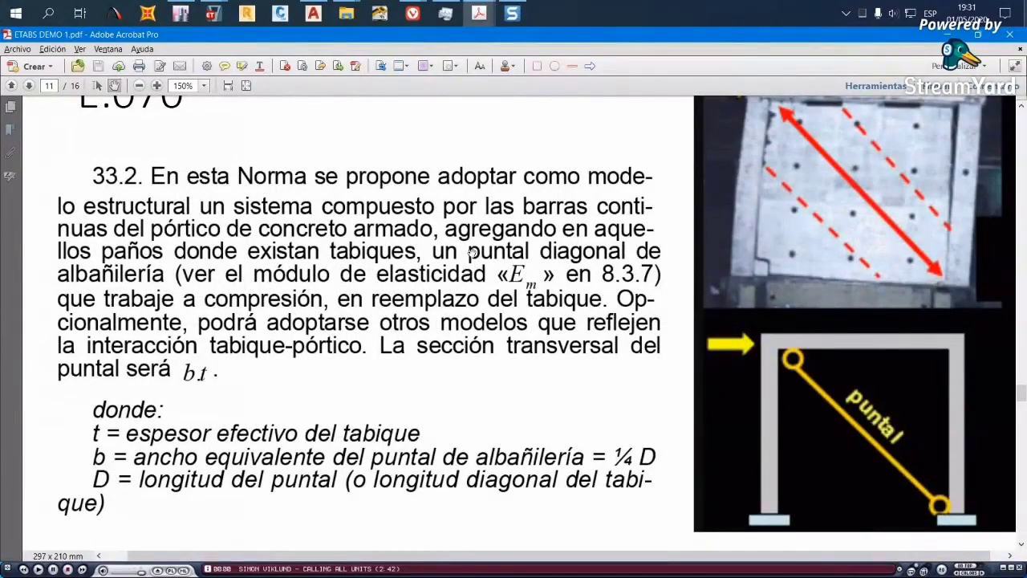
{"action": "scroll", "coordinate": [474, 255], "scroll_direction": "up", "scroll_amount": 1}
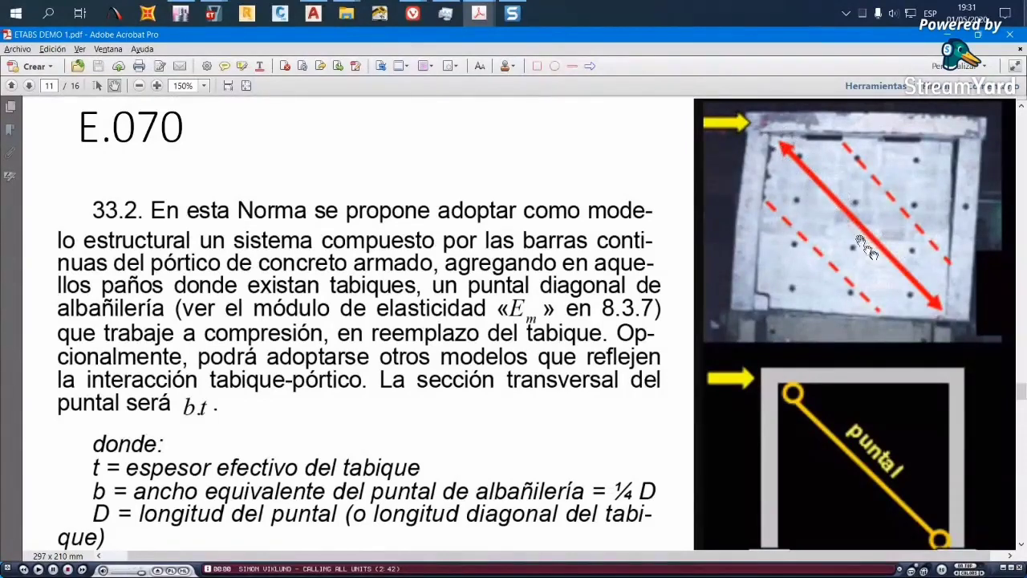
{"action": "scroll", "coordinate": [789, 186], "scroll_direction": "down", "scroll_amount": 1}
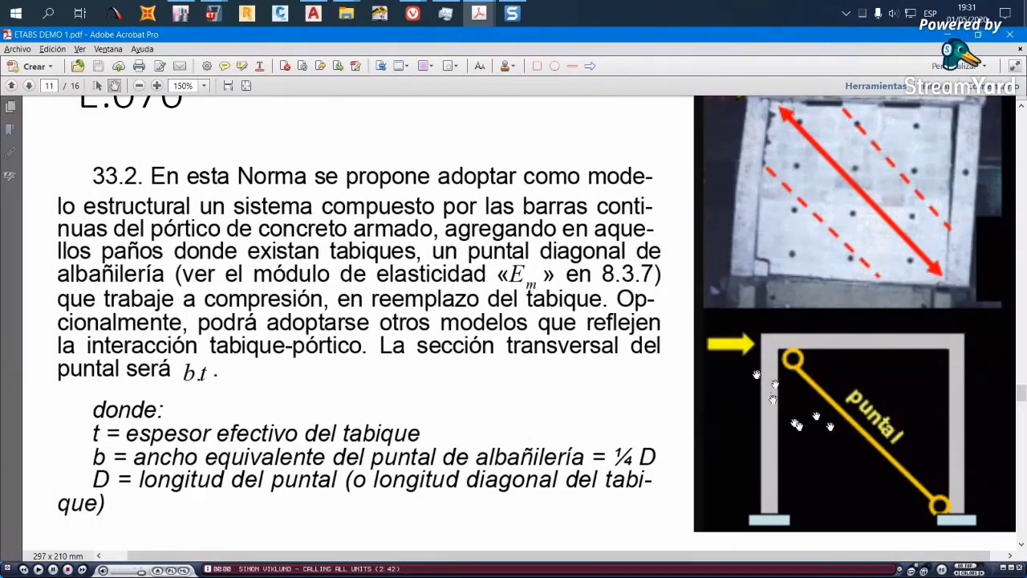
Finish reviewing the E.070 strut slide and return to the Modelo analítico slide on page 8 of the ETABS DEMO 1 PDF
{"action": "scroll", "coordinate": [345, 361], "scroll_direction": "down", "scroll_amount": 1}
{"action": "scroll", "coordinate": [258, 372], "scroll_direction": "up", "scroll_amount": 1}
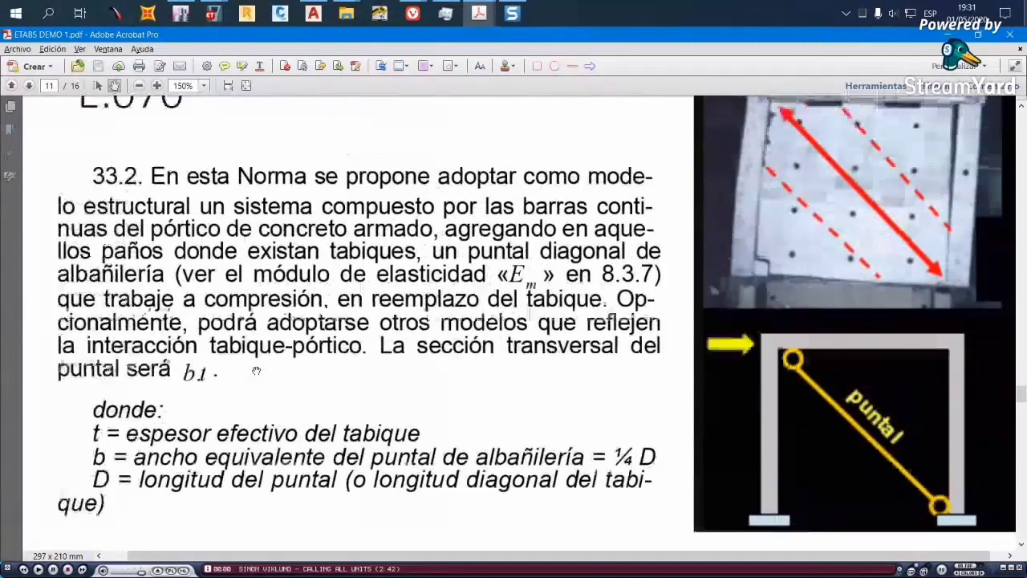
{"action": "scroll", "coordinate": [262, 360], "scroll_direction": "up", "scroll_amount": 1}
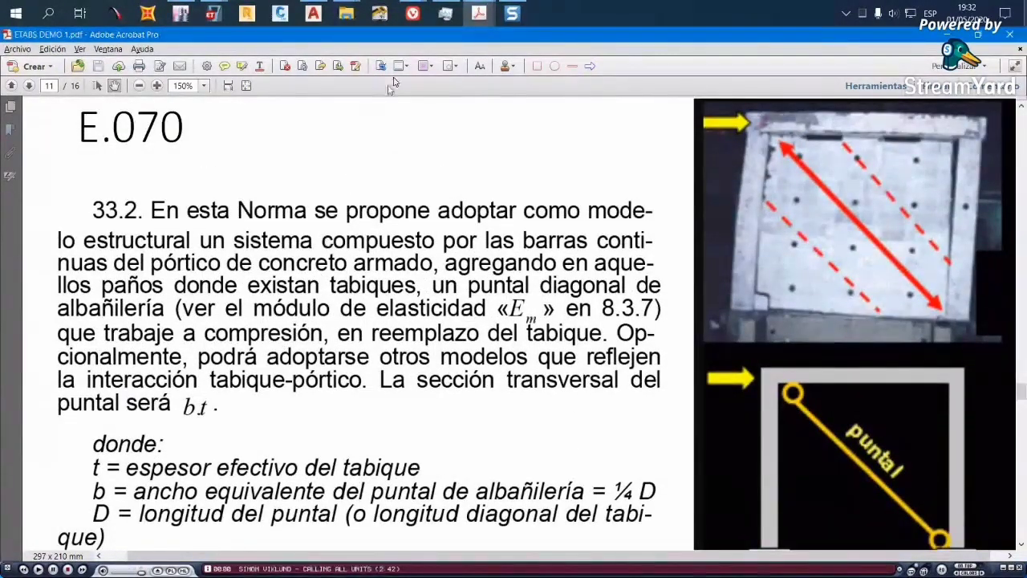
{"action": "mouse_move", "coordinate": [485, 16]}
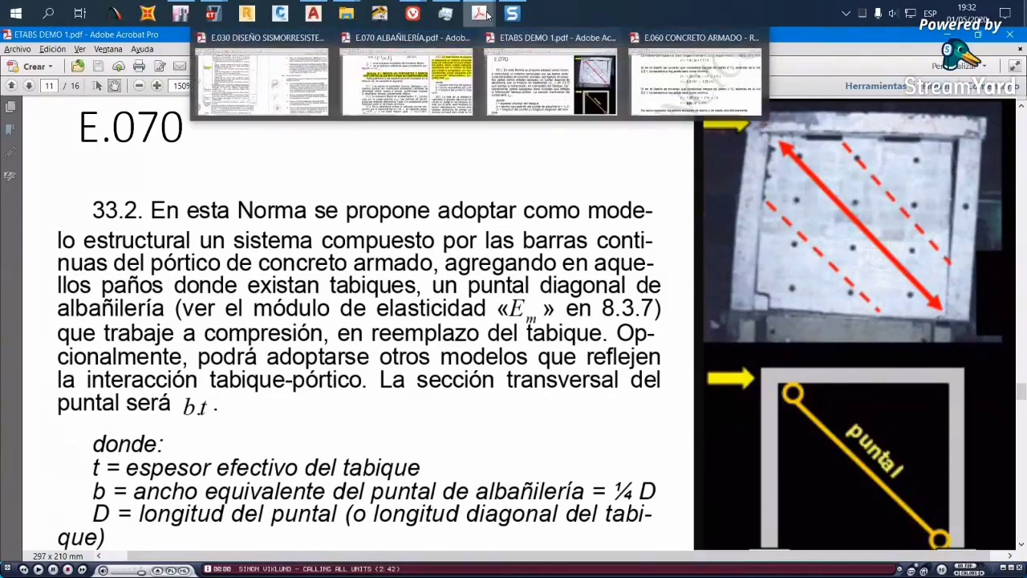
{"action": "left_click", "coordinate": [588, 91]}
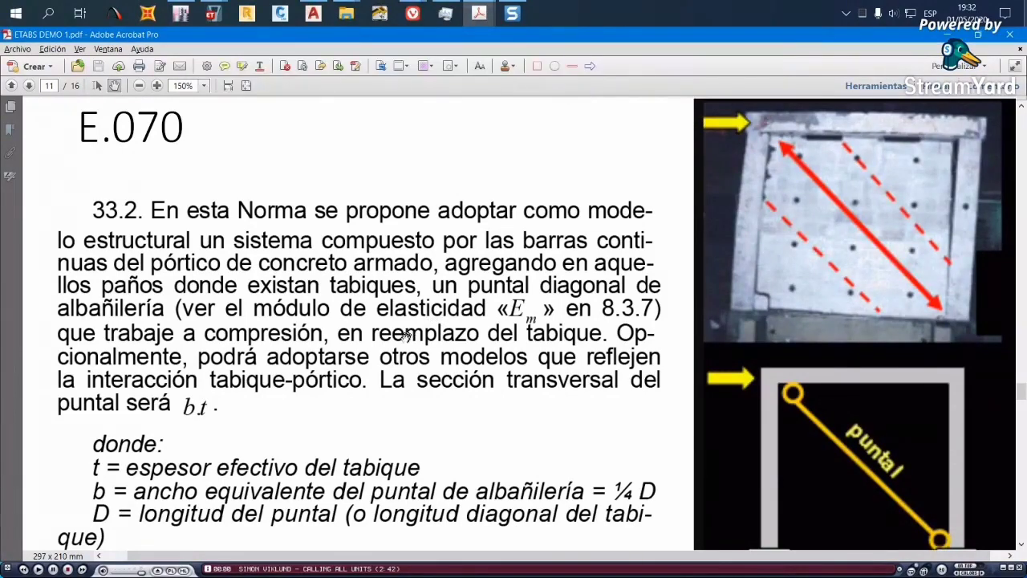
{"action": "scroll", "coordinate": [397, 345], "scroll_direction": "down", "scroll_amount": 1, "text": "ctrl"}
{"action": "scroll", "coordinate": [393, 353], "scroll_direction": "up", "scroll_amount": 10}
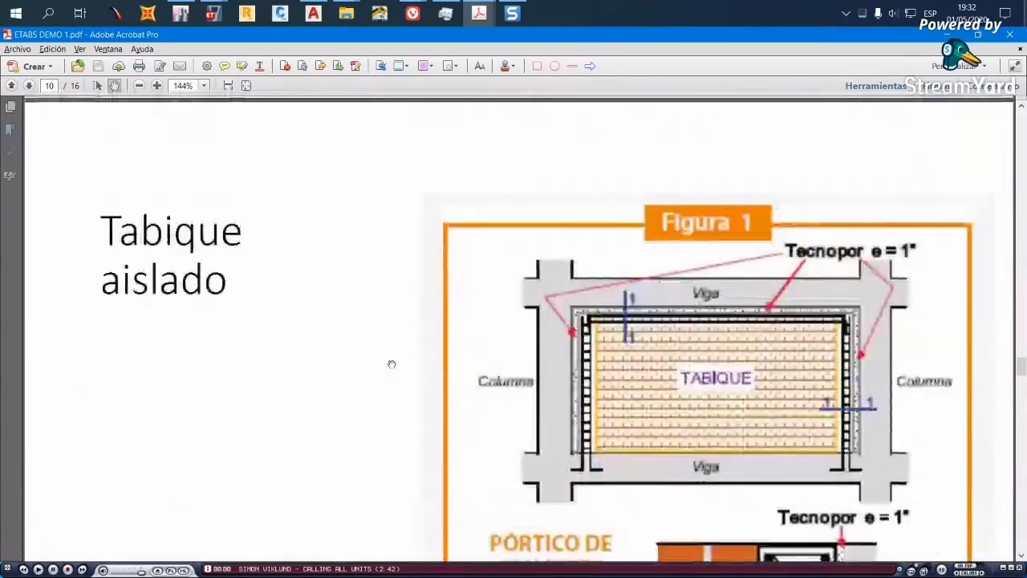
{"action": "scroll", "coordinate": [392, 361], "scroll_direction": "up", "scroll_amount": 15}
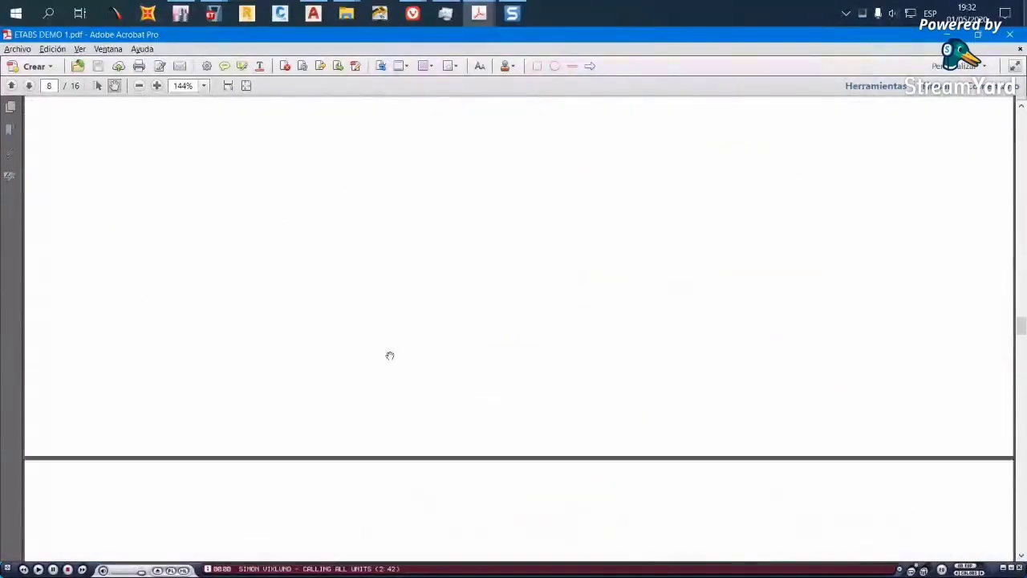
{"action": "scroll", "coordinate": [390, 356], "scroll_direction": "up", "scroll_amount": 4}
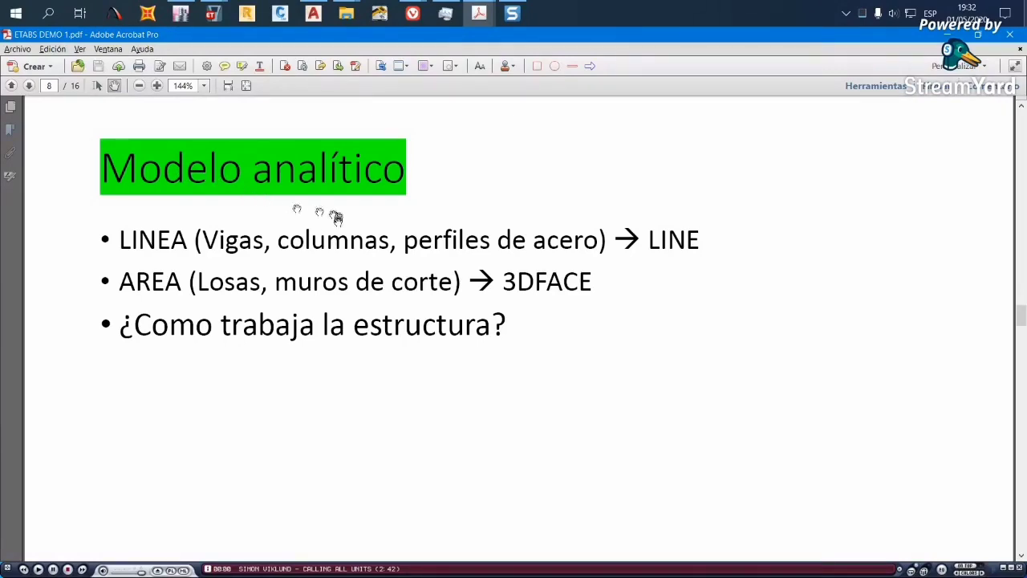
Go to the 3D building model image on page 12 and enlarge it to 125%
{"action": "scroll", "coordinate": [337, 217], "scroll_direction": "down", "scroll_amount": 2, "text": "ctrl"}
{"action": "scroll", "coordinate": [336, 230], "scroll_direction": "down", "scroll_amount": 20}
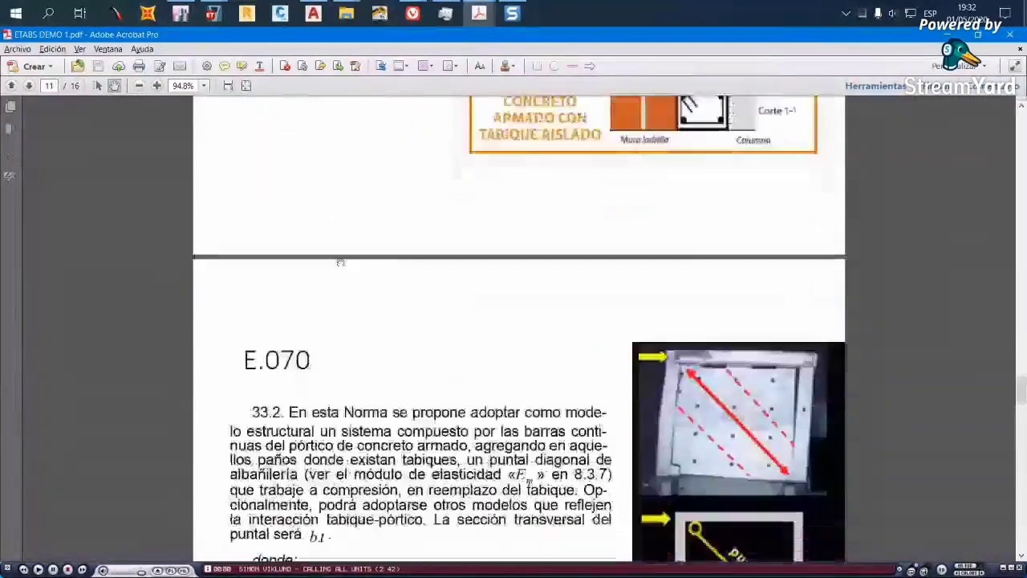
{"action": "scroll", "coordinate": [340, 263], "scroll_direction": "down", "scroll_amount": 12}
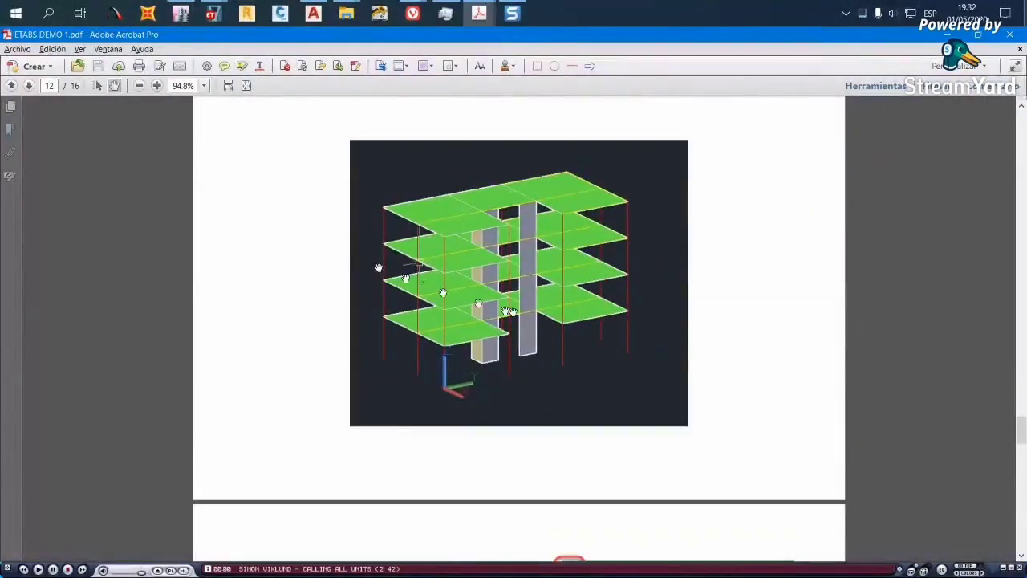
{"action": "scroll", "coordinate": [511, 311], "scroll_direction": "up", "scroll_amount": 2, "text": "ctrl"}
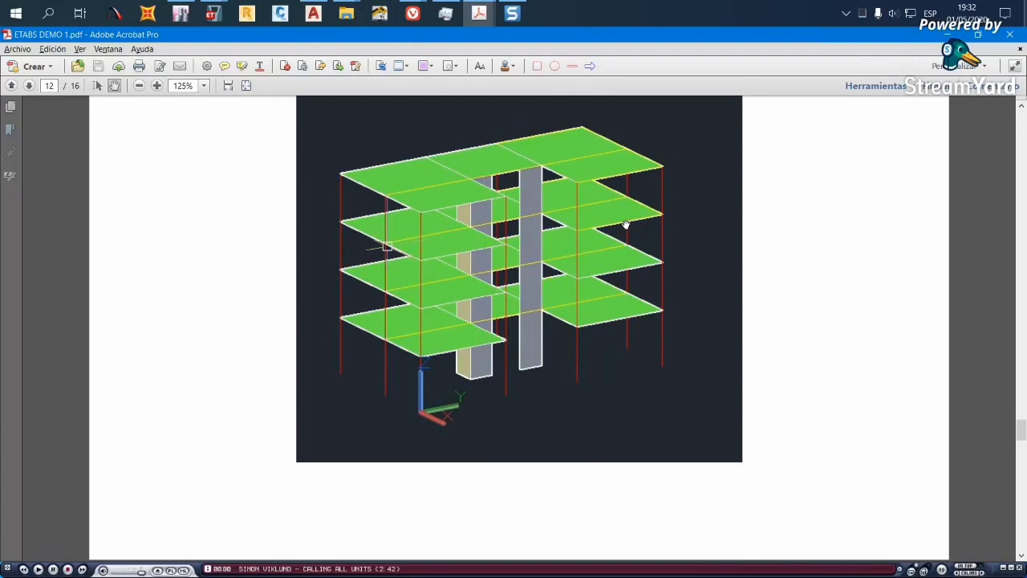
Switch to AutoCAD and open the DXF file PORTICO 3D+MUROS.dxf from the desktop
{"action": "left_click", "coordinate": [314, 16]}
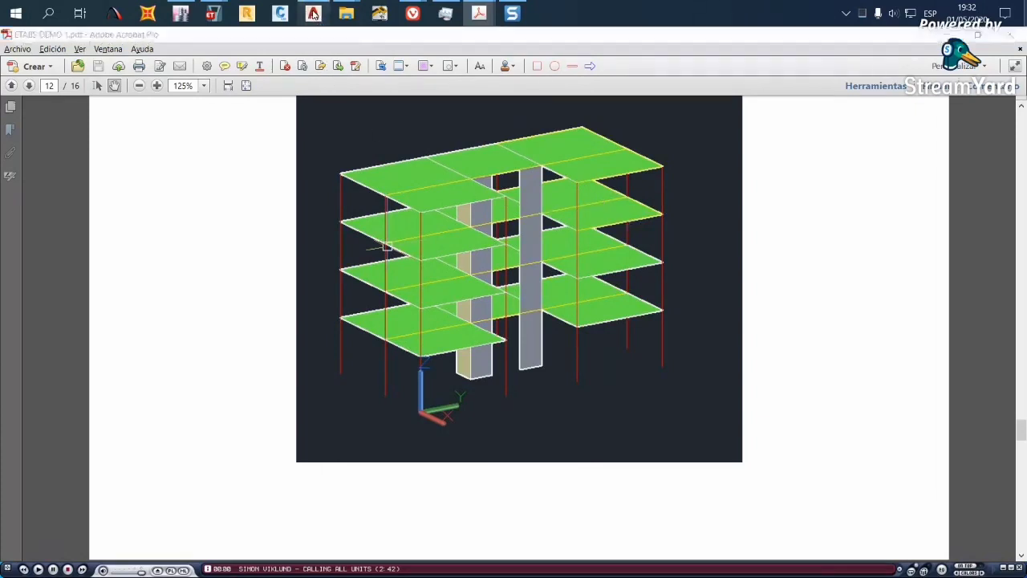
{"action": "left_click", "coordinate": [11, 38]}
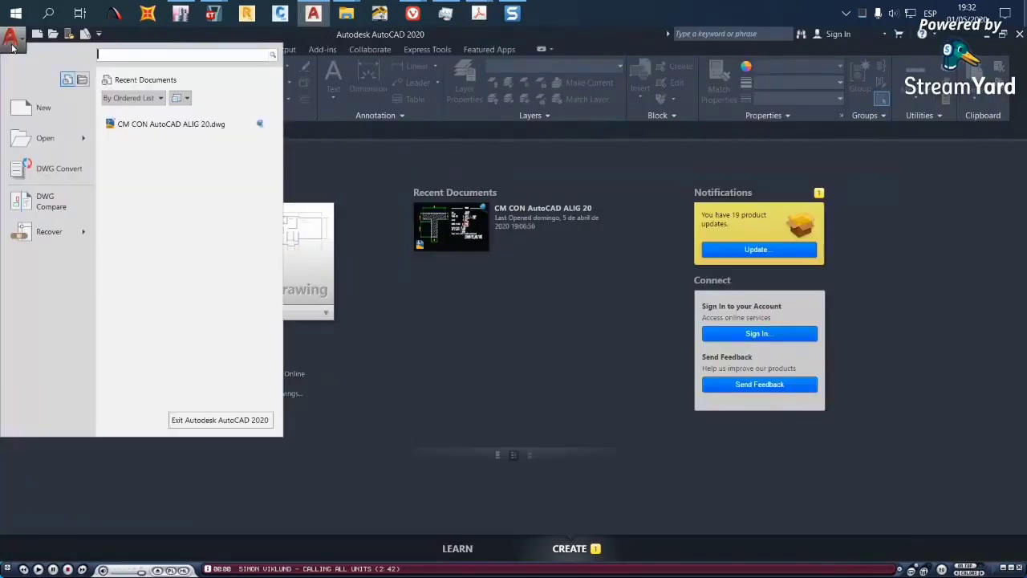
{"action": "mouse_move", "coordinate": [44, 143]}
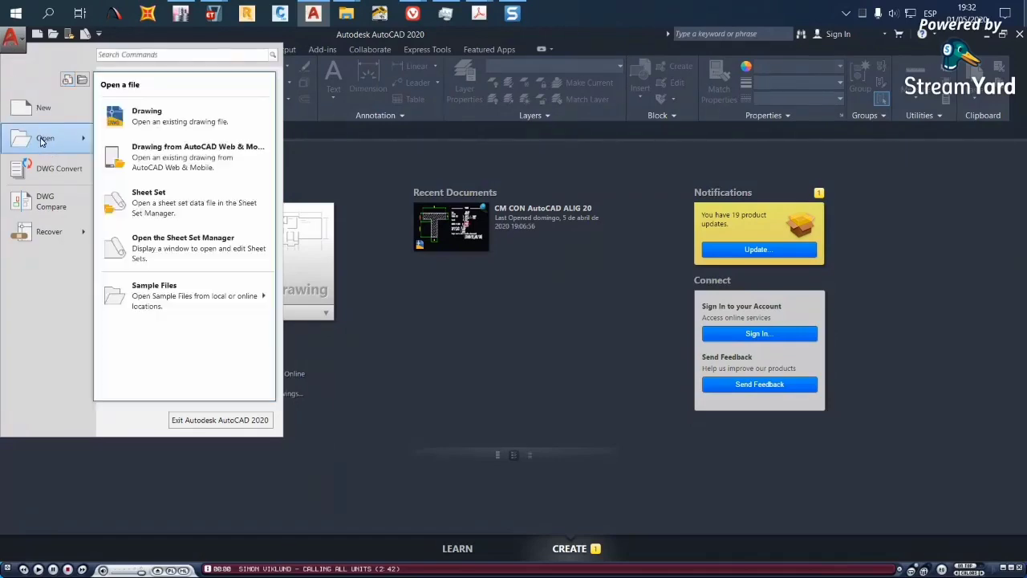
{"action": "left_click", "coordinate": [158, 127]}
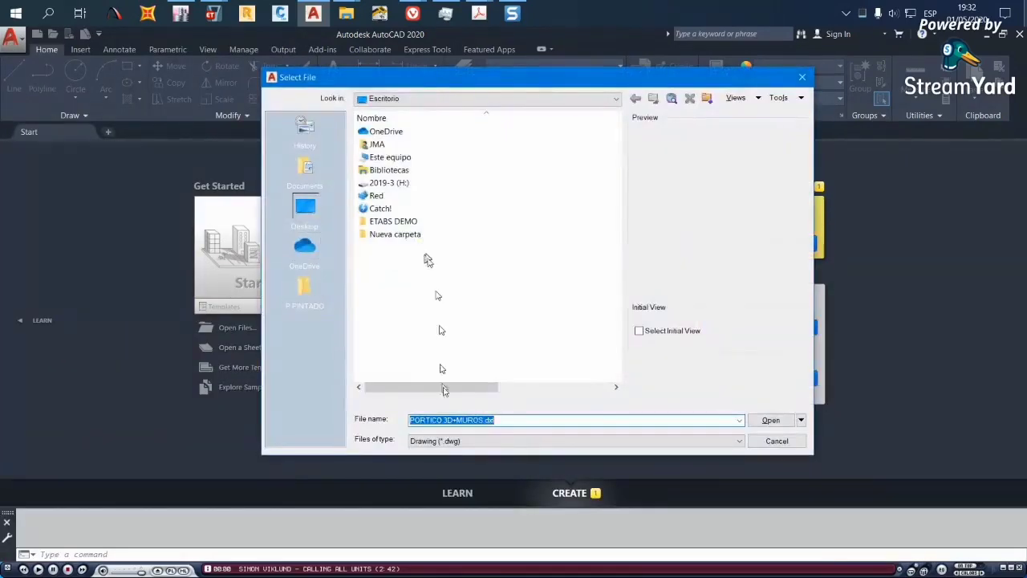
{"action": "left_click", "coordinate": [458, 441]}
{"action": "left_click", "coordinate": [480, 465]}
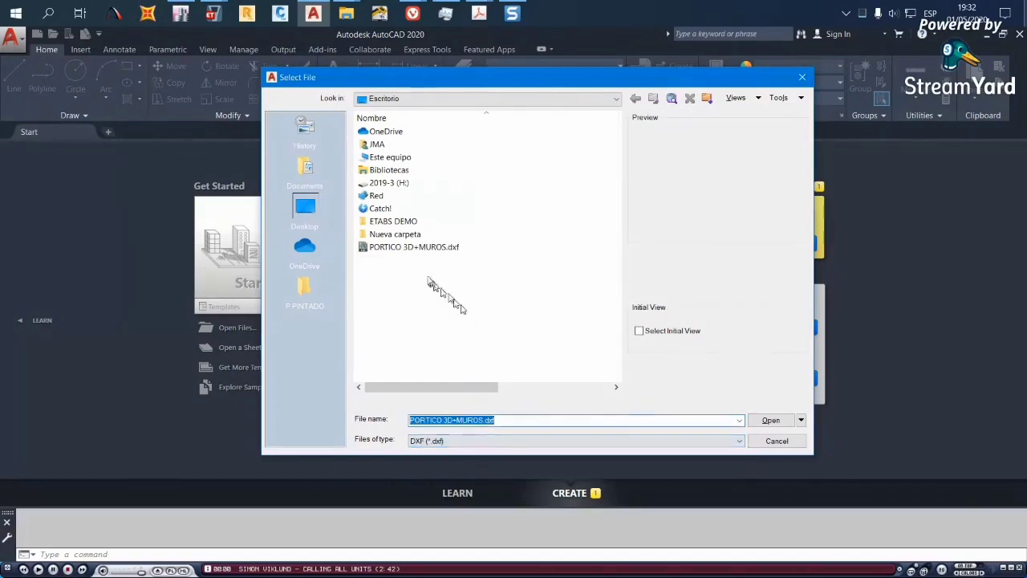
{"action": "left_click", "coordinate": [424, 249]}
{"action": "left_click", "coordinate": [769, 420]}
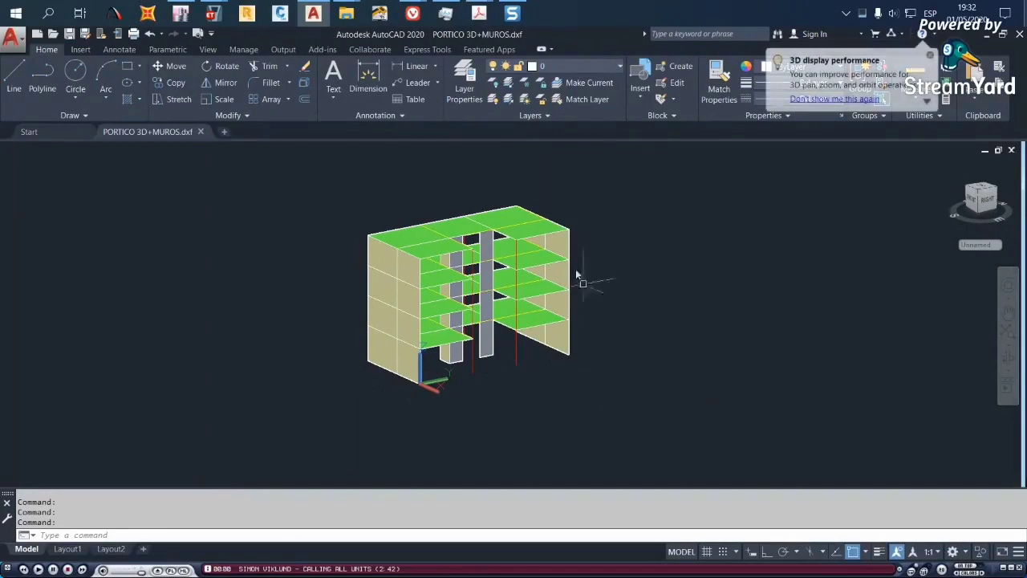
Switch to the ETABS DEMO 1 PDF and examine the Tabique aislado figure on page 10
{"action": "mouse_move", "coordinate": [475, 13]}
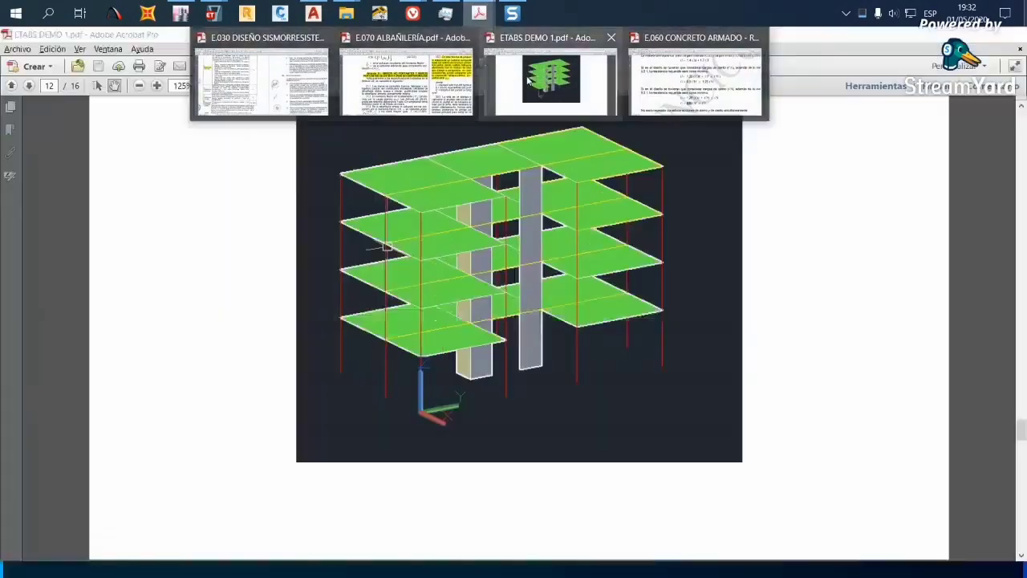
{"action": "left_click", "coordinate": [551, 76]}
{"action": "scroll", "coordinate": [509, 307], "scroll_direction": "up", "scroll_amount": 15}
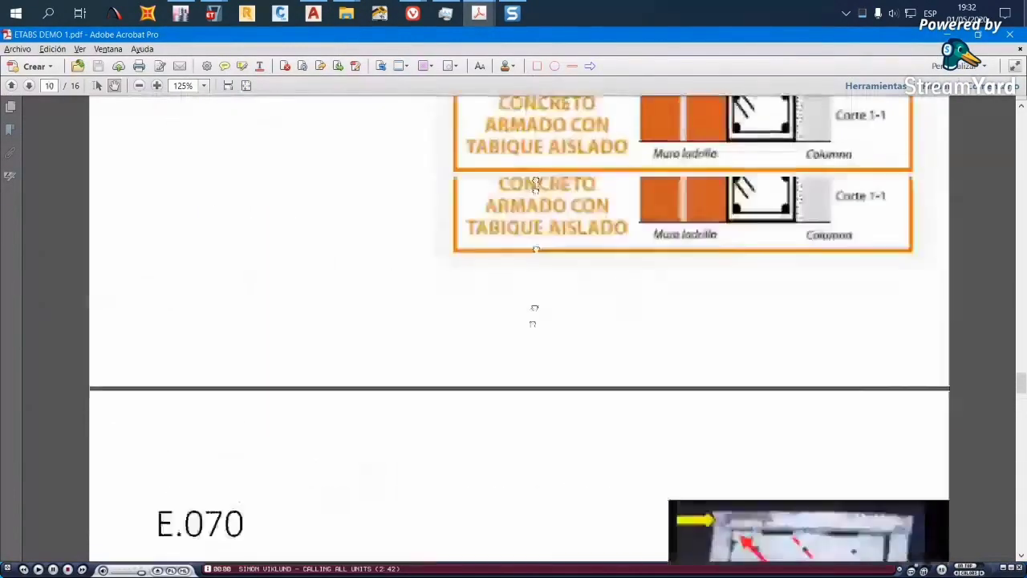
{"action": "scroll", "coordinate": [578, 289], "scroll_direction": "up", "scroll_amount": 1}
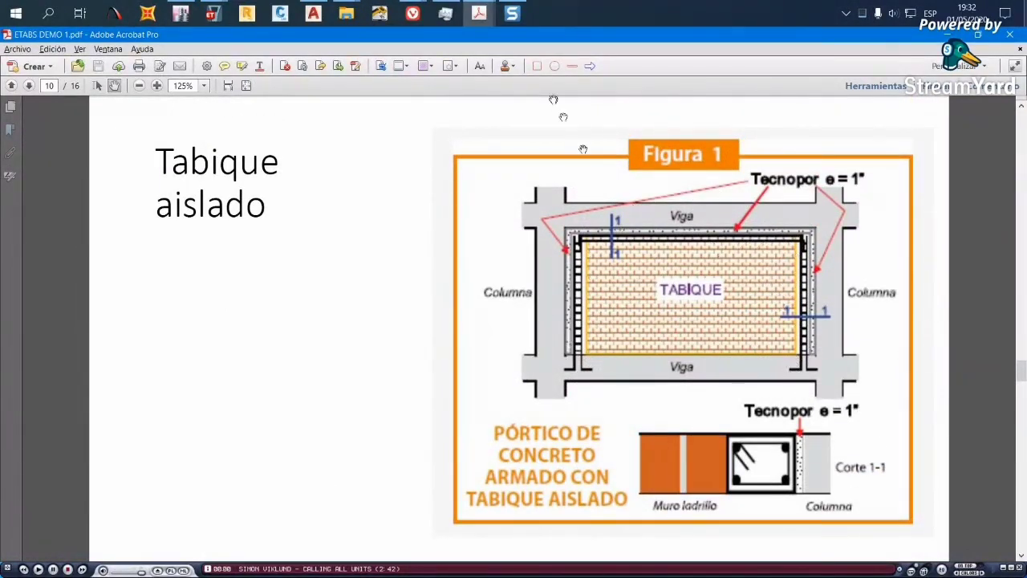
Switch to AutoCAD and delete all the wall panels on the building's end face opposite the UCS origin, on all four storeys
{"action": "left_click", "coordinate": [314, 14]}
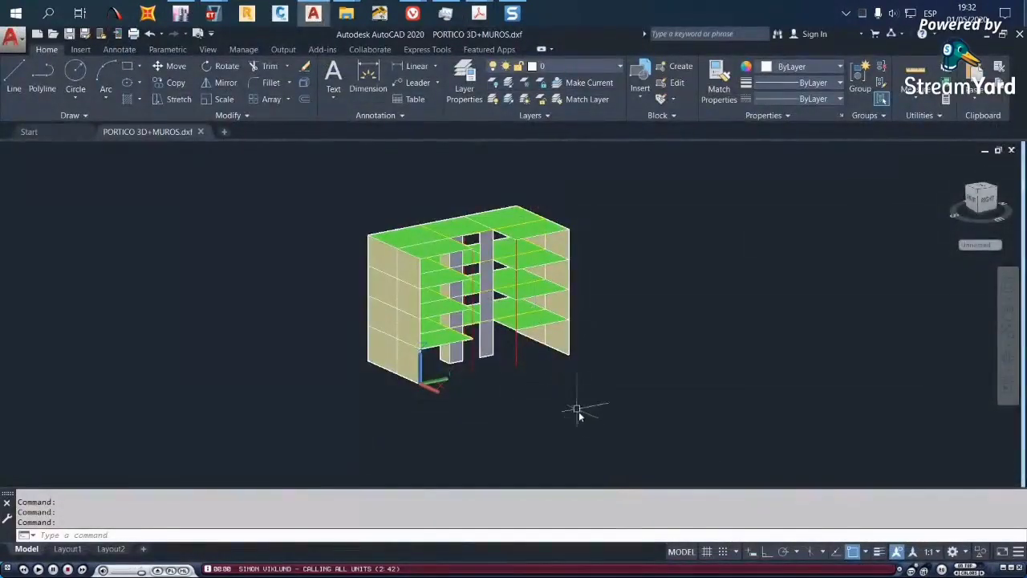
{"action": "middle_click_drag", "start_coordinate": [578, 411], "coordinate": [539, 392], "text": "shift"}
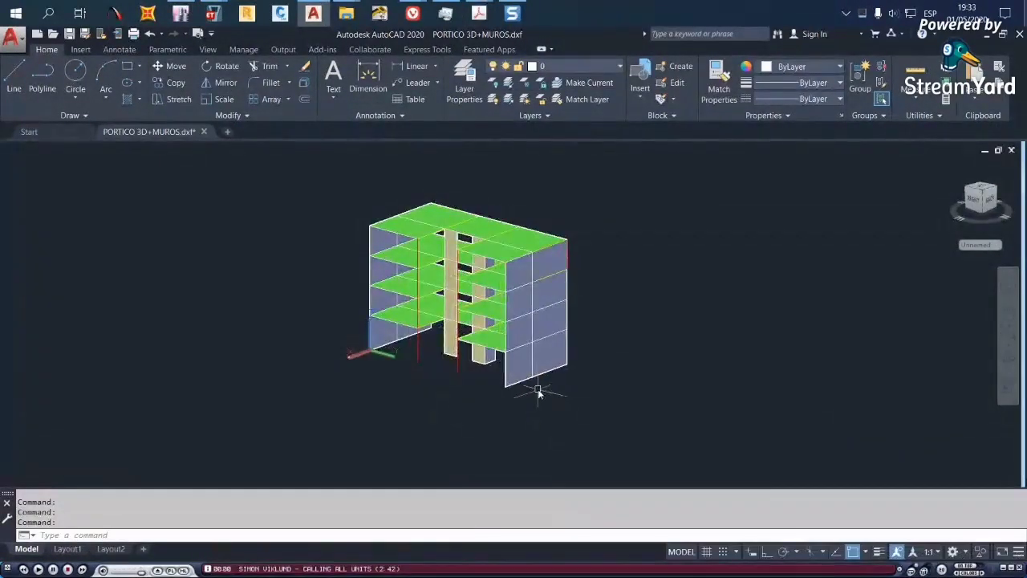
{"action": "scroll", "coordinate": [538, 391], "scroll_direction": "up", "scroll_amount": 3}
{"action": "left_click", "coordinate": [504, 362]}
{"action": "key", "text": "Delete"}
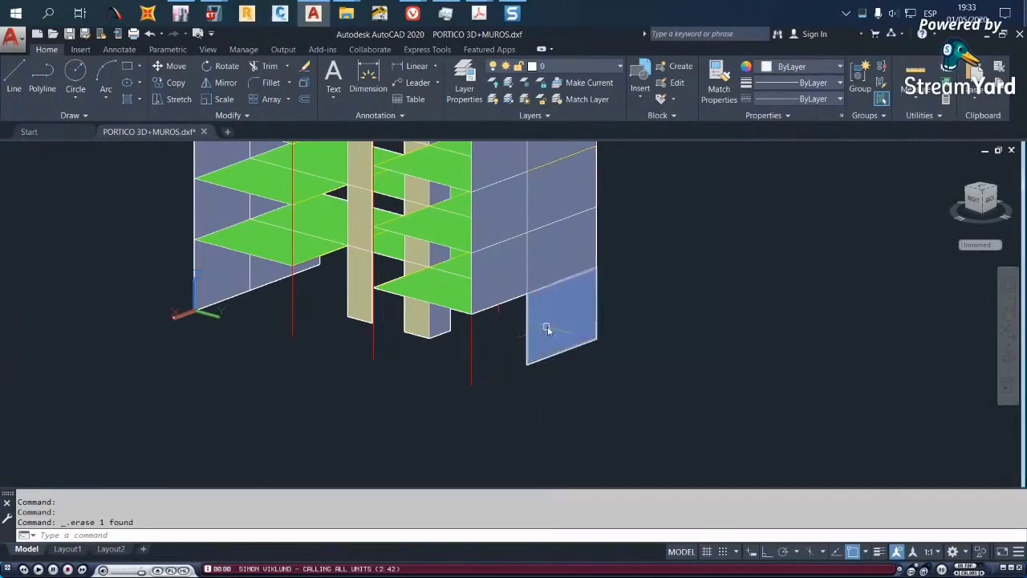
{"action": "middle_click_drag", "start_coordinate": [666, 265], "coordinate": [658, 378]}
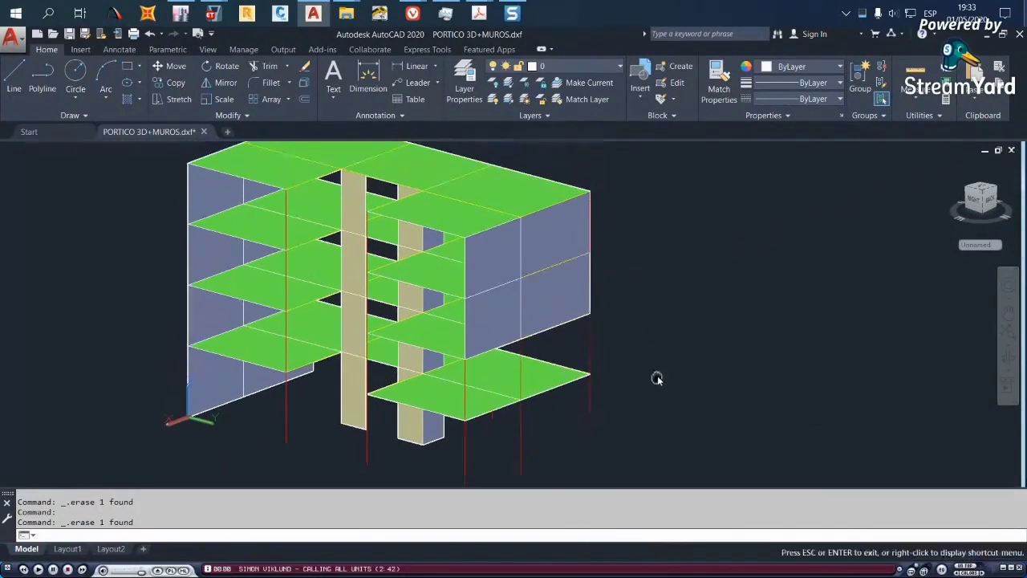
{"action": "left_click", "coordinate": [505, 314]}
{"action": "key", "text": "Delete"}
{"action": "left_click", "coordinate": [497, 272]}
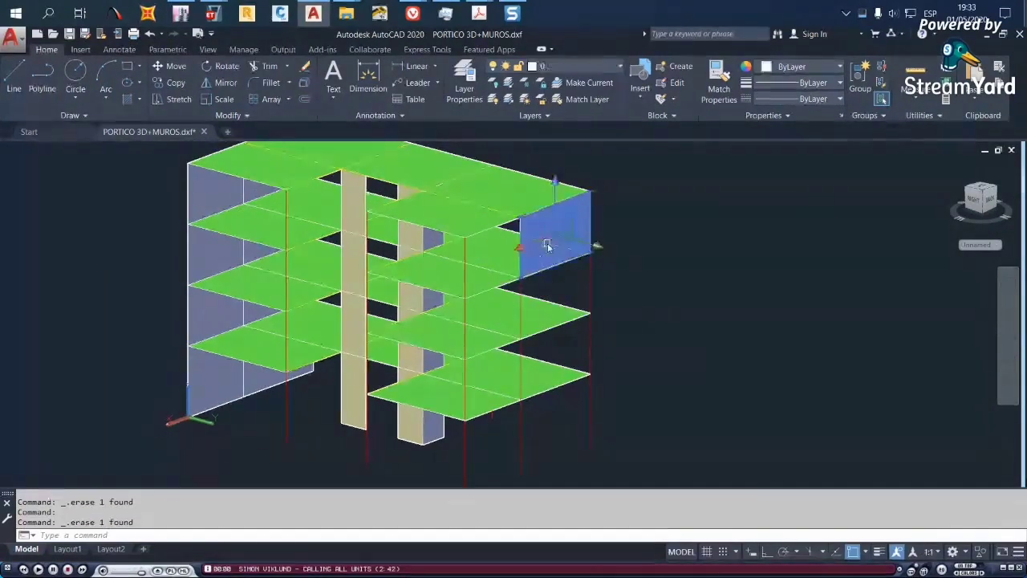
{"action": "key", "text": "Delete"}
{"action": "scroll", "coordinate": [560, 298], "scroll_direction": "down", "scroll_amount": 2}
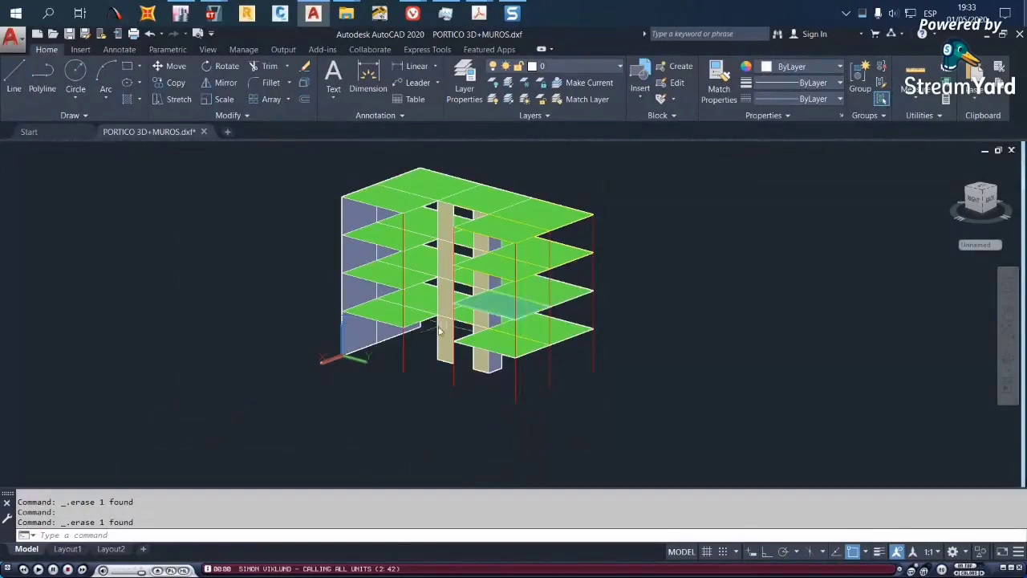
Delete all the wall panels on the building's end face beside the UCS origin, on all four storeys, keeping the central core walls
{"action": "middle_click_drag", "start_coordinate": [421, 374], "coordinate": [585, 378], "text": "shift"}
{"action": "left_click", "coordinate": [404, 365]}
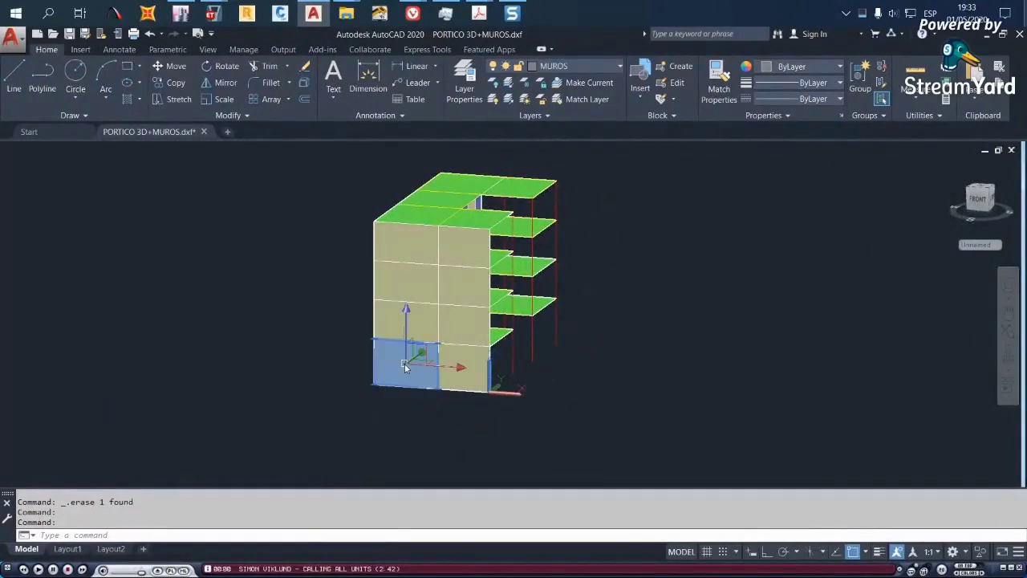
{"action": "key", "text": "Delete"}
{"action": "left_click", "coordinate": [459, 345]}
{"action": "key", "text": "Delete"}
{"action": "left_click", "coordinate": [412, 326]}
{"action": "key", "text": "Delete"}
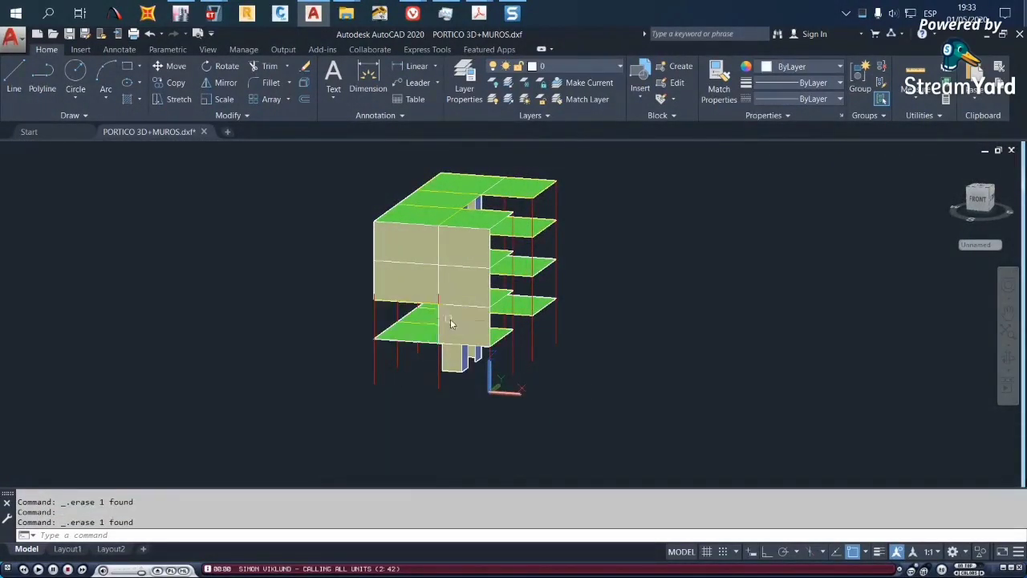
{"action": "left_click", "coordinate": [451, 322]}
{"action": "key", "text": "Delete"}
{"action": "left_click", "coordinate": [451, 296]}
{"action": "key", "text": "Delete"}
{"action": "left_click", "coordinate": [420, 288]}
{"action": "key", "text": "Delete"}
{"action": "left_click", "coordinate": [409, 254]}
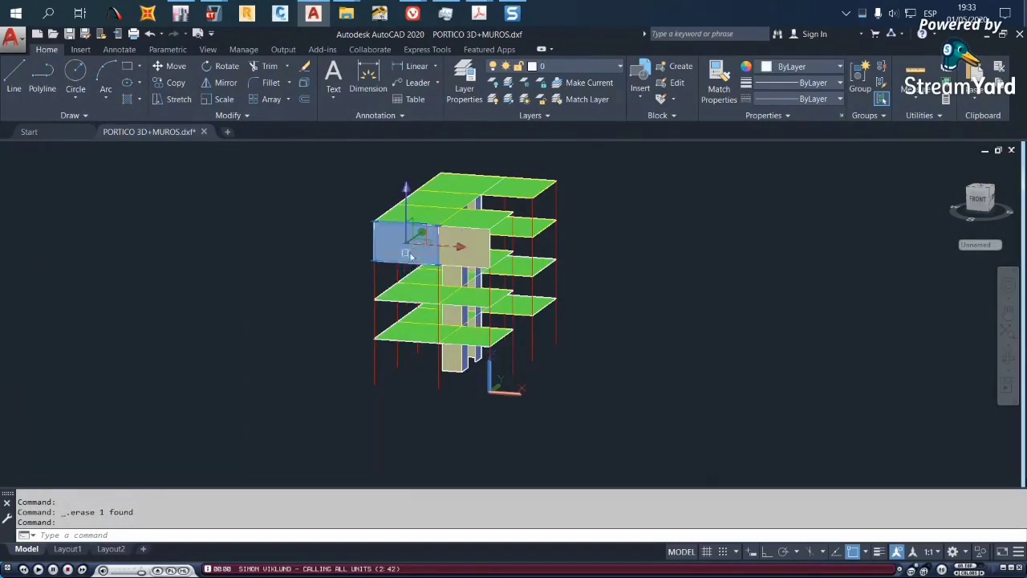
{"action": "key", "text": "Delete"}
{"action": "left_click", "coordinate": [453, 291]}
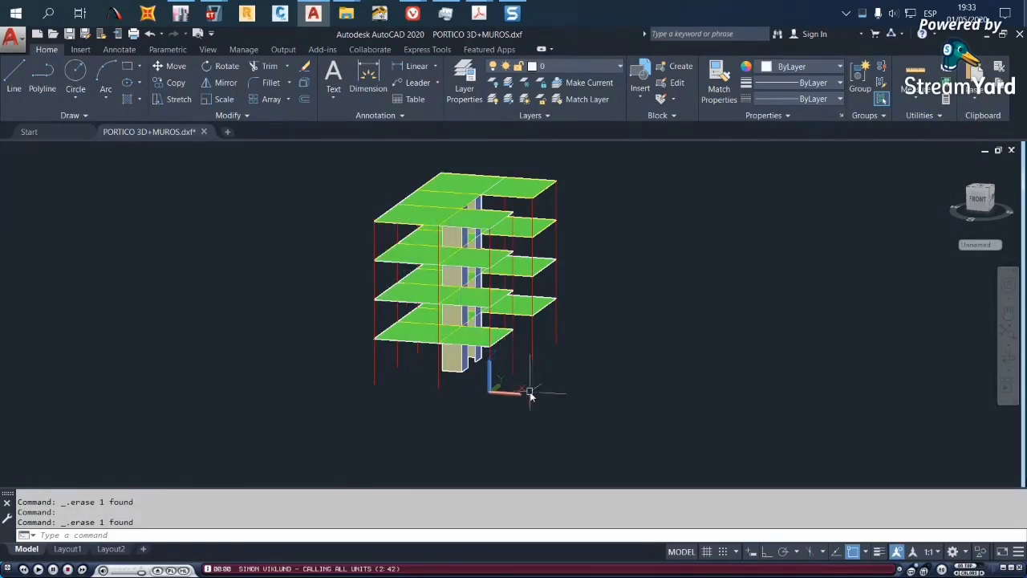
{"action": "middle_click_drag", "start_coordinate": [530, 394], "coordinate": [581, 387], "text": "shift"}
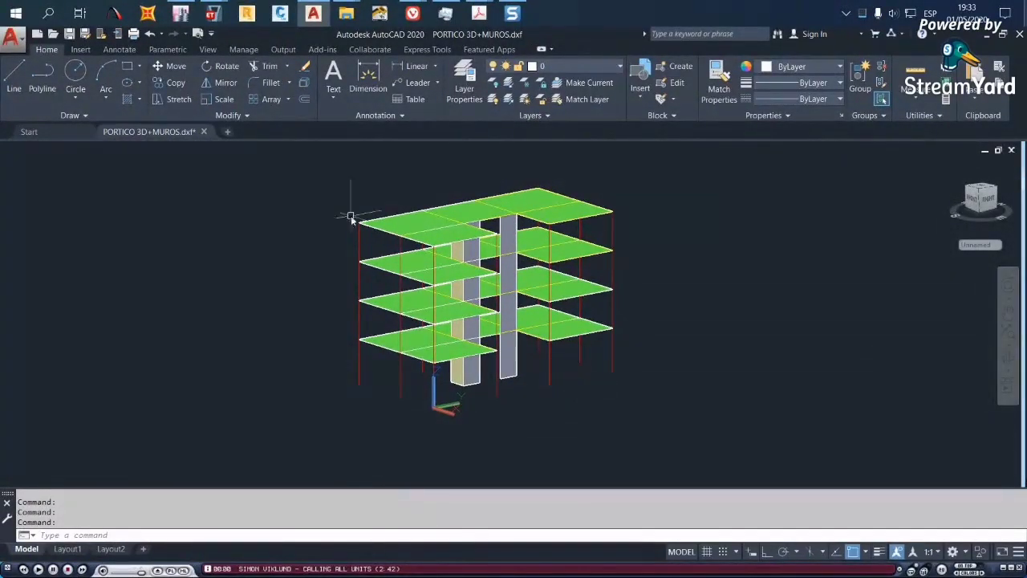
Save the drawing in AutoCAD 2007/LT2007 DXF format, replacing PORTICO 3D+MUROS.dxf on the desktop
{"action": "left_click", "coordinate": [11, 36]}
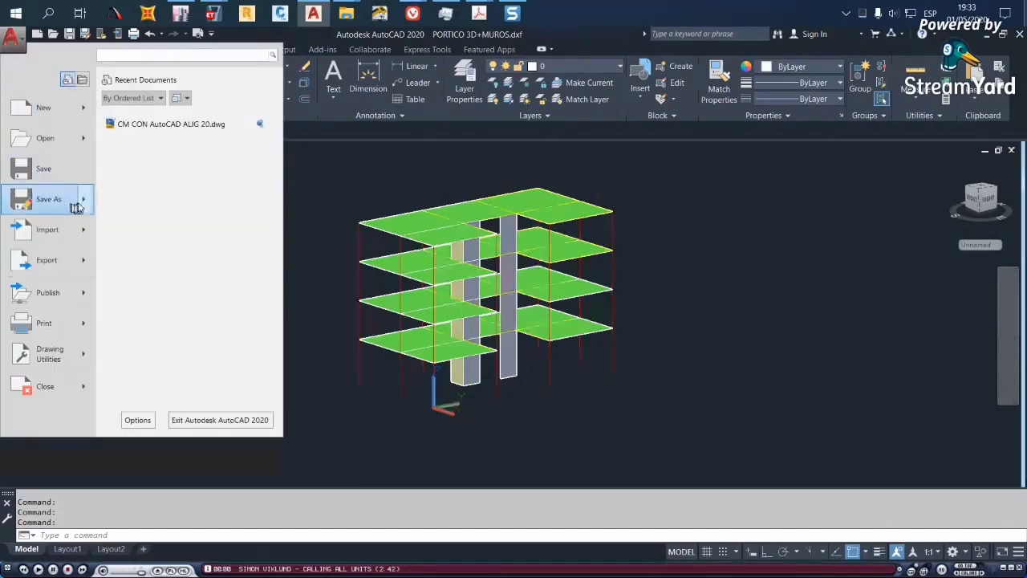
{"action": "mouse_move", "coordinate": [80, 198]}
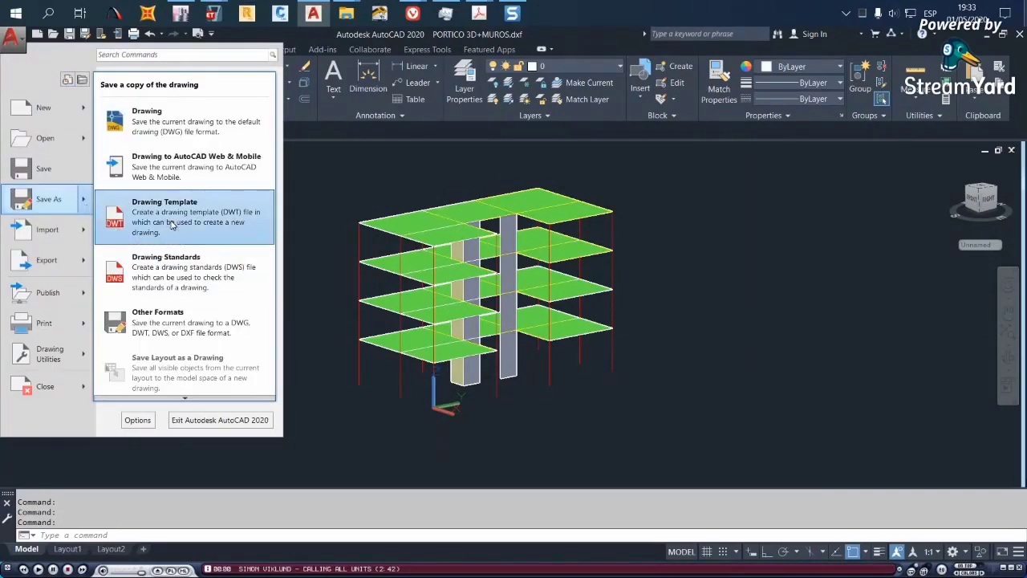
{"action": "left_click", "coordinate": [58, 172]}
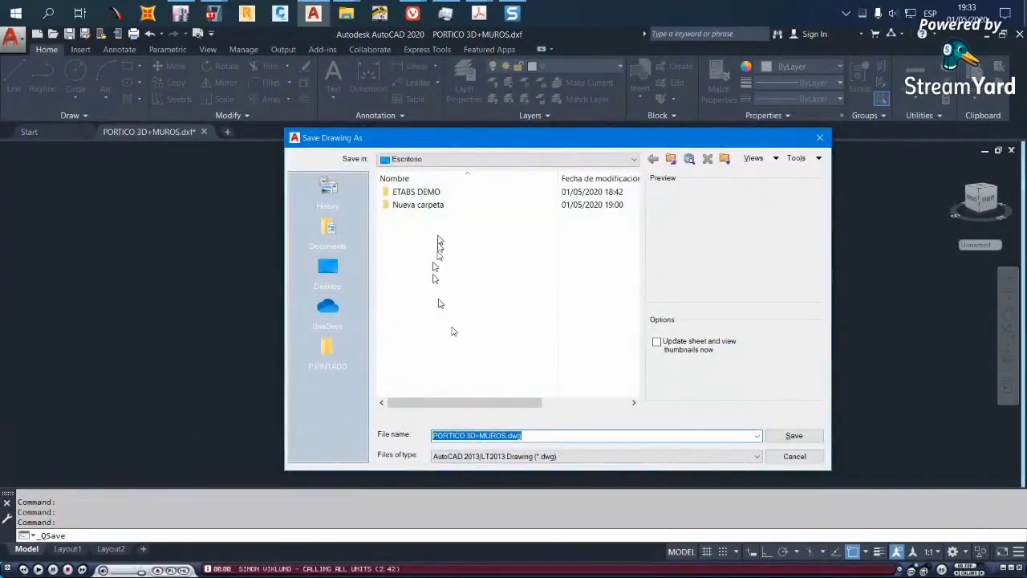
{"action": "left_click", "coordinate": [510, 455]}
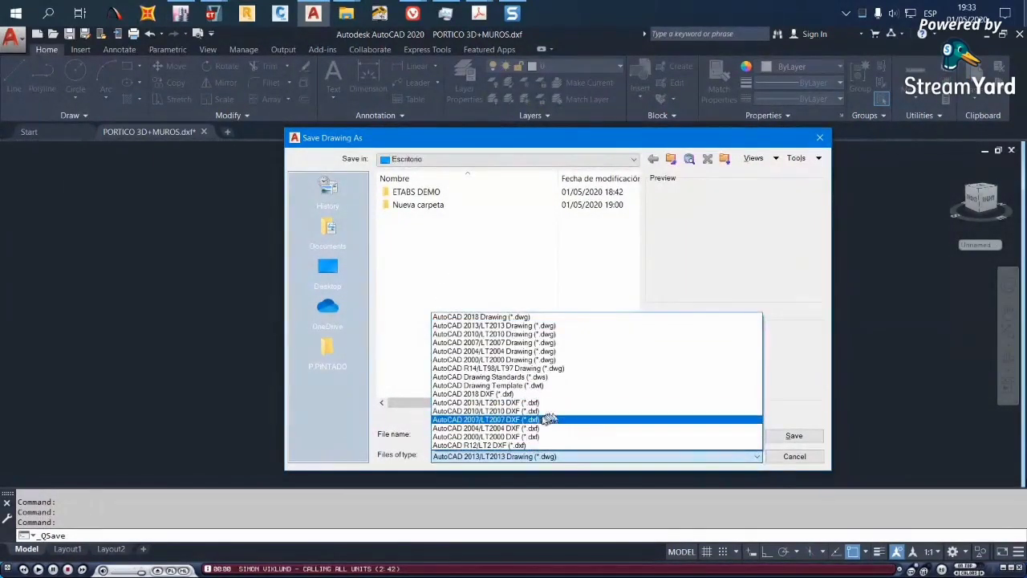
{"action": "left_click", "coordinate": [541, 420]}
{"action": "left_click", "coordinate": [430, 219]}
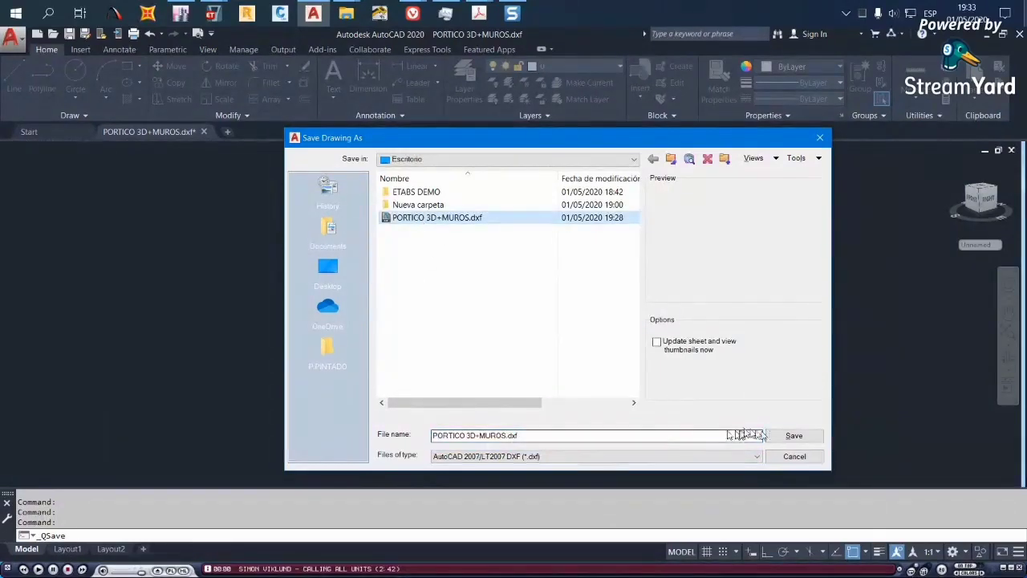
{"action": "left_click", "coordinate": [785, 436]}
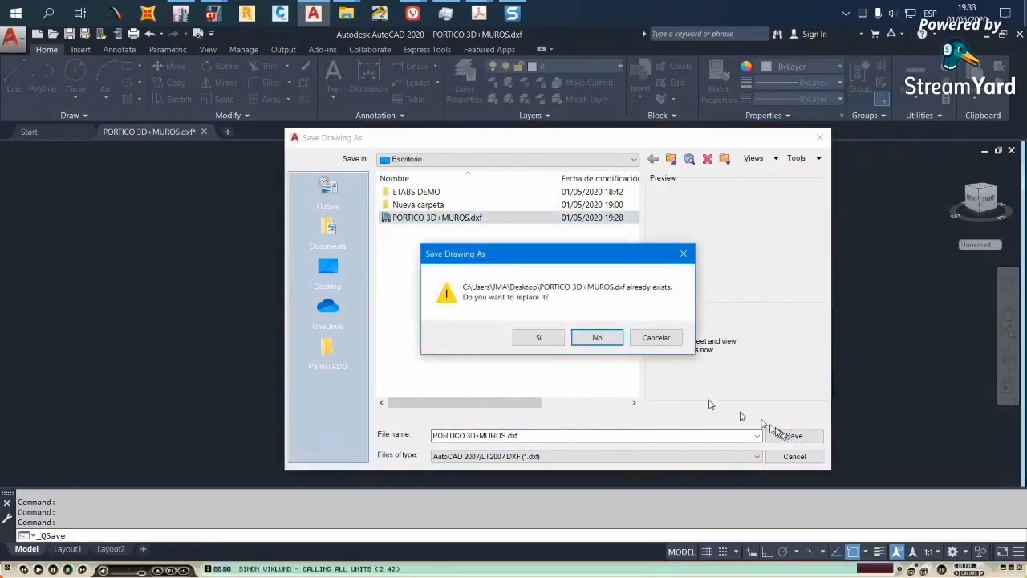
{"action": "left_click", "coordinate": [538, 338]}
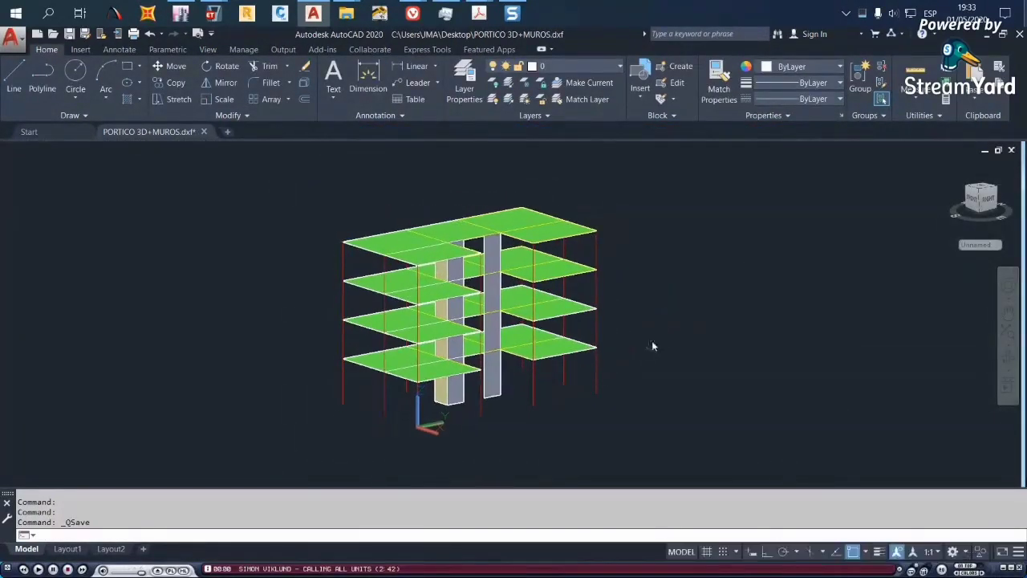
Close the PORTICO 3D+MUROS.dxf drawing, declining to save it in AutoCAD 2018 Drawing format
{"action": "scroll", "coordinate": [492, 309], "scroll_direction": "up", "scroll_amount": 2}
{"action": "scroll", "coordinate": [508, 303], "scroll_direction": "down", "scroll_amount": 3}
{"action": "middle_click_drag", "start_coordinate": [714, 323], "coordinate": [614, 306]}
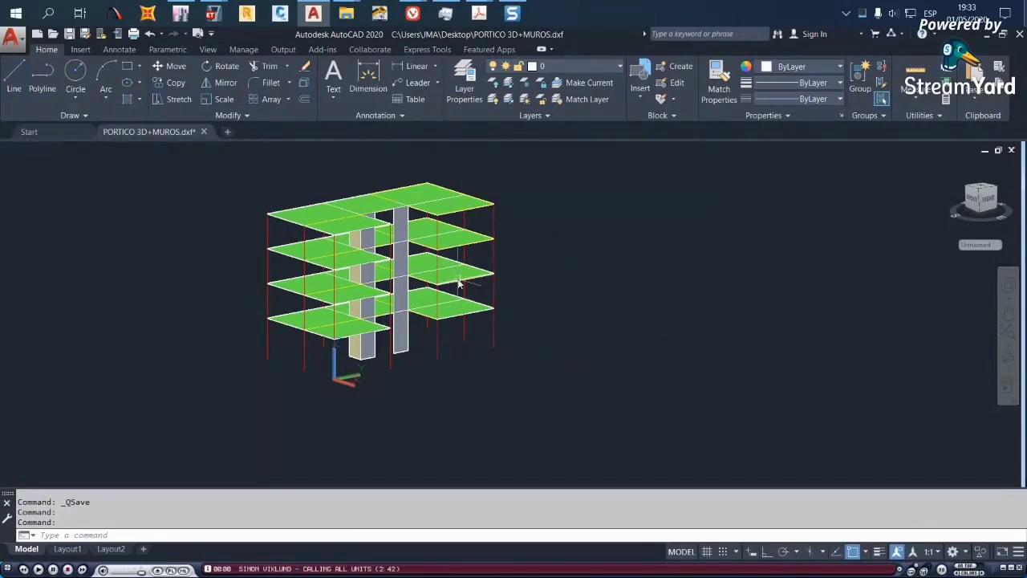
{"action": "mouse_move", "coordinate": [459, 282]}
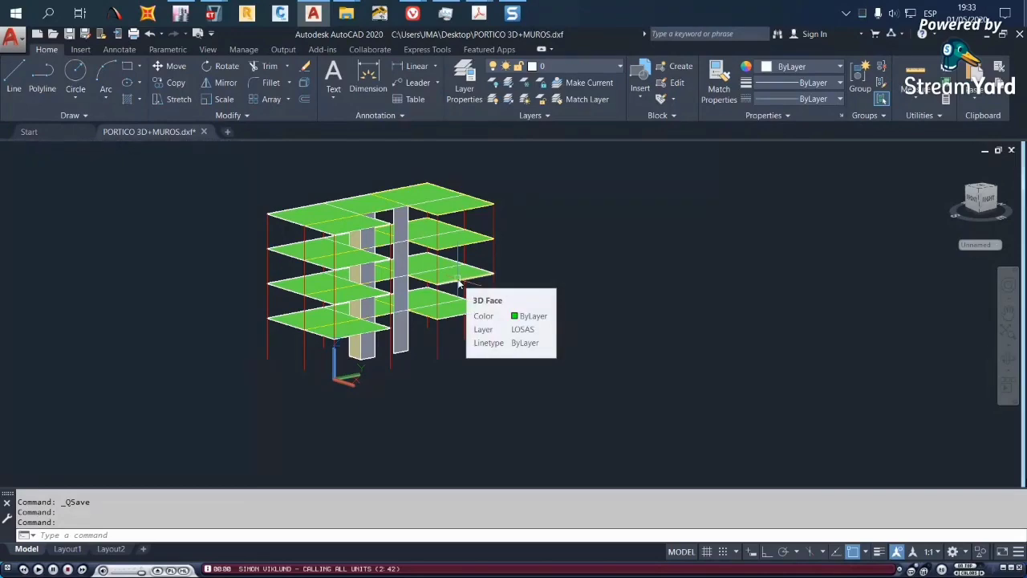
{"action": "left_click", "coordinate": [203, 134]}
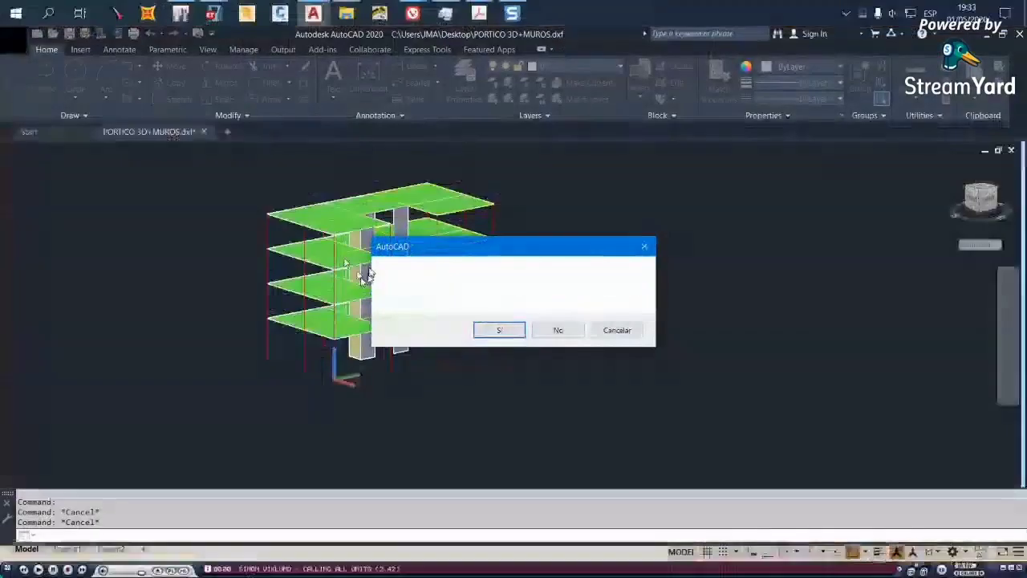
{"action": "left_click", "coordinate": [557, 329]}
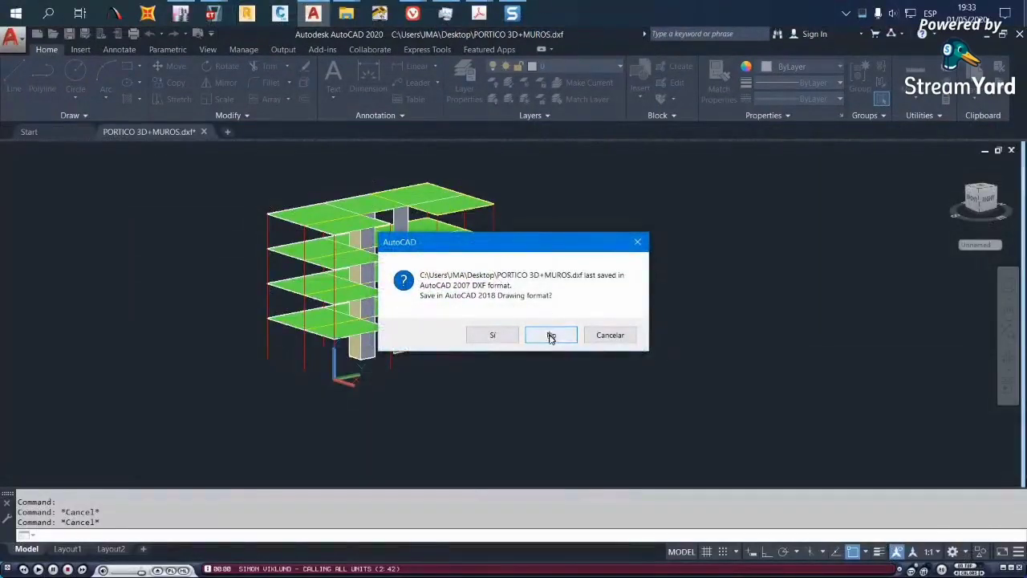
{"action": "left_click", "coordinate": [552, 336]}
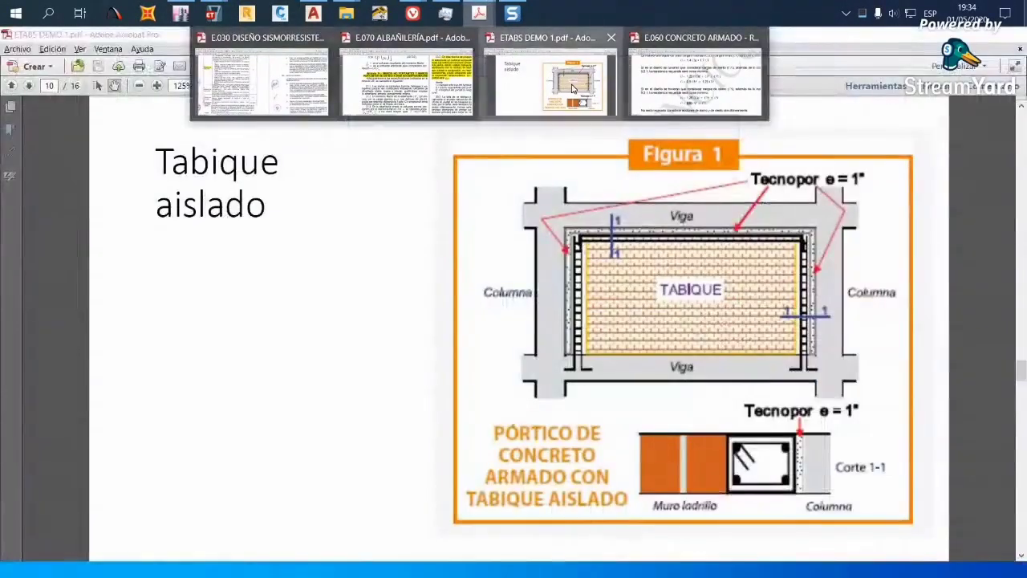
Switch to the ETABS DEMO 1 PDF and examine the DXF saving and AutoCAD geometry import slides on pages 13 and 14
{"action": "left_click", "coordinate": [514, 88]}
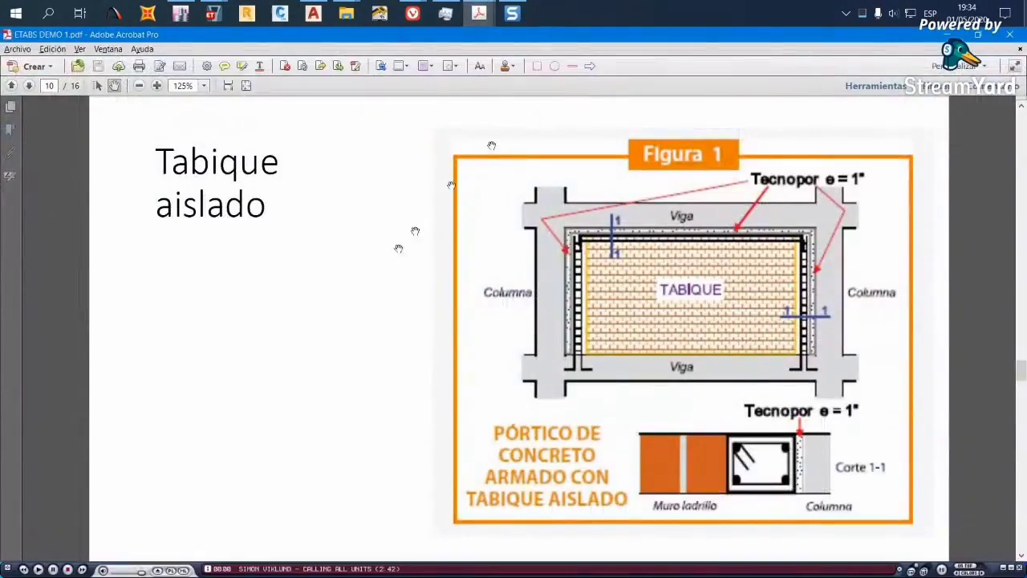
{"action": "scroll", "coordinate": [350, 261], "scroll_direction": "down", "scroll_amount": 4, "text": "ctrl"}
{"action": "scroll", "coordinate": [468, 303], "scroll_direction": "down", "scroll_amount": 10}
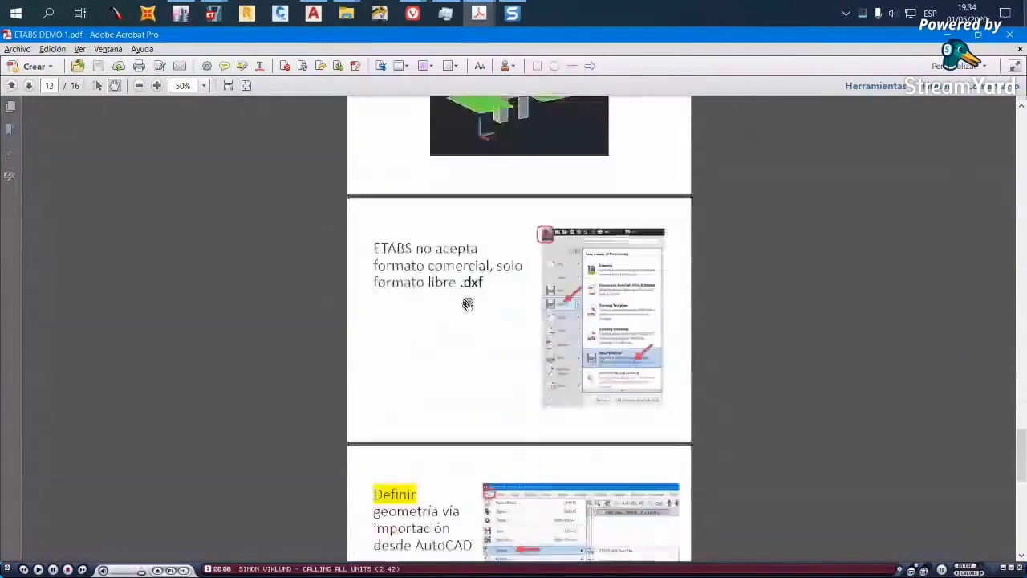
{"action": "scroll", "coordinate": [468, 305], "scroll_direction": "down", "scroll_amount": 3}
{"action": "scroll", "coordinate": [468, 305], "scroll_direction": "up", "scroll_amount": 5}
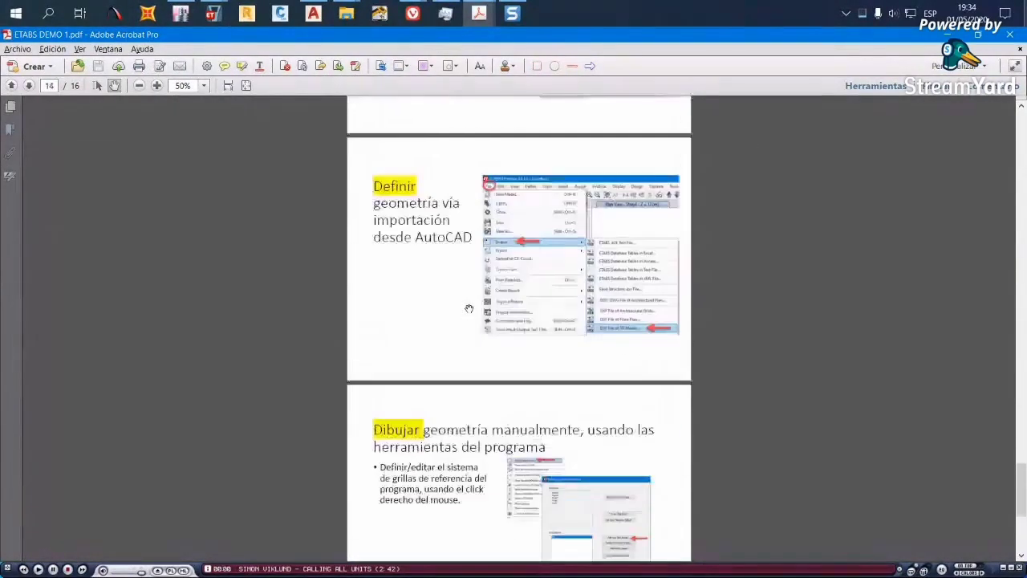
{"action": "scroll", "coordinate": [469, 308], "scroll_direction": "up", "scroll_amount": 3}
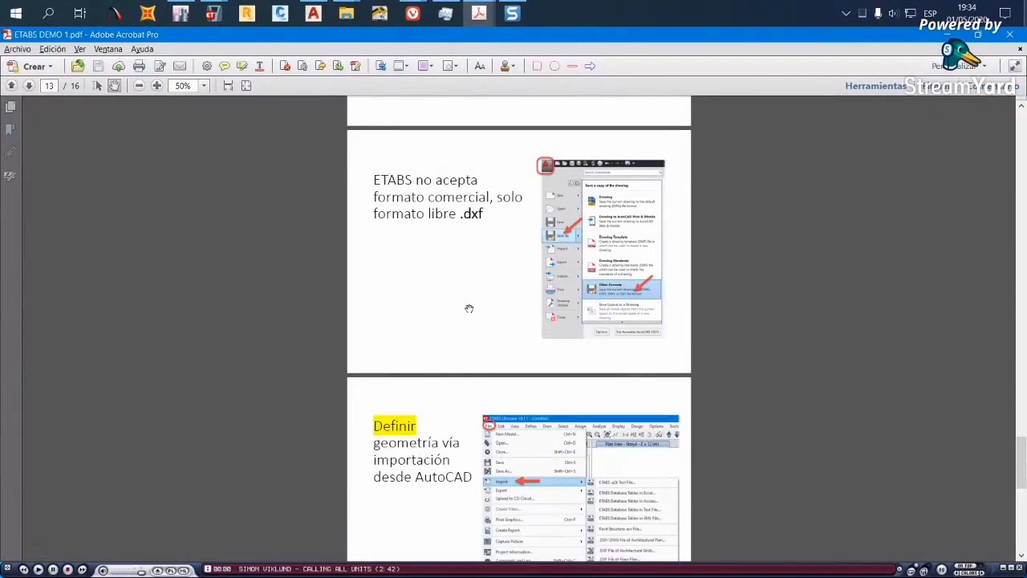
{"action": "scroll", "coordinate": [525, 299], "scroll_direction": "up", "scroll_amount": 5}
{"action": "scroll", "coordinate": [518, 299], "scroll_direction": "down", "scroll_amount": 2}
{"action": "scroll", "coordinate": [514, 300], "scroll_direction": "up", "scroll_amount": 3, "text": "ctrl"}
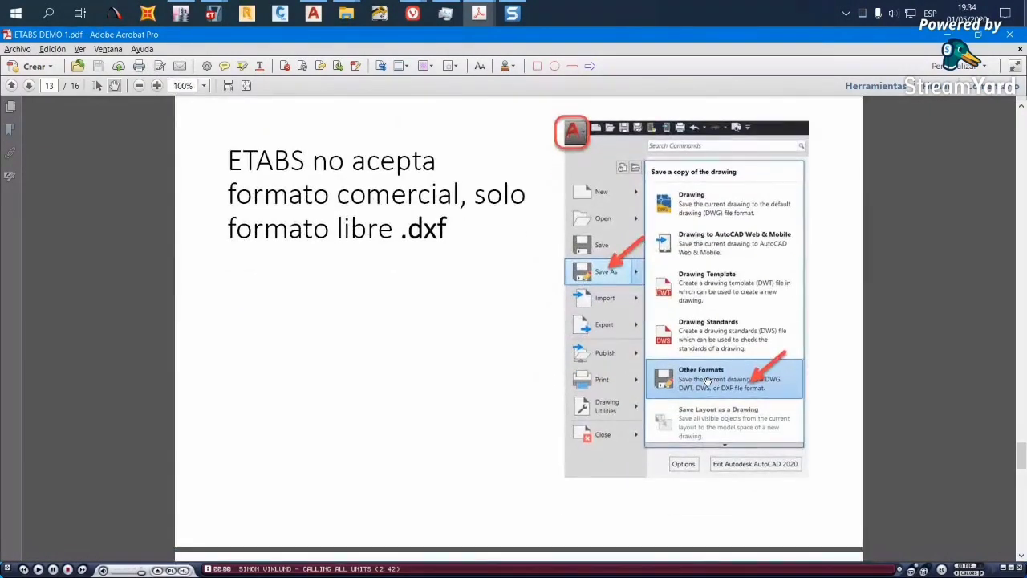
{"action": "scroll", "coordinate": [495, 305], "scroll_direction": "down", "scroll_amount": 10}
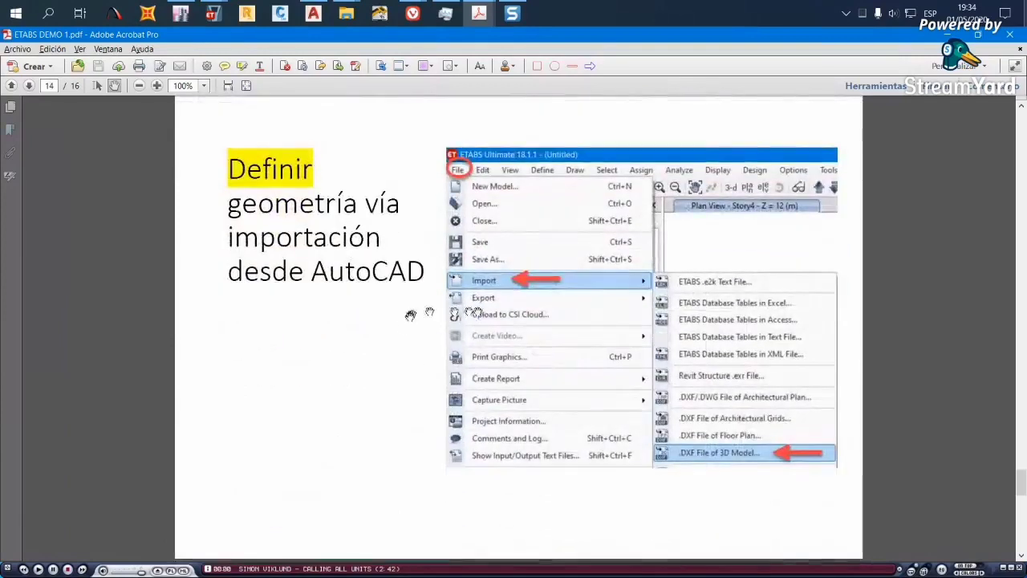
{"action": "scroll", "coordinate": [405, 337], "scroll_direction": "up", "scroll_amount": 1}
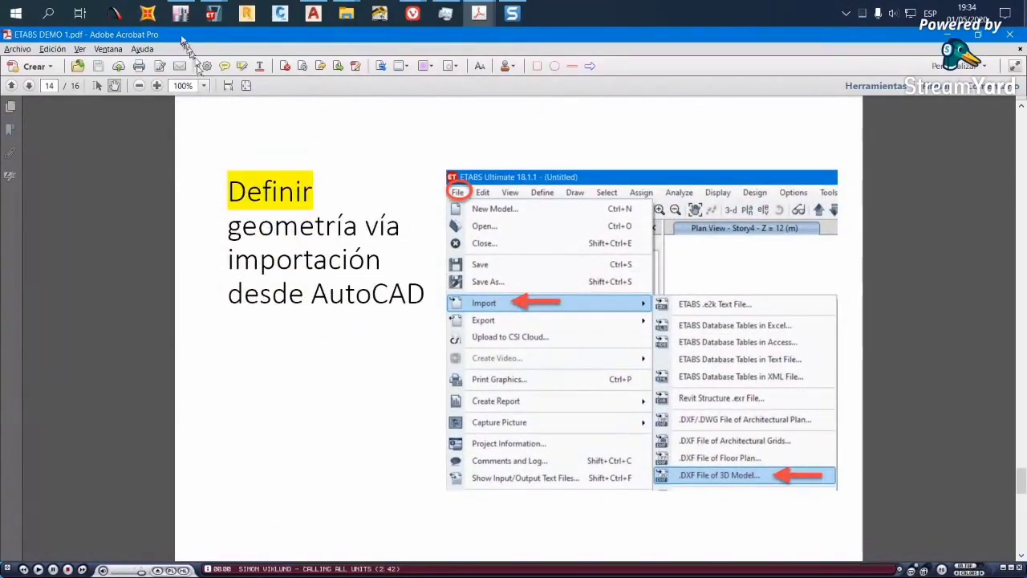
Switch to the untitled ETABS model and start saving it, creating and opening a desktop folder named demo for the file
{"action": "mouse_move", "coordinate": [182, 25]}
{"action": "mouse_move", "coordinate": [211, 14]}
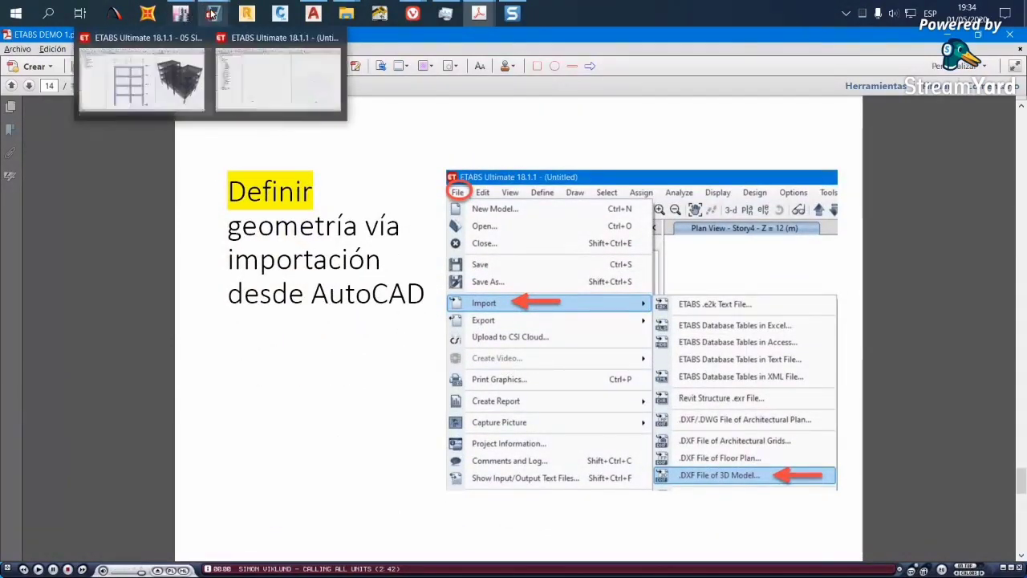
{"action": "left_click", "coordinate": [249, 74]}
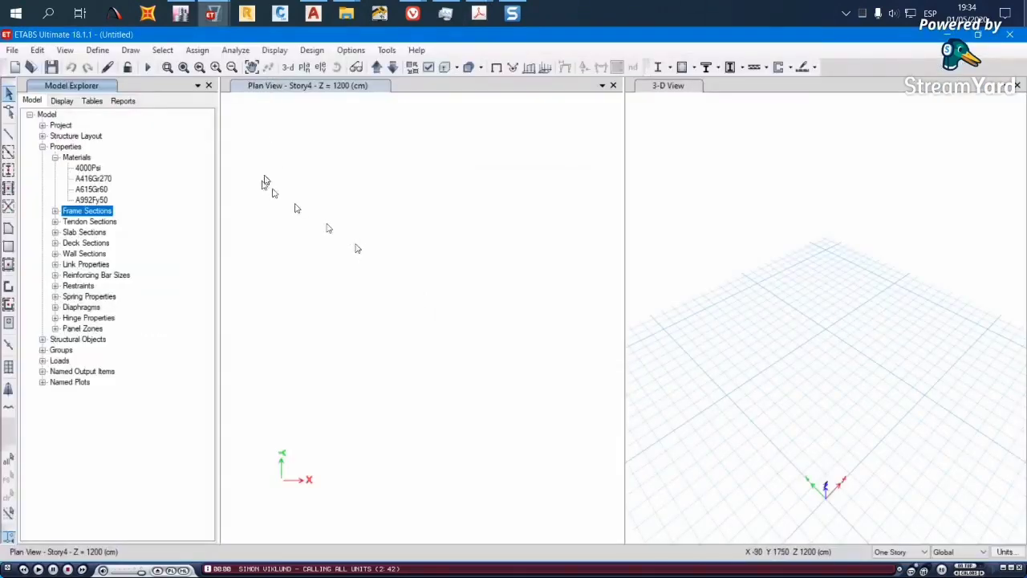
{"action": "left_click", "coordinate": [12, 50]}
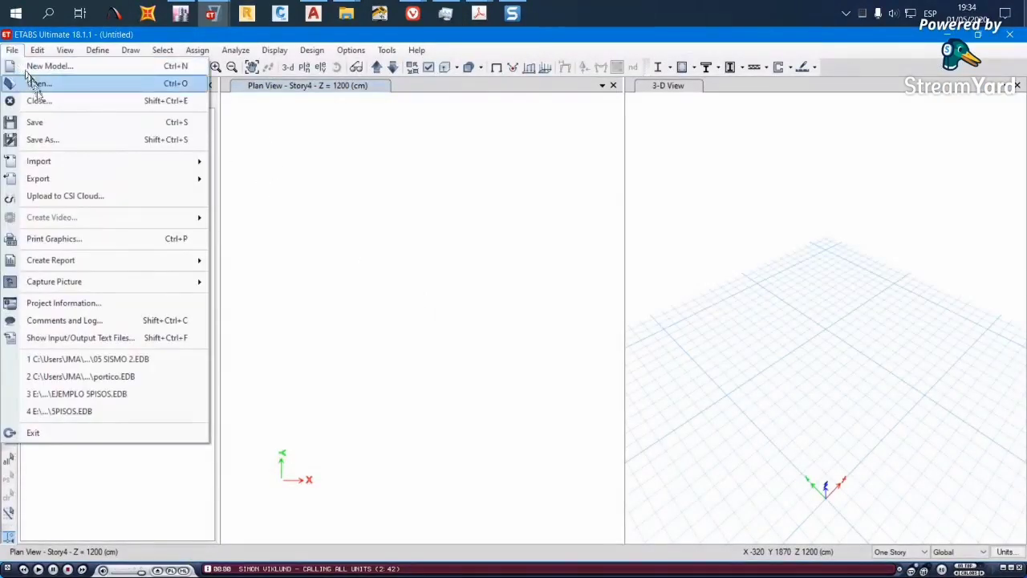
{"action": "left_click", "coordinate": [36, 122]}
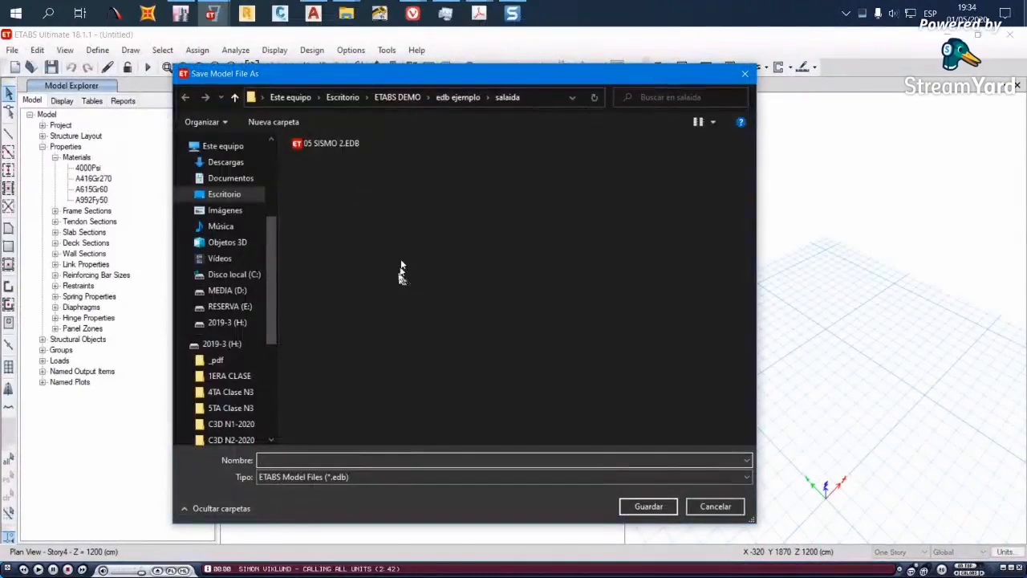
{"action": "left_click", "coordinate": [343, 97]}
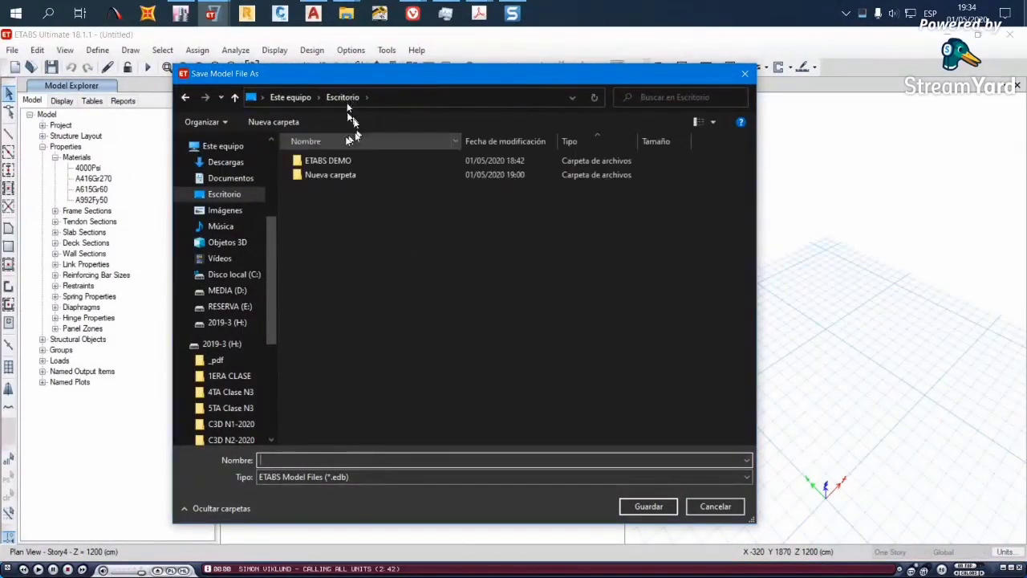
{"action": "left_click", "coordinate": [288, 129]}
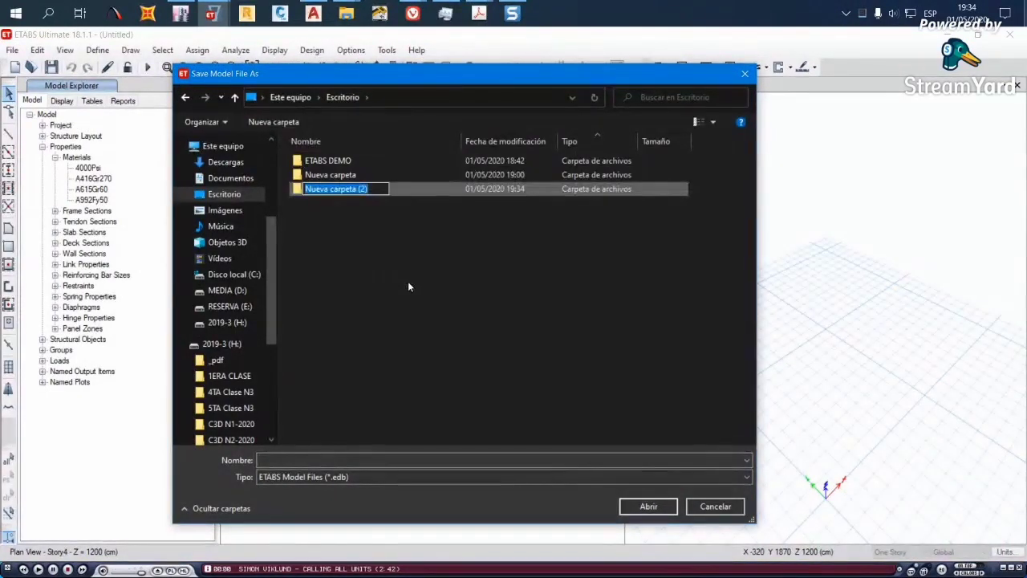
{"action": "type", "text": "demo"}
{"action": "key", "text": "Return"}
{"action": "key", "text": "Return"}
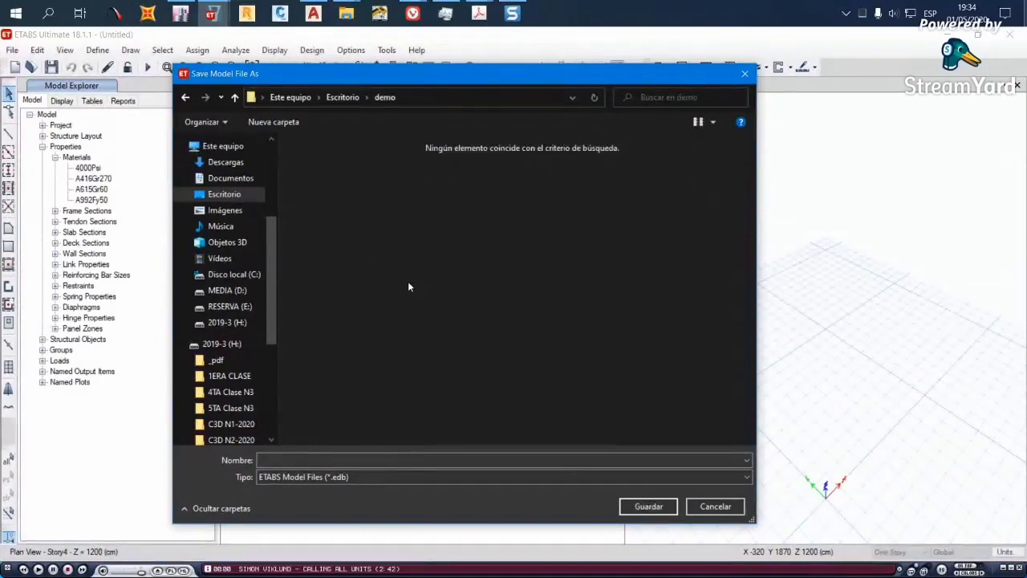
Save the model as "portico 4pisos" in the demo folder, using the ETABS Model Files (*.edb) type
{"action": "left_click", "coordinate": [292, 455]}
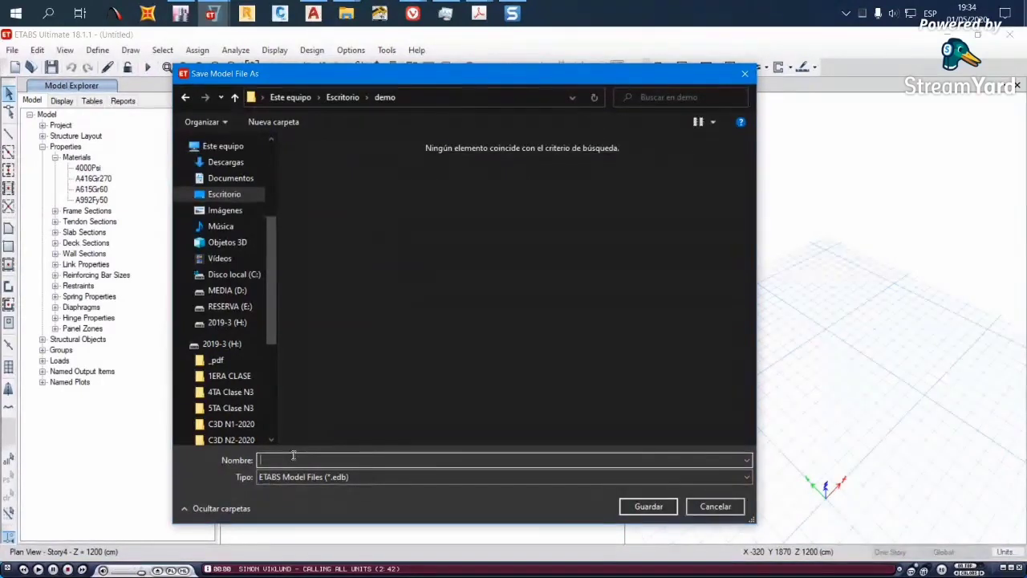
{"action": "type", "text": "portico 4pisos"}
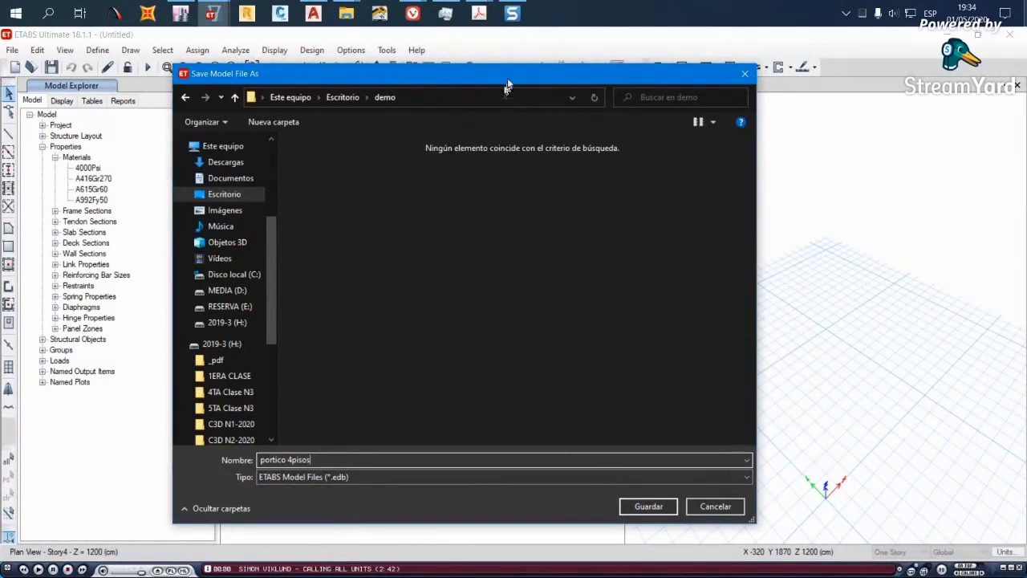
{"action": "left_click_drag", "start_coordinate": [506, 86], "coordinate": [524, 61]}
{"action": "left_click", "coordinate": [365, 453]}
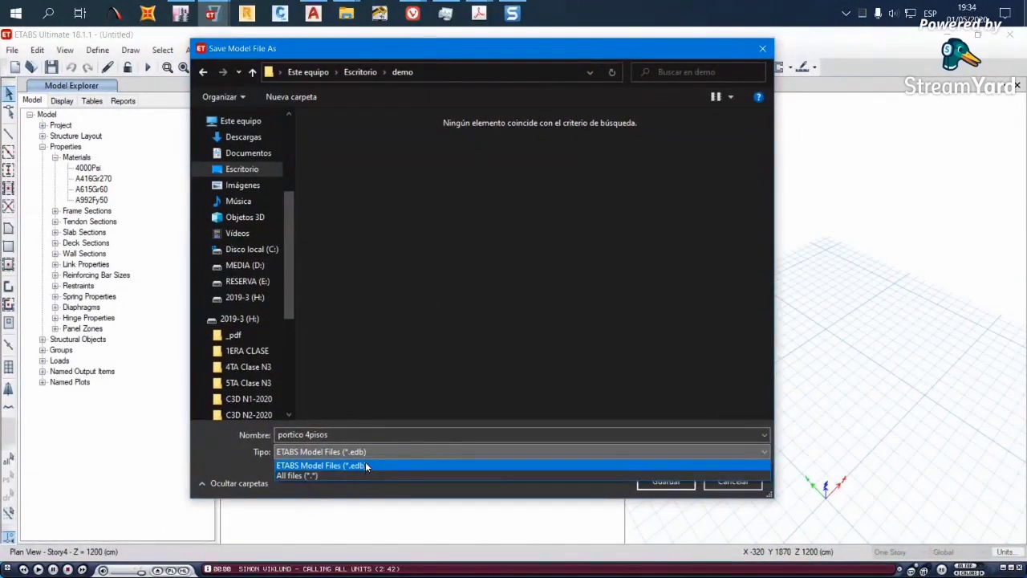
{"action": "left_click", "coordinate": [366, 464]}
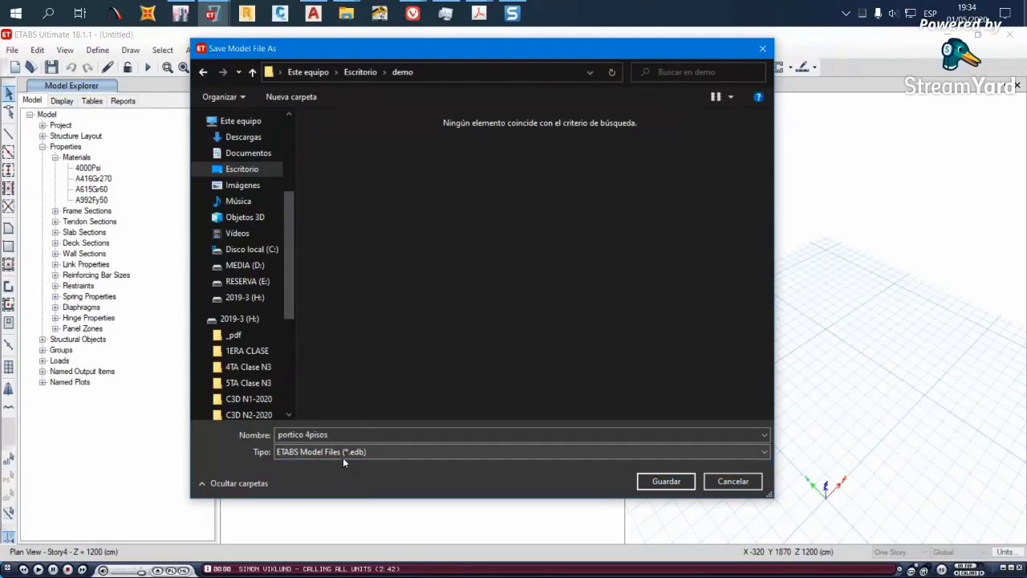
{"action": "left_click_drag", "start_coordinate": [346, 56], "coordinate": [400, 93]}
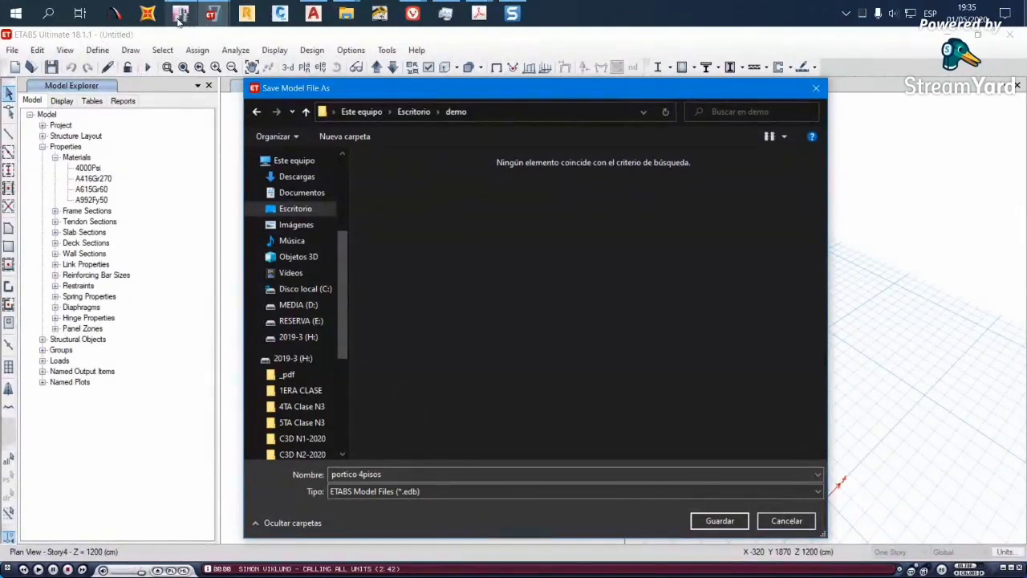
{"action": "mouse_move", "coordinate": [179, 22]}
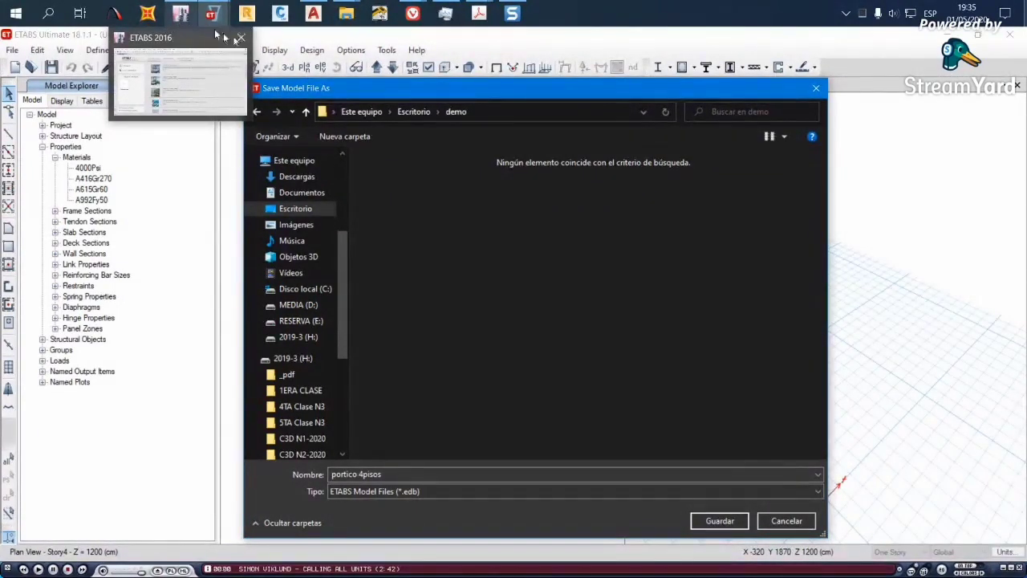
{"action": "left_click_drag", "start_coordinate": [404, 93], "coordinate": [396, 69]}
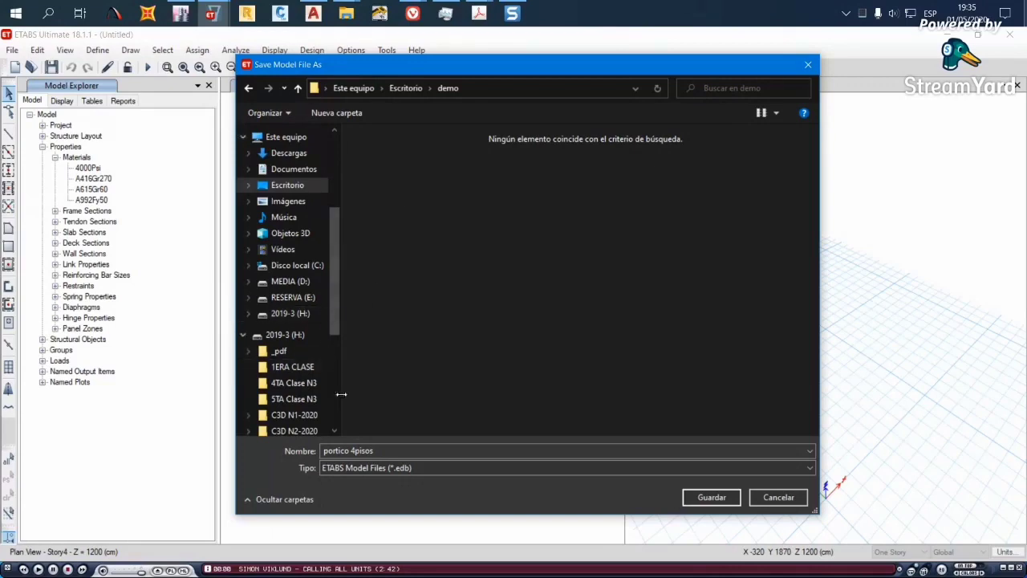
{"action": "left_click", "coordinate": [393, 471]}
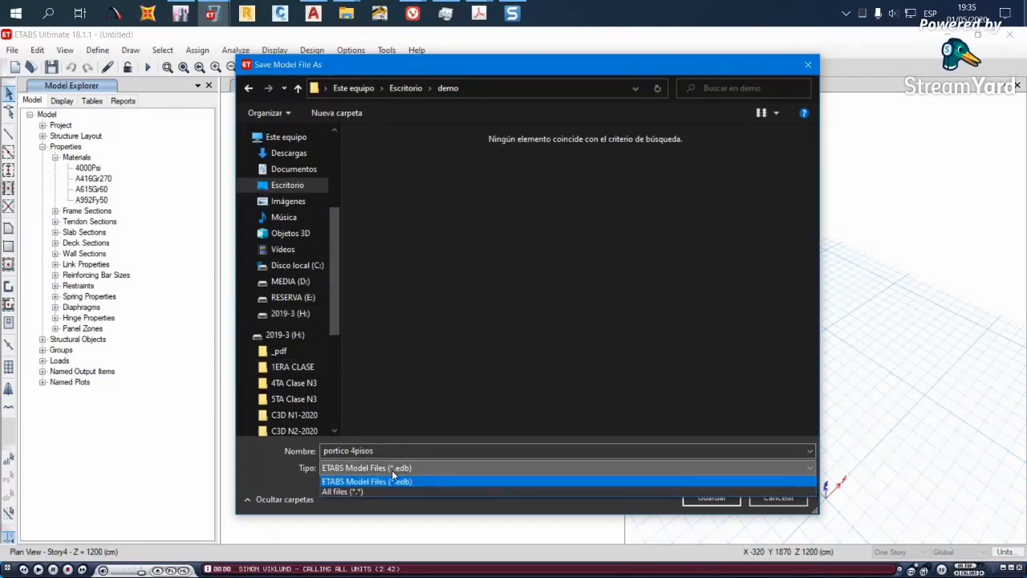
{"action": "left_click", "coordinate": [401, 479]}
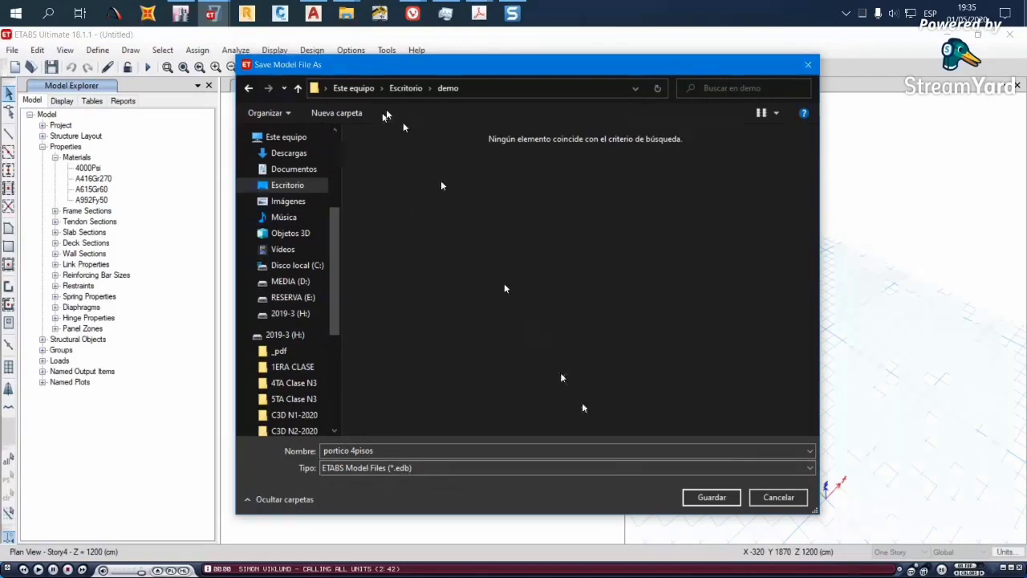
{"action": "left_click", "coordinate": [708, 499]}
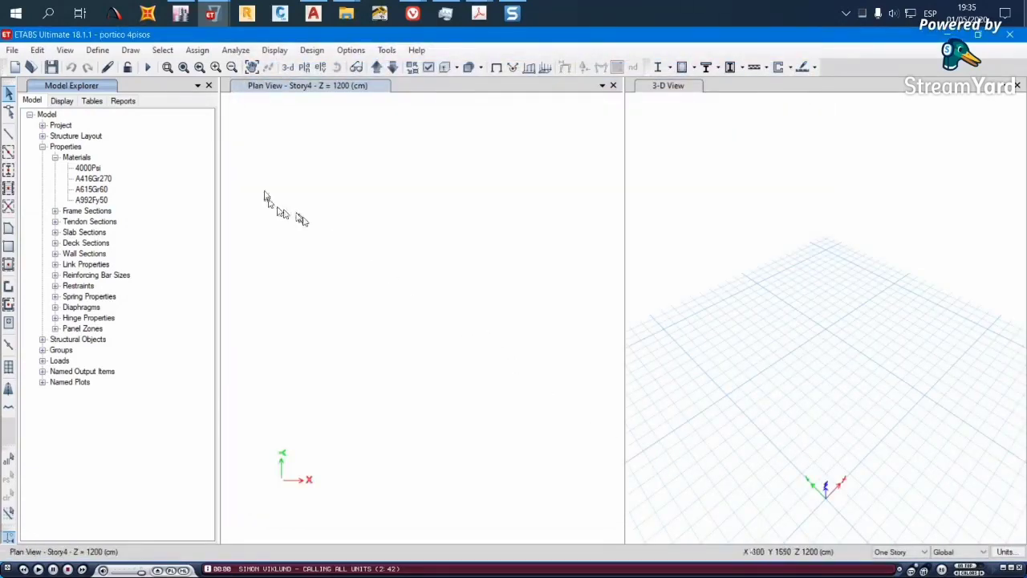
Start importing PORTICO 3D+MUROS.dxf from the Escritorio folder as a DXF file of a 3D model
{"action": "left_click", "coordinate": [12, 50]}
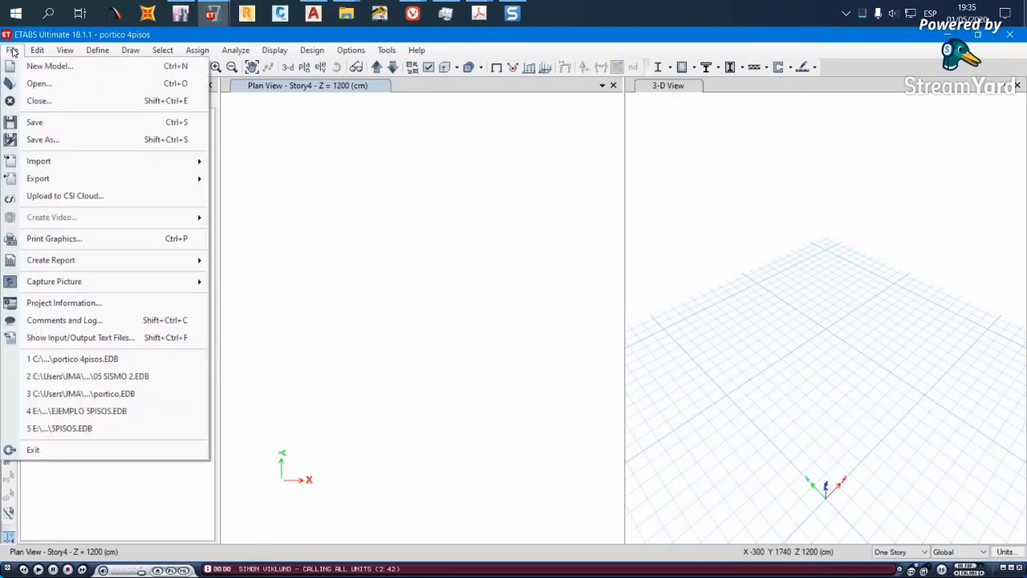
{"action": "mouse_move", "coordinate": [72, 165]}
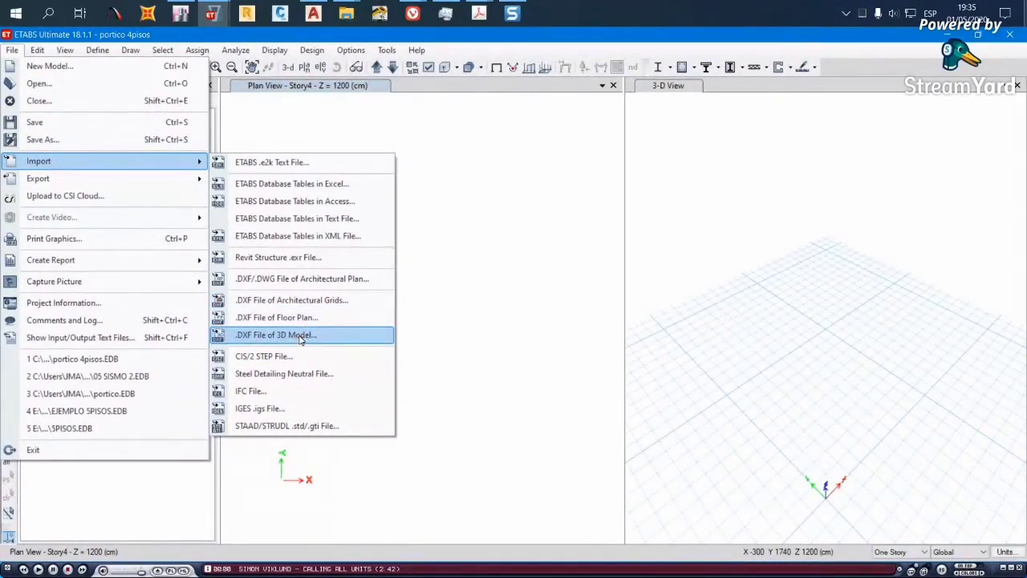
{"action": "left_click", "coordinate": [301, 339]}
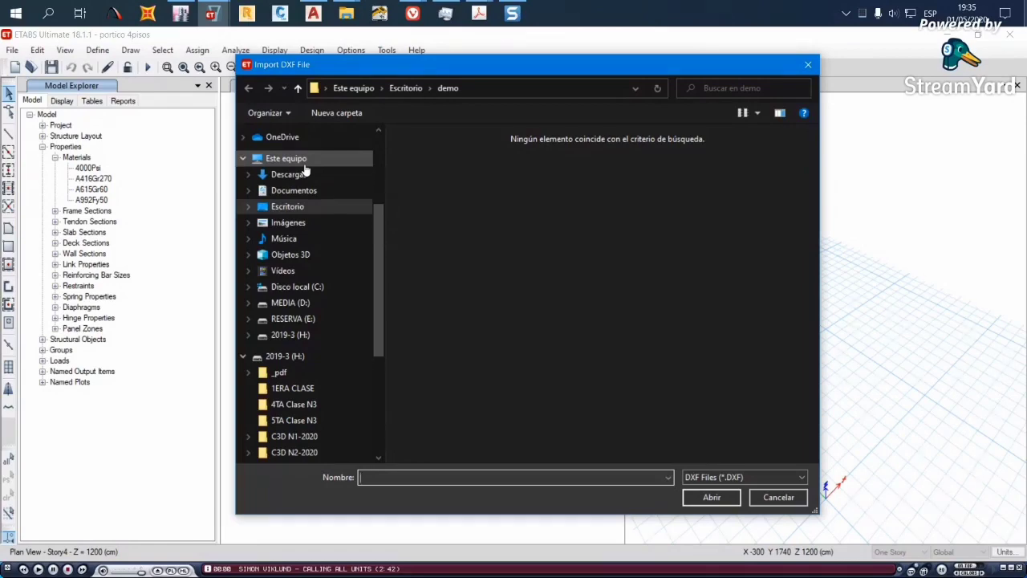
{"action": "left_click", "coordinate": [296, 207]}
{"action": "left_click", "coordinate": [453, 195]}
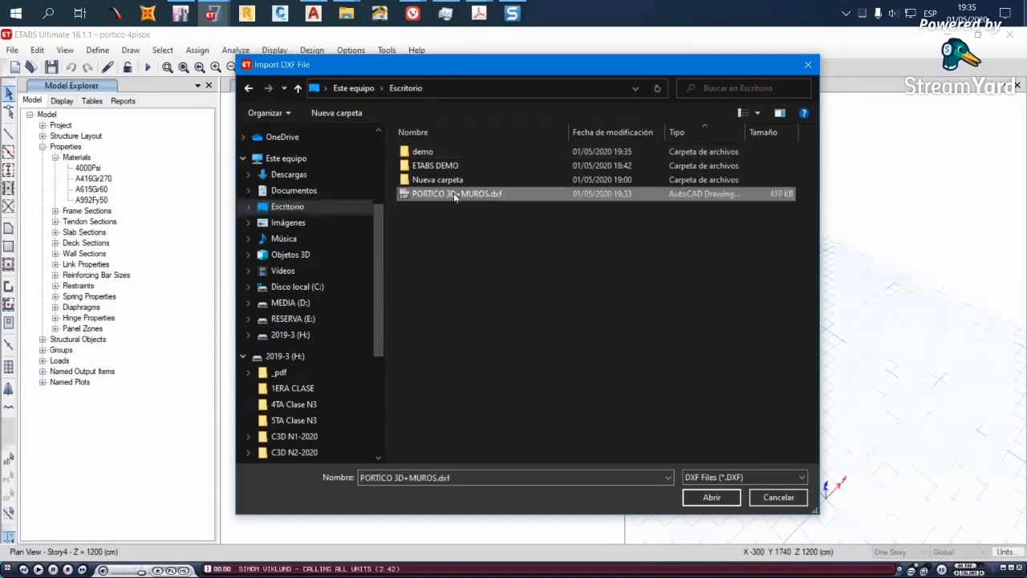
{"action": "left_click", "coordinate": [712, 497]}
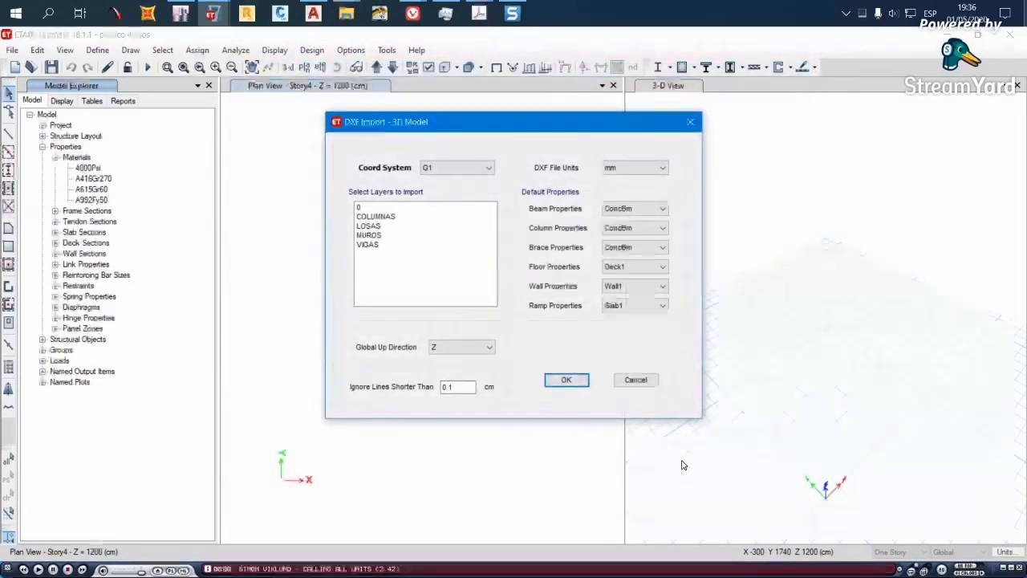
{"action": "left_click_drag", "start_coordinate": [538, 125], "coordinate": [516, 151]}
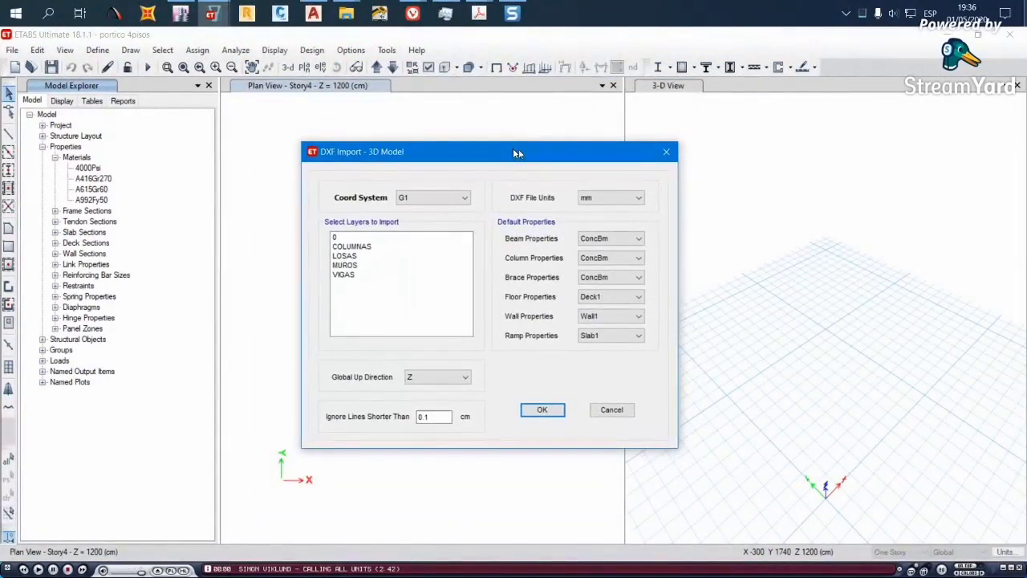
Switch to AutoCAD and open the drawing PORTICO 3D+MUROS.dwg from the dwg folder inside ETABS DEMO on the desktop
{"action": "mouse_move", "coordinate": [314, 19]}
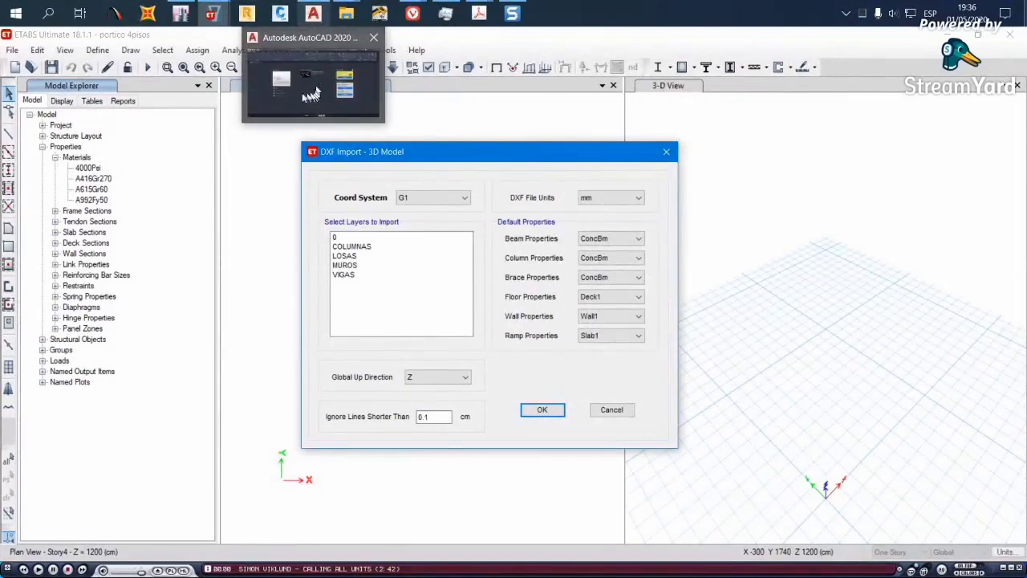
{"action": "left_click", "coordinate": [307, 92]}
{"action": "left_click", "coordinate": [13, 37]}
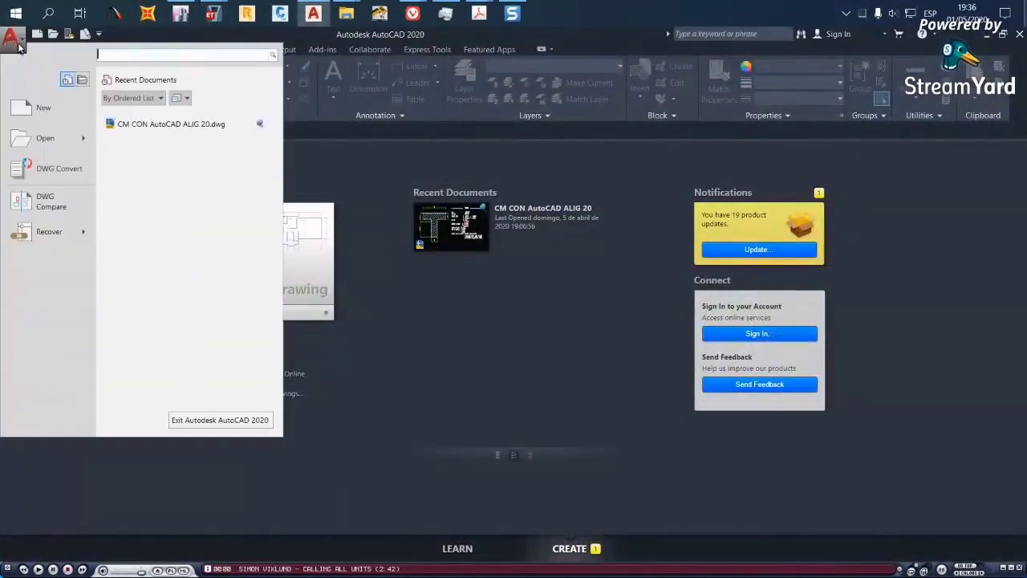
{"action": "mouse_move", "coordinate": [46, 138]}
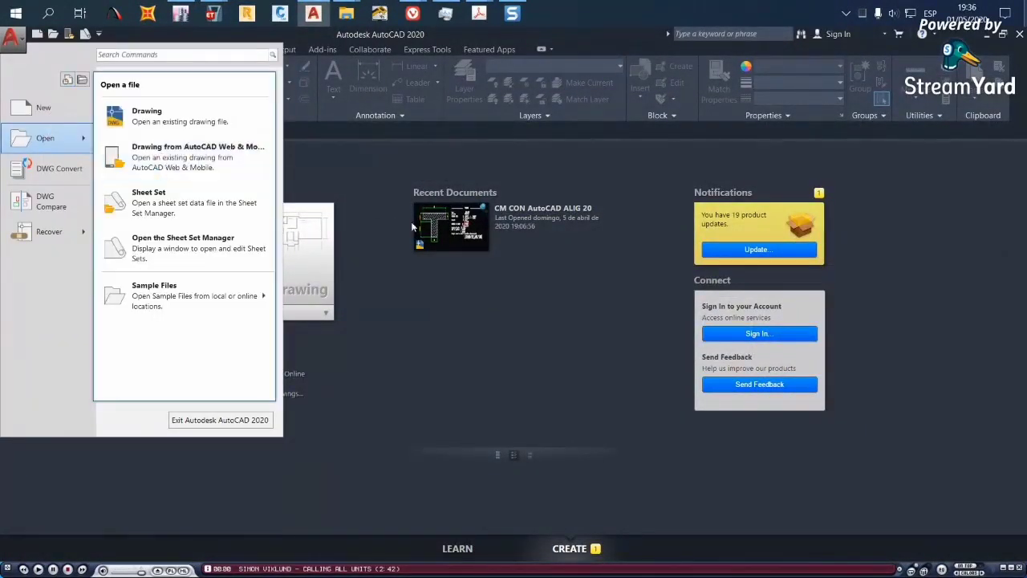
{"action": "left_click", "coordinate": [165, 118]}
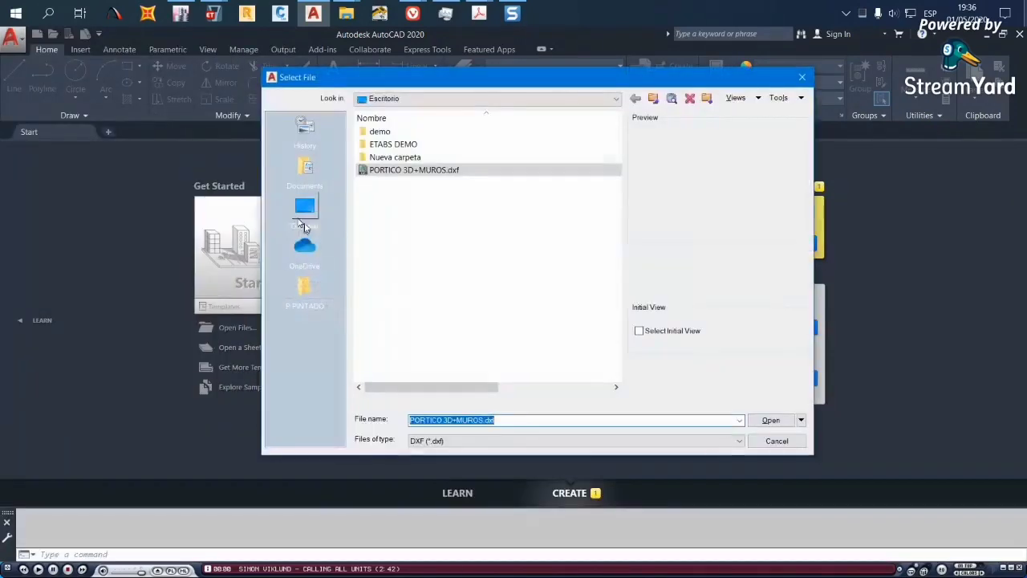
{"action": "double_click", "coordinate": [401, 145]}
{"action": "double_click", "coordinate": [375, 132]}
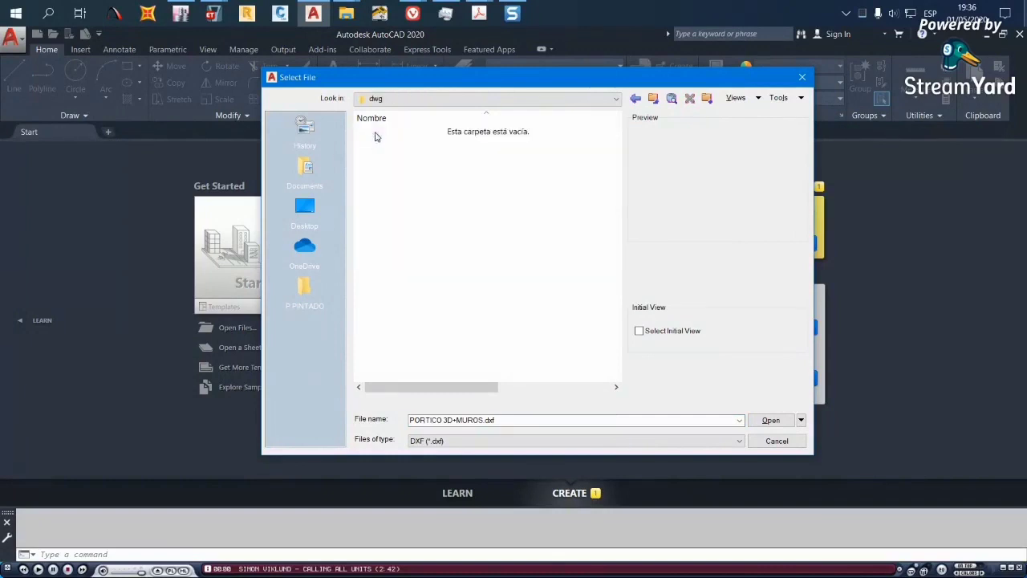
{"action": "left_click", "coordinate": [476, 440]}
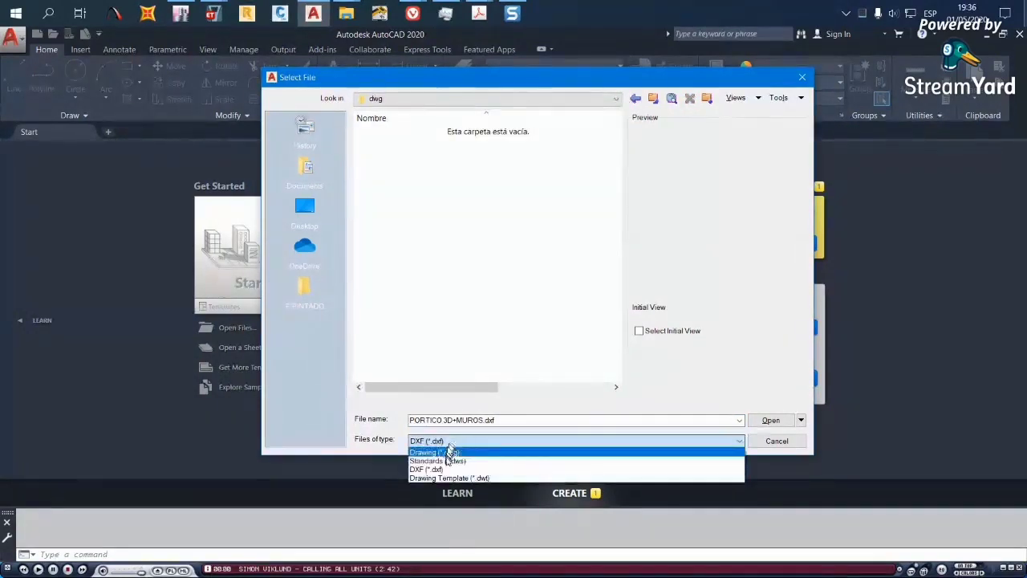
{"action": "left_click", "coordinate": [449, 452]}
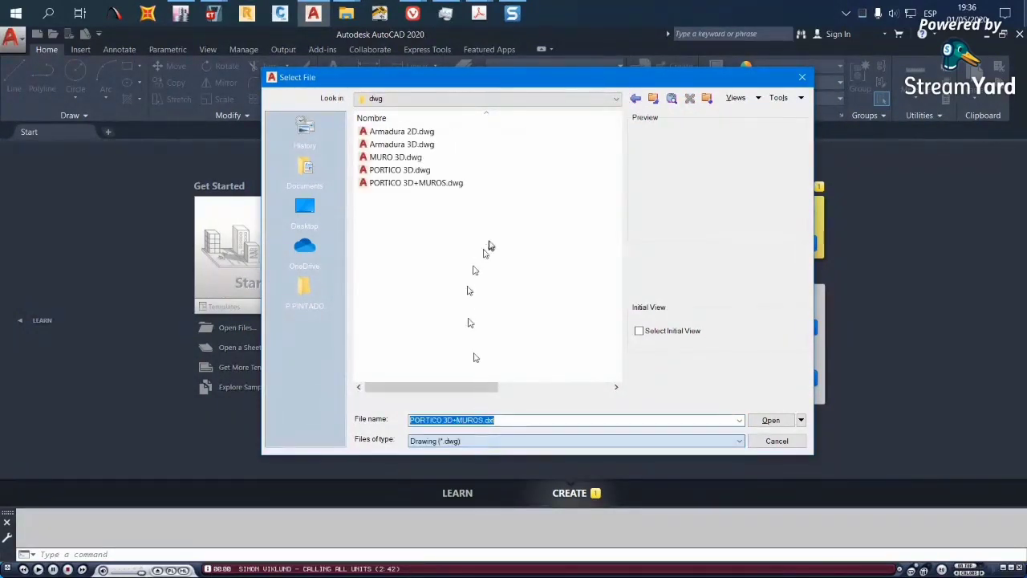
{"action": "left_click", "coordinate": [416, 183]}
{"action": "left_click", "coordinate": [771, 419]}
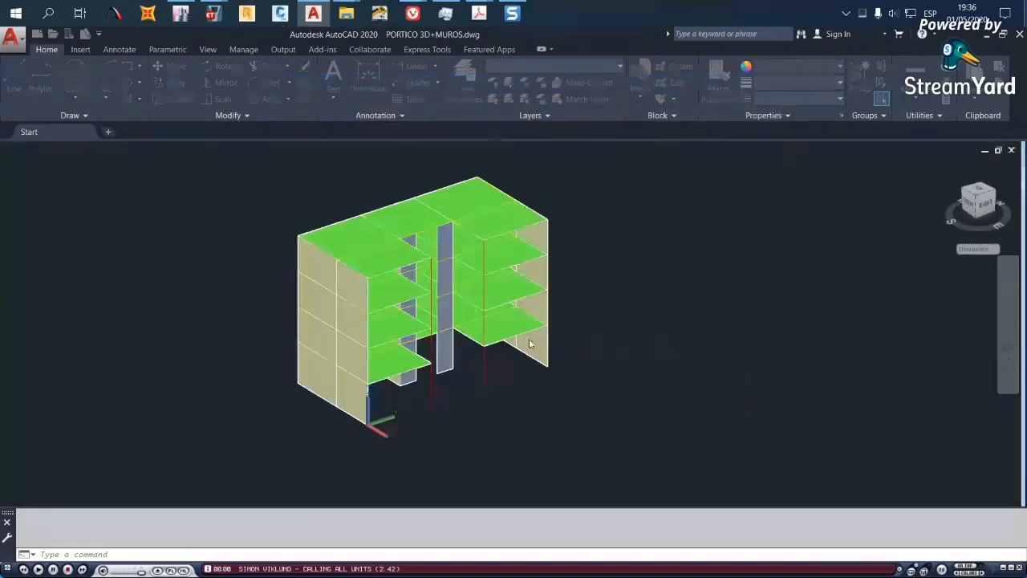
Add a linear dimension from the base of the front red column to the bottom corner of the adjacent wall, placed in front of the building
{"action": "scroll", "coordinate": [498, 383], "scroll_direction": "up", "scroll_amount": 2}
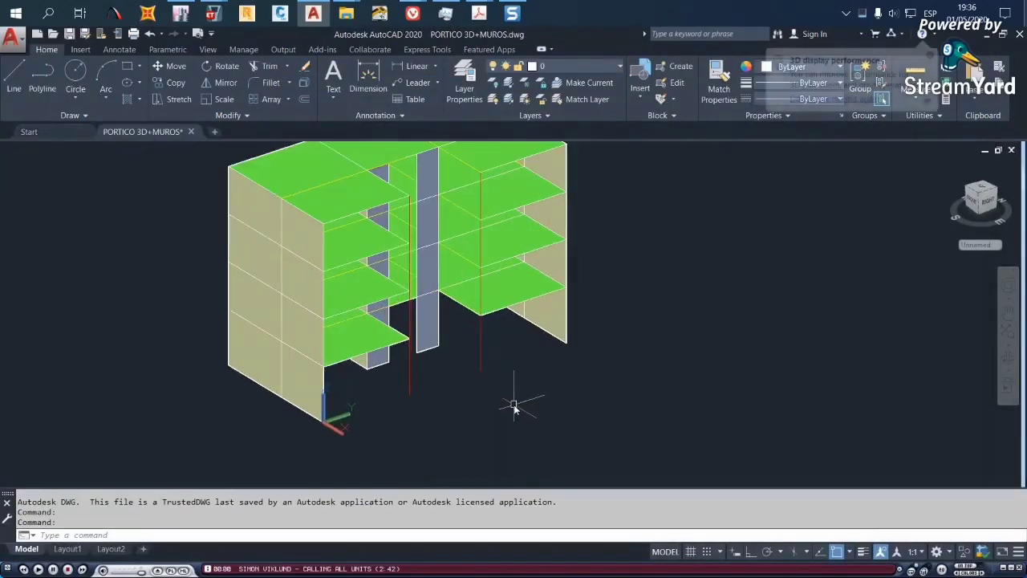
{"action": "type", "text": "DLI"}
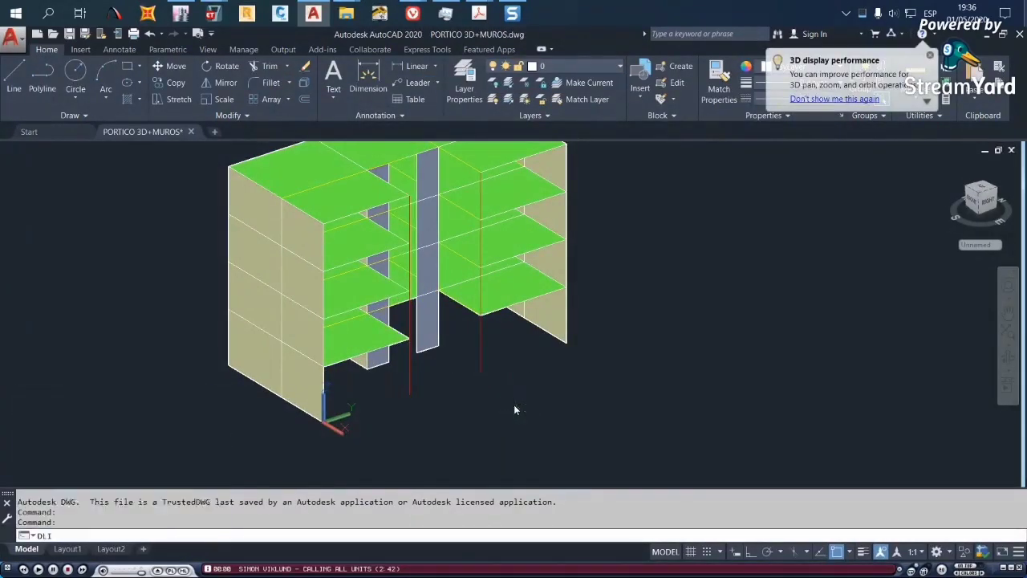
{"action": "key", "text": "Return"}
{"action": "left_click", "coordinate": [480, 370]}
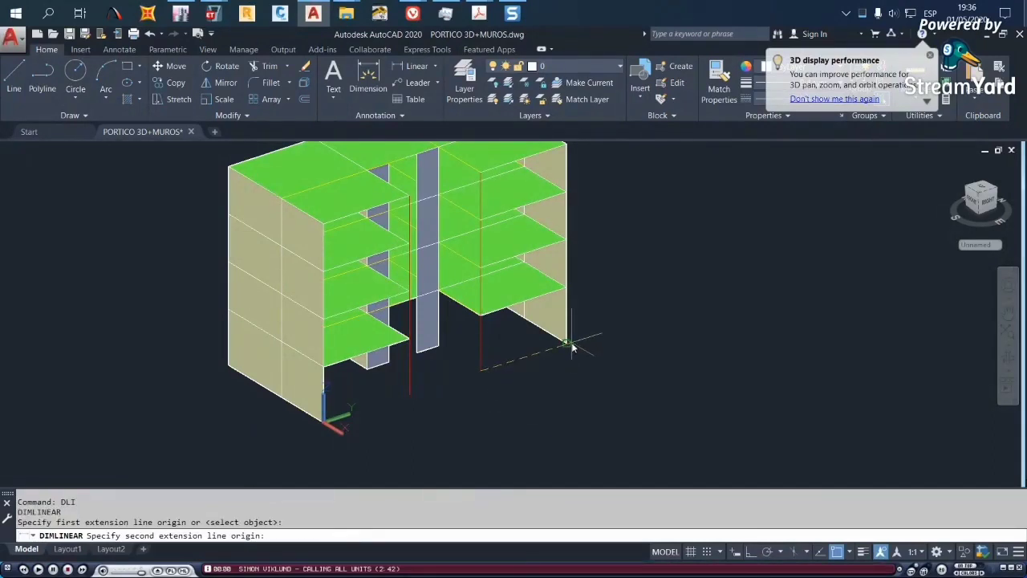
{"action": "left_click", "coordinate": [570, 345]}
{"action": "left_click", "coordinate": [609, 404]}
{"action": "middle_click_drag", "start_coordinate": [556, 366], "coordinate": [540, 344]}
{"action": "scroll", "coordinate": [526, 370], "scroll_direction": "down", "scroll_amount": 3}
{"action": "scroll", "coordinate": [511, 391], "scroll_direction": "up", "scroll_amount": 2}
{"action": "scroll", "coordinate": [512, 358], "scroll_direction": "up", "scroll_amount": 2}
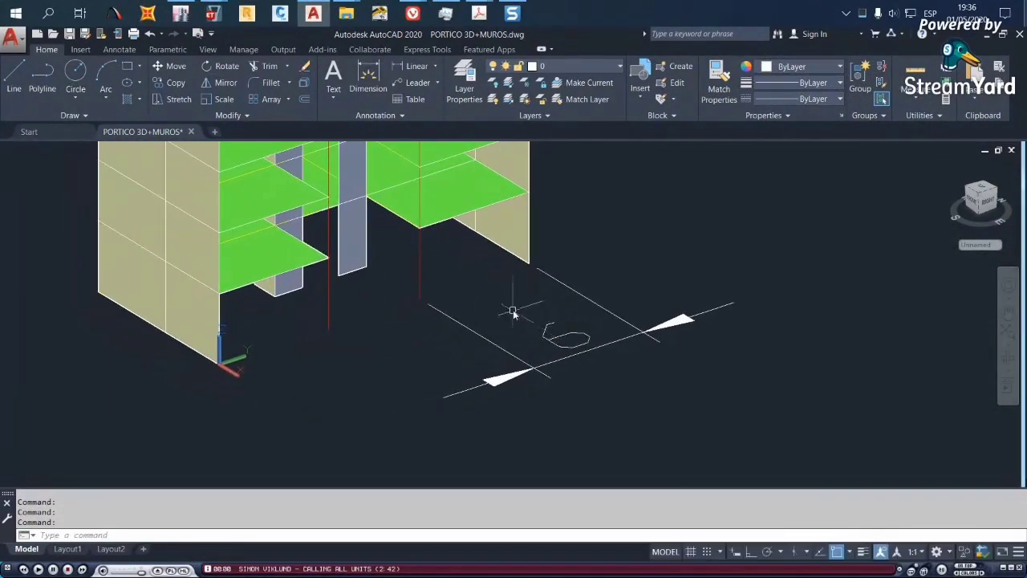
{"action": "left_click", "coordinate": [514, 300]}
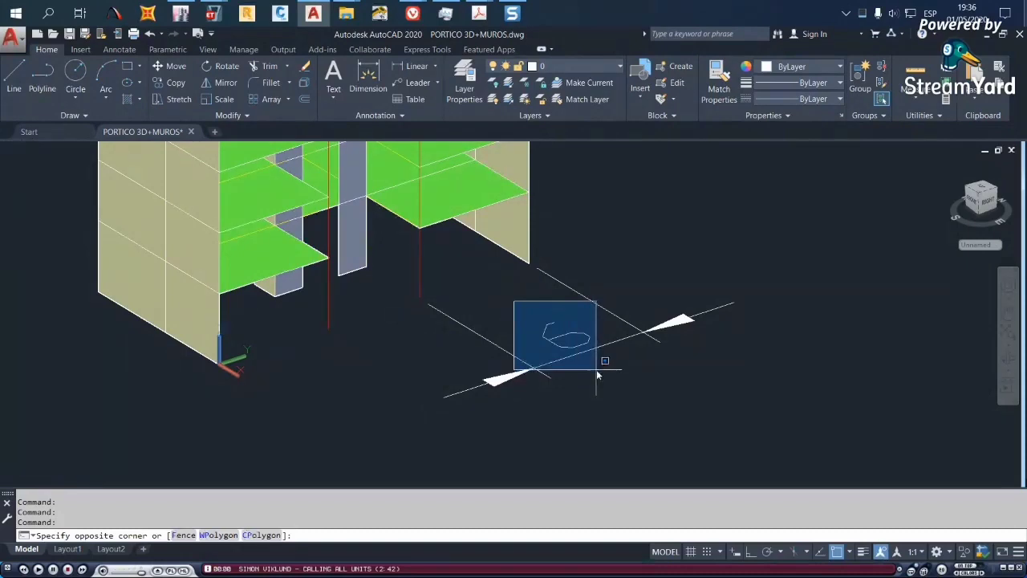
{"action": "middle_click_drag", "start_coordinate": [602, 245], "coordinate": [576, 296]}
Measure the first-storey height along the wall's vertical edge with DIST and examine the distance in the command history
{"action": "type", "text": "DI"}
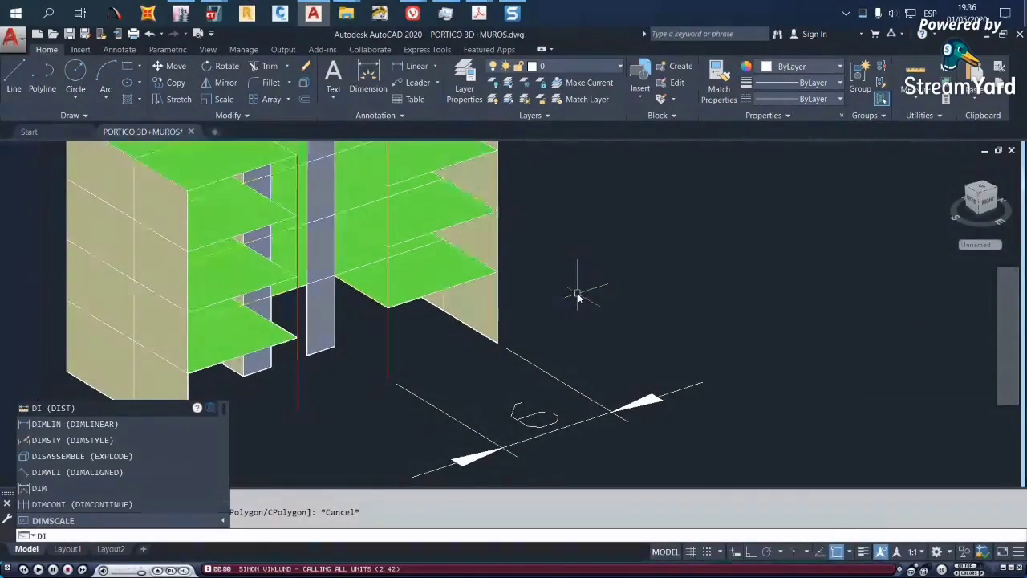
{"action": "key", "text": "Return"}
{"action": "left_click", "coordinate": [501, 347]}
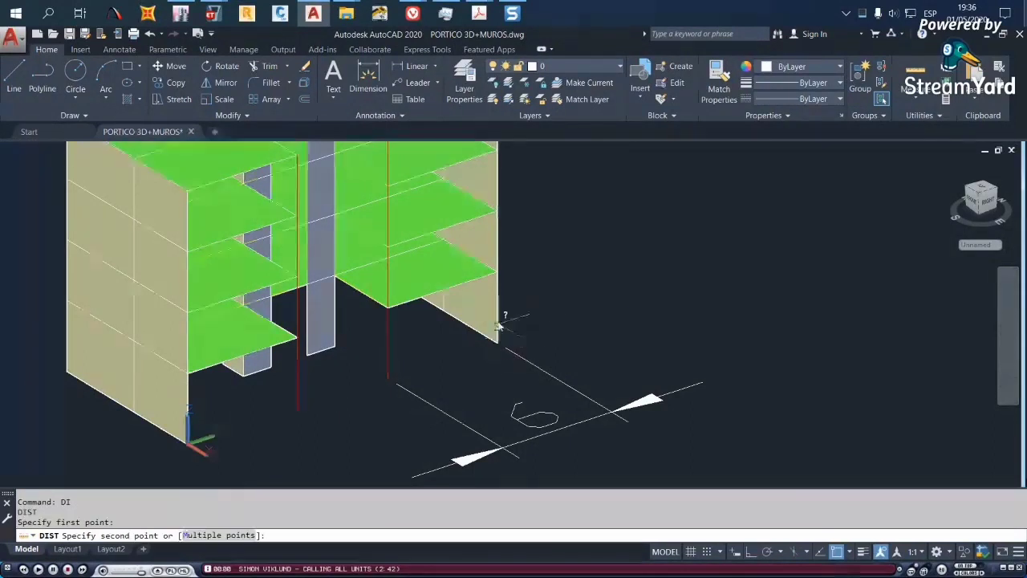
{"action": "left_click", "coordinate": [495, 275]}
{"action": "key", "text": "ctrl+F2"}
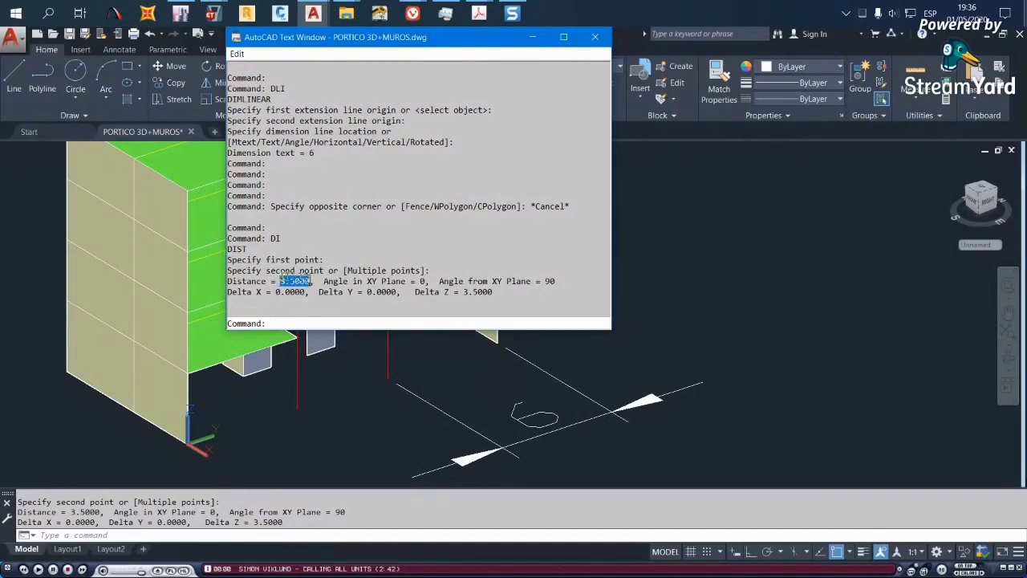
{"action": "left_click_drag", "start_coordinate": [280, 281], "coordinate": [276, 282]}
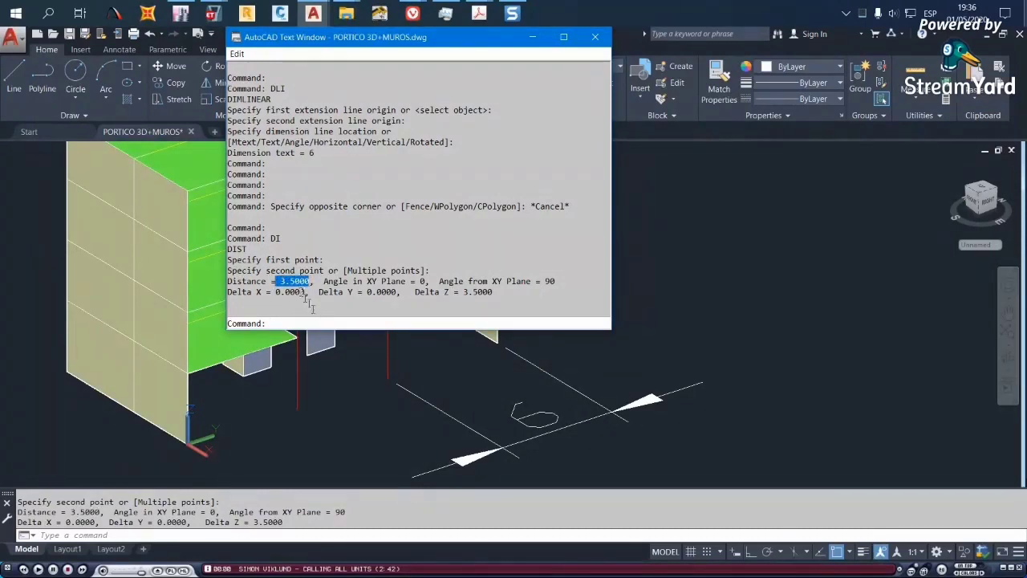
{"action": "key", "text": "ctrl+F2"}
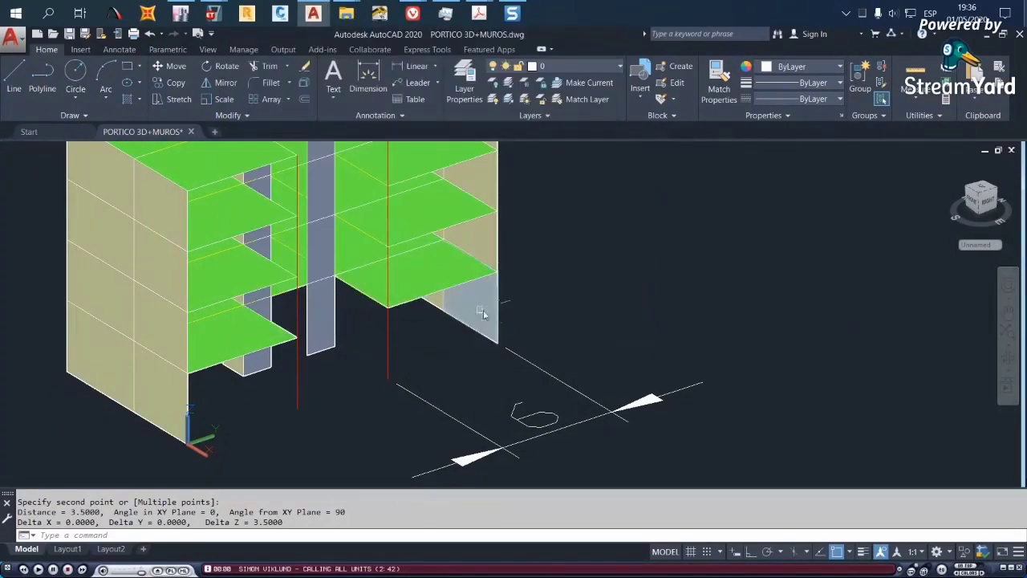
{"action": "key", "text": "Escape"}
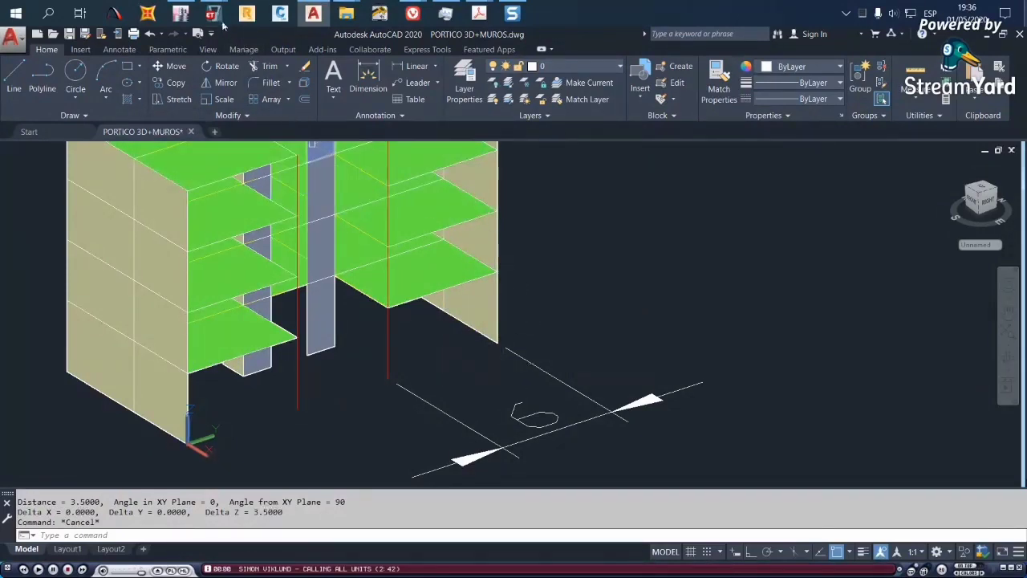
Switch to ETABS and set the DXF file units of the 3D model import to m
{"action": "mouse_move", "coordinate": [218, 15]}
{"action": "left_click", "coordinate": [286, 80]}
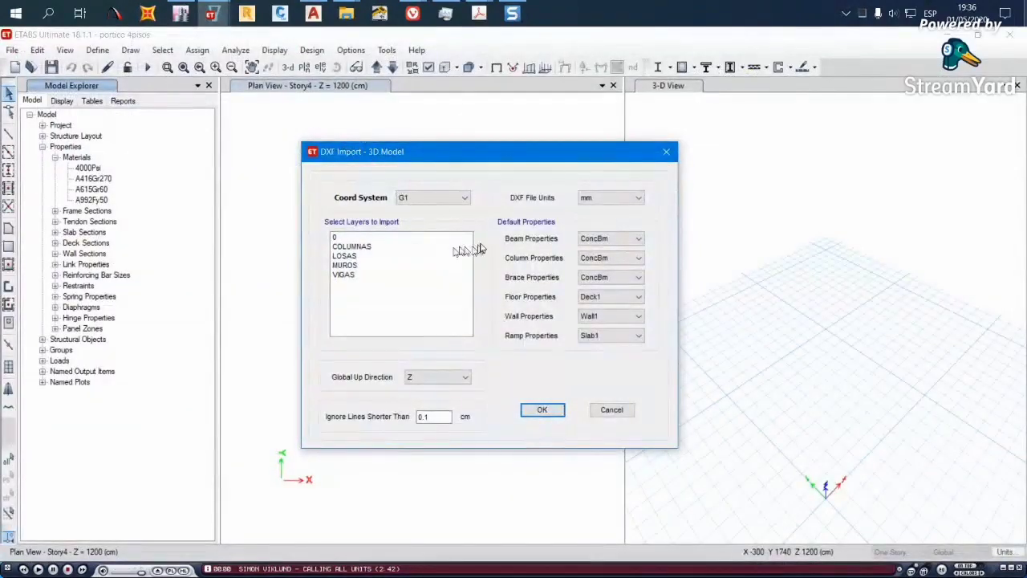
{"action": "left_click_drag", "start_coordinate": [503, 155], "coordinate": [504, 142]}
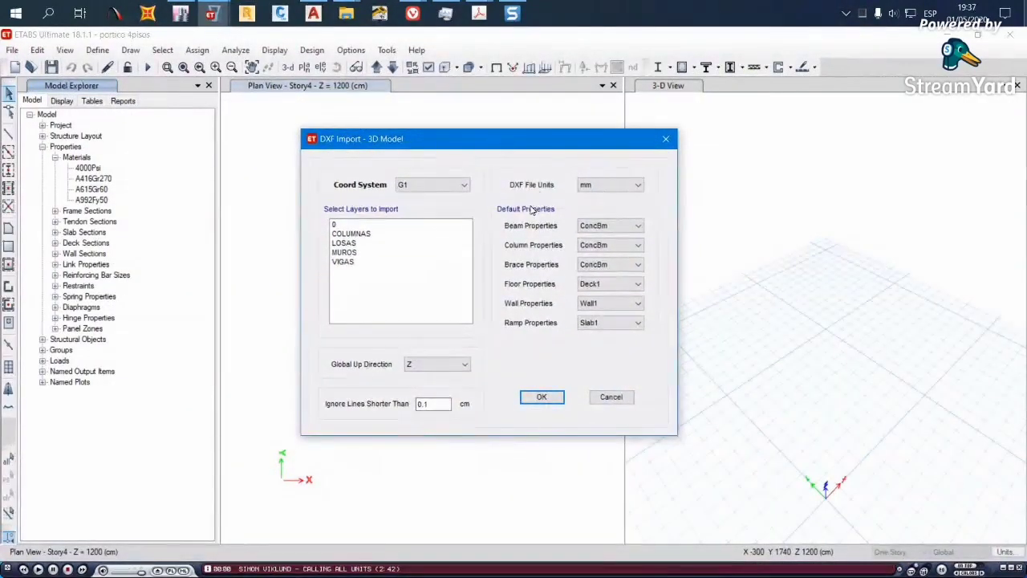
{"action": "left_click", "coordinate": [625, 186]}
{"action": "left_click", "coordinate": [612, 235]}
Select the layers COLUMNAS, LOSAS, MUROS and VIGAS for import, with ConcBm as the beam property
{"action": "left_click", "coordinate": [363, 235]}
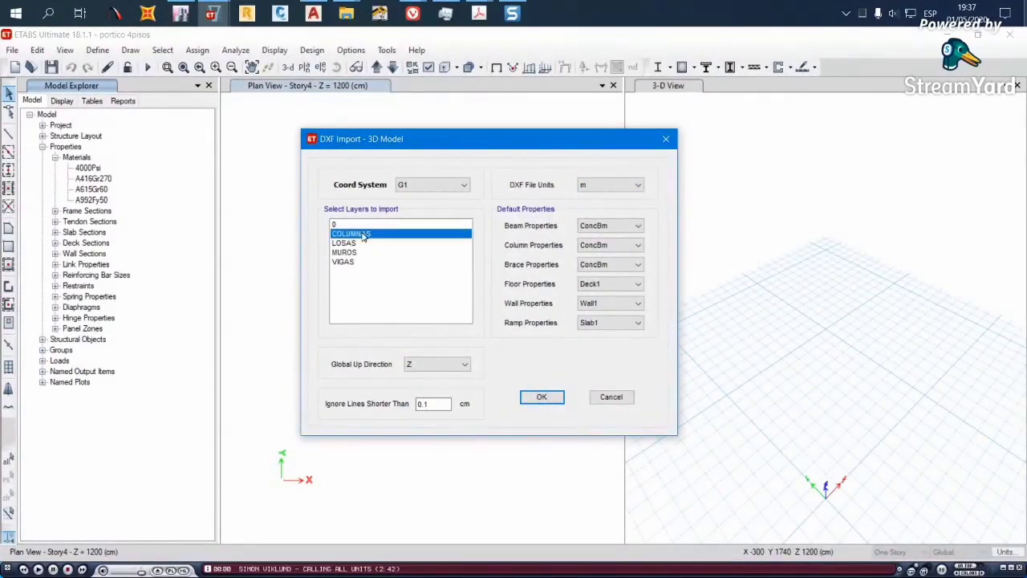
{"action": "left_click_drag", "start_coordinate": [363, 234], "coordinate": [360, 266]}
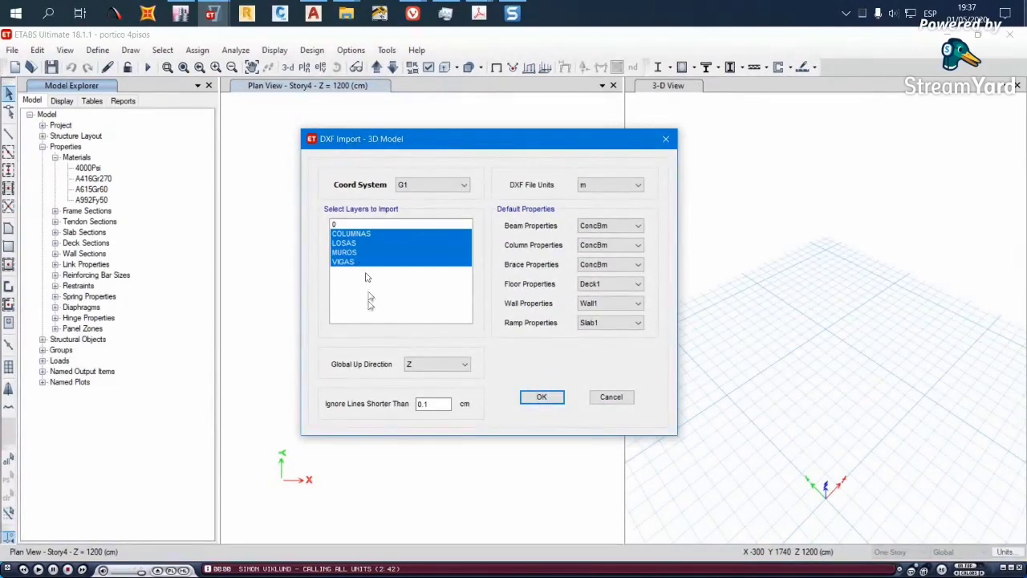
{"action": "left_click", "coordinate": [596, 226]}
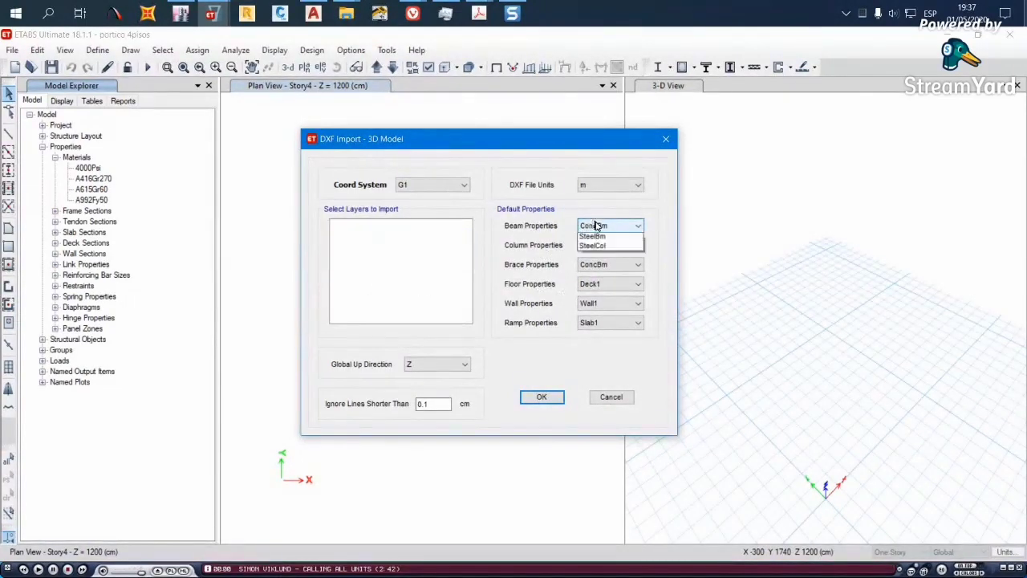
{"action": "left_click", "coordinate": [598, 236]}
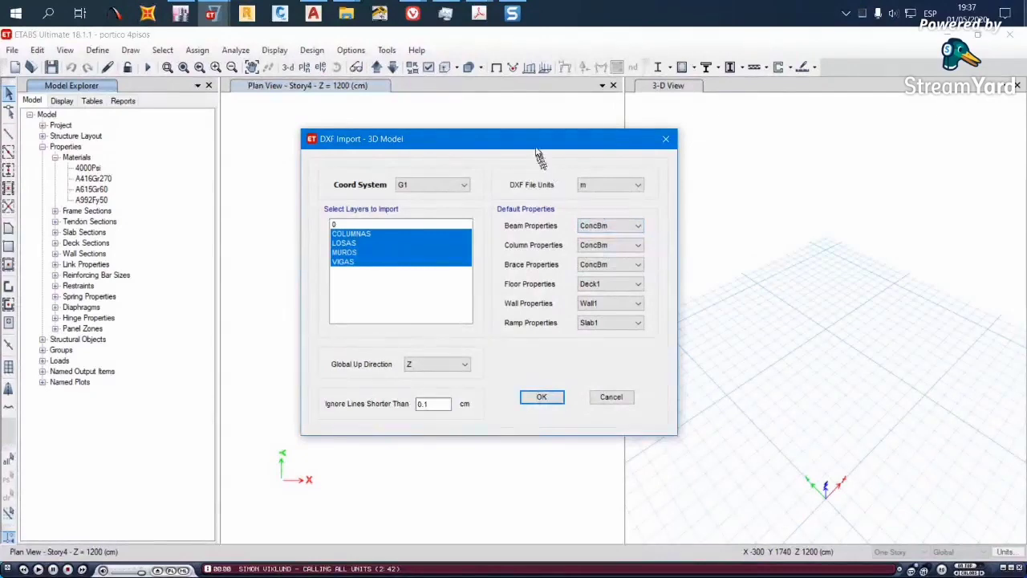
{"action": "left_click_drag", "start_coordinate": [550, 145], "coordinate": [539, 126]}
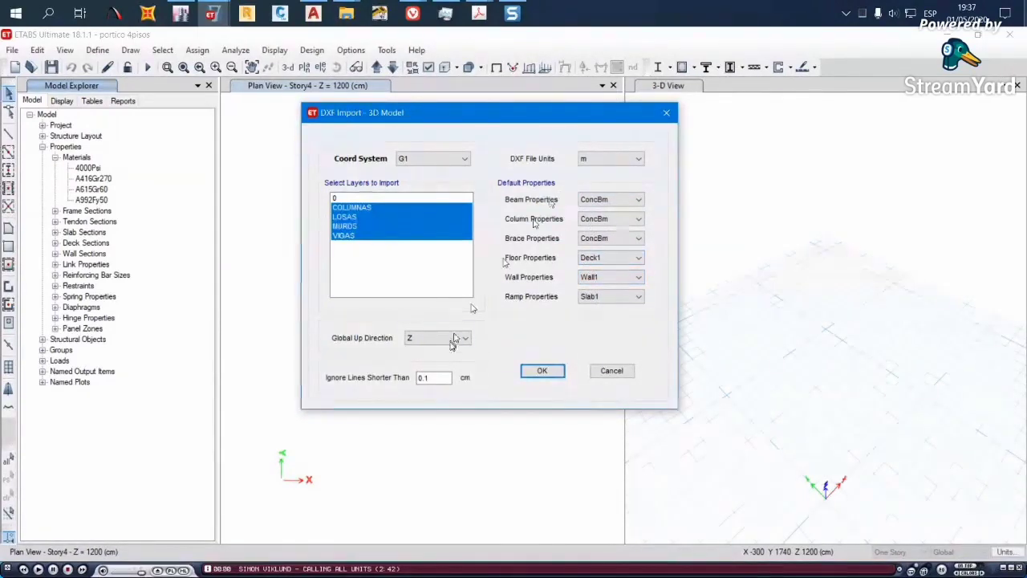
Switch to AutoCAD, delete the linear dimension in front of the building, and return to the DXF import settings in ETABS
{"action": "left_click", "coordinate": [313, 14]}
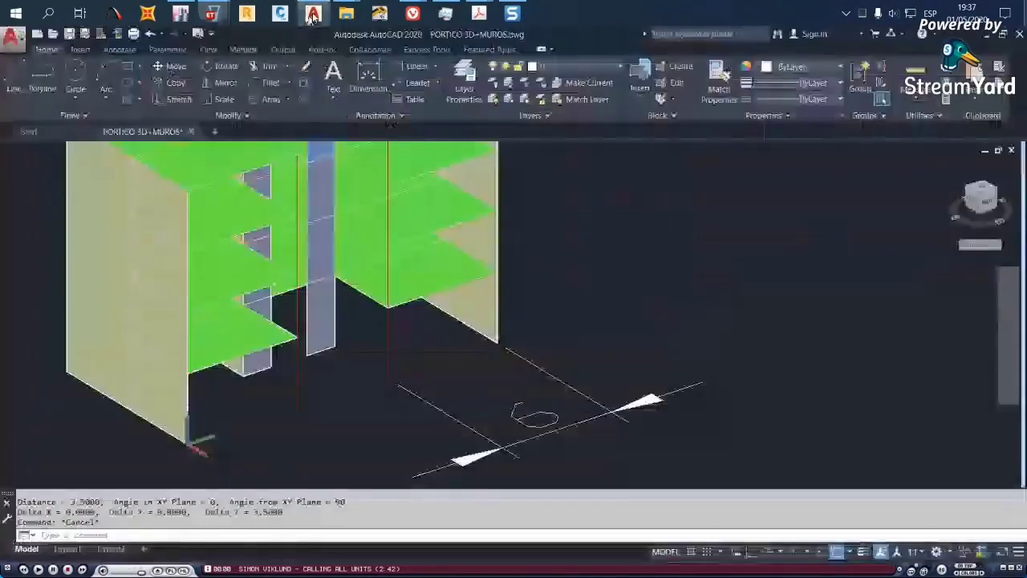
{"action": "scroll", "coordinate": [619, 248], "scroll_direction": "down", "scroll_amount": 2}
{"action": "left_click", "coordinate": [650, 316]}
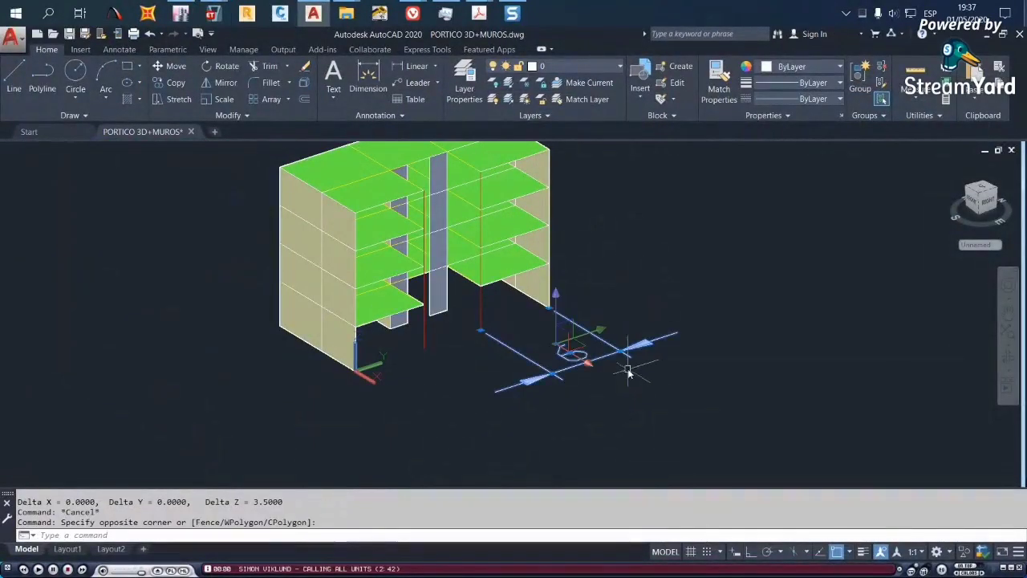
{"action": "left_click", "coordinate": [626, 367]}
{"action": "key", "text": "Delete"}
{"action": "scroll", "coordinate": [367, 377], "scroll_direction": "up", "scroll_amount": 2}
{"action": "scroll", "coordinate": [366, 377], "scroll_direction": "up", "scroll_amount": 1}
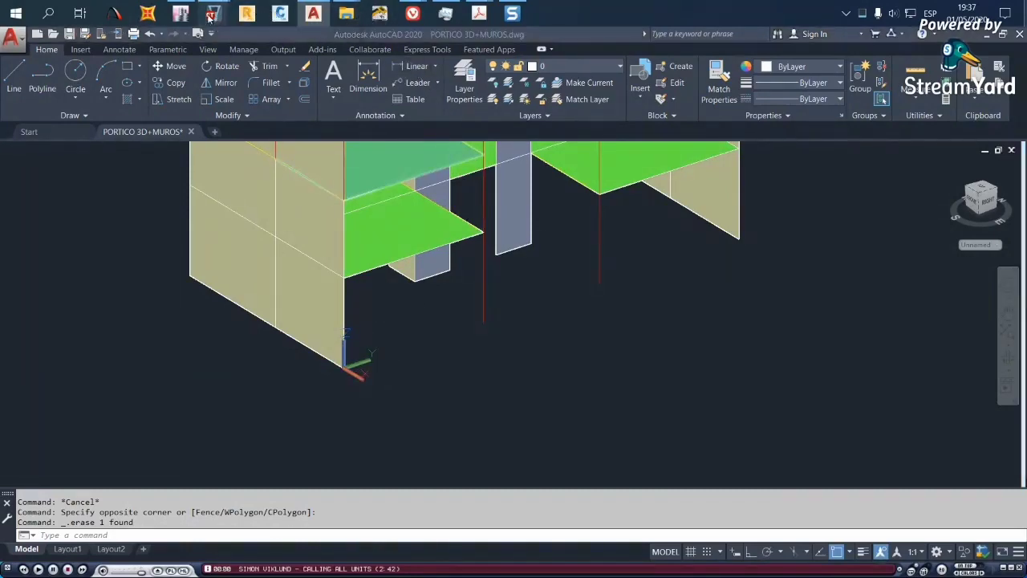
{"action": "mouse_move", "coordinate": [212, 13]}
{"action": "left_click", "coordinate": [282, 73]}
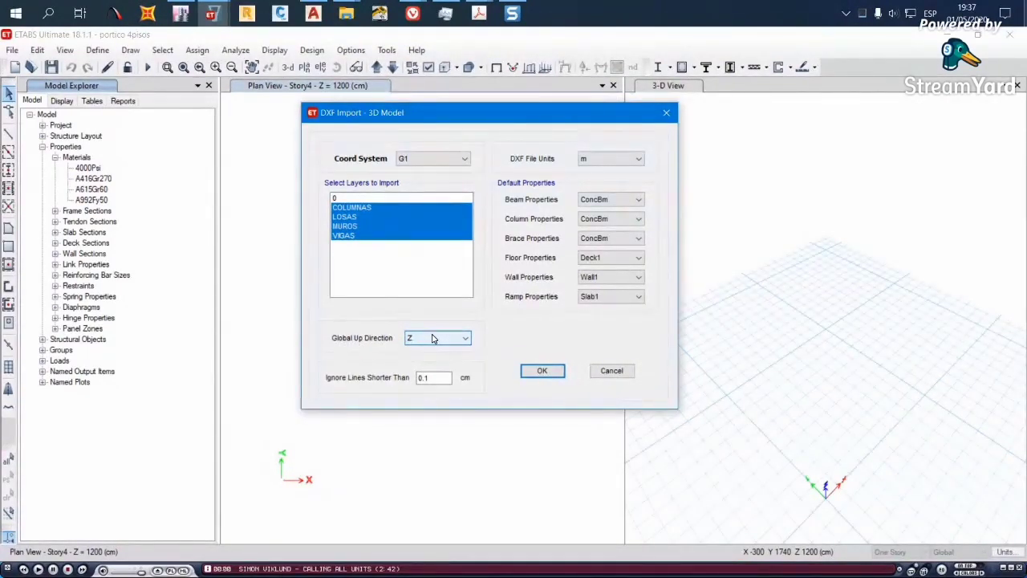
Switch to AutoCAD and open the drawing Armadura 2D.dwg from the dwg folder
{"action": "left_click", "coordinate": [313, 14]}
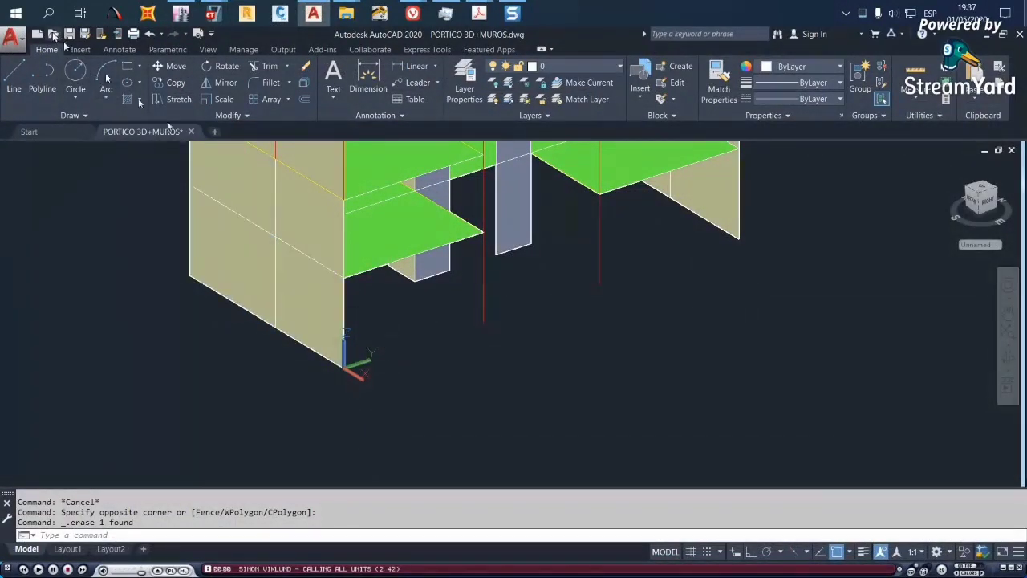
{"action": "left_click", "coordinate": [52, 34]}
{"action": "left_click", "coordinate": [413, 132]}
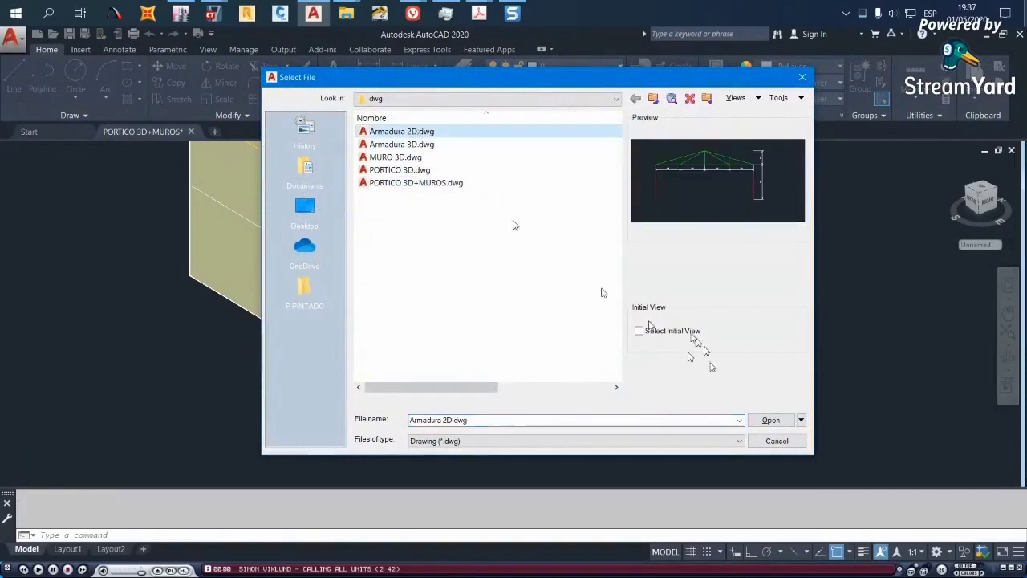
{"action": "left_click", "coordinate": [769, 420]}
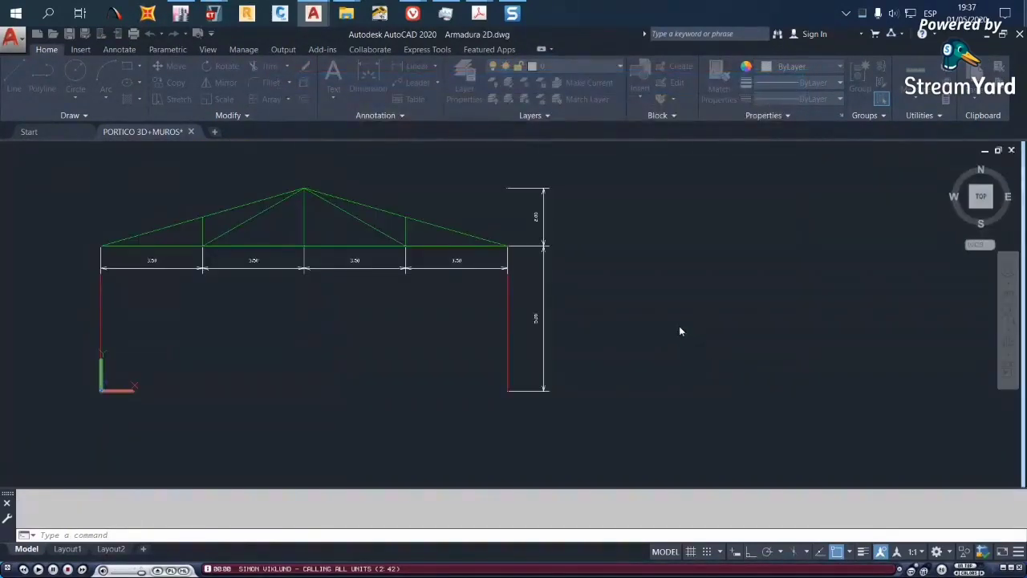
Orbit the truss drawing into a 3D view with 3DORBIT and examine its orientation relative to the coordinate axes
{"action": "mouse_move", "coordinate": [373, 358]}
{"action": "middle_mouse_down"}
{"action": "mouse_move", "coordinate": [453, 332]}
{"action": "mouse_move", "coordinate": [546, 336]}
{"action": "middle_mouse_up"}
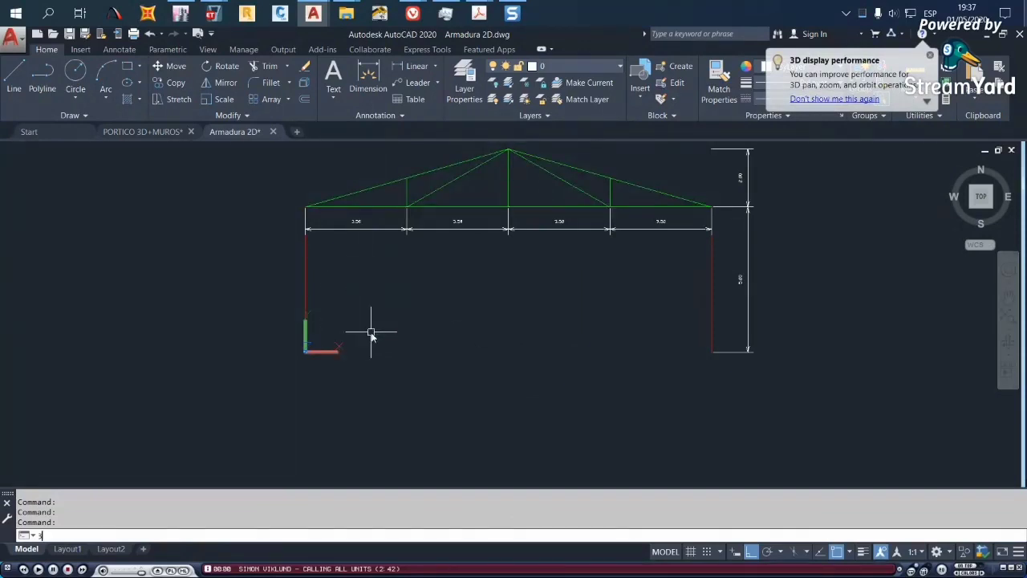
{"action": "type", "text": "DO"}
{"action": "key", "text": "Return"}
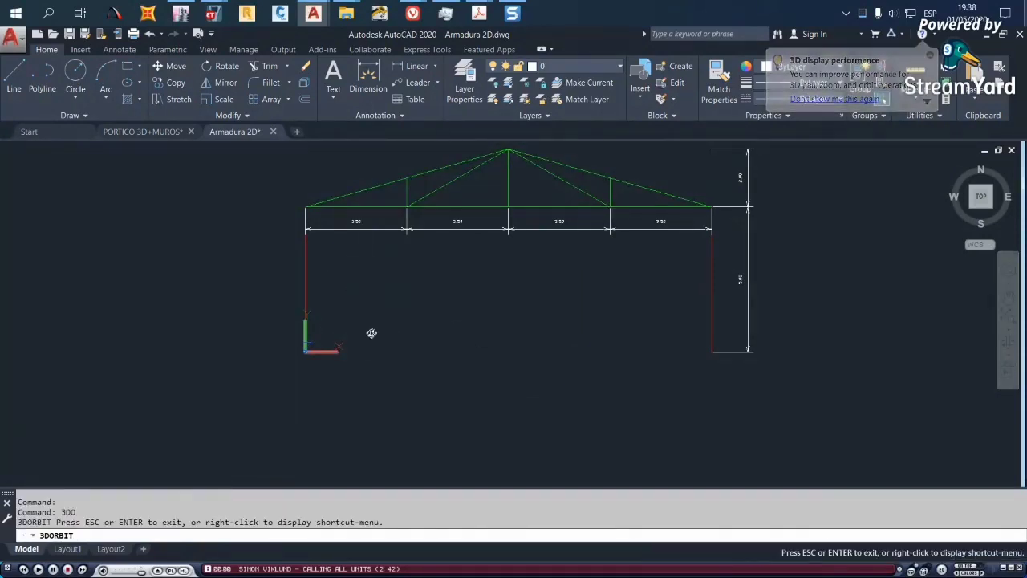
{"action": "left_click_drag", "start_coordinate": [503, 386], "coordinate": [586, 330]}
{"action": "key", "text": "Escape"}
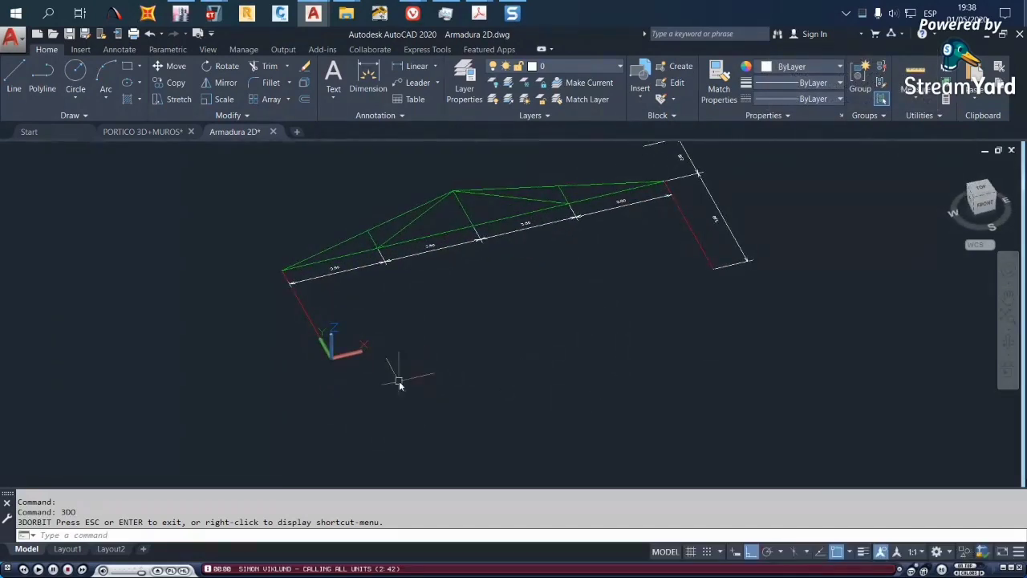
{"action": "scroll", "coordinate": [337, 379], "scroll_direction": "up", "scroll_amount": 2}
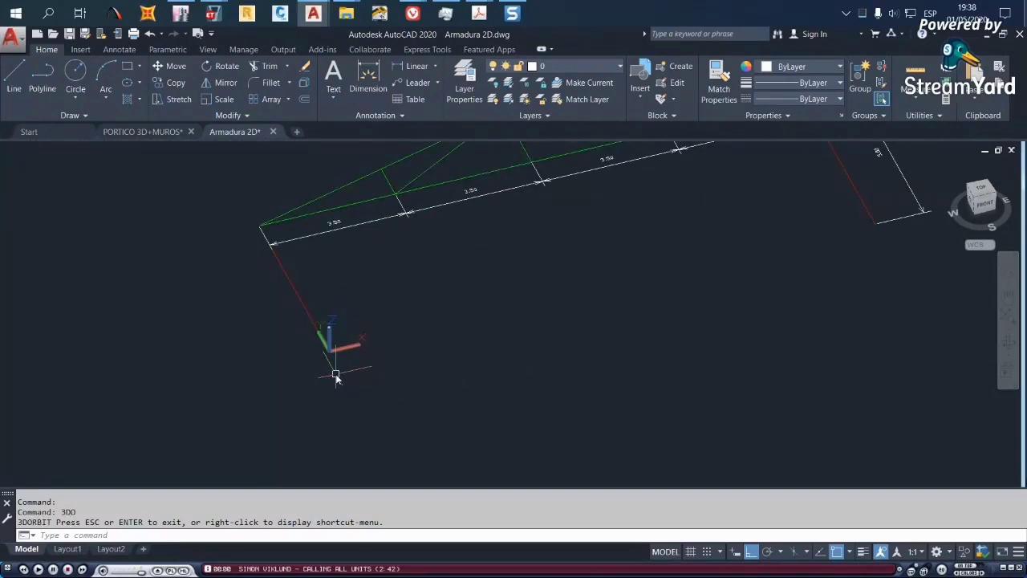
{"action": "middle_click_drag", "start_coordinate": [412, 290], "coordinate": [473, 299]}
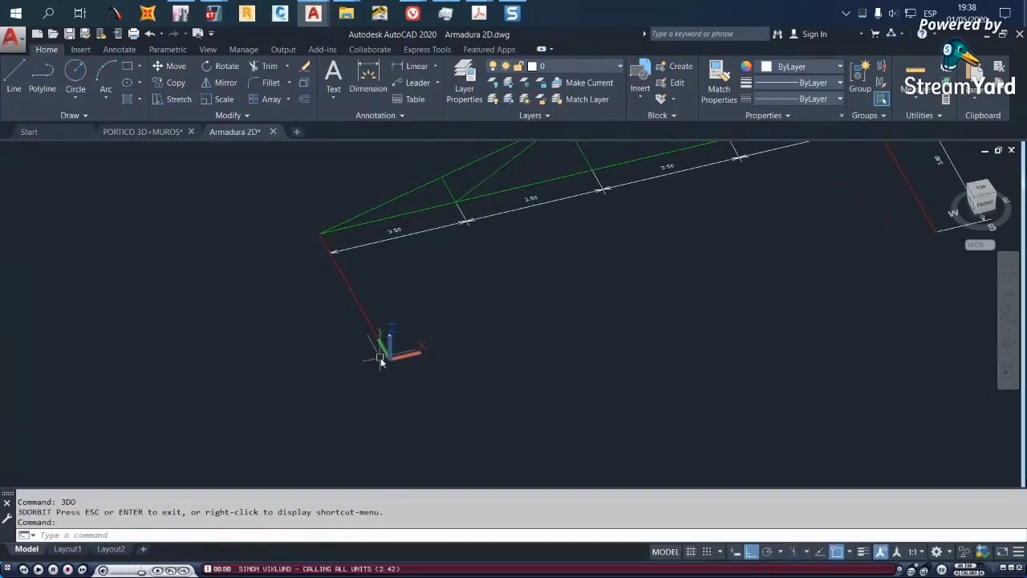
Return to the ETABS DXF import, keep Z as the global up direction, ignore lines shorter than 100 cm, and run the import
{"action": "left_click", "coordinate": [155, 133]}
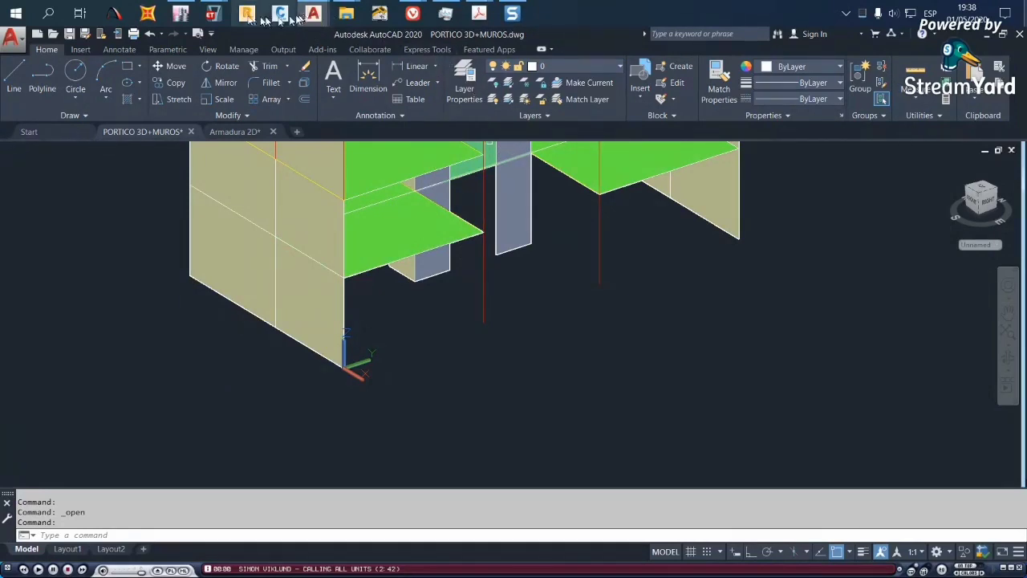
{"action": "mouse_move", "coordinate": [212, 13]}
{"action": "left_click", "coordinate": [265, 76]}
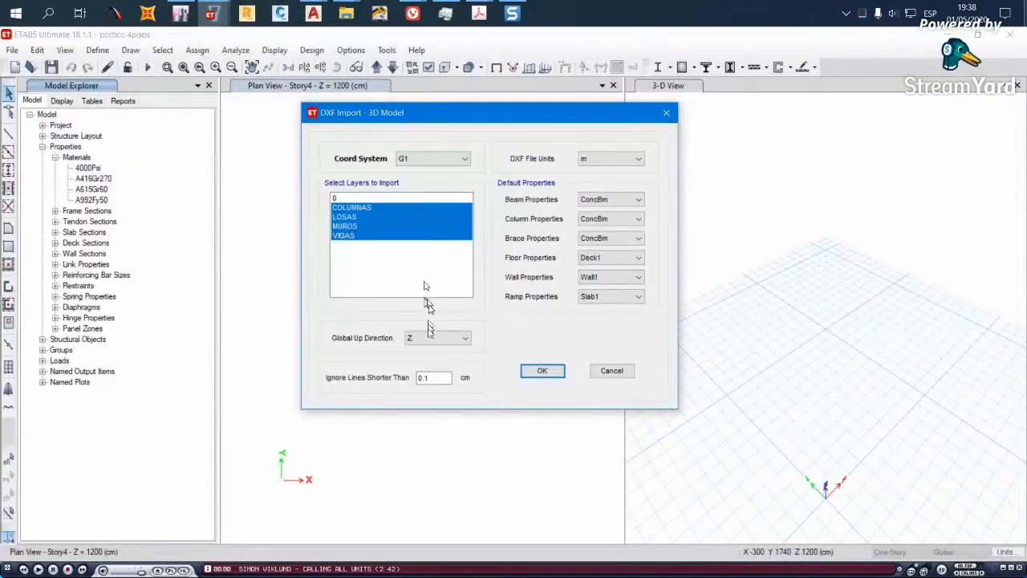
{"action": "left_click", "coordinate": [437, 339]}
{"action": "left_click", "coordinate": [439, 339]}
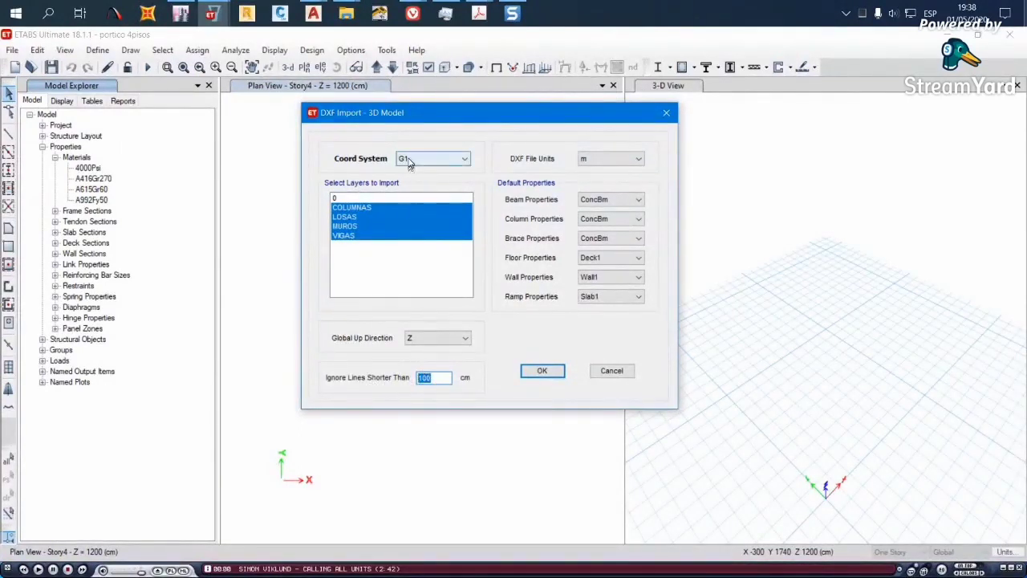
{"action": "left_click", "coordinate": [542, 371]}
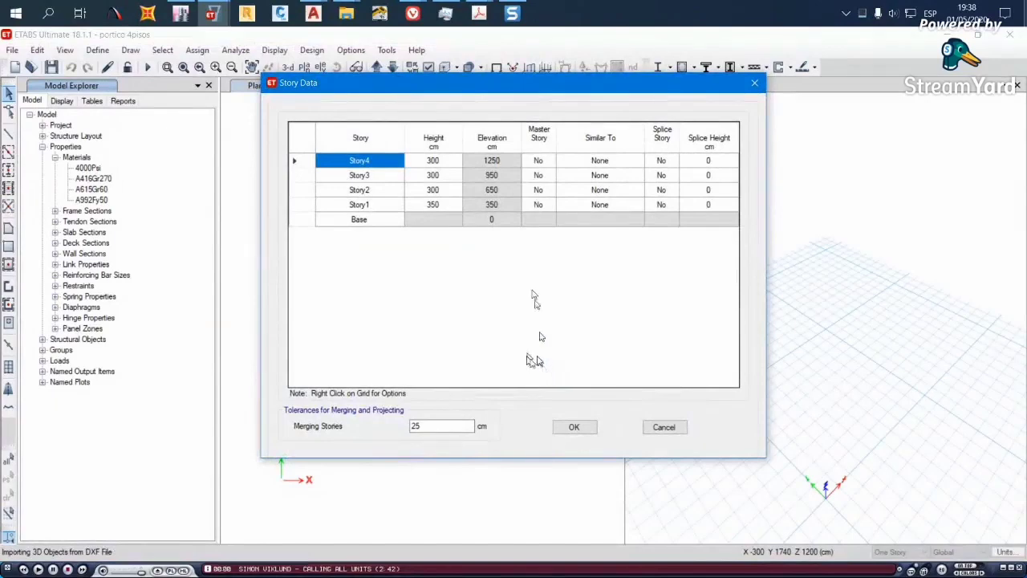
Examine the rows for Story1 to Story4 in the imported story data
{"action": "left_click_drag", "start_coordinate": [479, 83], "coordinate": [534, 113]}
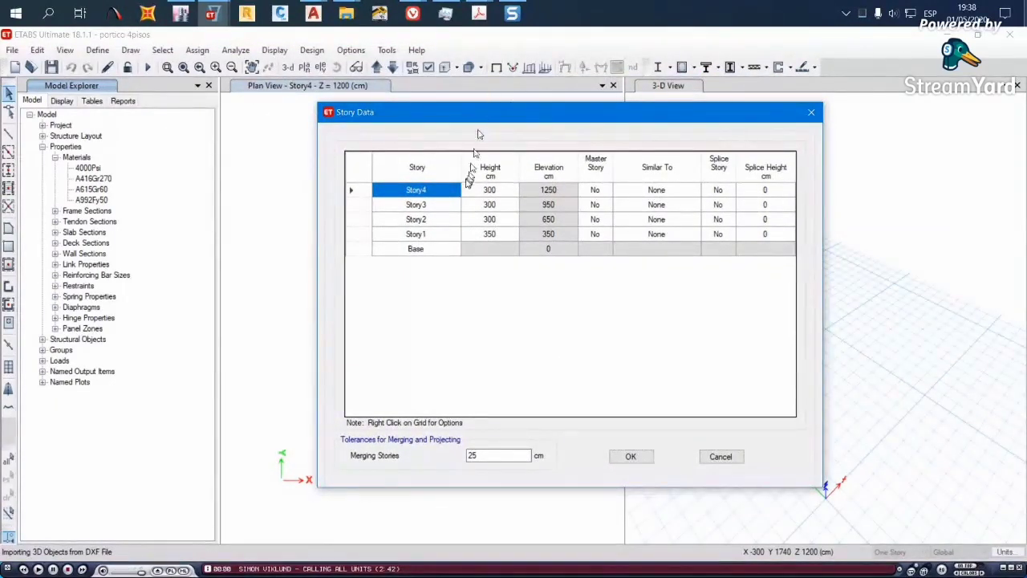
{"action": "left_click", "coordinate": [362, 220]}
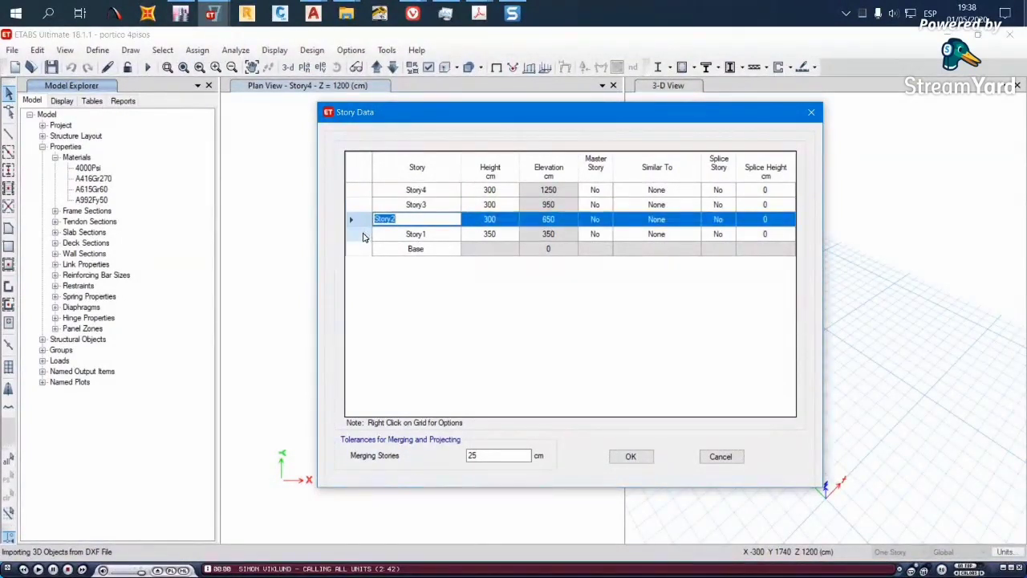
{"action": "left_click", "coordinate": [364, 235]}
{"action": "left_click", "coordinate": [363, 221]}
{"action": "left_click", "coordinate": [362, 206]}
{"action": "left_click", "coordinate": [361, 192]}
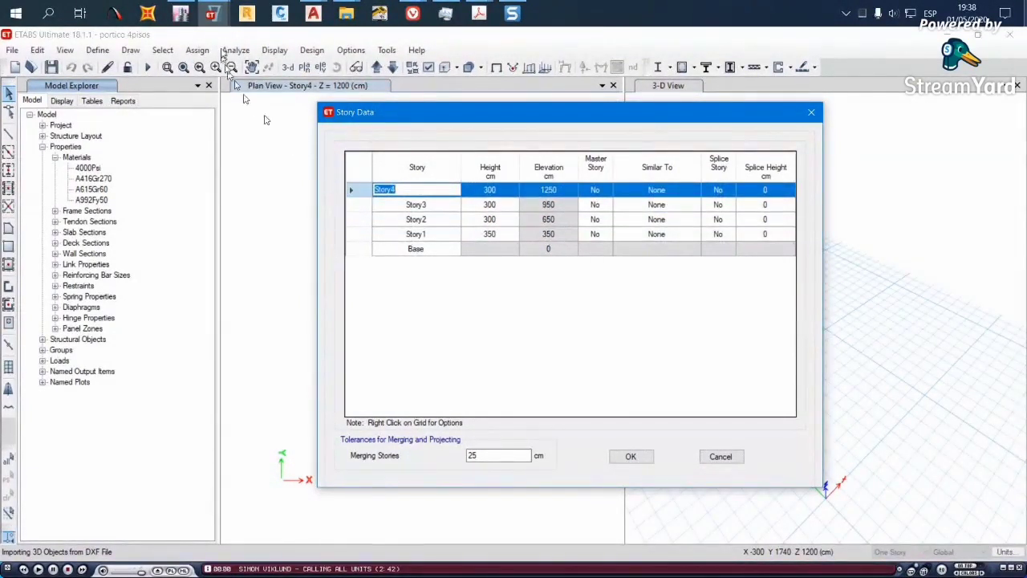
Switch to the PORTICO 3D+MUROS drawing in AutoCAD and orbit the building to a side view to examine its storeys
{"action": "left_click", "coordinate": [211, 14]}
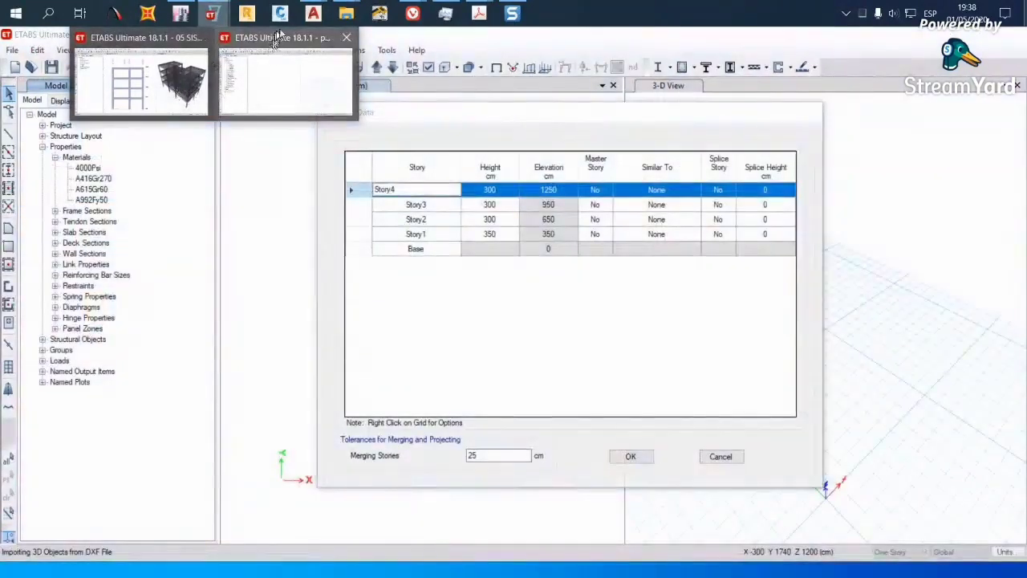
{"action": "mouse_move", "coordinate": [313, 14]}
{"action": "left_click", "coordinate": [233, 73]}
{"action": "scroll", "coordinate": [466, 287], "scroll_direction": "down", "scroll_amount": 5}
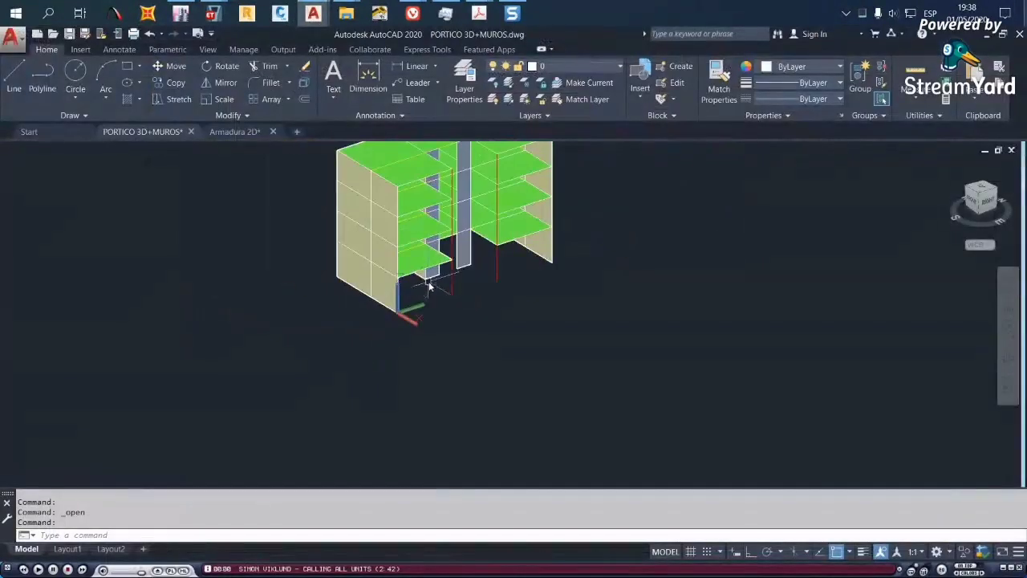
{"action": "middle_click_drag", "start_coordinate": [494, 318], "coordinate": [448, 293], "text": "shift"}
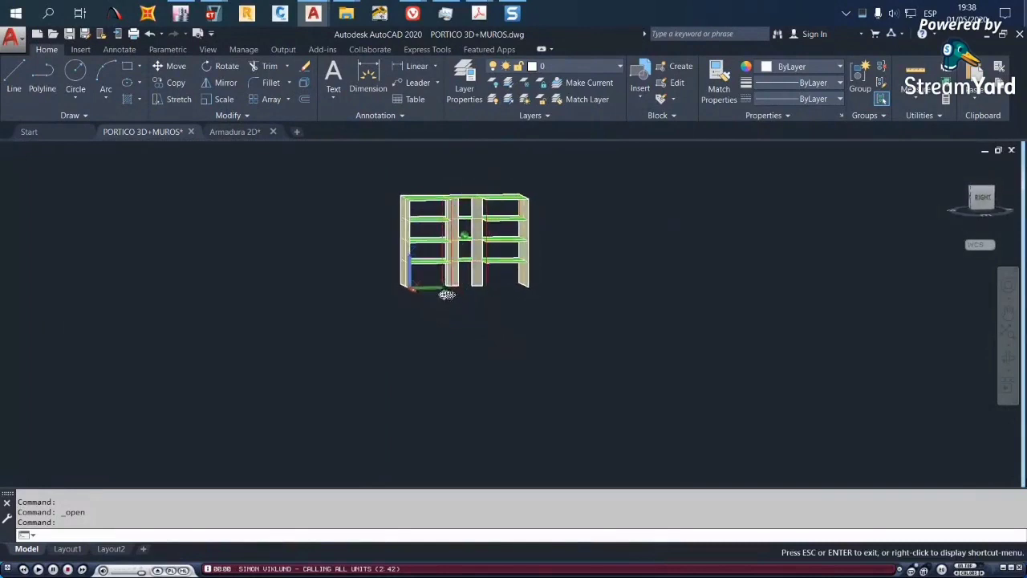
{"action": "scroll", "coordinate": [504, 266], "scroll_direction": "up", "scroll_amount": 4}
{"action": "middle_click_drag", "start_coordinate": [608, 282], "coordinate": [595, 366]}
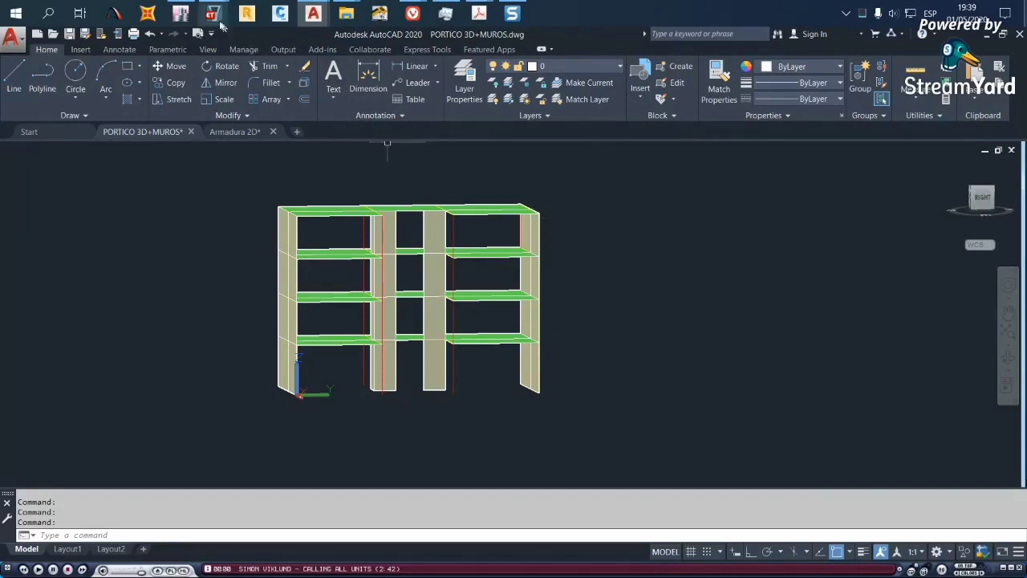
Return to the ETABS story data and examine the story row options and the heights of Story3 and Story4
{"action": "left_click", "coordinate": [286, 85]}
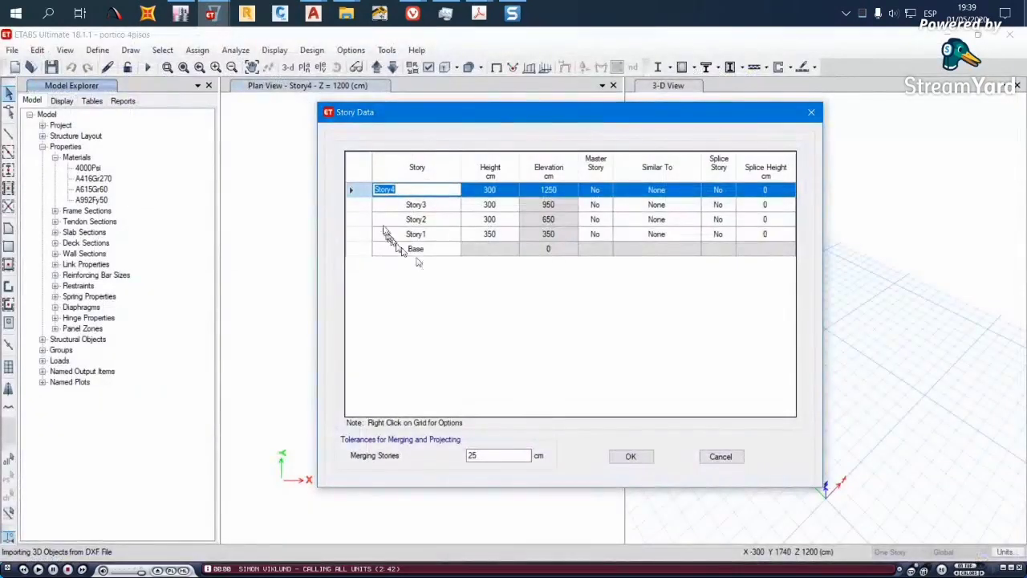
{"action": "right_click", "coordinate": [358, 193]}
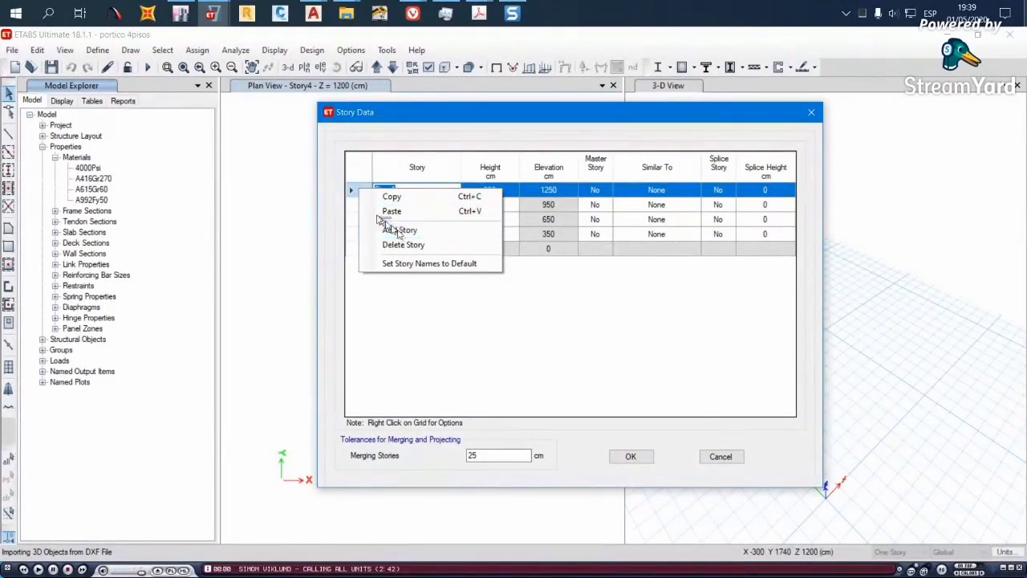
{"action": "left_click", "coordinate": [351, 205]}
{"action": "right_click", "coordinate": [359, 209]}
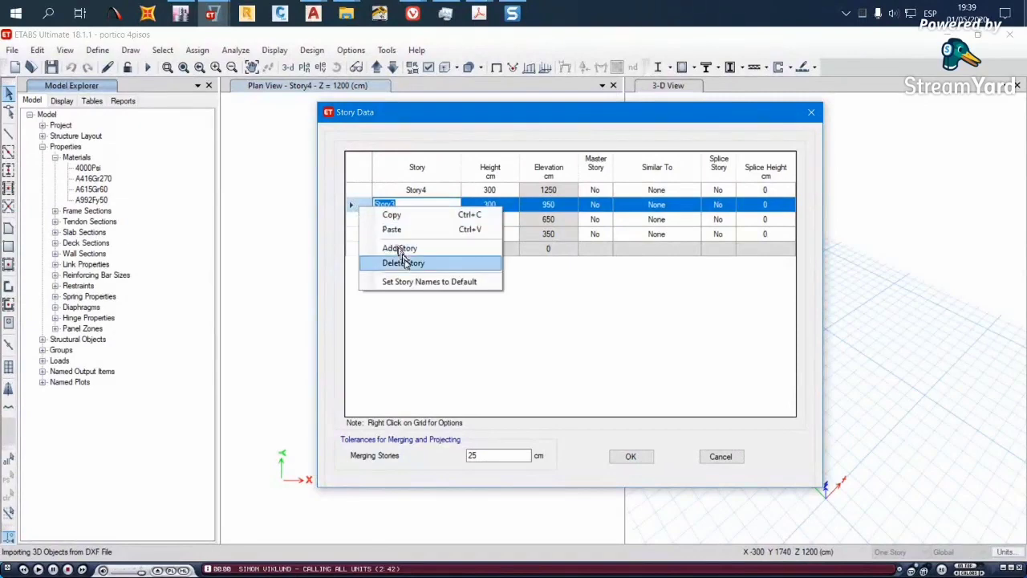
{"action": "left_click", "coordinate": [540, 346]}
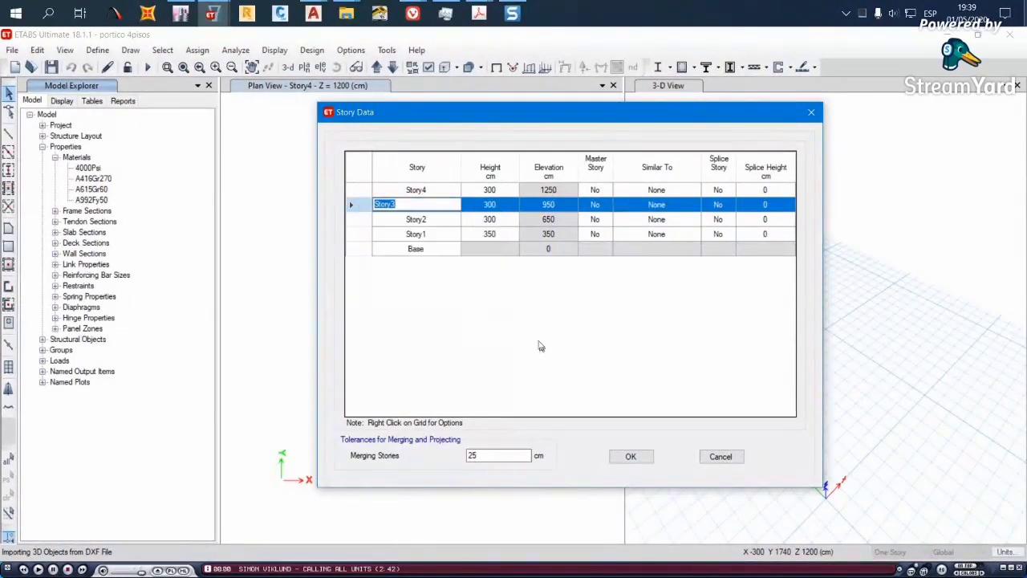
{"action": "left_click", "coordinate": [494, 204]}
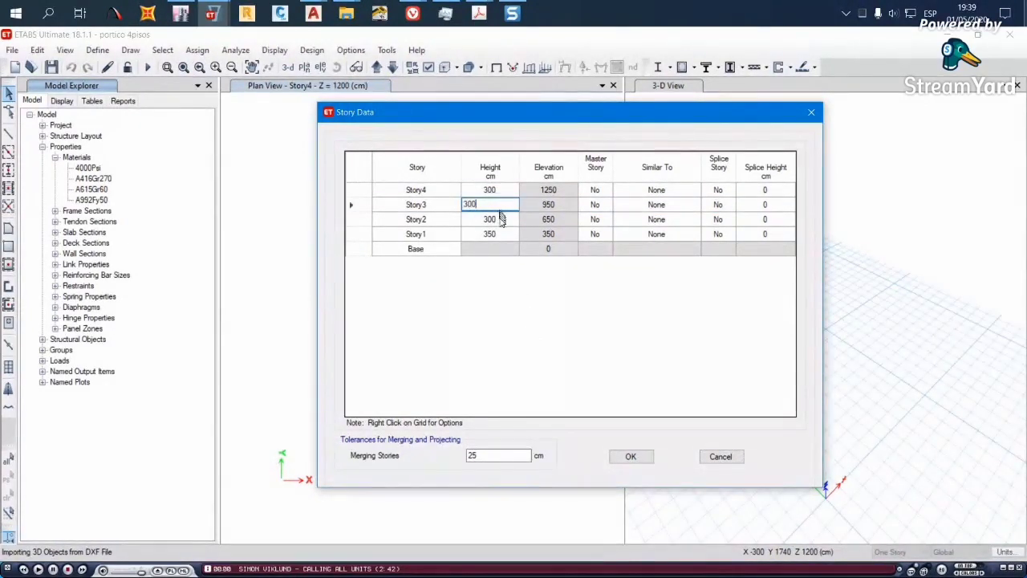
{"action": "left_click", "coordinate": [499, 215]}
{"action": "left_click", "coordinate": [498, 191]}
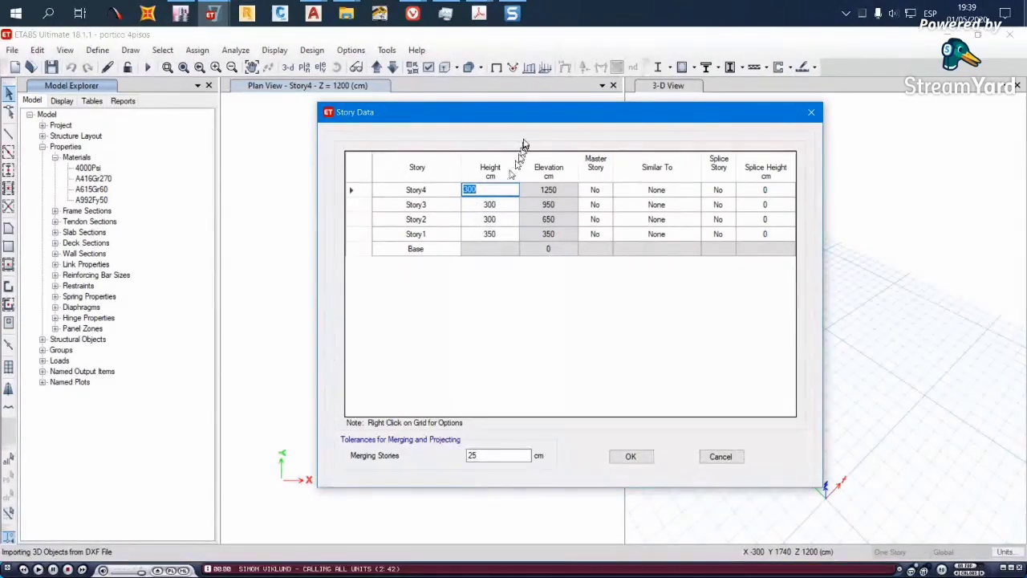
{"action": "left_click_drag", "start_coordinate": [530, 120], "coordinate": [510, 110]}
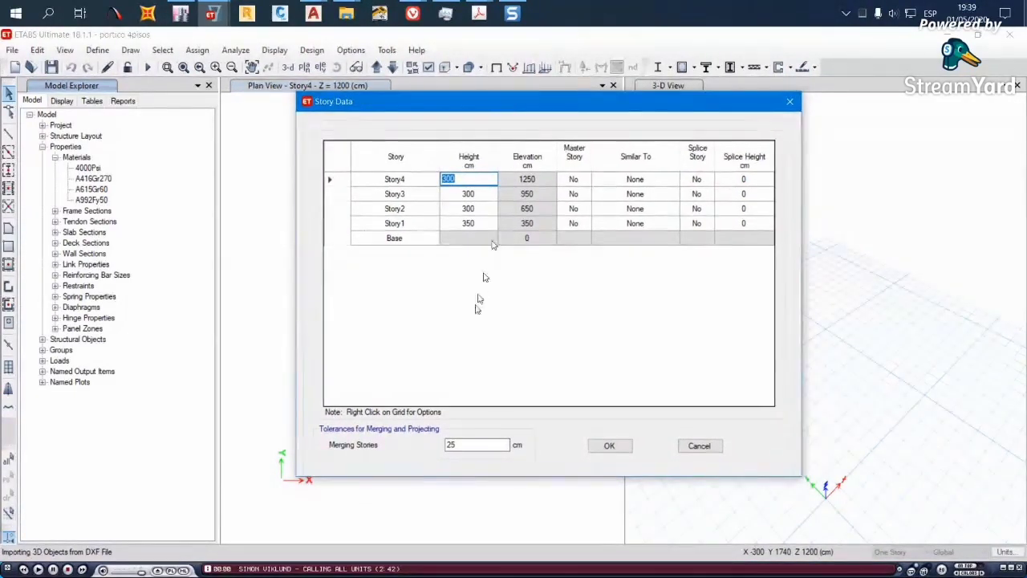
Try to complete the 3D DXF import with a 25 cm story merging tolerance
{"action": "double_click", "coordinate": [474, 446]}
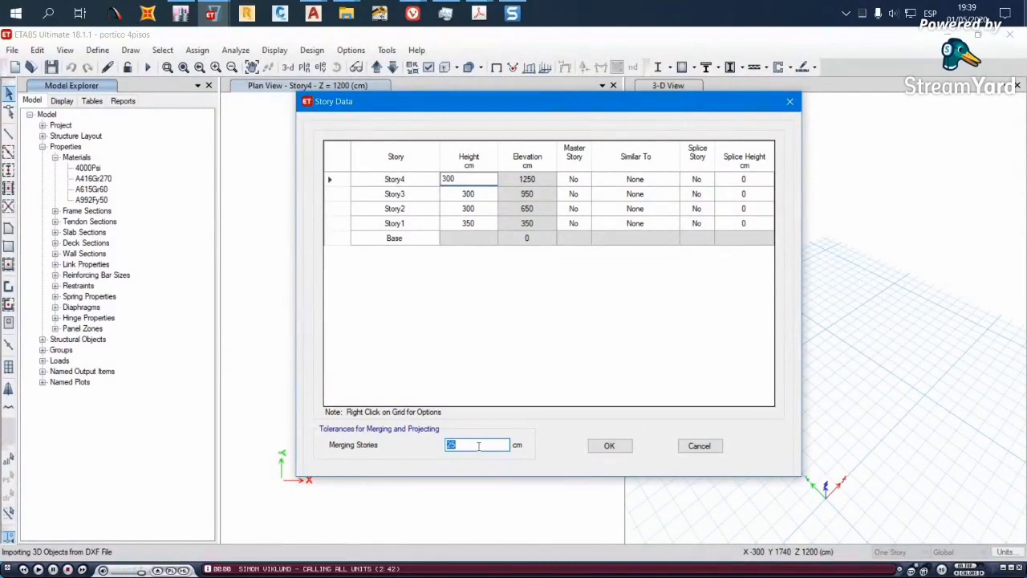
{"action": "left_click", "coordinate": [609, 448]}
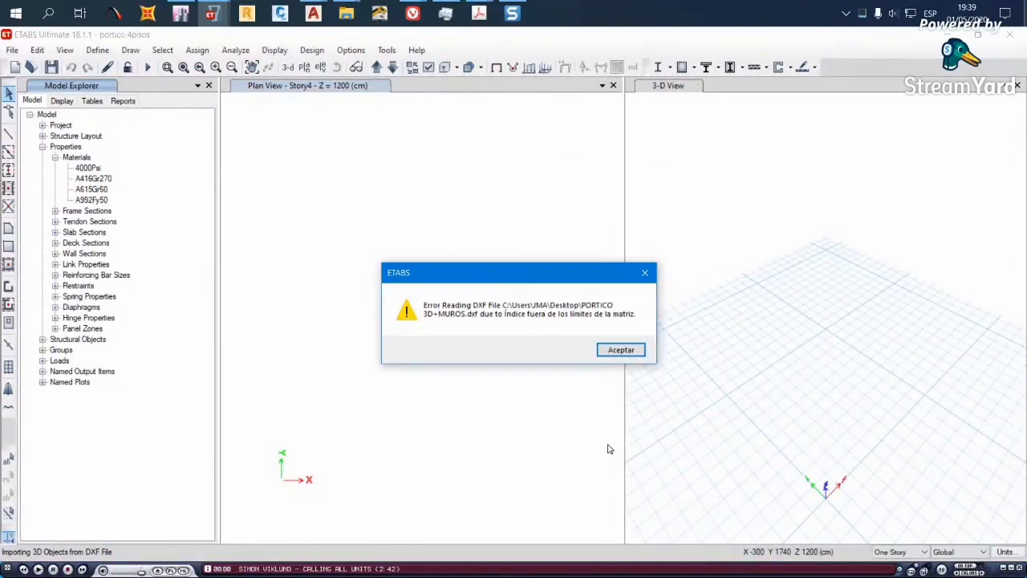
{"action": "left_click", "coordinate": [626, 352]}
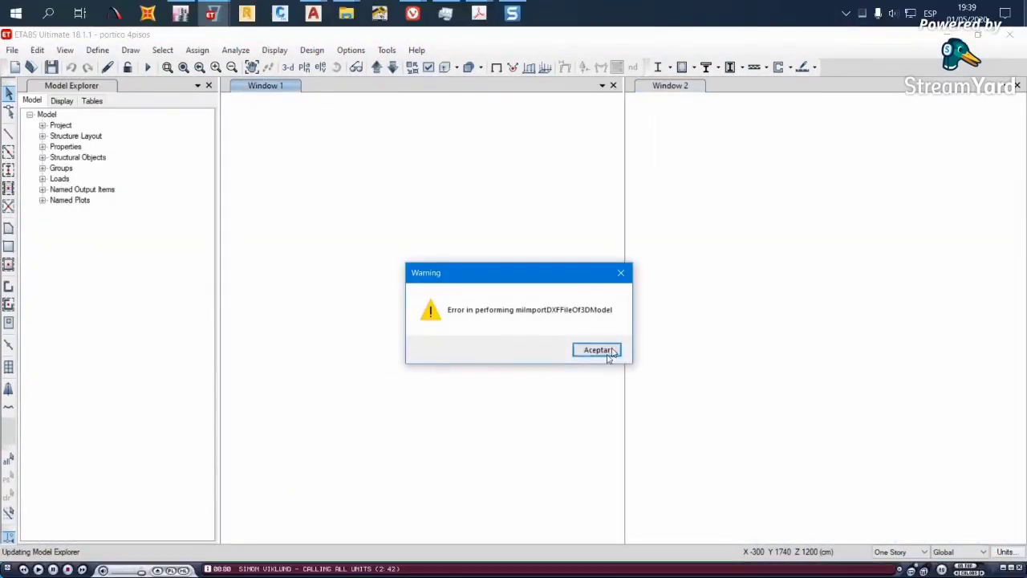
{"action": "left_click", "coordinate": [598, 351]}
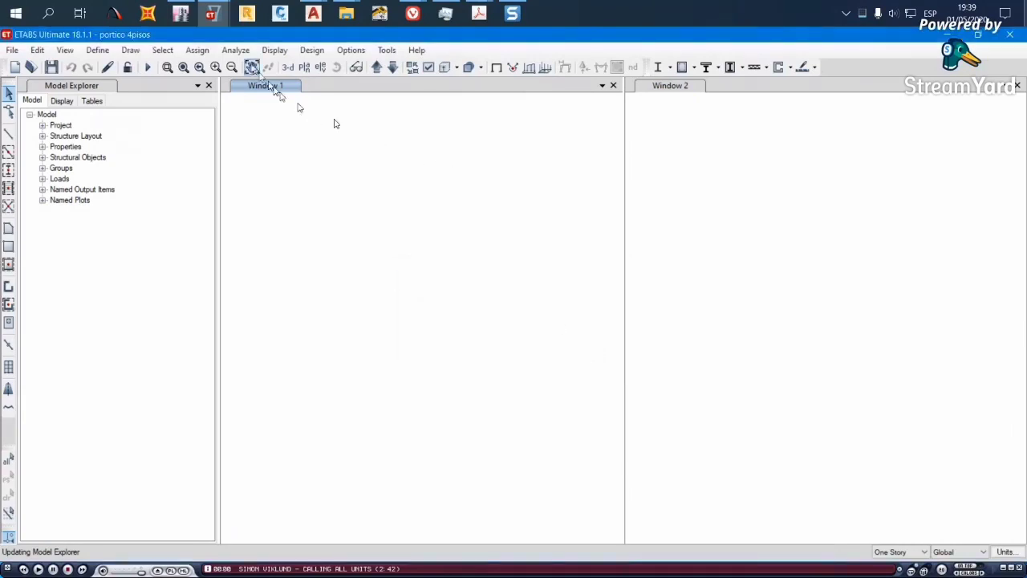
Look at the PORTICO 3D+MUROS drawing in AutoCAD and return to the portico 4pisos model in ETABS
{"action": "left_click", "coordinate": [314, 14]}
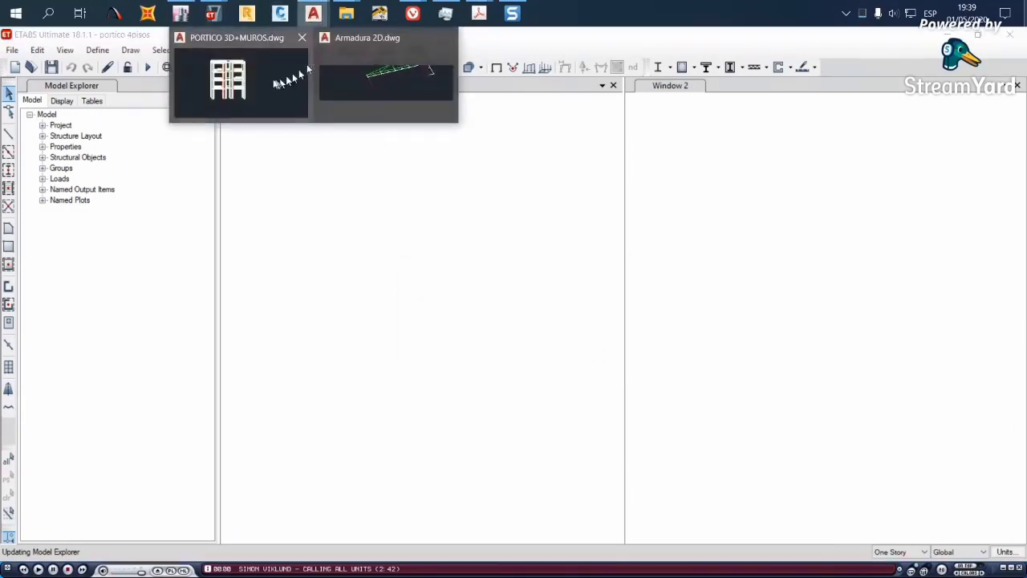
{"action": "left_click", "coordinate": [233, 80]}
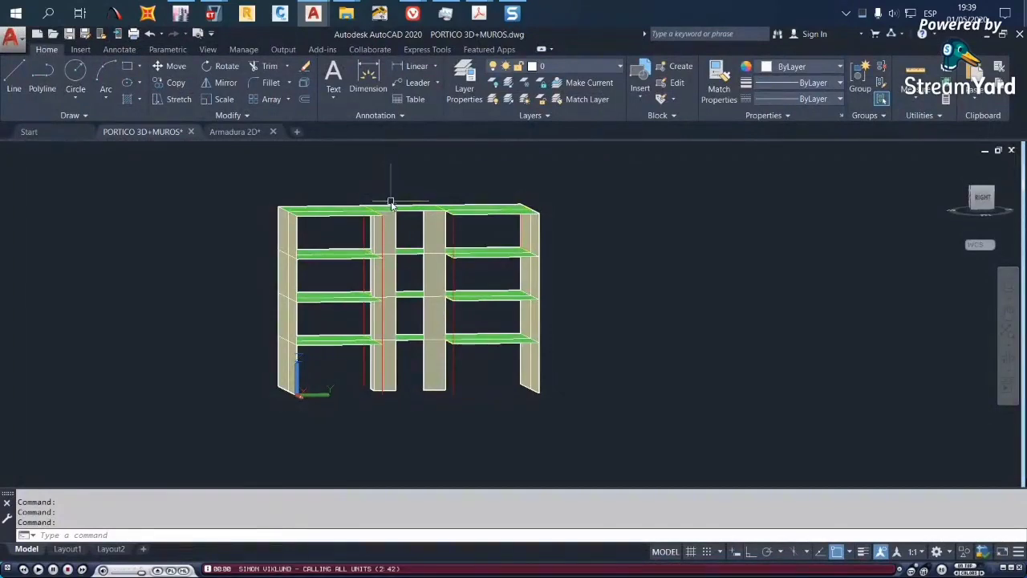
{"action": "left_click", "coordinate": [211, 13]}
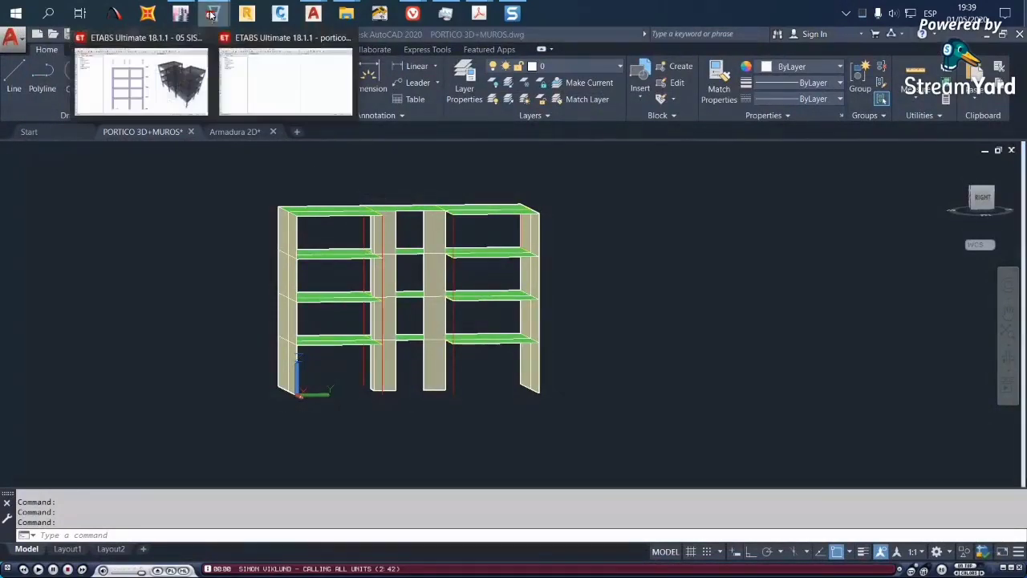
{"action": "left_click", "coordinate": [257, 83]}
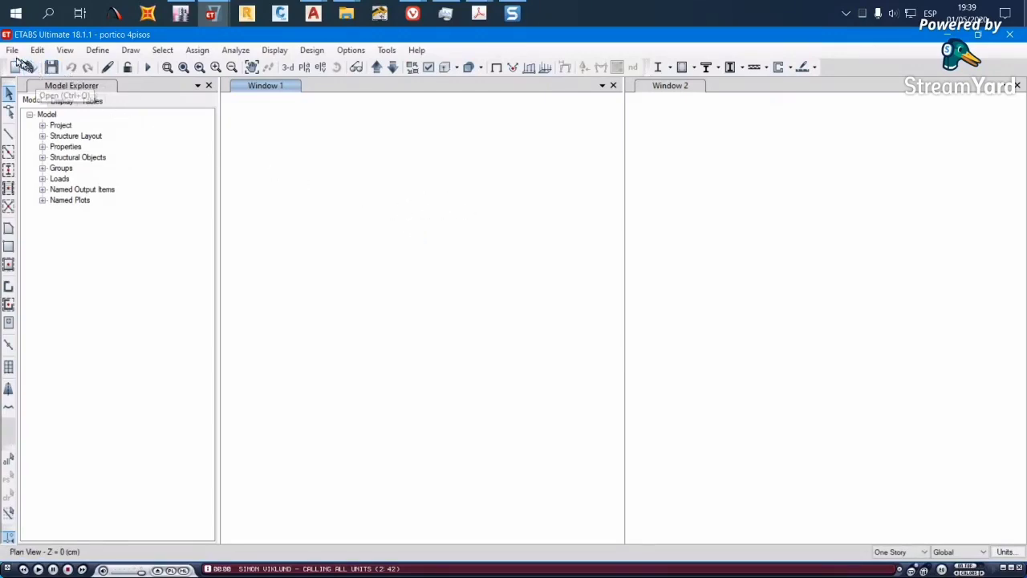
Choose PORTICO 3D+MUROS.dxf from the desktop as the DXF file of a 3D model to import
{"action": "left_click", "coordinate": [12, 50]}
{"action": "mouse_move", "coordinate": [67, 160]}
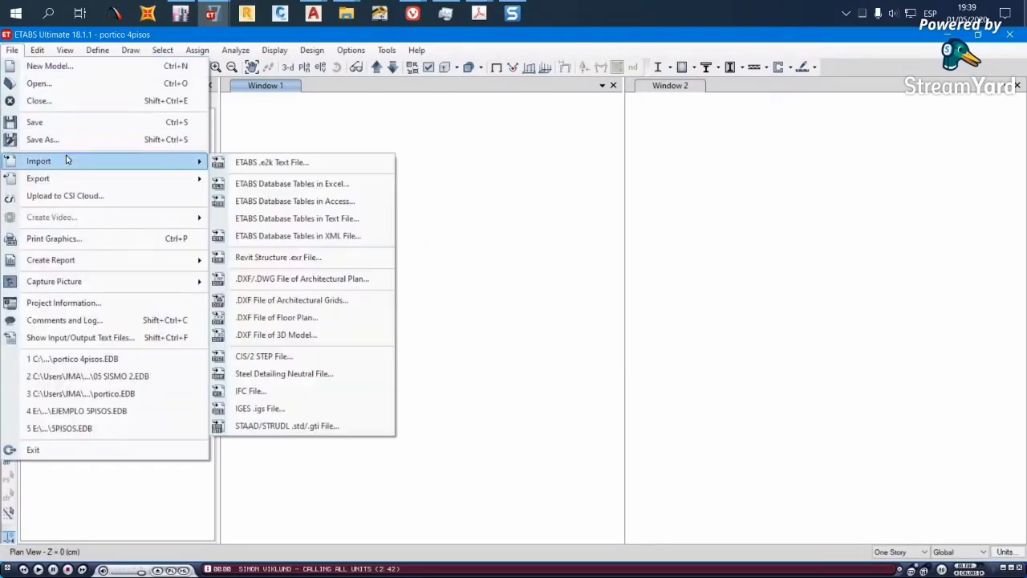
{"action": "left_click", "coordinate": [324, 331]}
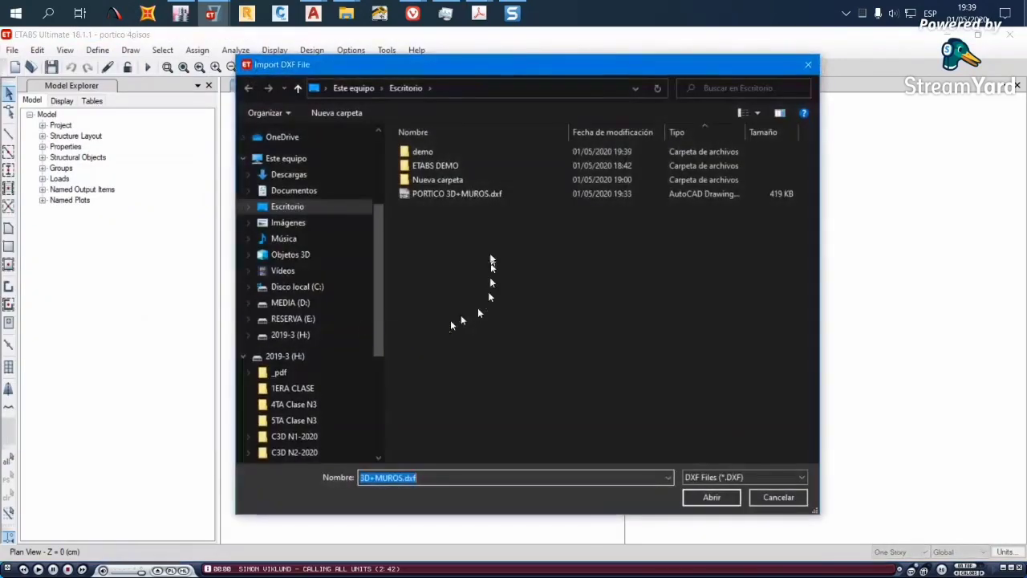
{"action": "left_click", "coordinate": [489, 195]}
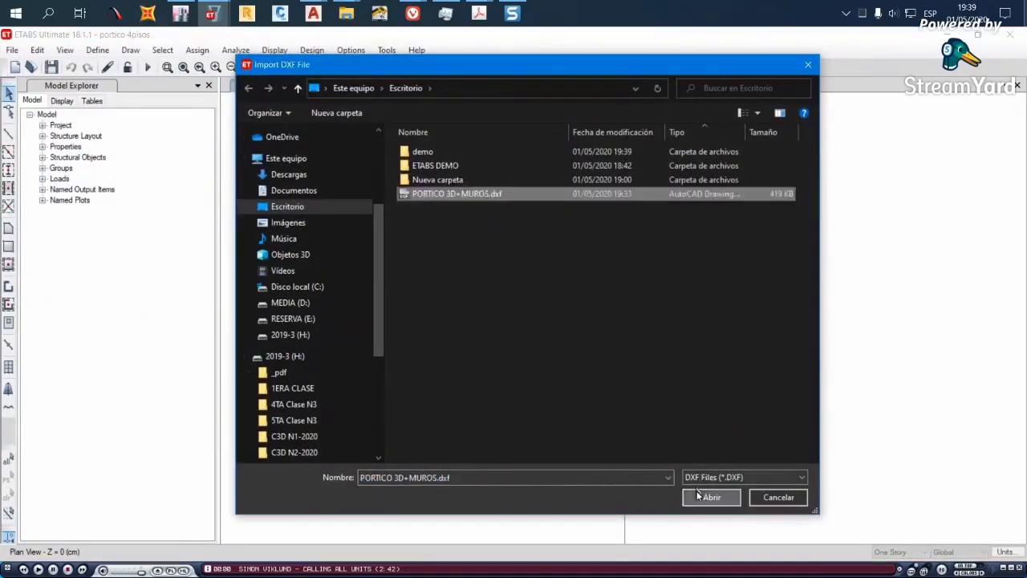
{"action": "left_click", "coordinate": [700, 496]}
Import the layers COLUMNAS, LOSAS, MUROS and VIGAS with the DXF file units set to m
{"action": "left_click_drag", "start_coordinate": [399, 217], "coordinate": [389, 243]}
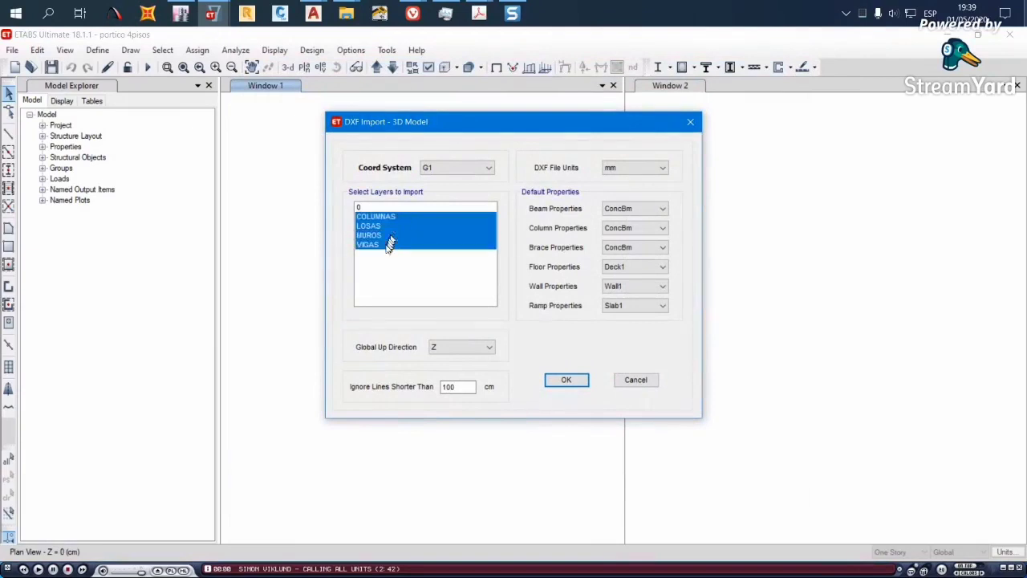
{"action": "left_click", "coordinate": [622, 168]}
{"action": "left_click", "coordinate": [623, 210]}
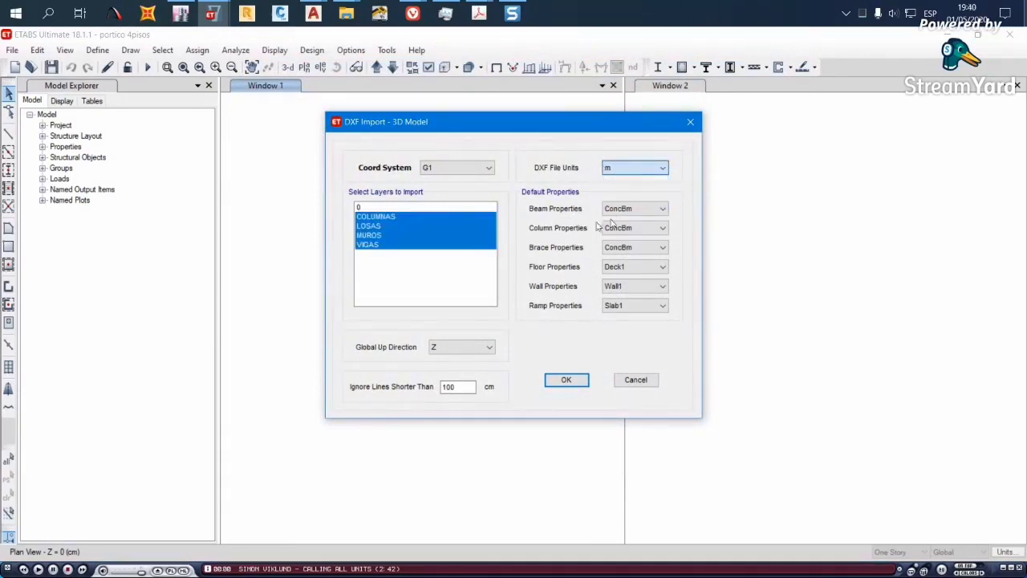
{"action": "left_click", "coordinate": [562, 382]}
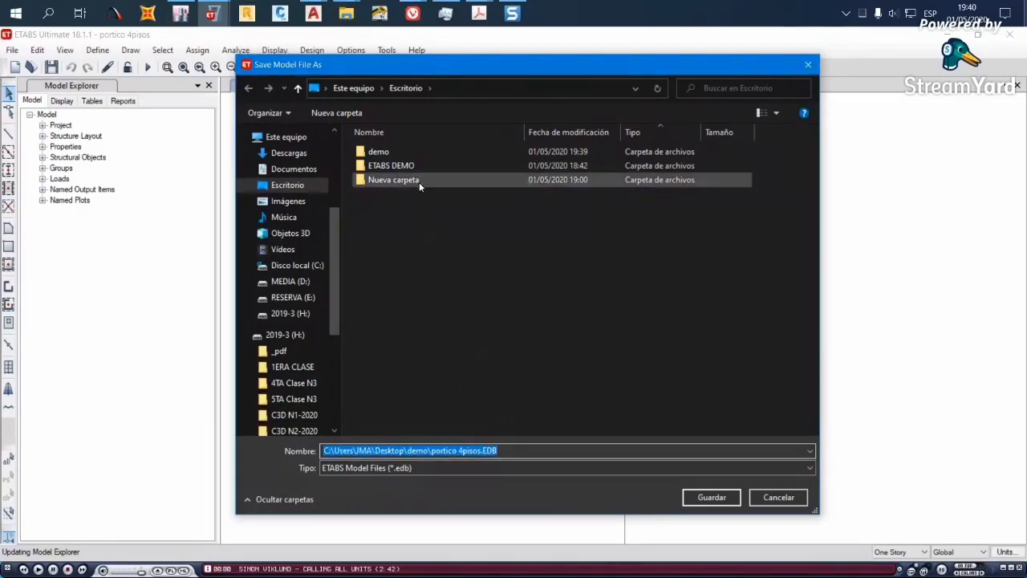
Save the imported model as portico 4pisos.EDB in the demo folder, replacing the existing file
{"action": "double_click", "coordinate": [393, 152]}
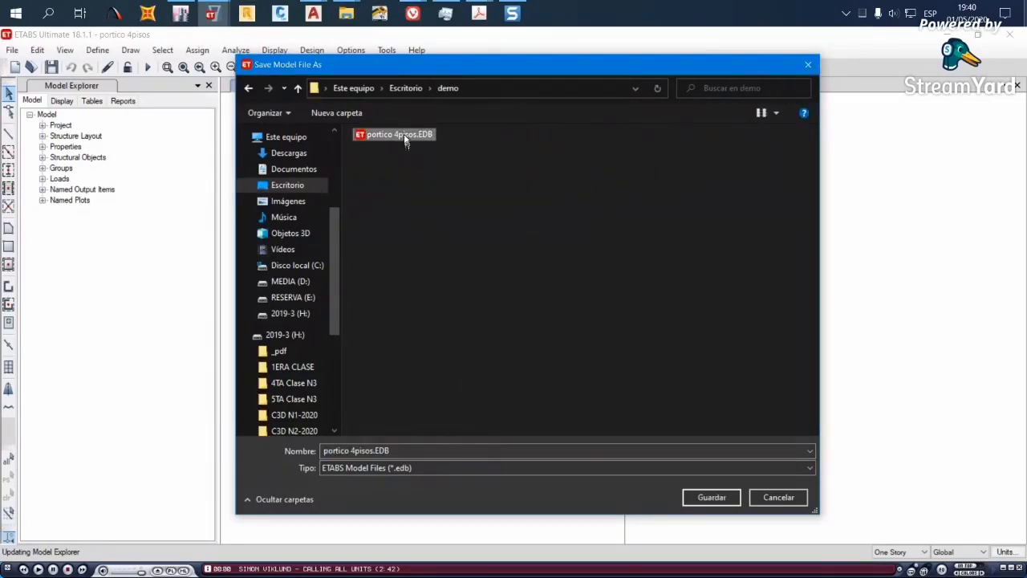
{"action": "left_click", "coordinate": [712, 497]}
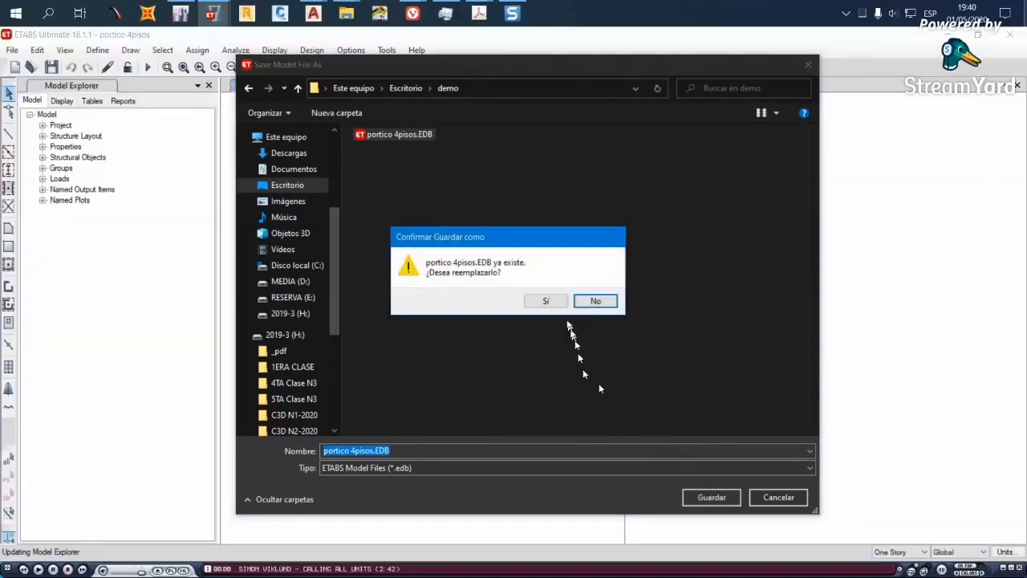
{"action": "left_click", "coordinate": [549, 301]}
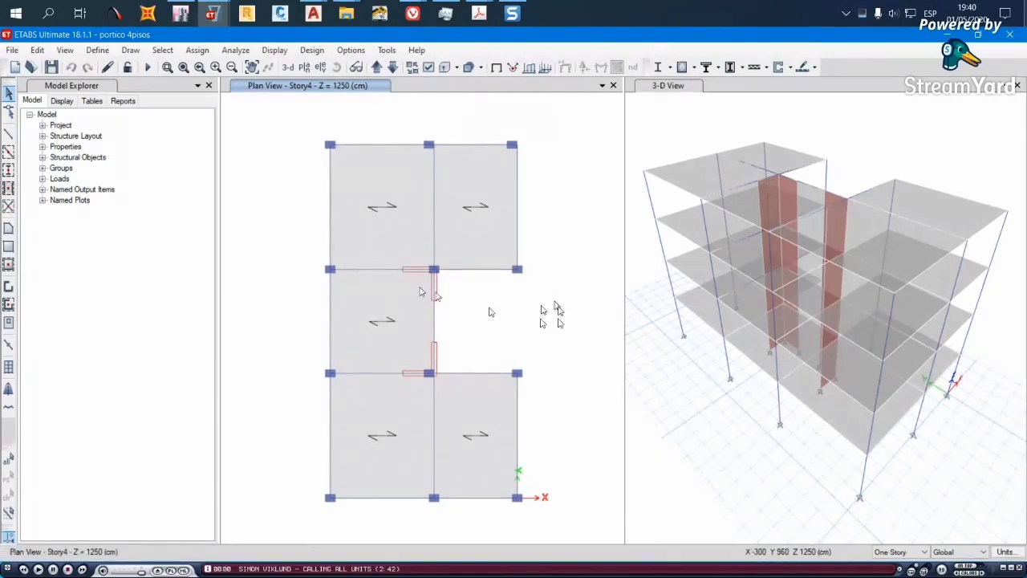
Examine the walls in the Story4 plan and select the long central beam beside them
{"action": "left_click", "coordinate": [698, 403]}
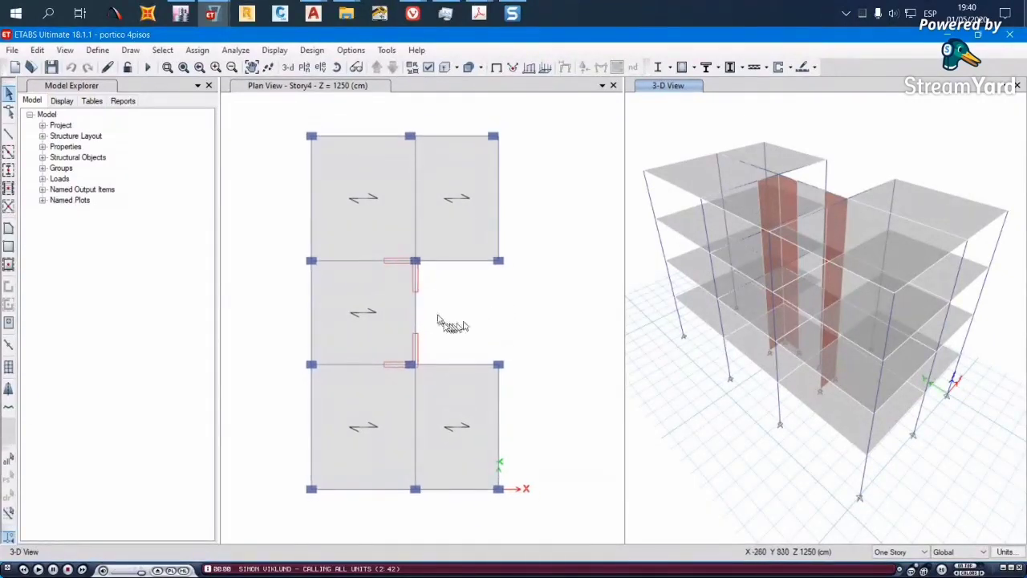
{"action": "scroll", "coordinate": [411, 257], "scroll_direction": "up", "scroll_amount": 3}
{"action": "scroll", "coordinate": [417, 256], "scroll_direction": "down", "scroll_amount": 1}
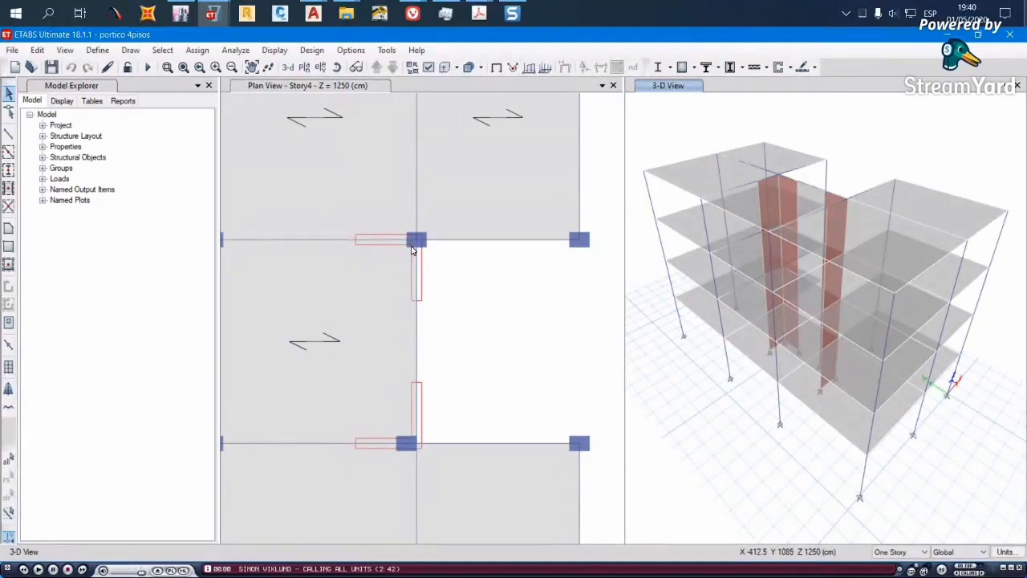
{"action": "left_click", "coordinate": [416, 340]}
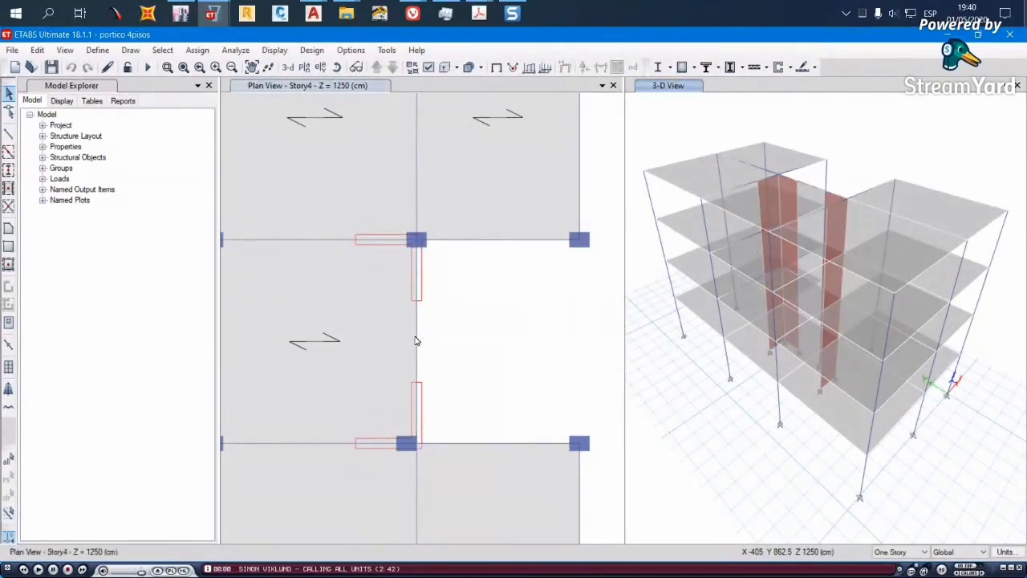
{"action": "scroll", "coordinate": [441, 314], "scroll_direction": "down", "scroll_amount": 2}
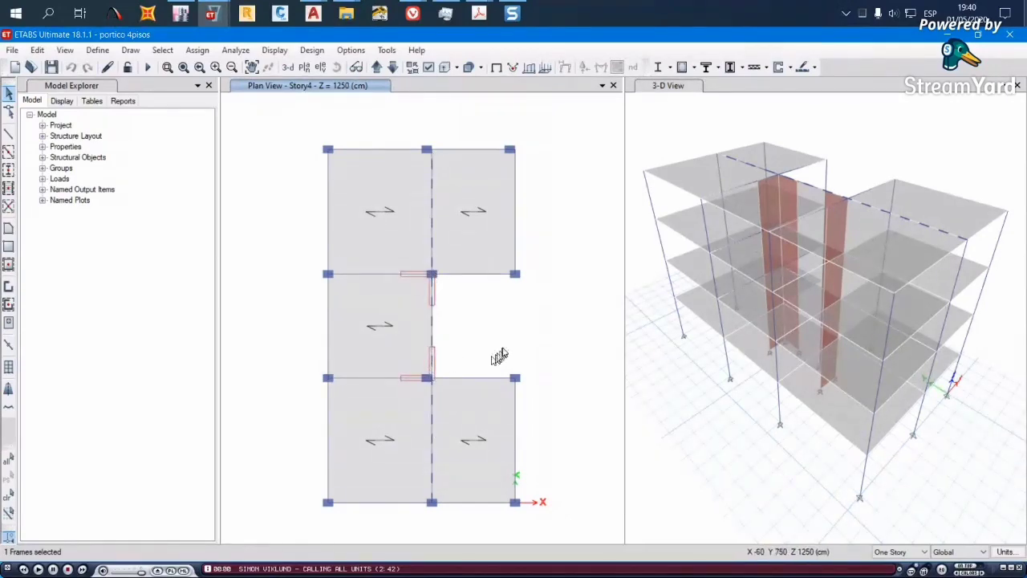
Examine the column positions relative to the beam joints and slab corners in the Story4 plan
{"action": "scroll", "coordinate": [431, 154], "scroll_direction": "up", "scroll_amount": 3}
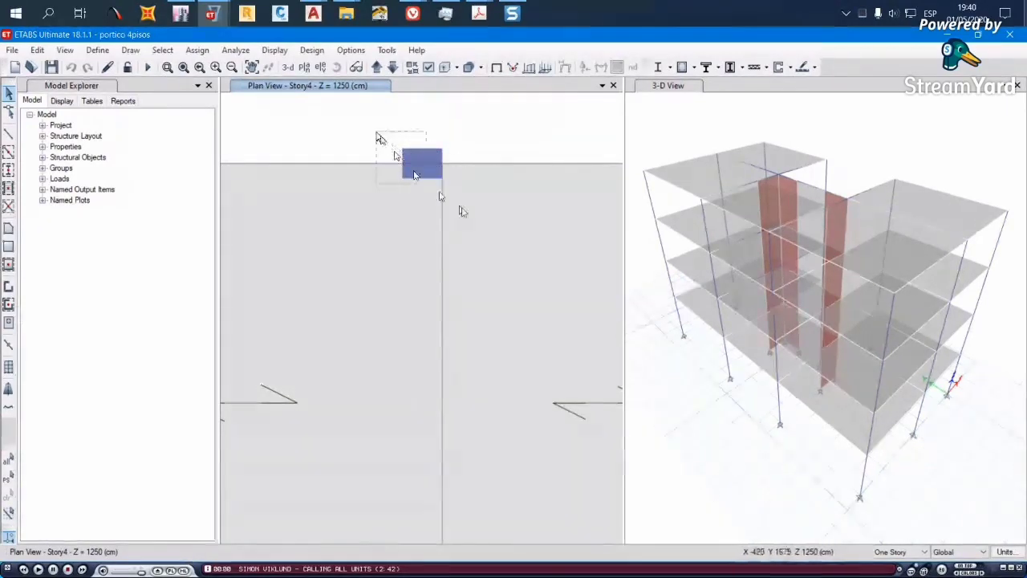
{"action": "left_click_drag", "start_coordinate": [383, 138], "coordinate": [454, 205]}
{"action": "scroll", "coordinate": [355, 208], "scroll_direction": "down", "scroll_amount": 4}
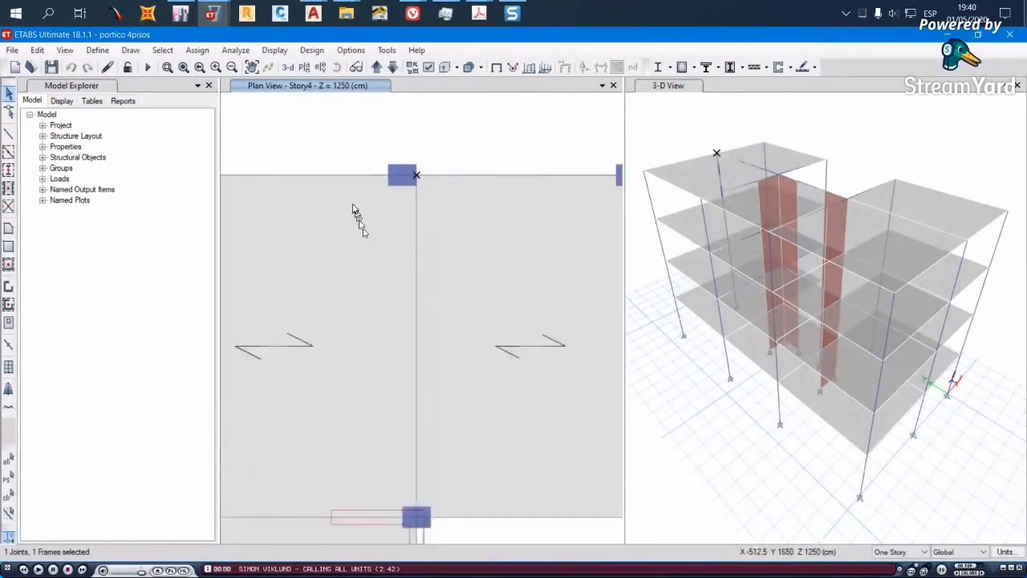
{"action": "key", "text": "Escape"}
{"action": "middle_click_drag", "start_coordinate": [493, 375], "coordinate": [493, 254]}
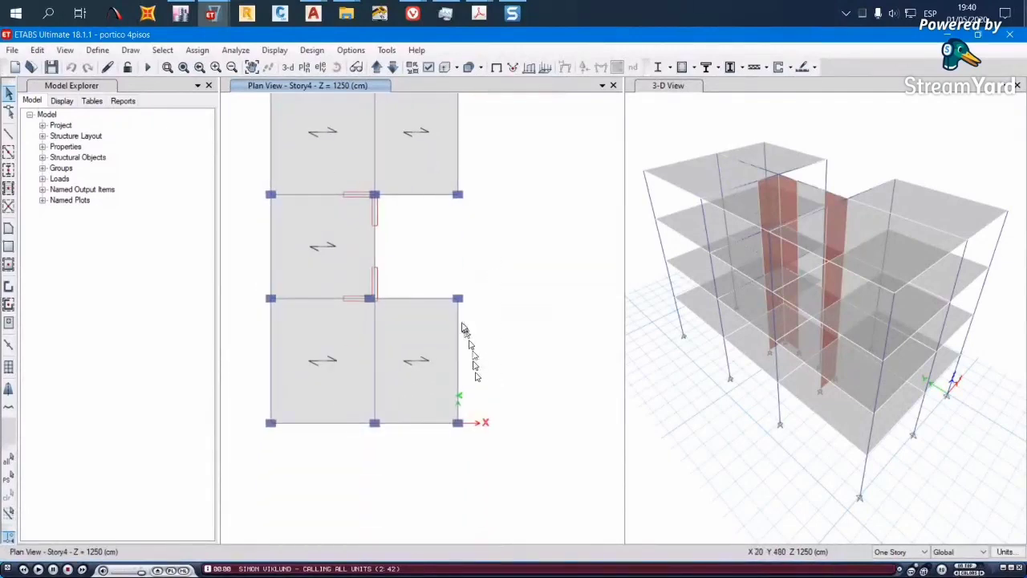
{"action": "scroll", "coordinate": [464, 321], "scroll_direction": "up", "scroll_amount": 5}
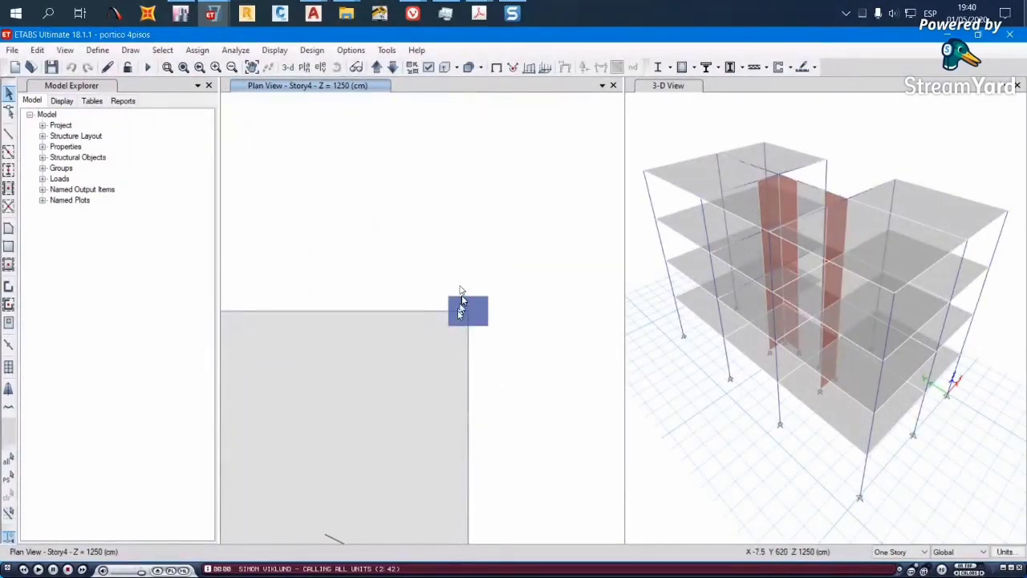
{"action": "scroll", "coordinate": [462, 300], "scroll_direction": "down", "scroll_amount": 6}
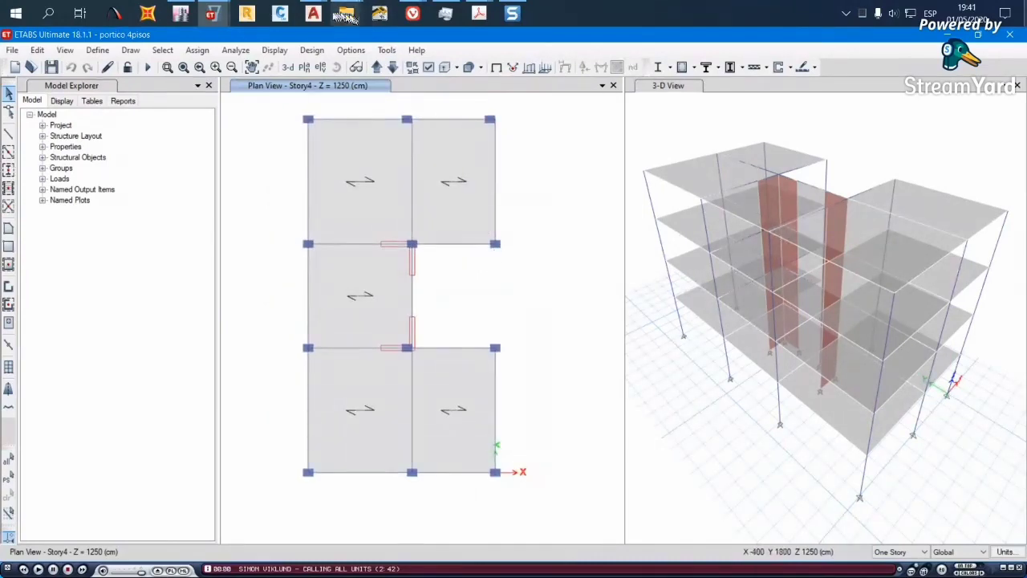
Switch to the PORTICO 3D+MUROS drawing in AutoCAD and orbit the building to an isometric view
{"action": "mouse_move", "coordinate": [313, 13]}
{"action": "left_click", "coordinate": [286, 85]}
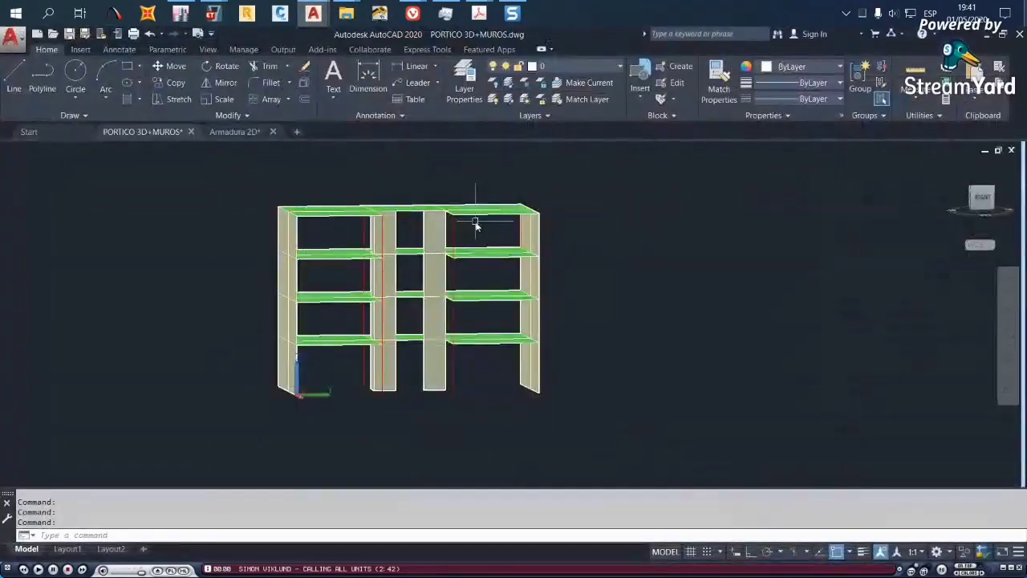
{"action": "scroll", "coordinate": [481, 243], "scroll_direction": "down", "scroll_amount": 2}
{"action": "middle_click_drag", "start_coordinate": [403, 328], "coordinate": [500, 386], "text": "shift"}
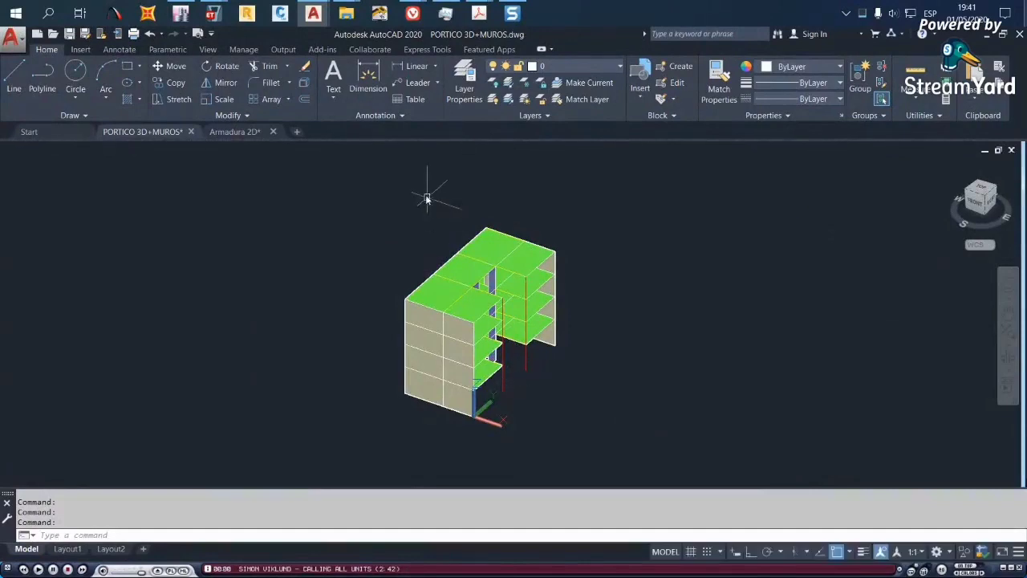
Switch back to the portico 4pisos model in ETABS and break all its frames at intersections with the selected frames and joints
{"action": "mouse_move", "coordinate": [212, 13]}
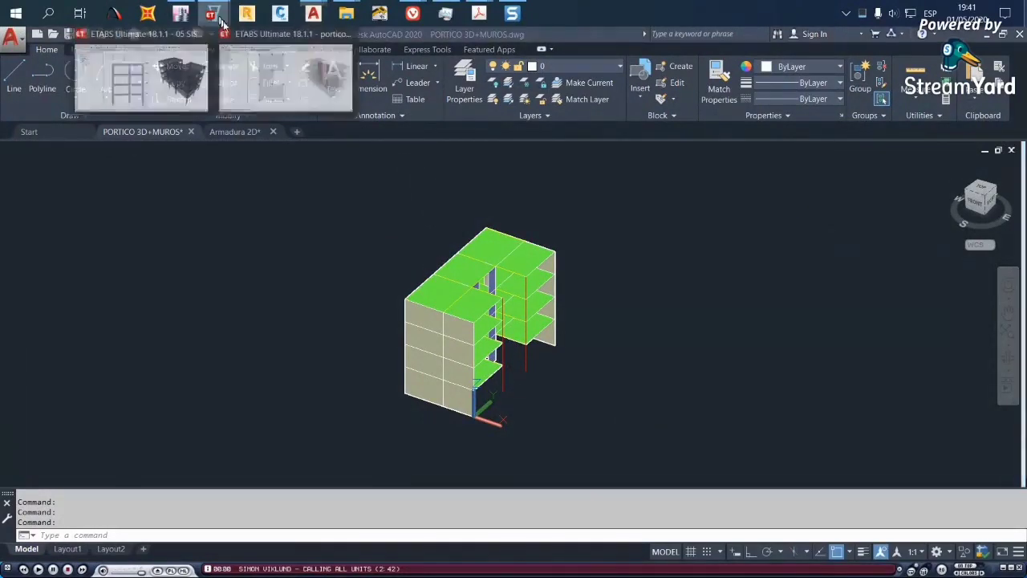
{"action": "left_click", "coordinate": [265, 76]}
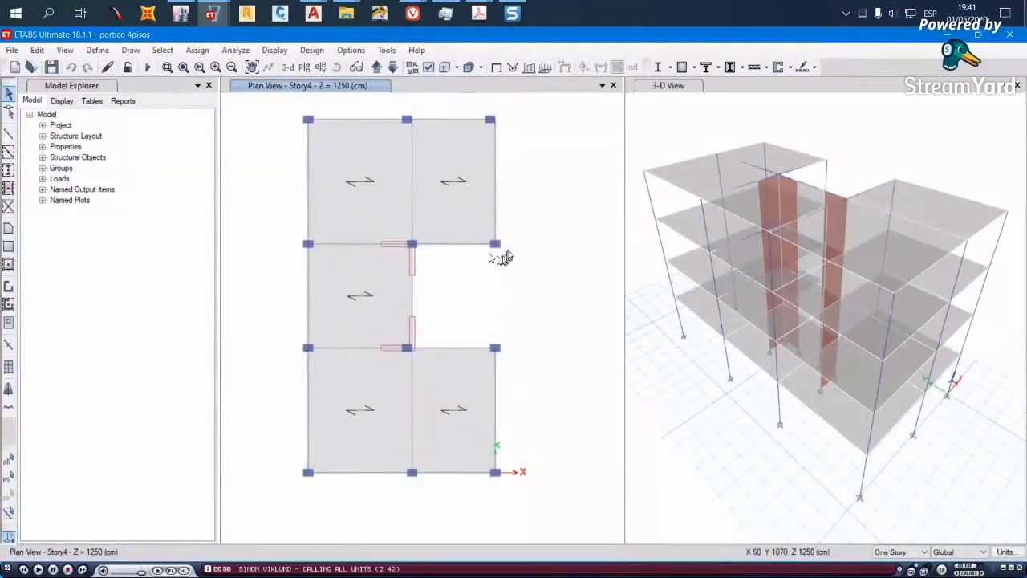
{"action": "middle_click_drag", "start_coordinate": [497, 255], "coordinate": [492, 283]}
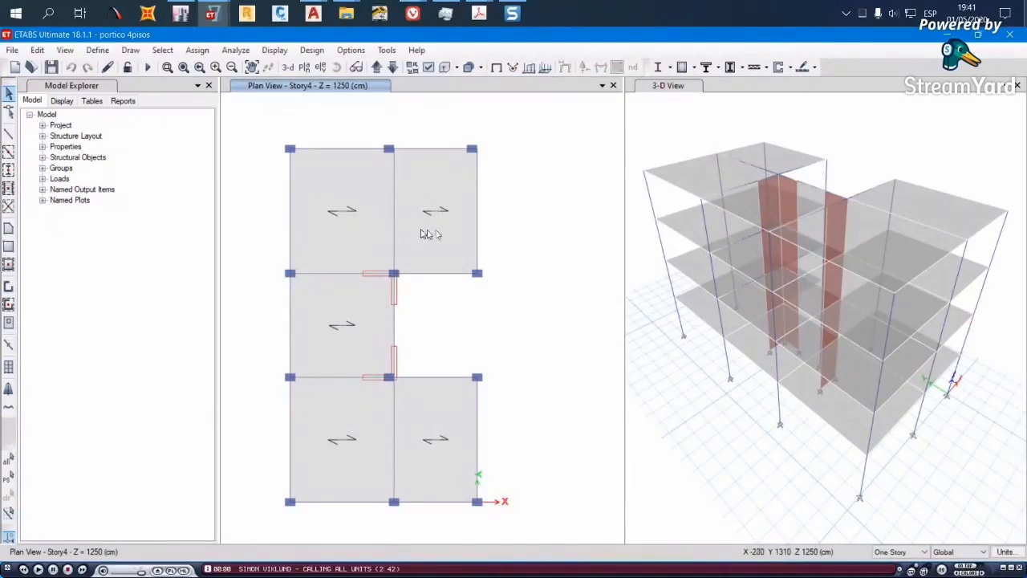
{"action": "left_click", "coordinate": [8, 463]}
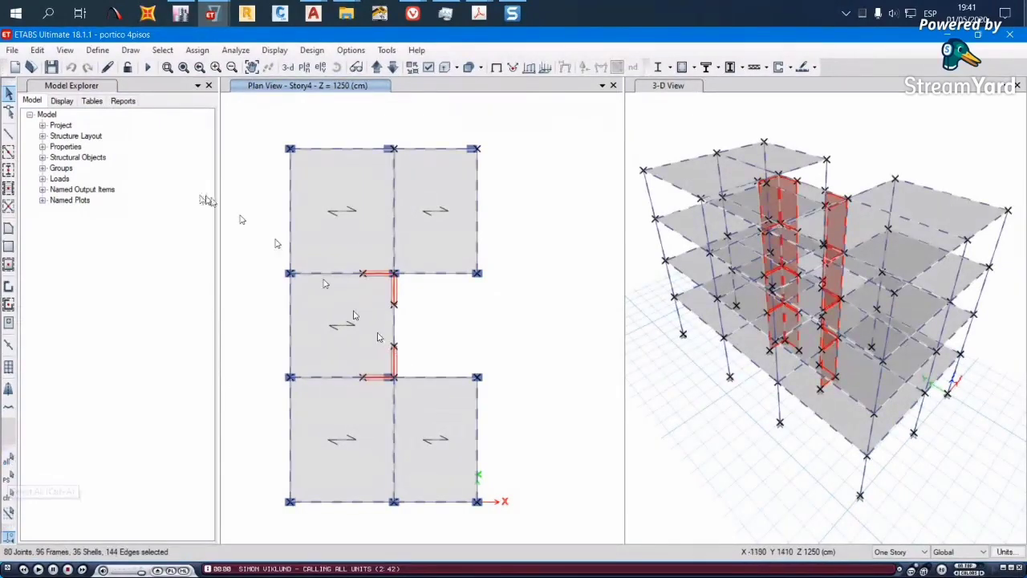
{"action": "left_click", "coordinate": [37, 51]}
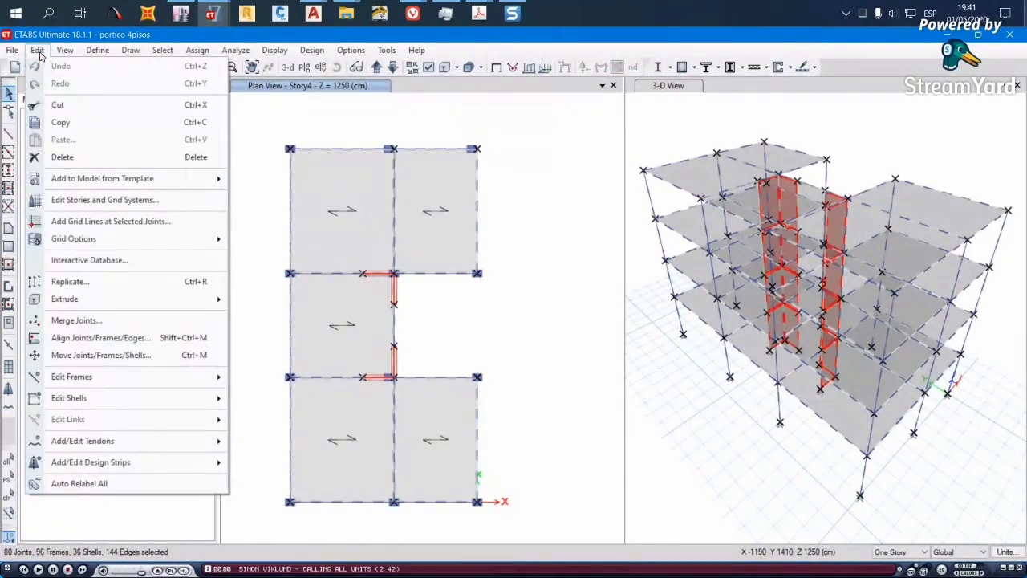
{"action": "mouse_move", "coordinate": [125, 377]}
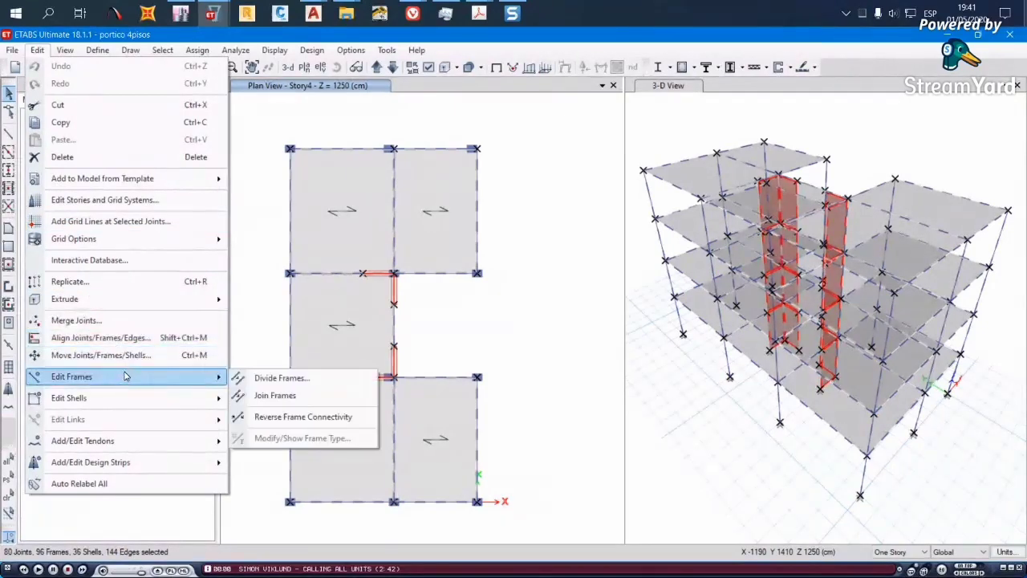
{"action": "left_click", "coordinate": [283, 378]}
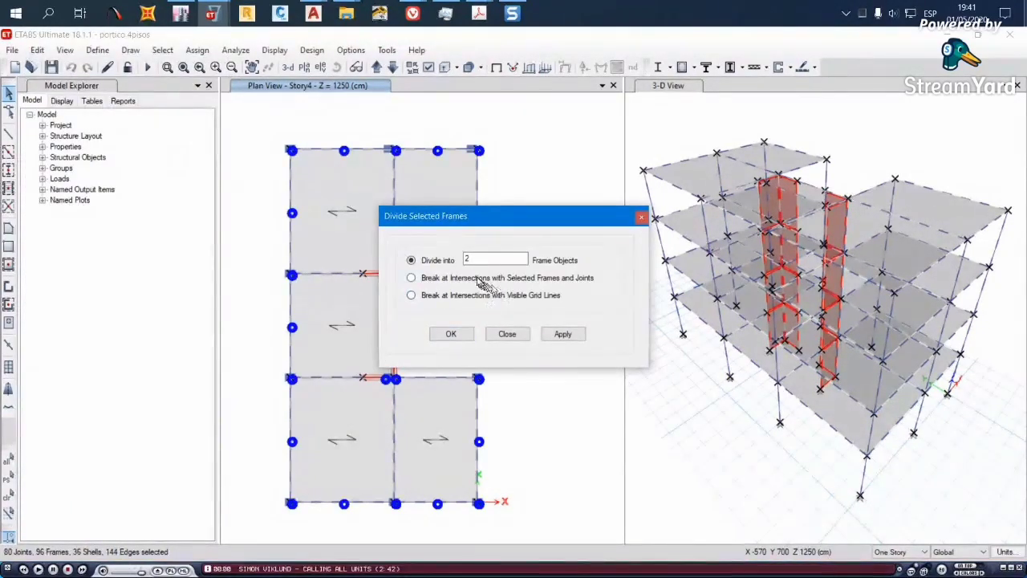
{"action": "left_click", "coordinate": [411, 278]}
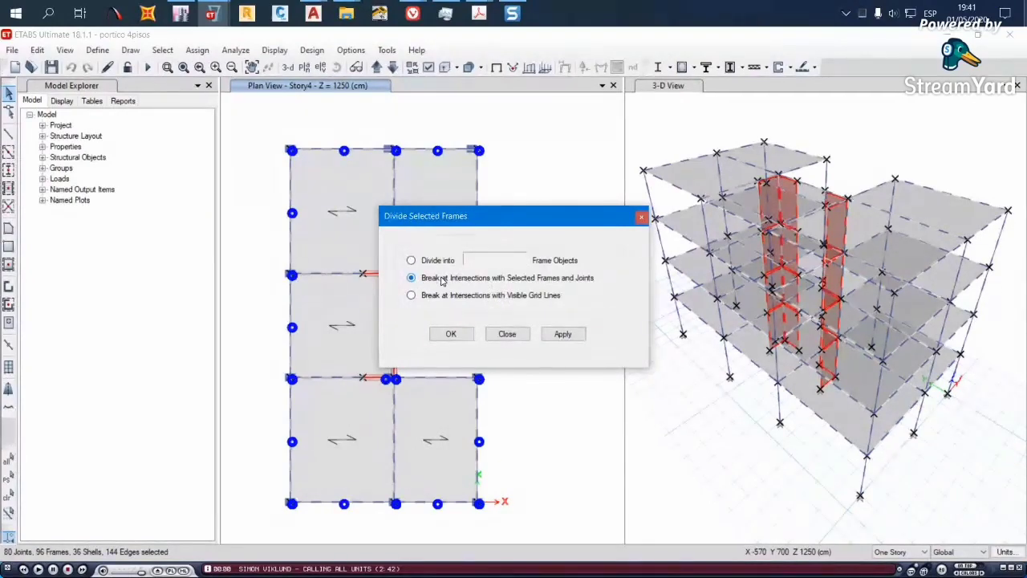
{"action": "left_click", "coordinate": [459, 337]}
{"action": "left_click", "coordinate": [463, 338]}
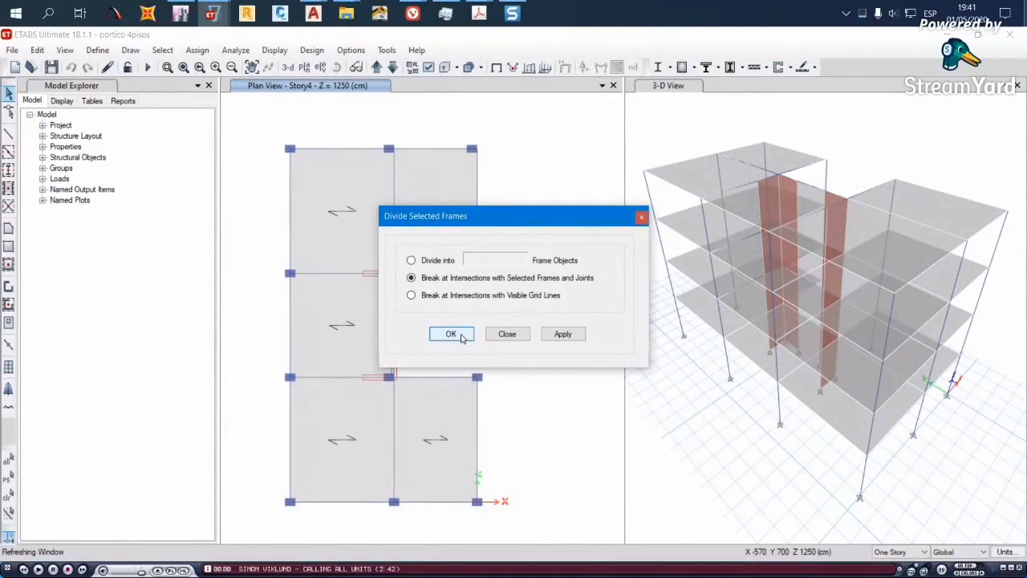
{"action": "left_click", "coordinate": [462, 338]}
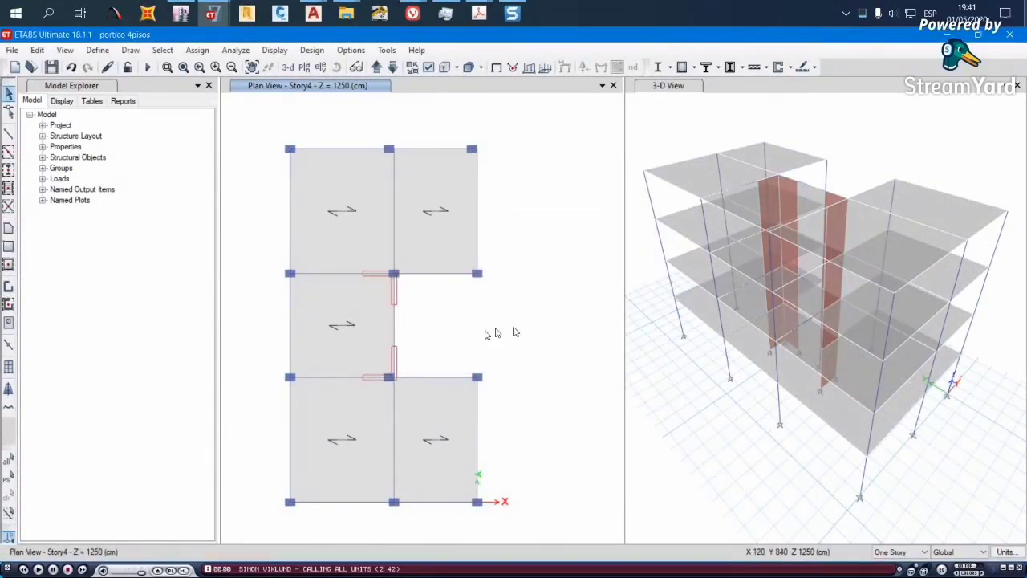
Select the beam segment between the two walls in the Story4 plan to check how the long beam was divided
{"action": "scroll", "coordinate": [383, 324], "scroll_direction": "up", "scroll_amount": 2}
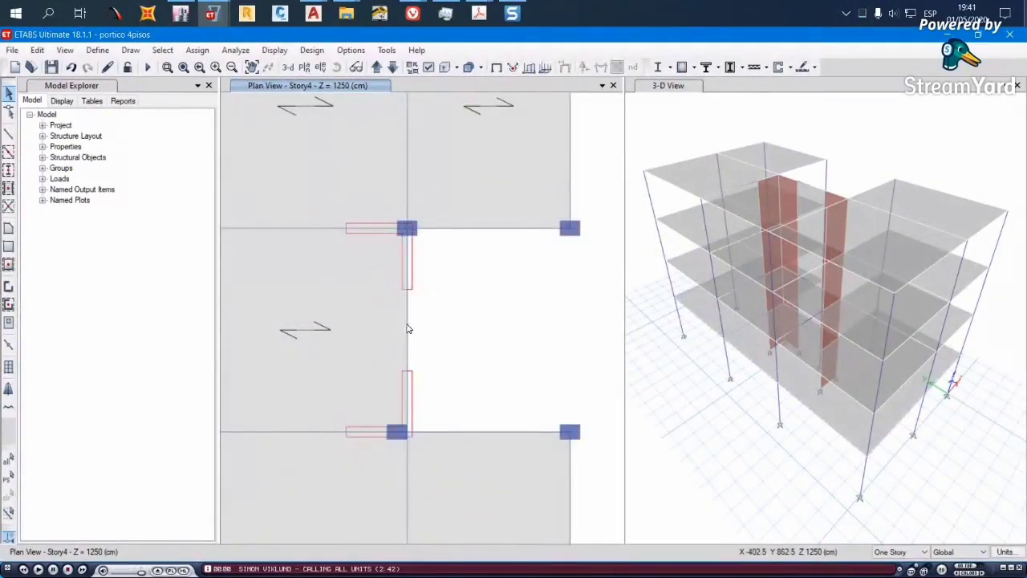
{"action": "left_click", "coordinate": [408, 329]}
{"action": "scroll", "coordinate": [490, 333], "scroll_direction": "down", "scroll_amount": 2}
{"action": "scroll", "coordinate": [482, 333], "scroll_direction": "up", "scroll_amount": 2}
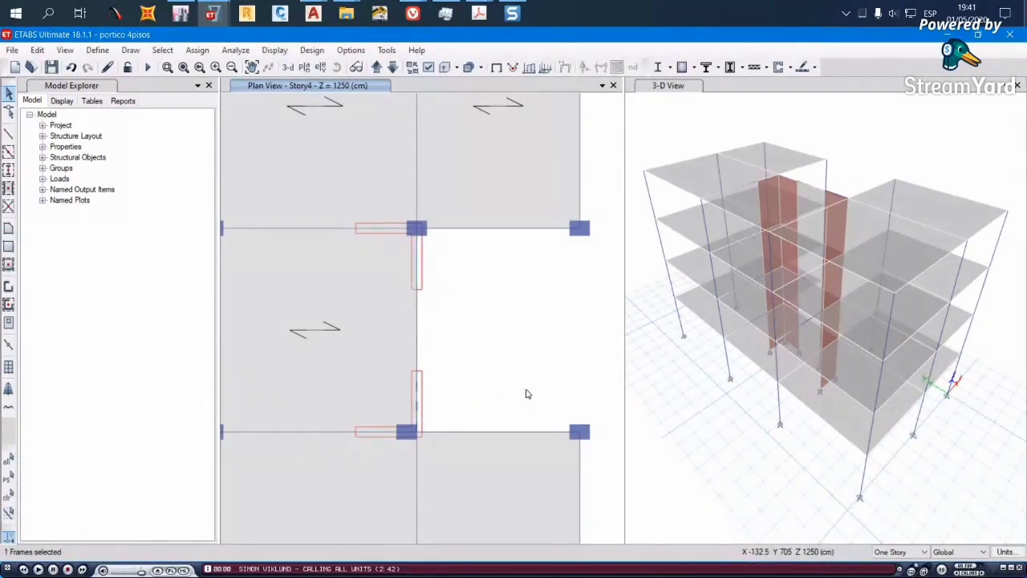
{"action": "scroll", "coordinate": [482, 321], "scroll_direction": "down", "scroll_amount": 2}
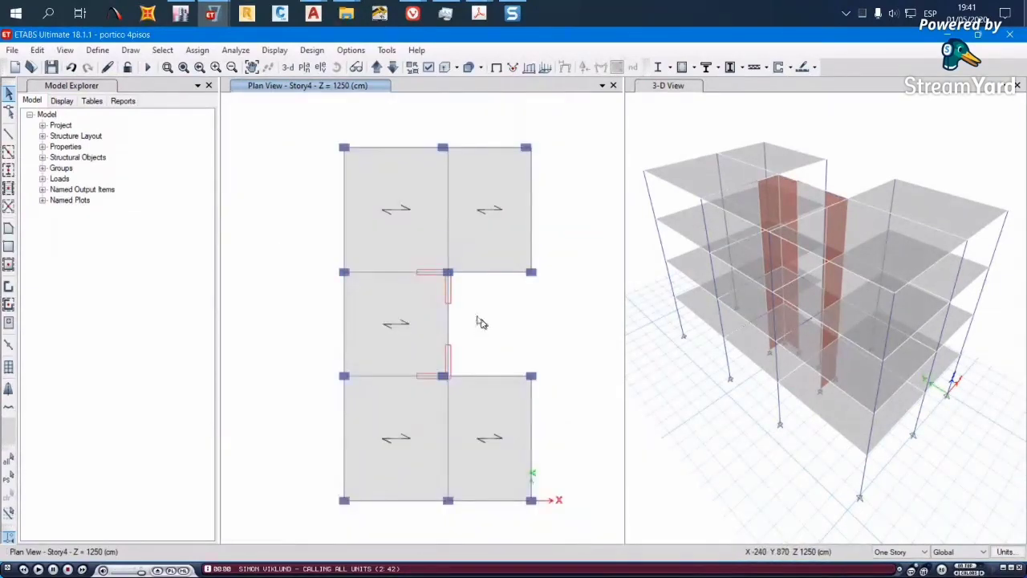
{"action": "middle_click_drag", "start_coordinate": [479, 322], "coordinate": [452, 296]}
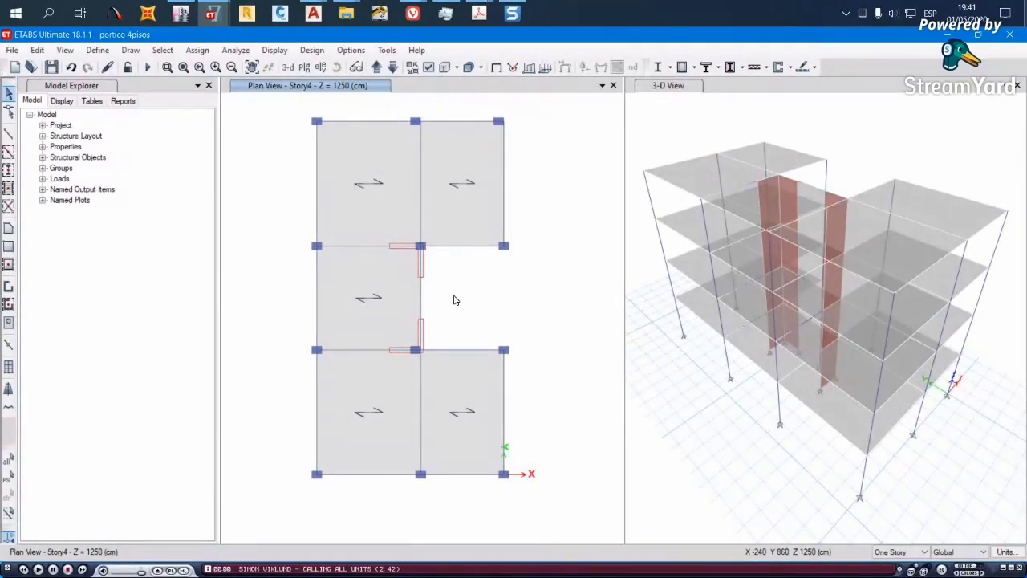
Review the story heights and elevations in the story data without changing them, and save the divided model
{"action": "right_click", "coordinate": [539, 155]}
{"action": "left_click", "coordinate": [562, 160]}
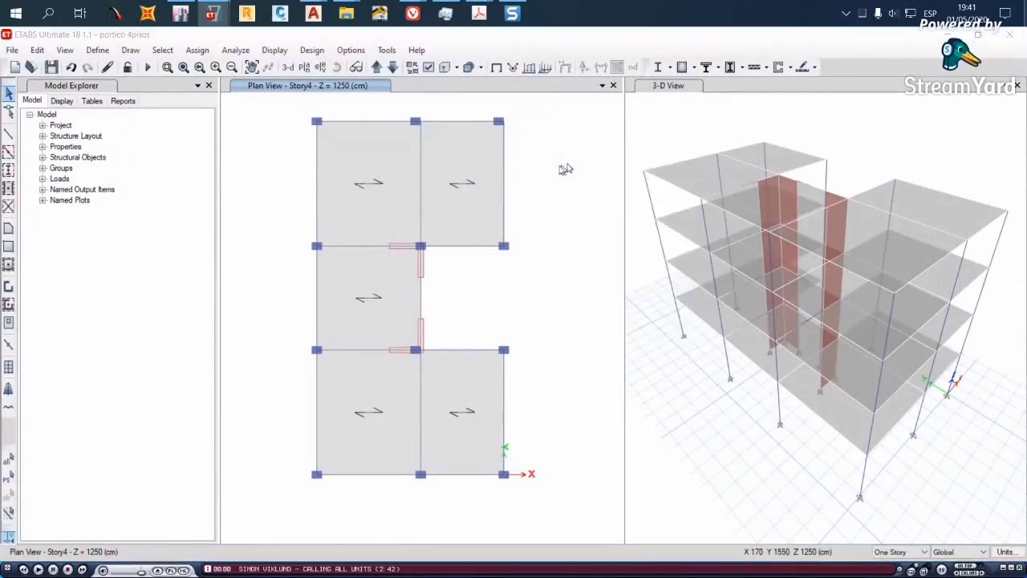
{"action": "left_click", "coordinate": [594, 137]}
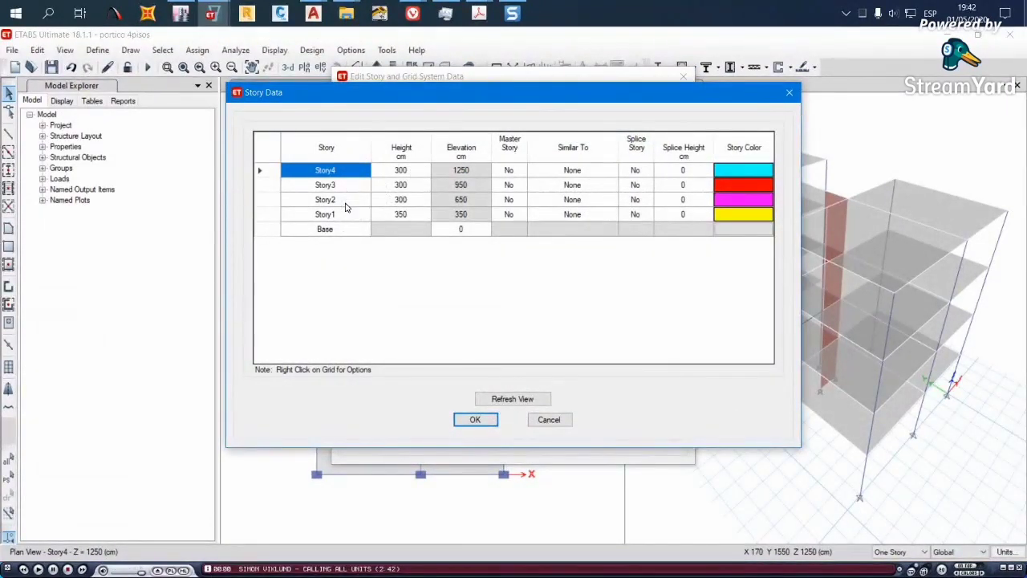
{"action": "key", "text": "Escape"}
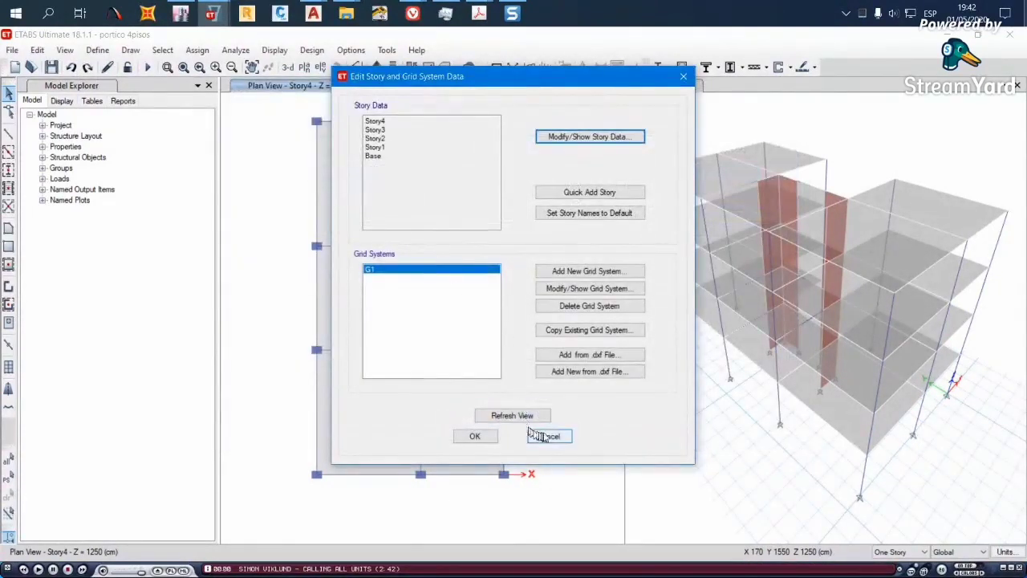
{"action": "left_click", "coordinate": [537, 434]}
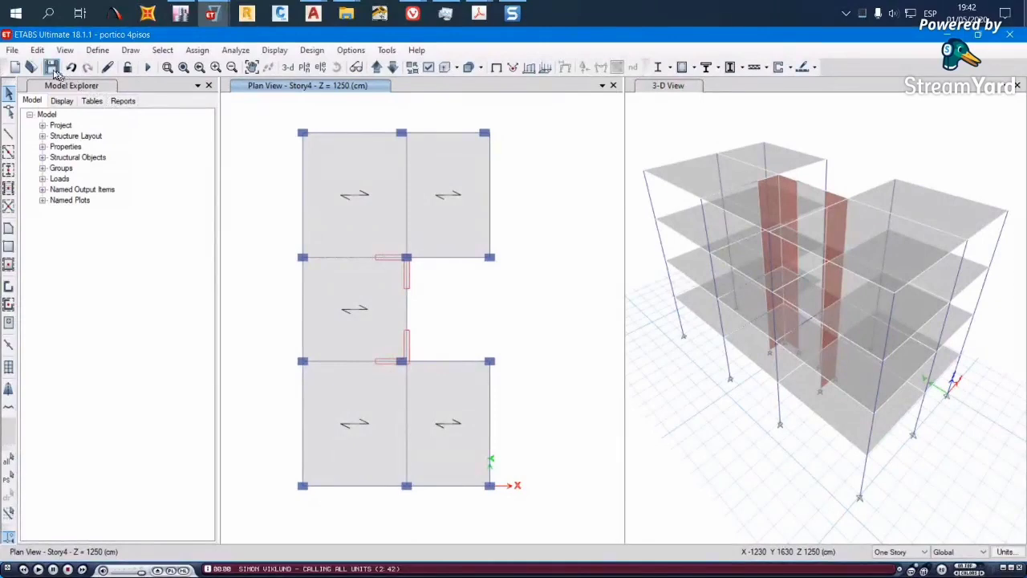
{"action": "left_click", "coordinate": [51, 67]}
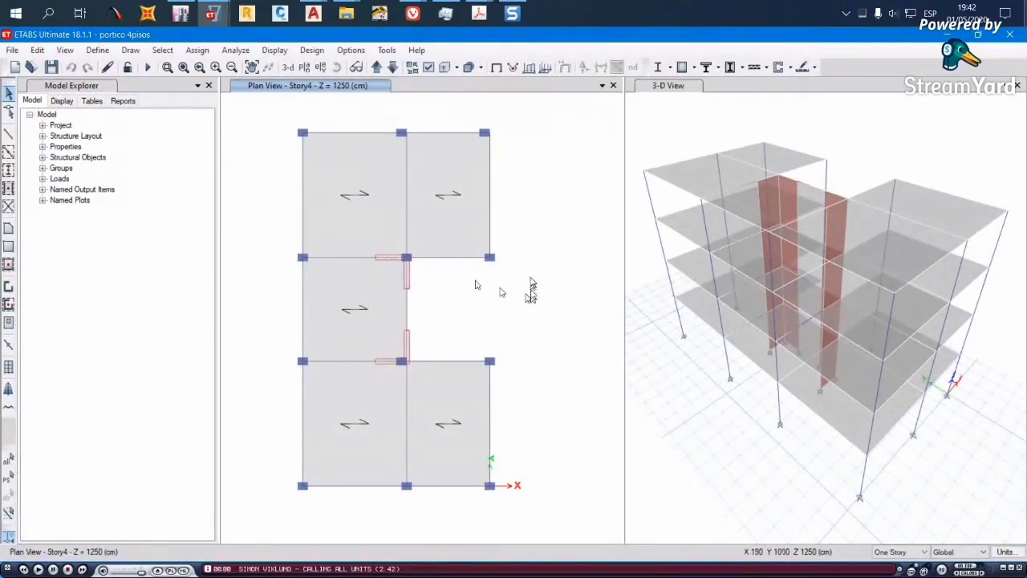
With All Stories selection active, delete the beam between the two L-shaped walls and the columns at both wall corners, and save the model
{"action": "left_click", "coordinate": [879, 551]}
{"action": "left_click", "coordinate": [893, 528]}
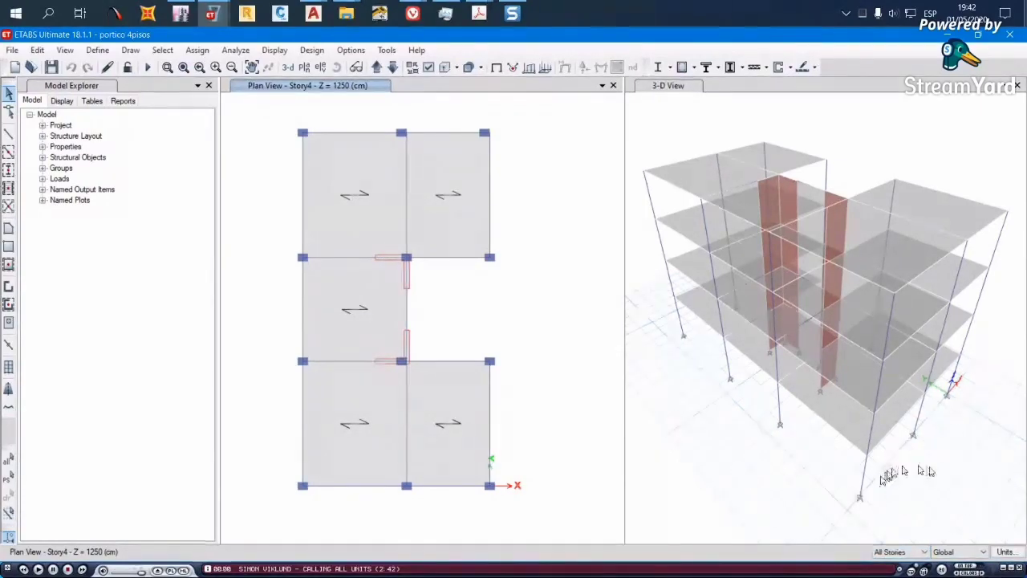
{"action": "middle_click_drag", "start_coordinate": [891, 473], "coordinate": [856, 465], "text": "shift"}
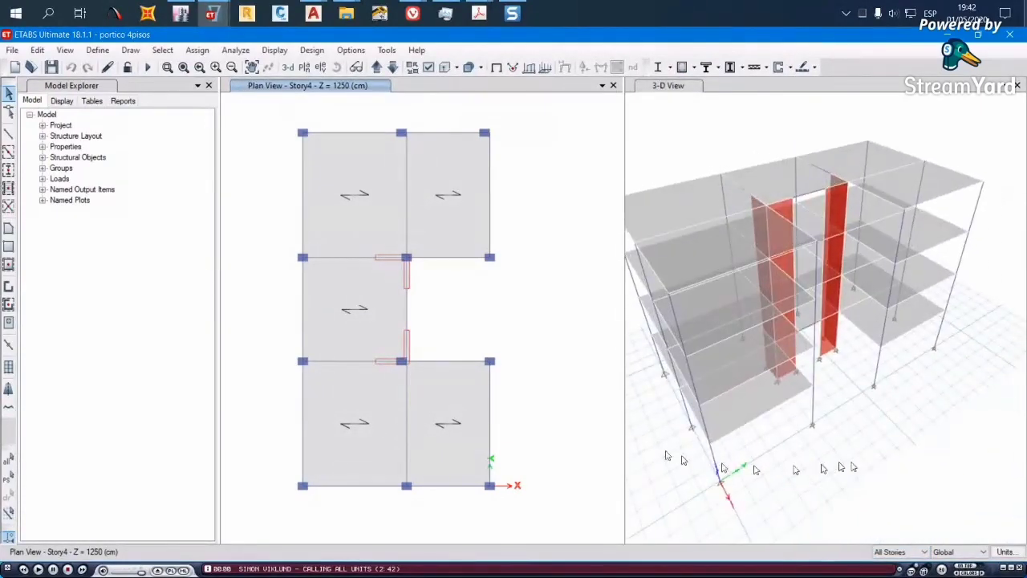
{"action": "left_click", "coordinate": [408, 313]}
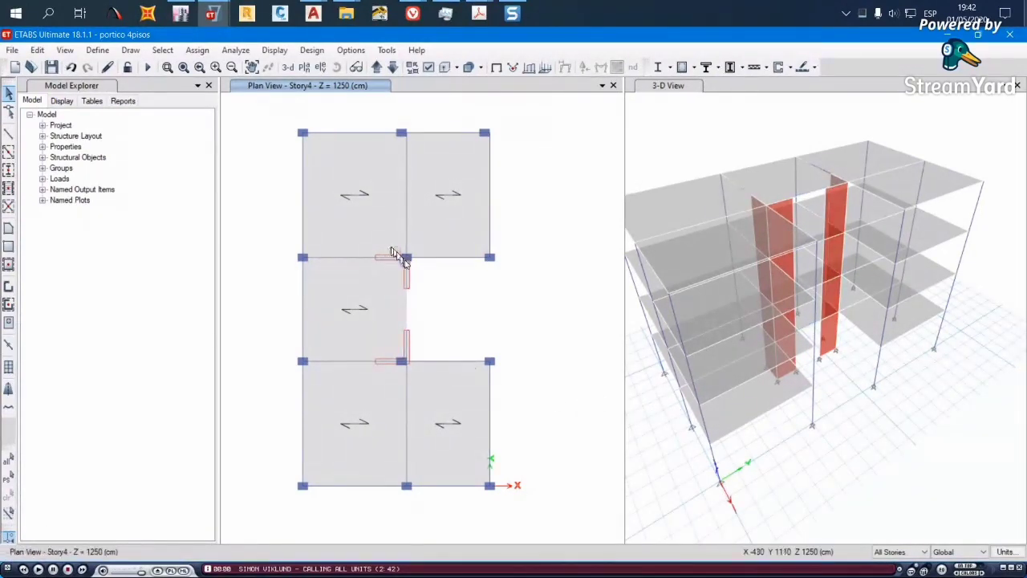
{"action": "left_click_drag", "start_coordinate": [423, 277], "coordinate": [425, 280]}
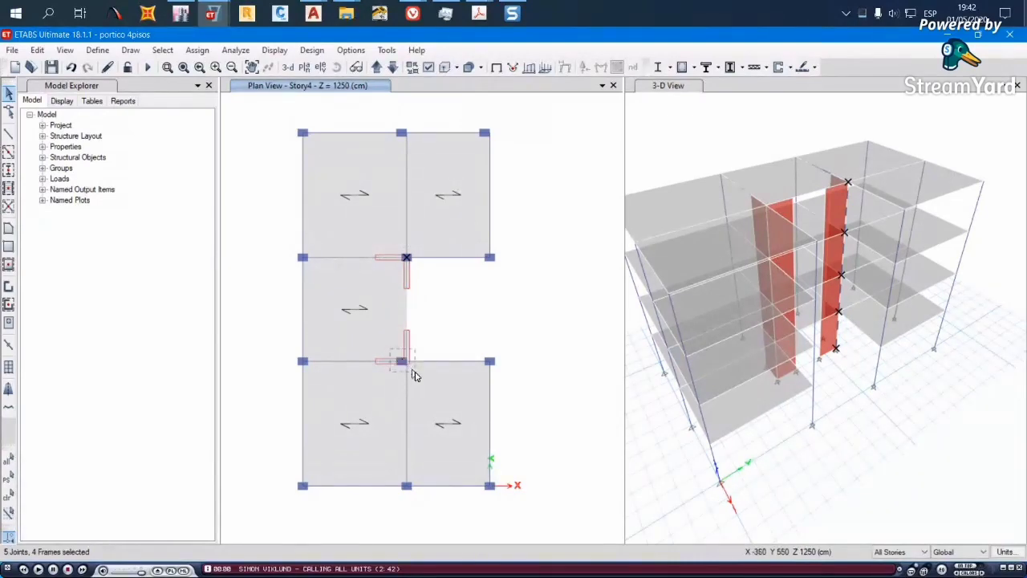
{"action": "left_click_drag", "start_coordinate": [414, 376], "coordinate": [417, 379]}
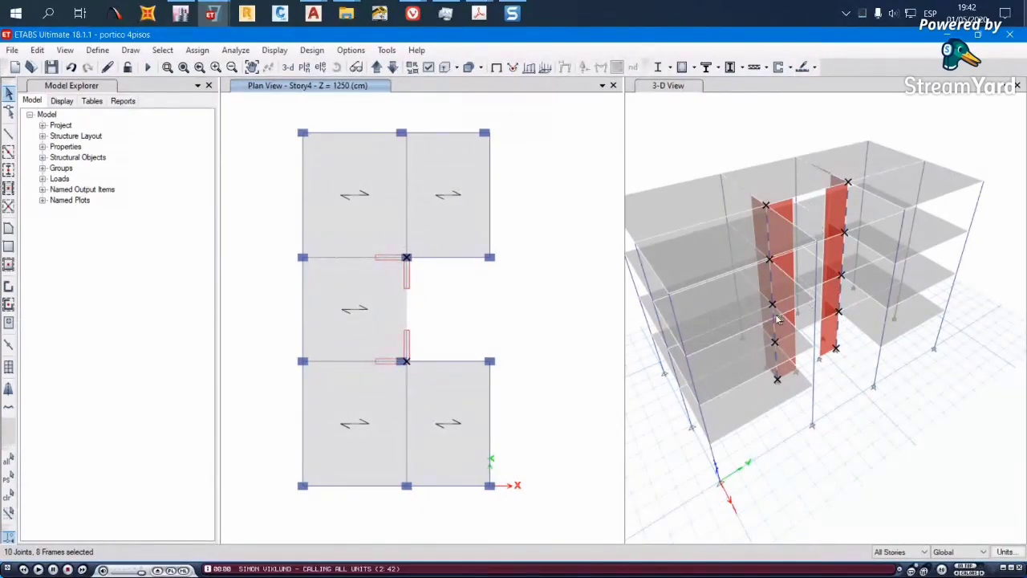
{"action": "key", "text": "Delete"}
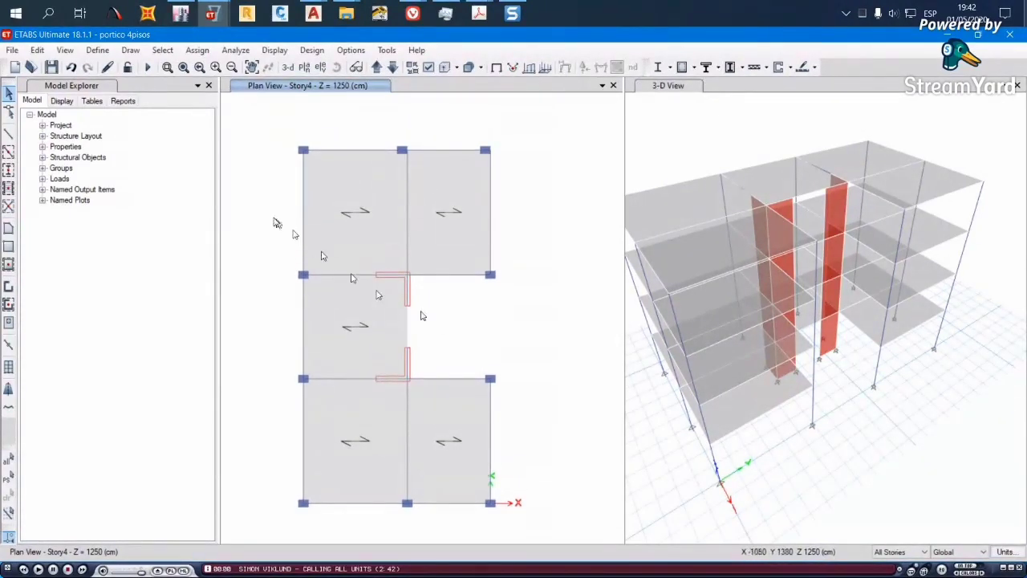
{"action": "left_click", "coordinate": [52, 67]}
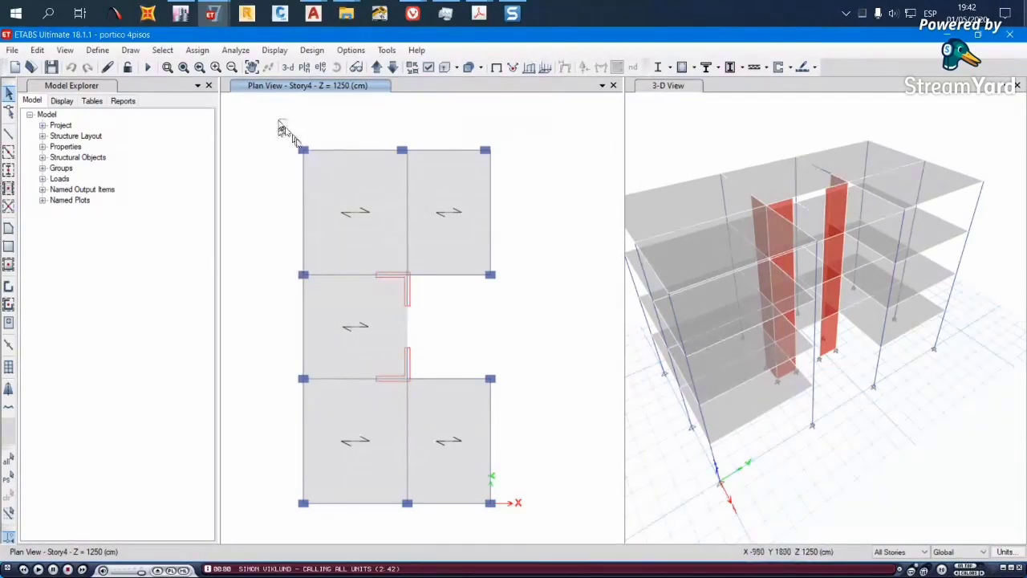
{"action": "left_click_drag", "start_coordinate": [324, 169], "coordinate": [325, 172]}
{"action": "left_click_drag", "start_coordinate": [273, 238], "coordinate": [330, 306]}
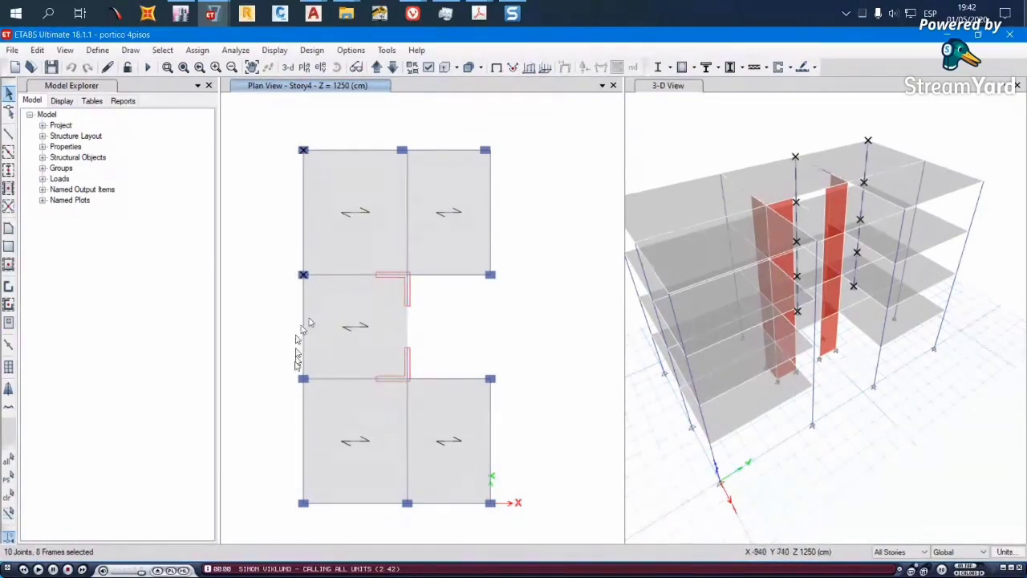
{"action": "left_click_drag", "start_coordinate": [279, 349], "coordinate": [313, 429]}
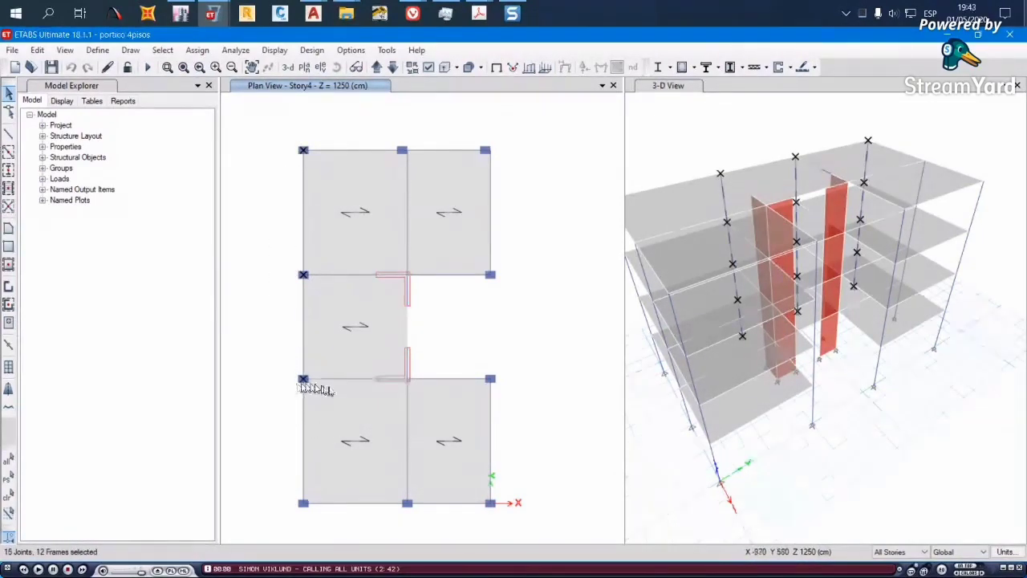
{"action": "key", "text": "Escape"}
Restrict selection to One Story and add G1 grid lines parallel to X at the four column joints on the long straight edge of Story4
{"action": "left_click", "coordinate": [898, 553]}
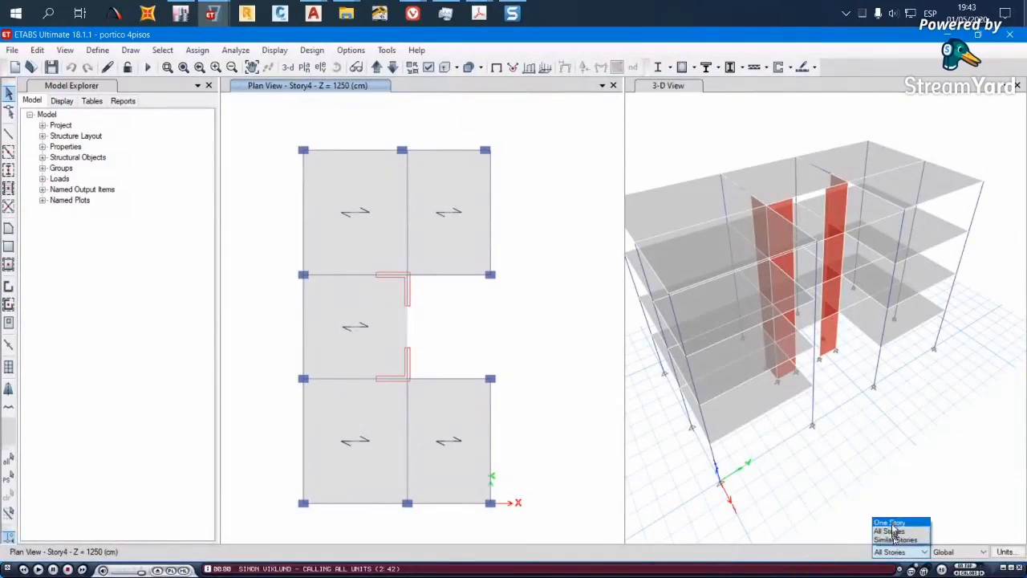
{"action": "left_click", "coordinate": [891, 540]}
{"action": "left_click_drag", "start_coordinate": [281, 144], "coordinate": [315, 169]}
{"action": "left_click_drag", "start_coordinate": [279, 242], "coordinate": [325, 309]}
{"action": "left_click_drag", "start_coordinate": [269, 345], "coordinate": [321, 413]}
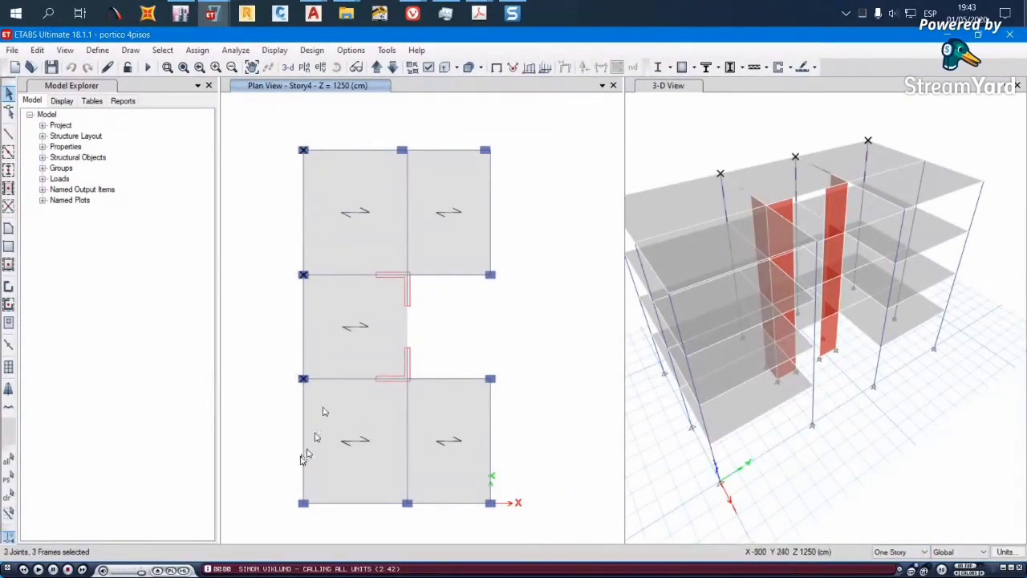
{"action": "left_click_drag", "start_coordinate": [270, 471], "coordinate": [321, 532]}
{"action": "middle_click_drag", "start_coordinate": [691, 160], "coordinate": [702, 155], "text": "shift"}
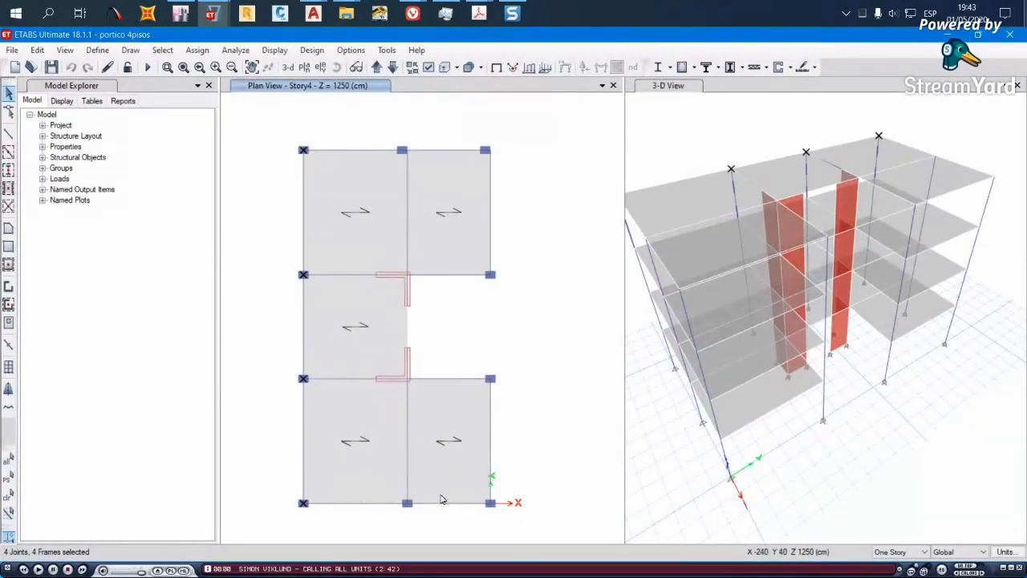
{"action": "left_click", "coordinate": [37, 50]}
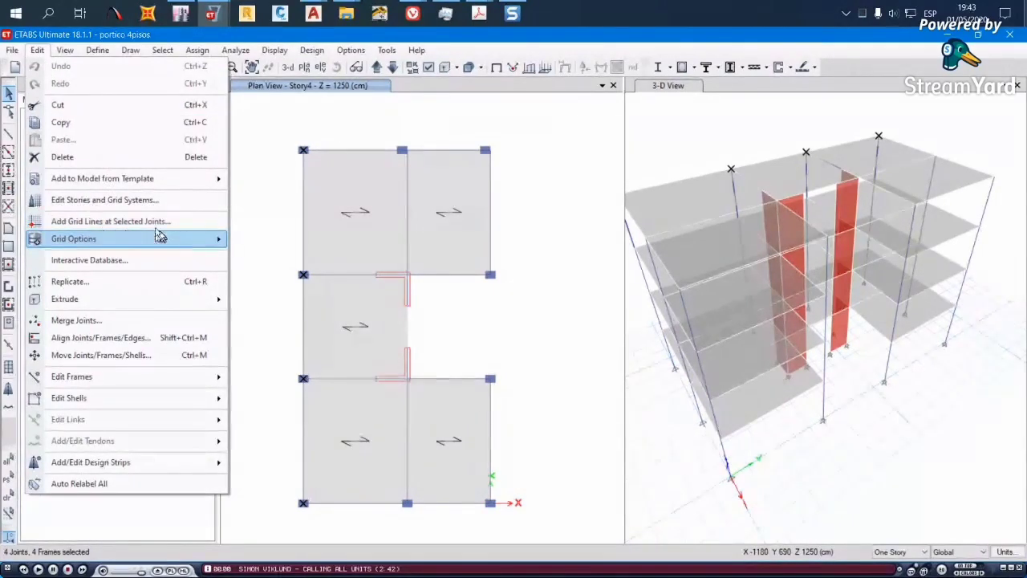
{"action": "left_click", "coordinate": [142, 228]}
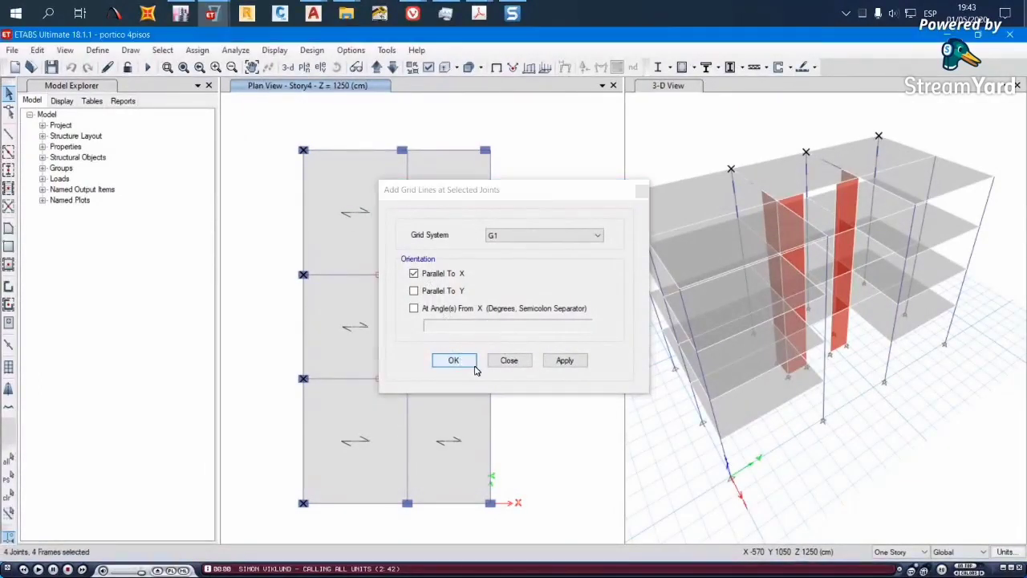
{"action": "left_click", "coordinate": [465, 364]}
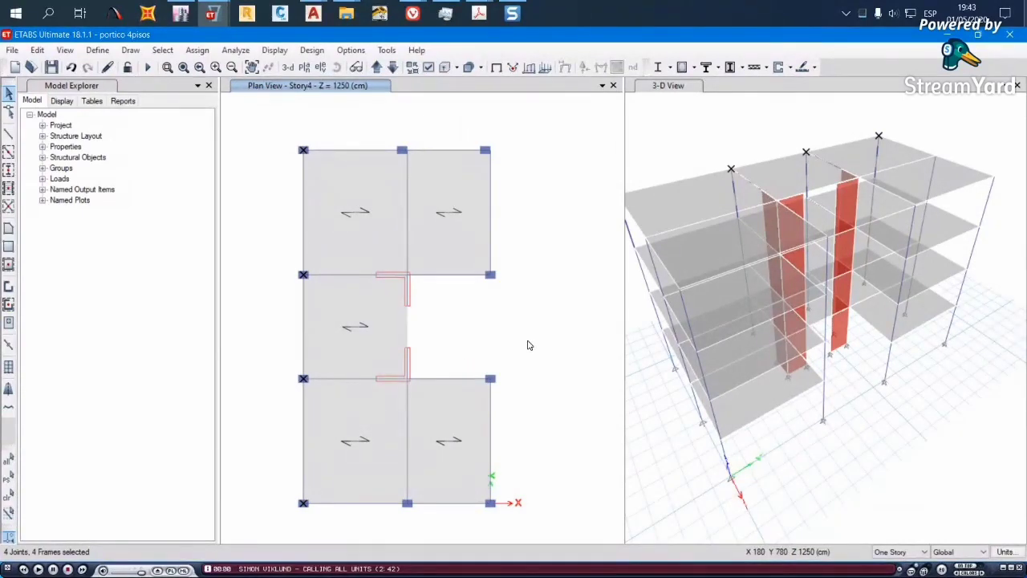
{"action": "key", "text": "ctrl+q"}
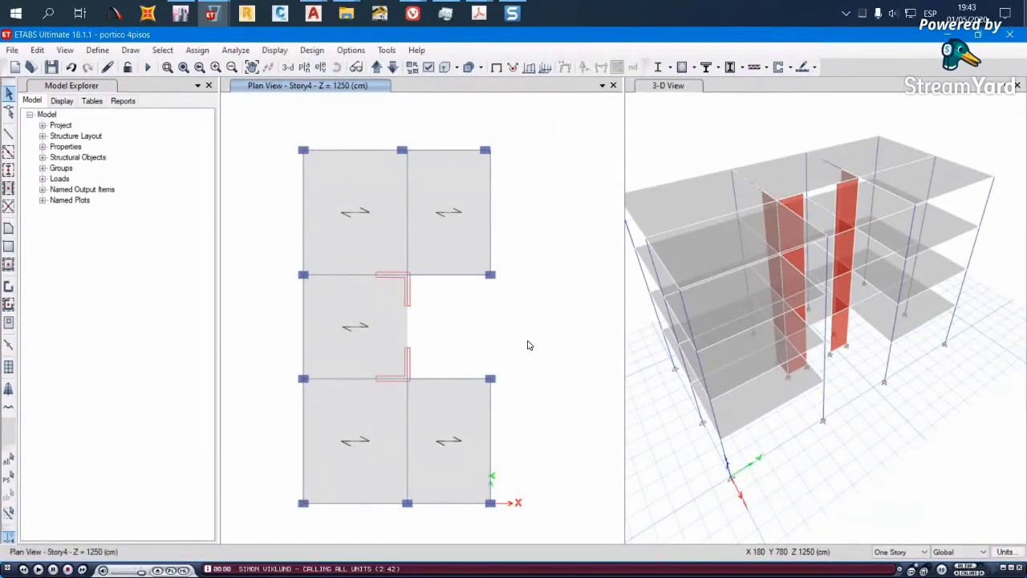
Add G1 grid lines parallel to Y at the three column joints on Story4's grid line 4 edge
{"action": "left_click_drag", "start_coordinate": [266, 136], "coordinate": [367, 186]}
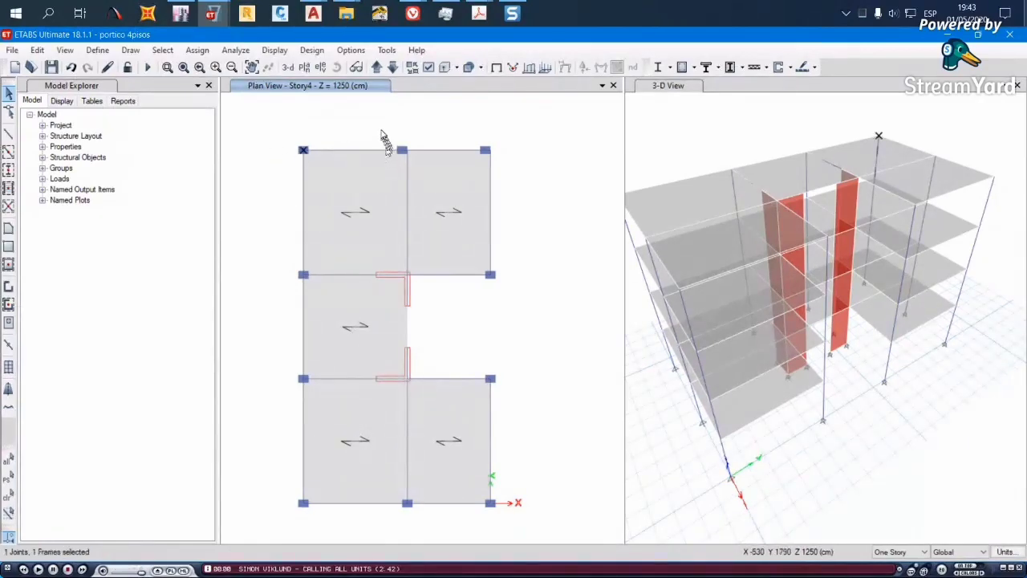
{"action": "left_click_drag", "start_coordinate": [387, 132], "coordinate": [442, 164]}
{"action": "left_click_drag", "start_coordinate": [466, 128], "coordinate": [511, 172]}
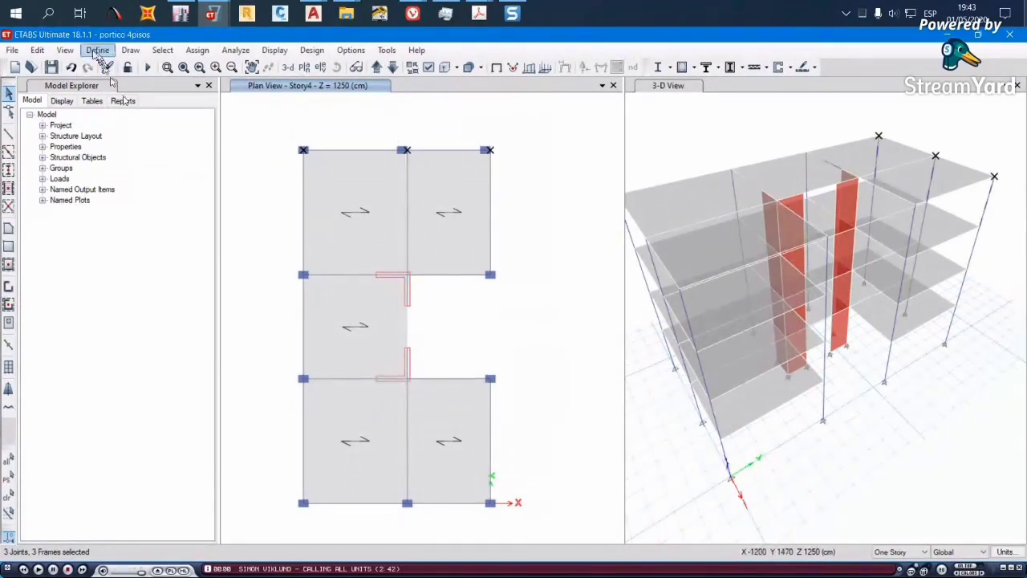
{"action": "left_click", "coordinate": [35, 49]}
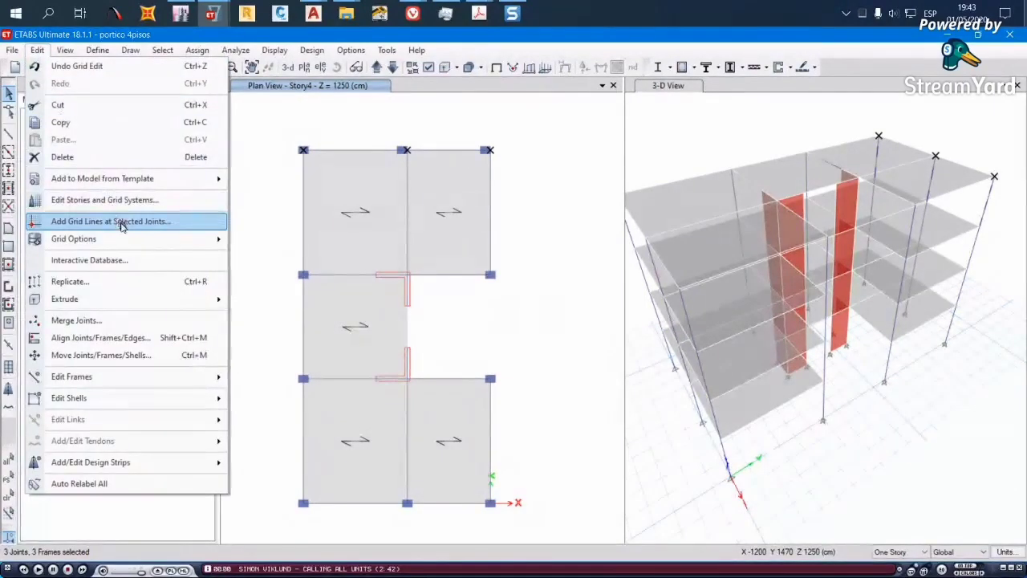
{"action": "left_click", "coordinate": [116, 222]}
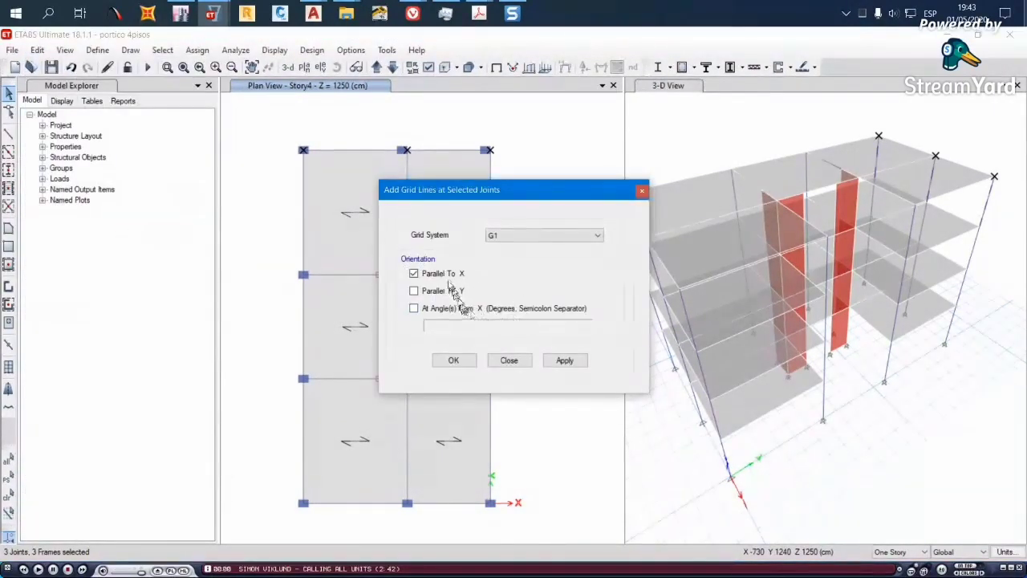
{"action": "left_click", "coordinate": [453, 362]}
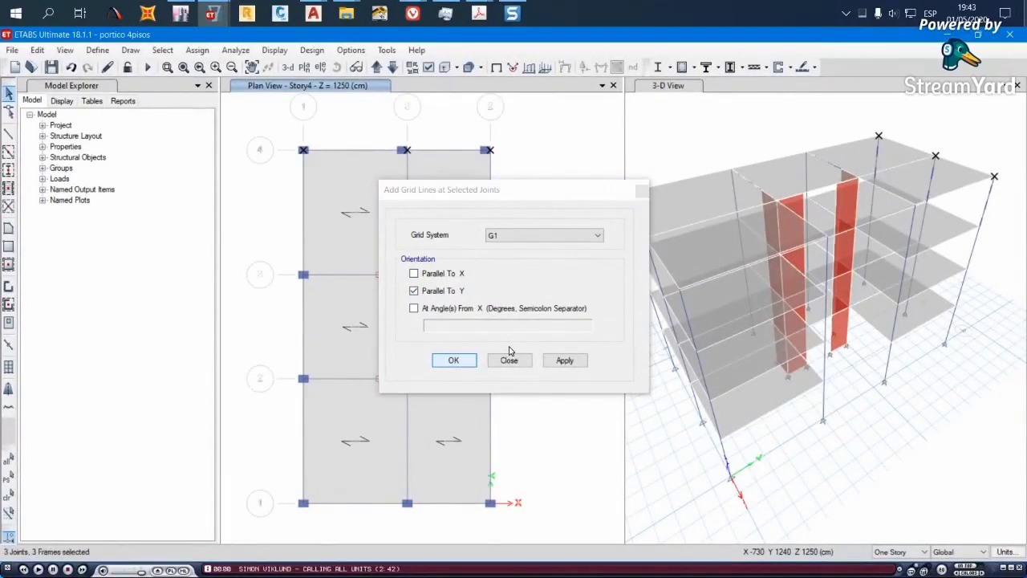
{"action": "middle_click_drag", "start_coordinate": [537, 313], "coordinate": [550, 339]}
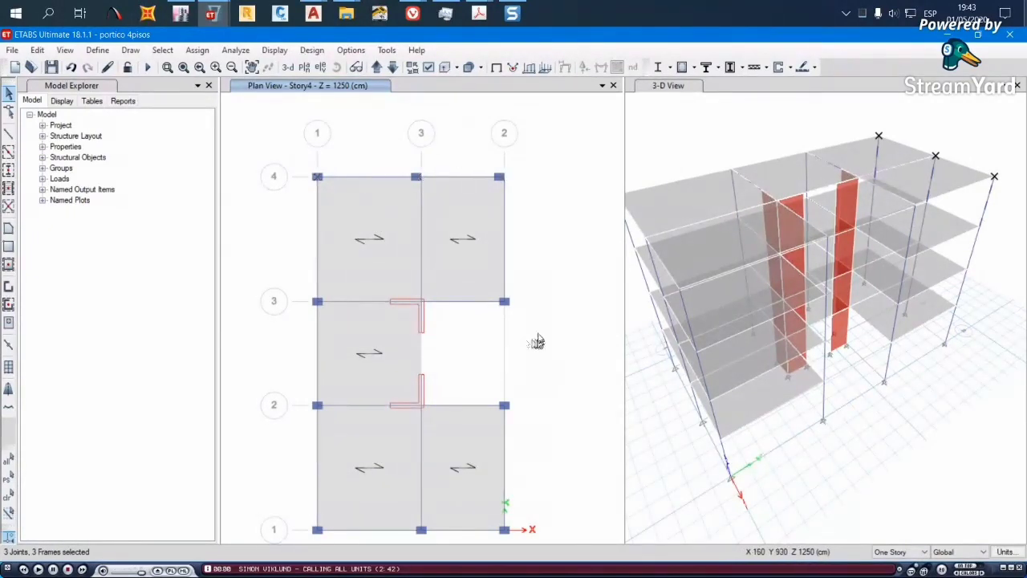
{"action": "middle_click_drag", "start_coordinate": [537, 342], "coordinate": [519, 298]}
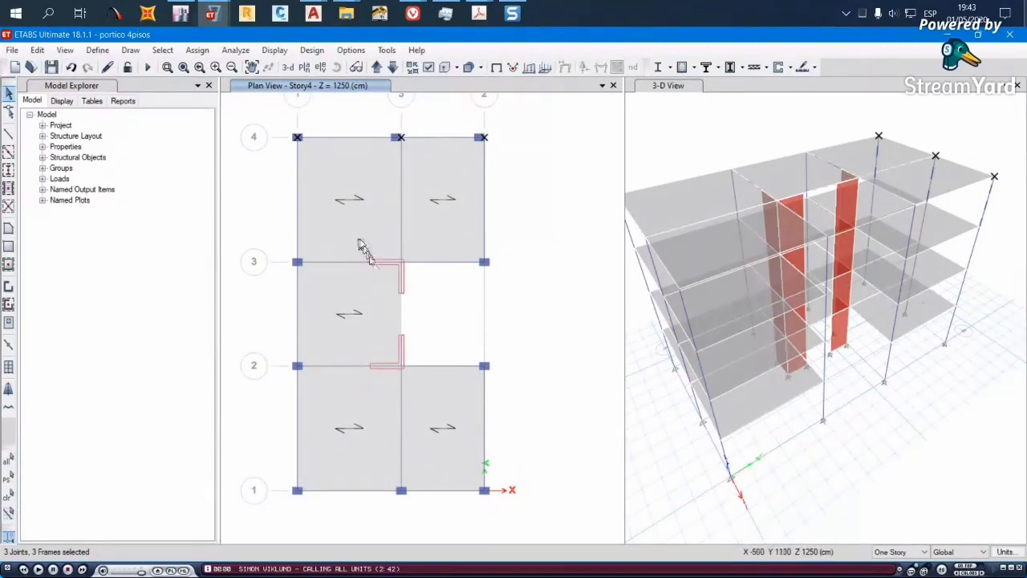
Add a G1 grid line parallel to Y at the wall end joint on grid line 3, then clear the selection and save the model
{"action": "left_click_drag", "start_coordinate": [381, 283], "coordinate": [379, 281]}
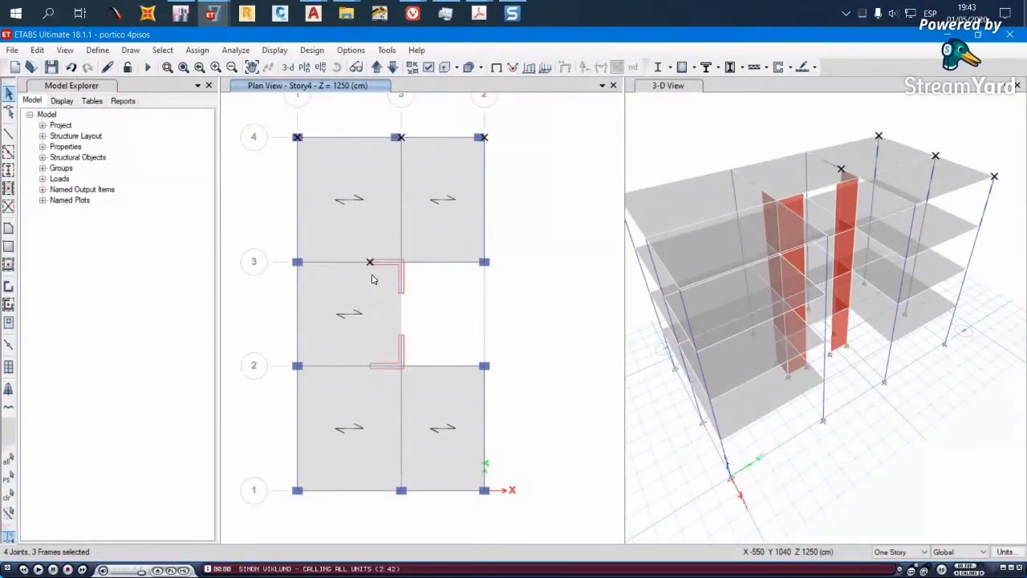
{"action": "left_click", "coordinate": [37, 50]}
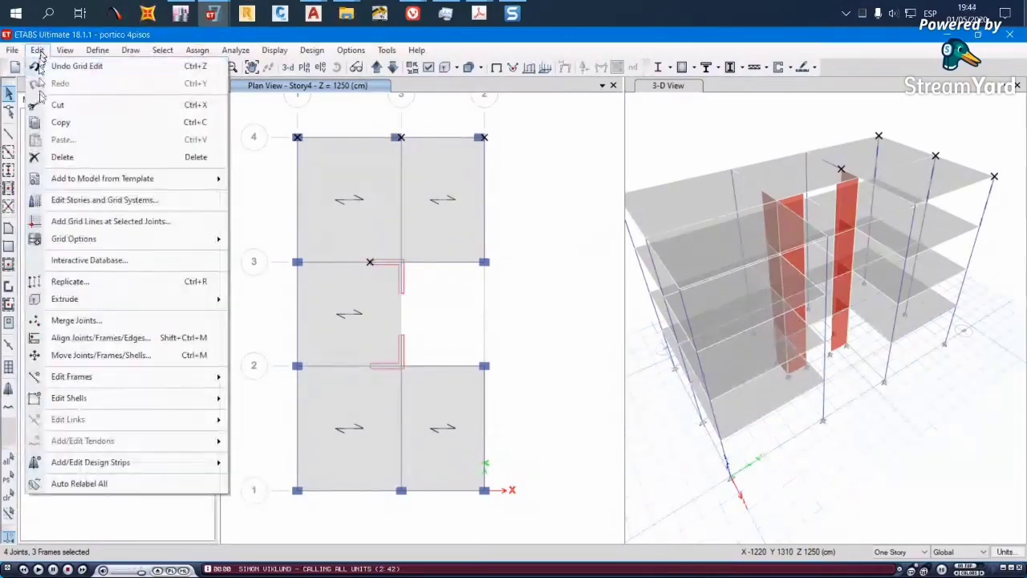
{"action": "left_click", "coordinate": [94, 222]}
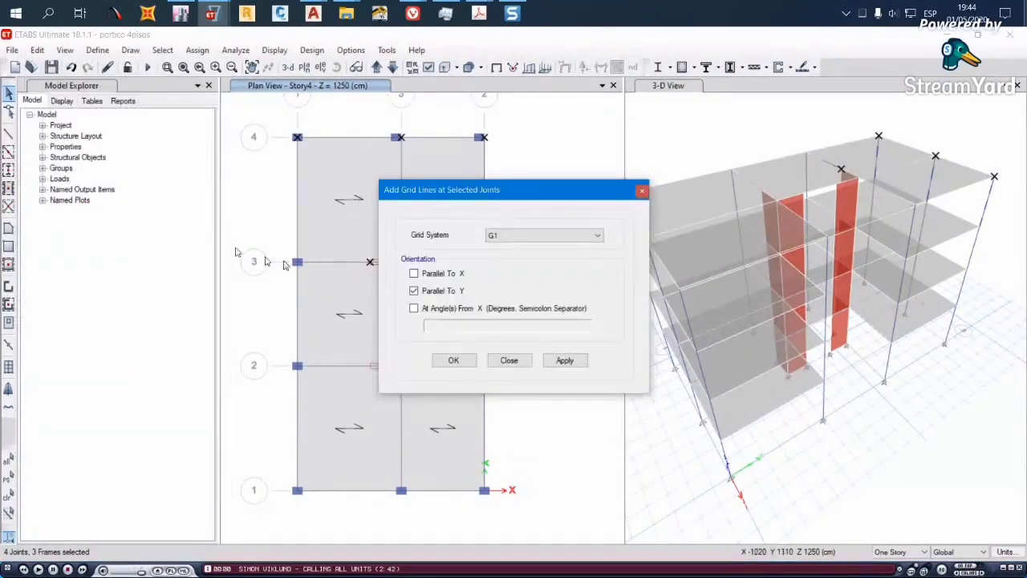
{"action": "left_click", "coordinate": [461, 361]}
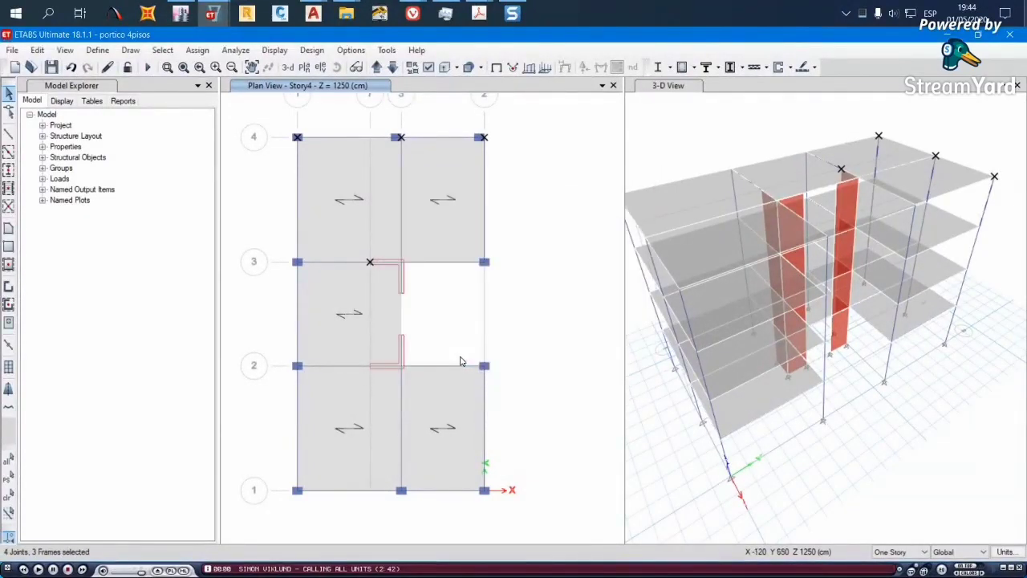
{"action": "key", "text": "Escape"}
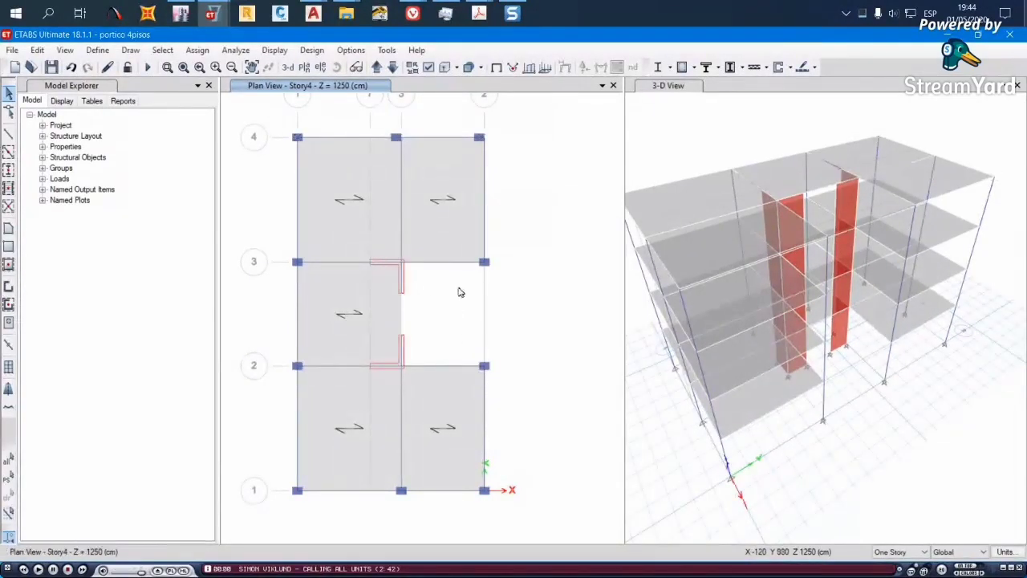
{"action": "left_click", "coordinate": [46, 68]}
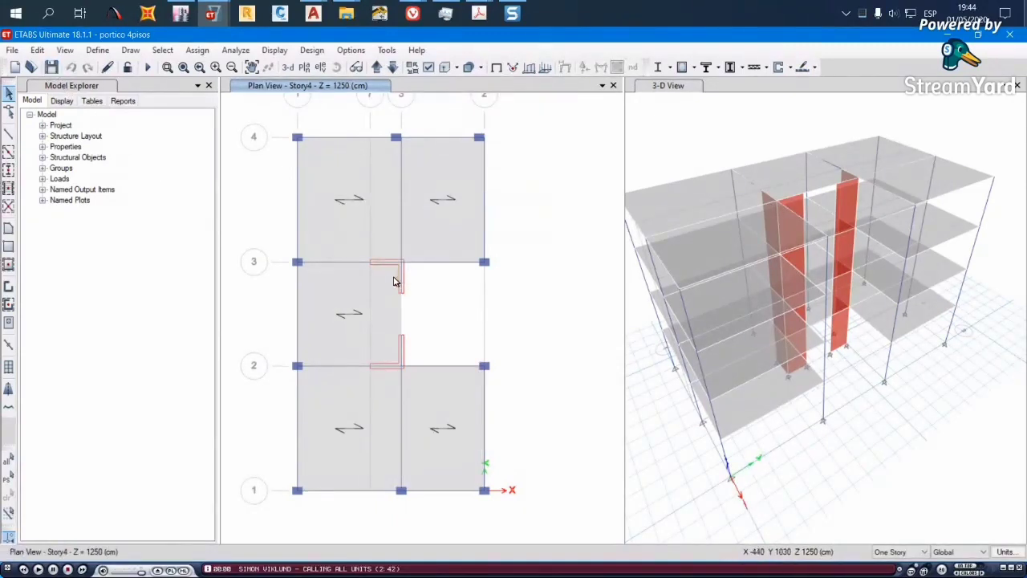
Add G1 grid lines parallel to X at the two facing free end joints of the L-shaped walls in the Story4 plan
{"action": "left_click_drag", "start_coordinate": [378, 281], "coordinate": [411, 346]}
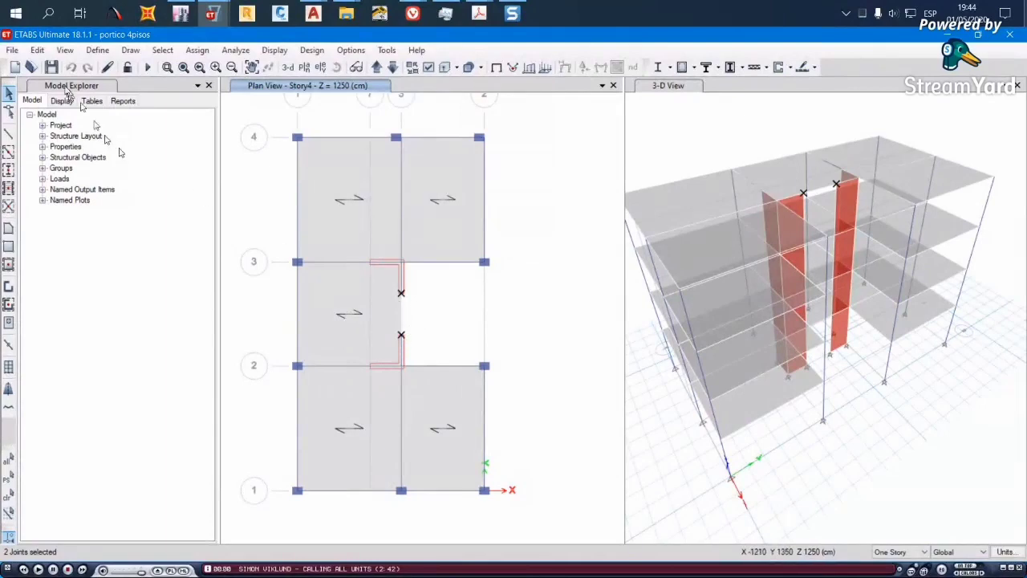
{"action": "left_click", "coordinate": [40, 50]}
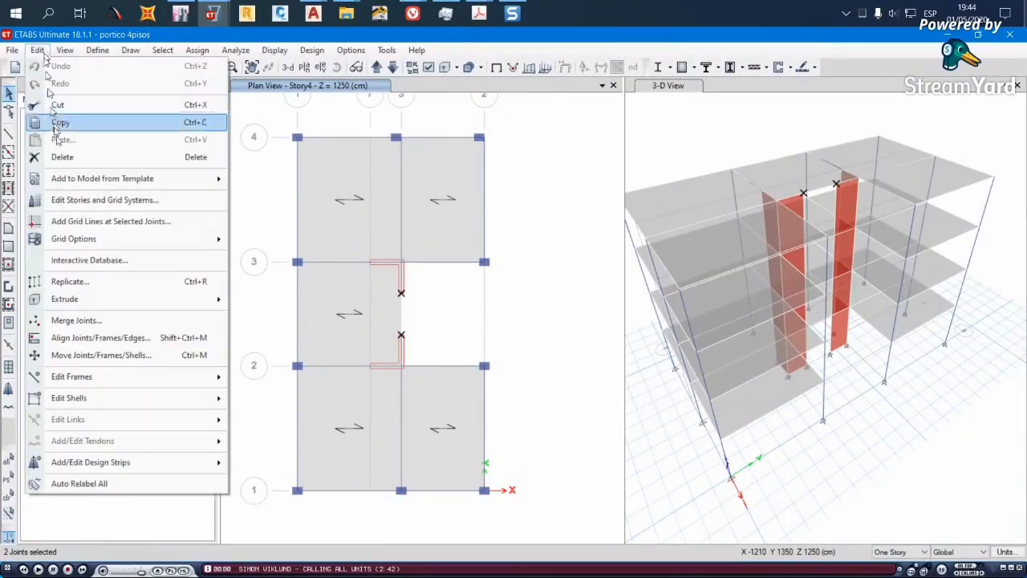
{"action": "left_click", "coordinate": [93, 220]}
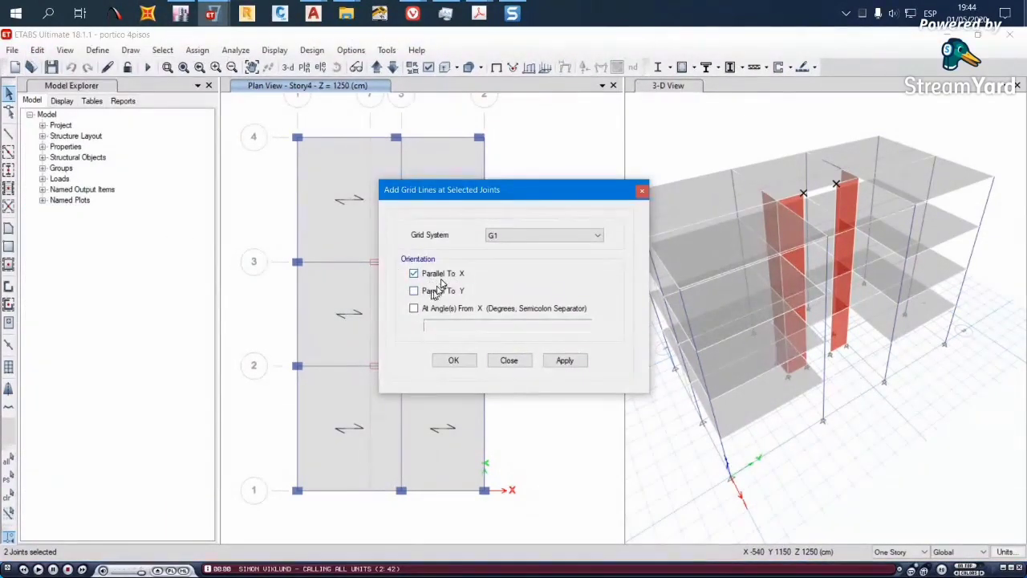
{"action": "left_click", "coordinate": [456, 360]}
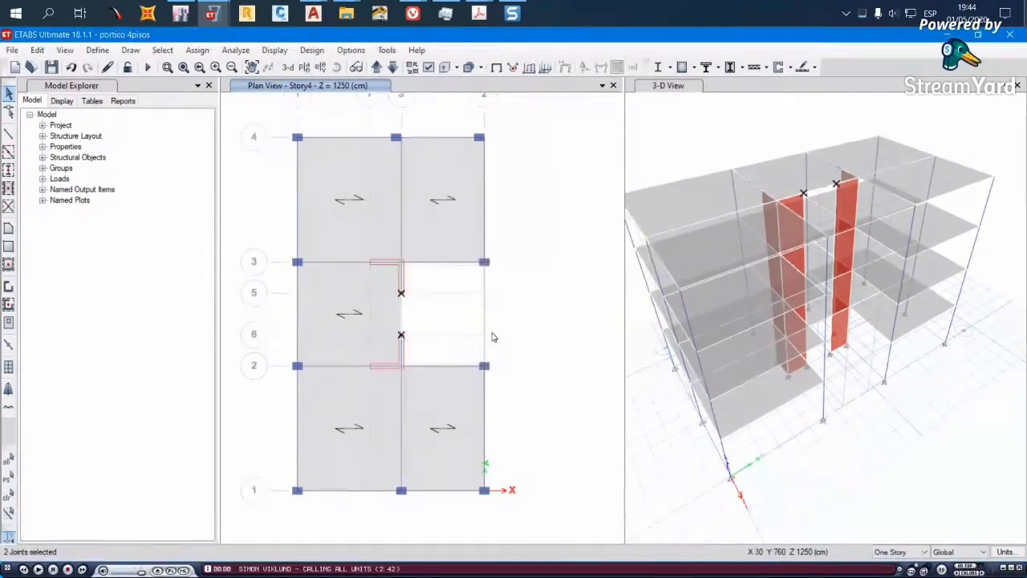
{"action": "middle_click_drag", "start_coordinate": [539, 304], "coordinate": [545, 264]}
{"action": "middle_click_drag", "start_coordinate": [314, 137], "coordinate": [303, 171]}
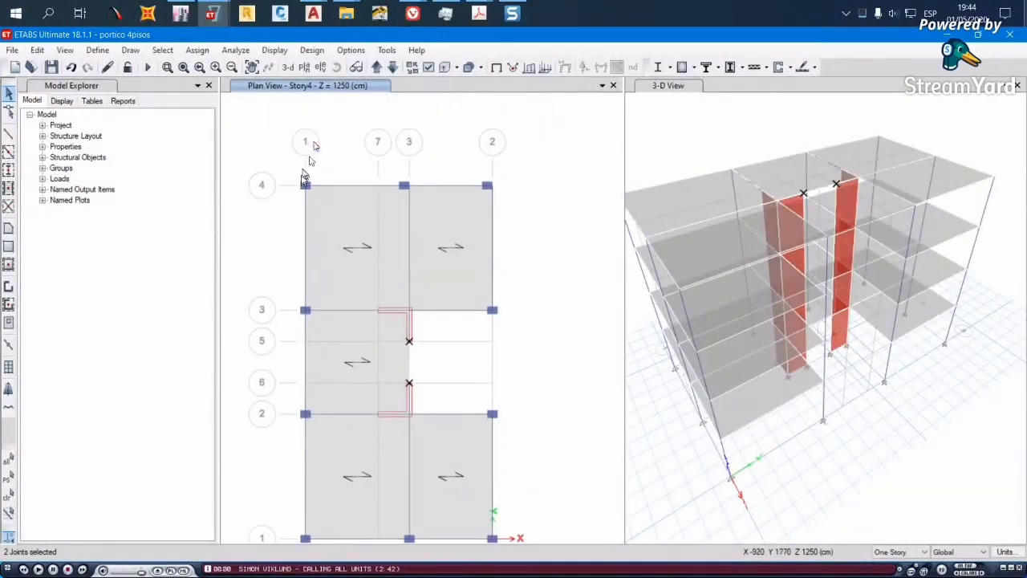
{"action": "scroll", "coordinate": [324, 179], "scroll_direction": "down", "scroll_amount": 2}
{"action": "mouse_move", "coordinate": [440, 201]}
{"action": "middle_mouse_down"}
{"action": "mouse_move", "coordinate": [438, 217]}
{"action": "mouse_move", "coordinate": [453, 203]}
{"action": "middle_mouse_up"}
Switch to ETABS DEMO 1.pdf in Adobe Acrobat and review the slides on importing geometry from AutoCAD and drawing it manually
{"action": "mouse_move", "coordinate": [478, 18]}
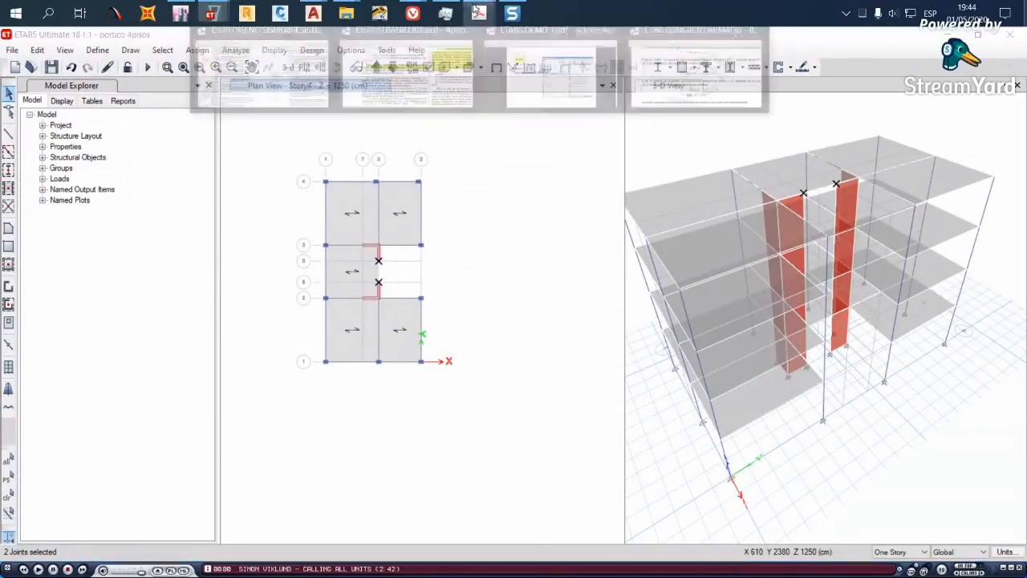
{"action": "left_click", "coordinate": [524, 70]}
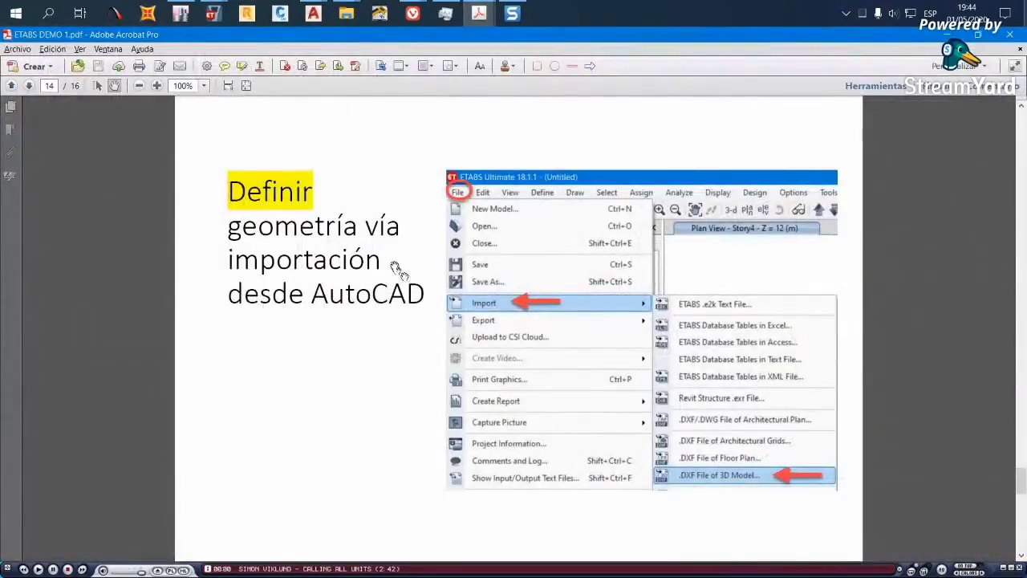
{"action": "scroll", "coordinate": [378, 277], "scroll_direction": "down", "scroll_amount": 1, "text": "ctrl"}
{"action": "scroll", "coordinate": [393, 273], "scroll_direction": "down", "scroll_amount": 4}
{"action": "scroll", "coordinate": [397, 277], "scroll_direction": "down", "scroll_amount": 6}
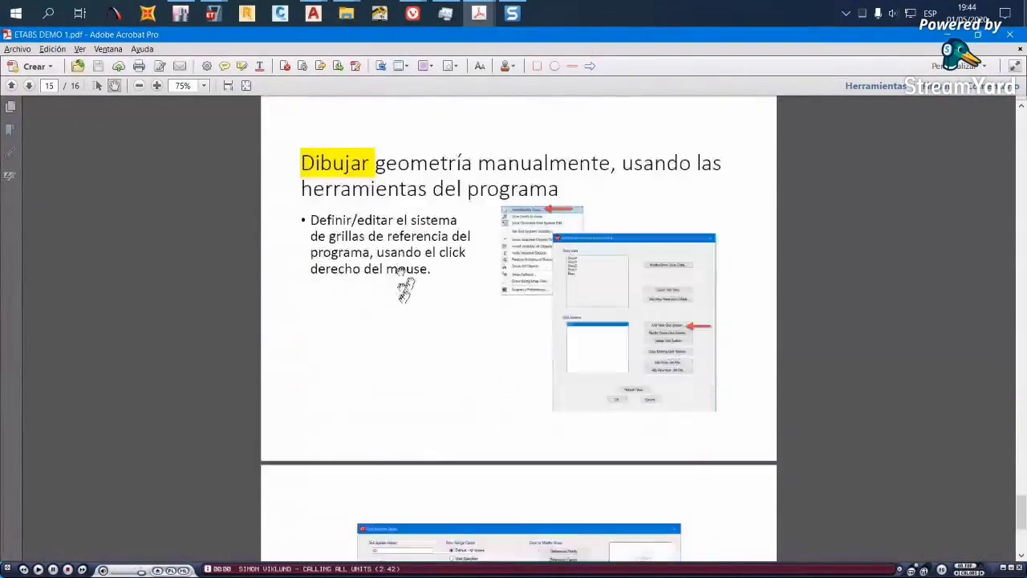
{"action": "scroll", "coordinate": [426, 307], "scroll_direction": "up", "scroll_amount": 5}
{"action": "scroll", "coordinate": [430, 303], "scroll_direction": "up", "scroll_amount": 2}
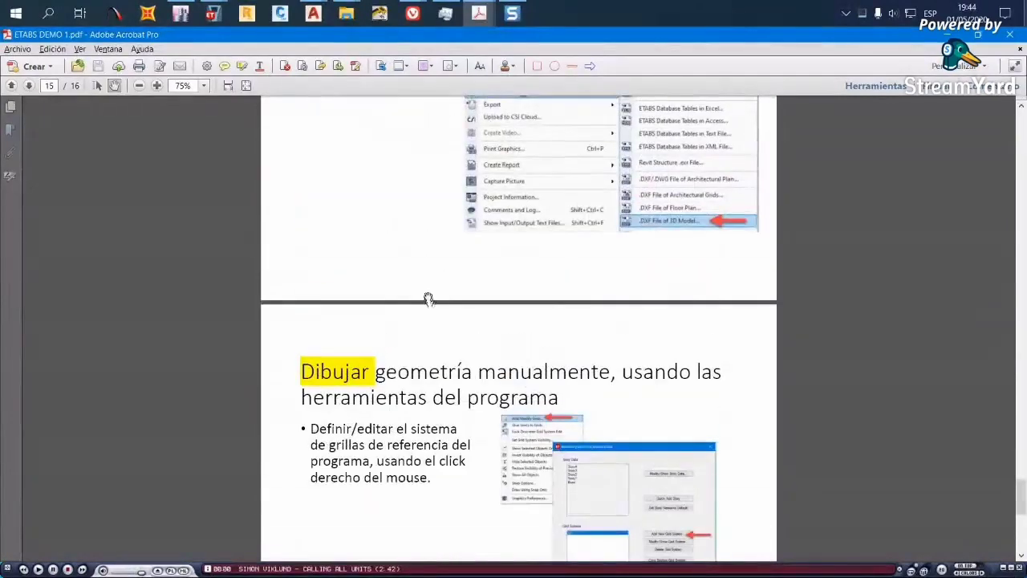
Open Binder 1.pdf from the ETABS DEMO folder on the desktop and show its first page fitted to the window width
{"action": "key", "text": "super+d"}
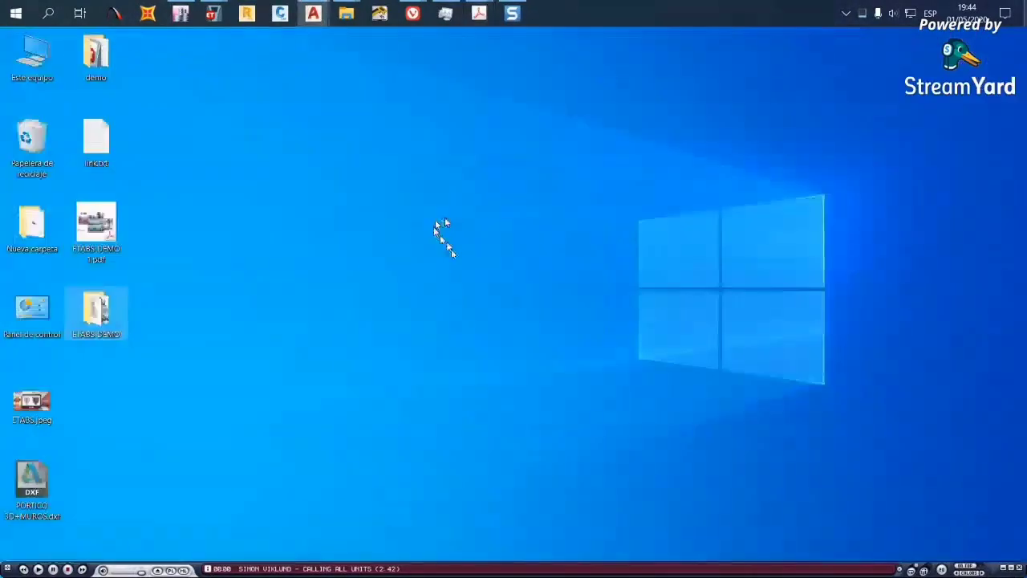
{"action": "double_click", "coordinate": [109, 306]}
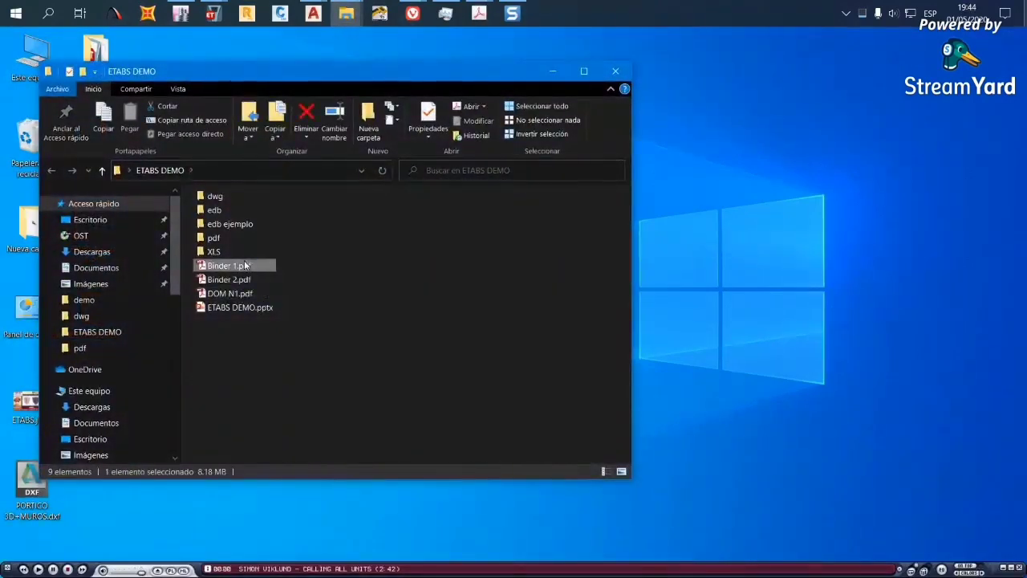
{"action": "double_click", "coordinate": [246, 266]}
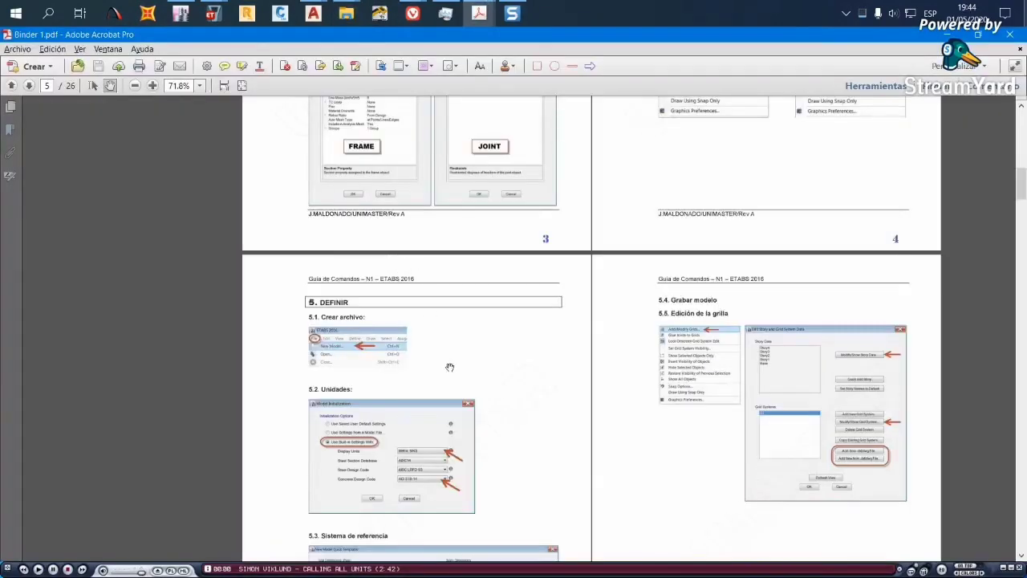
{"action": "scroll", "coordinate": [450, 369], "scroll_direction": "down", "scroll_amount": 3, "text": "ctrl"}
{"action": "scroll", "coordinate": [288, 155], "scroll_direction": "up", "scroll_amount": 3}
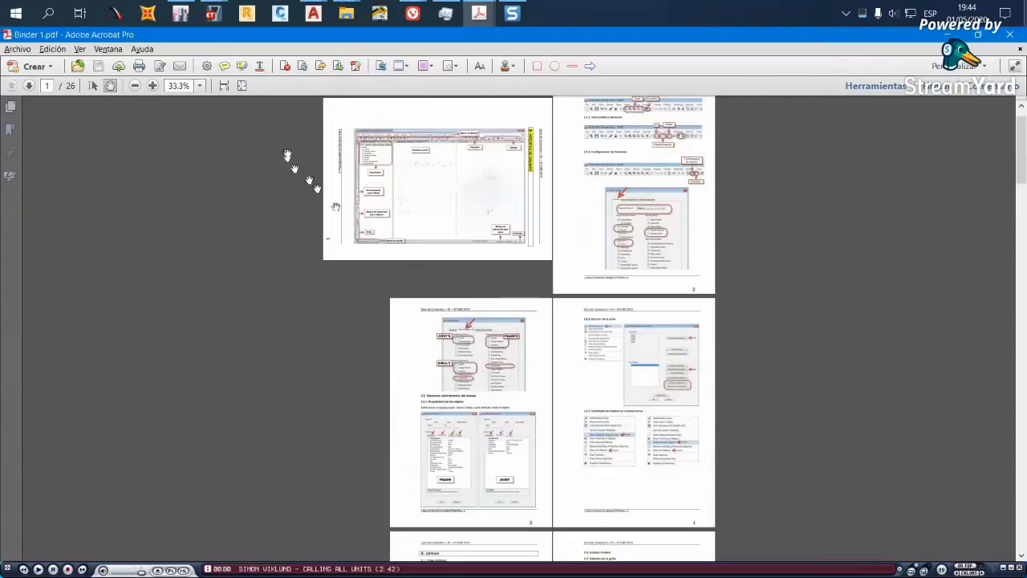
{"action": "left_click", "coordinate": [223, 86]}
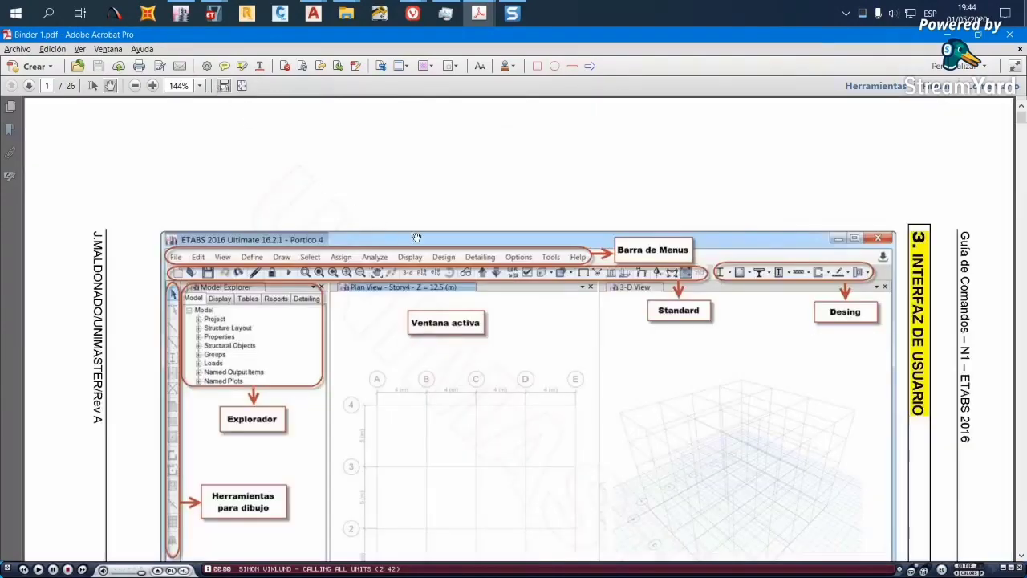
Read through the command guide's sections on object visibility, model creation, units, grid editing and material definition
{"action": "scroll", "coordinate": [416, 238], "scroll_direction": "down", "scroll_amount": 20}
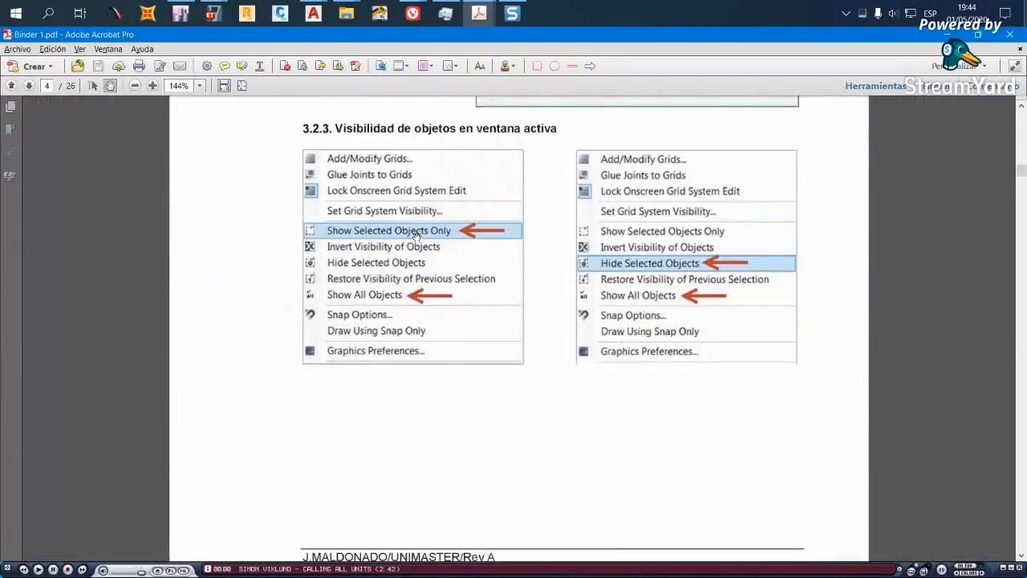
{"action": "scroll", "coordinate": [538, 252], "scroll_direction": "down", "scroll_amount": 2, "text": "ctrl"}
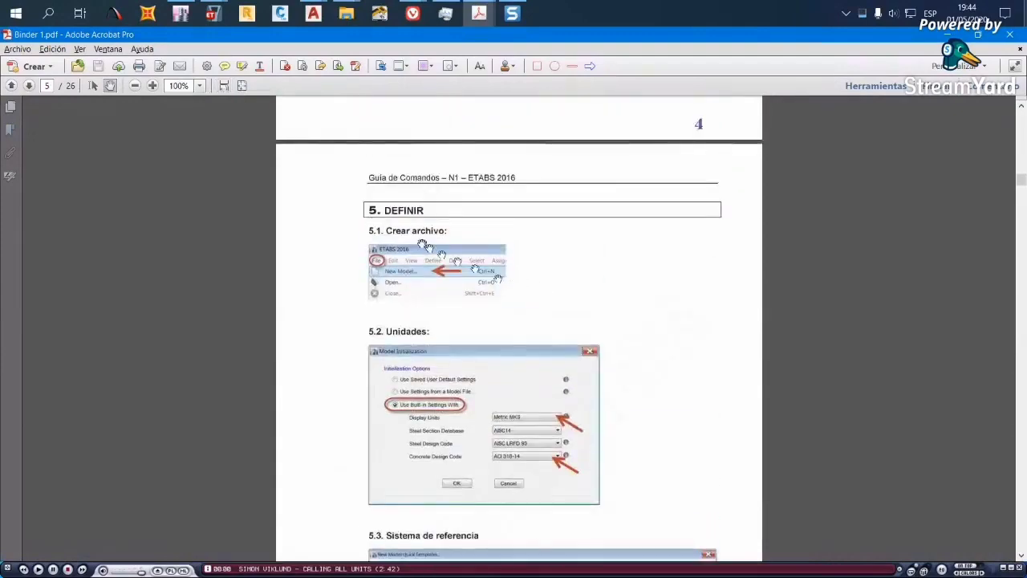
{"action": "scroll", "coordinate": [497, 278], "scroll_direction": "up", "scroll_amount": 2, "text": "ctrl"}
{"action": "scroll", "coordinate": [506, 281], "scroll_direction": "down", "scroll_amount": 10}
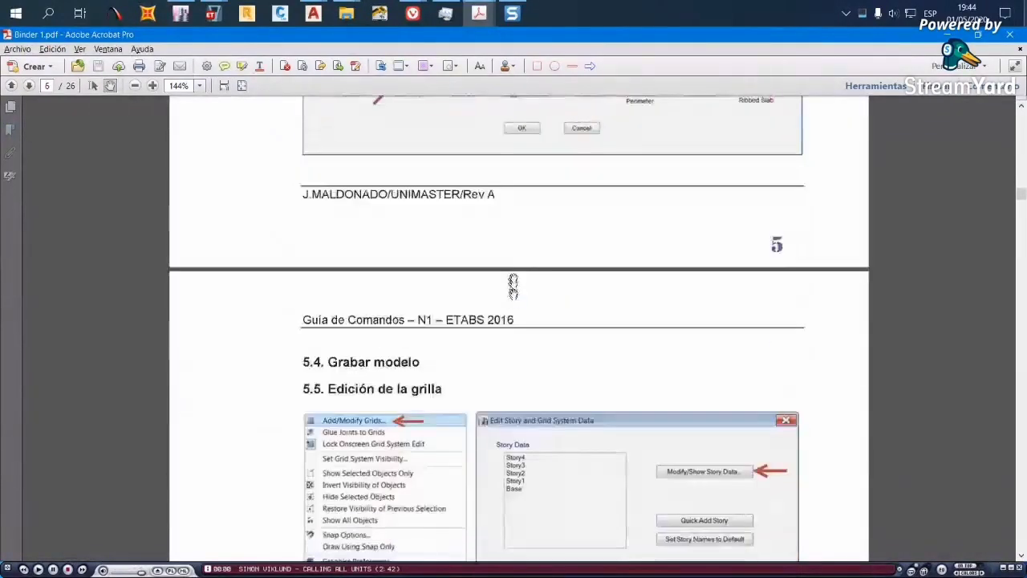
{"action": "scroll", "coordinate": [513, 287], "scroll_direction": "down", "scroll_amount": 3}
{"action": "scroll", "coordinate": [713, 440], "scroll_direction": "up", "scroll_amount": 1, "text": "ctrl"}
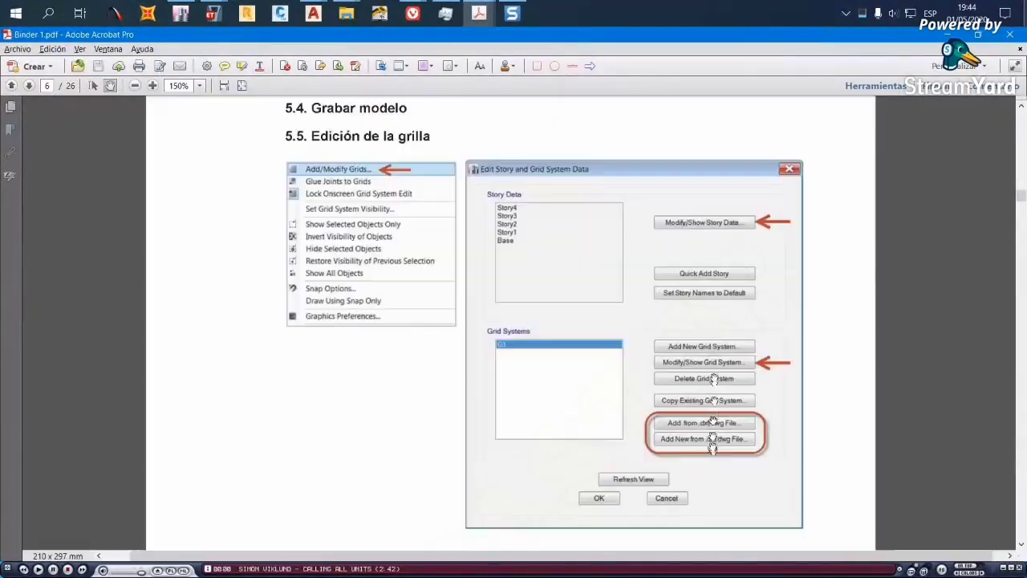
{"action": "scroll", "coordinate": [697, 222], "scroll_direction": "down", "scroll_amount": 10}
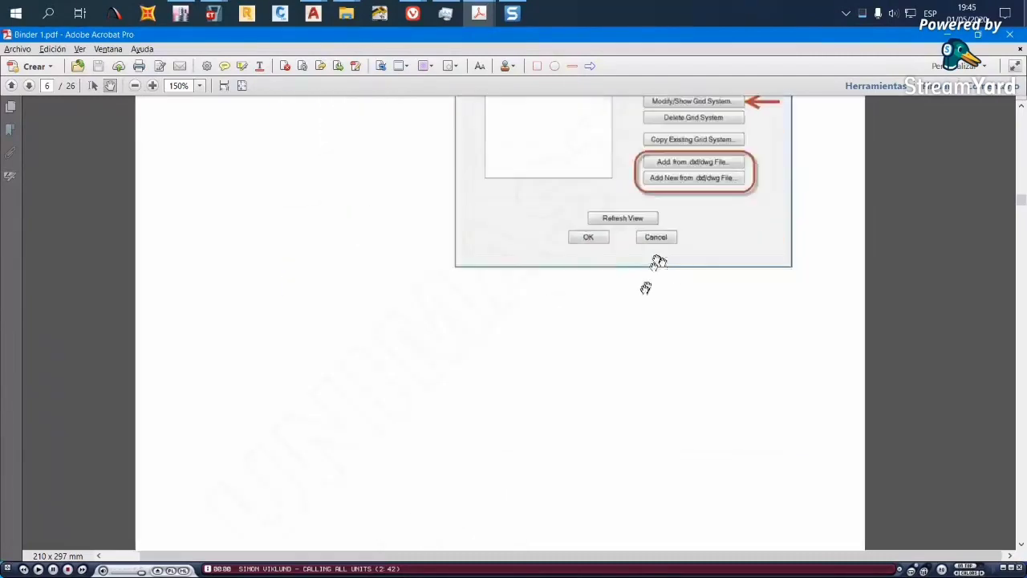
{"action": "scroll", "coordinate": [631, 273], "scroll_direction": "down", "scroll_amount": 8}
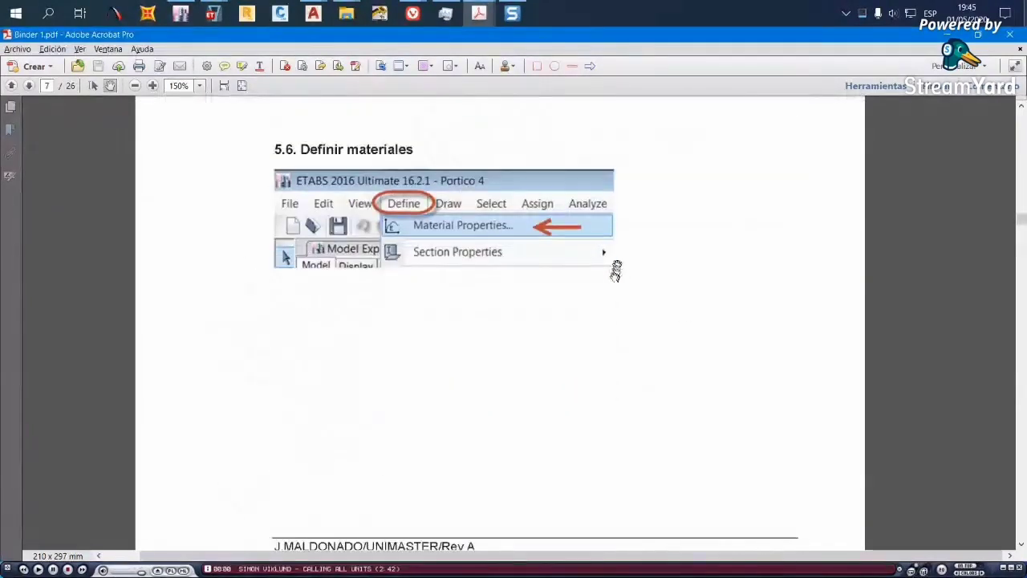
{"action": "scroll", "coordinate": [476, 229], "scroll_direction": "down", "scroll_amount": 15}
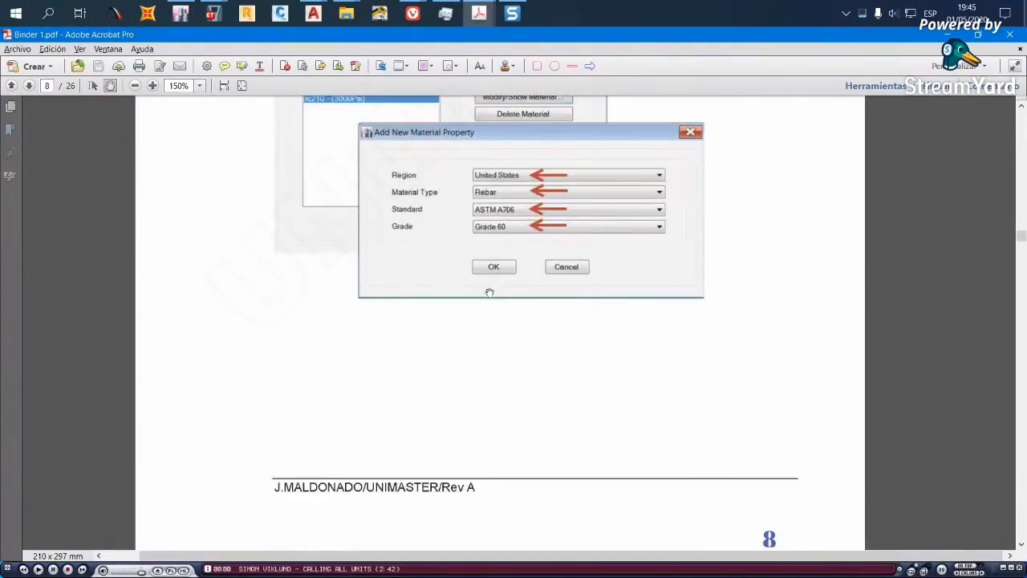
{"action": "scroll", "coordinate": [490, 292], "scroll_direction": "up", "scroll_amount": 15}
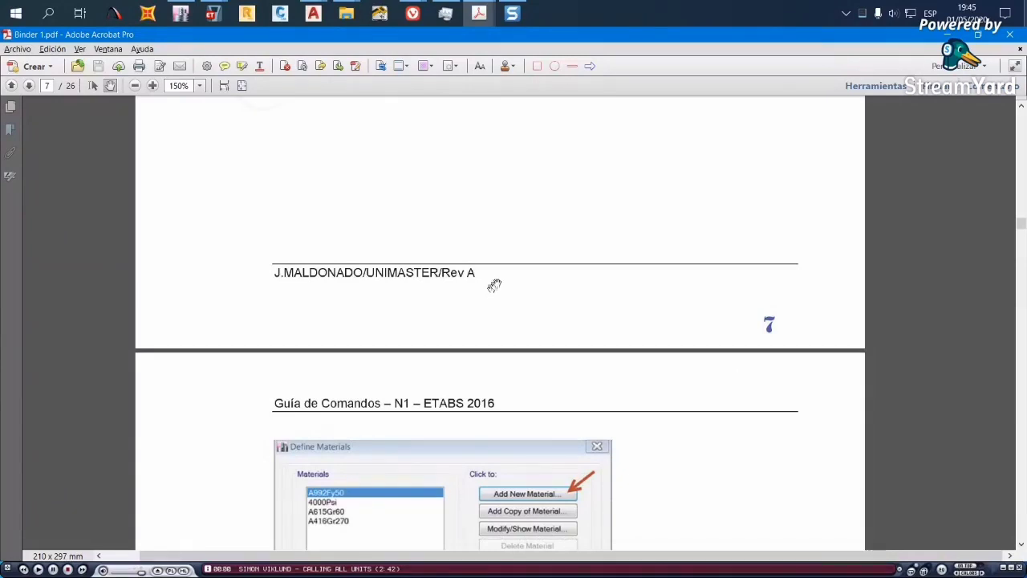
Check the guide's material definition page and the ETABS DEMO 1.pdf slide on manual drawing, finishing in the portico 4pisos model in ETABS
{"action": "scroll", "coordinate": [494, 284], "scroll_direction": "down", "scroll_amount": 5}
{"action": "scroll", "coordinate": [553, 277], "scroll_direction": "up", "scroll_amount": 4}
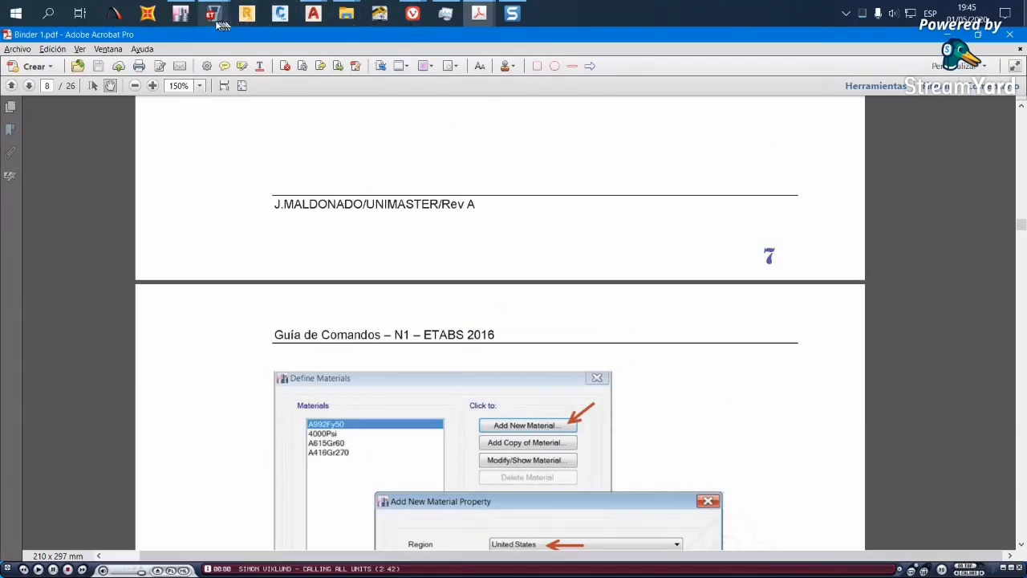
{"action": "mouse_move", "coordinate": [212, 13]}
{"action": "left_click", "coordinate": [264, 87]}
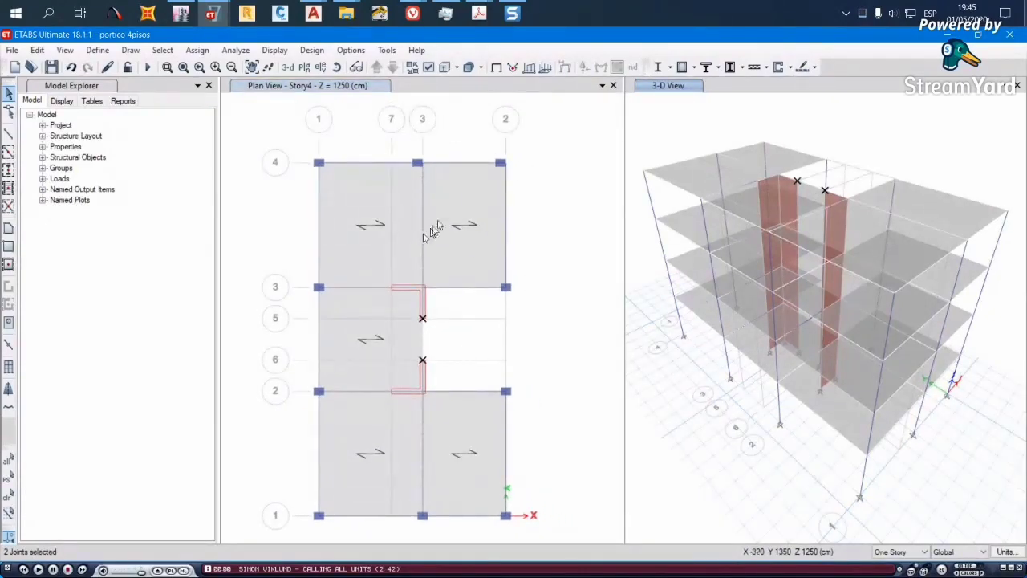
{"action": "mouse_move", "coordinate": [479, 13]}
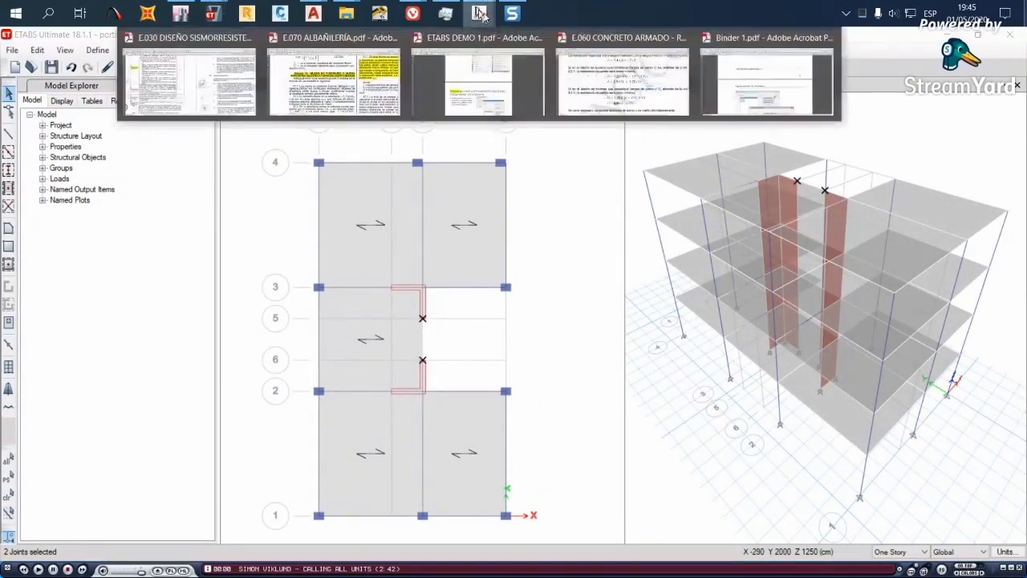
{"action": "left_click", "coordinate": [525, 96]}
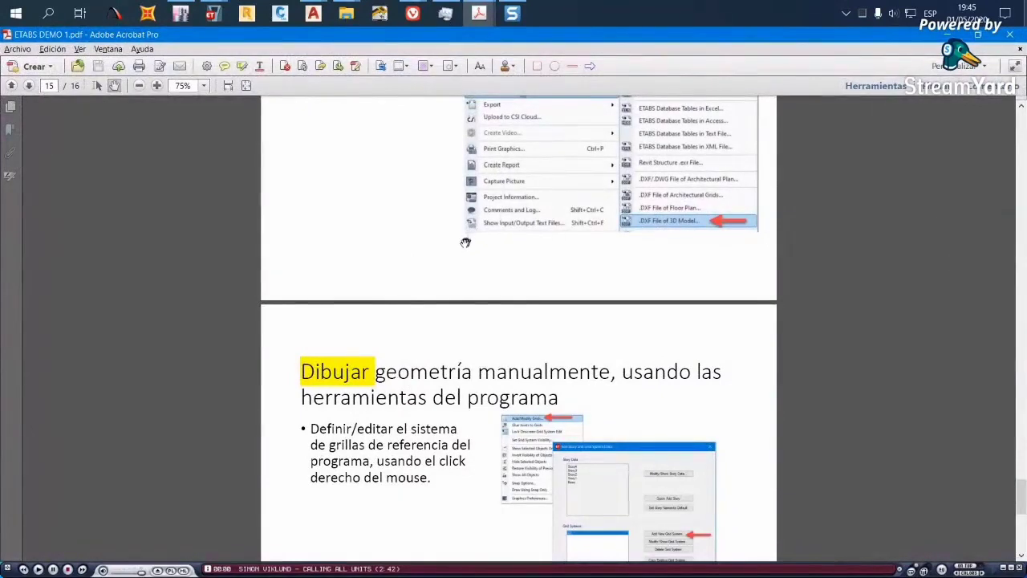
{"action": "mouse_move", "coordinate": [211, 14]}
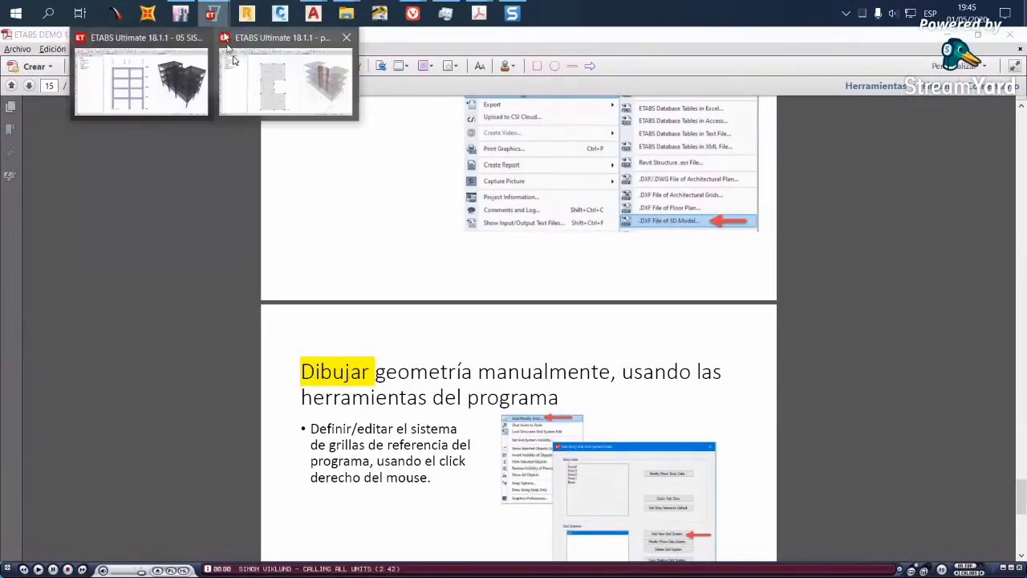
{"action": "left_click", "coordinate": [235, 62]}
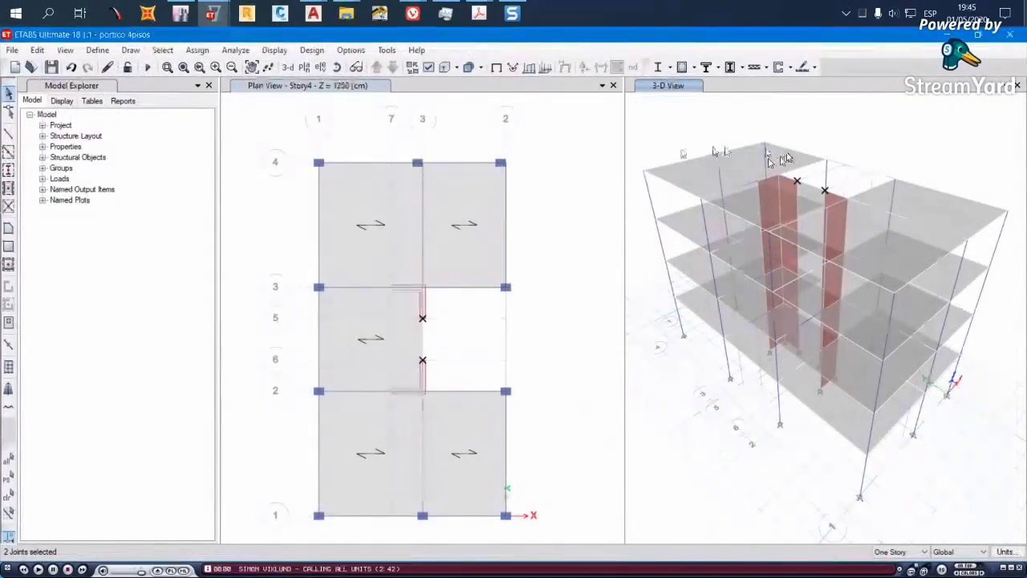
Edit grid system G1 to display its data as spacing and relabel the X grids 1, 2, 3 and 4 in order
{"action": "right_click", "coordinate": [553, 131]}
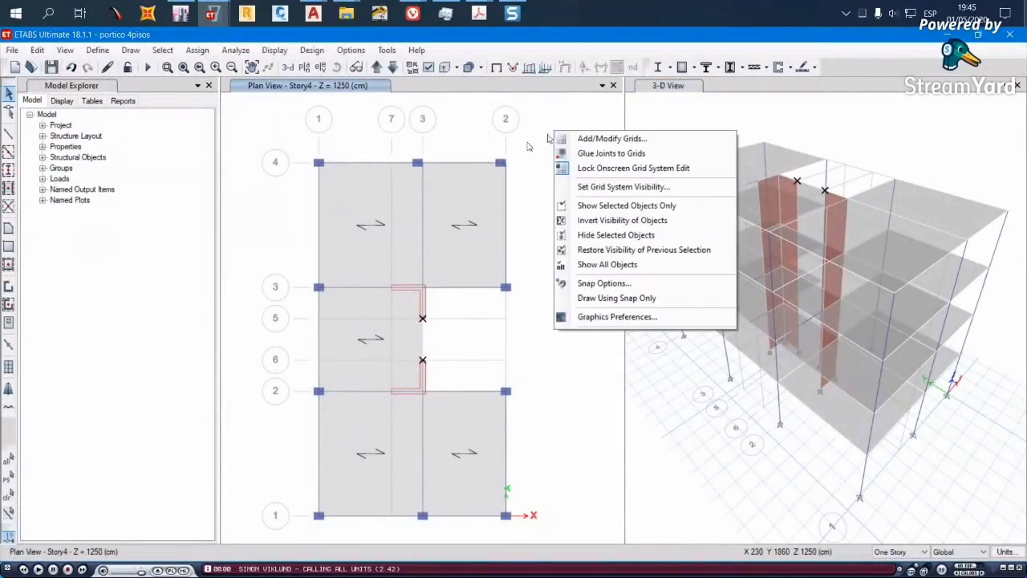
{"action": "left_click", "coordinate": [609, 139]}
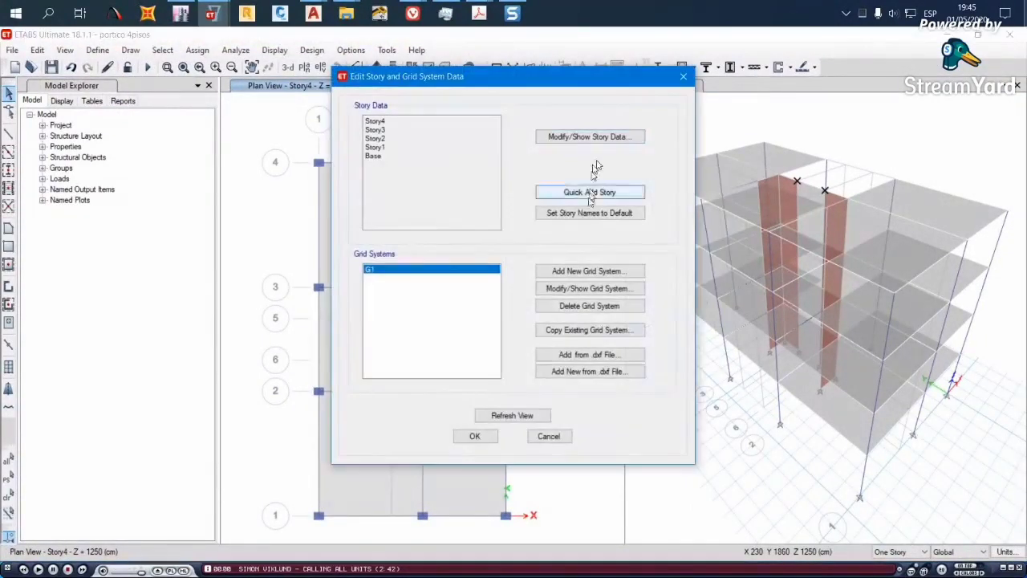
{"action": "left_click", "coordinate": [588, 289]}
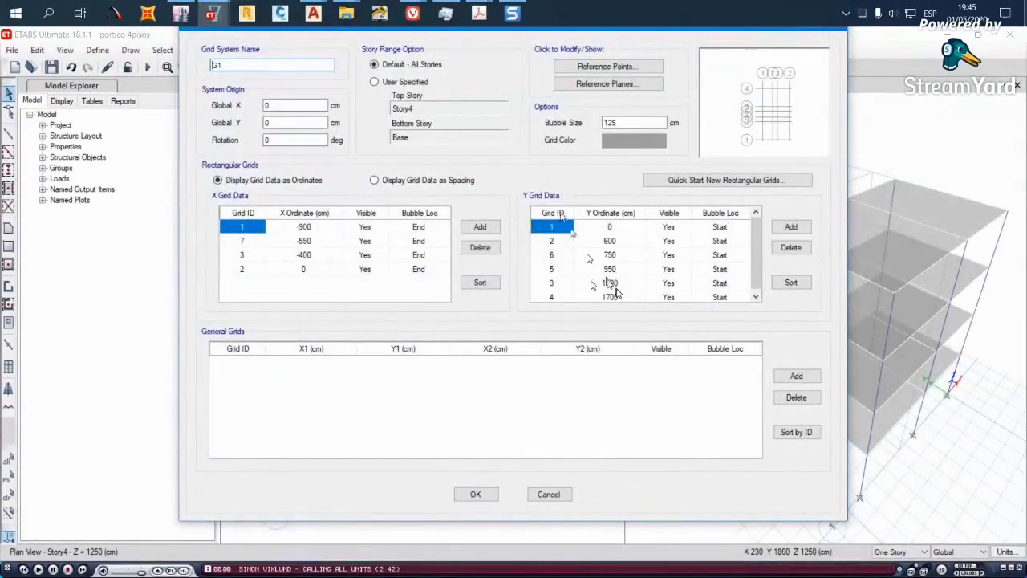
{"action": "left_click", "coordinate": [374, 181]}
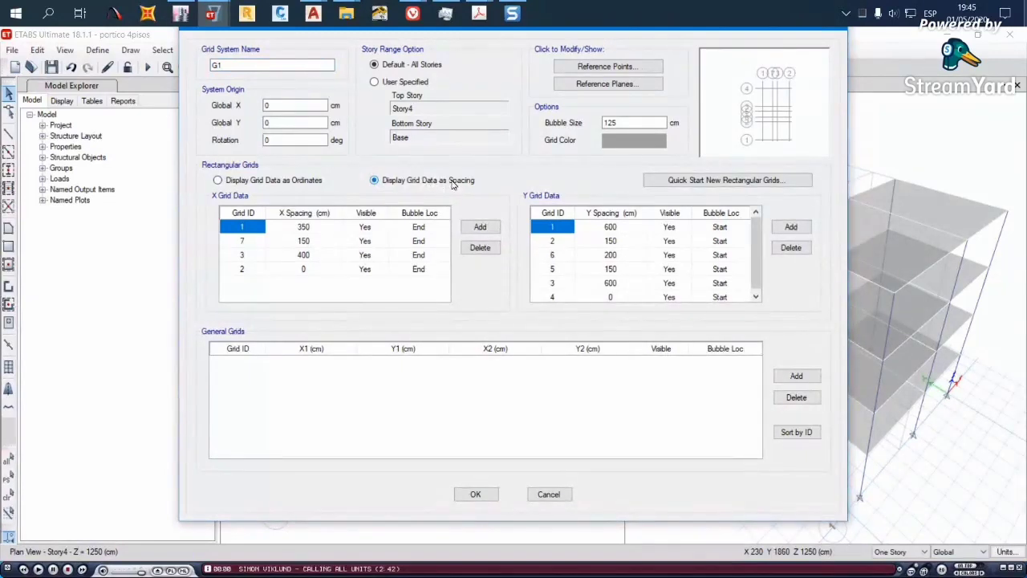
{"action": "left_click", "coordinate": [257, 228]}
{"action": "key", "text": "Down"}
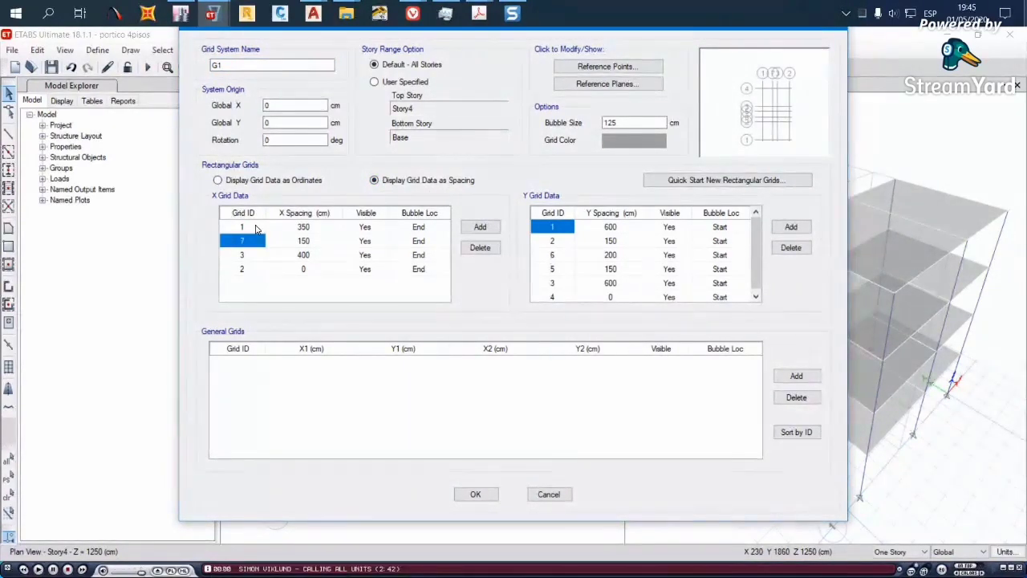
{"action": "type", "text": "4"}
{"action": "key", "text": "Return"}
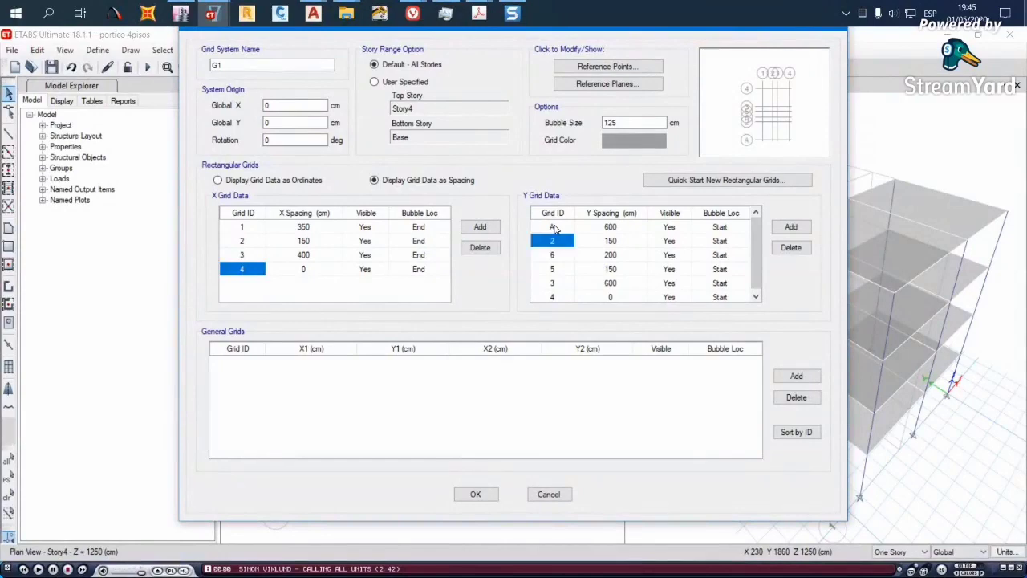
Relabel the Y grids A to F in order and set the grid bubble size to 100 cm
{"action": "type", "text": "B"}
{"action": "key", "text": "Return"}
{"action": "type", "text": "C"}
{"action": "key", "text": "Return"}
{"action": "type", "text": "D"}
{"action": "key", "text": "Return"}
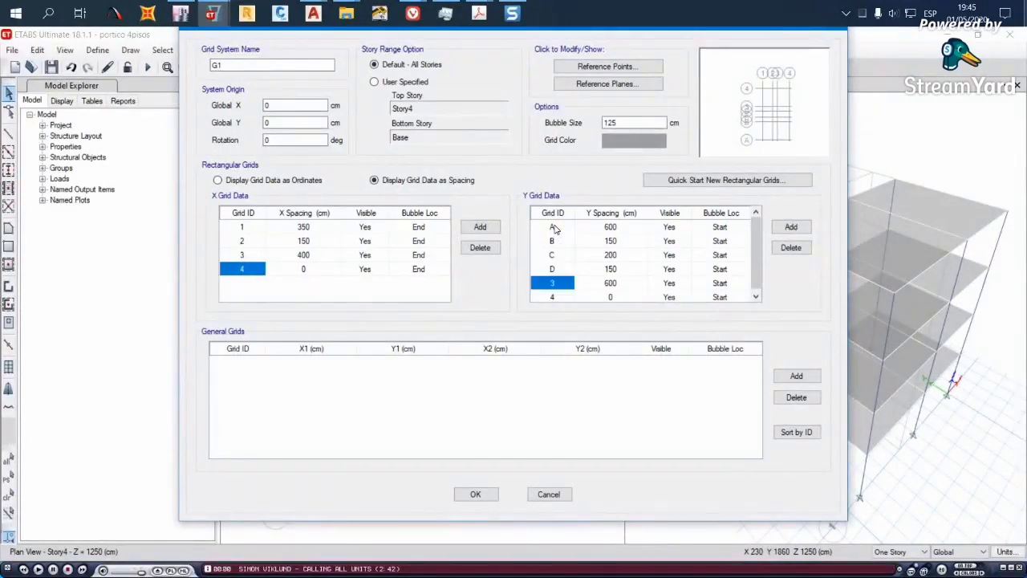
{"action": "type", "text": "E"}
{"action": "key", "text": "Return"}
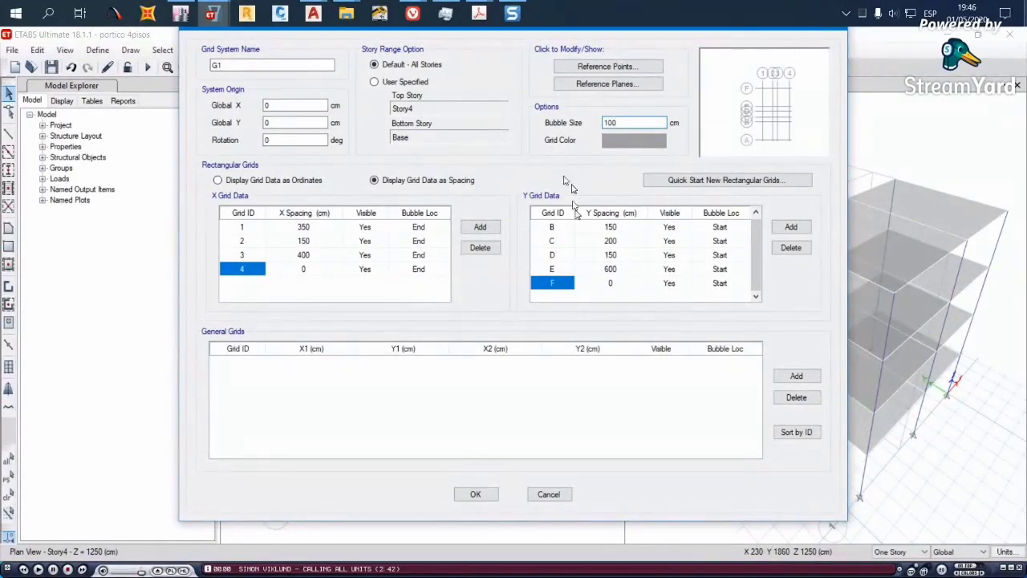
Set the bubble location of all four X grids to Both, apply the grid changes and save the model
{"action": "left_click", "coordinate": [443, 228]}
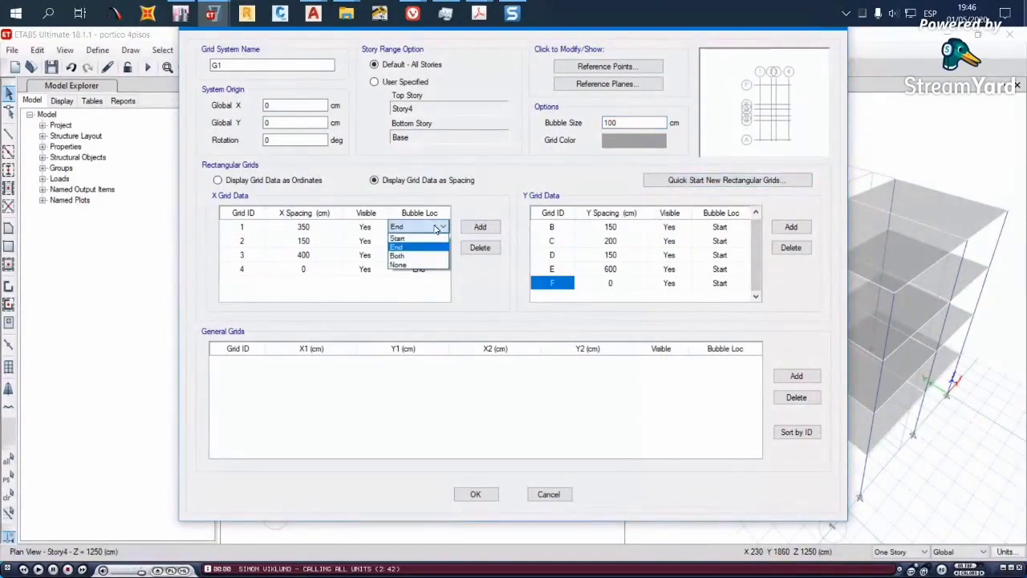
{"action": "left_click", "coordinate": [425, 255]}
{"action": "left_click", "coordinate": [419, 241]}
{"action": "left_click", "coordinate": [442, 241]}
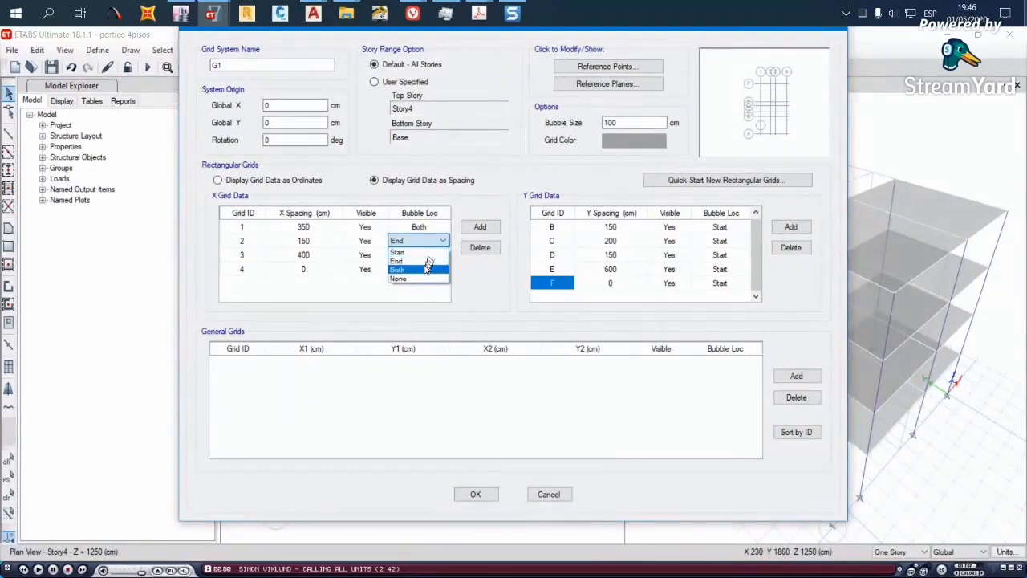
{"action": "left_click", "coordinate": [426, 269]}
{"action": "left_click", "coordinate": [419, 255]}
{"action": "left_click", "coordinate": [419, 280]}
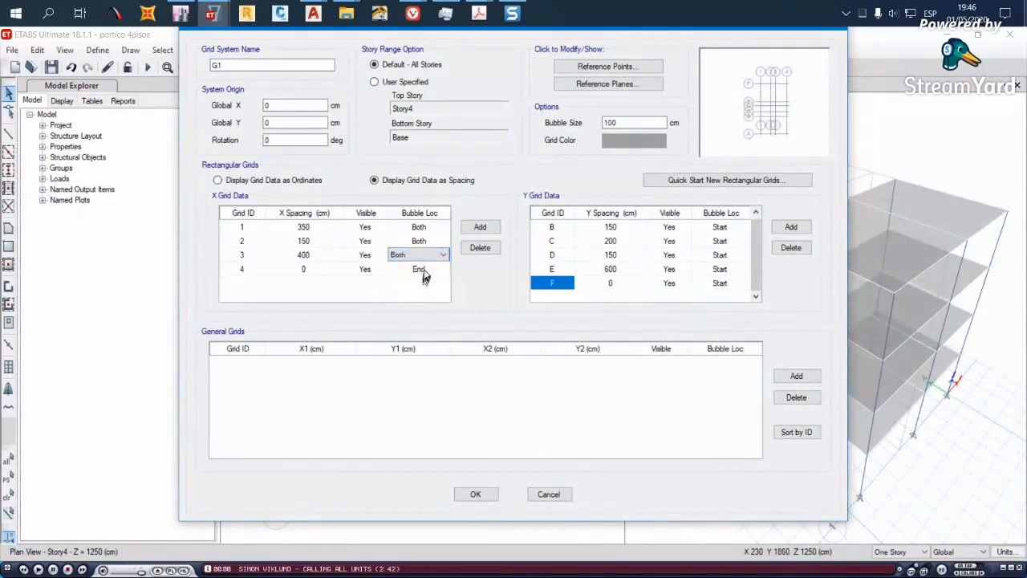
{"action": "left_click", "coordinate": [419, 270]}
{"action": "left_click", "coordinate": [408, 298]}
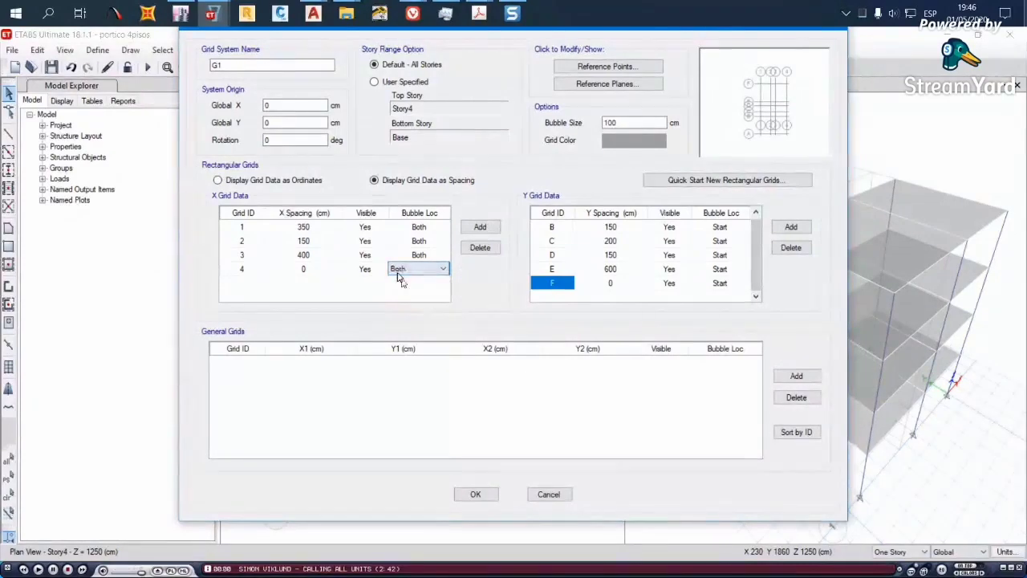
{"action": "left_click", "coordinate": [473, 494]}
{"action": "left_click", "coordinate": [476, 436]}
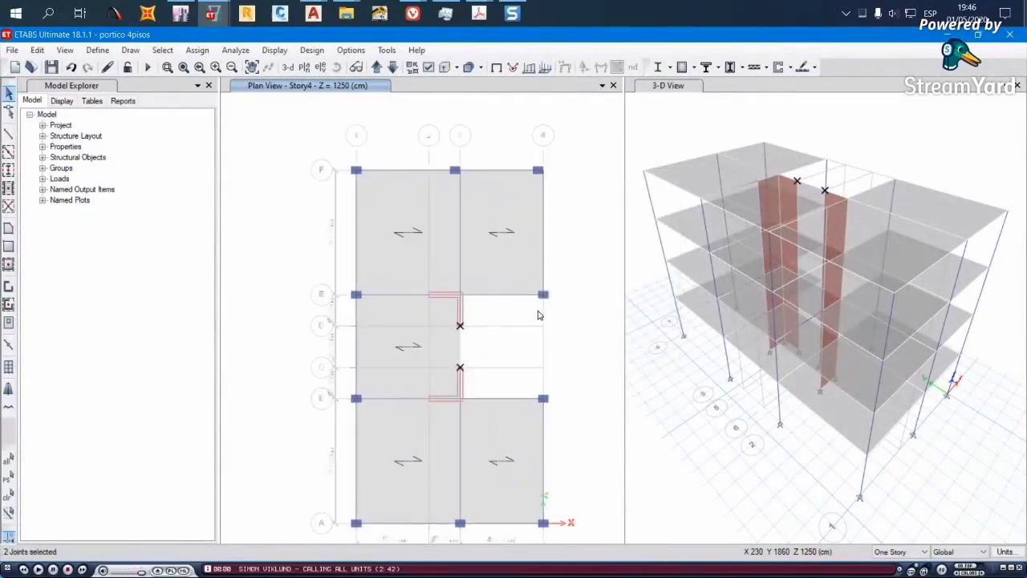
{"action": "left_click", "coordinate": [52, 69]}
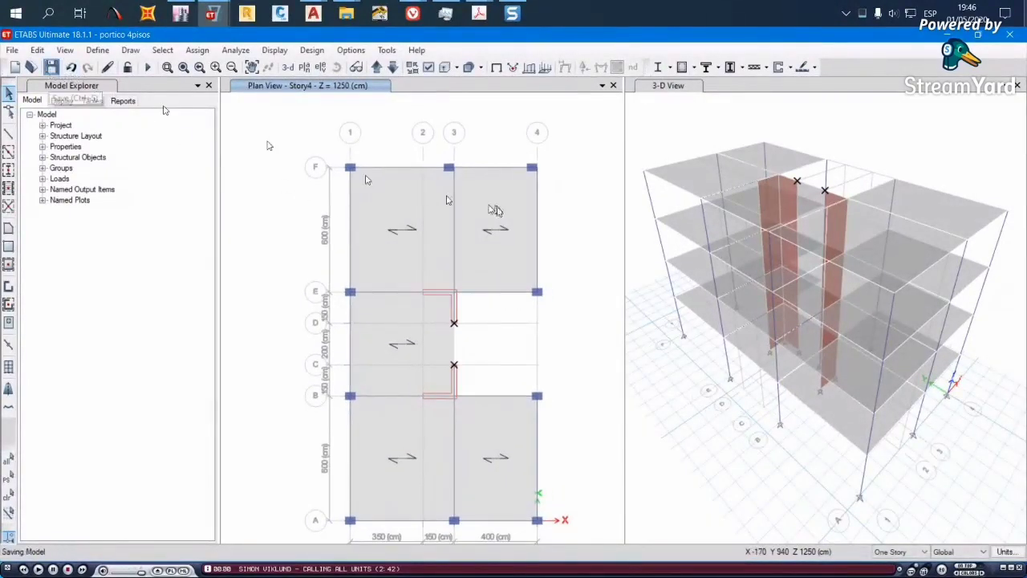
Examine the relabelled grid bubbles, spacing dimensions and L-shaped walls across the Story4 plan
{"action": "middle_click_drag", "start_coordinate": [513, 258], "coordinate": [524, 286]}
{"action": "middle_click_drag", "start_coordinate": [414, 185], "coordinate": [395, 244]}
{"action": "scroll", "coordinate": [306, 196], "scroll_direction": "up", "scroll_amount": 3}
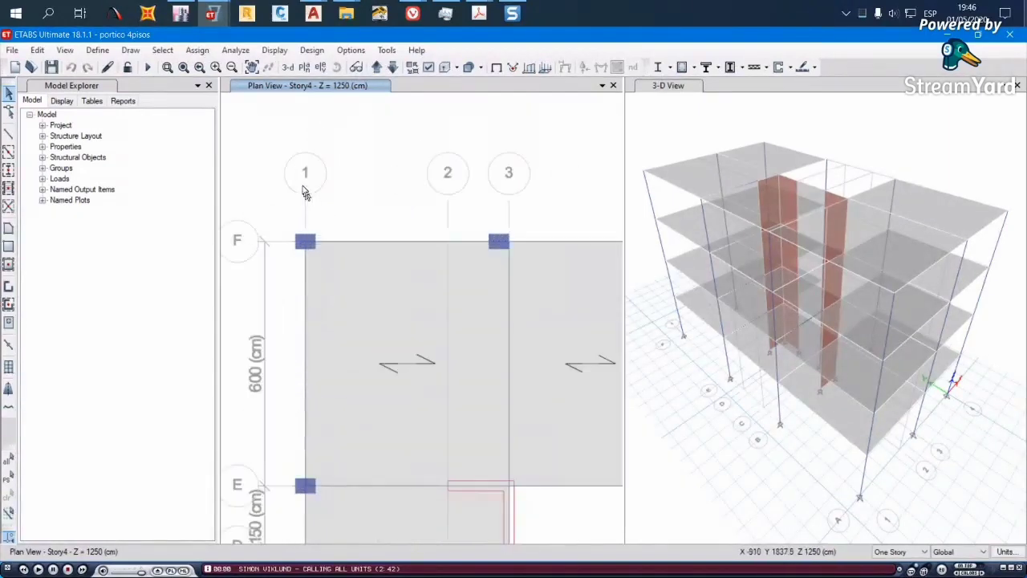
{"action": "scroll", "coordinate": [306, 196], "scroll_direction": "down", "scroll_amount": 3}
{"action": "middle_click_drag", "start_coordinate": [377, 205], "coordinate": [388, 152]}
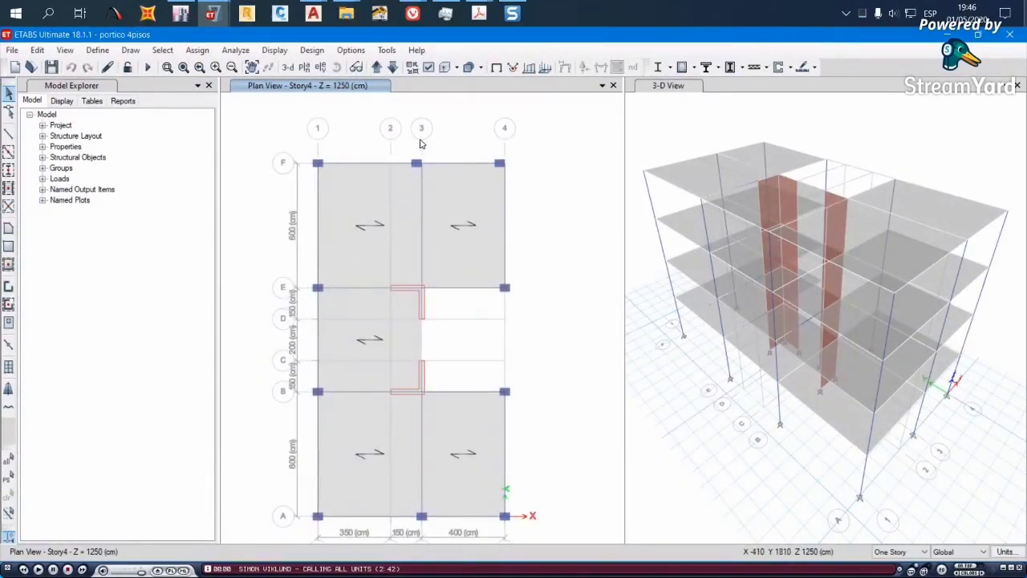
{"action": "middle_click_drag", "start_coordinate": [383, 329], "coordinate": [379, 239]}
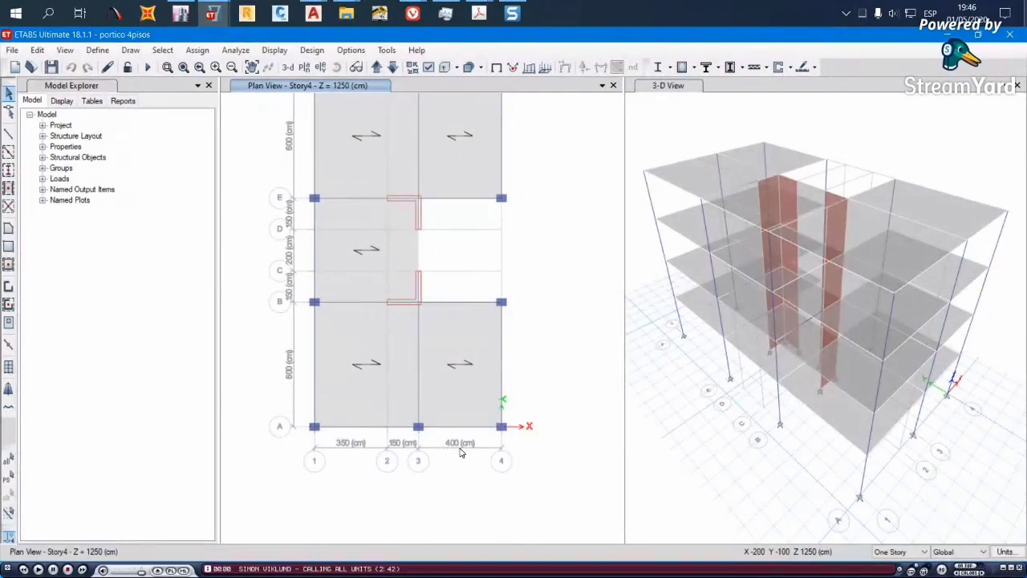
{"action": "middle_click_drag", "start_coordinate": [527, 274], "coordinate": [519, 352]}
{"action": "scroll", "coordinate": [405, 289], "scroll_direction": "up", "scroll_amount": 3}
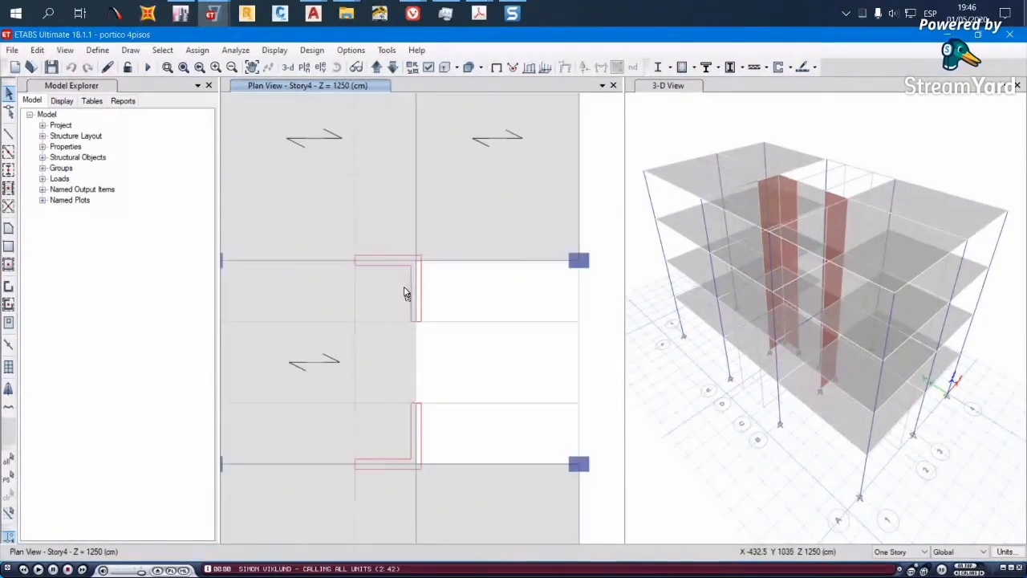
{"action": "scroll", "coordinate": [418, 268], "scroll_direction": "down", "scroll_amount": 3}
{"action": "middle_click_drag", "start_coordinate": [417, 268], "coordinate": [404, 297]}
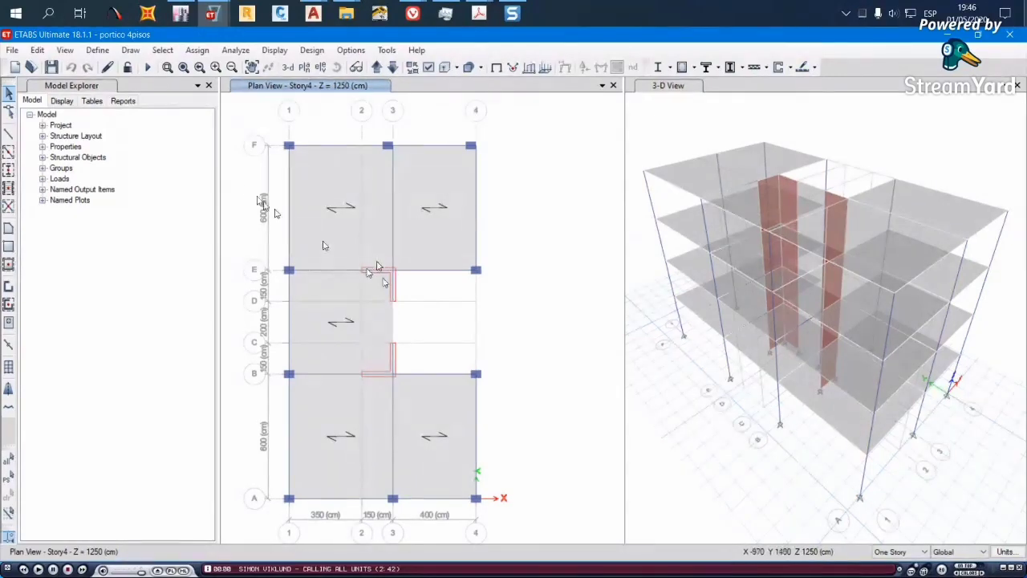
Draw a dimension line along grid 3 between grids D and E, offset into the slab opening beside the upper L-shaped wall
{"action": "left_click", "coordinate": [131, 51]}
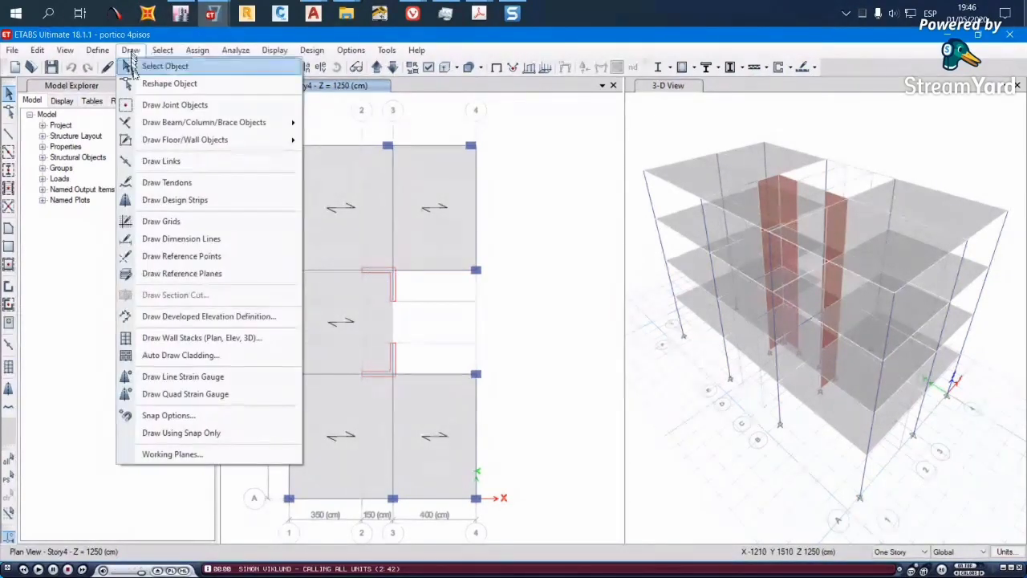
{"action": "left_click", "coordinate": [206, 240]}
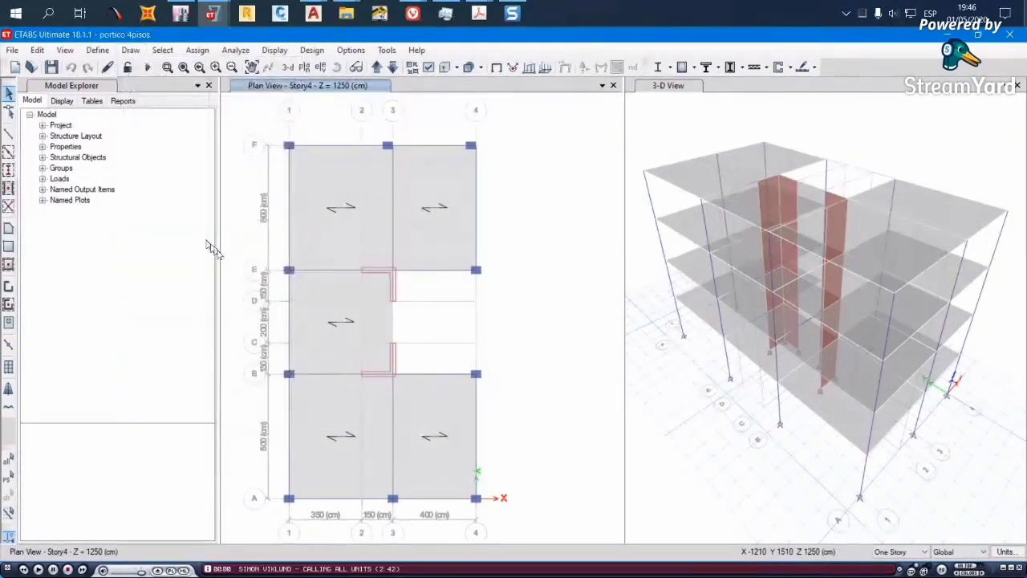
{"action": "left_click", "coordinate": [392, 301]}
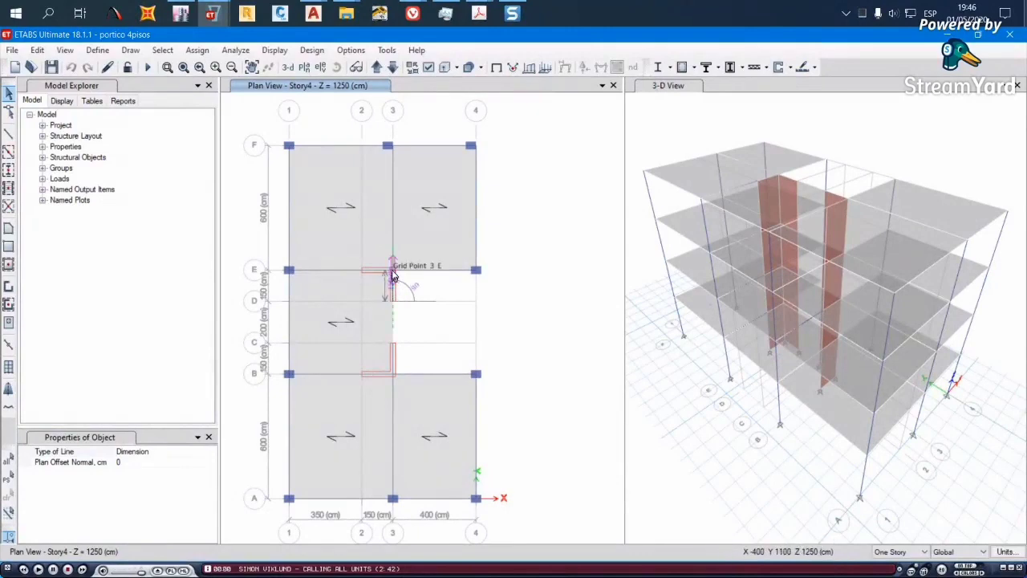
{"action": "left_click", "coordinate": [392, 273]}
{"action": "left_click", "coordinate": [415, 297]}
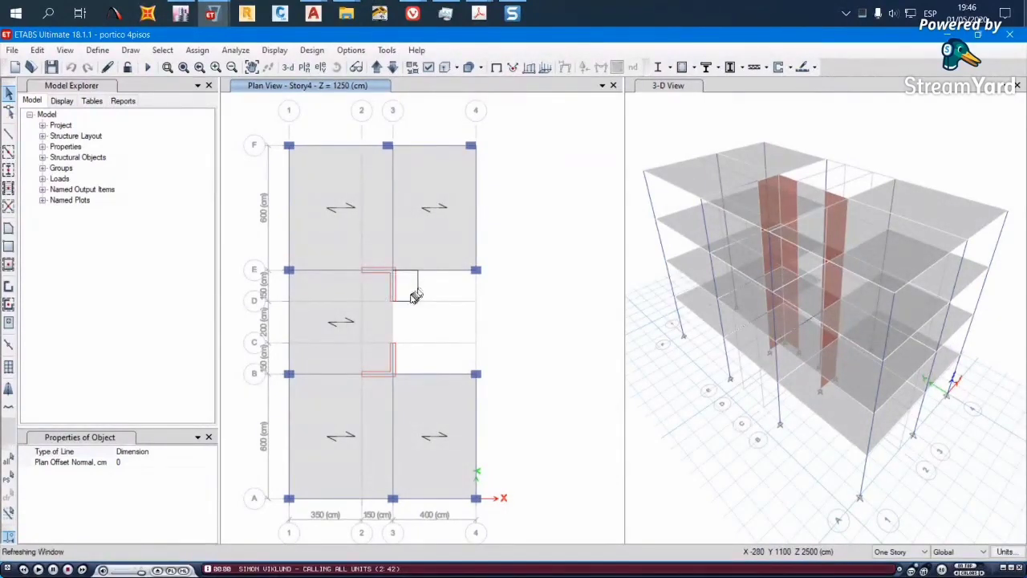
{"action": "scroll", "coordinate": [415, 297], "scroll_direction": "up", "scroll_amount": 2}
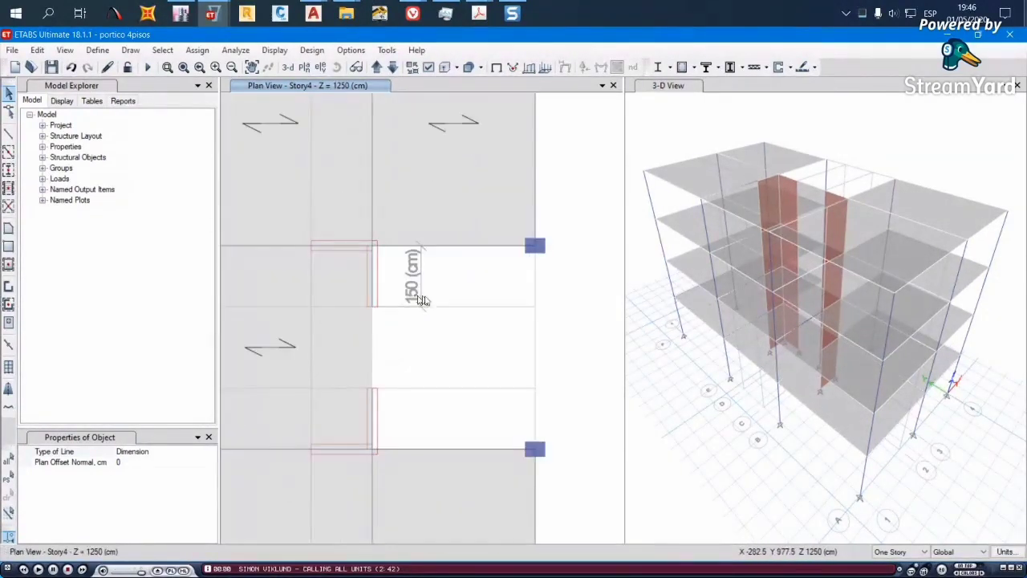
{"action": "scroll", "coordinate": [462, 298], "scroll_direction": "down", "scroll_amount": 2}
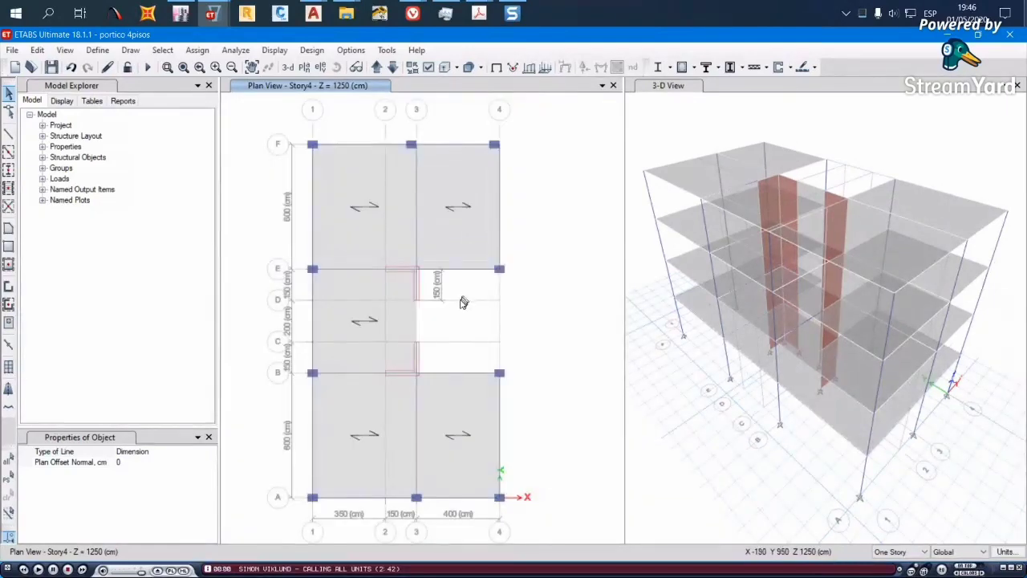
{"action": "scroll", "coordinate": [461, 305], "scroll_direction": "up", "scroll_amount": 2}
{"action": "scroll", "coordinate": [462, 305], "scroll_direction": "down", "scroll_amount": 2}
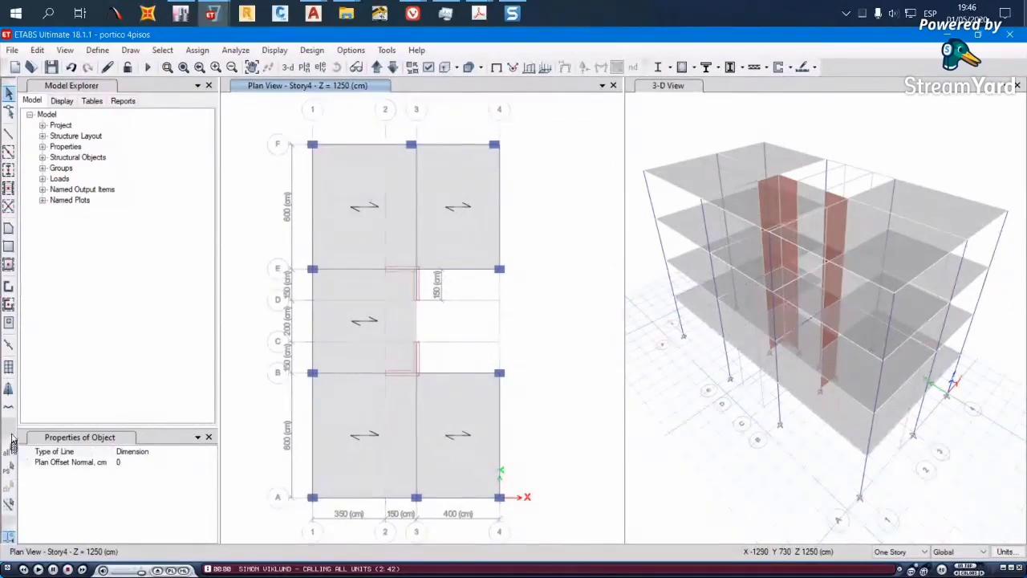
Float the snap tools over the model tree area and use snapping to grid intersections and points
{"action": "left_click_drag", "start_coordinate": [6, 528], "coordinate": [97, 287]}
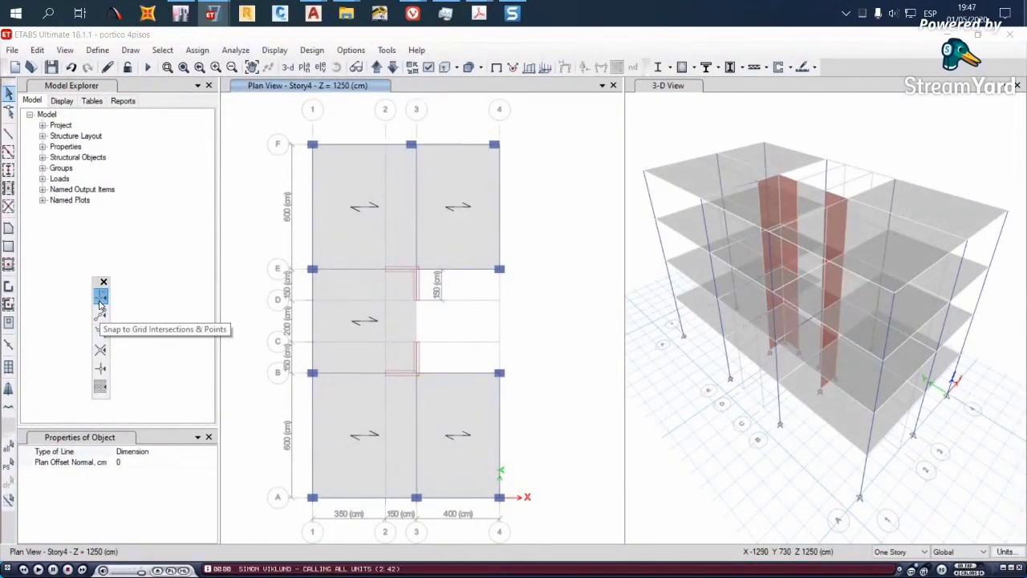
{"action": "left_click", "coordinate": [101, 301]}
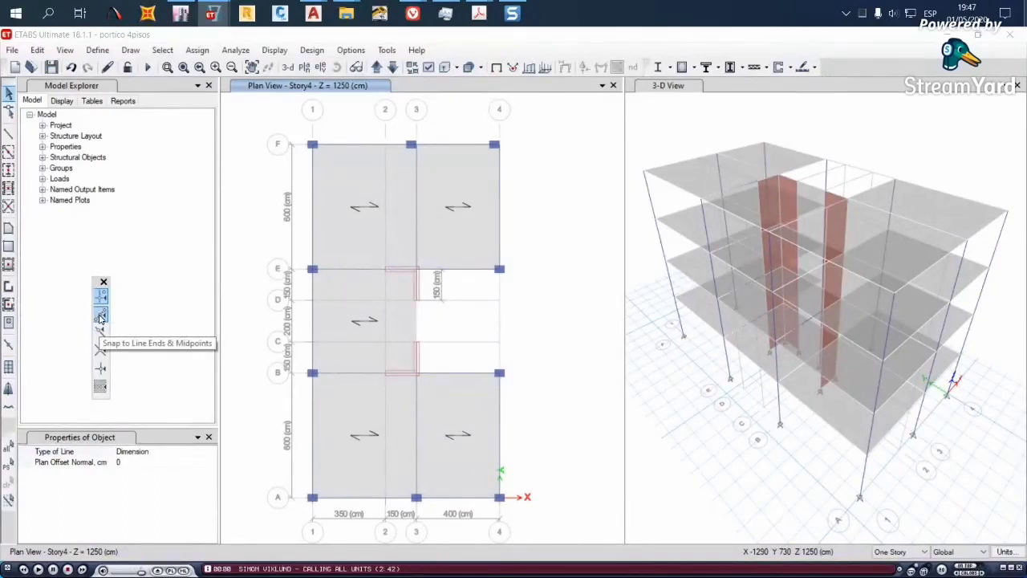
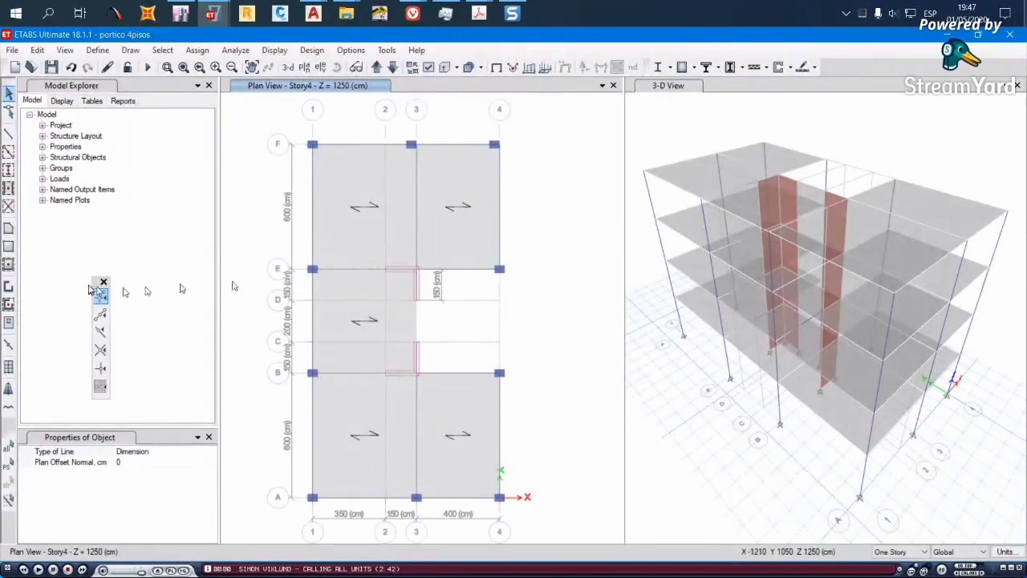
Dock the floating snap tools at the lower end of the vertical drawing toolbar
{"action": "left_click_drag", "start_coordinate": [95, 282], "coordinate": [36, 407]}
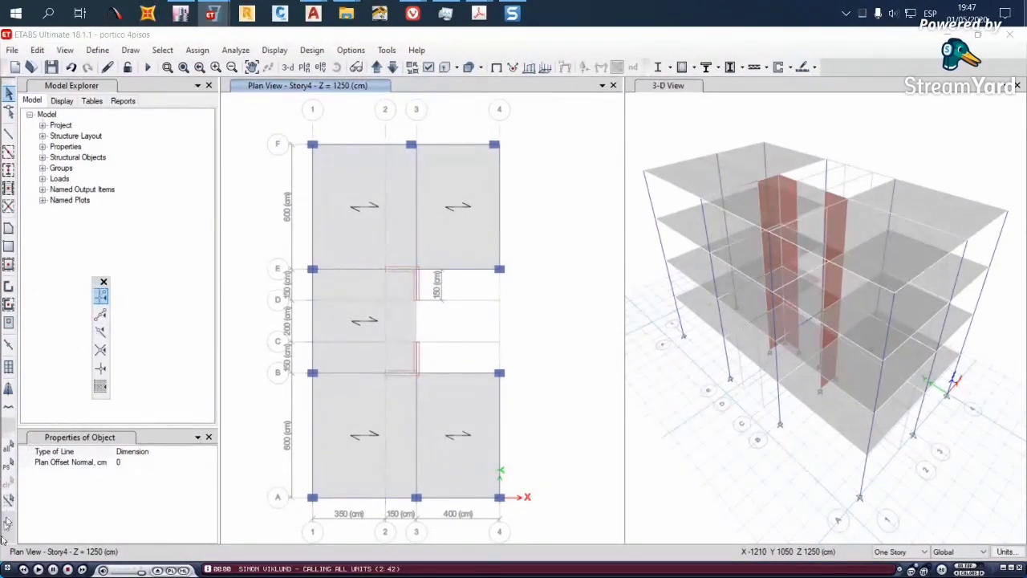
{"action": "left_click_drag", "start_coordinate": [99, 284], "coordinate": [10, 482]}
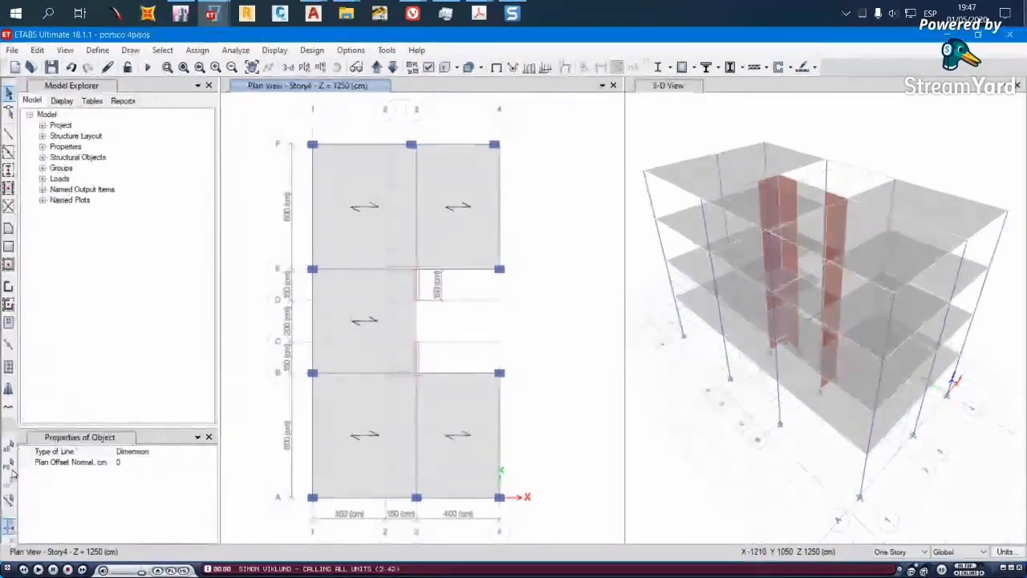
{"action": "scroll", "coordinate": [462, 287], "scroll_direction": "up", "scroll_amount": 1}
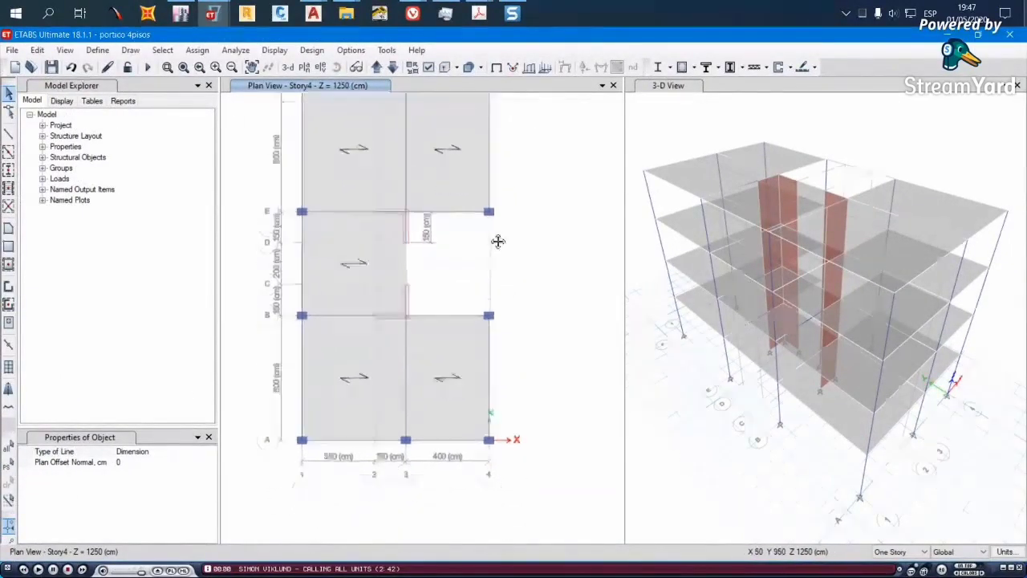
{"action": "scroll", "coordinate": [498, 238], "scroll_direction": "down", "scroll_amount": 4}
{"action": "scroll", "coordinate": [488, 259], "scroll_direction": "up", "scroll_amount": 3}
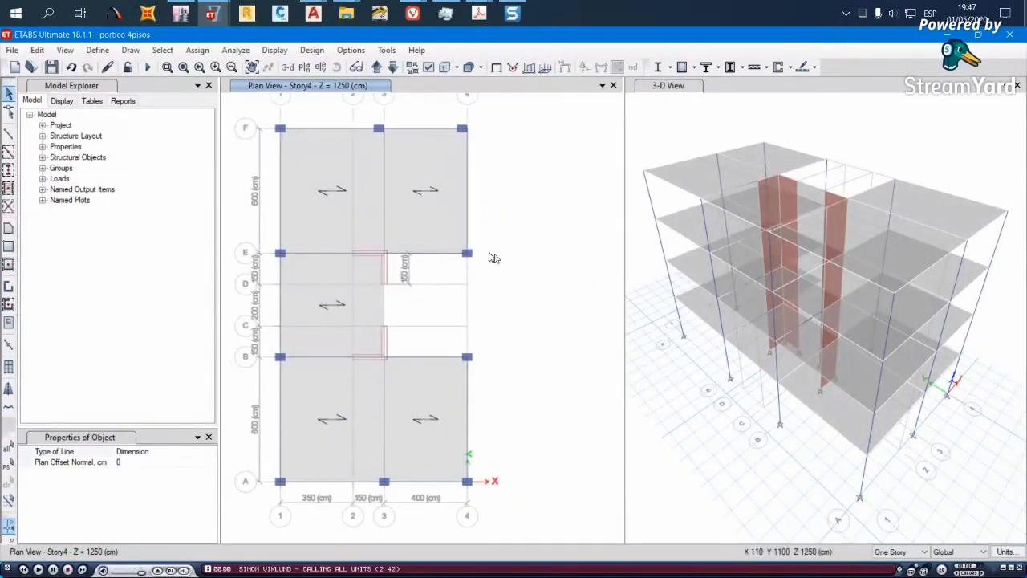
{"action": "left_click", "coordinate": [98, 50]}
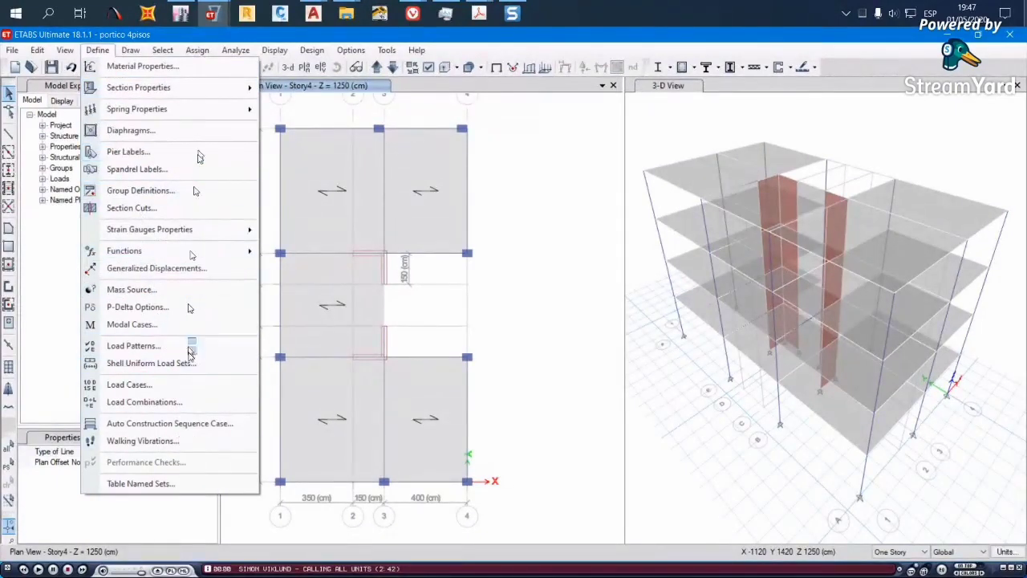
{"action": "left_click", "coordinate": [518, 254]}
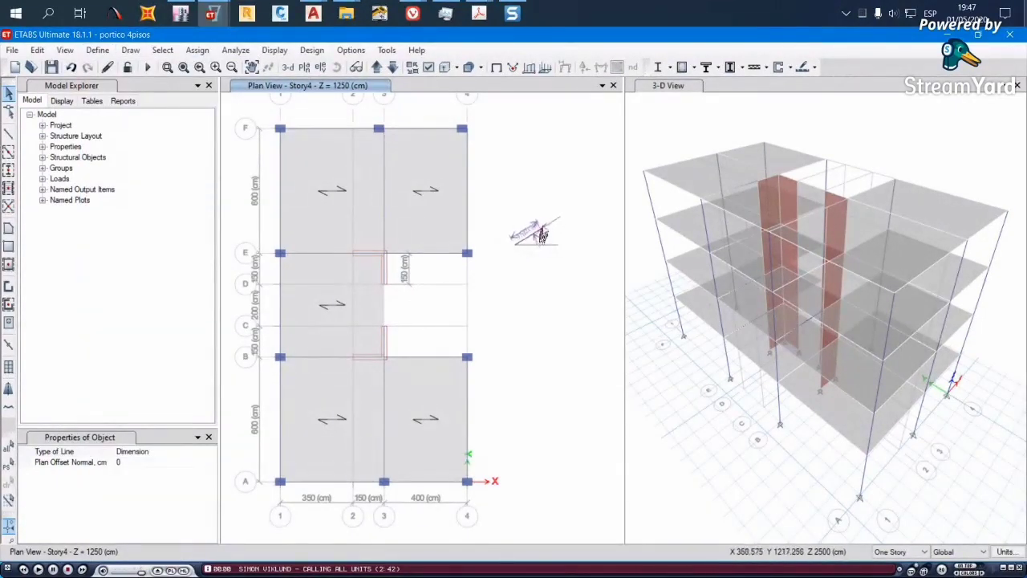
{"action": "key", "text": "Delete"}
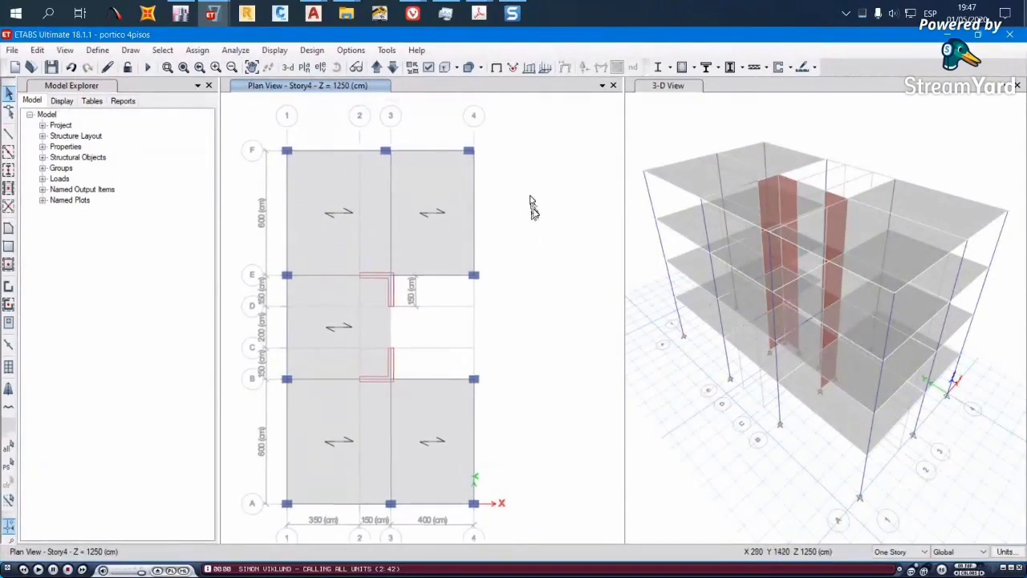
Switch to ETABS 2016 and open the model 05 SISMO 2.EDB from the edb ejemplo folder inside ETABS DEMO
{"action": "left_click", "coordinate": [181, 14]}
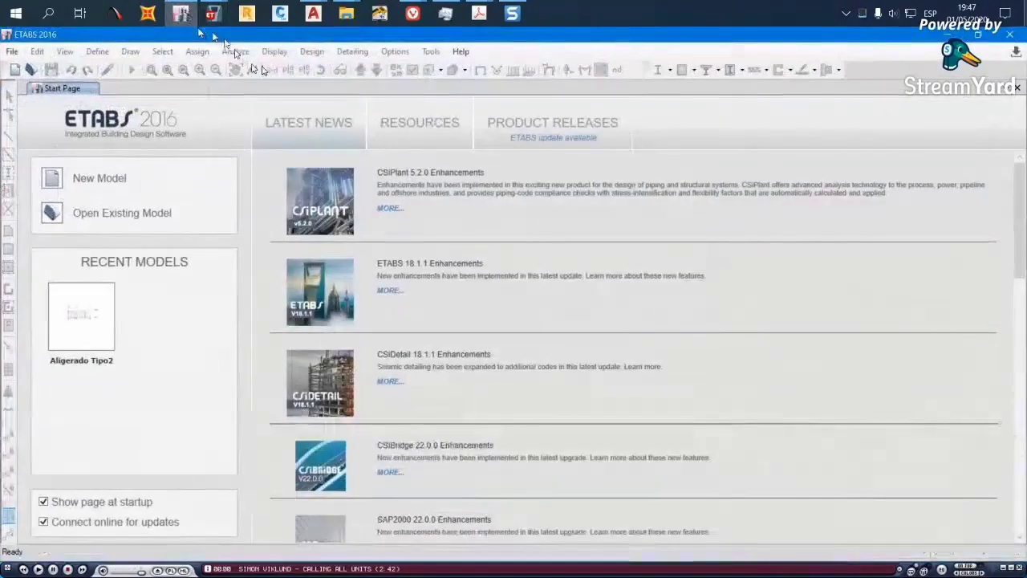
{"action": "left_click", "coordinate": [102, 214]}
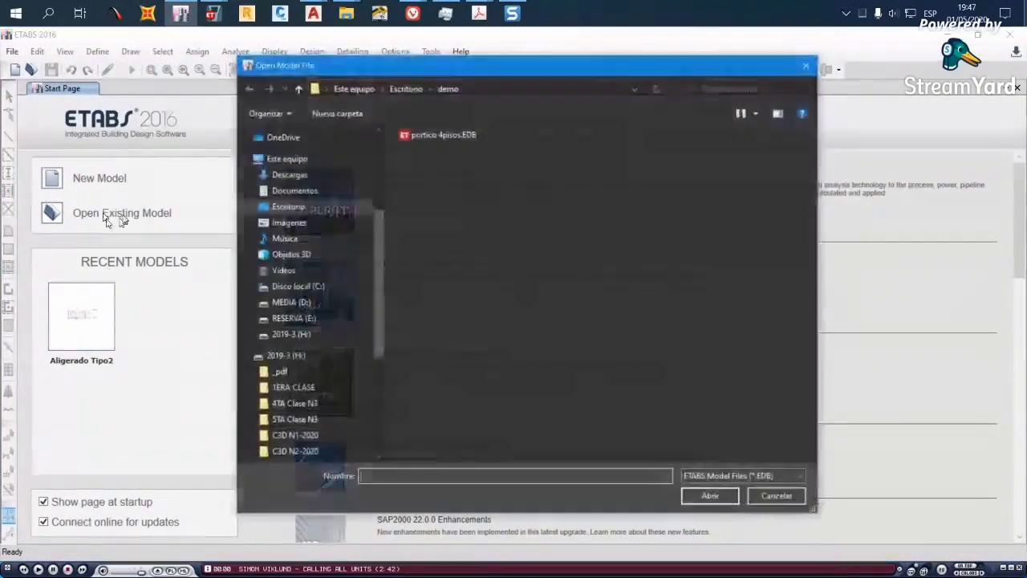
{"action": "left_click", "coordinate": [404, 89]}
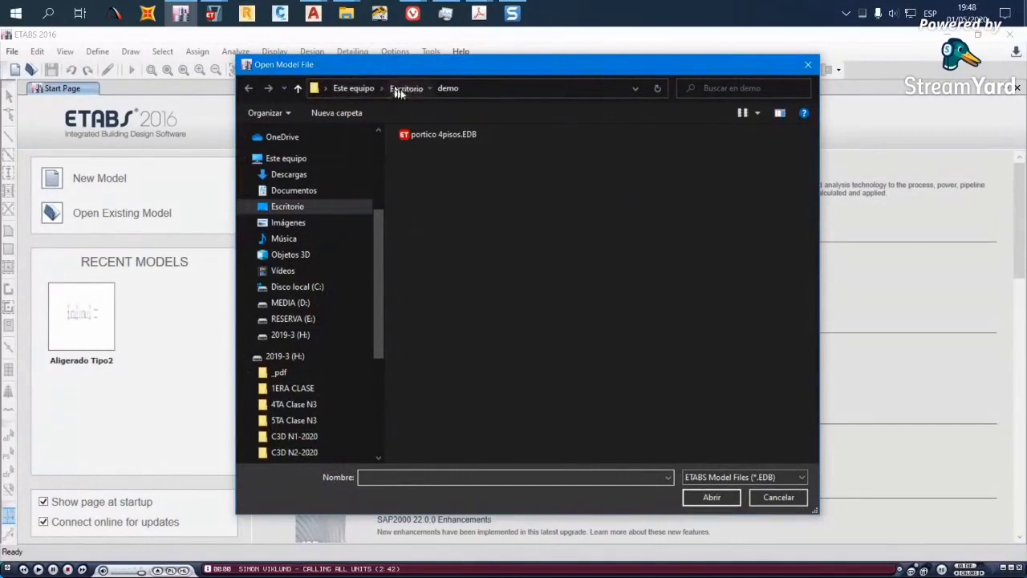
{"action": "double_click", "coordinate": [448, 168]}
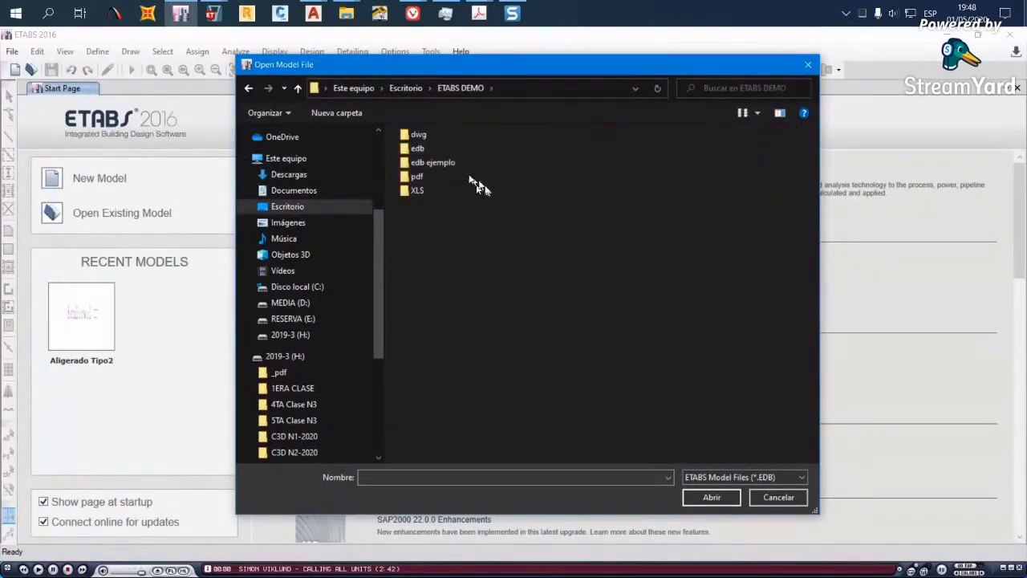
{"action": "double_click", "coordinate": [448, 164]}
{"action": "left_click", "coordinate": [440, 206]}
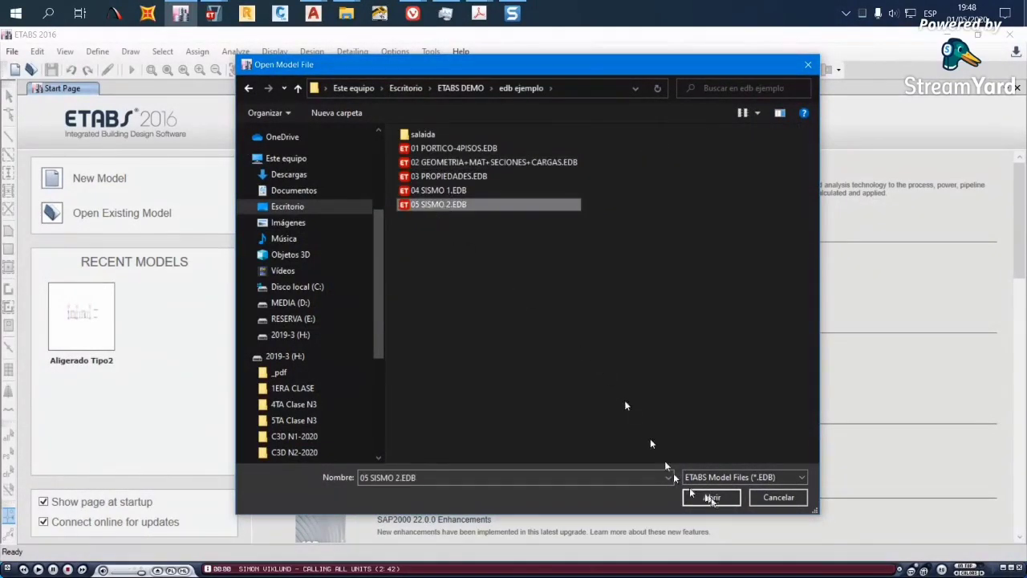
{"action": "left_click", "coordinate": [712, 499]}
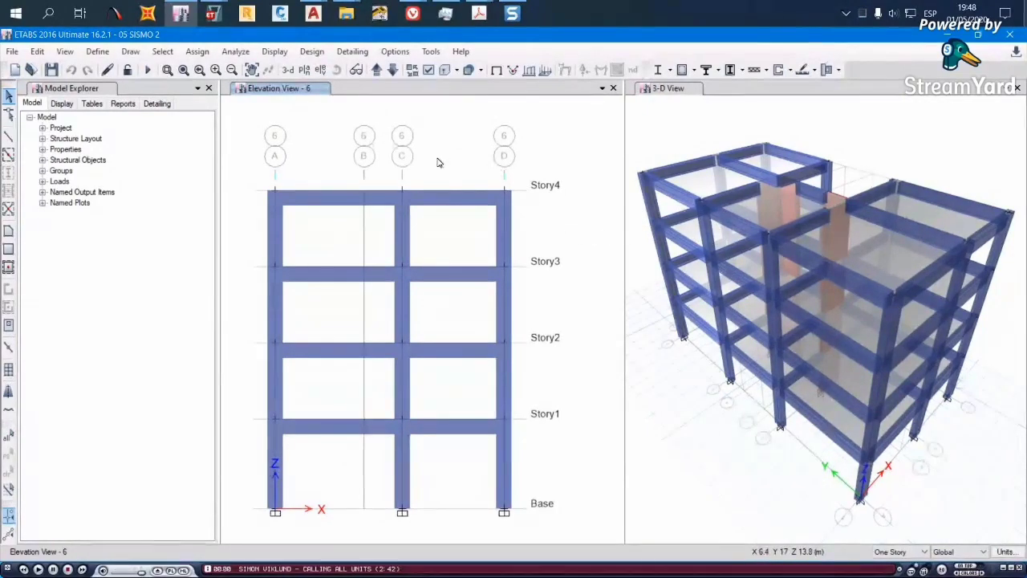
Run the analysis of the model and bring up the selection of tables to show
{"action": "key", "text": "F5"}
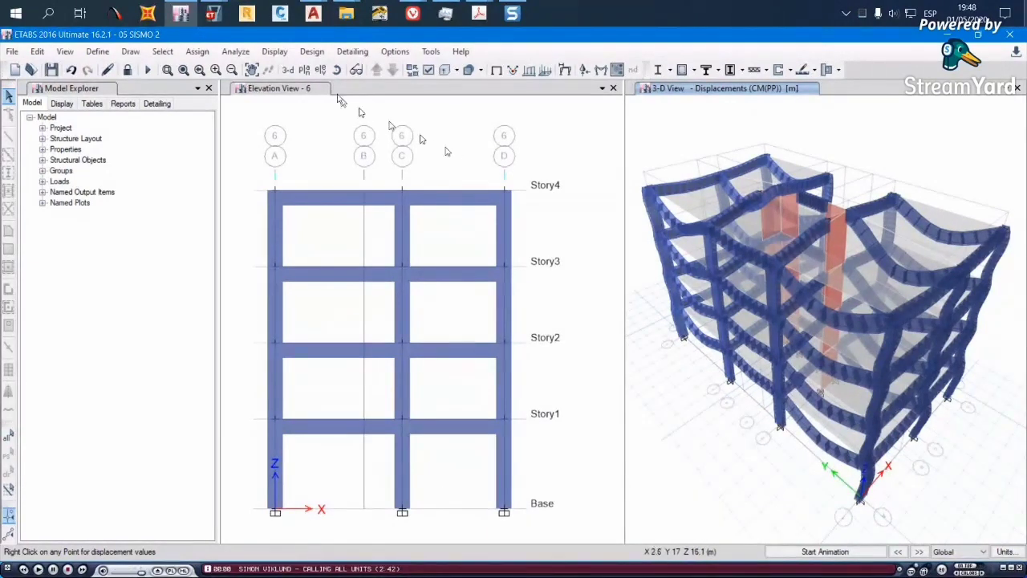
{"action": "left_click", "coordinate": [276, 54]}
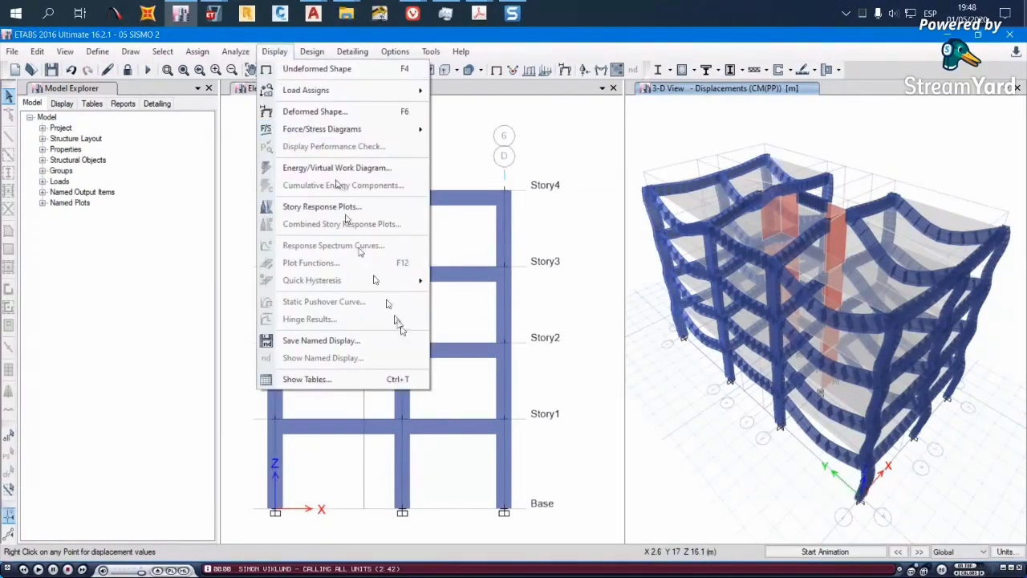
{"action": "left_click", "coordinate": [368, 383]}
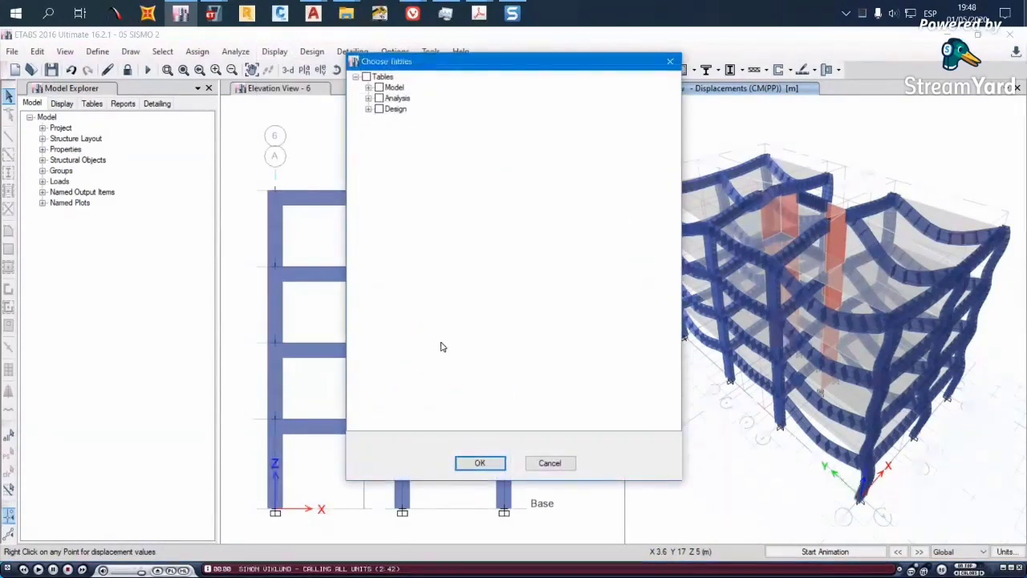
Show the Story Forces table from the Structure Results of the analysis
{"action": "left_click_drag", "start_coordinate": [478, 72], "coordinate": [446, 80]}
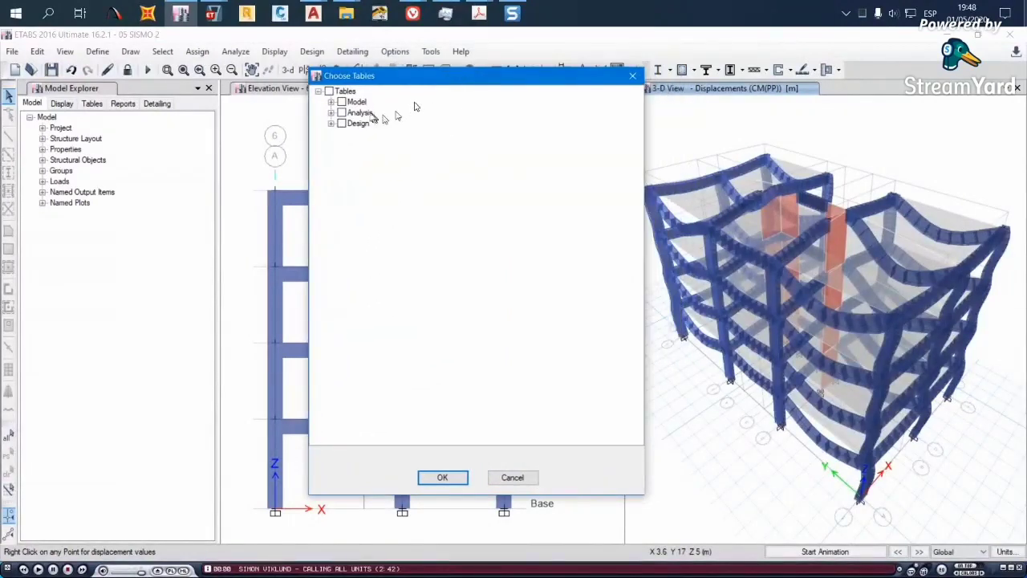
{"action": "left_click", "coordinate": [331, 113]}
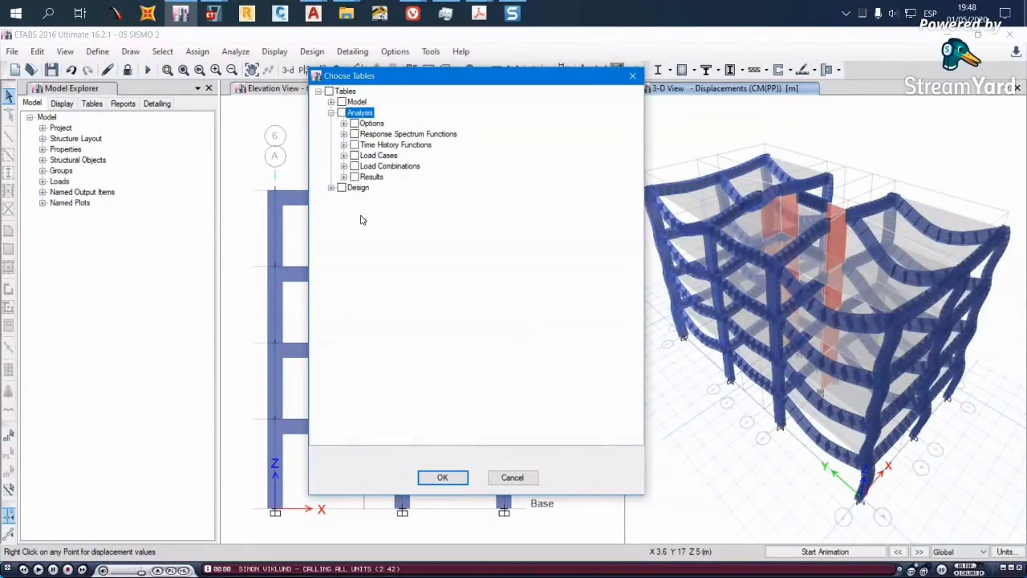
{"action": "left_click", "coordinate": [343, 177]}
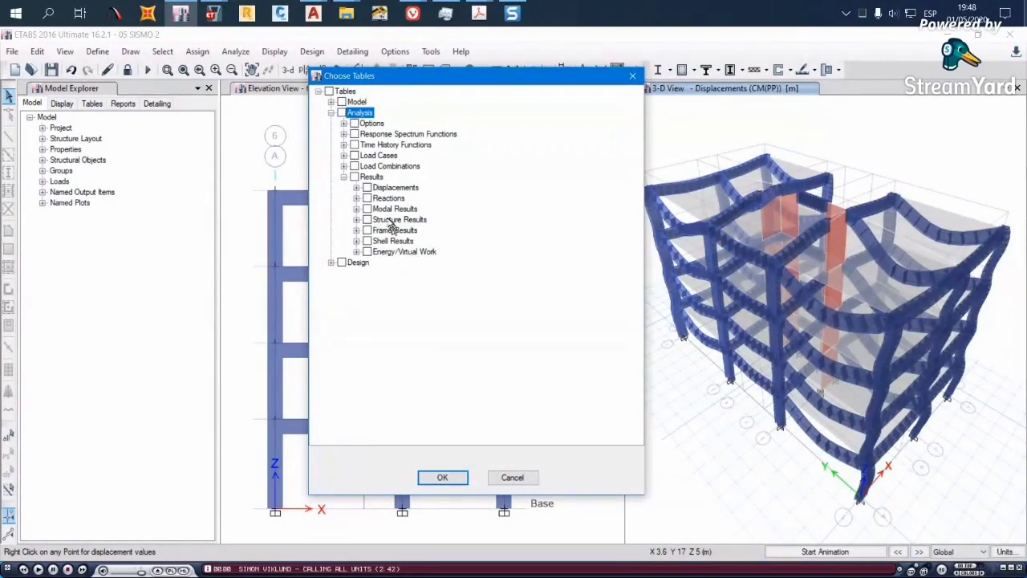
{"action": "left_click", "coordinate": [356, 219]}
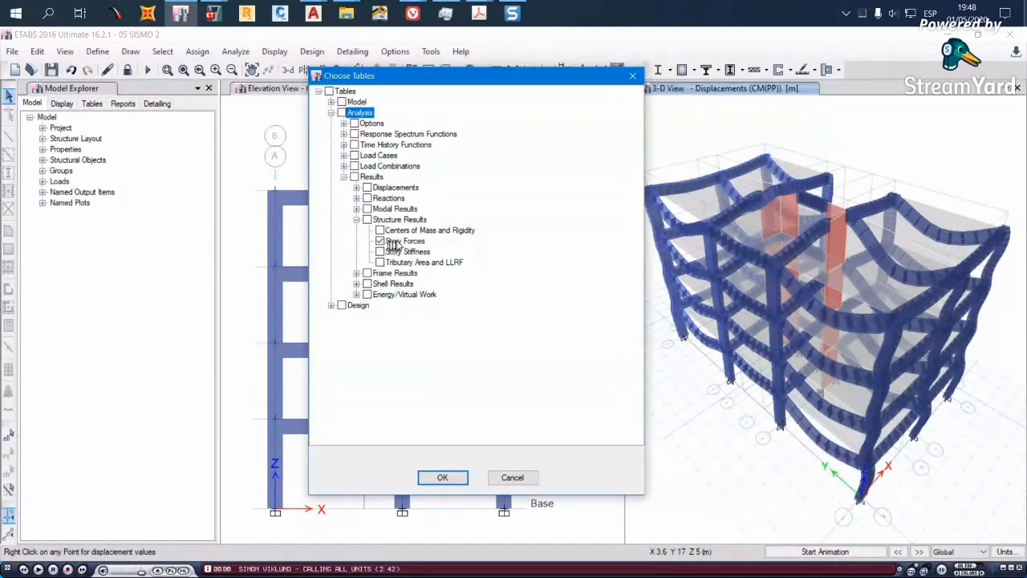
{"action": "left_click", "coordinate": [393, 242]}
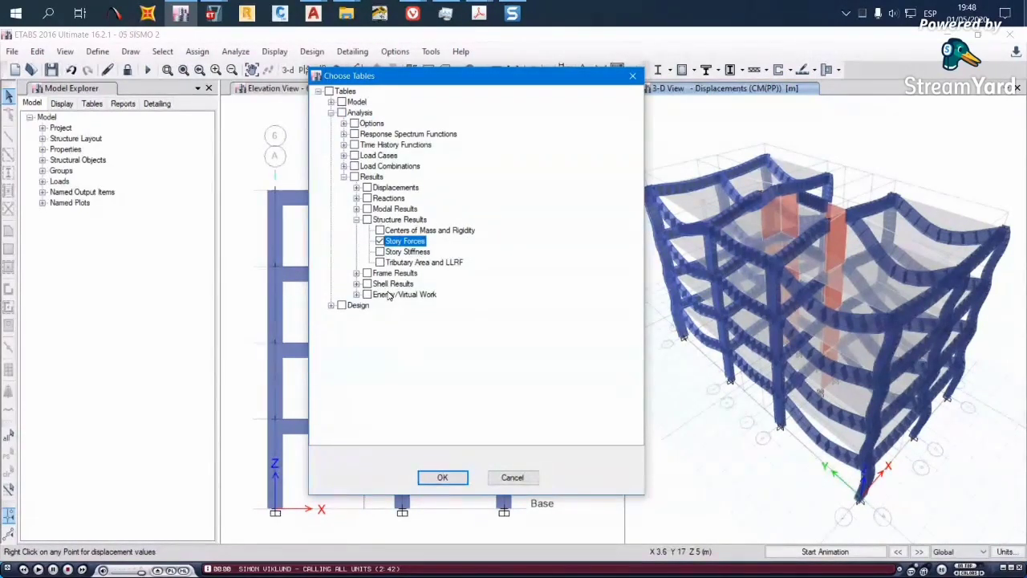
{"action": "left_click", "coordinate": [442, 478]}
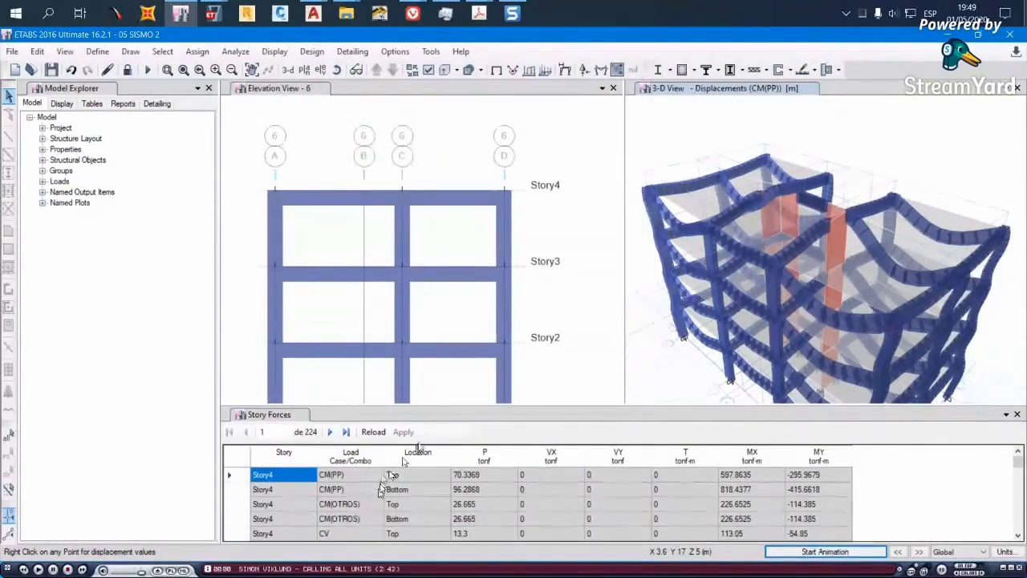
Enlarge the Story Forces table area and filter the Story column to Story1
{"action": "left_click_drag", "start_coordinate": [431, 404], "coordinate": [432, 363]}
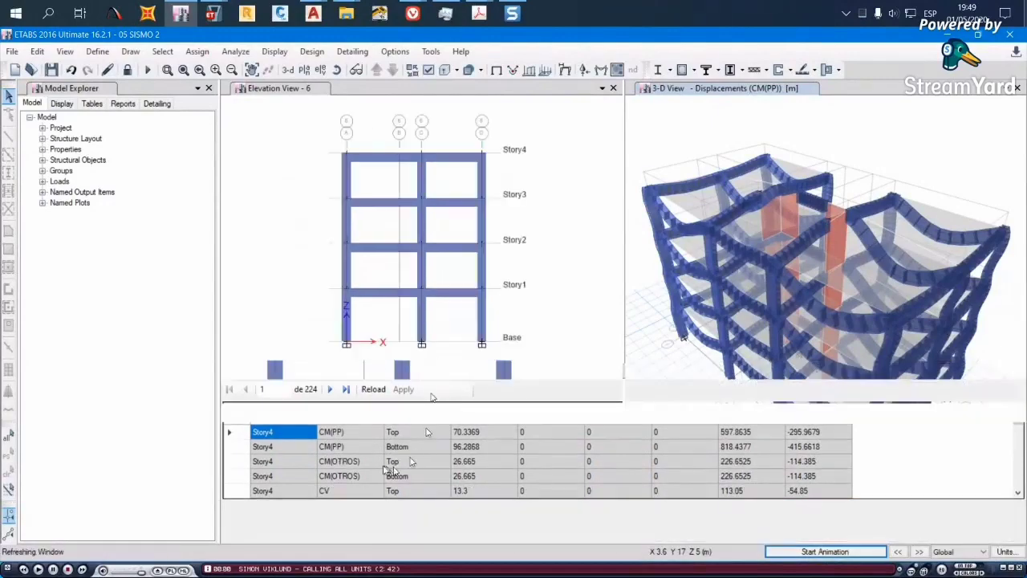
{"action": "scroll", "coordinate": [350, 510], "scroll_direction": "down", "scroll_amount": 15}
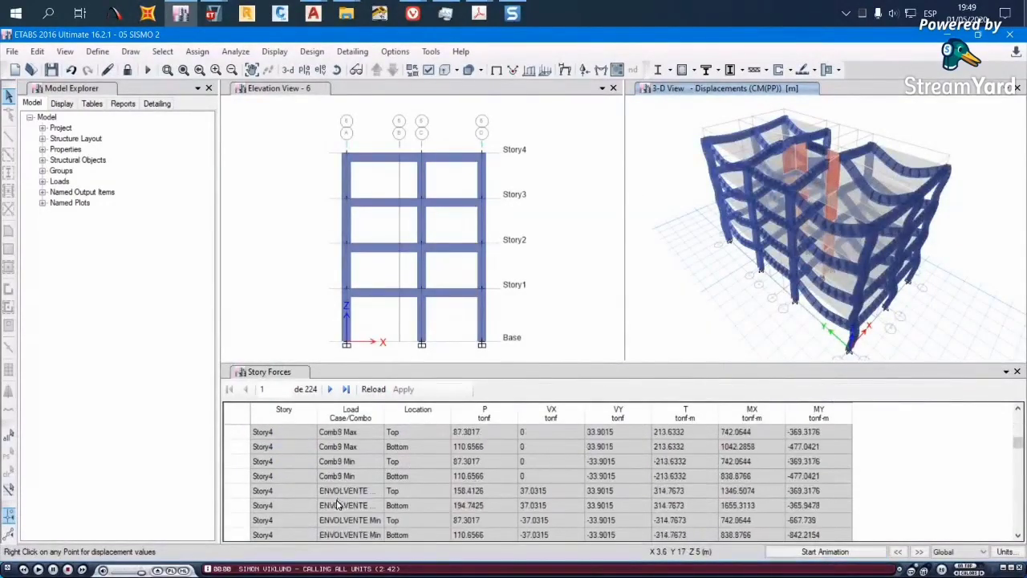
{"action": "scroll", "coordinate": [334, 516], "scroll_direction": "up", "scroll_amount": 20}
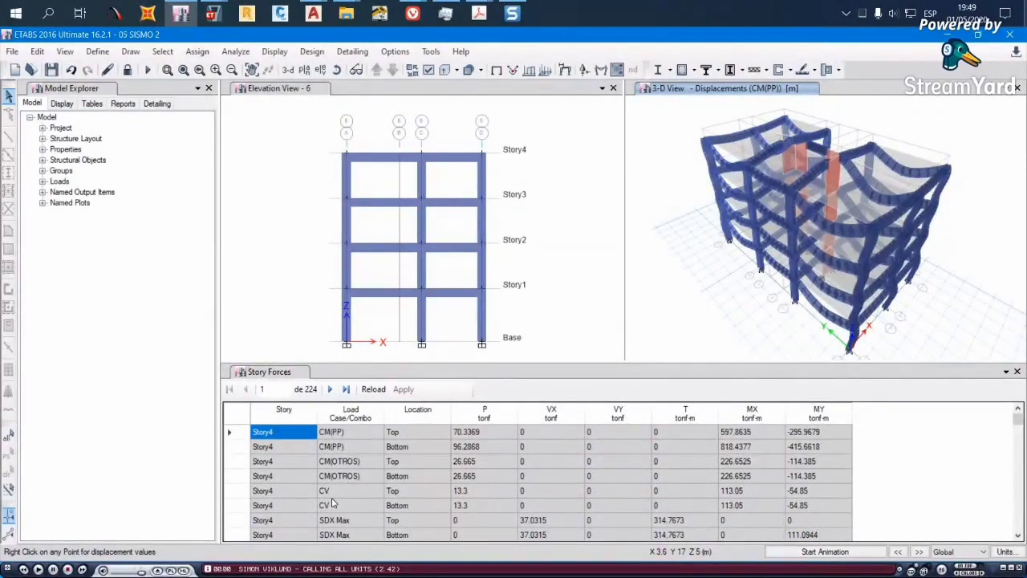
{"action": "left_click", "coordinate": [285, 411]}
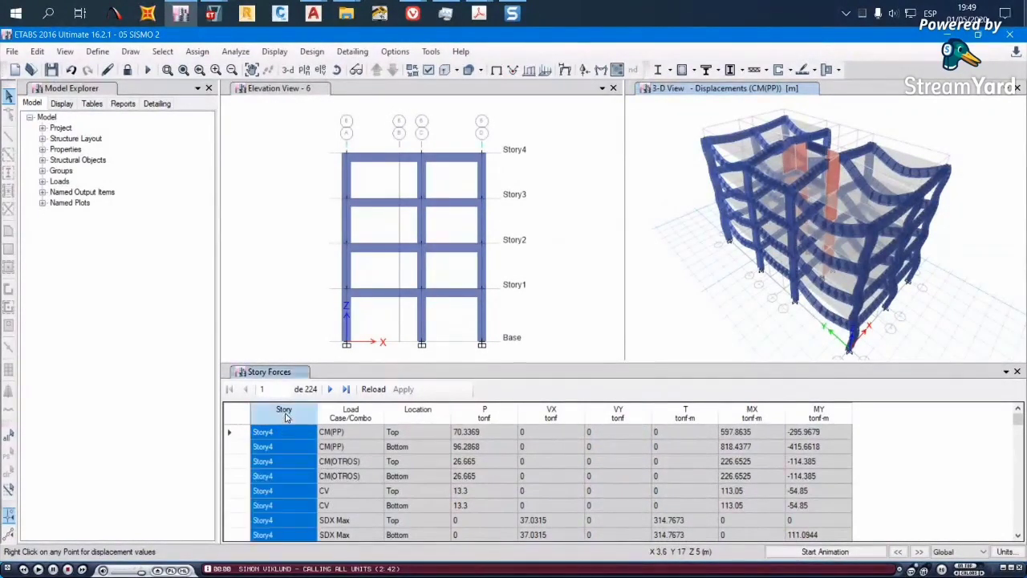
{"action": "right_click", "coordinate": [287, 415]}
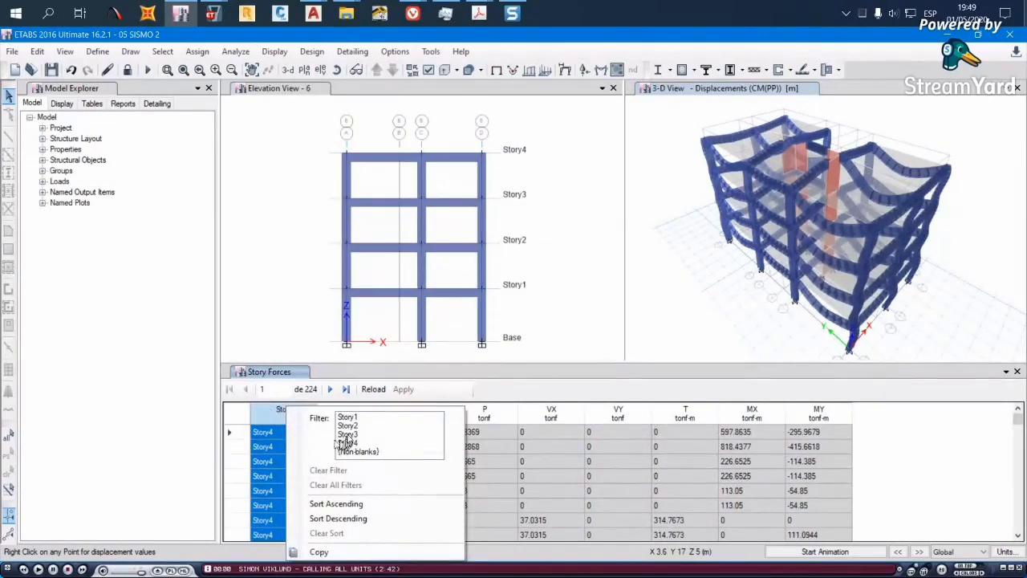
{"action": "left_click", "coordinate": [350, 418]}
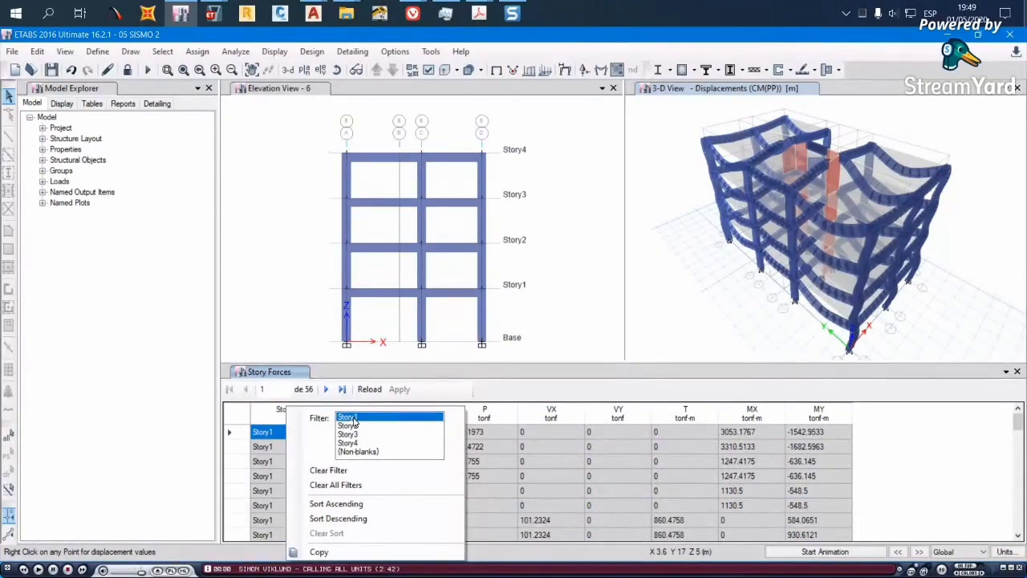
{"action": "left_click", "coordinate": [630, 491]}
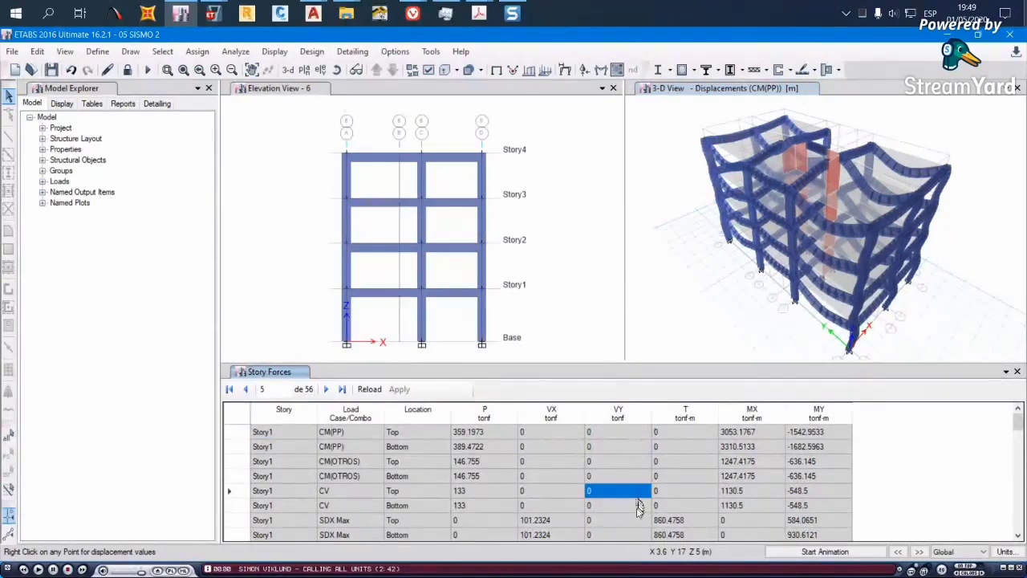
Filter the Load Case/Combo column of the Story Forces table to SDX Max
{"action": "left_click", "coordinate": [361, 421]}
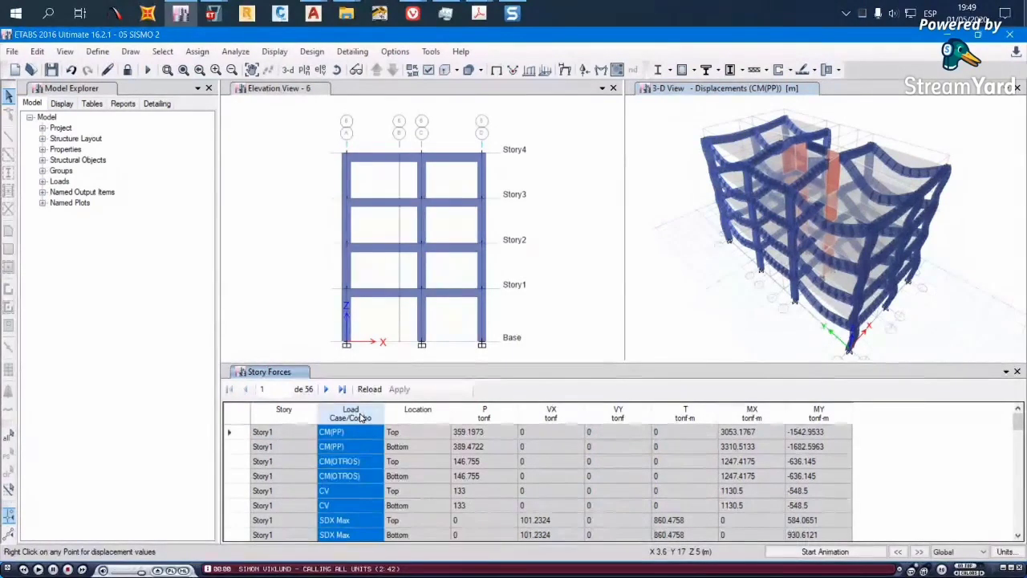
{"action": "right_click", "coordinate": [359, 420]}
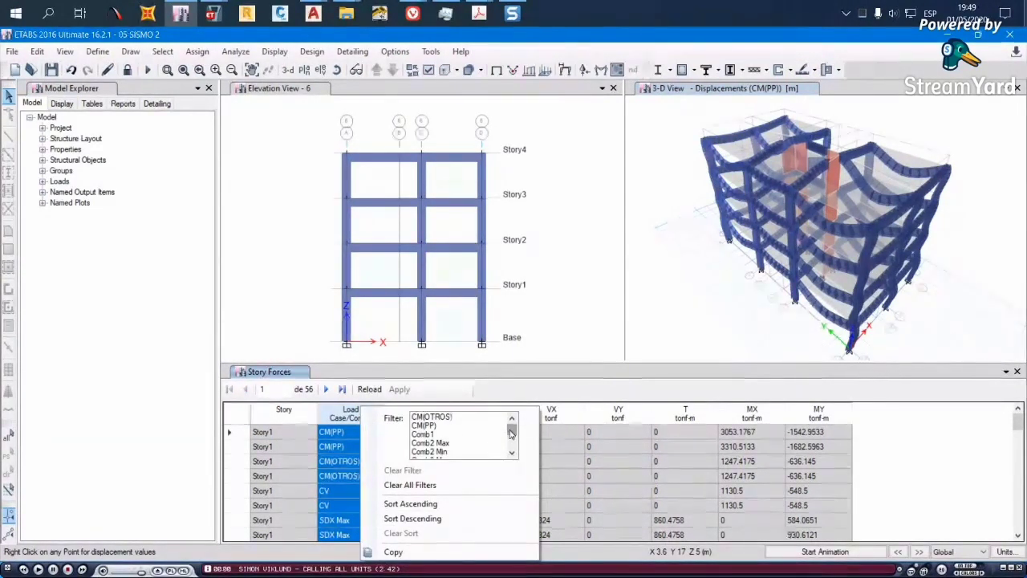
{"action": "left_click_drag", "start_coordinate": [512, 434], "coordinate": [513, 446]}
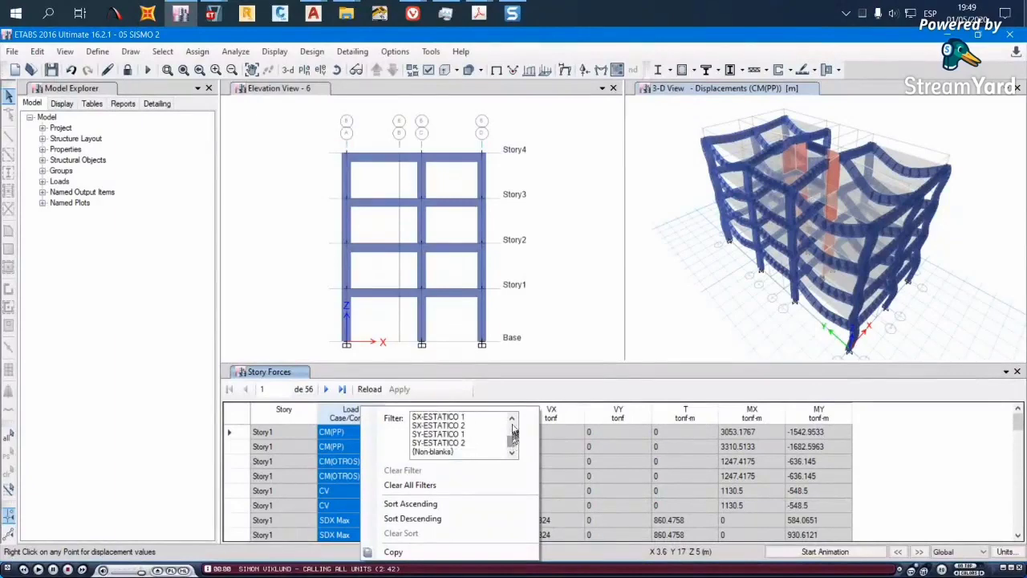
{"action": "scroll", "coordinate": [513, 431], "scroll_direction": "up", "scroll_amount": 4}
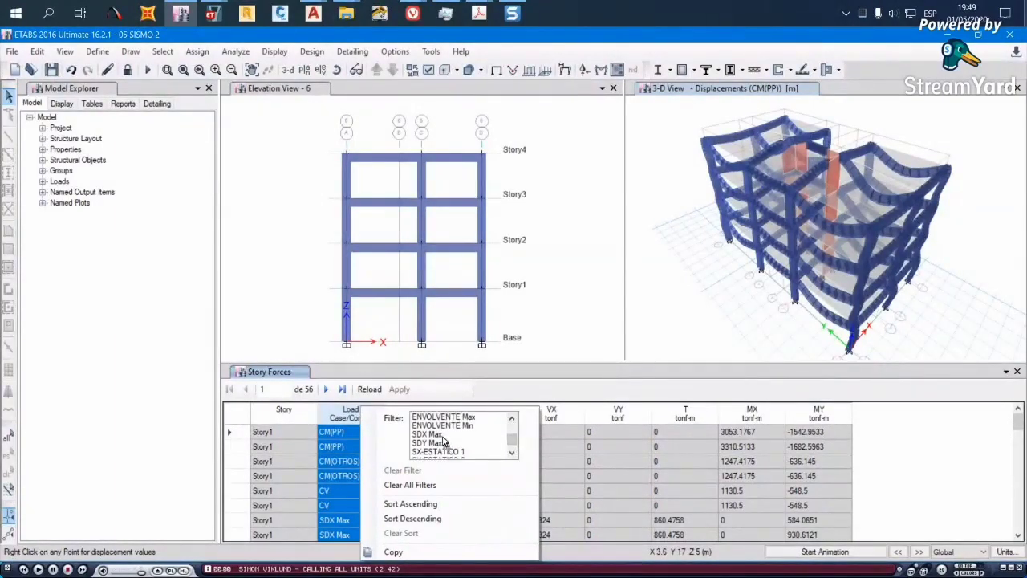
{"action": "left_click", "coordinate": [442, 435]}
{"action": "left_click", "coordinate": [610, 446]}
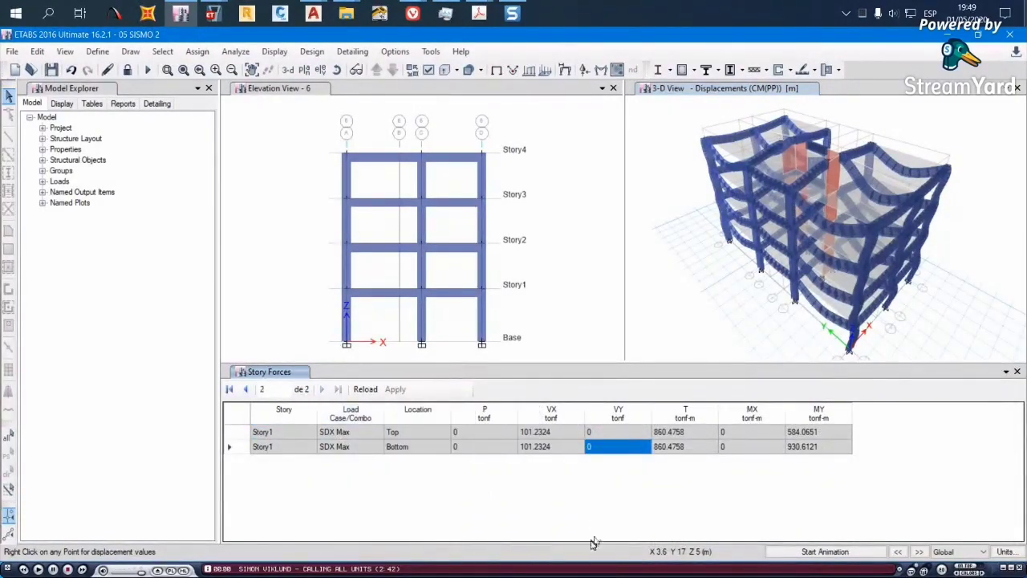
Filter the Location column of the Story Forces table to Bottom and select the VX value of the remaining row
{"action": "left_click", "coordinate": [417, 411]}
{"action": "right_click", "coordinate": [433, 409]}
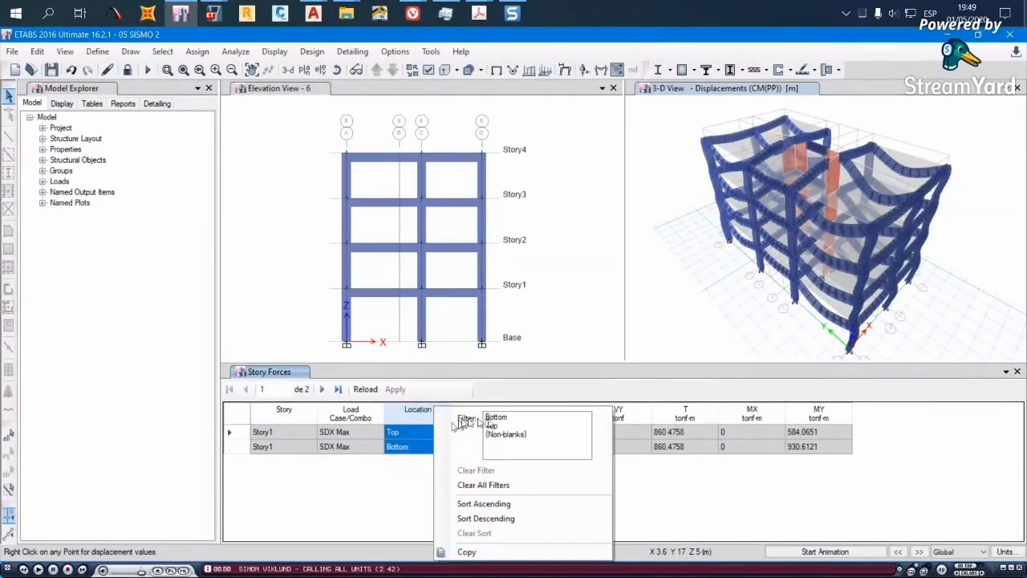
{"action": "left_click", "coordinate": [498, 417]}
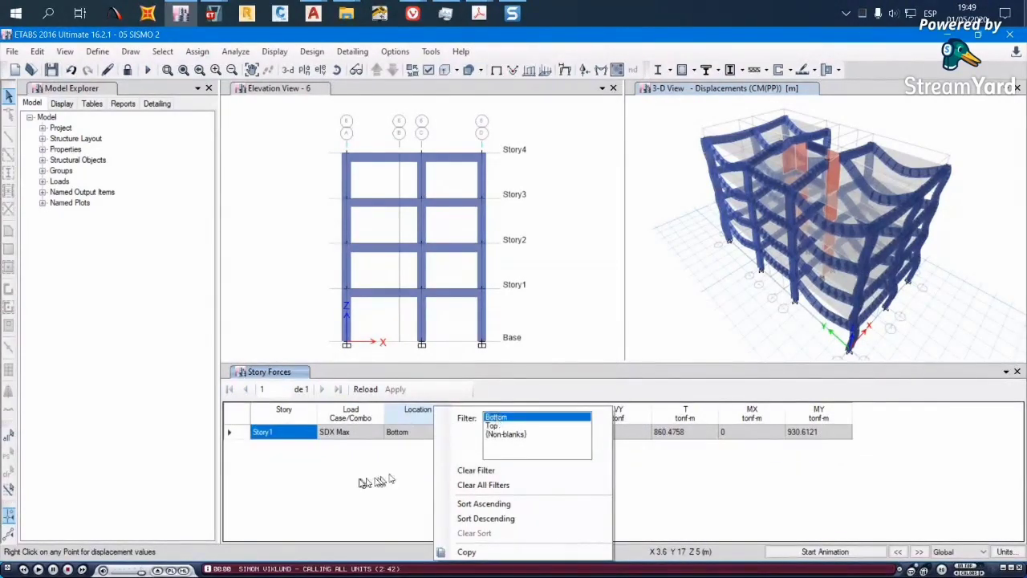
{"action": "left_click", "coordinate": [550, 435]}
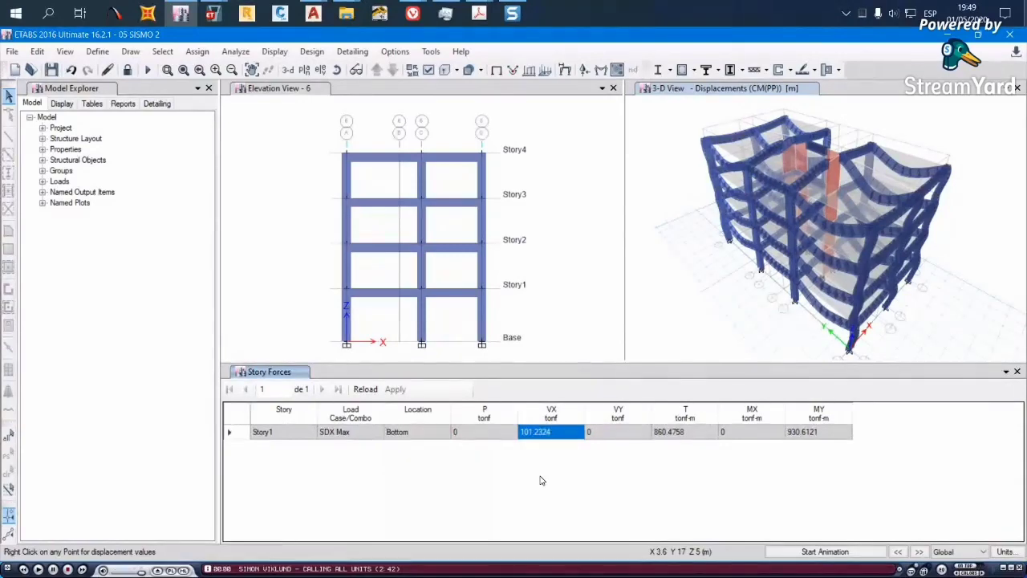
Show the Story Drifts table from the Displacements results of the analysis
{"action": "key", "text": "ctrl+t"}
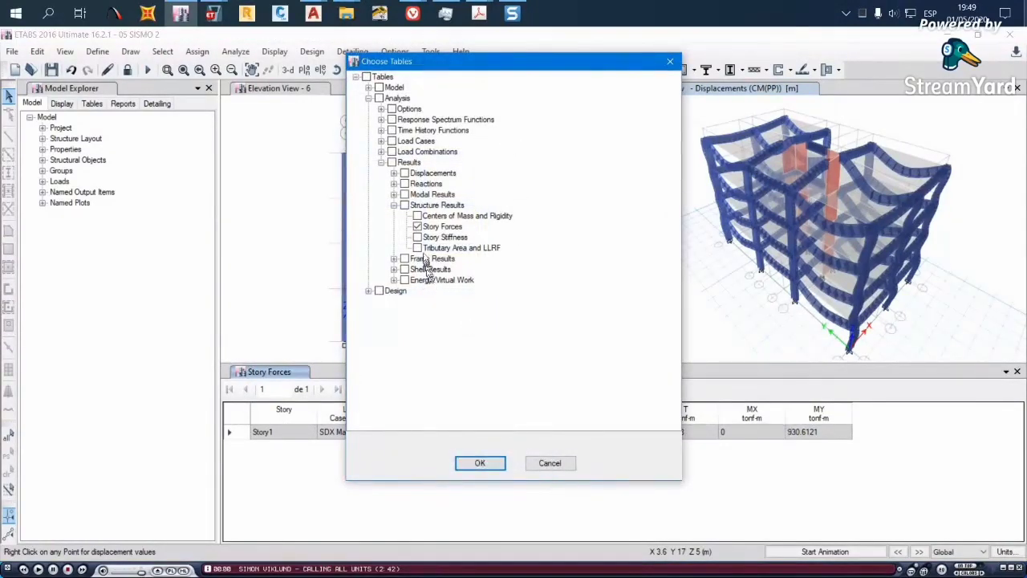
{"action": "left_click", "coordinate": [394, 173]}
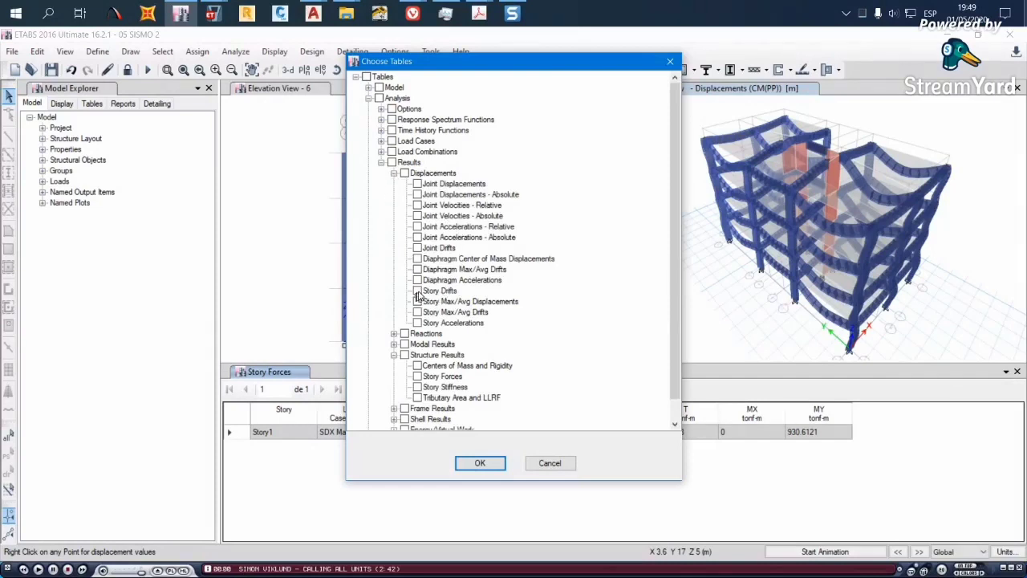
{"action": "left_click", "coordinate": [441, 293]}
{"action": "left_click", "coordinate": [481, 462]}
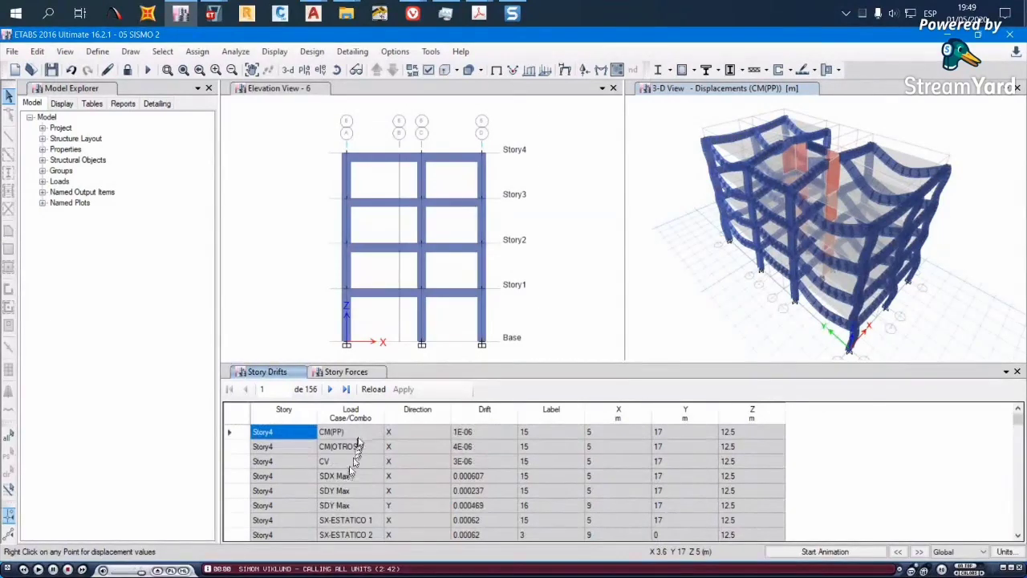
Filter the Load Case/Combo column of the Story Drifts table to SDX Max
{"action": "left_click", "coordinate": [353, 413]}
{"action": "right_click", "coordinate": [361, 415]}
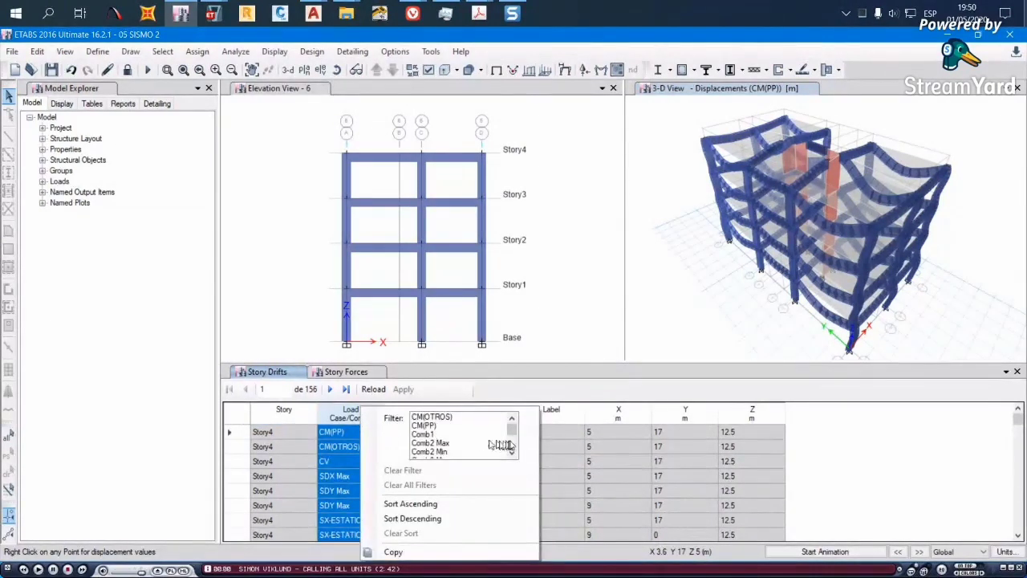
{"action": "left_click_drag", "start_coordinate": [513, 430], "coordinate": [513, 446]}
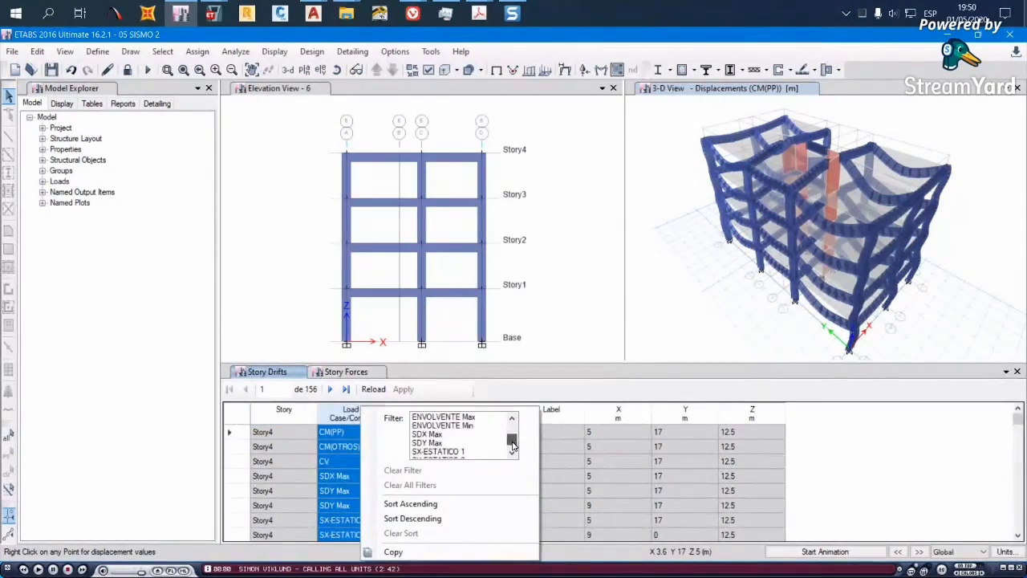
{"action": "left_click", "coordinate": [442, 434]}
{"action": "left_click", "coordinate": [618, 462]}
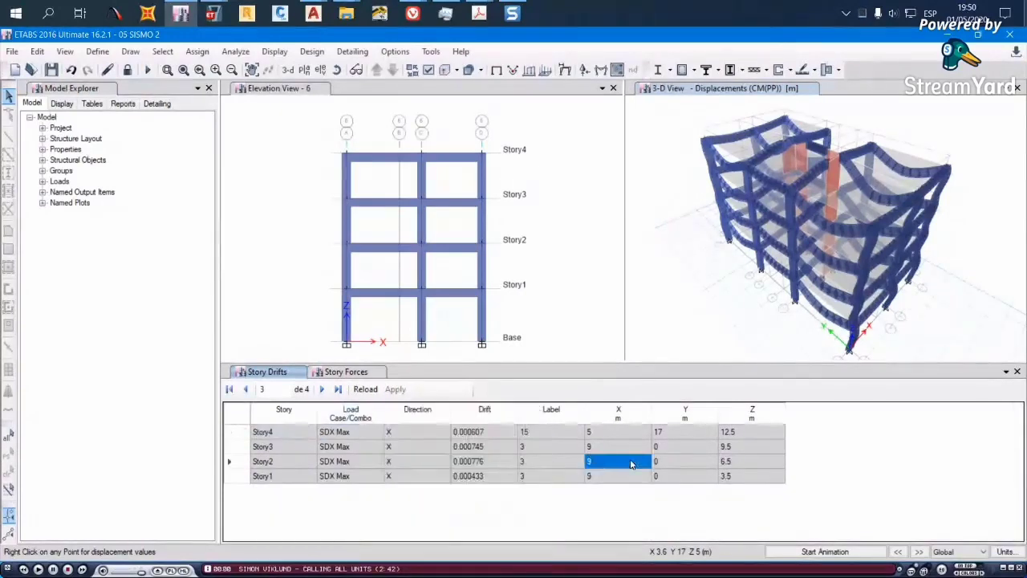
Check the filter choices of the Direction column, leave them unapplied, and select the Drift values of all four stories
{"action": "left_click", "coordinate": [418, 413]}
{"action": "right_click", "coordinate": [418, 416]}
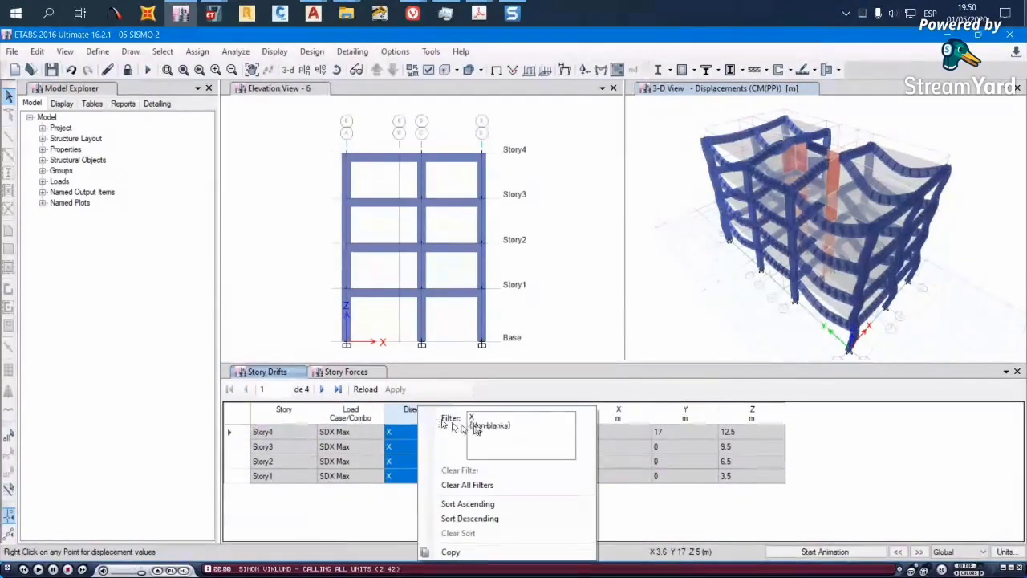
{"action": "left_click", "coordinate": [631, 461]}
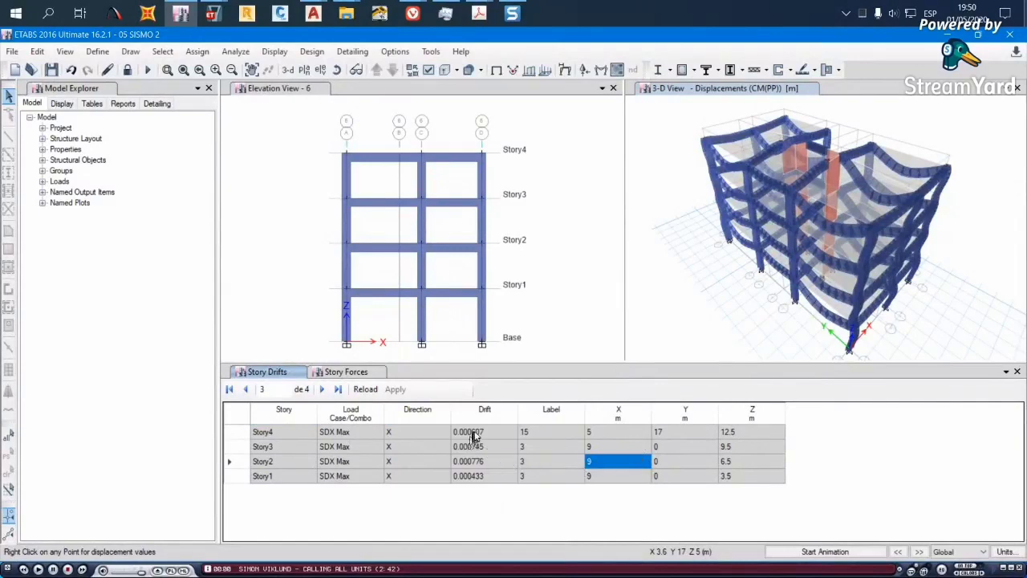
{"action": "left_click_drag", "start_coordinate": [470, 434], "coordinate": [486, 472]}
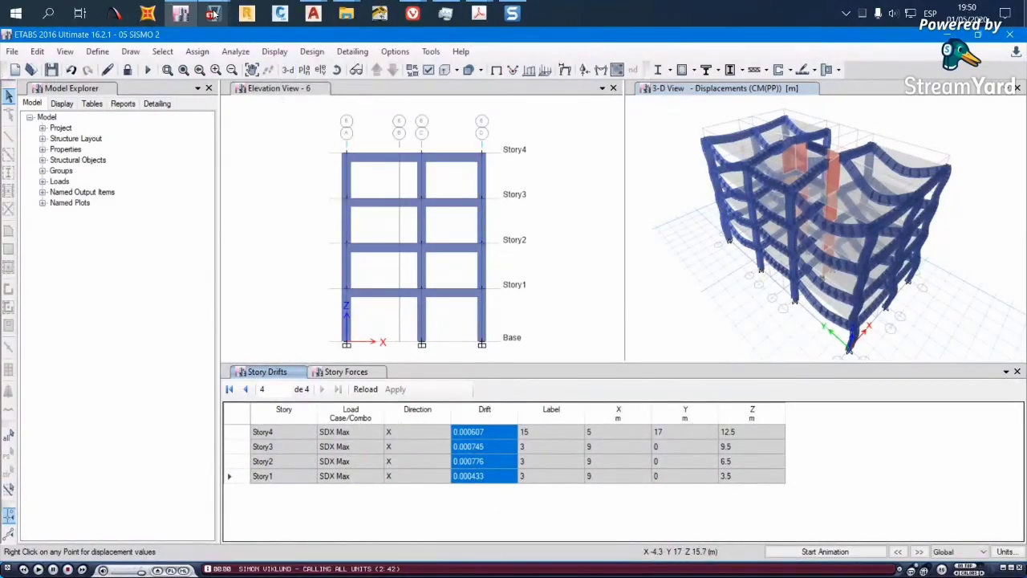
Switch to ETABS 18 and save and analyse the 05 SISMO 2 model
{"action": "left_click", "coordinate": [285, 76]}
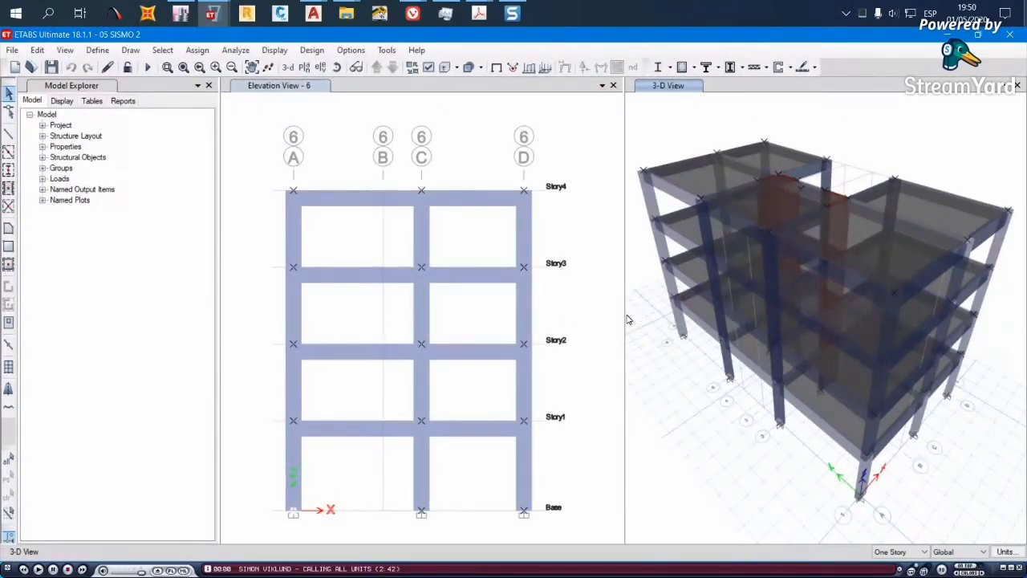
{"action": "key", "text": "ctrl+s"}
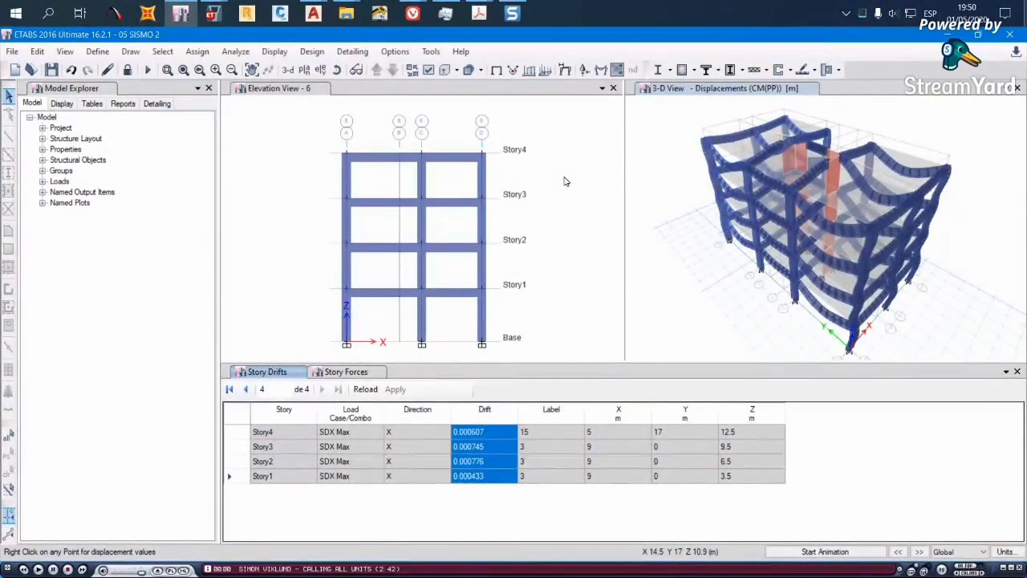
Reopen the table selection in ETABS 2016 and locate Story Drifts under the Displacements results of the analysis
{"action": "key", "text": "ctrl+t"}
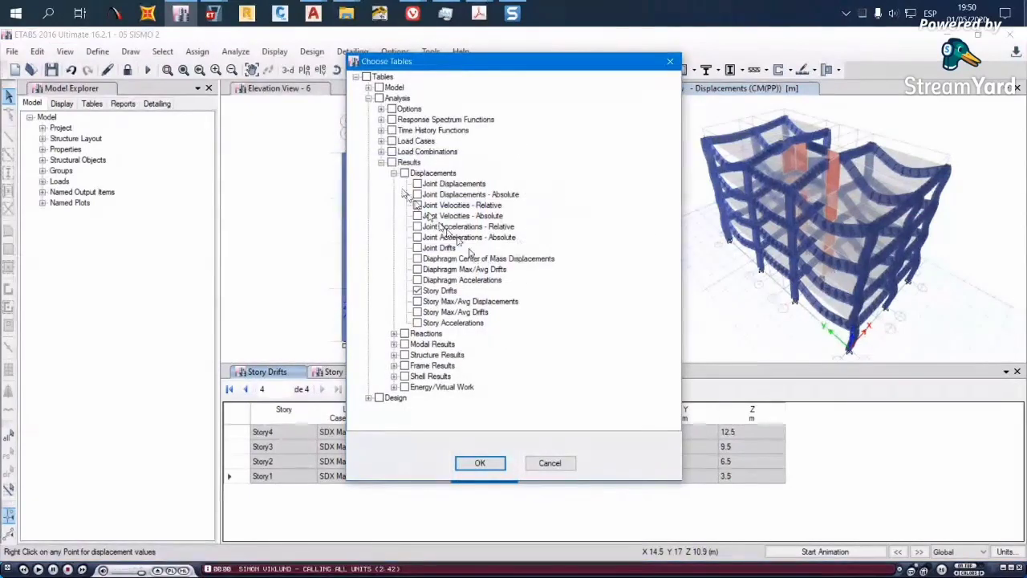
{"action": "left_click", "coordinate": [368, 98]}
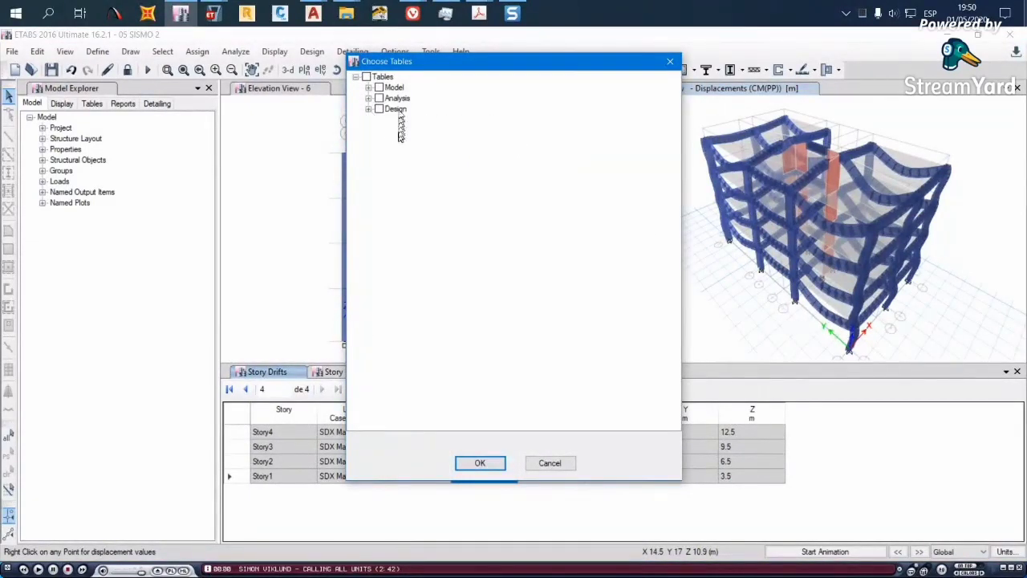
{"action": "left_click", "coordinate": [398, 98]}
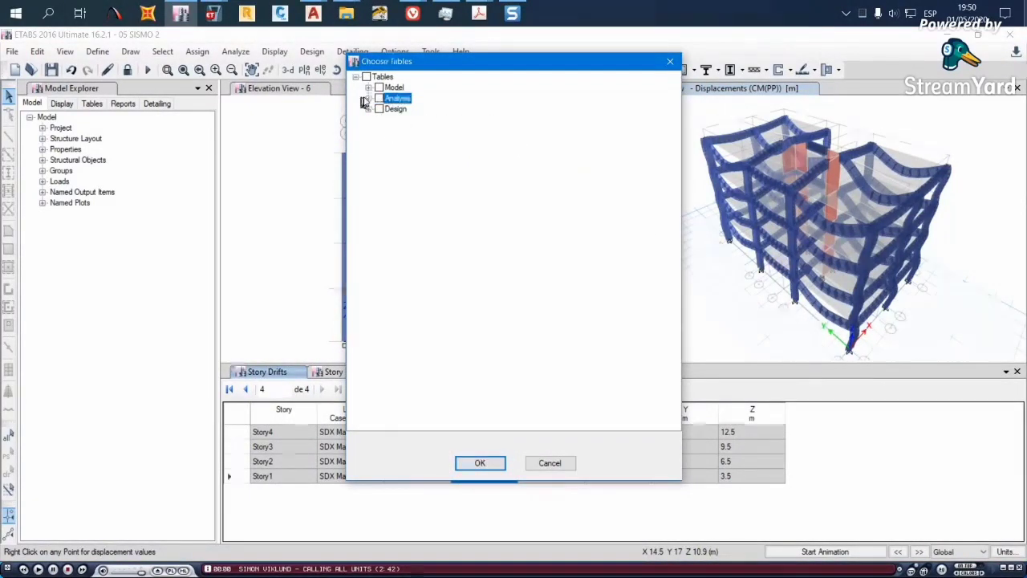
{"action": "left_click", "coordinate": [369, 98]}
{"action": "left_click", "coordinate": [410, 163]}
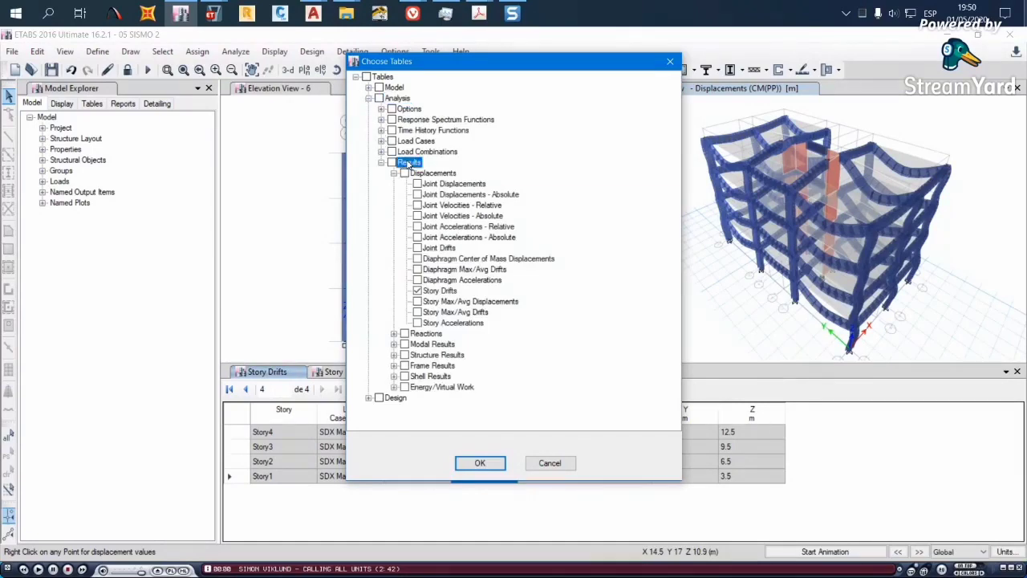
{"action": "left_click", "coordinate": [427, 173]}
{"action": "left_click", "coordinate": [450, 292]}
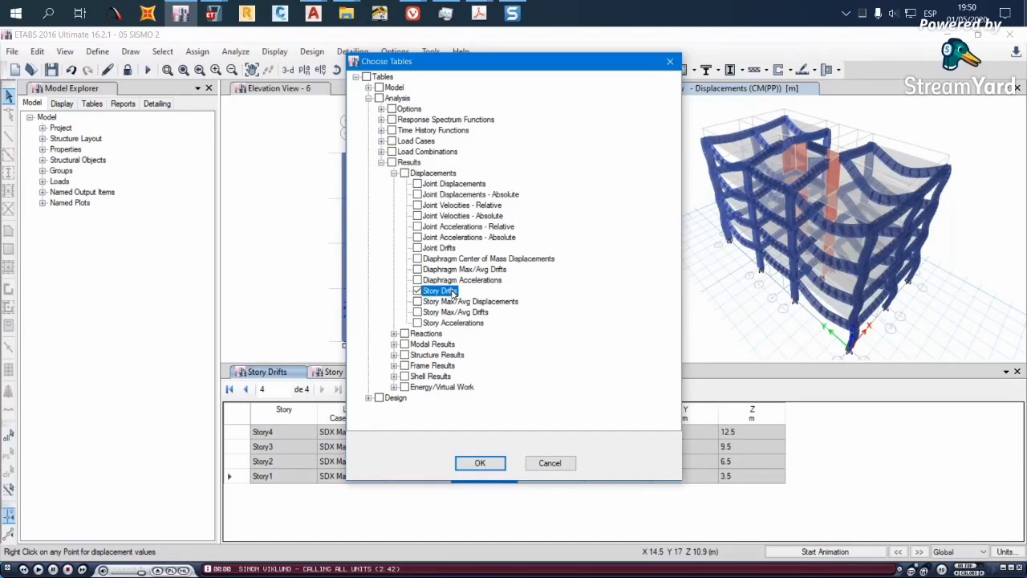
Collapse the Displacements group, select the Story Forces table under Structure Results, and confirm the selection
{"action": "left_click", "coordinate": [394, 174]}
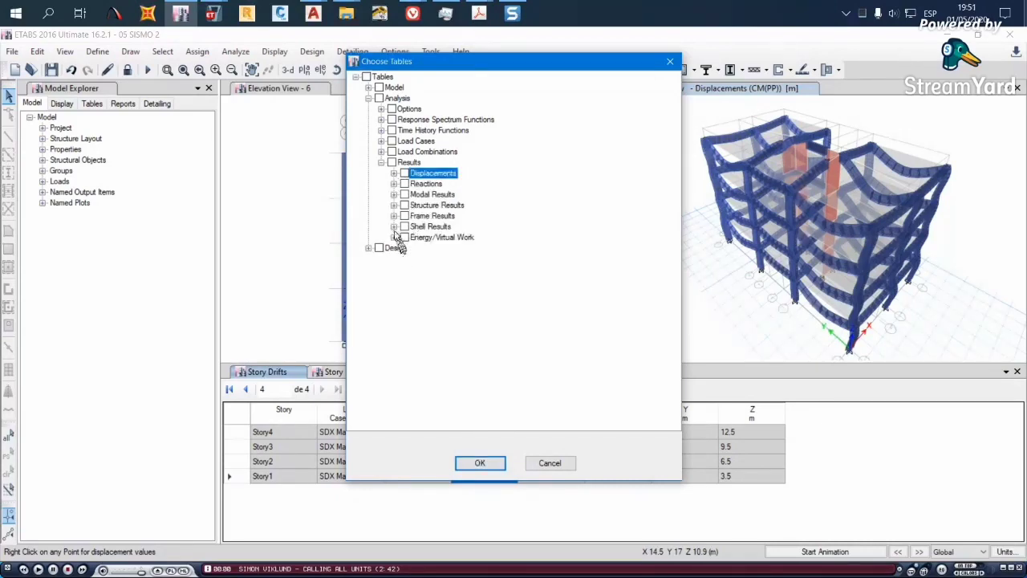
{"action": "left_click", "coordinate": [395, 206]}
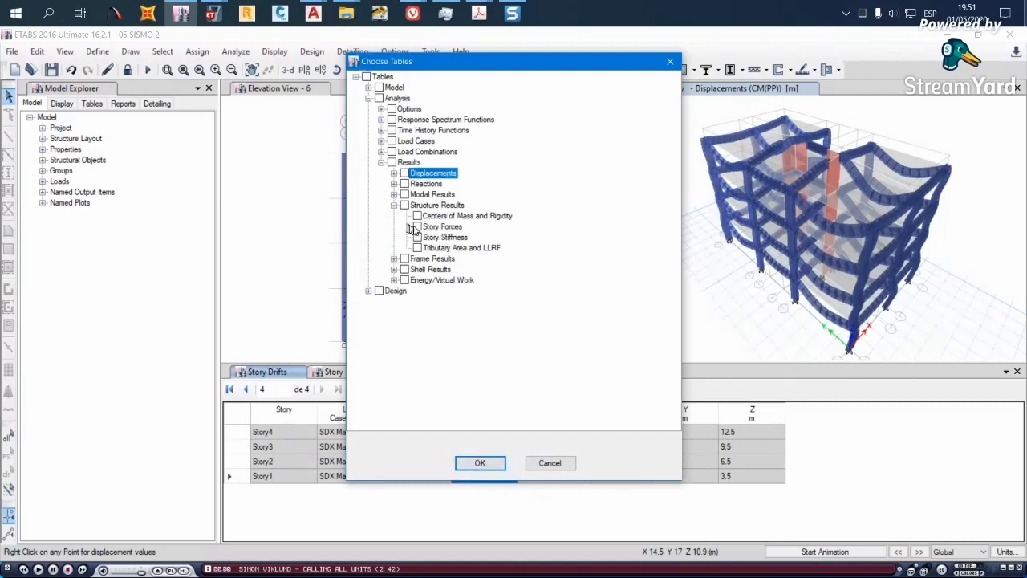
{"action": "left_click", "coordinate": [419, 228]}
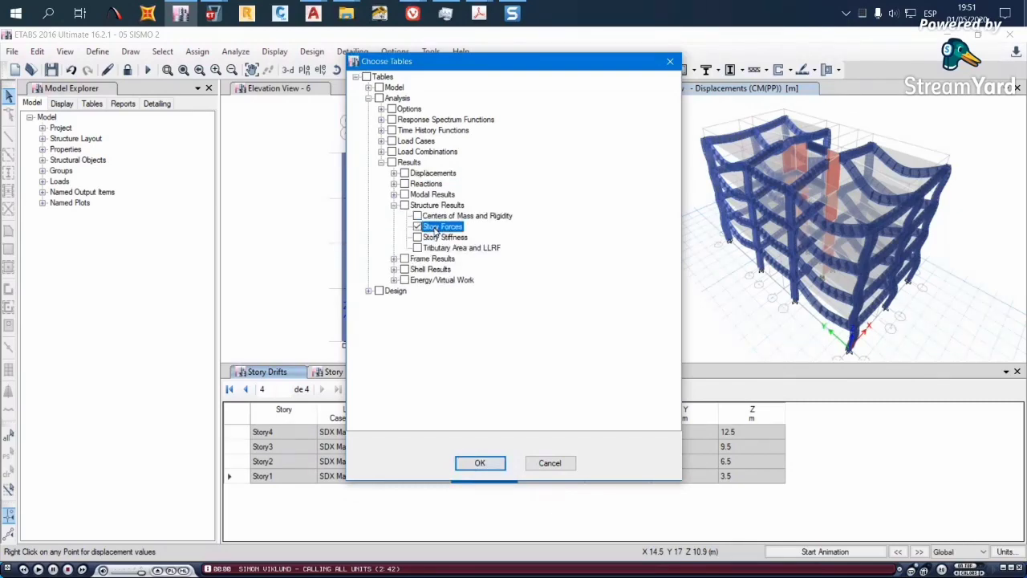
{"action": "key", "text": "Return"}
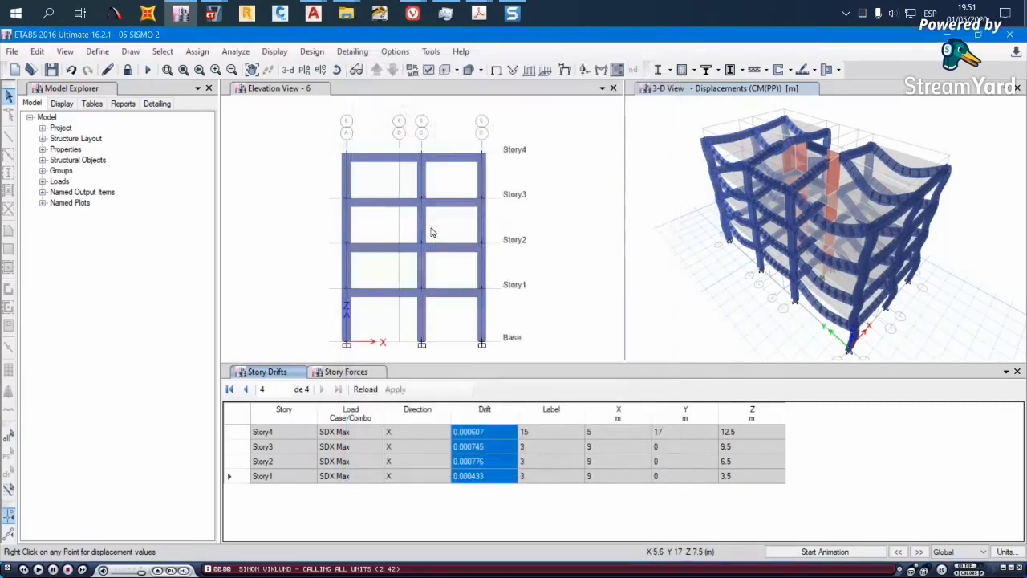
Switch to the 05 SISMO 2 model in ETABS 18 and bring up its selection of tables for display
{"action": "left_click", "coordinate": [212, 13]}
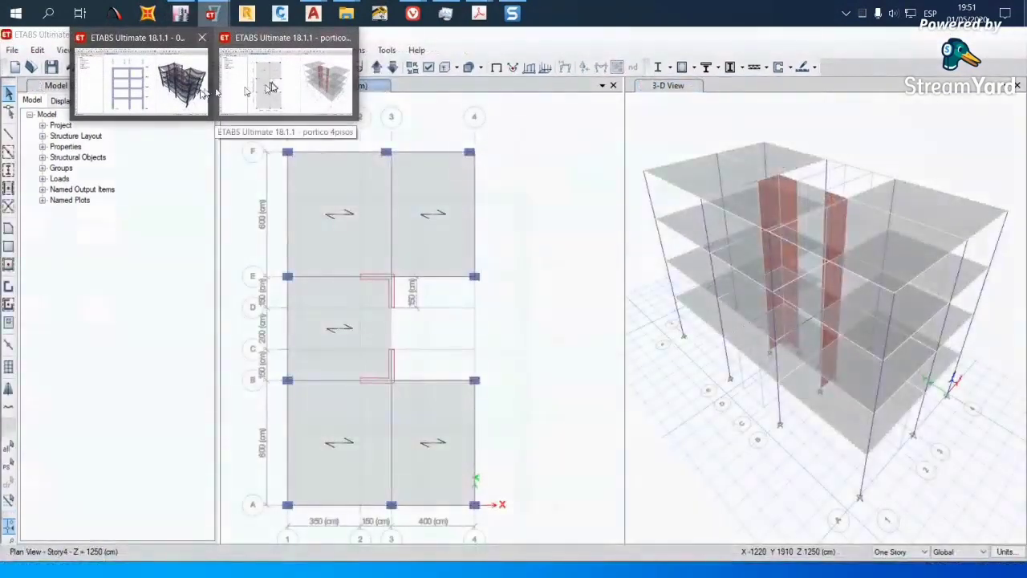
{"action": "left_click", "coordinate": [281, 85]}
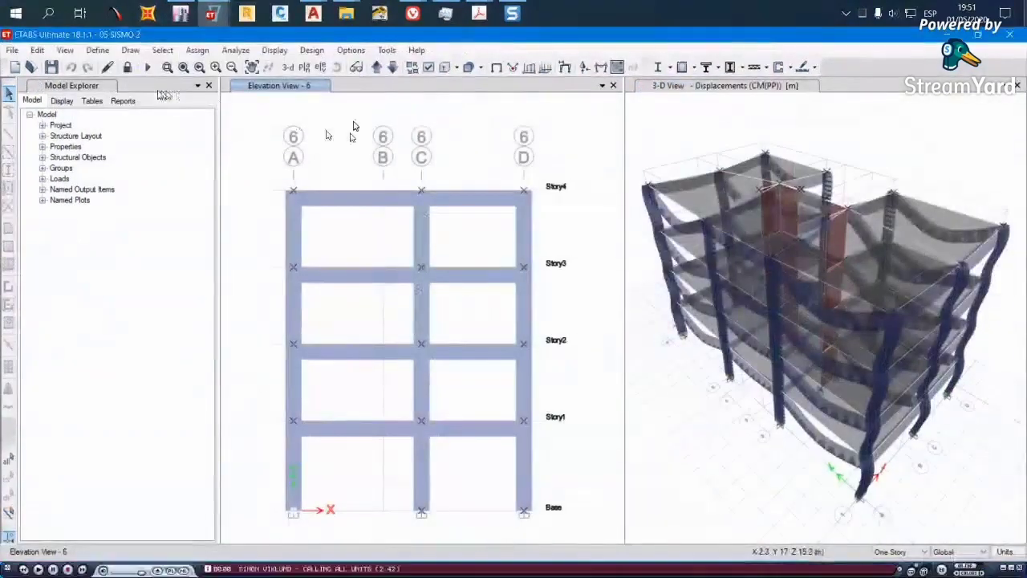
{"action": "left_click", "coordinate": [274, 49]}
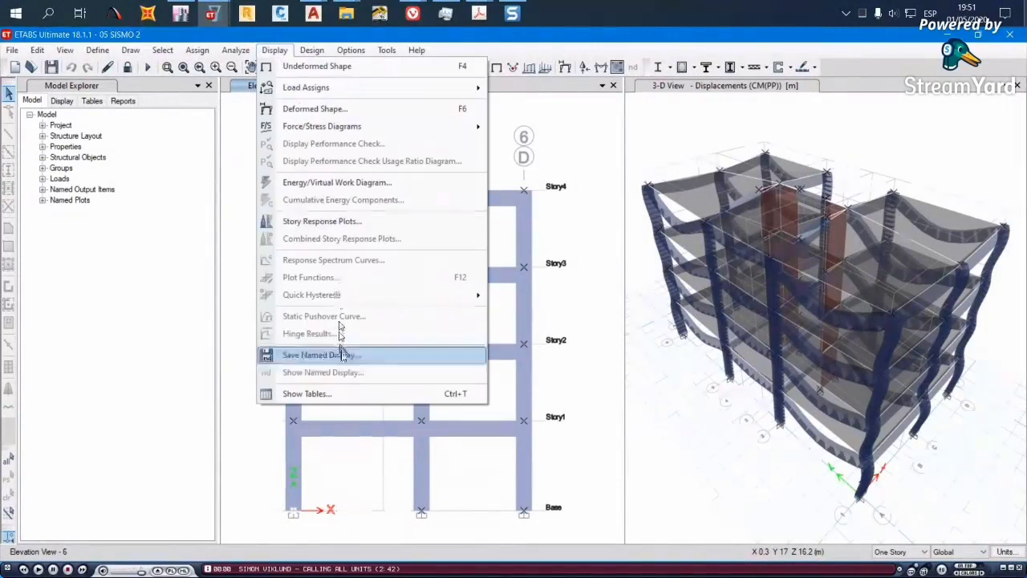
{"action": "left_click", "coordinate": [454, 394]}
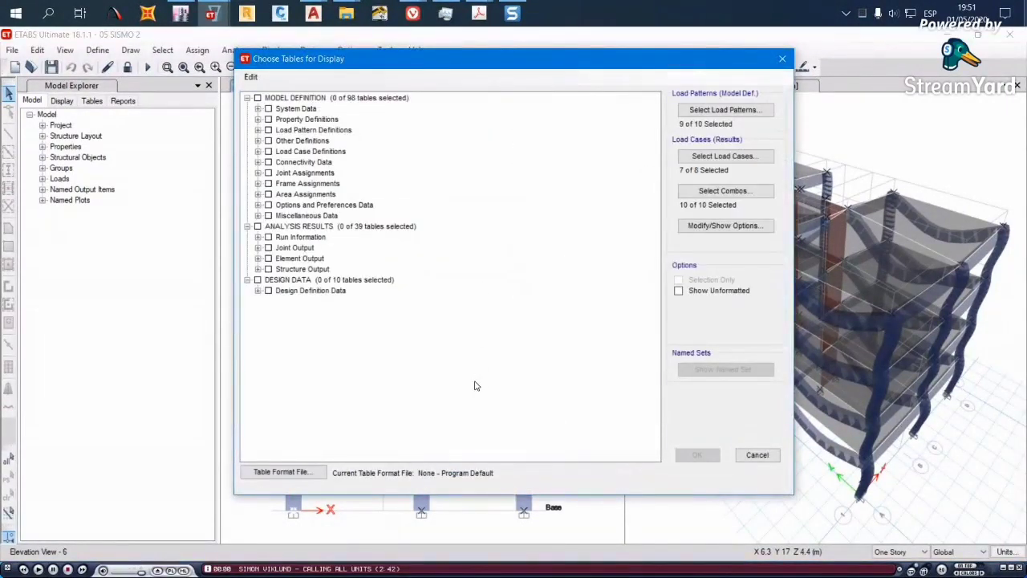
{"action": "left_click_drag", "start_coordinate": [488, 62], "coordinate": [535, 66]}
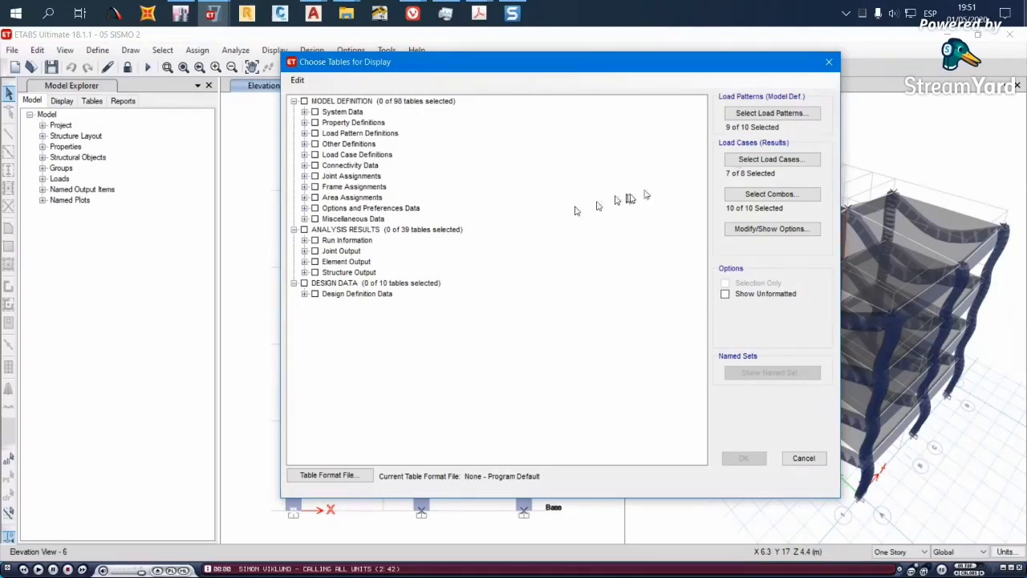
Clear all load patterns from the table display selection
{"action": "left_click", "coordinate": [774, 113]}
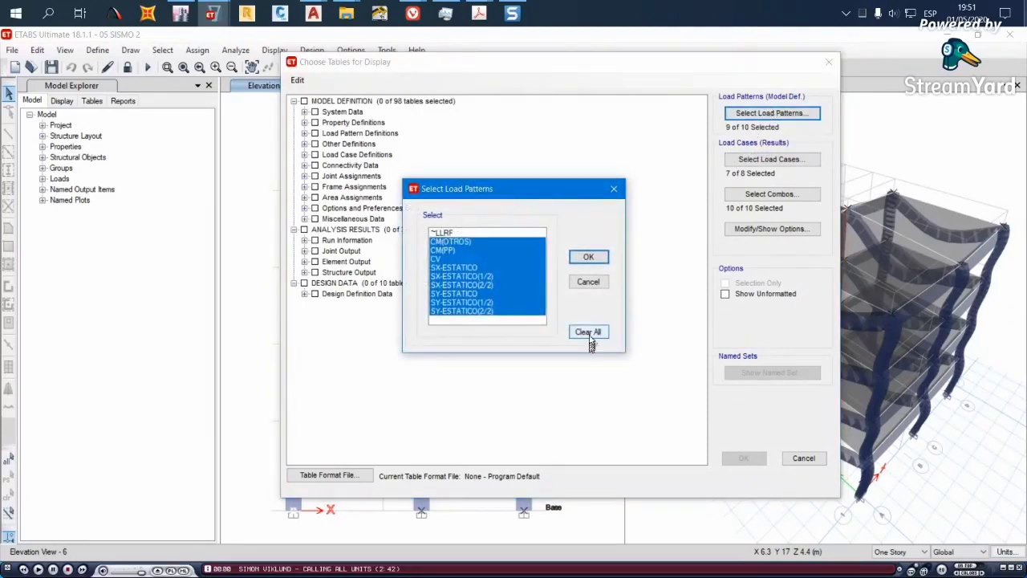
{"action": "left_click", "coordinate": [588, 332]}
{"action": "left_click", "coordinate": [589, 256]}
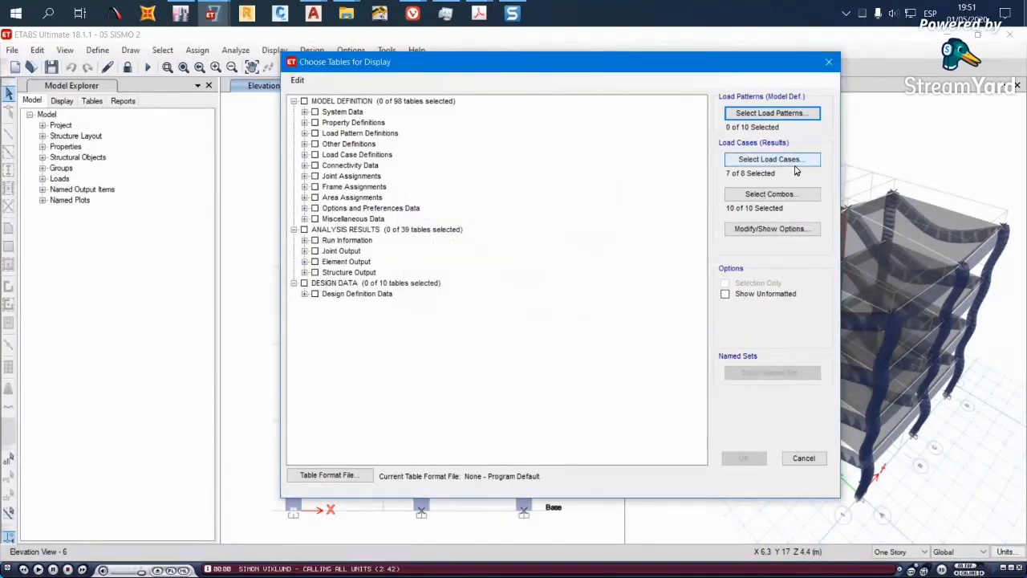
Limit the load cases for the result tables to SDX and deselect all load combinations
{"action": "left_click", "coordinate": [771, 159]}
{"action": "left_click", "coordinate": [394, 194]}
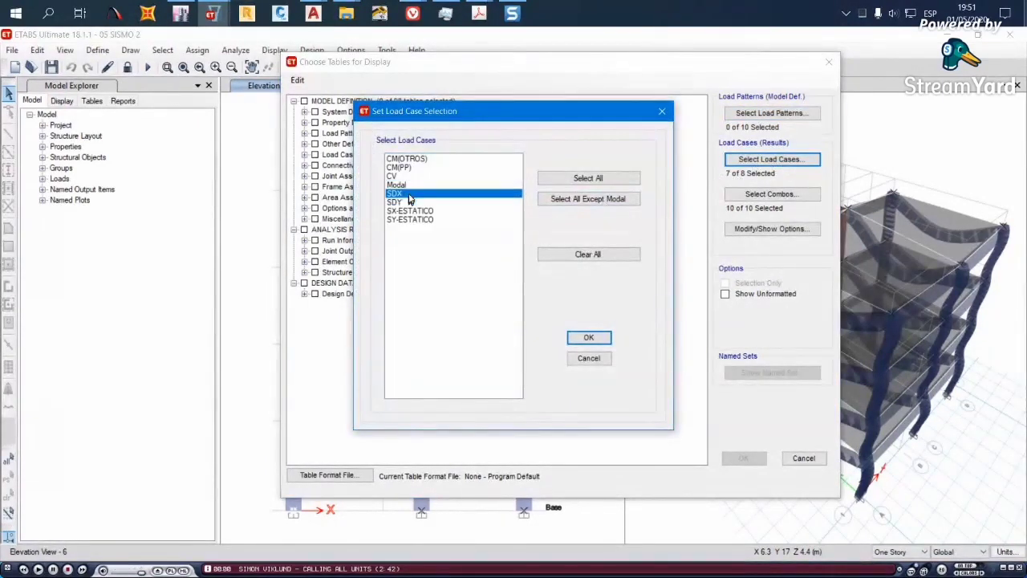
{"action": "left_click", "coordinate": [589, 336]}
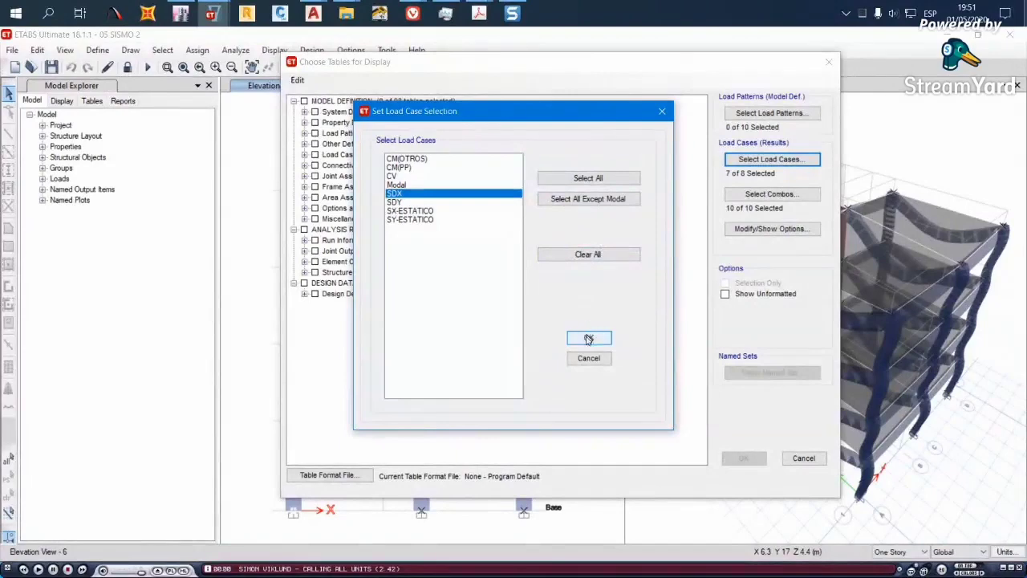
{"action": "left_click", "coordinate": [747, 198]}
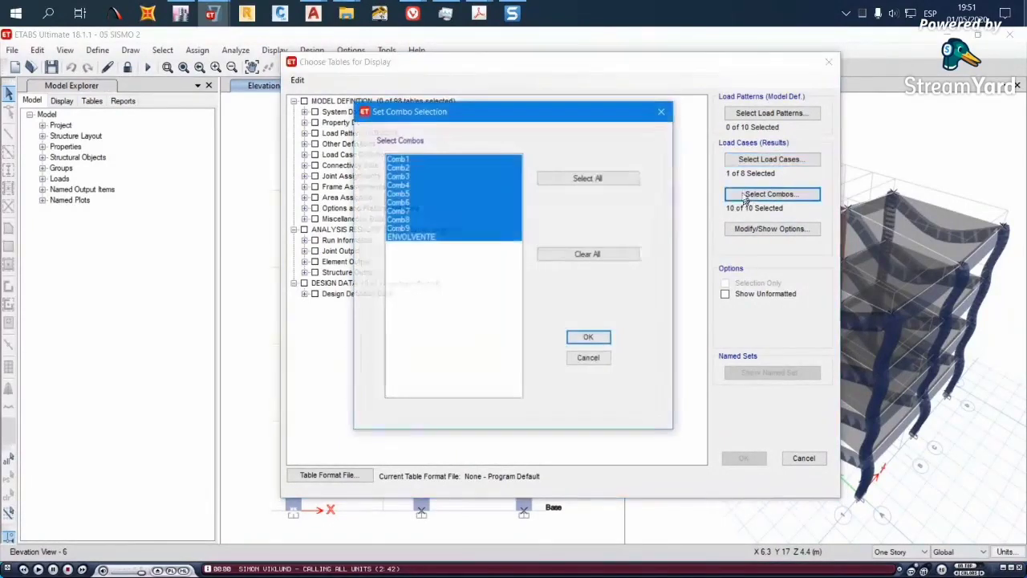
{"action": "left_click", "coordinate": [594, 255]}
{"action": "left_click", "coordinate": [588, 338]}
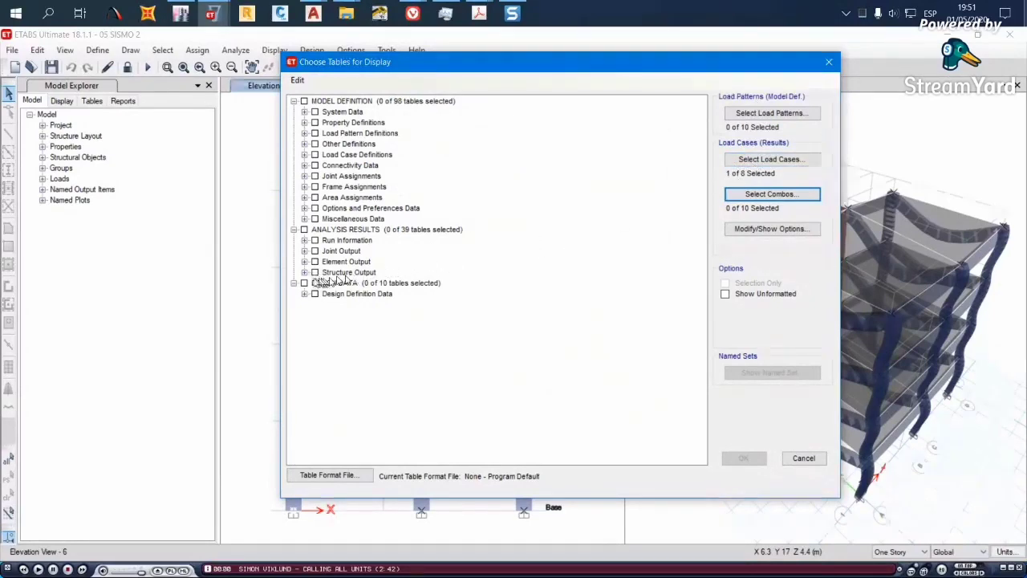
Select only the Story Forces table from Other Output Items under Structure Output and display it
{"action": "left_click", "coordinate": [305, 273]}
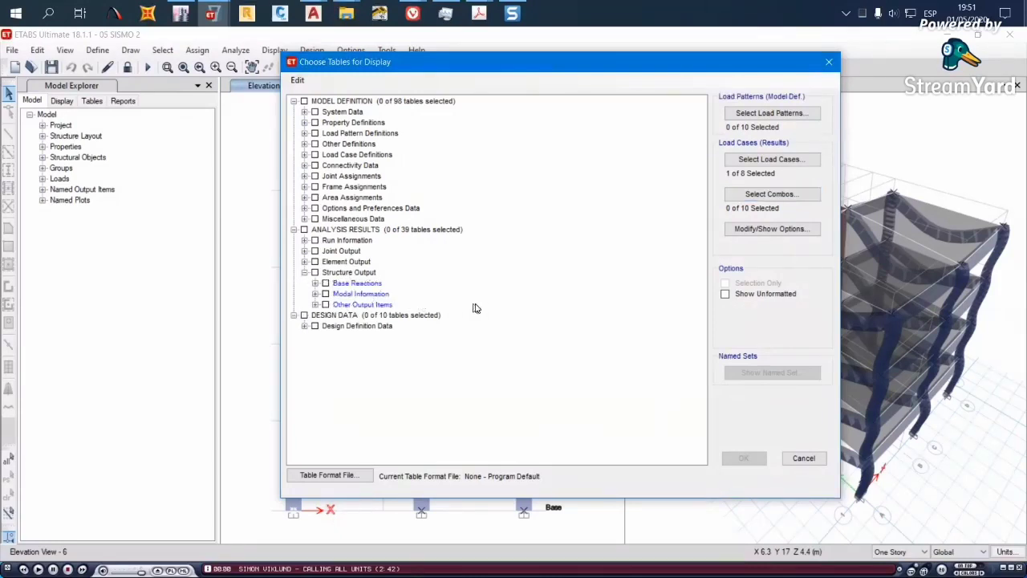
{"action": "left_click", "coordinate": [315, 305]}
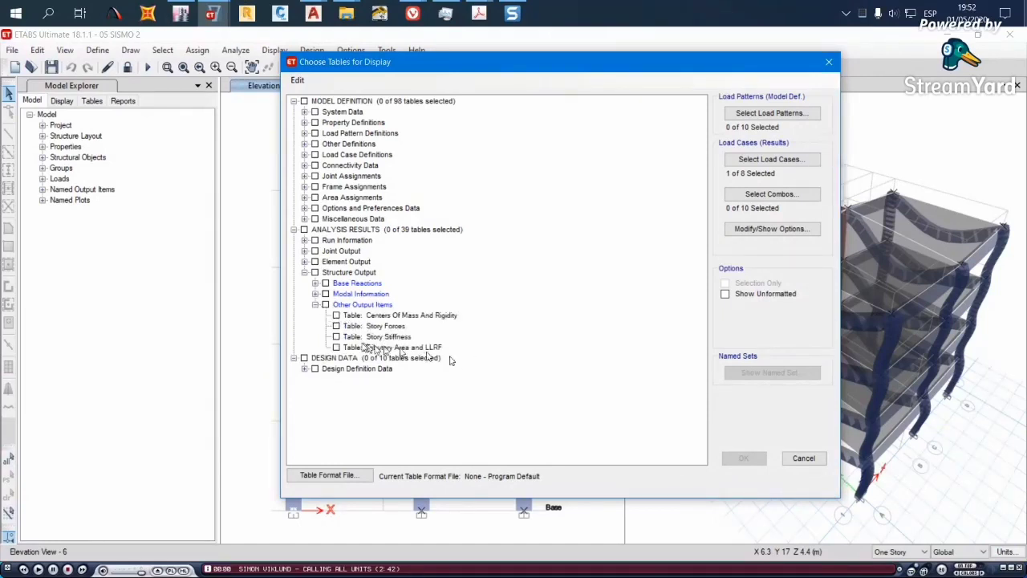
{"action": "left_click", "coordinate": [337, 326]}
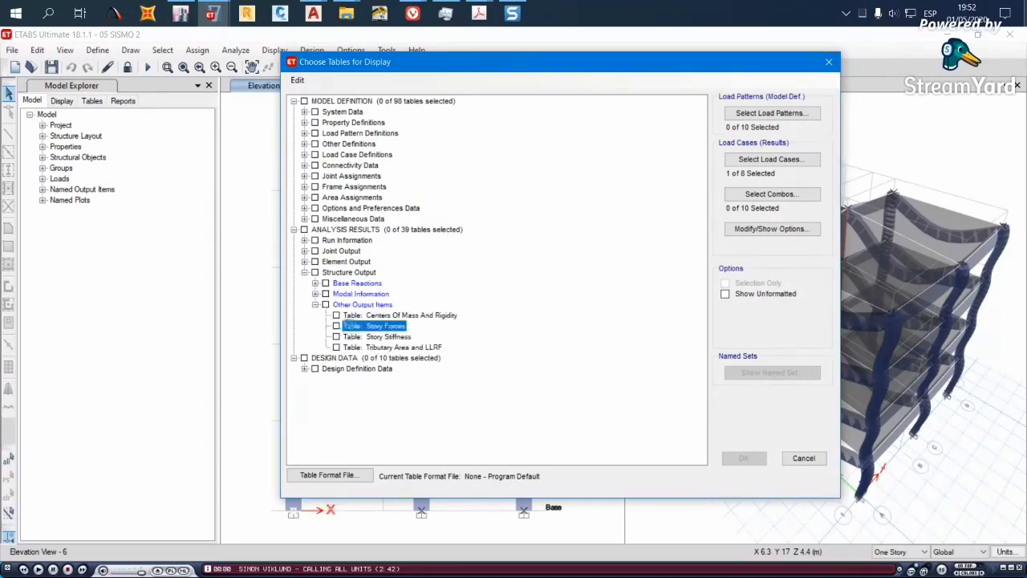
{"action": "left_click", "coordinate": [366, 327]}
{"action": "left_click", "coordinate": [336, 325]}
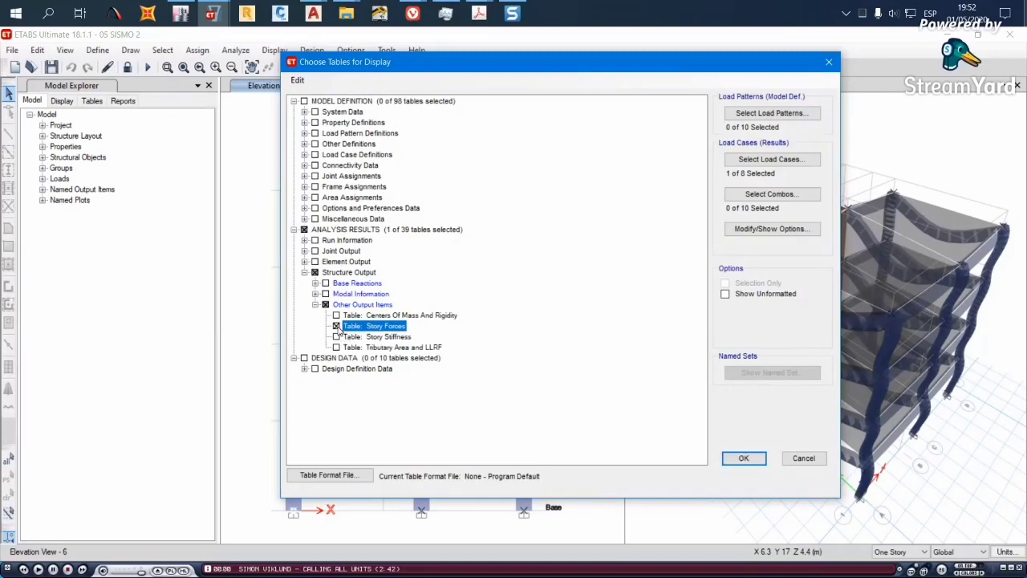
{"action": "left_click", "coordinate": [740, 458]}
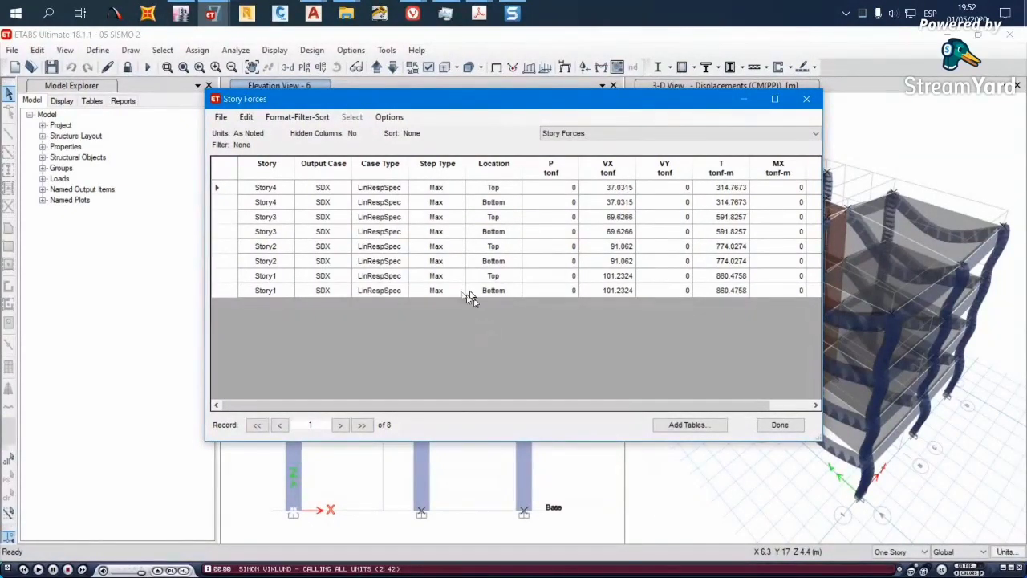
Switch to ETABS 2016, clear all filters of the Story Drifts table, and filter its Load Case/Combo column to SDX Max
{"action": "left_click", "coordinate": [178, 10]}
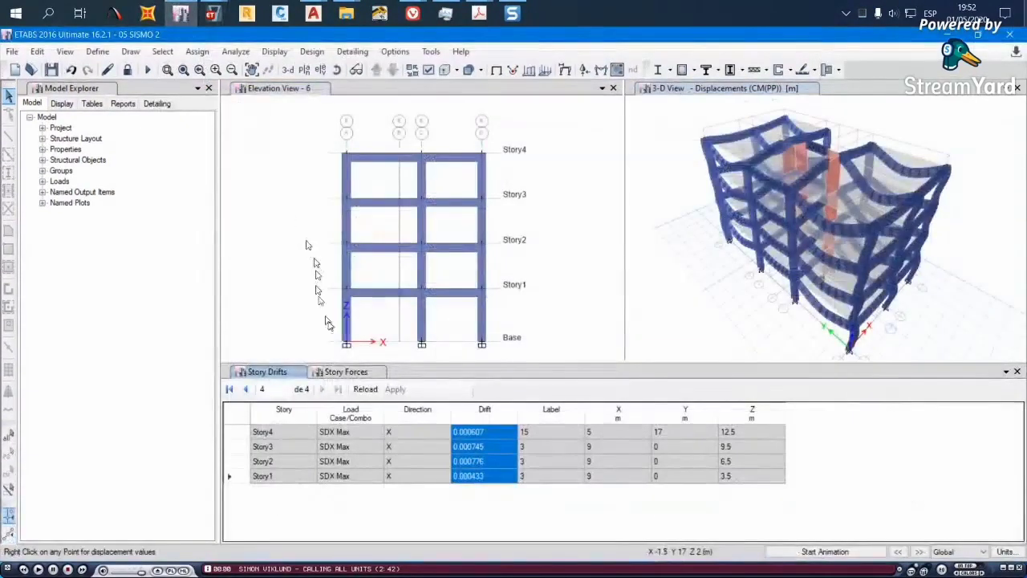
{"action": "left_click", "coordinate": [371, 417]}
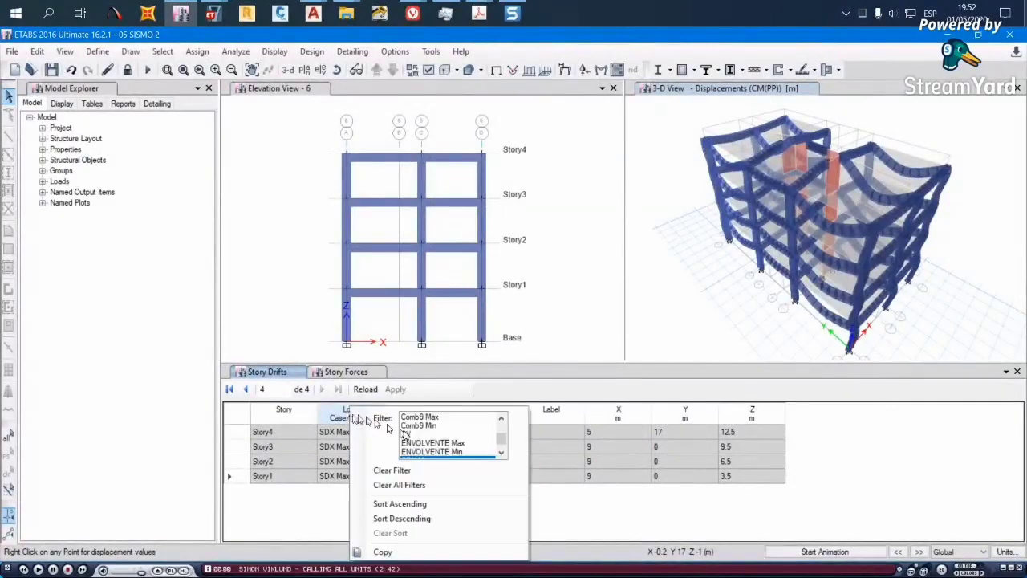
{"action": "left_click", "coordinate": [417, 485]}
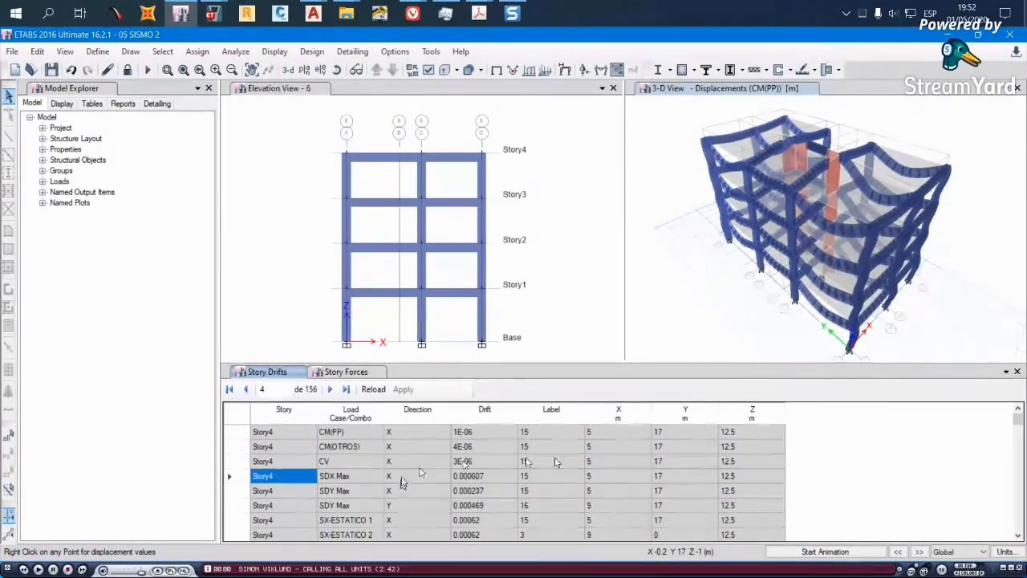
{"action": "left_click", "coordinate": [353, 413]}
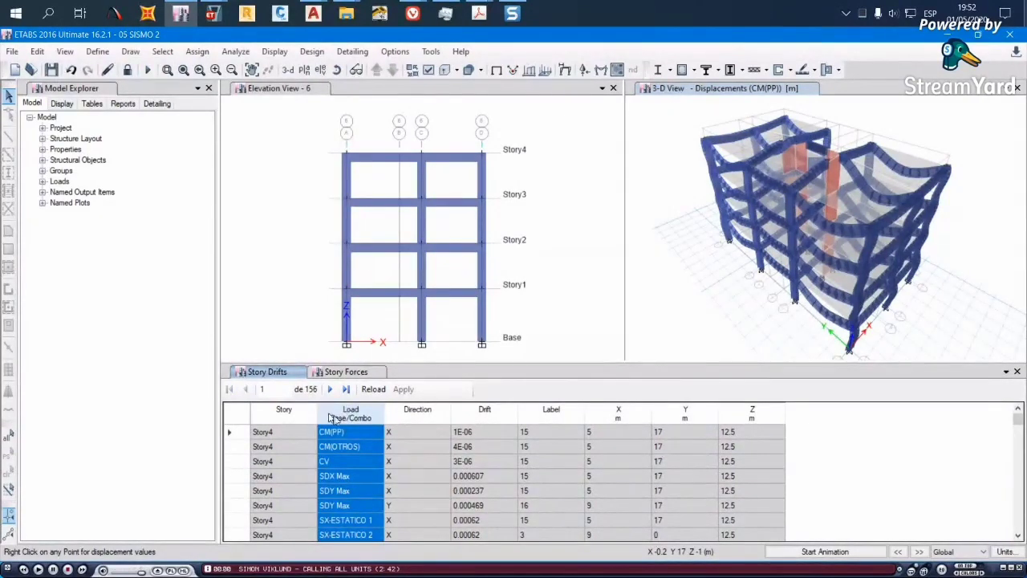
{"action": "right_click", "coordinate": [337, 417]}
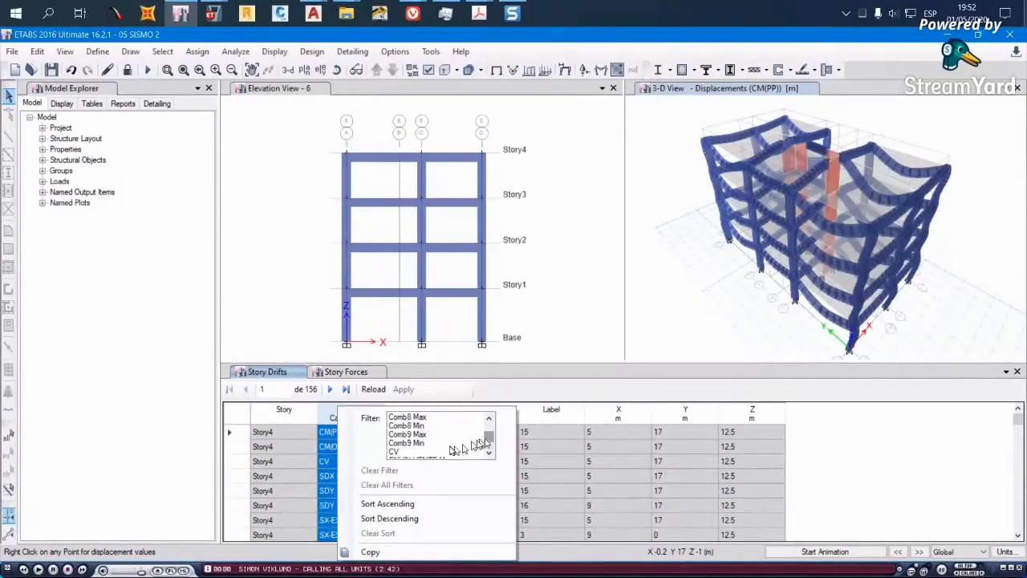
{"action": "scroll", "coordinate": [461, 446], "scroll_direction": "down", "scroll_amount": 2}
{"action": "left_click", "coordinate": [409, 443]}
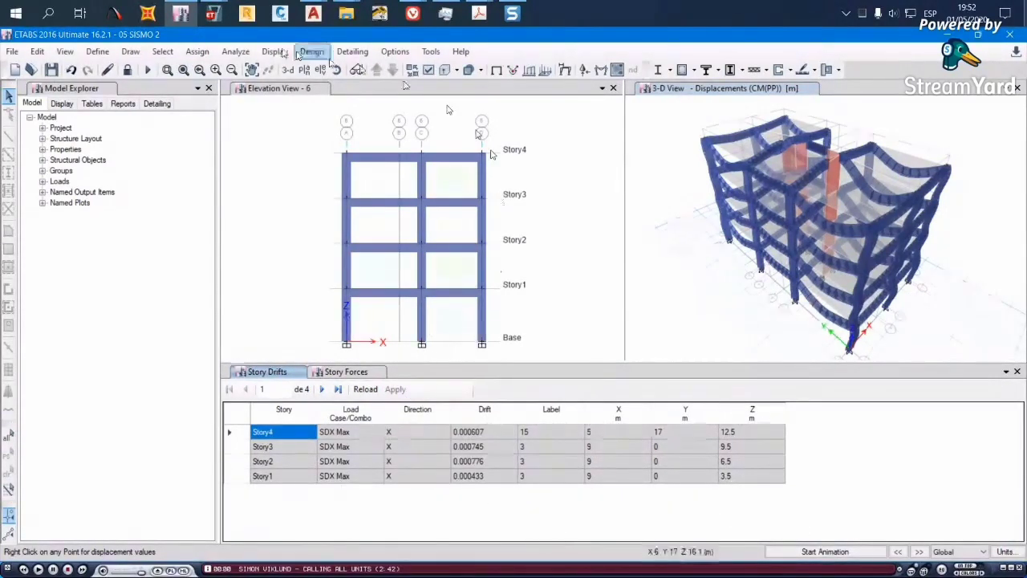
Return to the ETABS 18 Story Forces table and examine the filter options of its Output Case column
{"action": "mouse_move", "coordinate": [223, 21]}
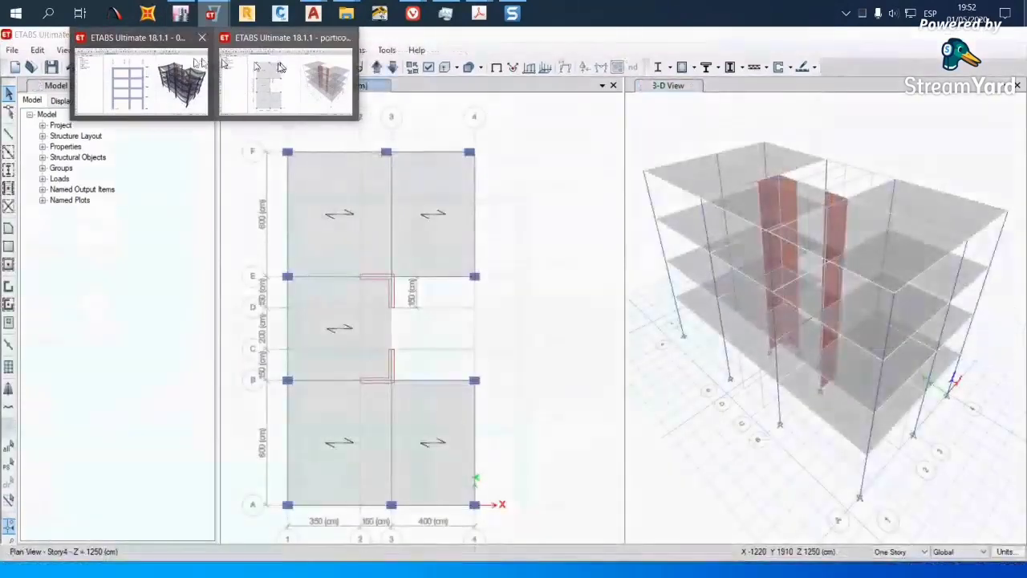
{"action": "left_click", "coordinate": [140, 76]}
{"action": "left_click", "coordinate": [371, 166]}
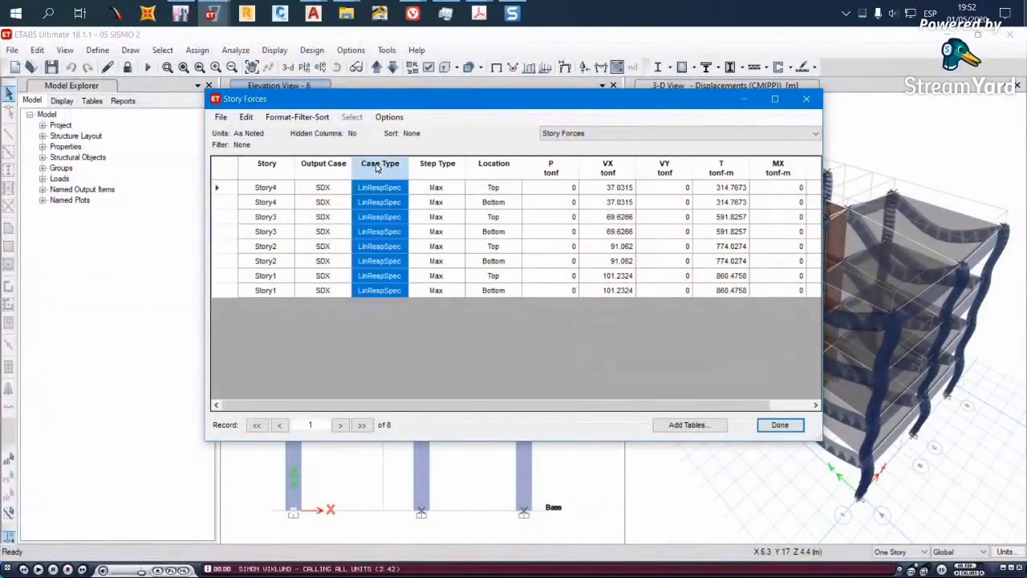
{"action": "left_click", "coordinate": [336, 164]}
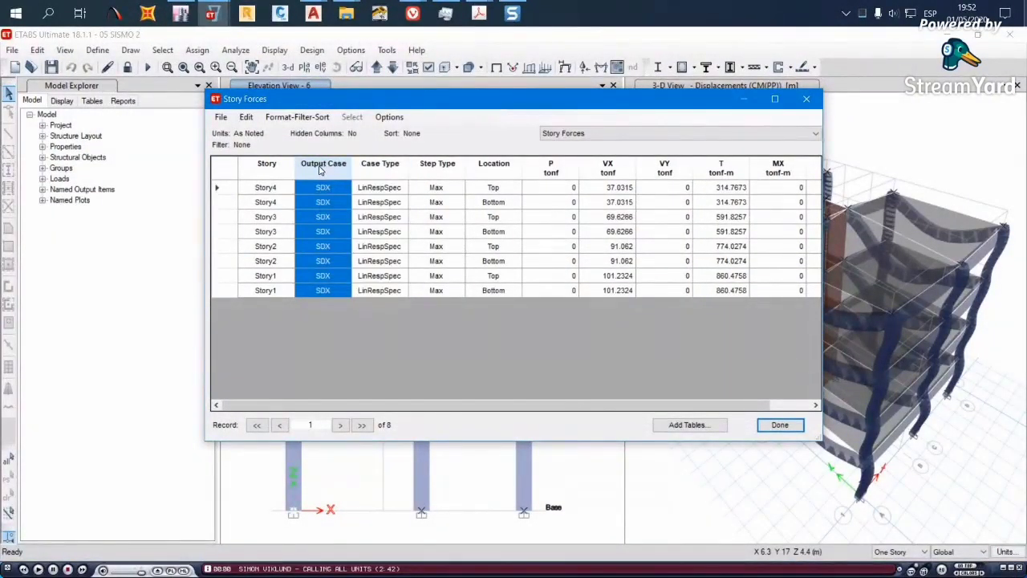
{"action": "right_click", "coordinate": [319, 169]}
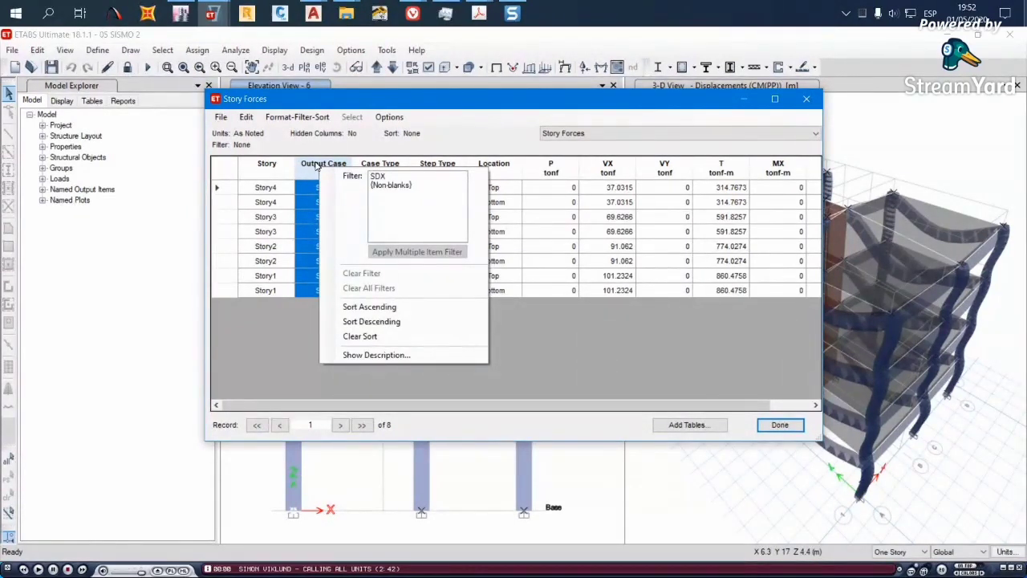
{"action": "left_click", "coordinate": [630, 360]}
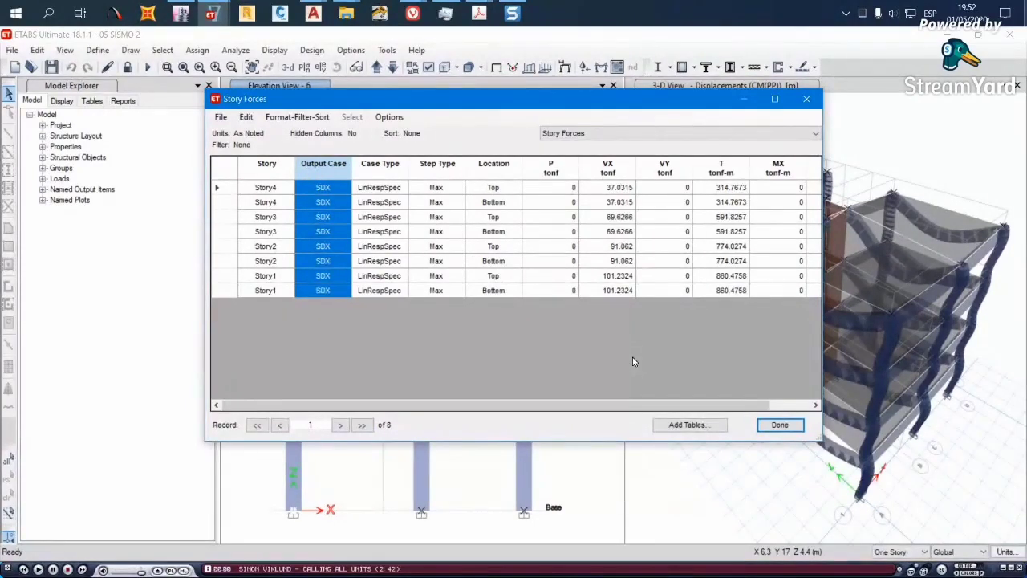
Switch back to ETABS 2016 and export the entire filtered Story Drifts table to Excel
{"action": "left_click", "coordinate": [179, 14]}
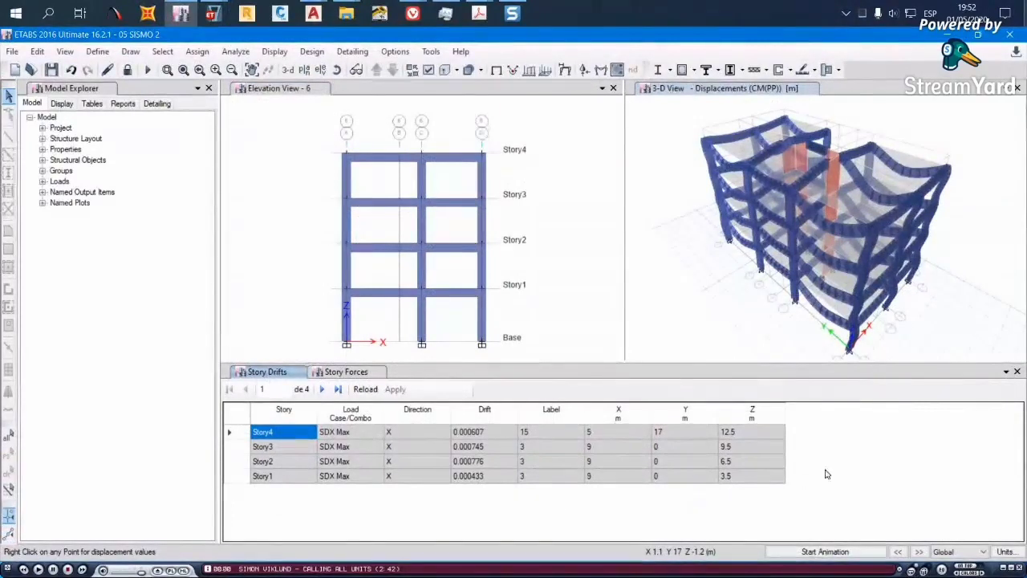
{"action": "left_click", "coordinate": [237, 416]}
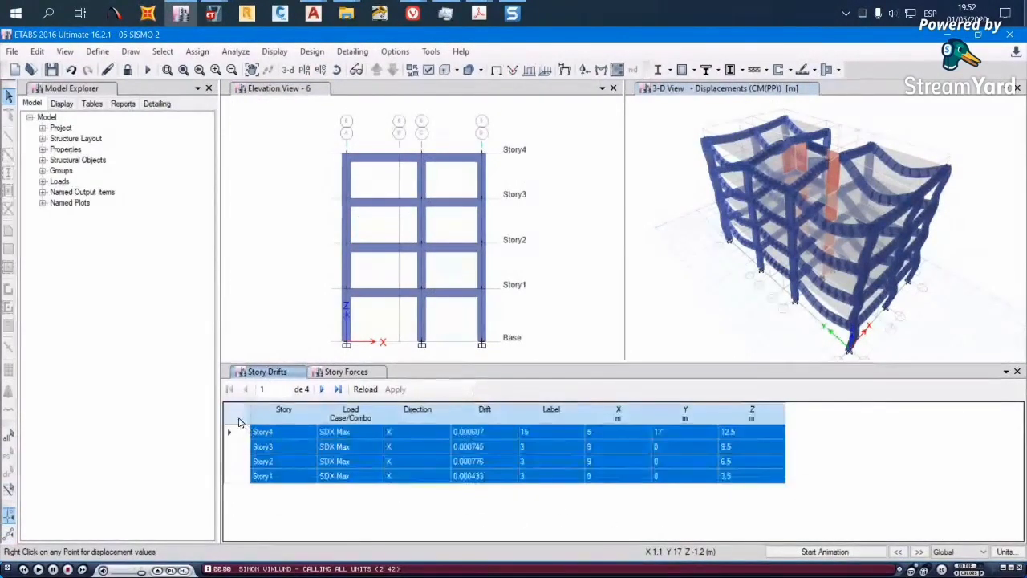
{"action": "right_click", "coordinate": [390, 460]}
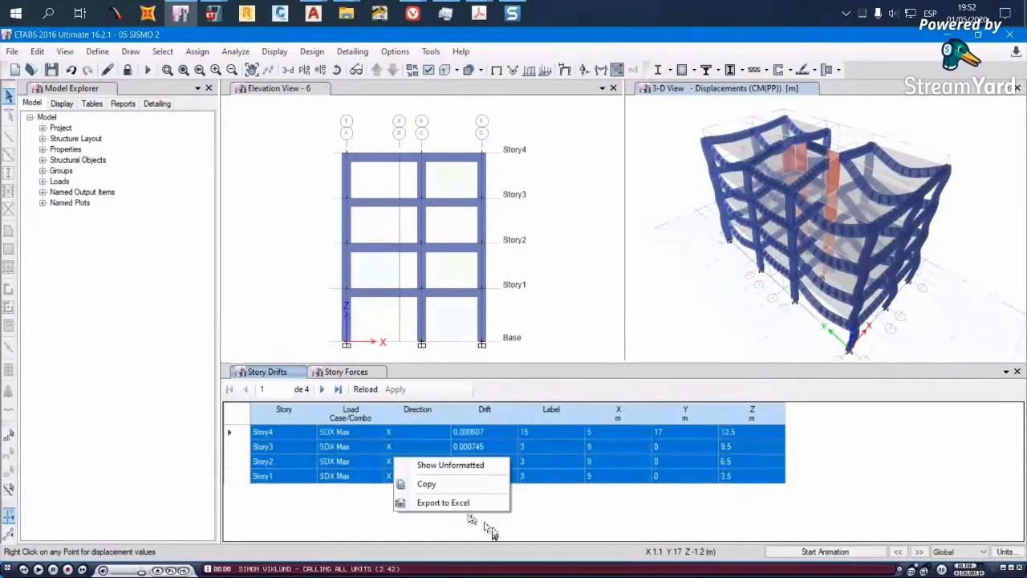
{"action": "left_click", "coordinate": [444, 503]}
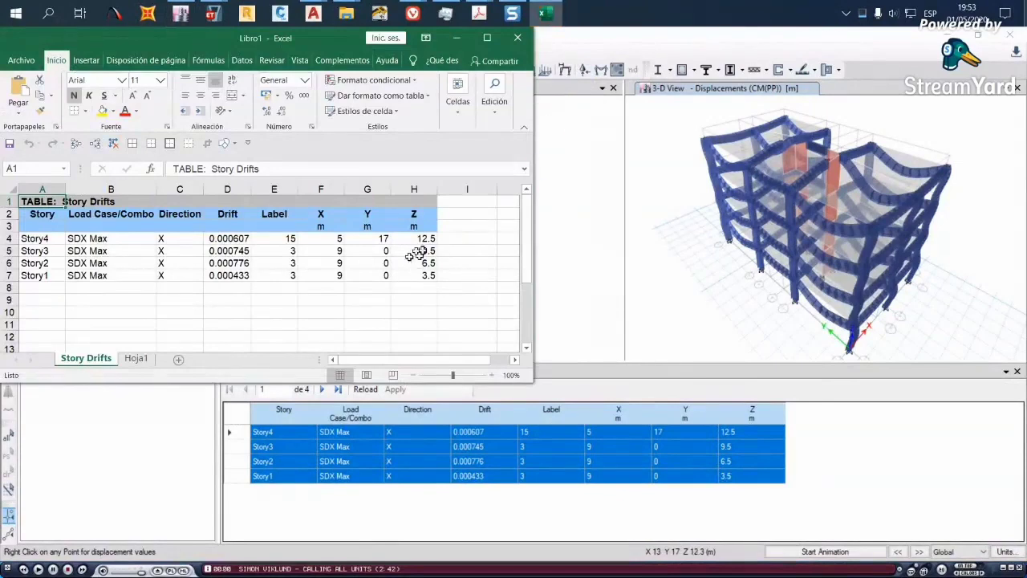
Maximize the exported Excel workbook and select the drift values of all four stories
{"action": "left_click", "coordinate": [486, 38]}
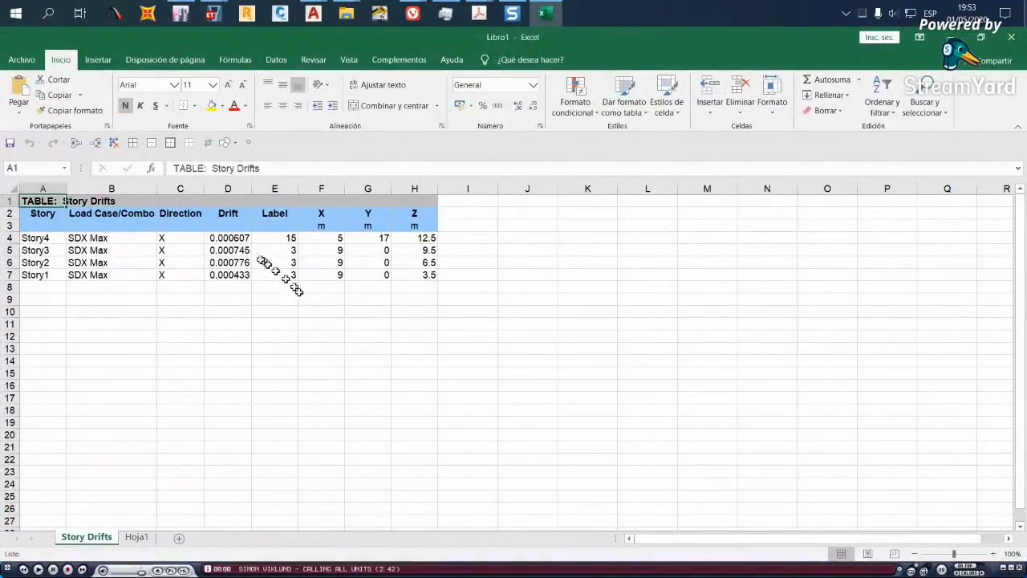
{"action": "left_click", "coordinate": [235, 238]}
{"action": "left_click_drag", "start_coordinate": [234, 238], "coordinate": [242, 275]}
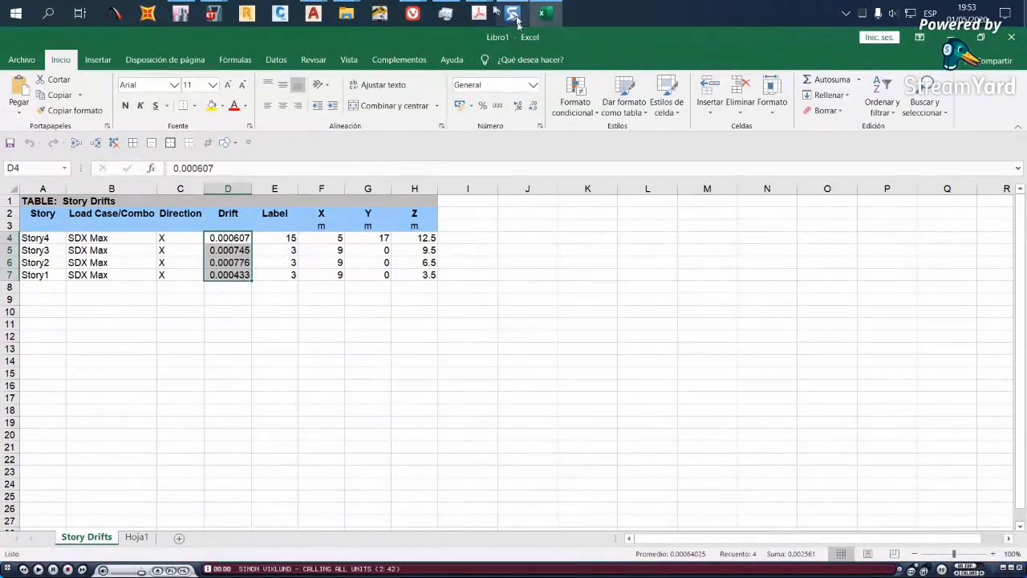
Open the E.030 seismic design PDF at page 27, fit the page to the window width, and highlight "0,85 R" in Article 31.1
{"action": "left_click", "coordinate": [479, 13]}
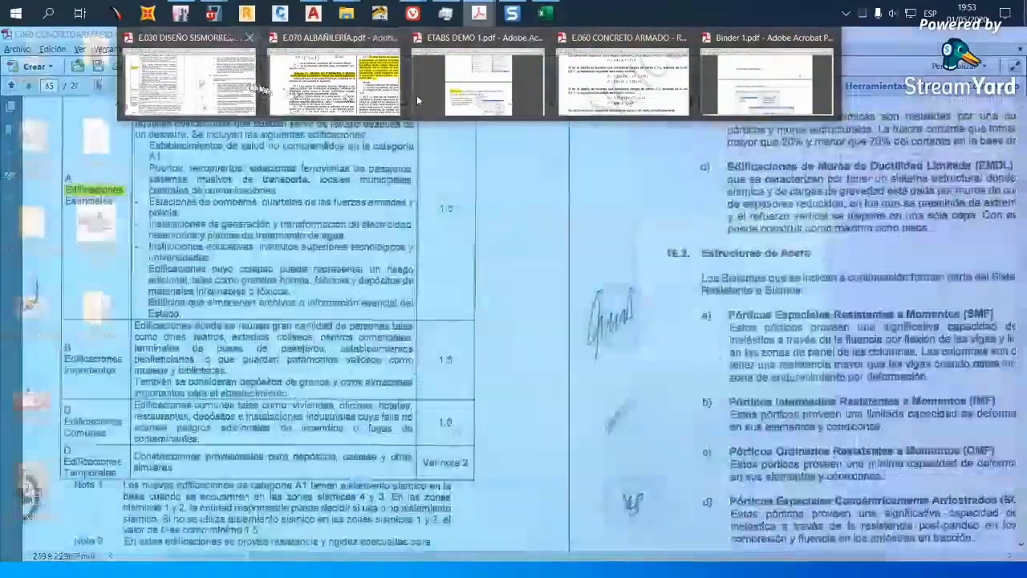
{"action": "left_click", "coordinate": [189, 81]}
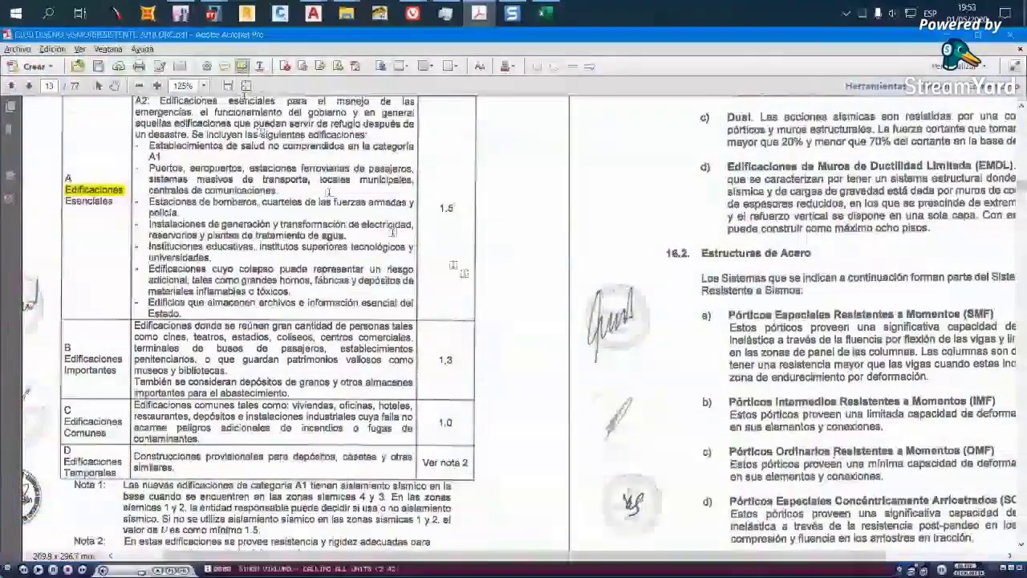
{"action": "scroll", "coordinate": [402, 248], "scroll_direction": "down", "scroll_amount": 2, "text": "ctrl"}
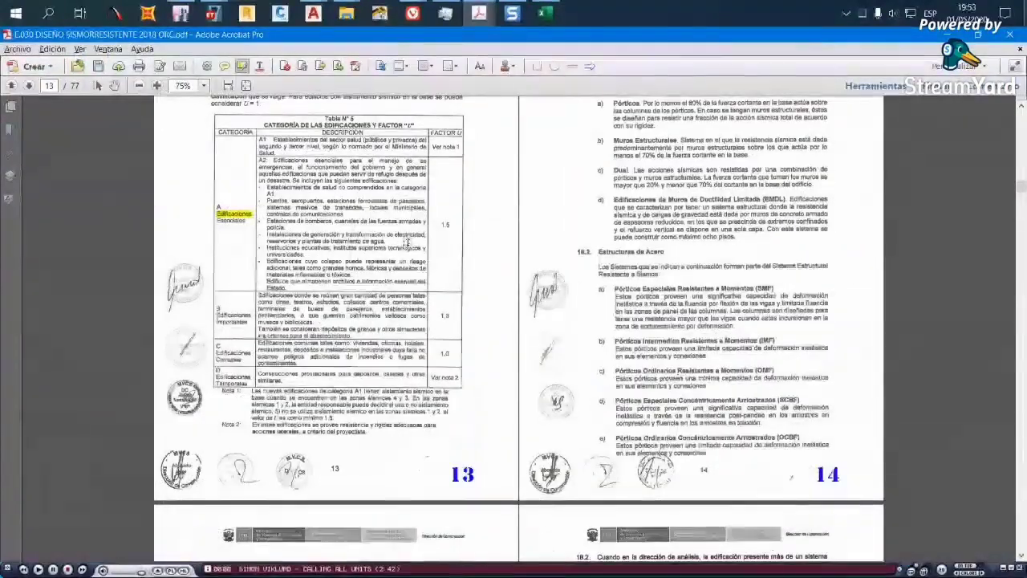
{"action": "scroll", "coordinate": [406, 245], "scroll_direction": "down", "scroll_amount": 10}
{"action": "scroll", "coordinate": [407, 243], "scroll_direction": "down", "scroll_amount": 10}
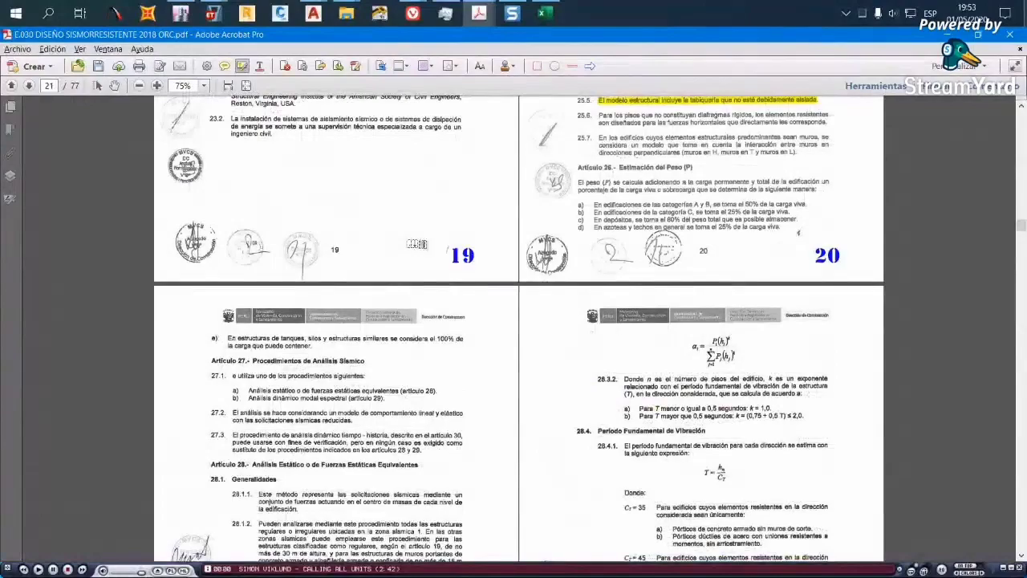
{"action": "scroll", "coordinate": [495, 303], "scroll_direction": "down", "scroll_amount": 10}
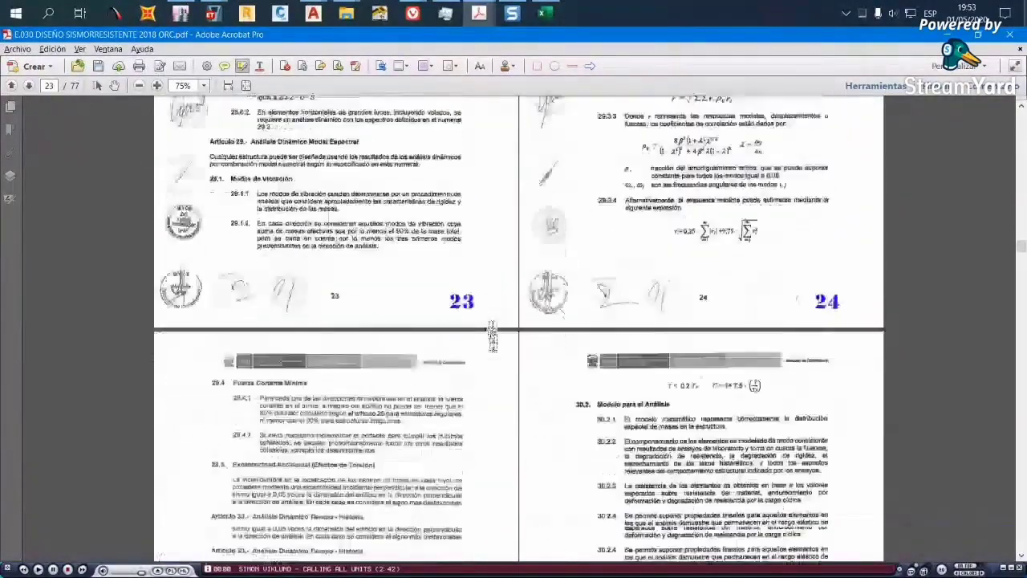
{"action": "scroll", "coordinate": [487, 332], "scroll_direction": "down", "scroll_amount": 4}
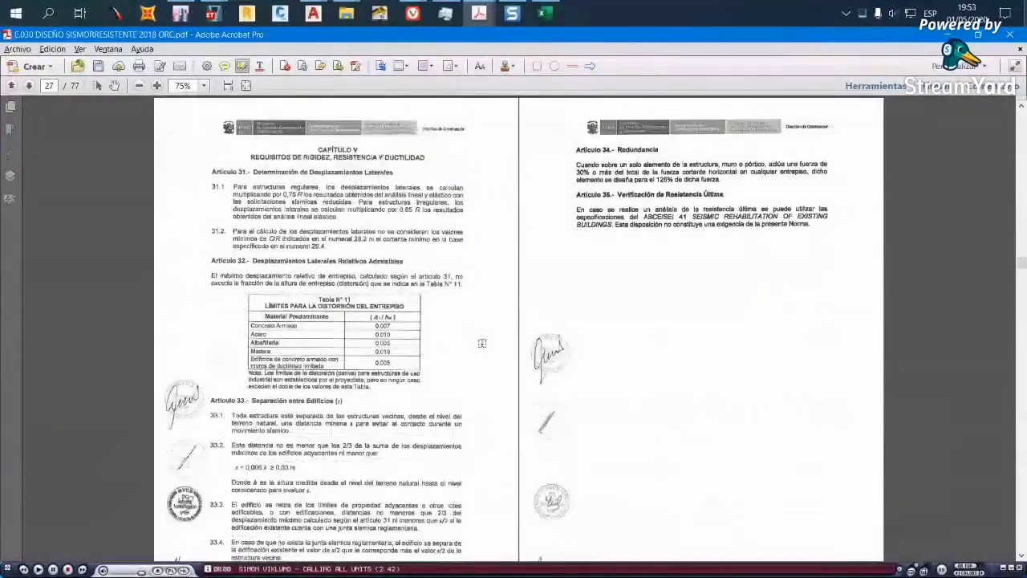
{"action": "left_click", "coordinate": [230, 85]}
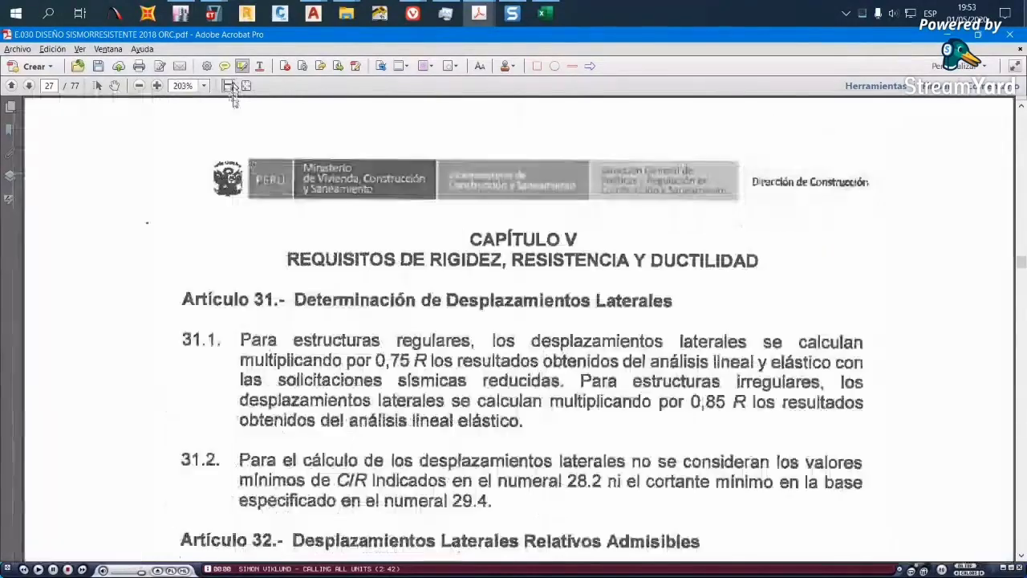
{"action": "scroll", "coordinate": [423, 279], "scroll_direction": "down", "scroll_amount": 3}
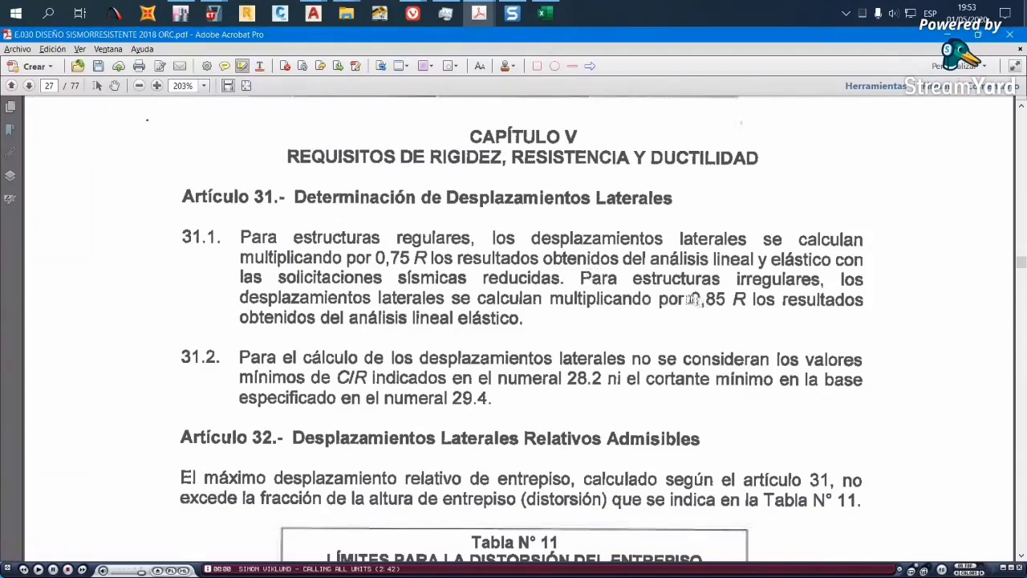
{"action": "left_click_drag", "start_coordinate": [693, 298], "coordinate": [747, 299]}
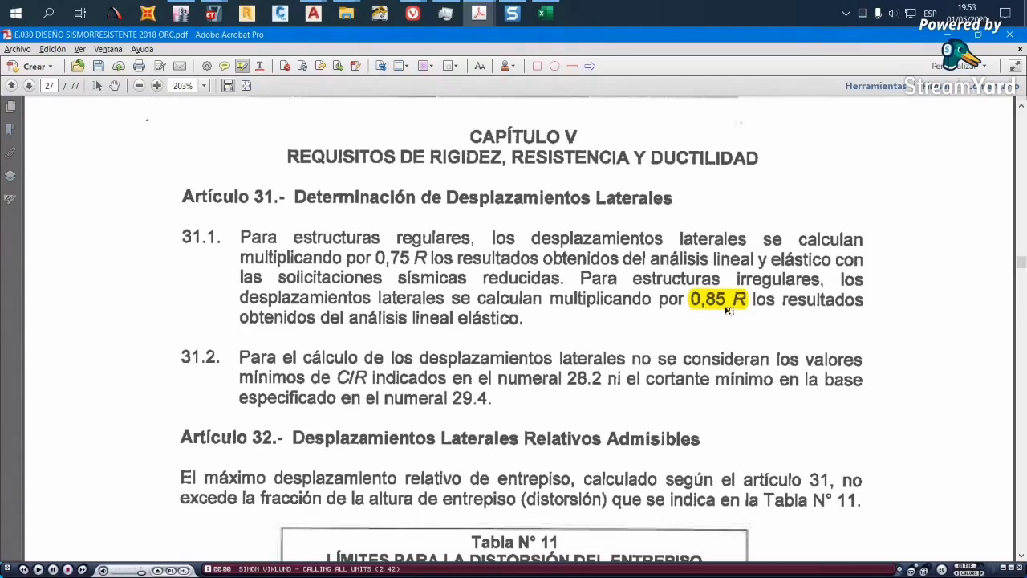
{"action": "left_click", "coordinate": [545, 13]}
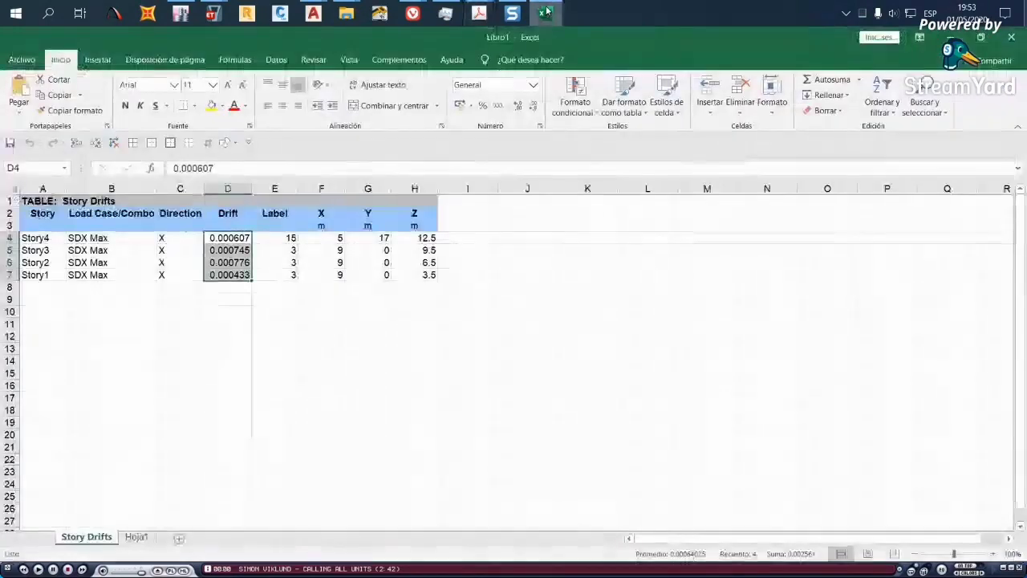
{"action": "left_click", "coordinate": [479, 237]}
{"action": "type", "text": "+0.85*"}
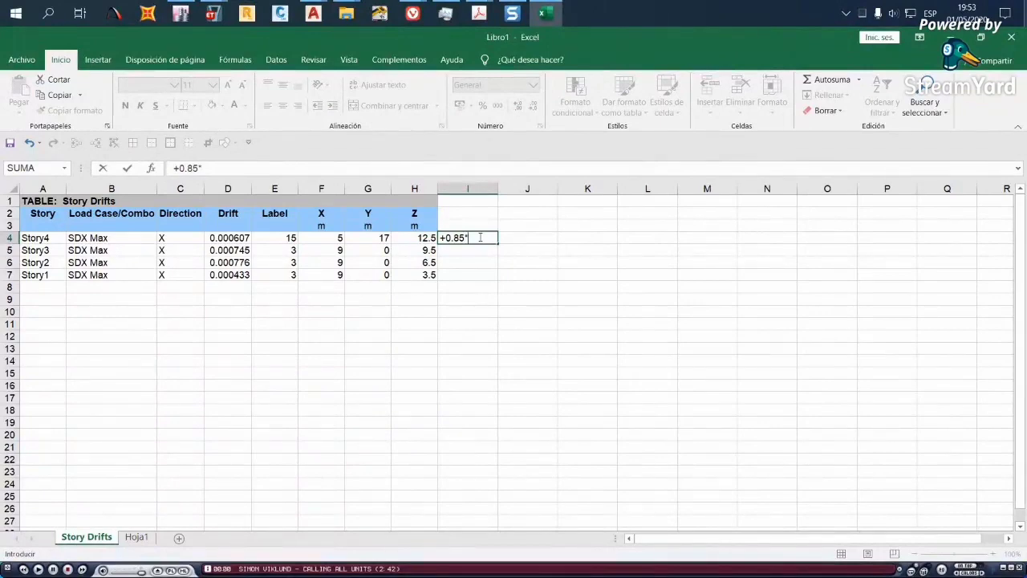
{"action": "key", "text": "Escape"}
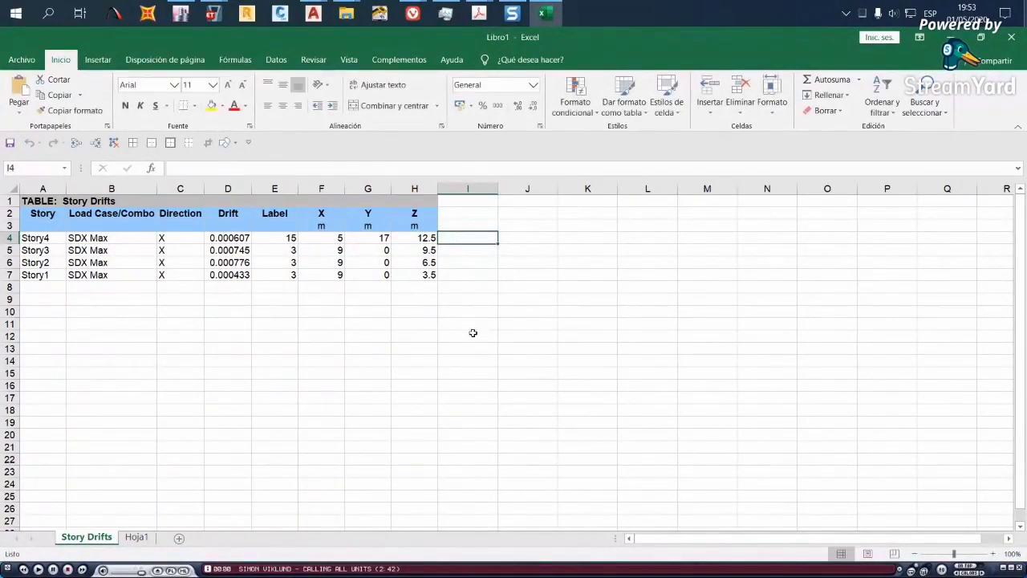
{"action": "left_click", "coordinate": [473, 330]}
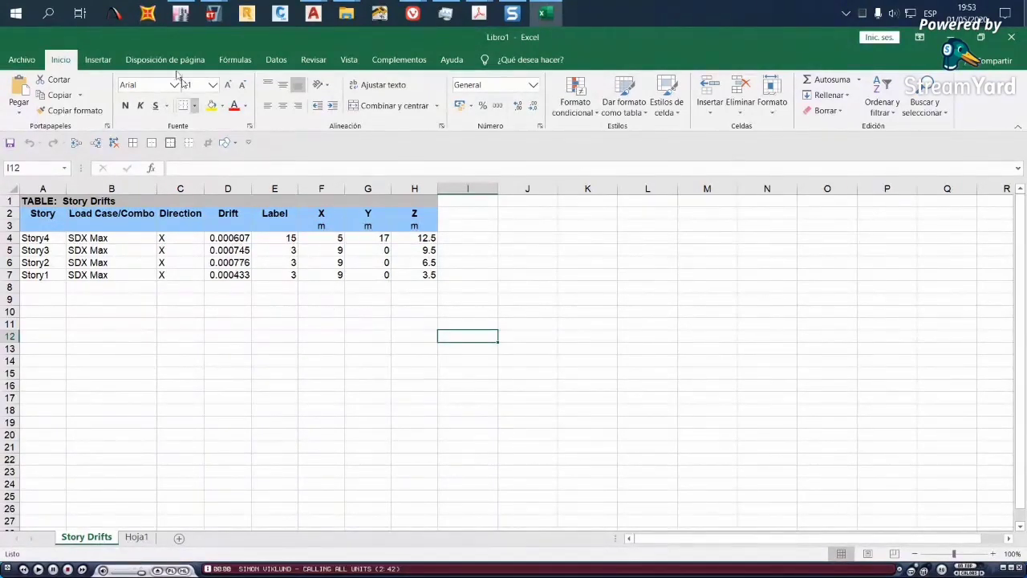
Switch to ETABS 2016, show the Story4 plan in place of the elevation, and shrink the results table to enlarge the model views
{"action": "left_click", "coordinate": [180, 15]}
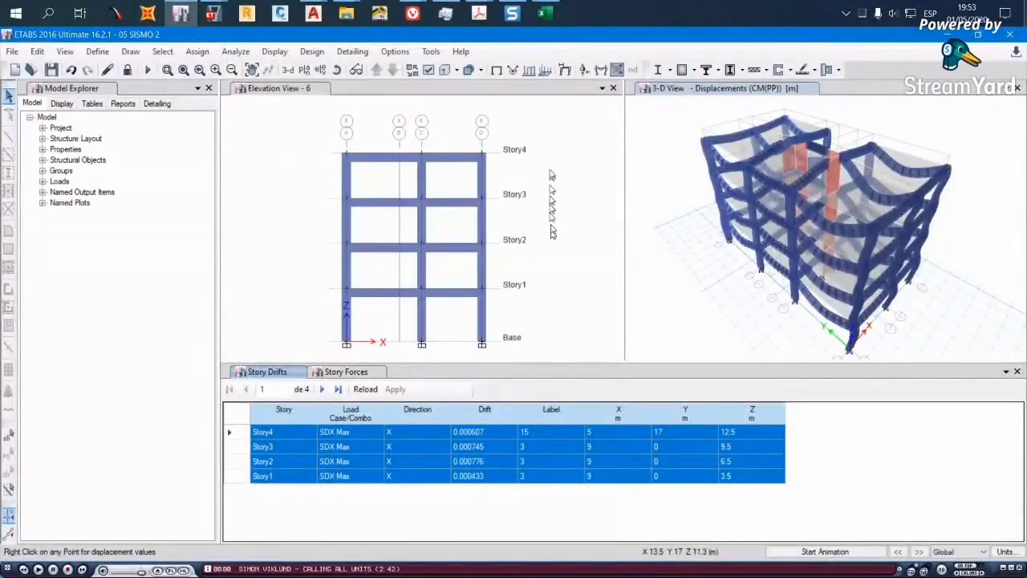
{"action": "left_click", "coordinate": [304, 69]}
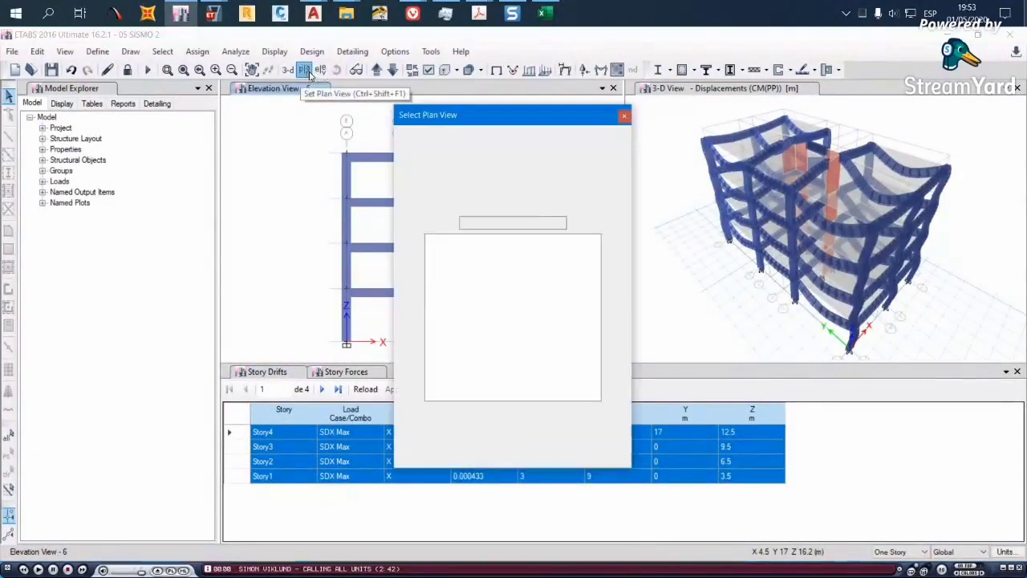
{"action": "left_click", "coordinate": [455, 442]}
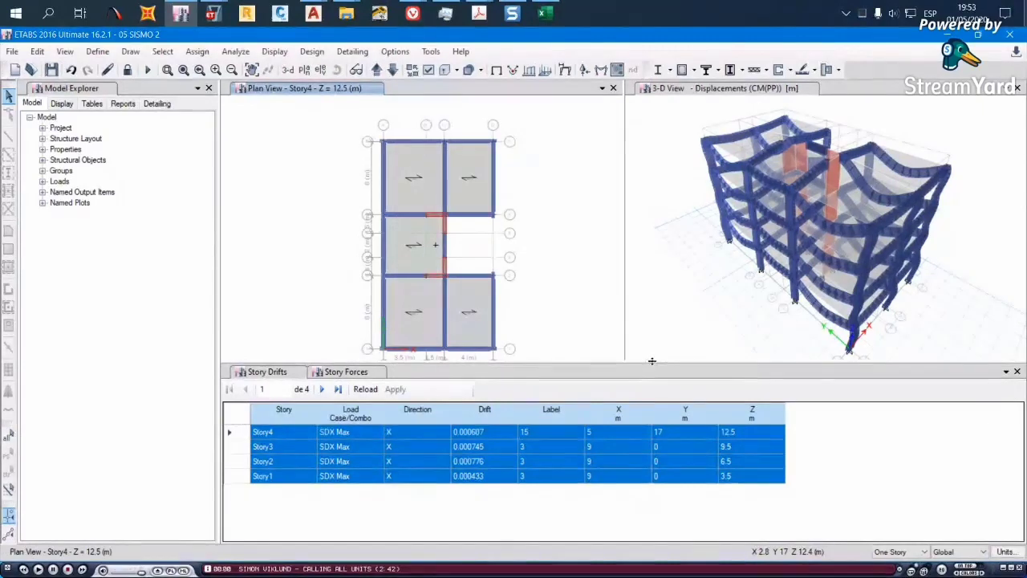
{"action": "left_click_drag", "start_coordinate": [650, 372], "coordinate": [651, 426]}
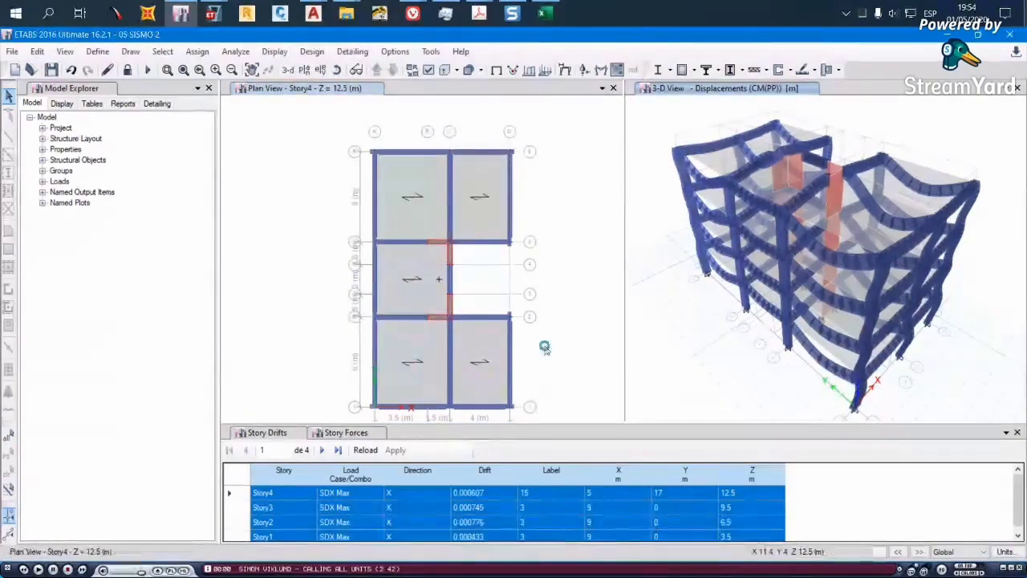
{"action": "middle_click_drag", "start_coordinate": [548, 348], "coordinate": [507, 275]}
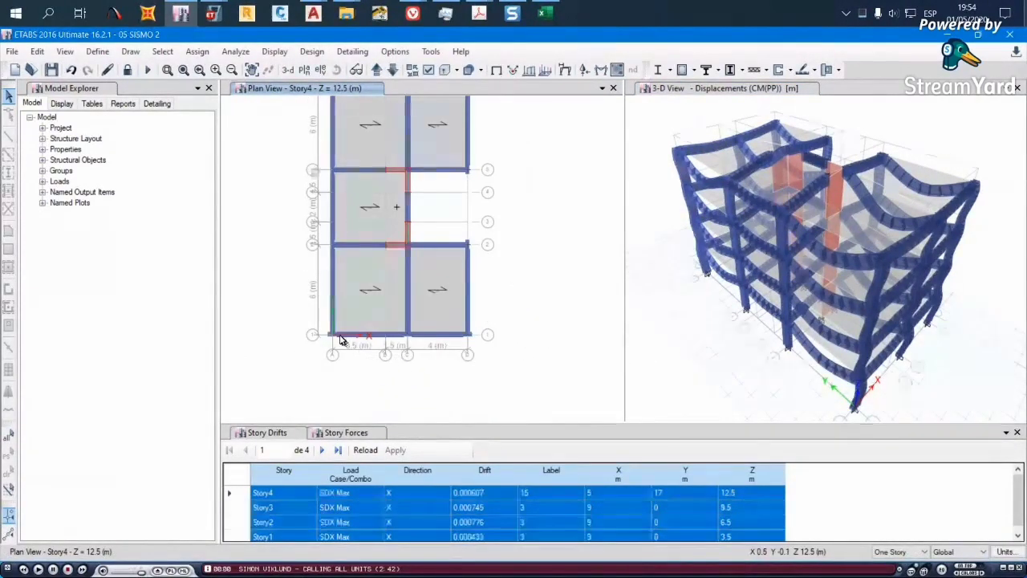
Locate the maximum-drift joint of Story4 in plan, checking it against the row's label and X, Y, Z coordinates
{"action": "left_click", "coordinate": [281, 496]}
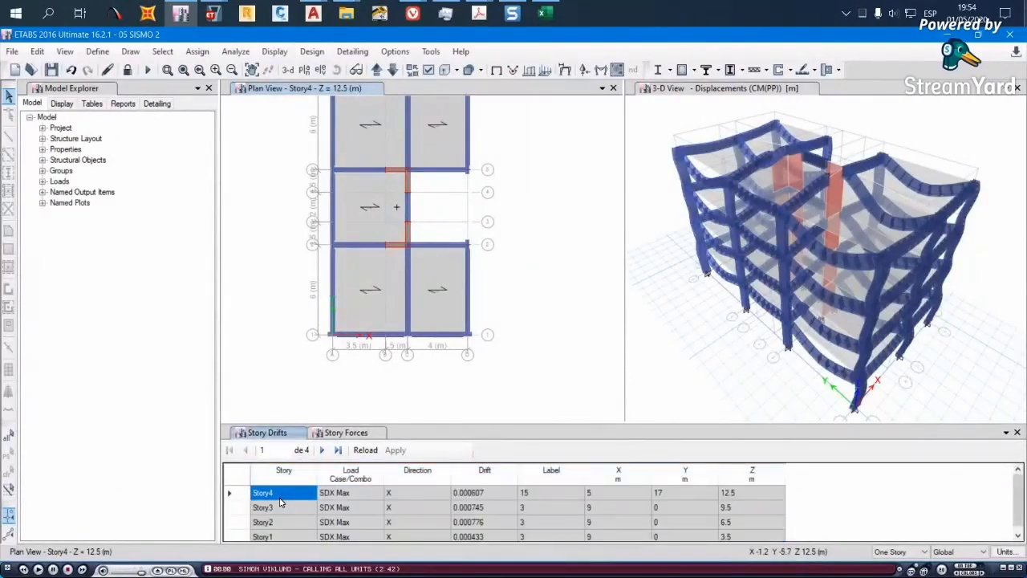
{"action": "middle_click_drag", "start_coordinate": [538, 342], "coordinate": [525, 382]}
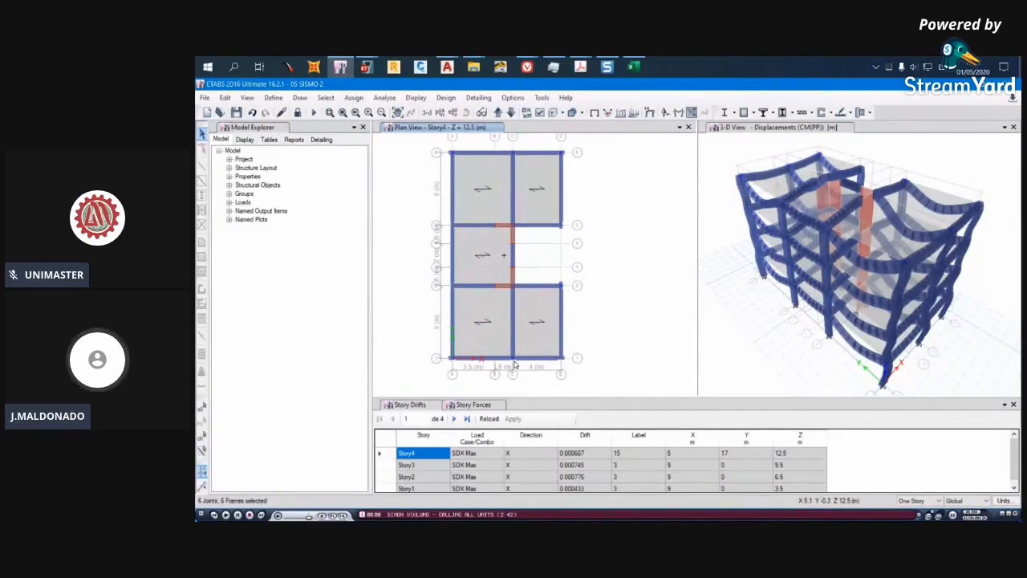
{"action": "key", "text": "Escape"}
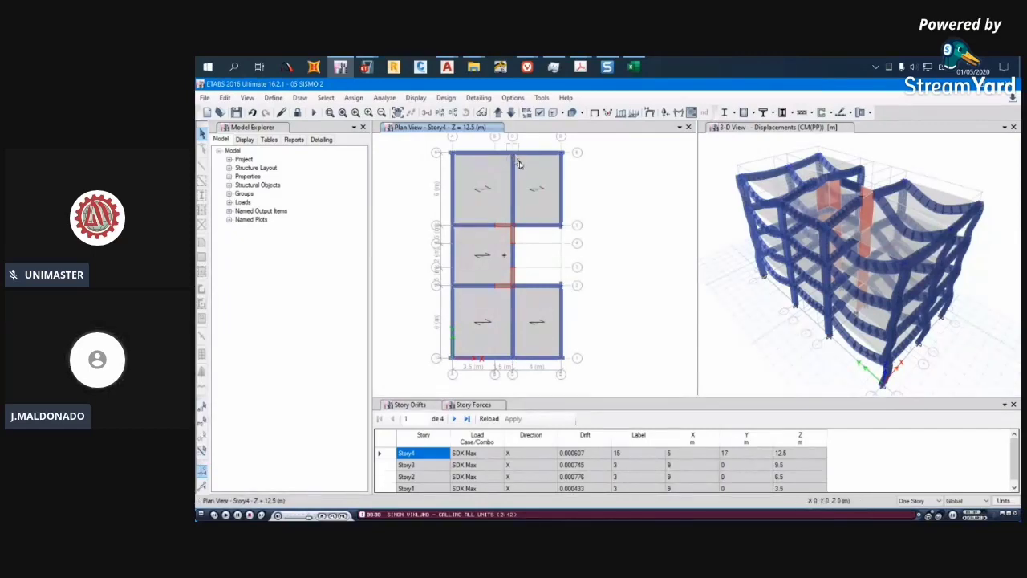
{"action": "left_click", "coordinate": [515, 153]}
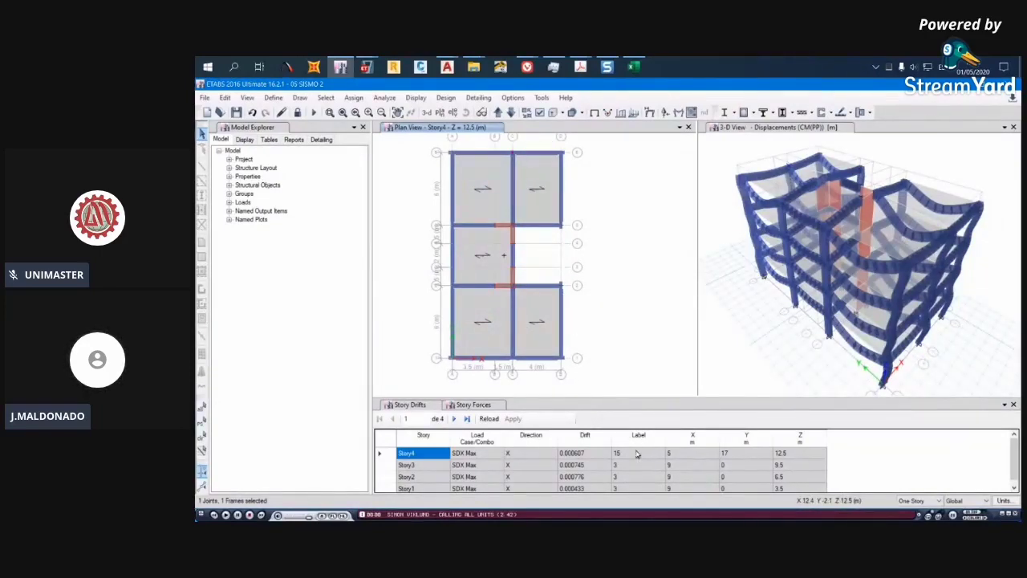
{"action": "left_click_drag", "start_coordinate": [637, 455], "coordinate": [776, 459]}
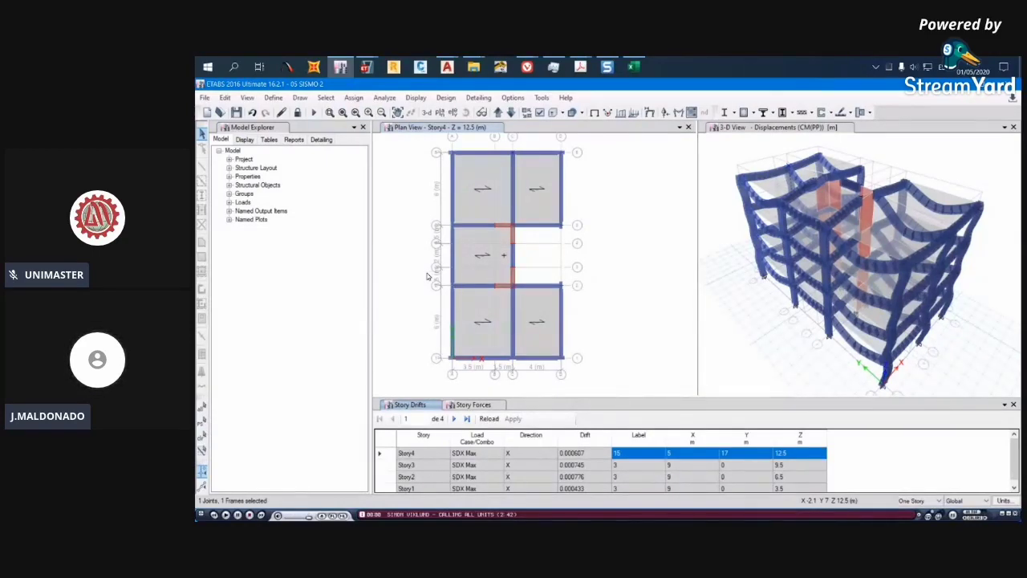
{"action": "middle_click_drag", "start_coordinate": [653, 233], "coordinate": [647, 246]}
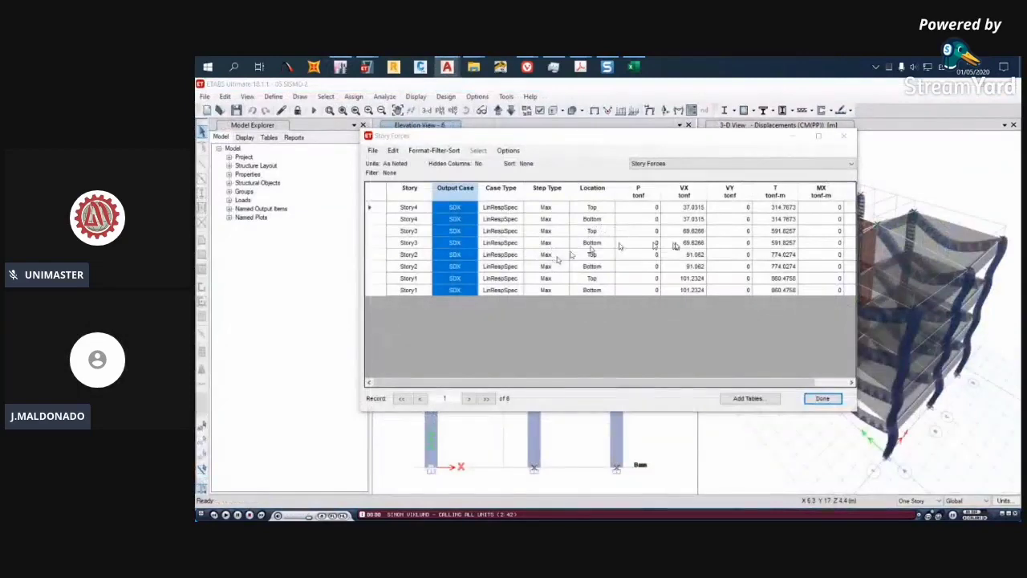
Close the Story Forces table in ETABS 18 and open DOM N1.pdf from the ETABS DEMO folder on the desktop
{"action": "left_click", "coordinate": [823, 400]}
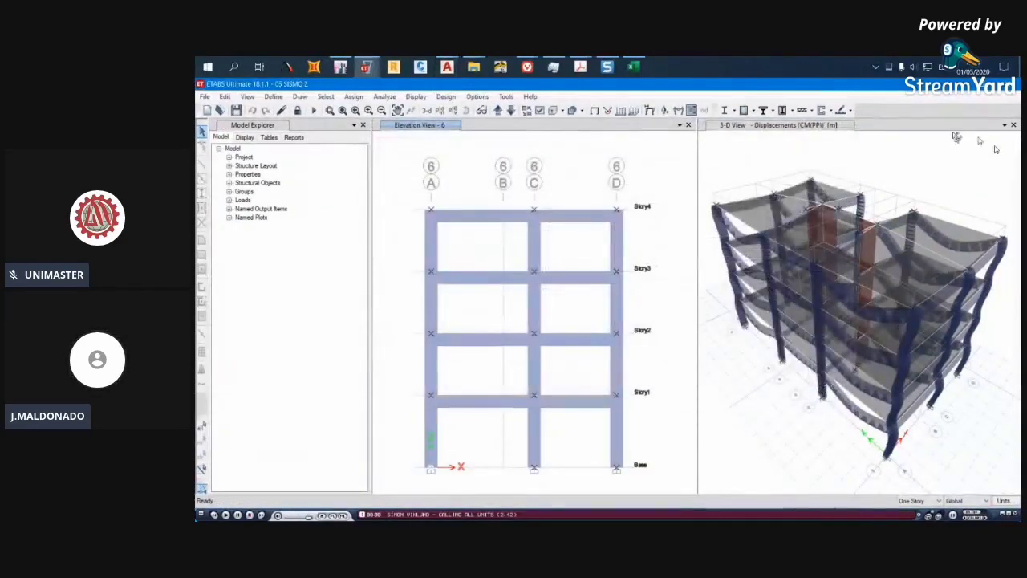
{"action": "left_click", "coordinate": [971, 84]}
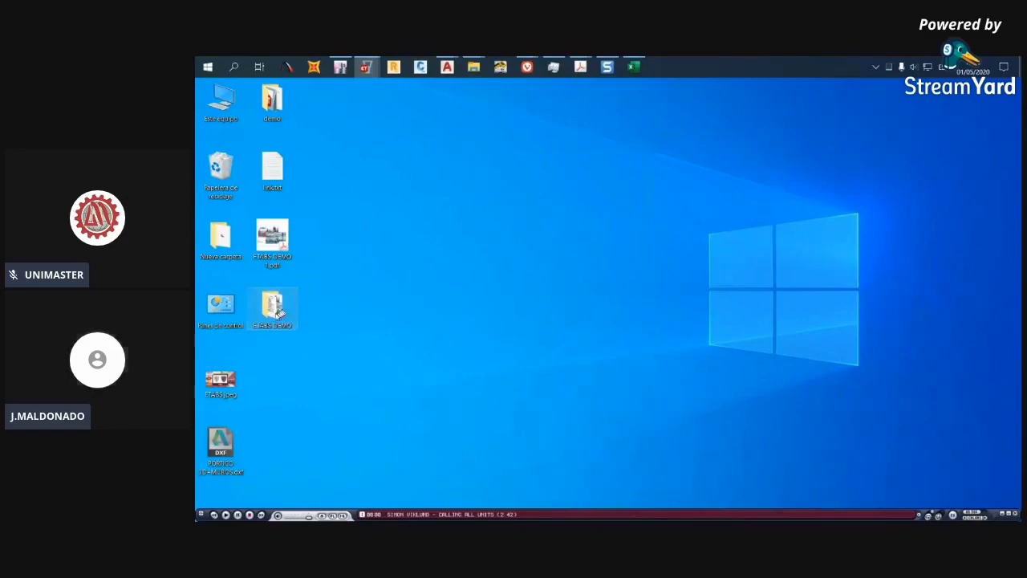
{"action": "double_click", "coordinate": [278, 314]}
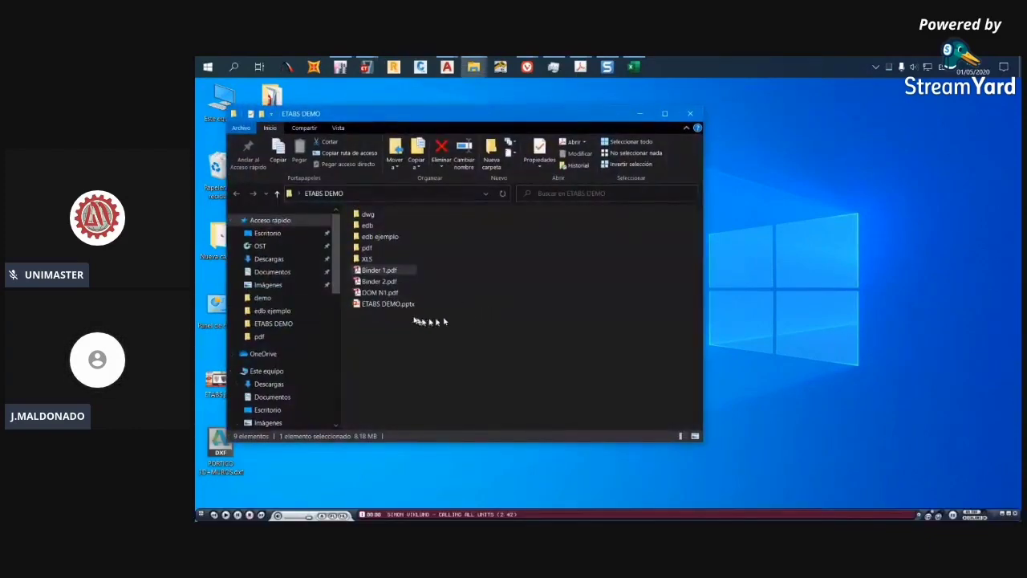
{"action": "double_click", "coordinate": [393, 292]}
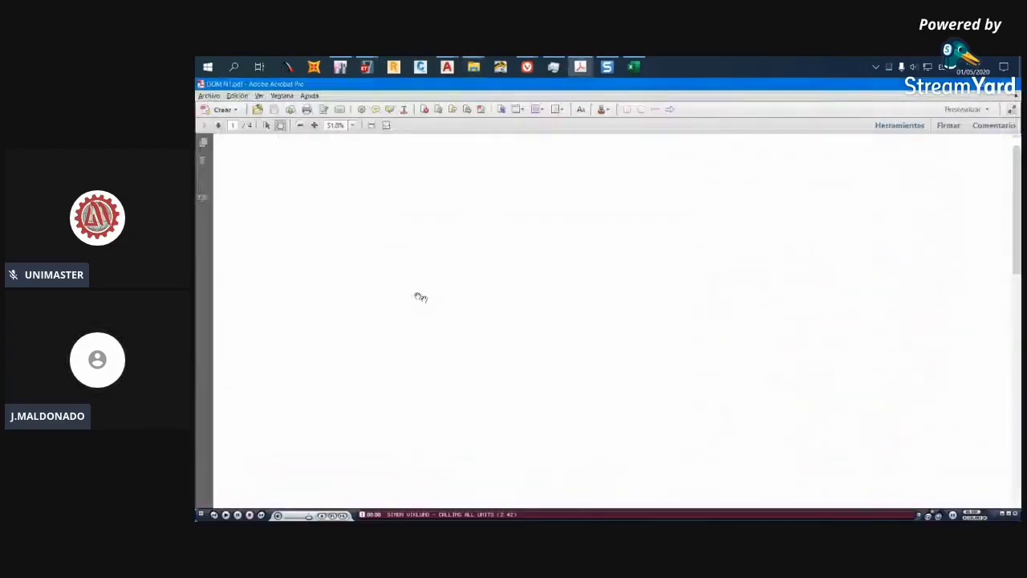
Fit page 3 of the homework PDF to the window width and review the Part 3 floor plan, design data and questions 27 and 28
{"action": "scroll", "coordinate": [550, 301], "scroll_direction": "down", "scroll_amount": 15}
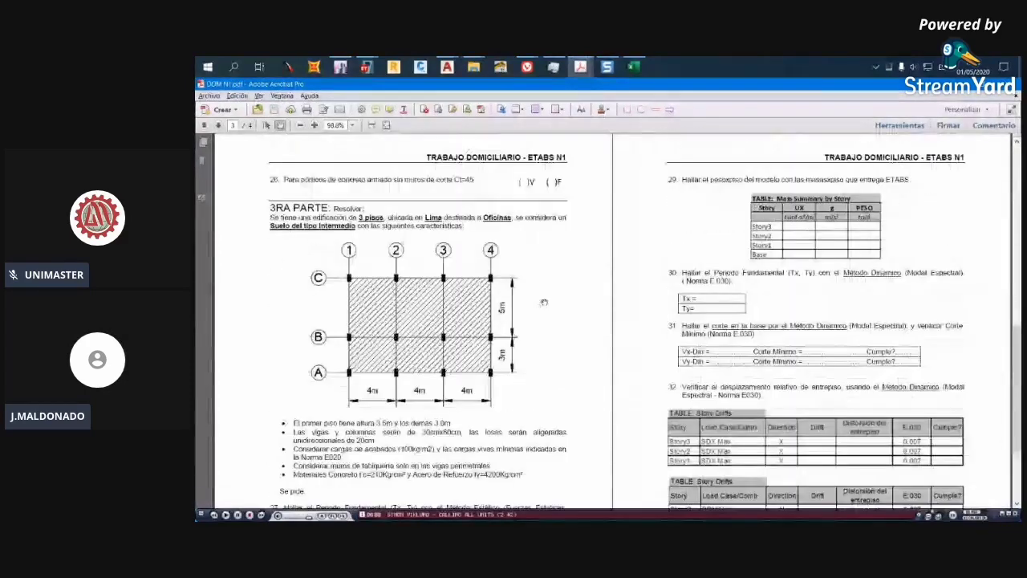
{"action": "left_click", "coordinate": [372, 126]}
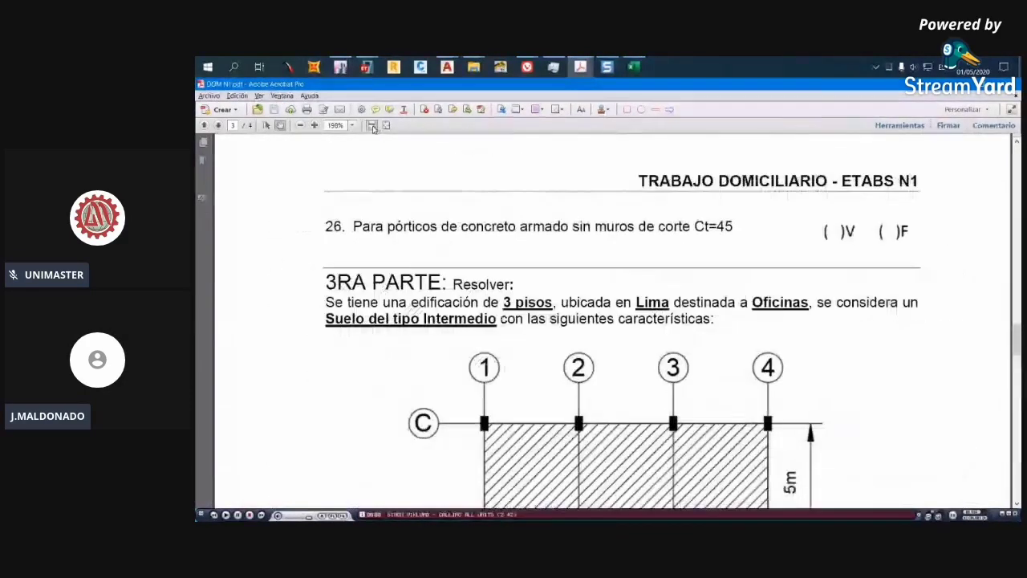
{"action": "scroll", "coordinate": [509, 225], "scroll_direction": "down", "scroll_amount": 2}
{"action": "scroll", "coordinate": [509, 241], "scroll_direction": "down", "scroll_amount": 3}
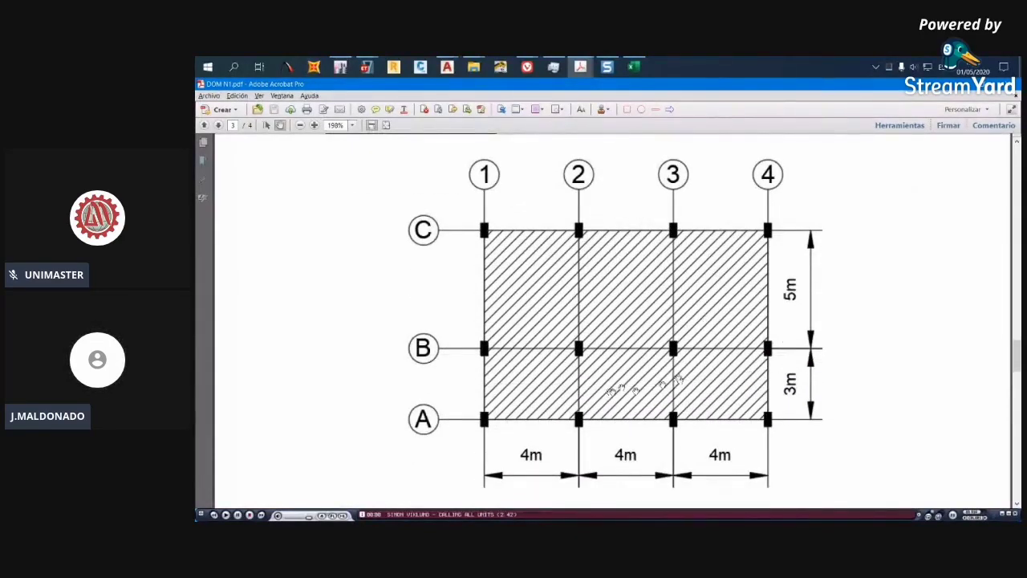
{"action": "scroll", "coordinate": [691, 415], "scroll_direction": "down", "scroll_amount": 5}
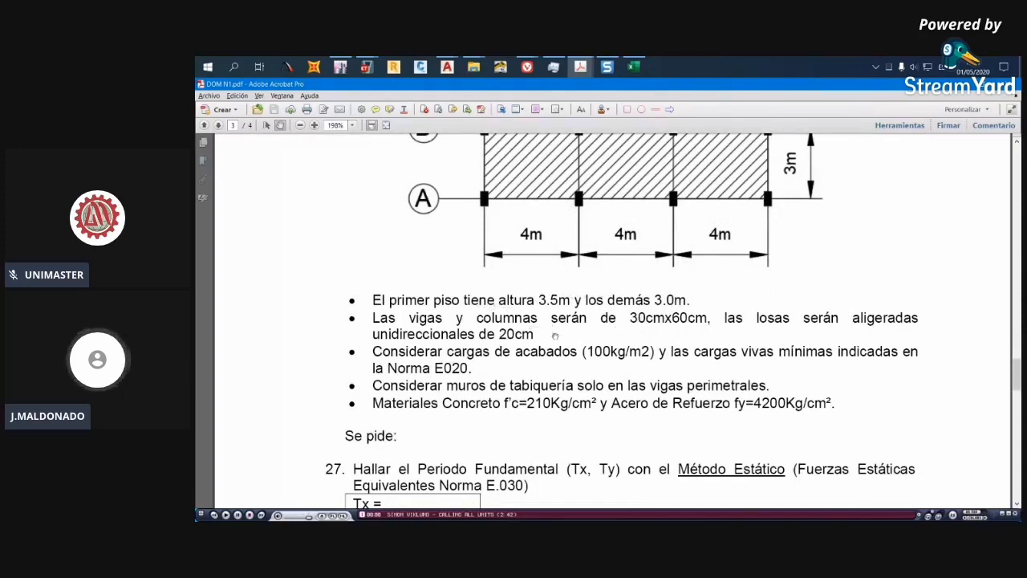
{"action": "scroll", "coordinate": [561, 339], "scroll_direction": "down", "scroll_amount": 1}
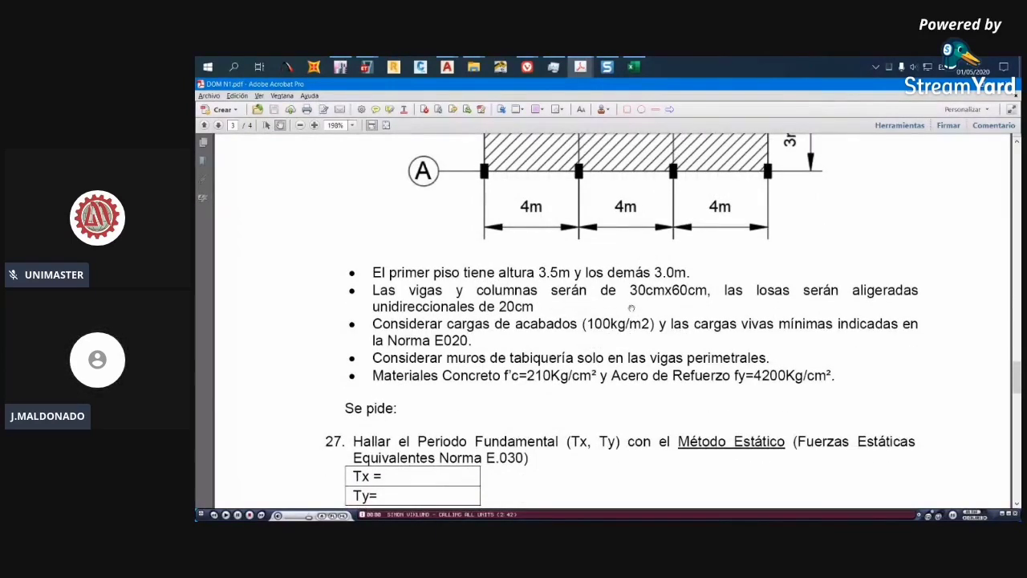
{"action": "scroll", "coordinate": [632, 308], "scroll_direction": "down", "scroll_amount": 2}
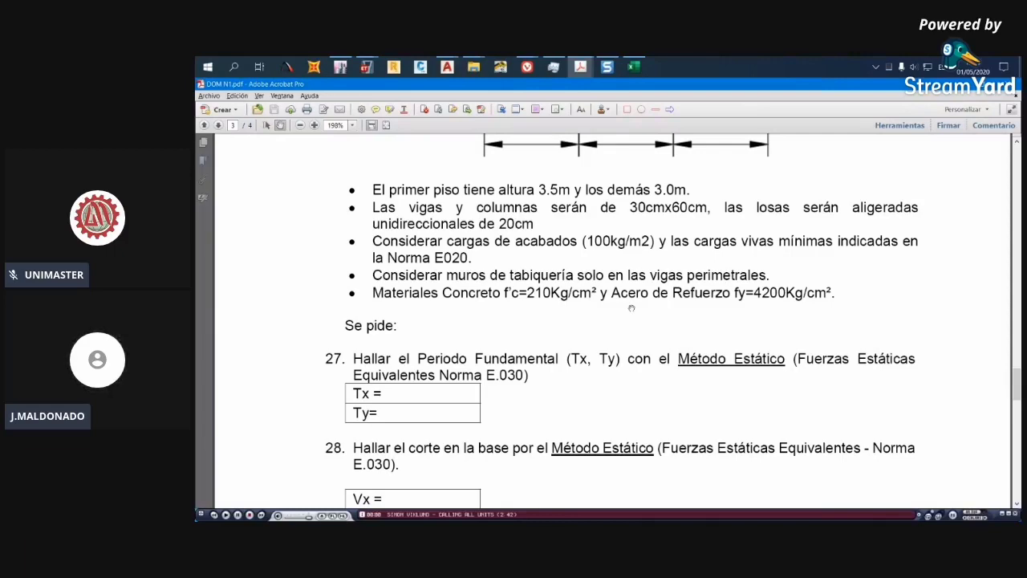
{"action": "scroll", "coordinate": [632, 308], "scroll_direction": "down", "scroll_amount": 3}
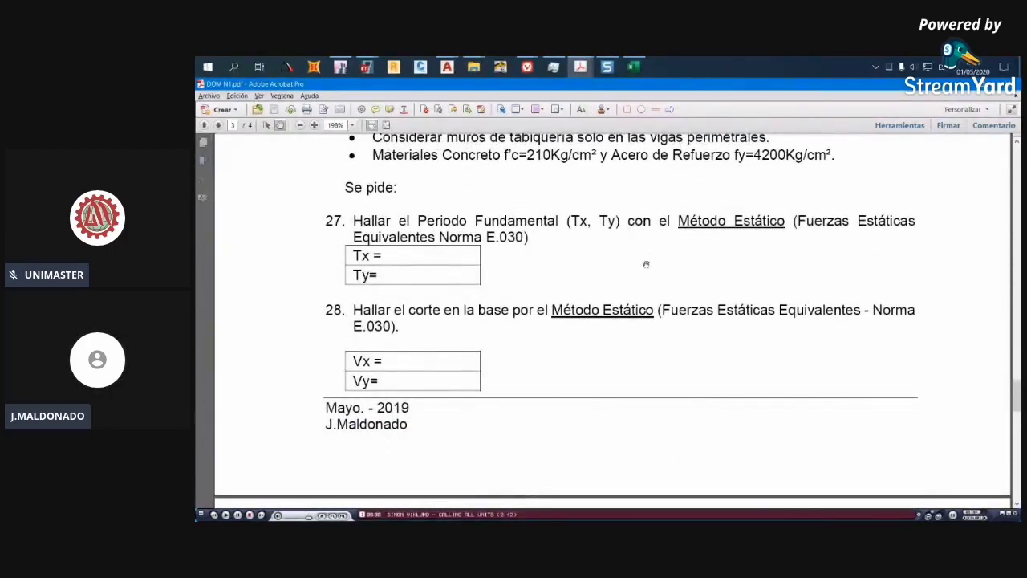
{"action": "scroll", "coordinate": [646, 263], "scroll_direction": "up", "scroll_amount": 1}
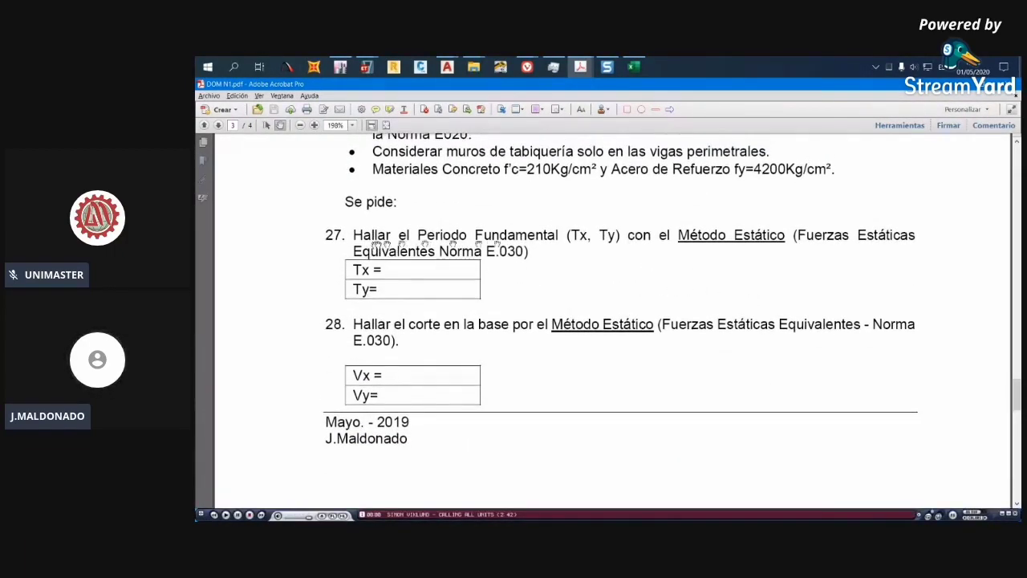
Open the V(xy) ESTATICO.xlsx workbook from the XLS subfolder of ETABS DEMO
{"action": "mouse_move", "coordinate": [475, 69]}
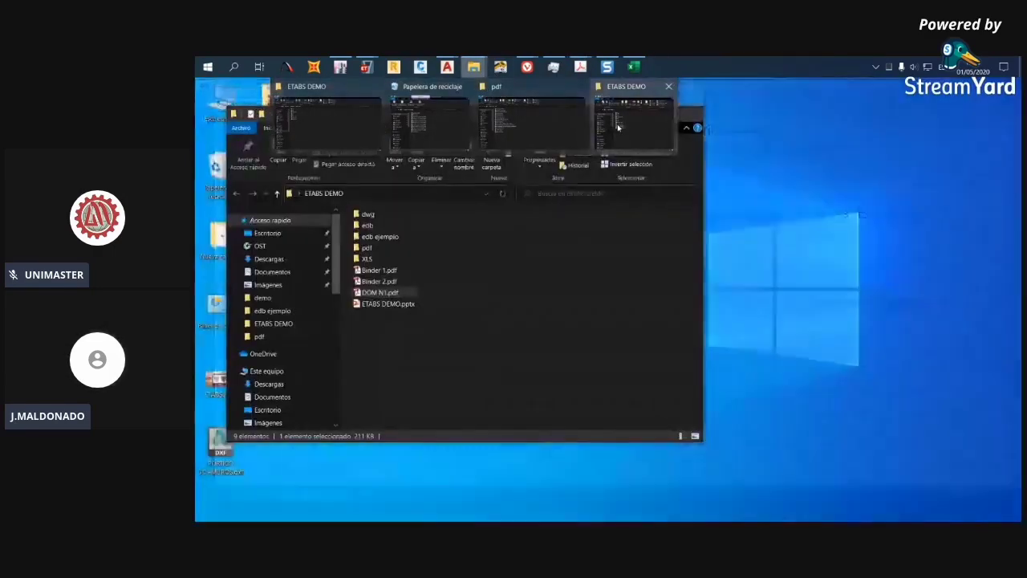
{"action": "left_click", "coordinate": [634, 122]}
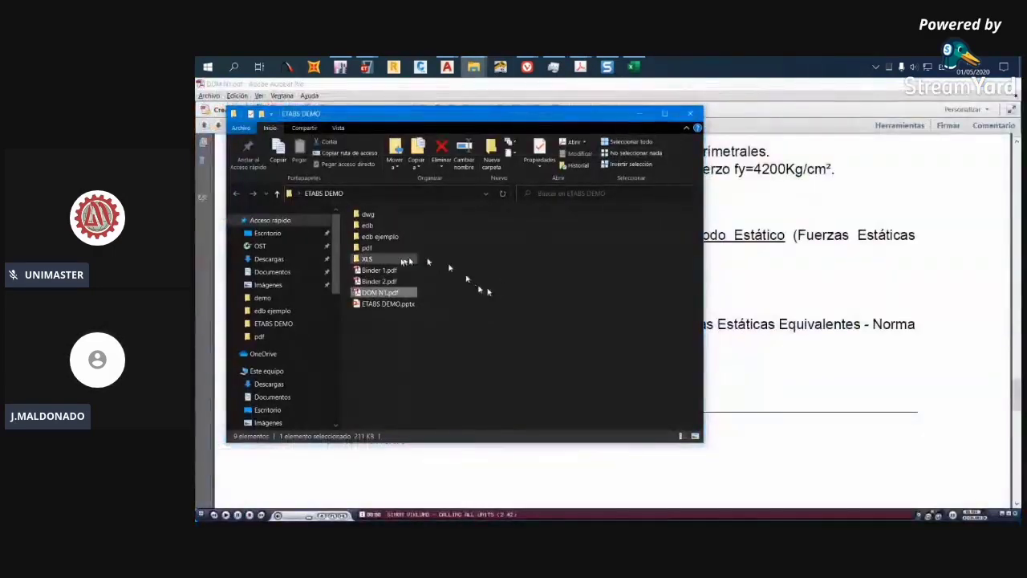
{"action": "double_click", "coordinate": [404, 260]}
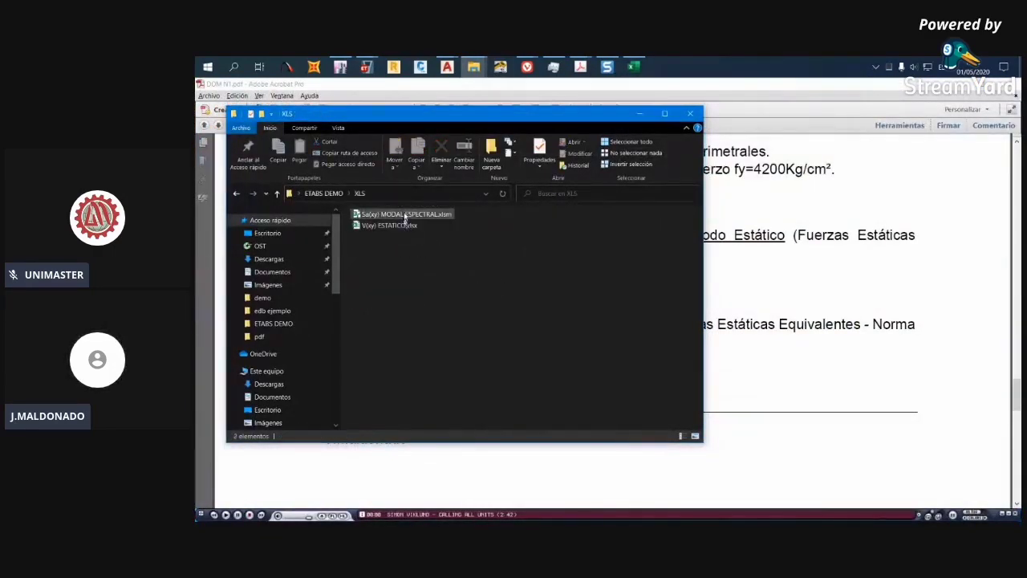
{"action": "double_click", "coordinate": [391, 227]}
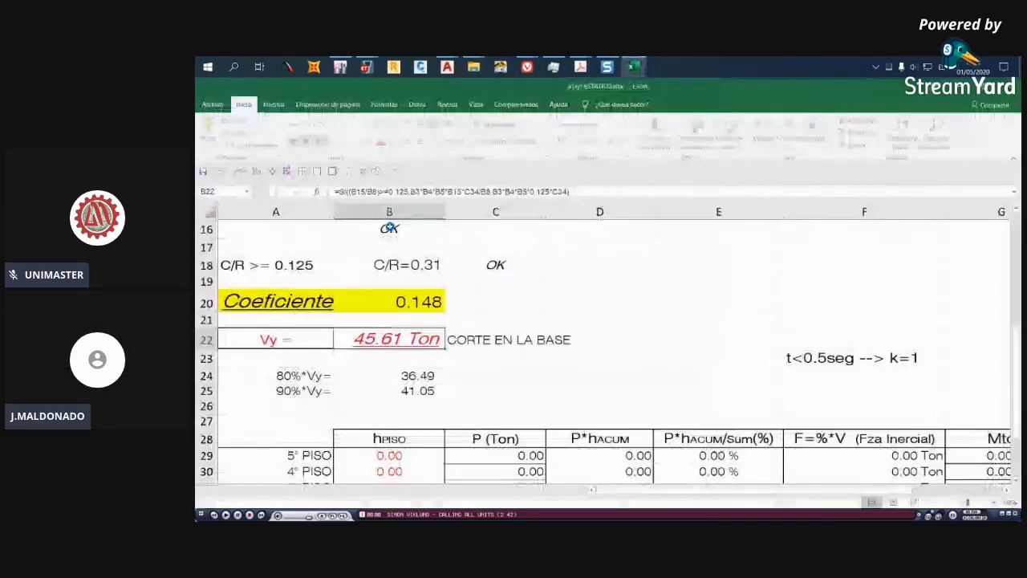
Review the static base-shear parameters and calculations on the CORTANTE BASE-Y and CORTANTE BASE-X sheets
{"action": "scroll", "coordinate": [376, 338], "scroll_direction": "up", "scroll_amount": 5}
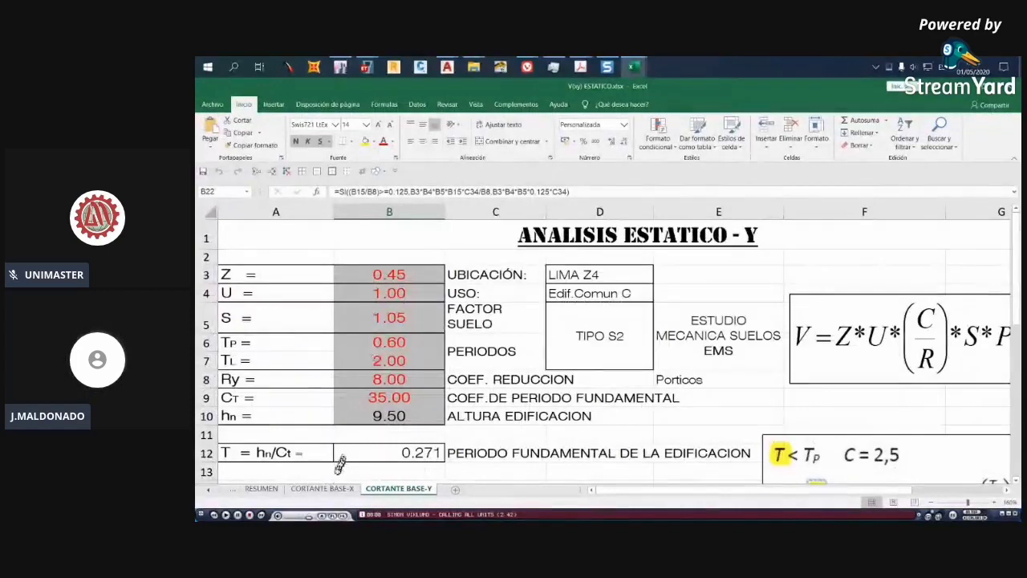
{"action": "left_click", "coordinate": [322, 488]}
{"action": "scroll", "coordinate": [415, 306], "scroll_direction": "up", "scroll_amount": 3}
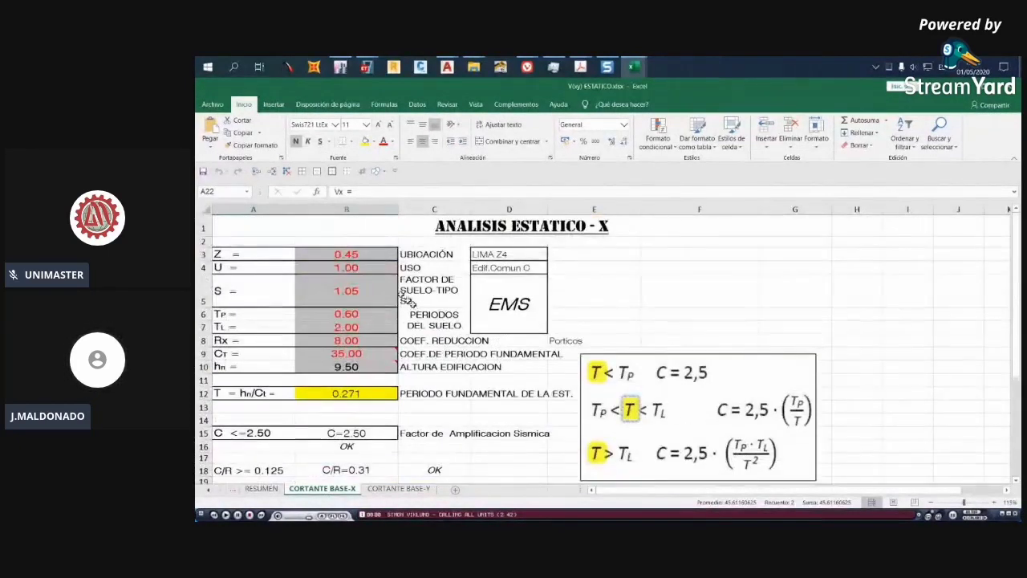
{"action": "scroll", "coordinate": [415, 306], "scroll_direction": "up", "scroll_amount": 2, "text": "ctrl"}
{"action": "scroll", "coordinate": [489, 314], "scroll_direction": "up", "scroll_amount": 1}
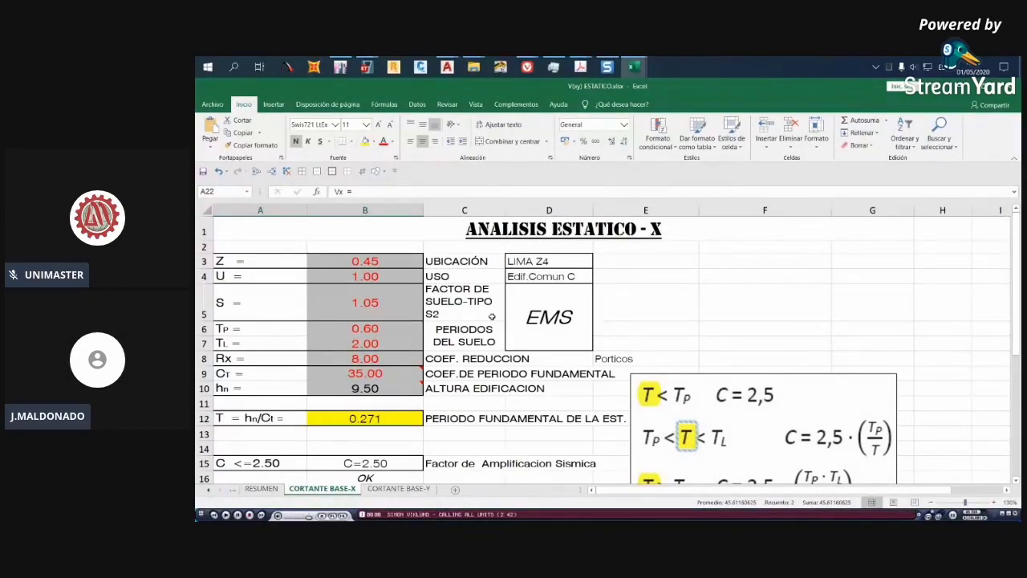
{"action": "scroll", "coordinate": [492, 316], "scroll_direction": "down", "scroll_amount": 8}
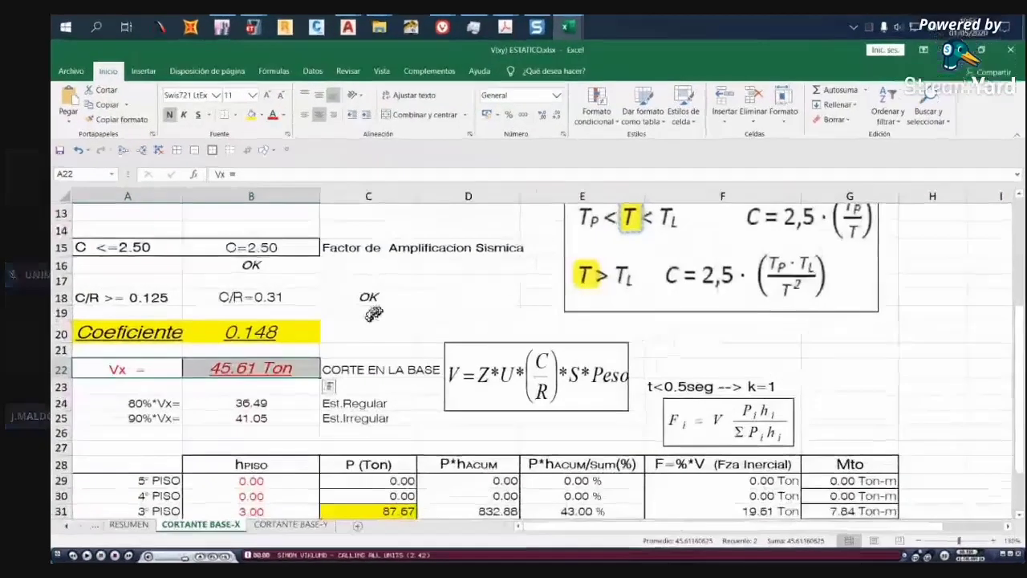
Examine the dead and live load take-off per floor on the METRADO sheet
{"action": "left_click", "coordinate": [18, 537]}
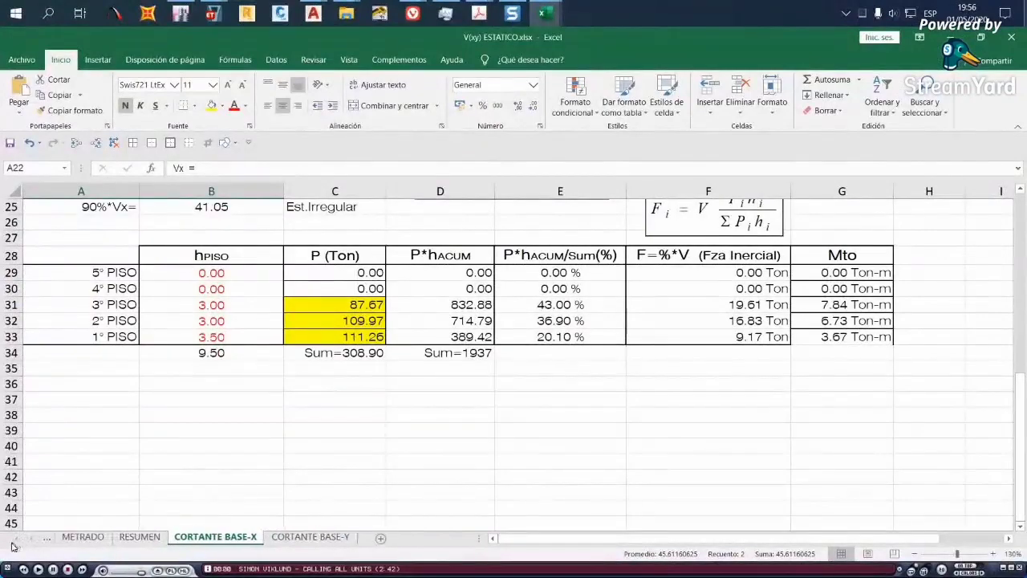
{"action": "left_click", "coordinate": [84, 537]}
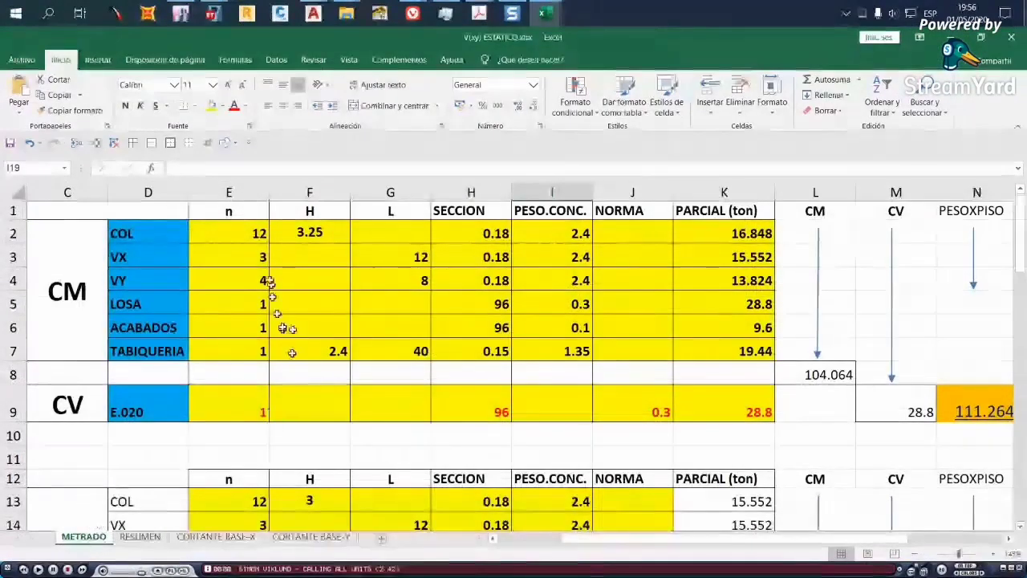
{"action": "scroll", "coordinate": [264, 261], "scroll_direction": "down", "scroll_amount": 4}
{"action": "scroll", "coordinate": [264, 262], "scroll_direction": "up", "scroll_amount": 4}
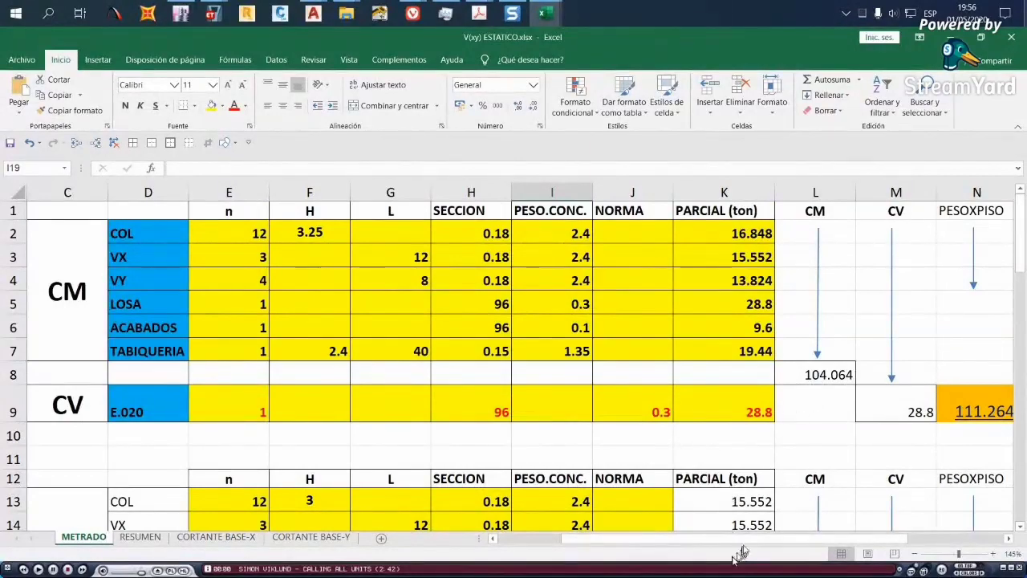
{"action": "mouse_move", "coordinate": [743, 539]}
{"action": "left_mouse_down"}
{"action": "mouse_move", "coordinate": [835, 542]}
{"action": "mouse_move", "coordinate": [753, 541]}
{"action": "left_mouse_up"}
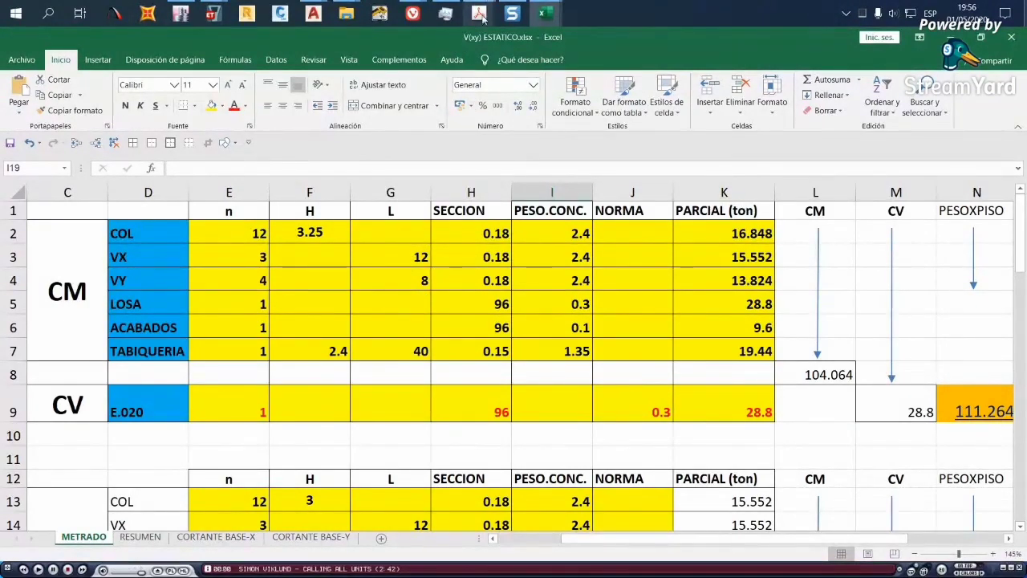
Consult question 27 in DOM N1.pdf, then inspect the fundamental period formula in cell B12 of the CORTANTE BASE-X sheet in V(xy) ESTATICO.xlsx
{"action": "mouse_move", "coordinate": [481, 17]}
{"action": "left_click", "coordinate": [801, 101]}
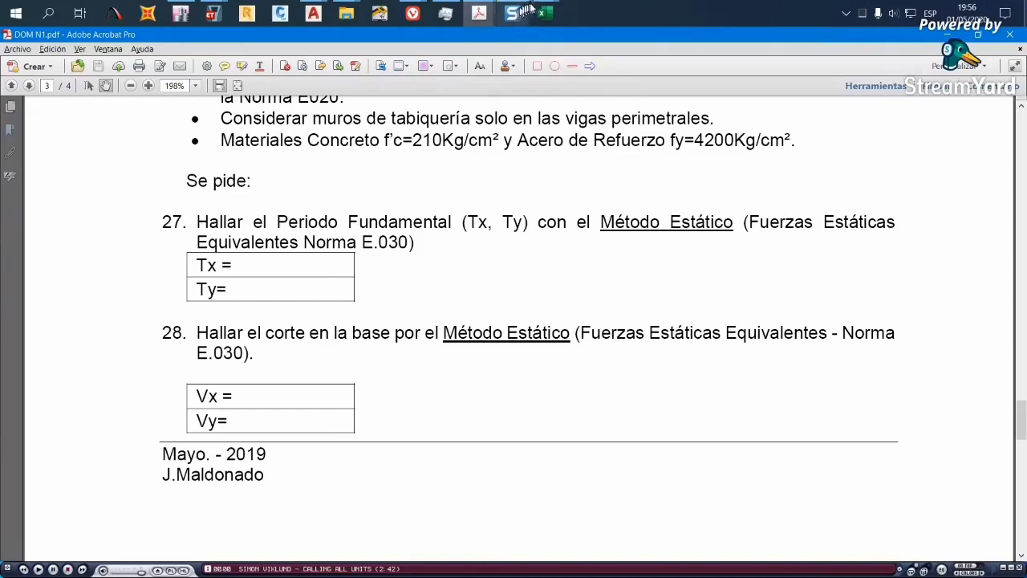
{"action": "mouse_move", "coordinate": [545, 13]}
{"action": "left_click", "coordinate": [604, 98]}
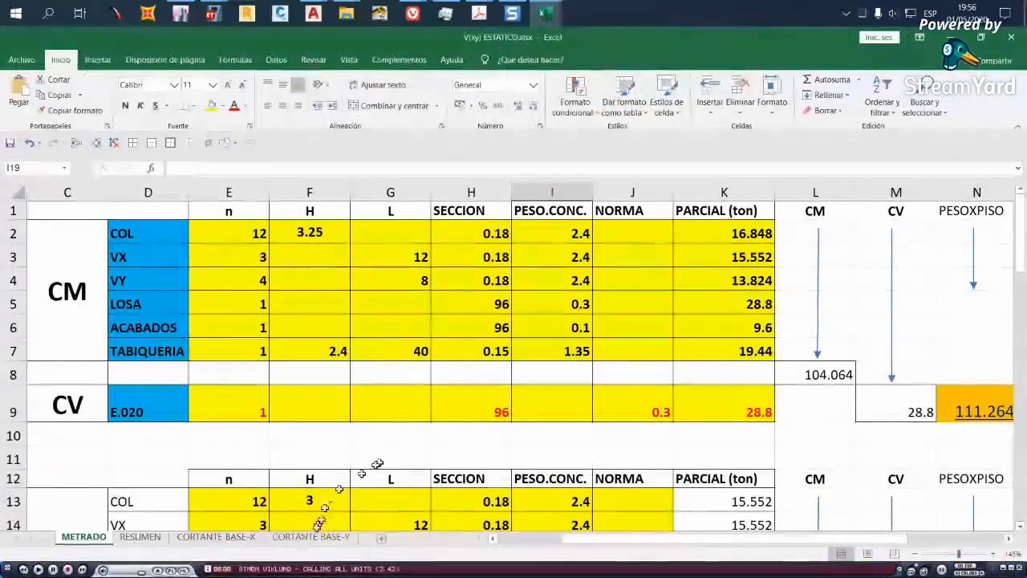
{"action": "left_click", "coordinate": [216, 536]}
{"action": "scroll", "coordinate": [216, 345], "scroll_direction": "up", "scroll_amount": 8}
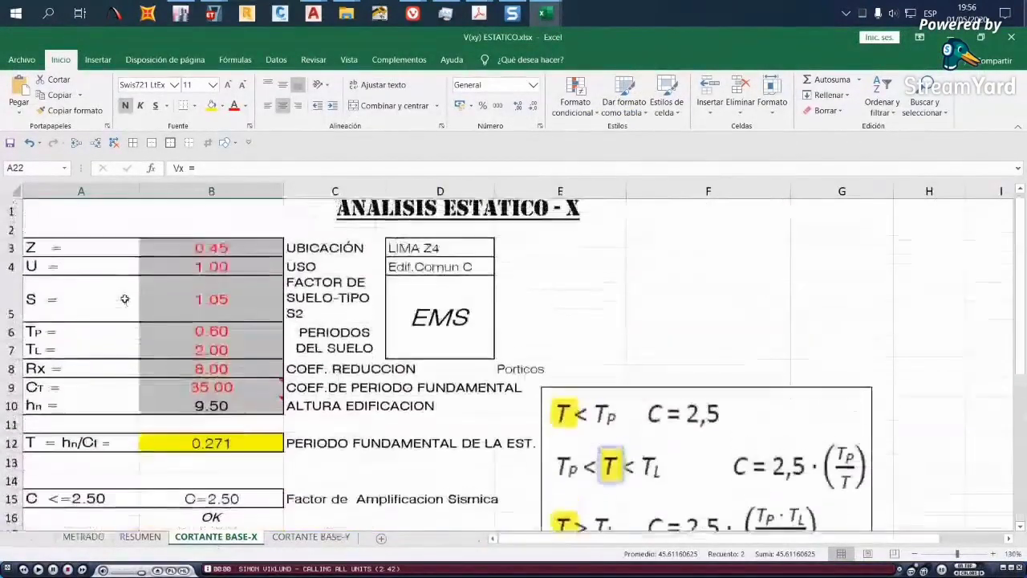
{"action": "scroll", "coordinate": [212, 343], "scroll_direction": "down", "scroll_amount": 2}
{"action": "left_click", "coordinate": [212, 365]}
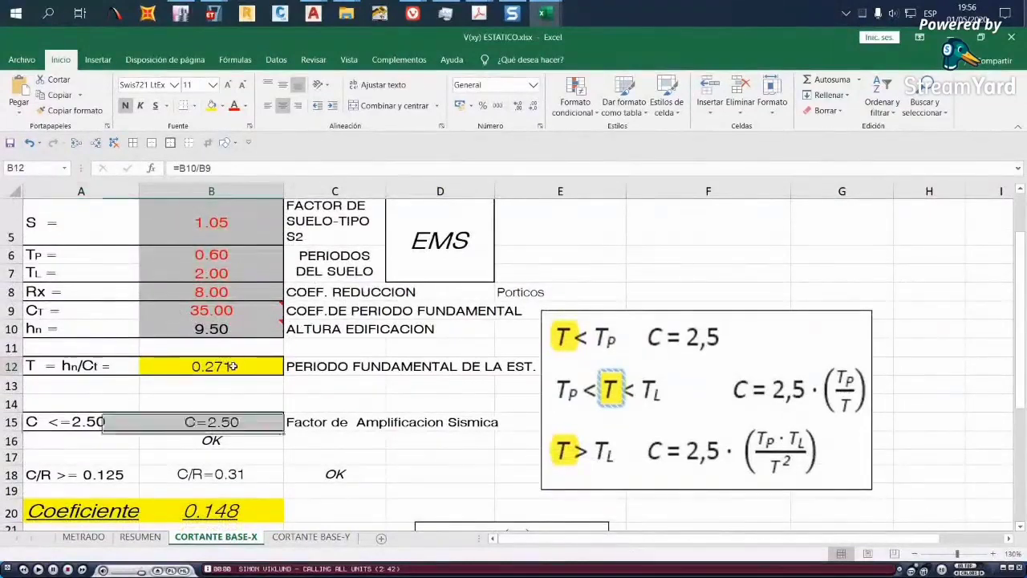
{"action": "double_click", "coordinate": [231, 365]}
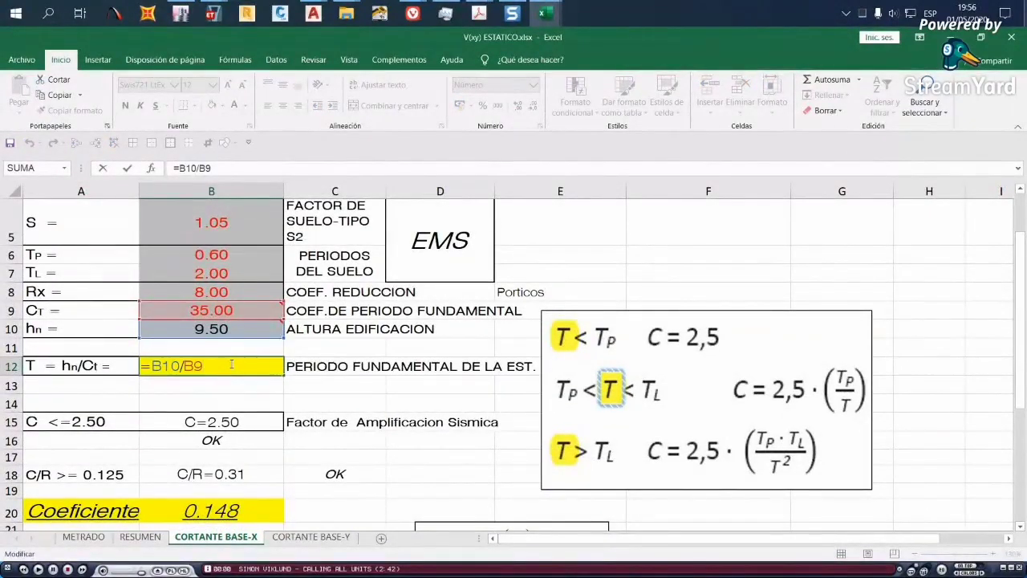
{"action": "key", "text": "Escape"}
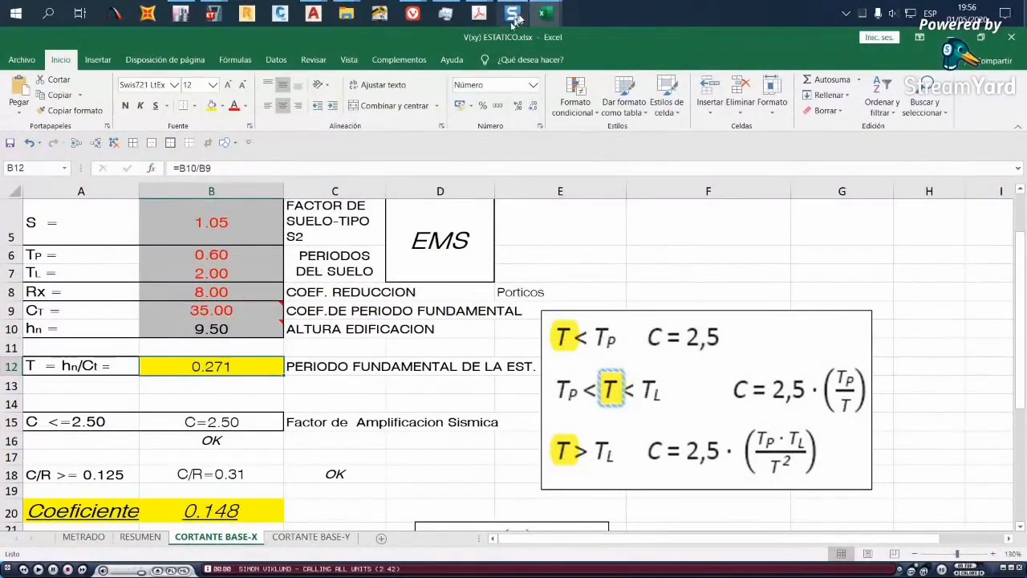
Consult question 28 in DOM N1.pdf, then inspect the Vx base-shear formula in cell B22 of the workbook's CORTANTE BASE-X sheet
{"action": "mouse_move", "coordinate": [479, 13]}
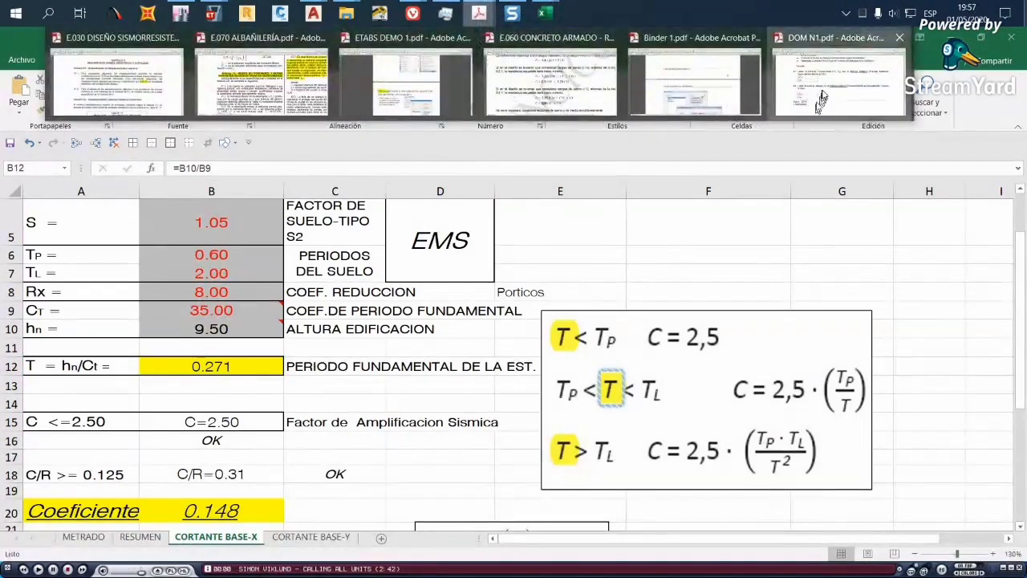
{"action": "left_click", "coordinate": [822, 98]}
{"action": "scroll", "coordinate": [452, 298], "scroll_direction": "down", "scroll_amount": 3}
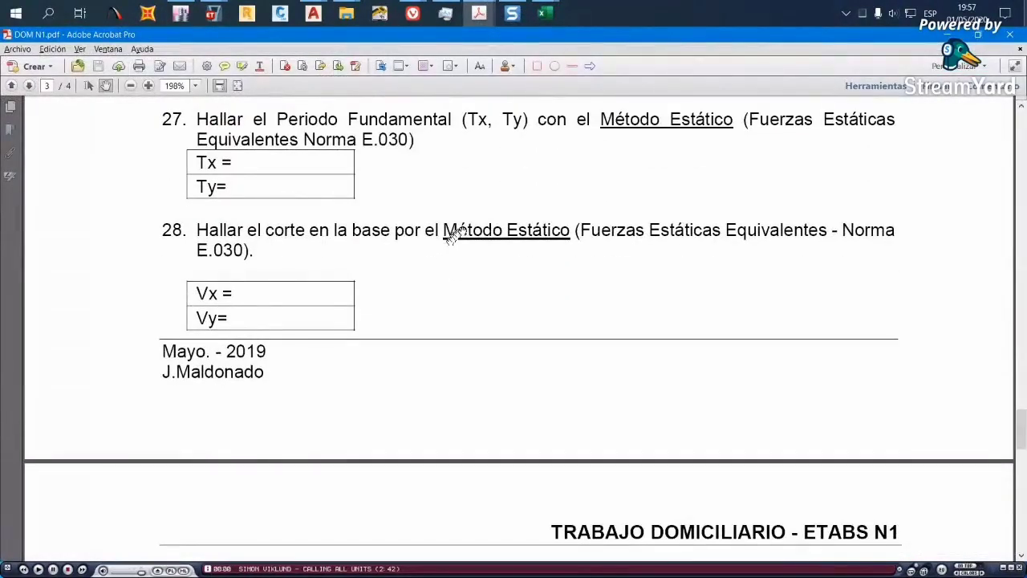
{"action": "mouse_move", "coordinate": [545, 13]}
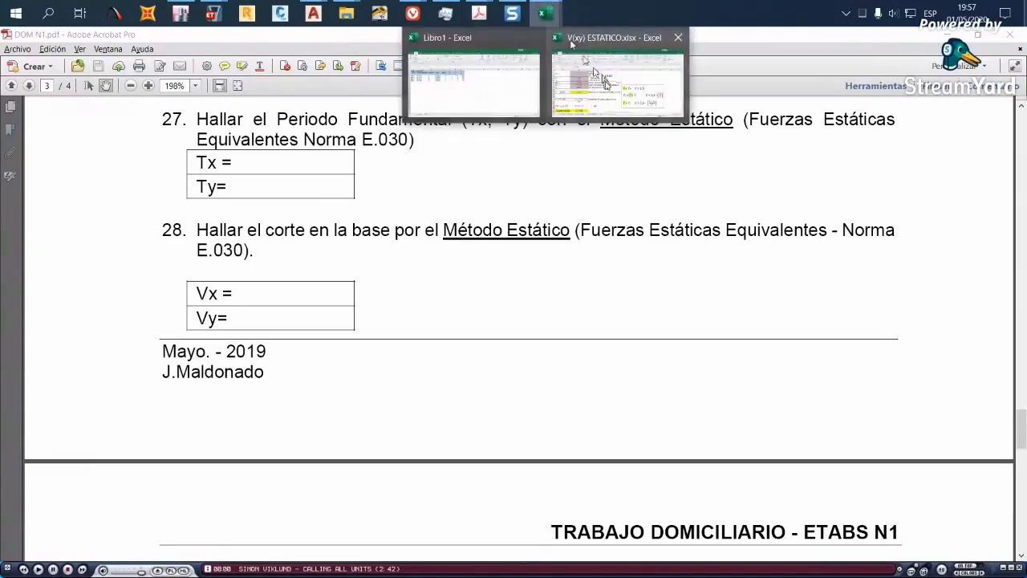
{"action": "left_click", "coordinate": [610, 80]}
{"action": "scroll", "coordinate": [361, 320], "scroll_direction": "down", "scroll_amount": 5}
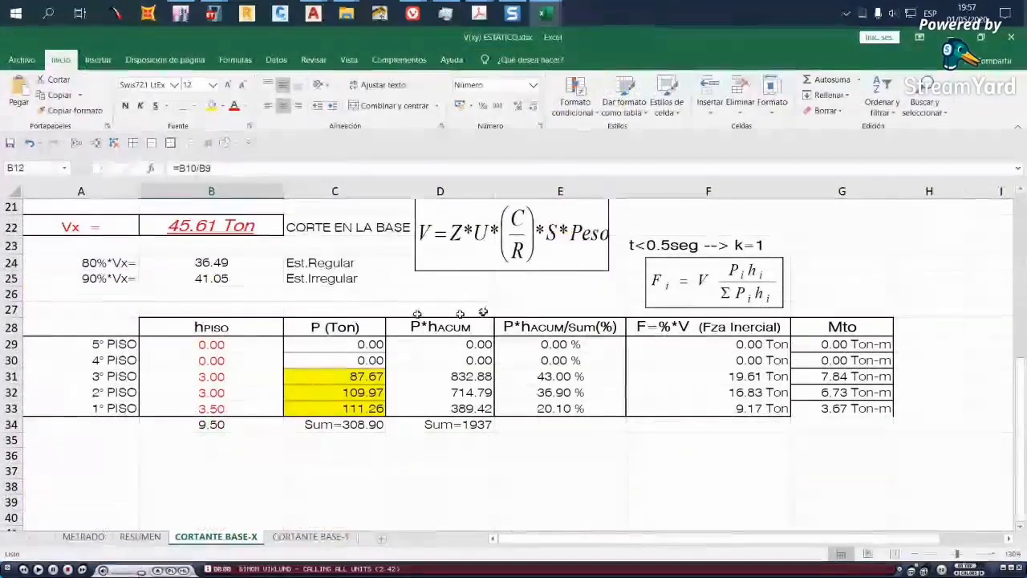
{"action": "scroll", "coordinate": [521, 237], "scroll_direction": "up", "scroll_amount": 2}
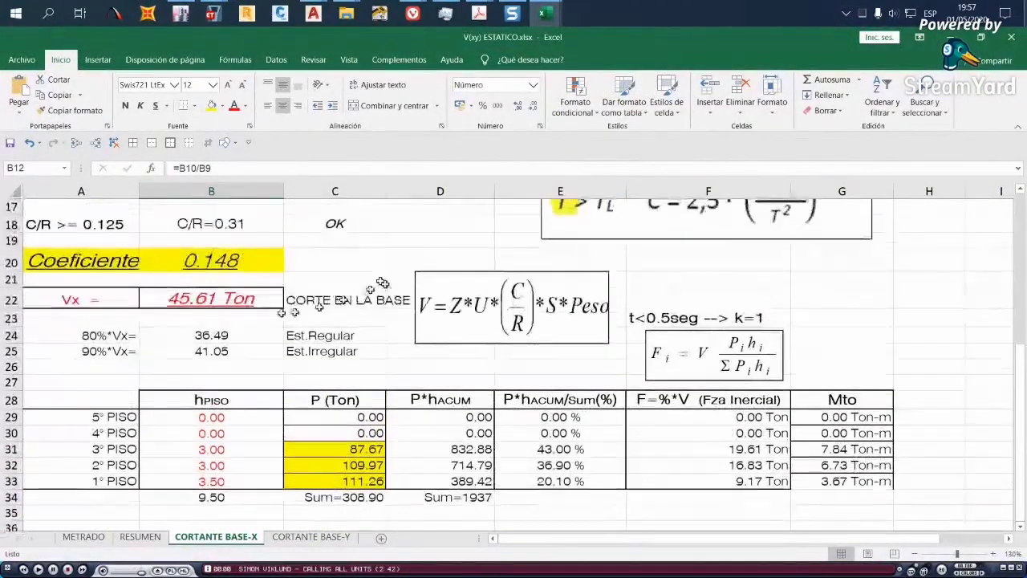
{"action": "left_click", "coordinate": [194, 299]}
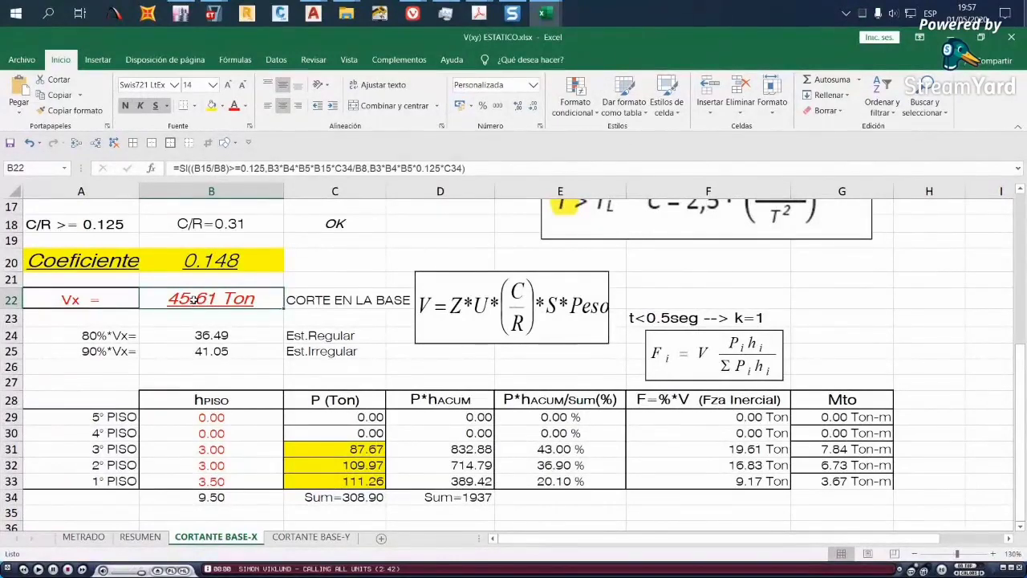
Switch back to DOM N1.pdf and review question 29's Mass Summary by Story table and question 30 on page 4
{"action": "left_click", "coordinate": [481, 13]}
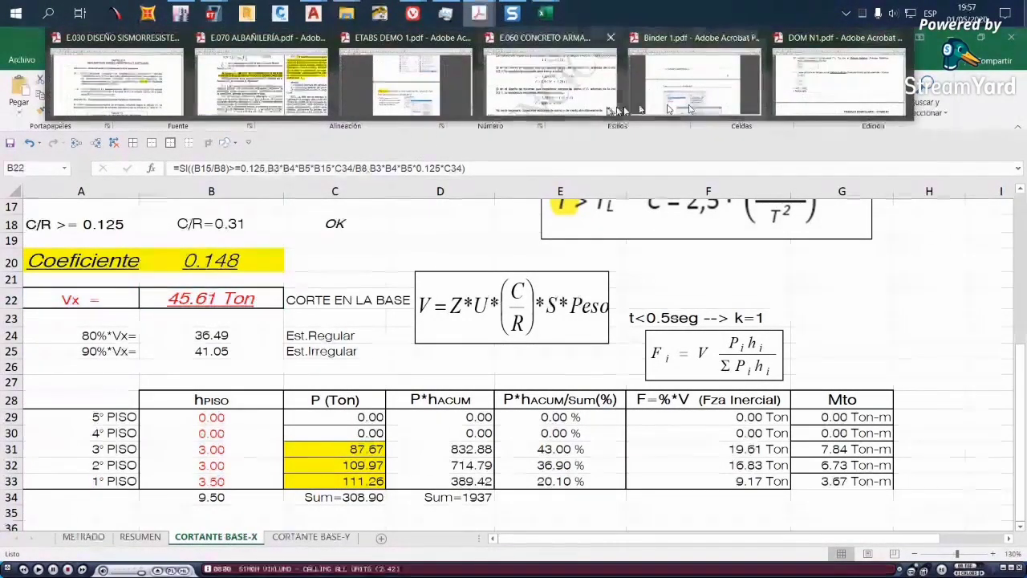
{"action": "left_click", "coordinate": [792, 94]}
{"action": "scroll", "coordinate": [457, 305], "scroll_direction": "down", "scroll_amount": 3}
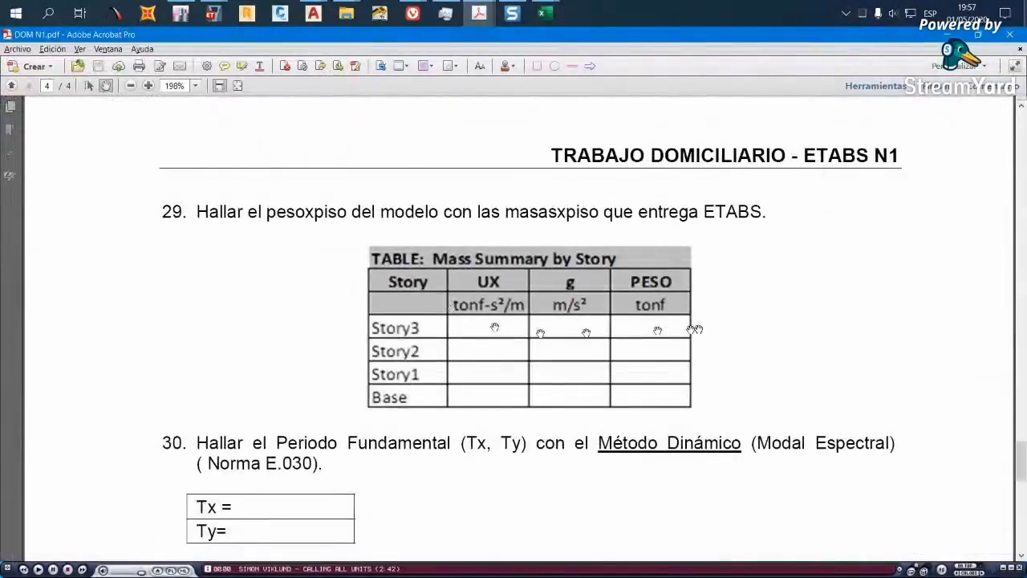
{"action": "scroll", "coordinate": [708, 297], "scroll_direction": "down", "scroll_amount": 1}
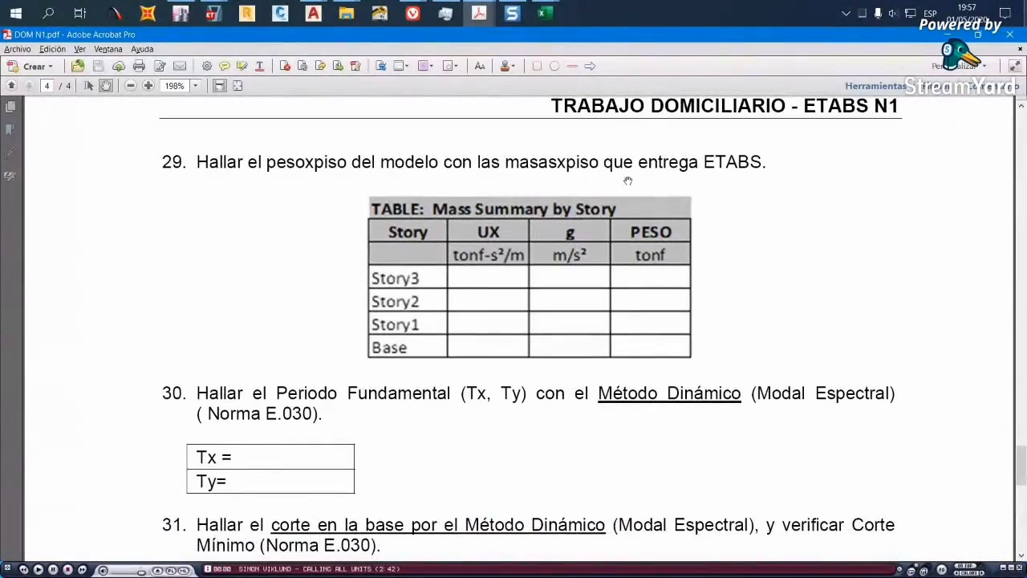